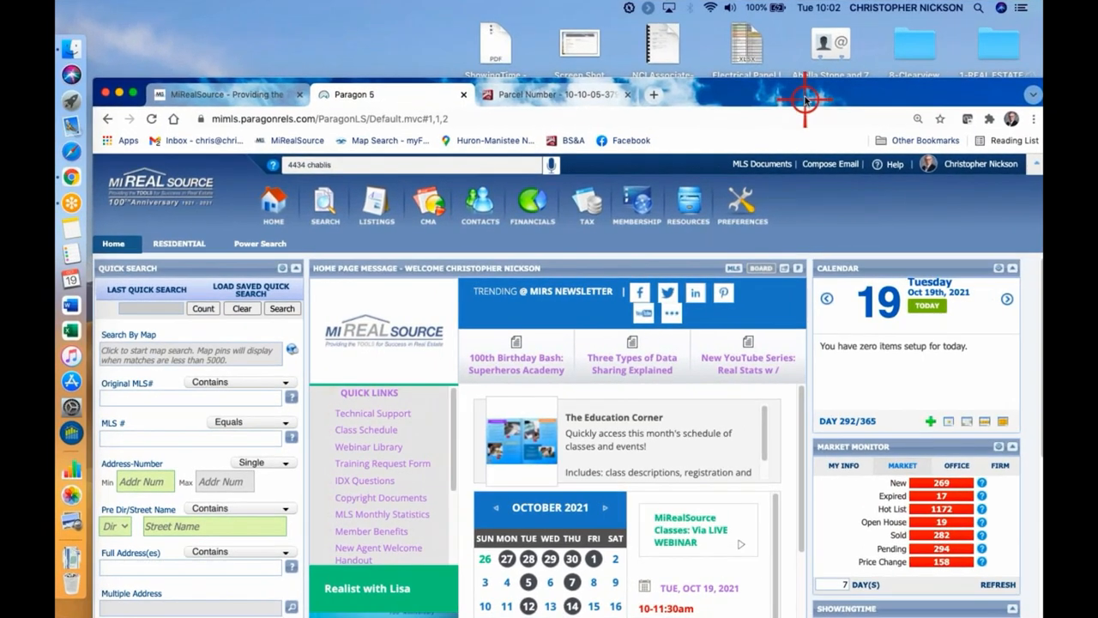
Switch the browser to full-screen view with the MLS home page open
drag(879, 113, 848, 57)
drag(773, 35, 804, 29)
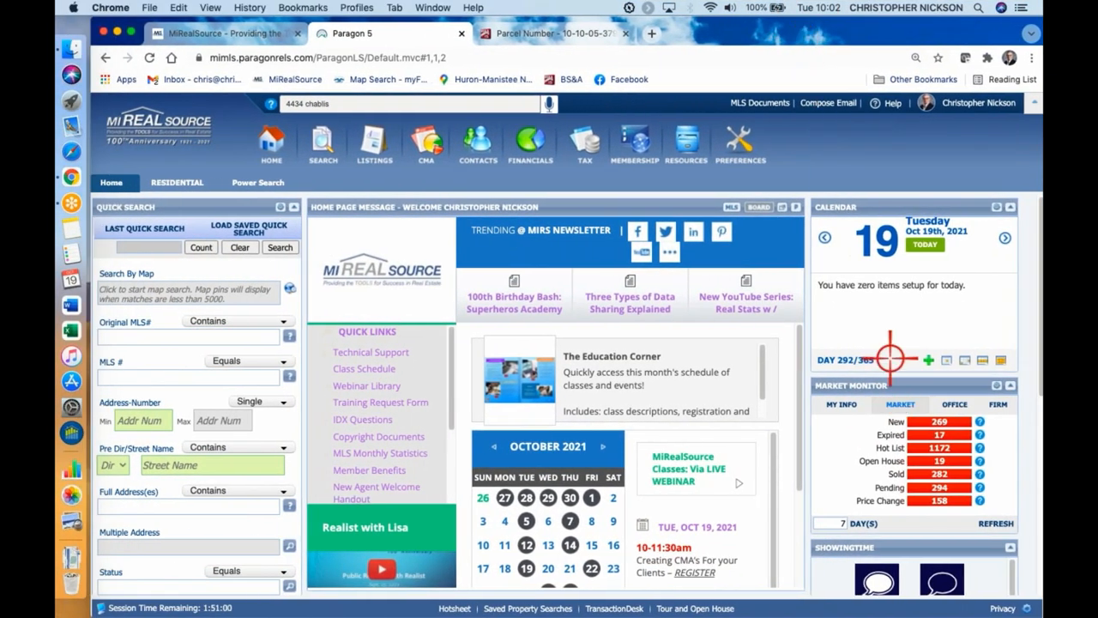
mouse_move(489, 369)
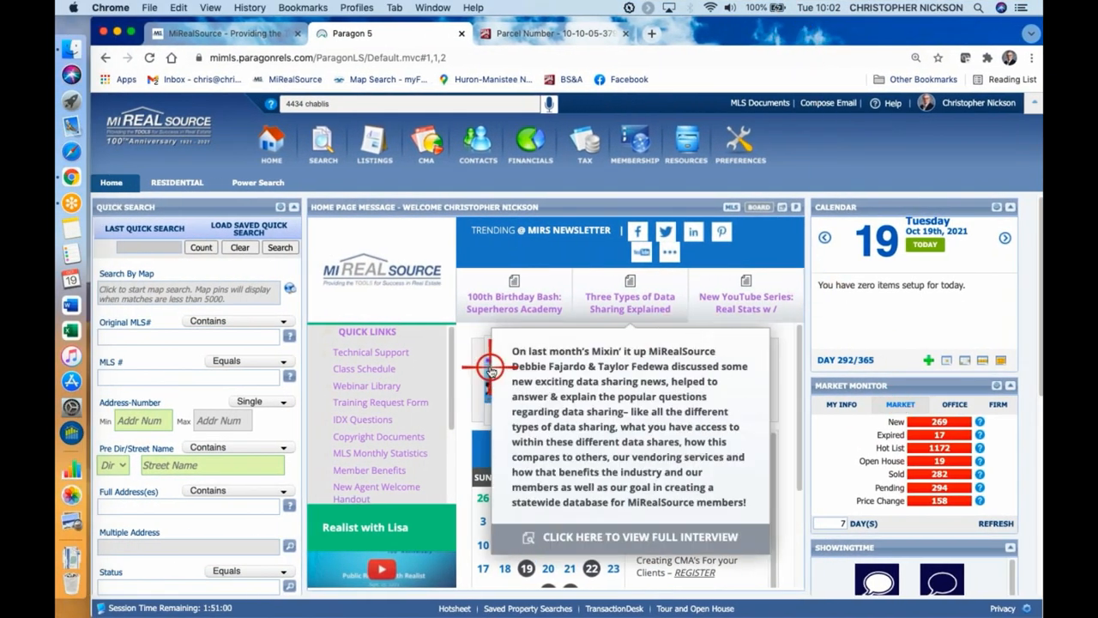
click(1030, 58)
click(1015, 208)
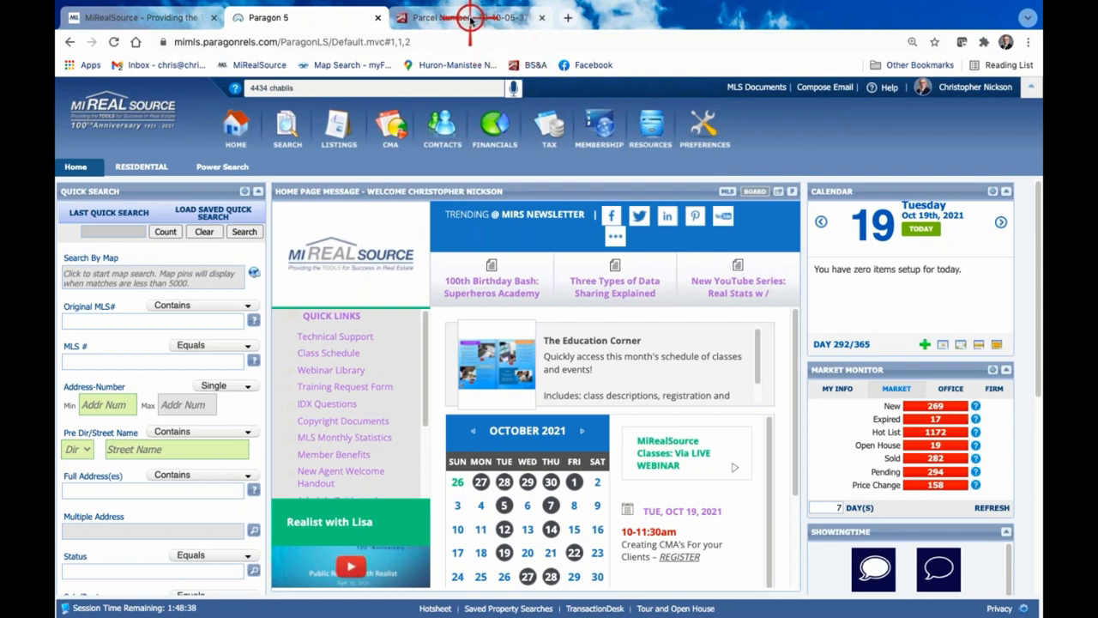
Switch to the City of Sterling Heights parcel record and examine the property's residential building summary
click(549, 129)
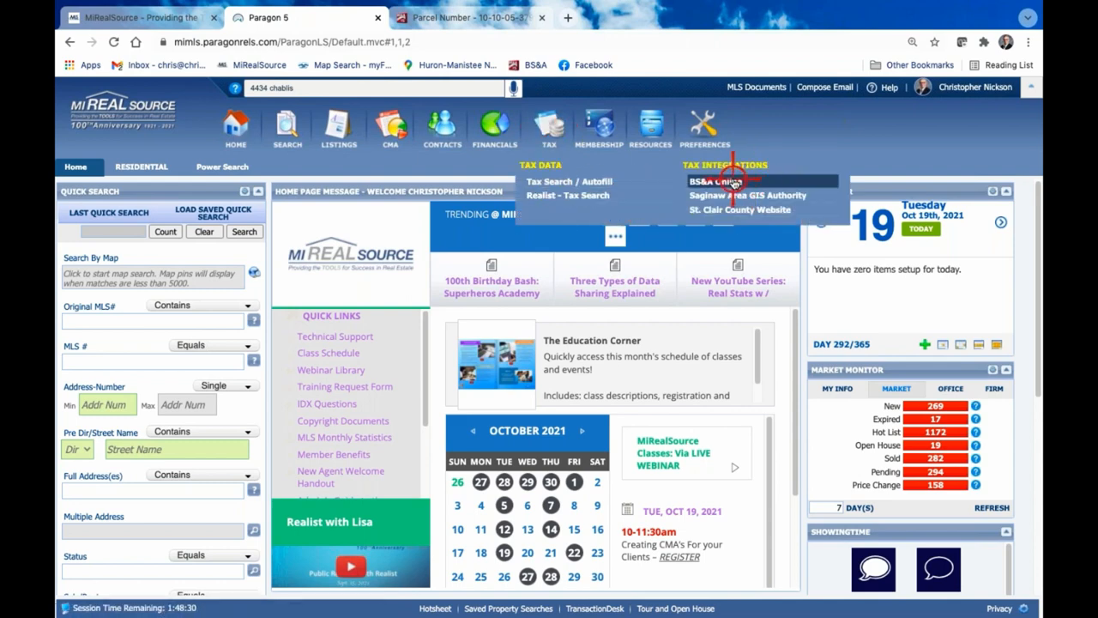
click(483, 18)
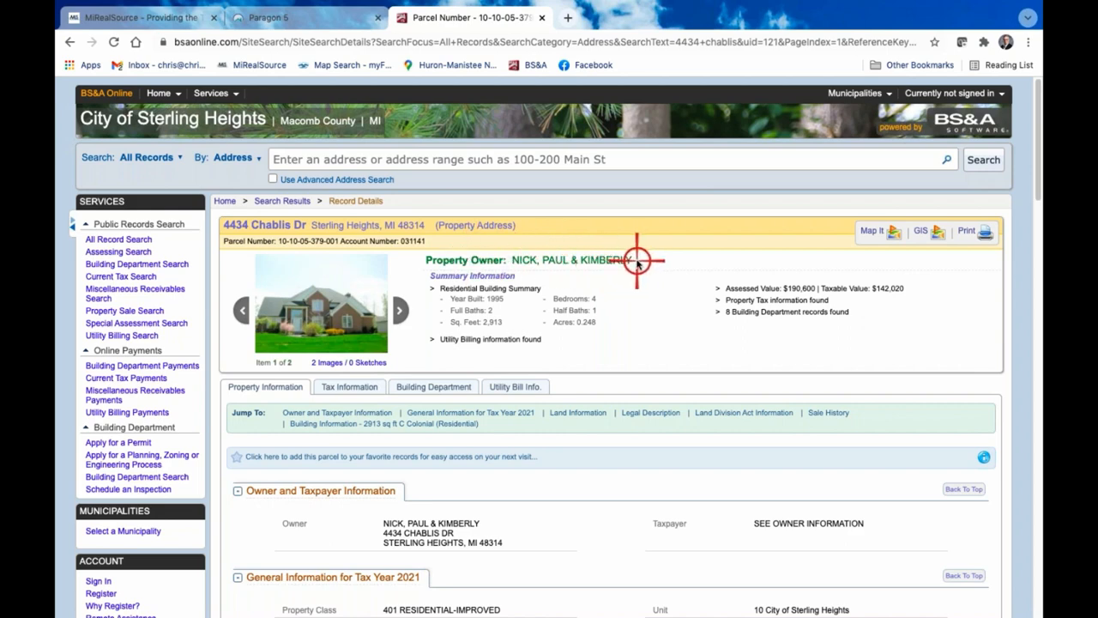
scroll(635, 264, down, 1)
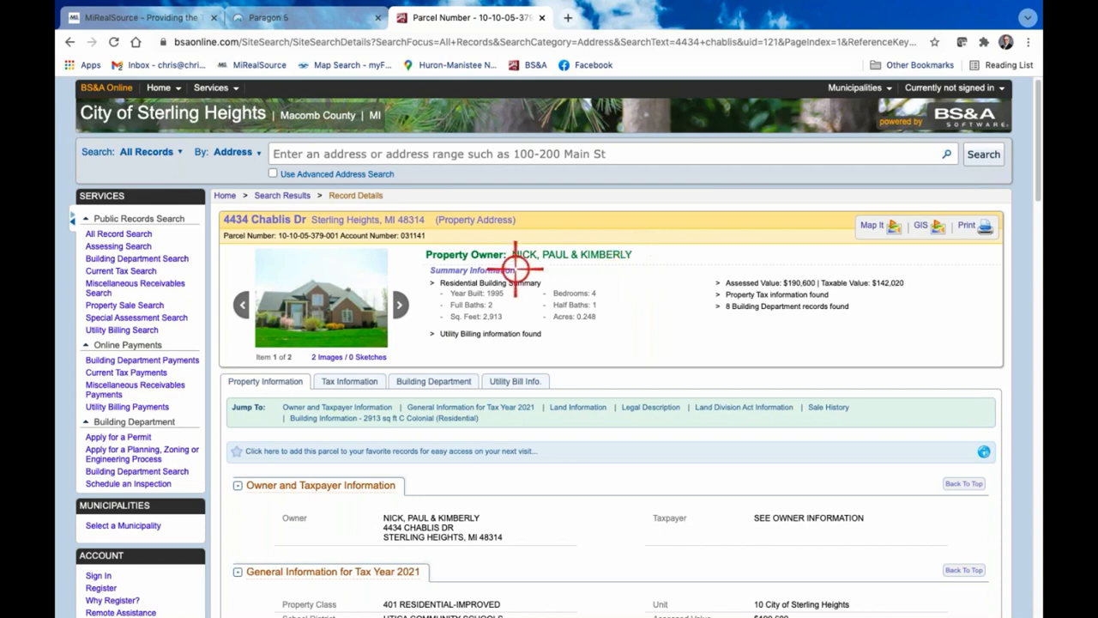
scroll(556, 281, down, 1)
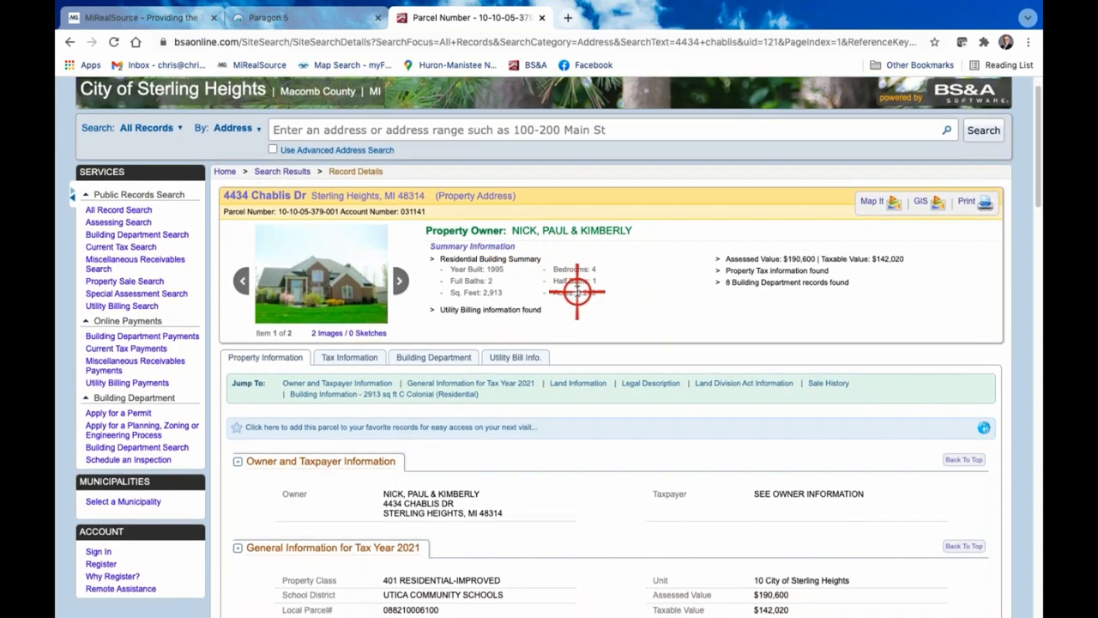
scroll(575, 292, down, 1)
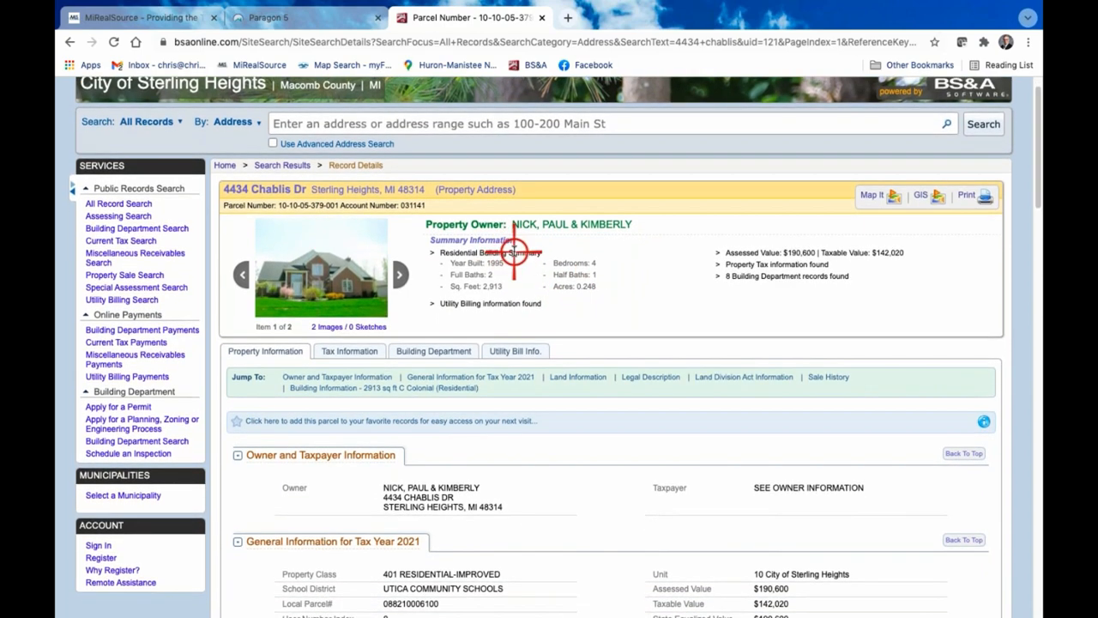
scroll(513, 250, down, 1)
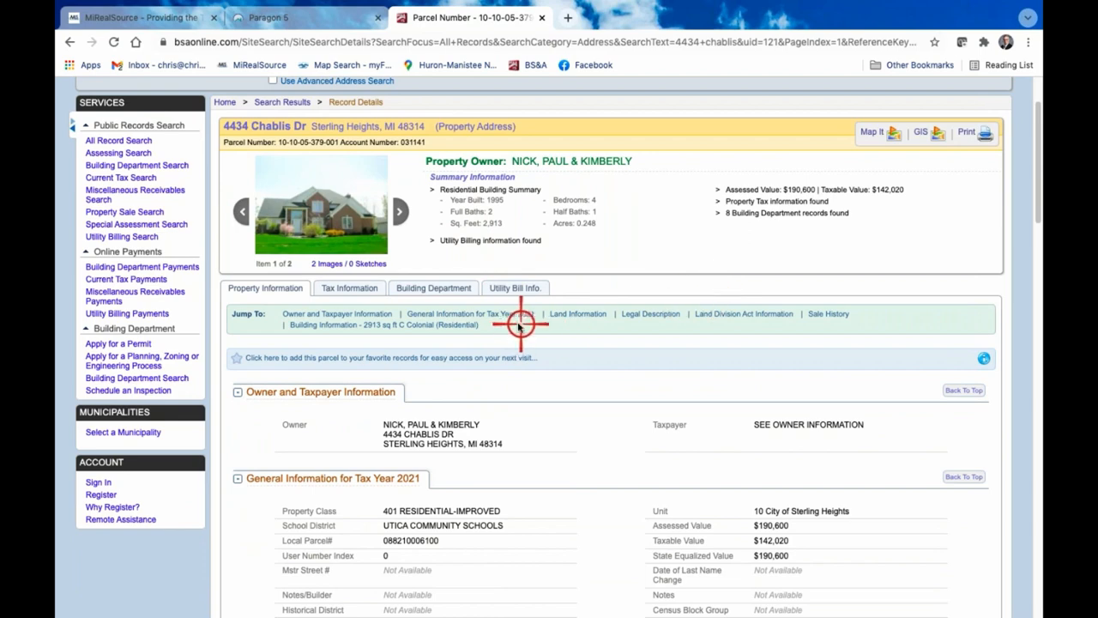
scroll(554, 332, down, 2)
scroll(554, 332, up, 2)
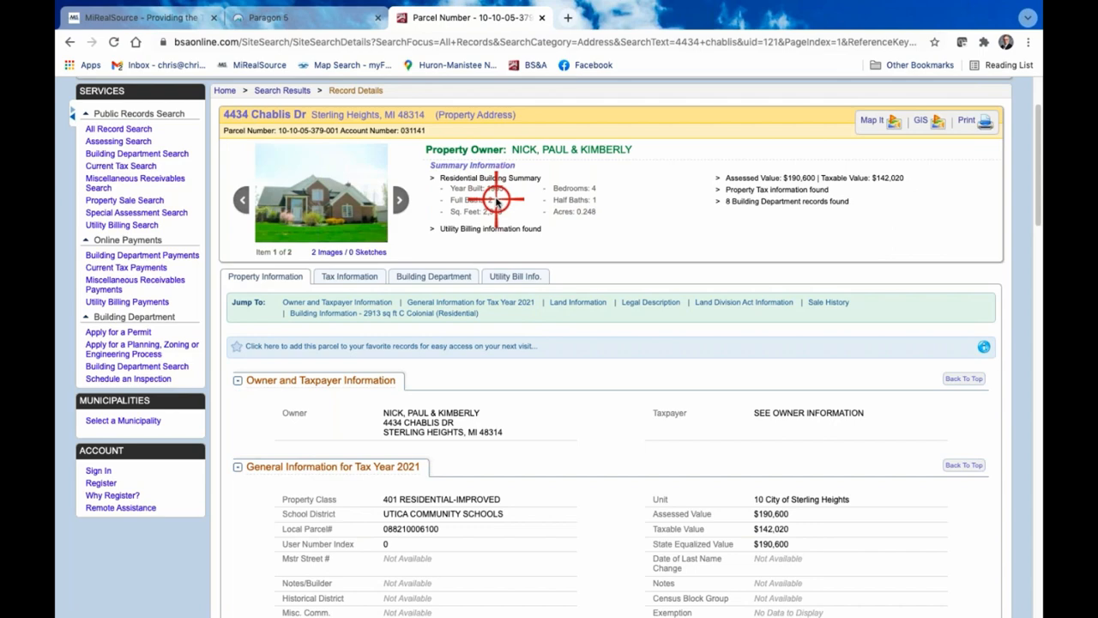
Enlarge the parcel record page and review its summary and general information for tax year 2021
key(super+plus)
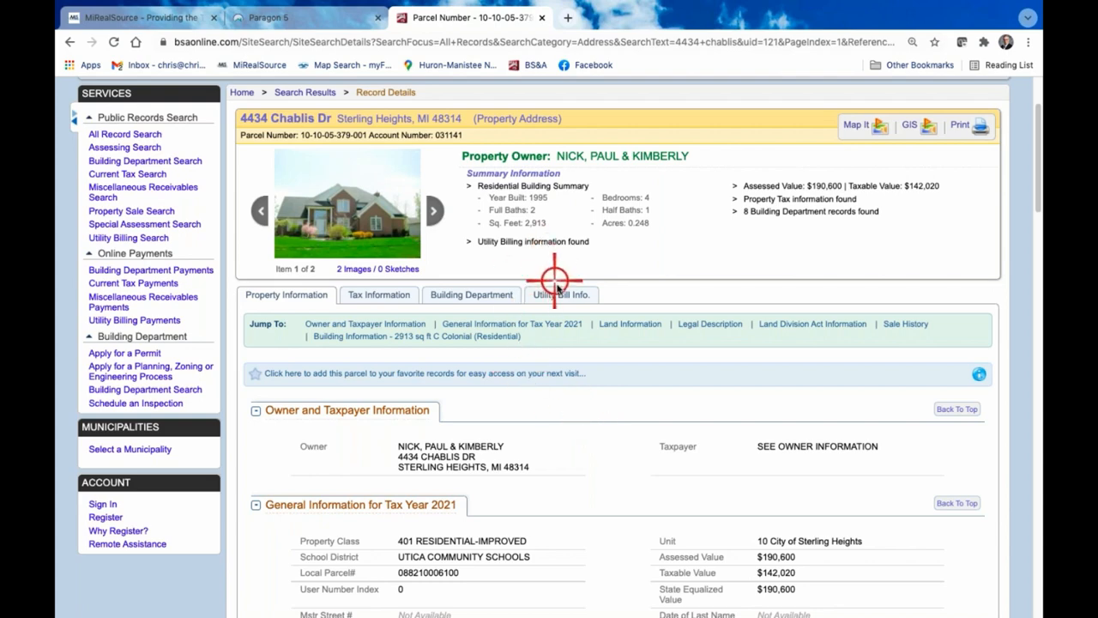
scroll(557, 284, down, 3)
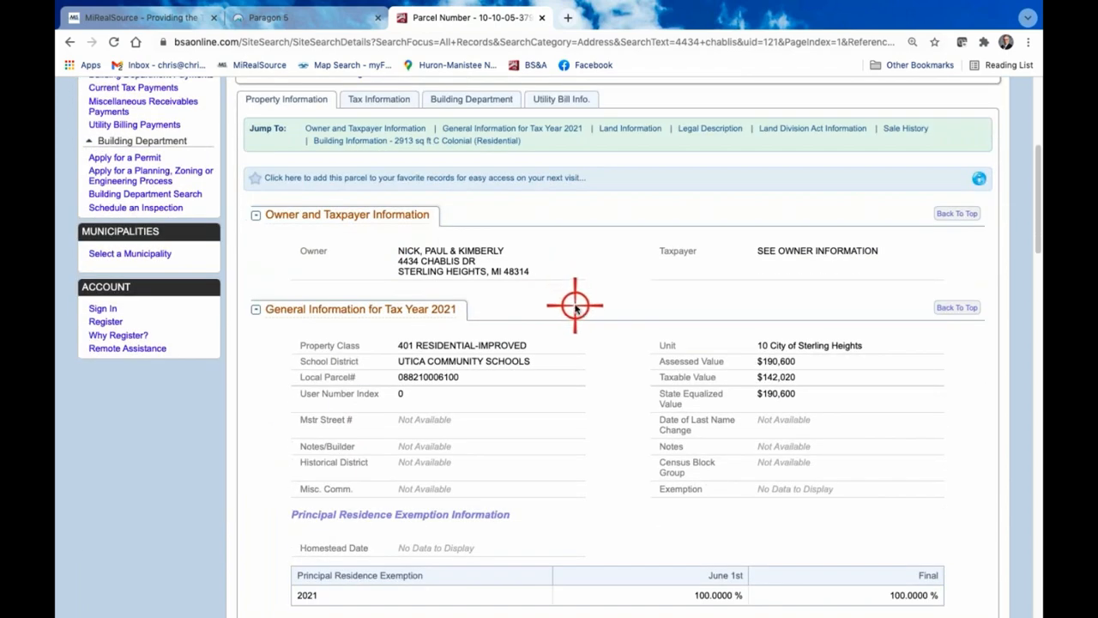
scroll(575, 306, up, 3)
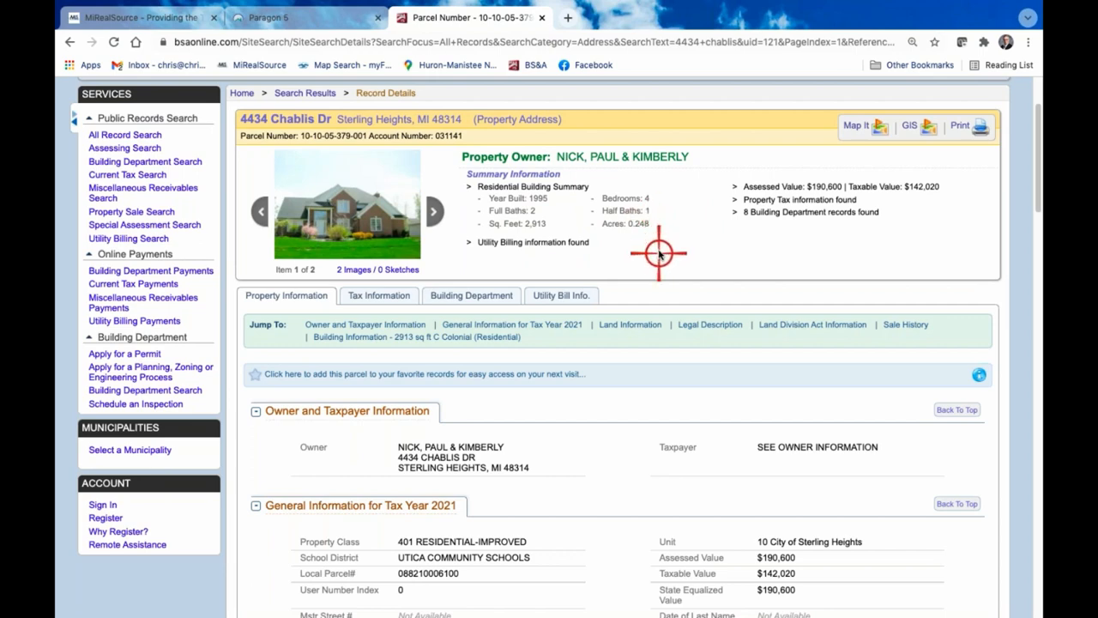
scroll(662, 249, down, 1)
scroll(662, 249, down, 1)
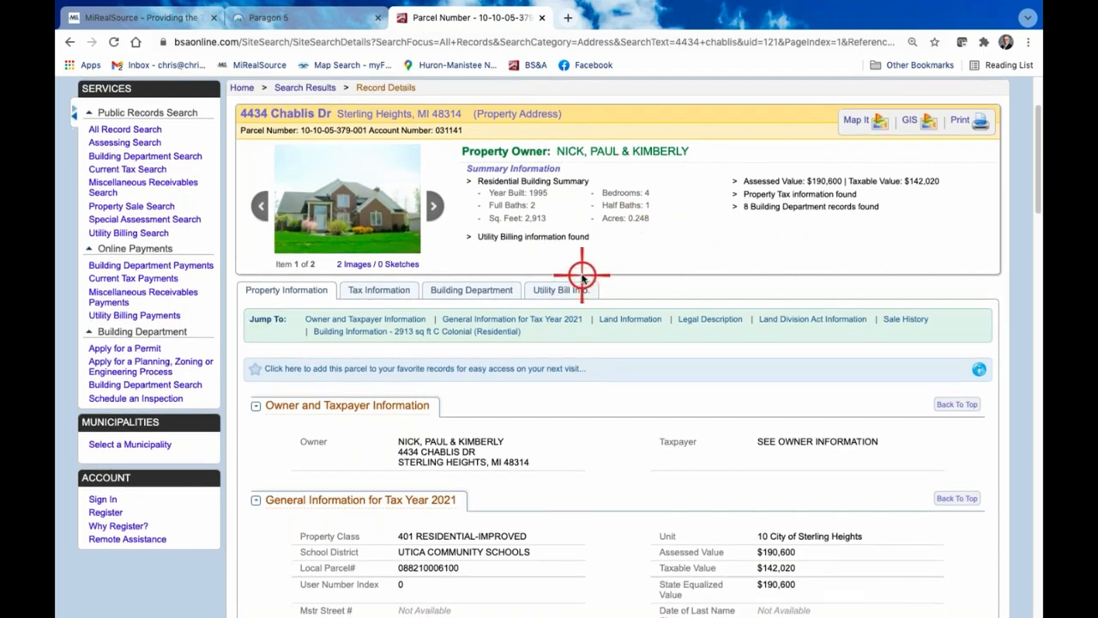
scroll(582, 277, up, 1)
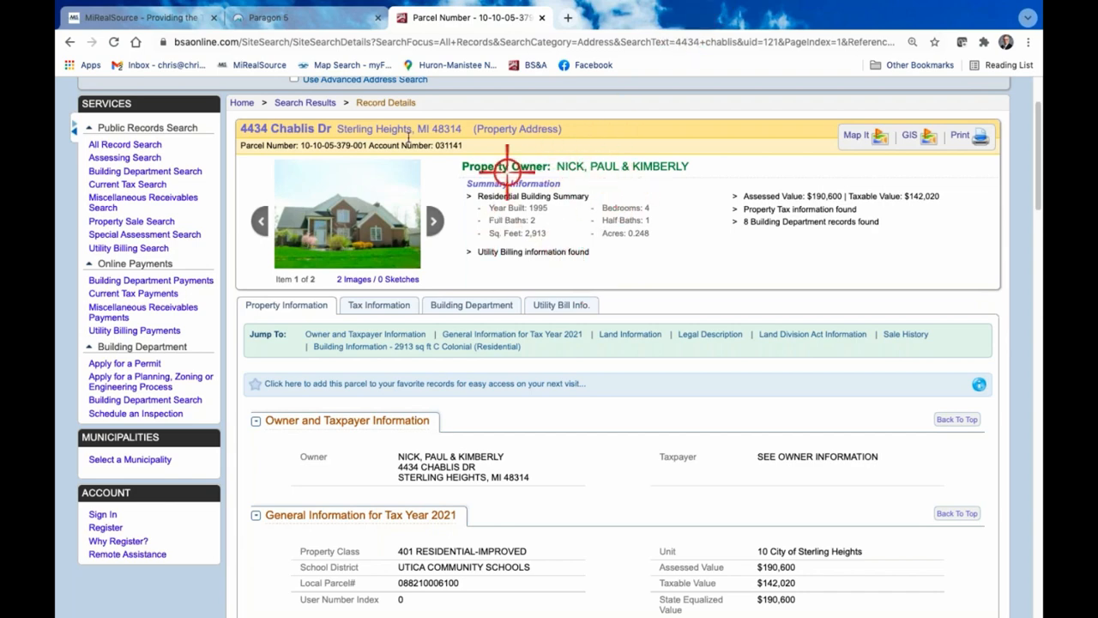
Return to Paragon 5 and open a search for the Residential class
click(327, 17)
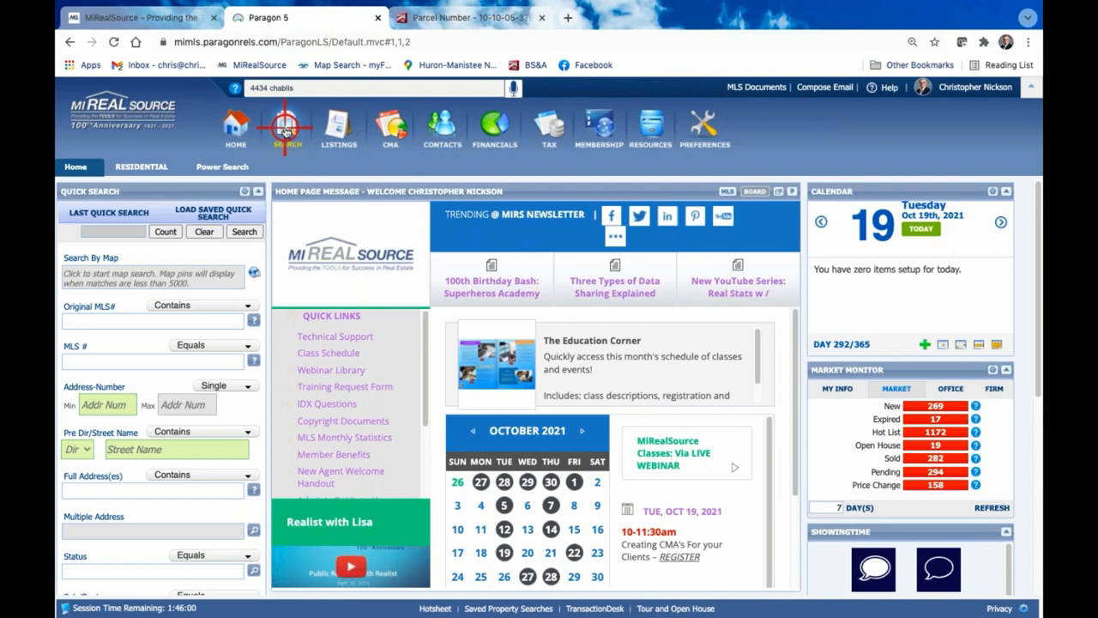
mouse_move(287, 129)
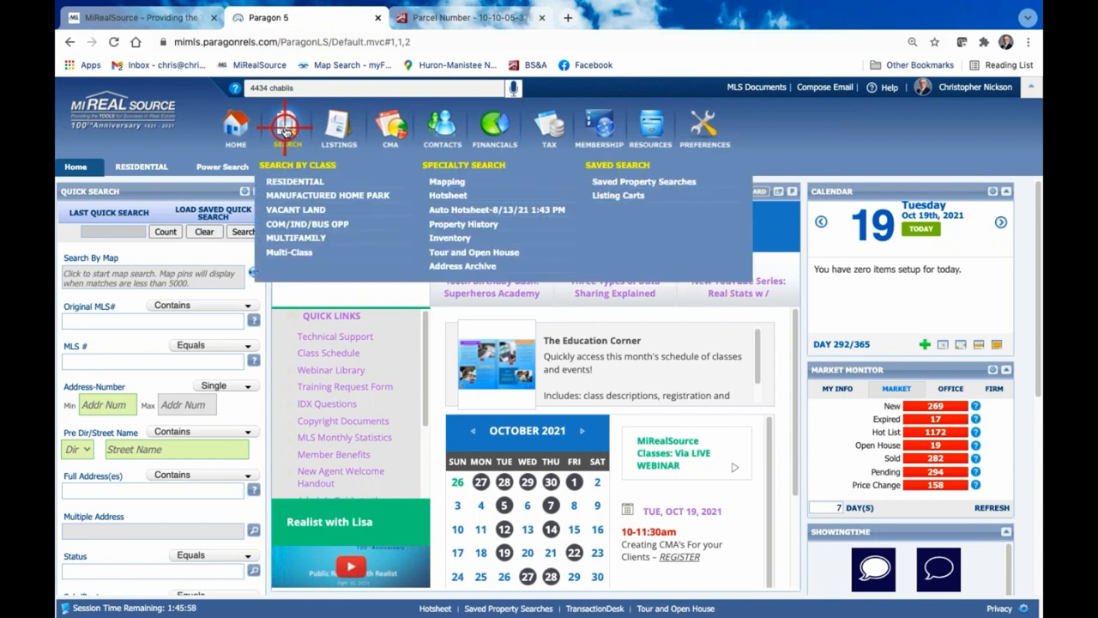
click(311, 182)
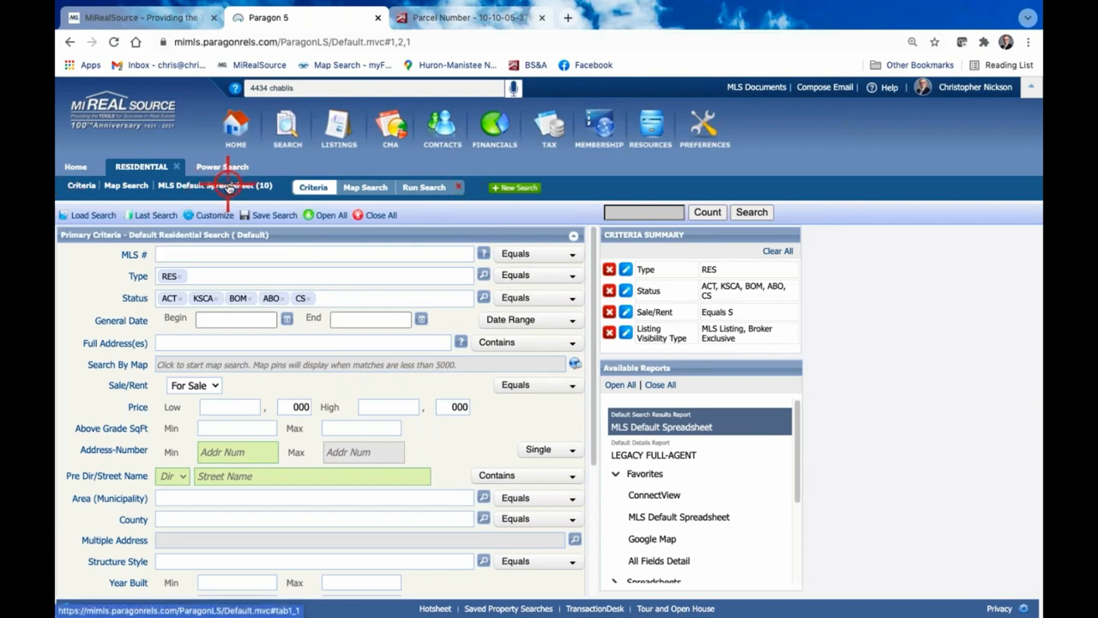
Review the existing residential search's criteria and map radius, ending on its MLS Default Spreadsheet results
click(83, 187)
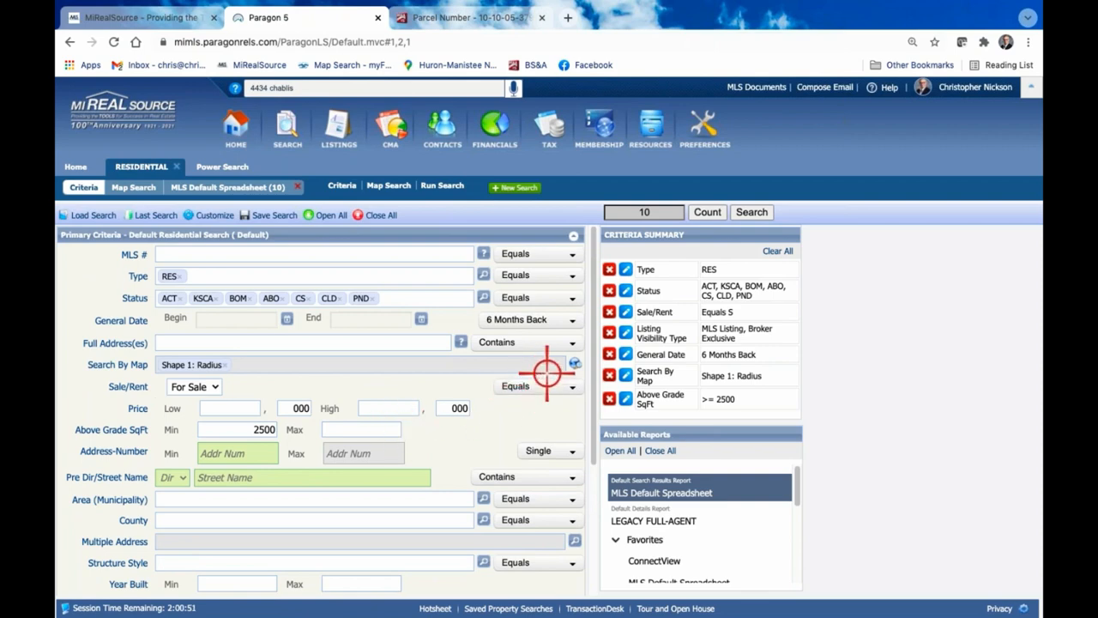
click(574, 362)
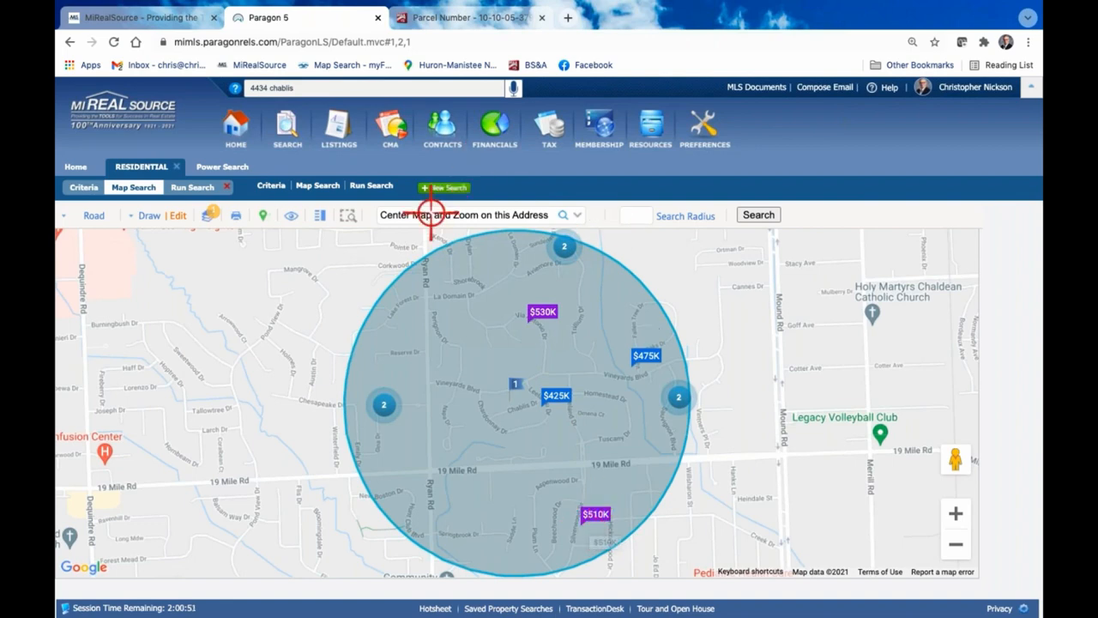
click(197, 187)
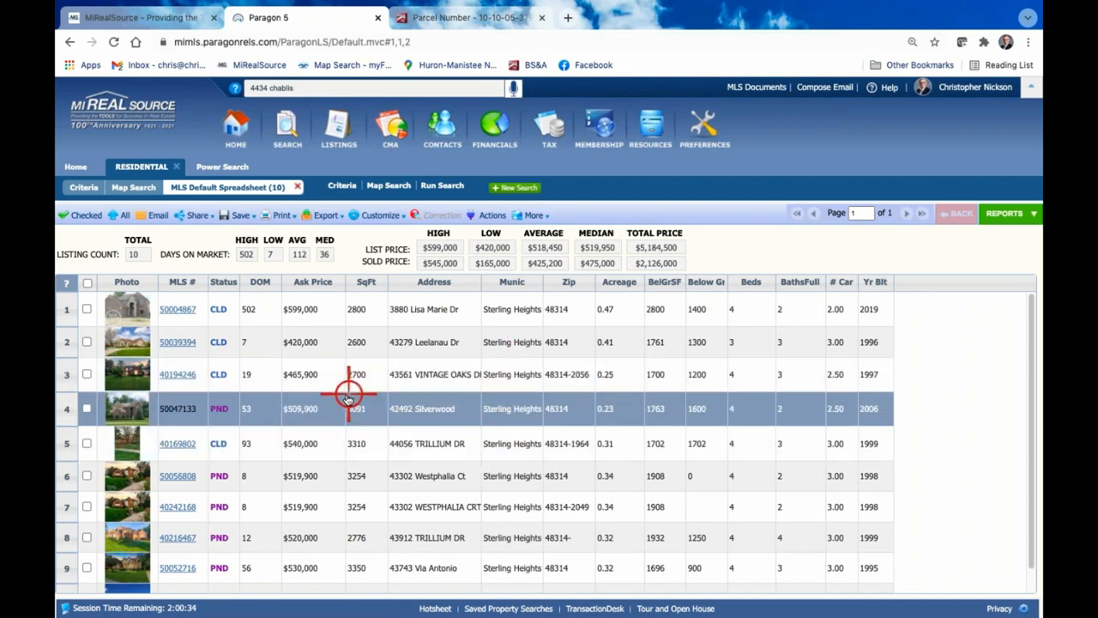
Look through the listings in the results spreadsheet and check the closed 2,860 sq ft listing in row 10
scroll(343, 398, down, 1)
scroll(343, 398, up, 1)
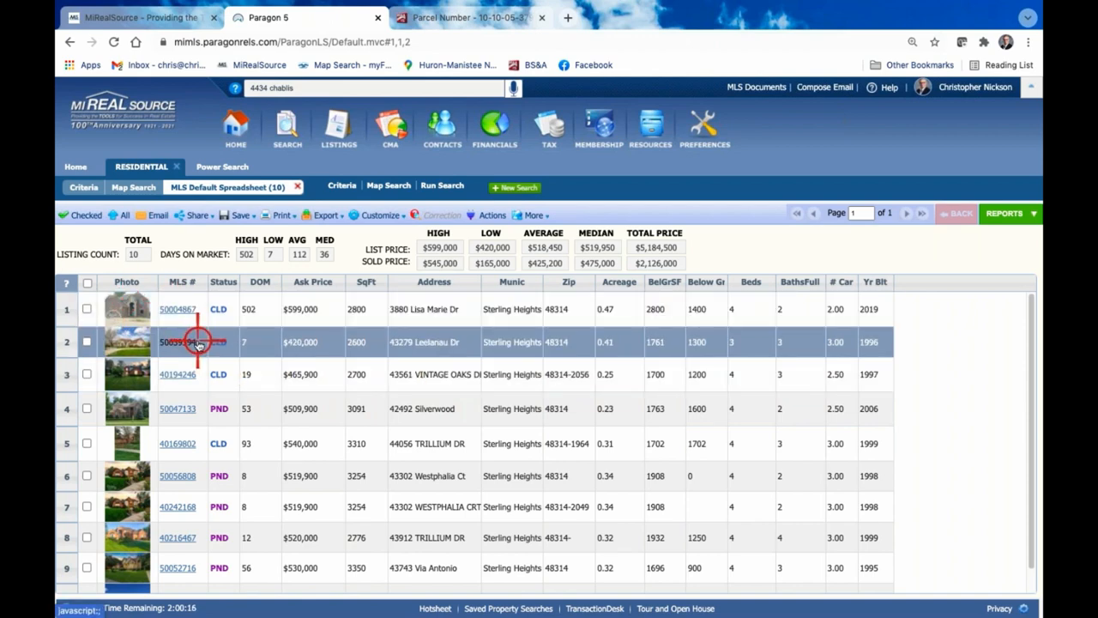
scroll(197, 342, down, 1)
scroll(198, 342, down, 1)
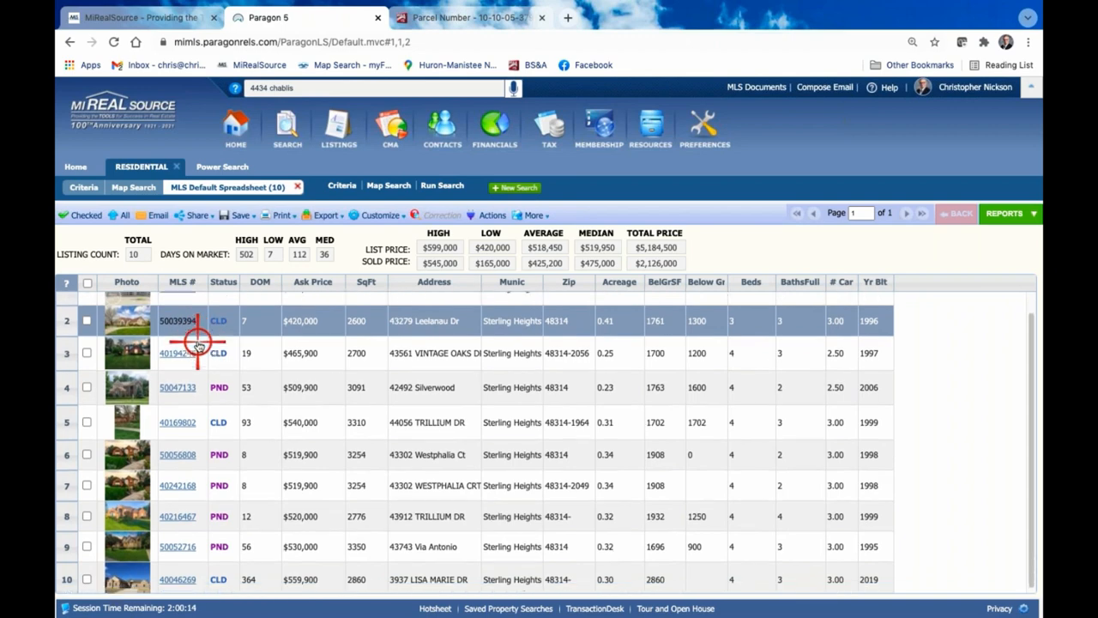
scroll(198, 341, up, 2)
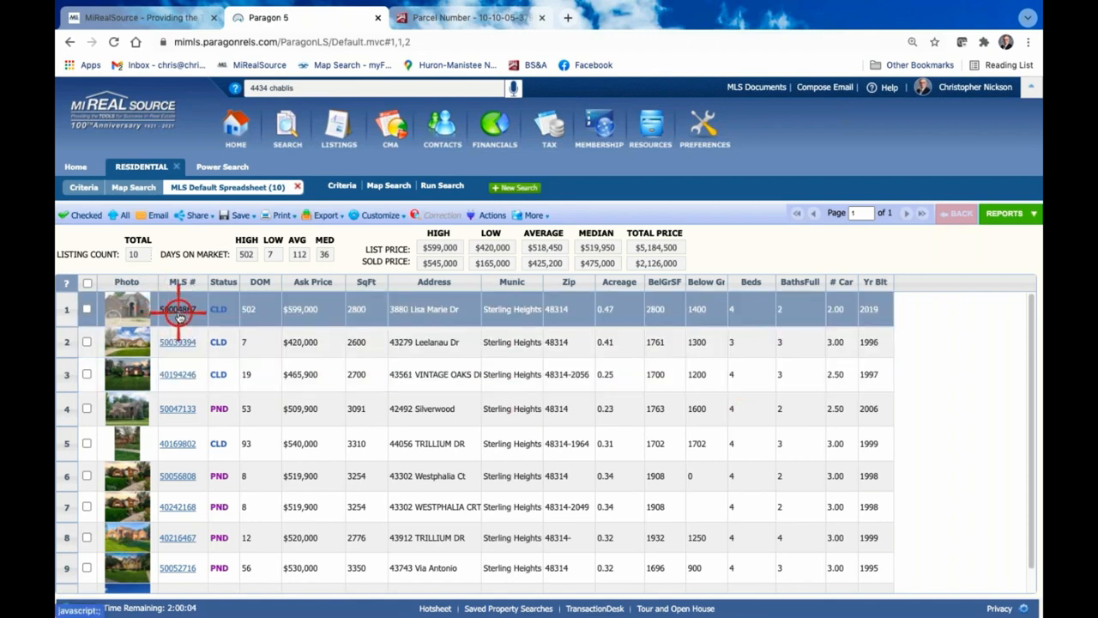
scroll(178, 314, down, 1)
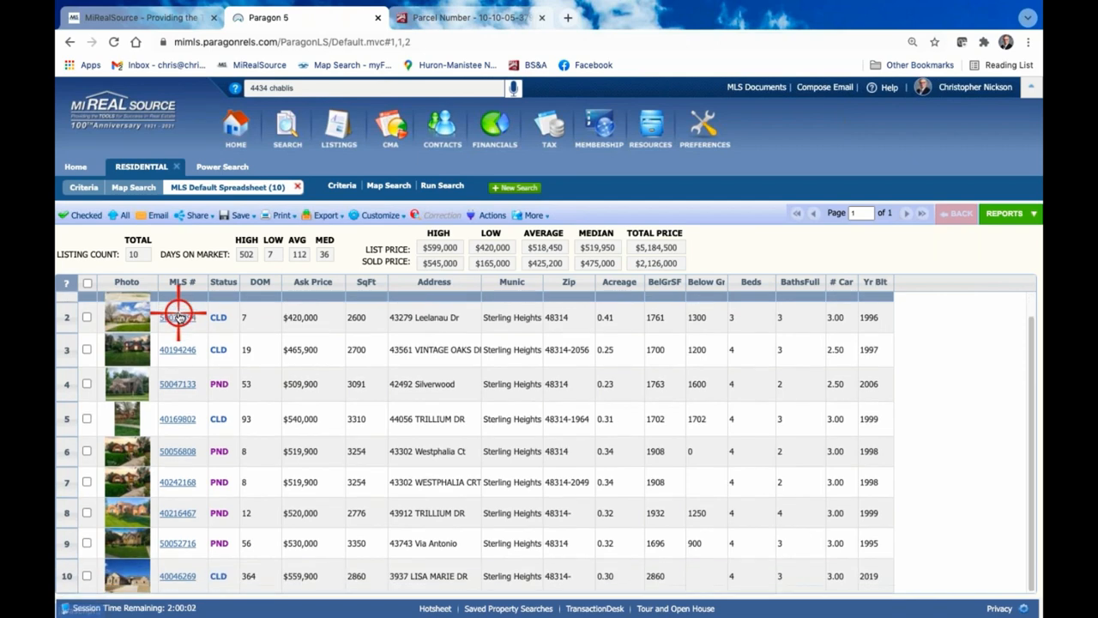
click(86, 576)
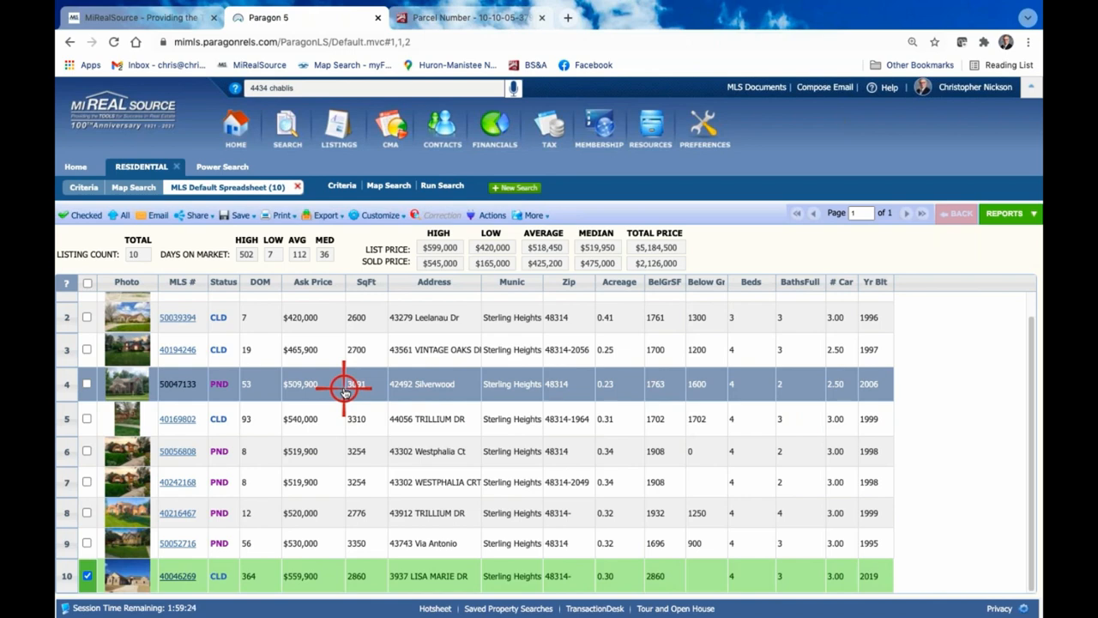
Check the comparable listings in rows 1 and 4 of the results spreadsheet
click(313, 446)
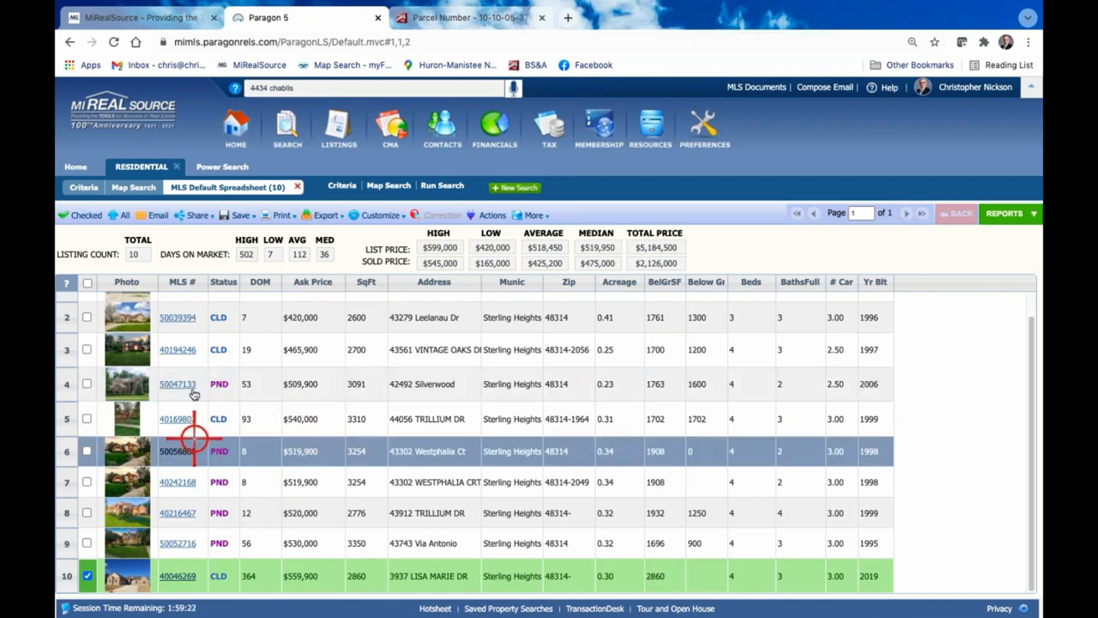
click(204, 354)
scroll(209, 363, up, 1)
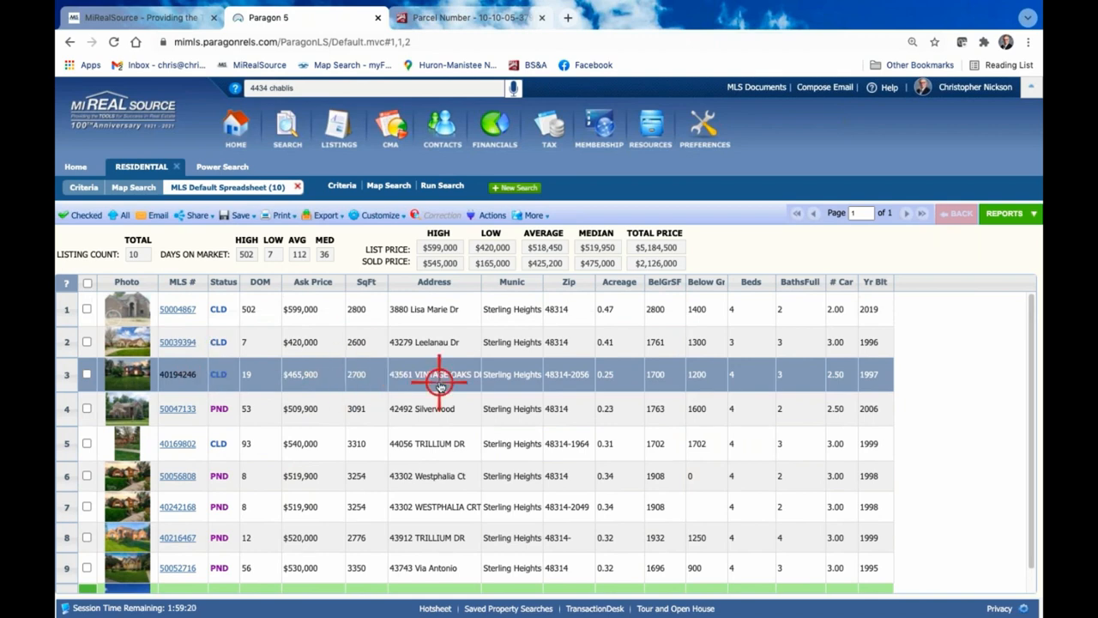
click(221, 341)
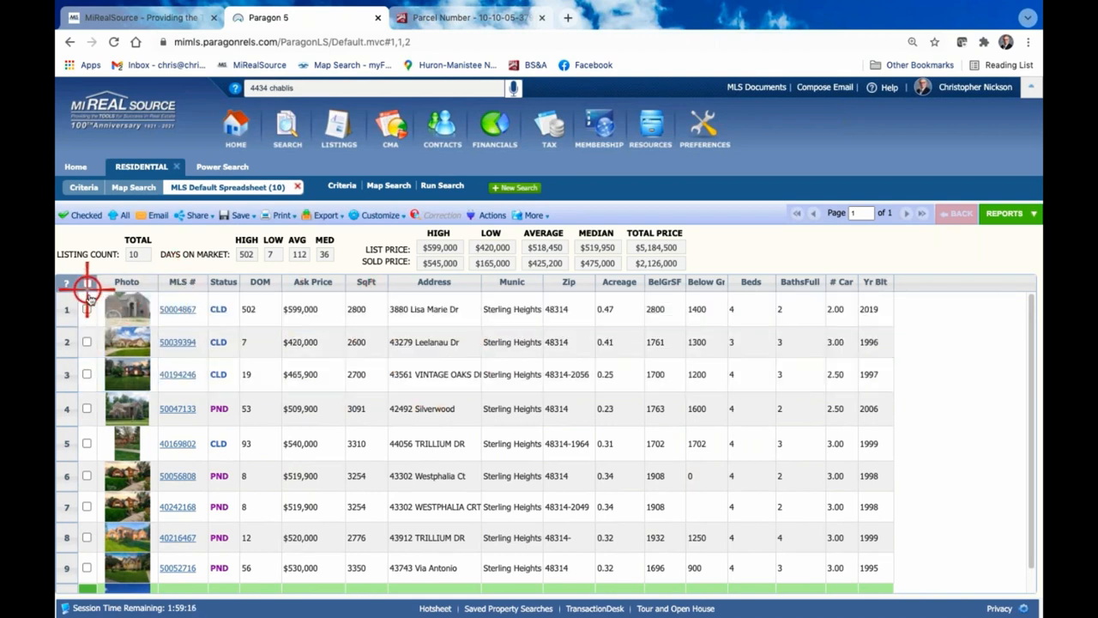
click(86, 307)
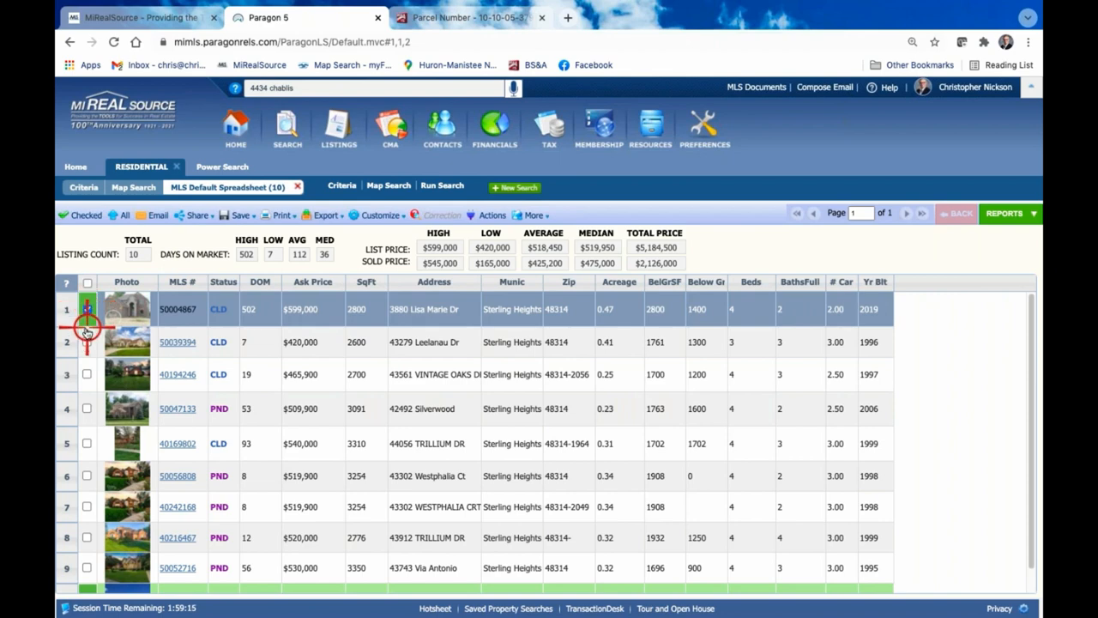
click(87, 410)
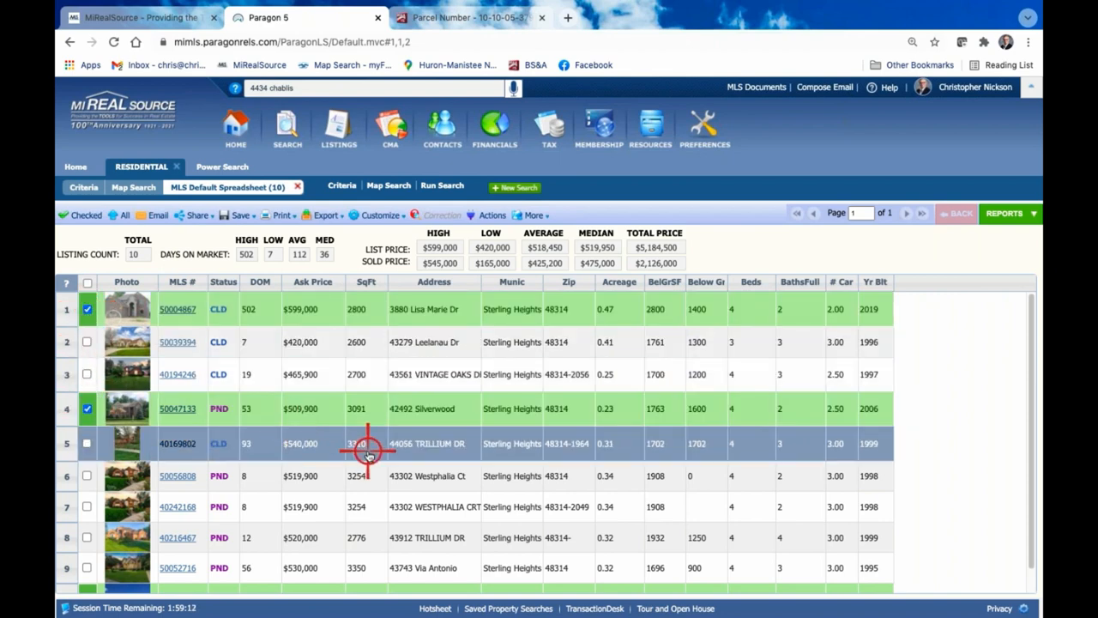
Add the listings in rows 8 and 3 to the checked comparables
scroll(366, 451, down, 1)
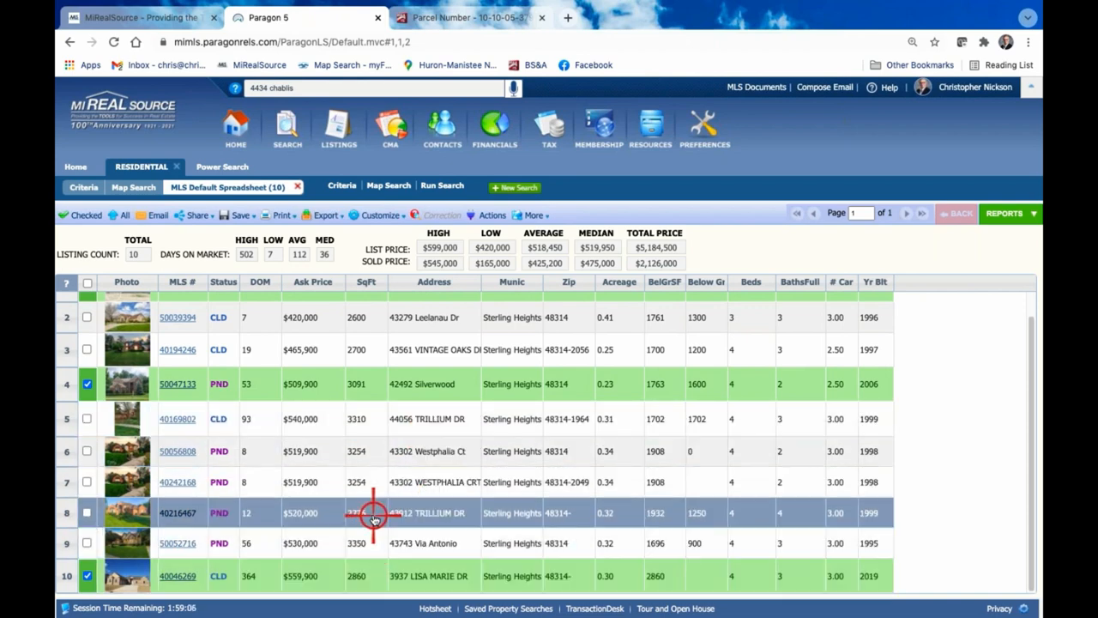
click(87, 512)
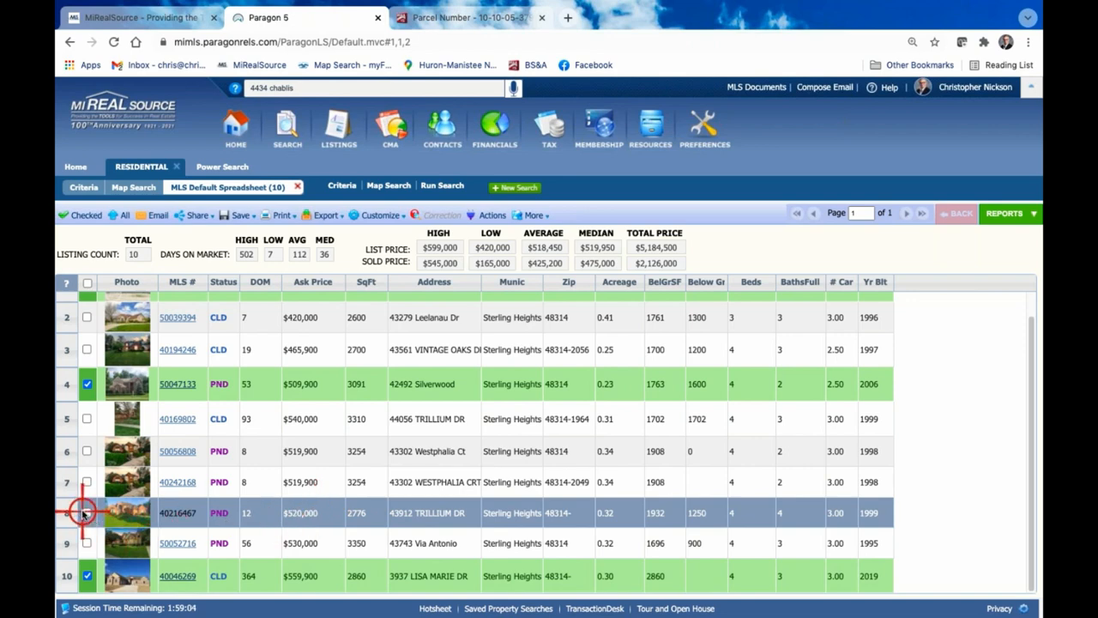
scroll(280, 473, up, 1)
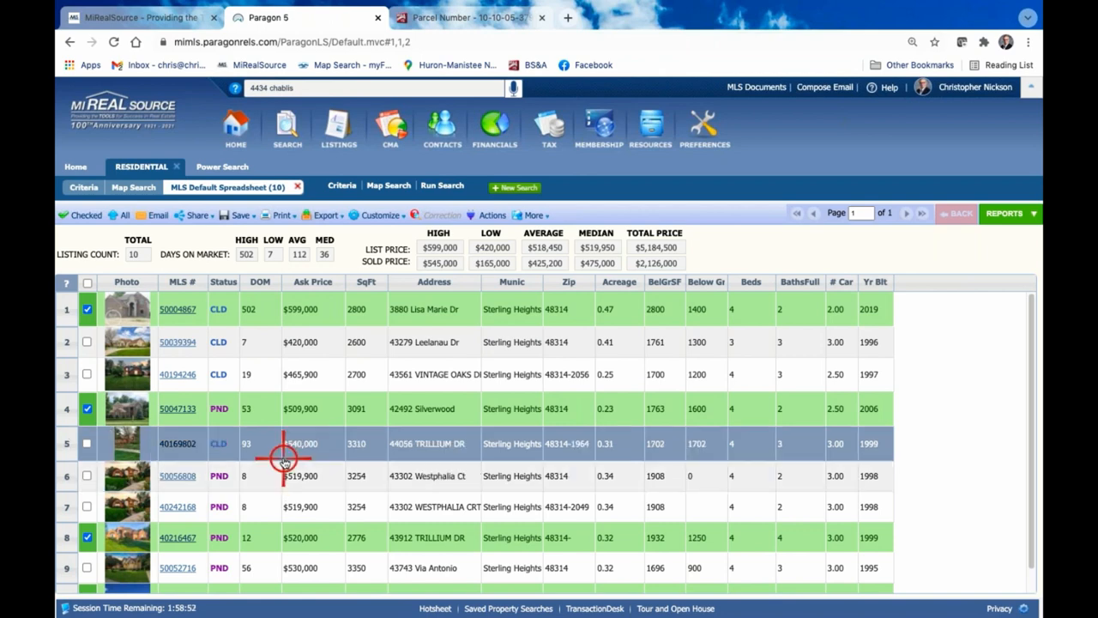
click(86, 374)
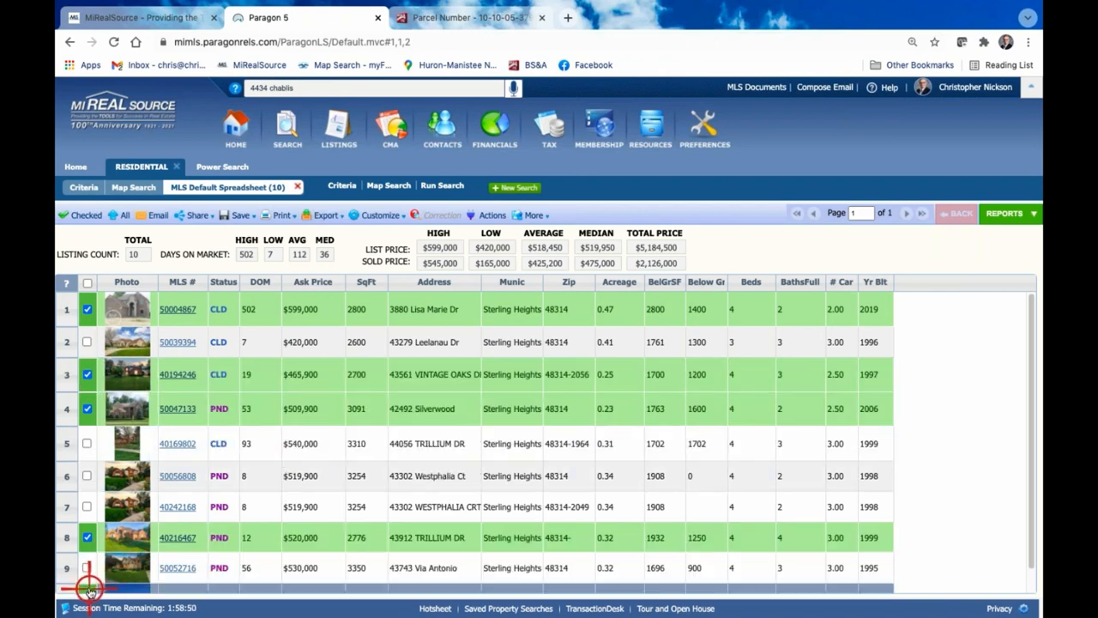
Narrow the results spreadsheet to the checked listings and send them to Cloud CMA as a CMA report
click(84, 213)
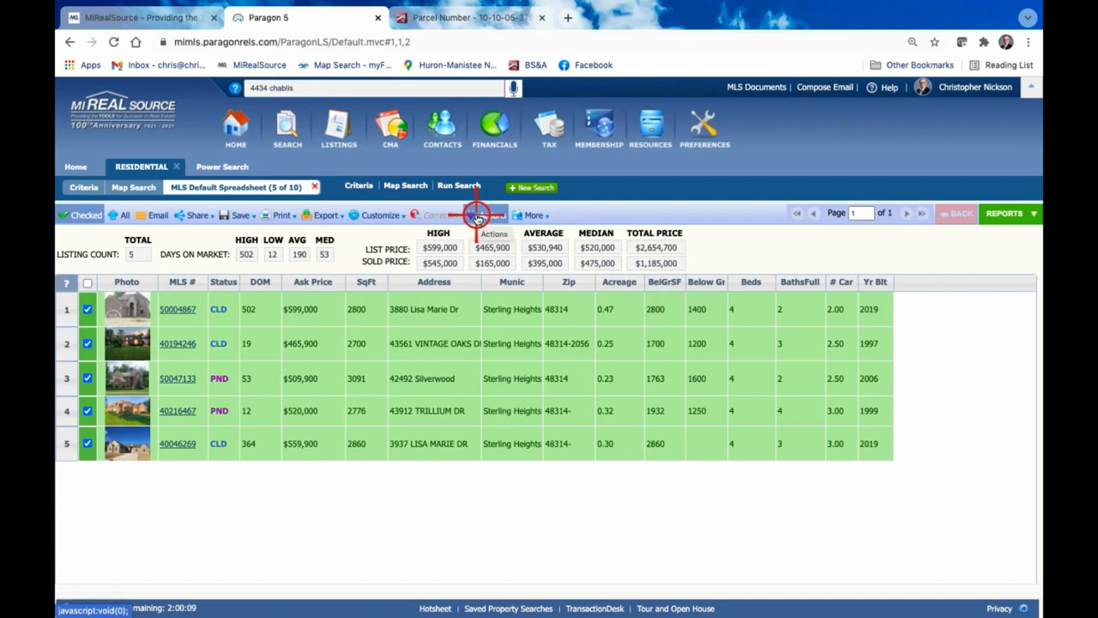
key(ctrl+plus)
key(ctrl+plus)
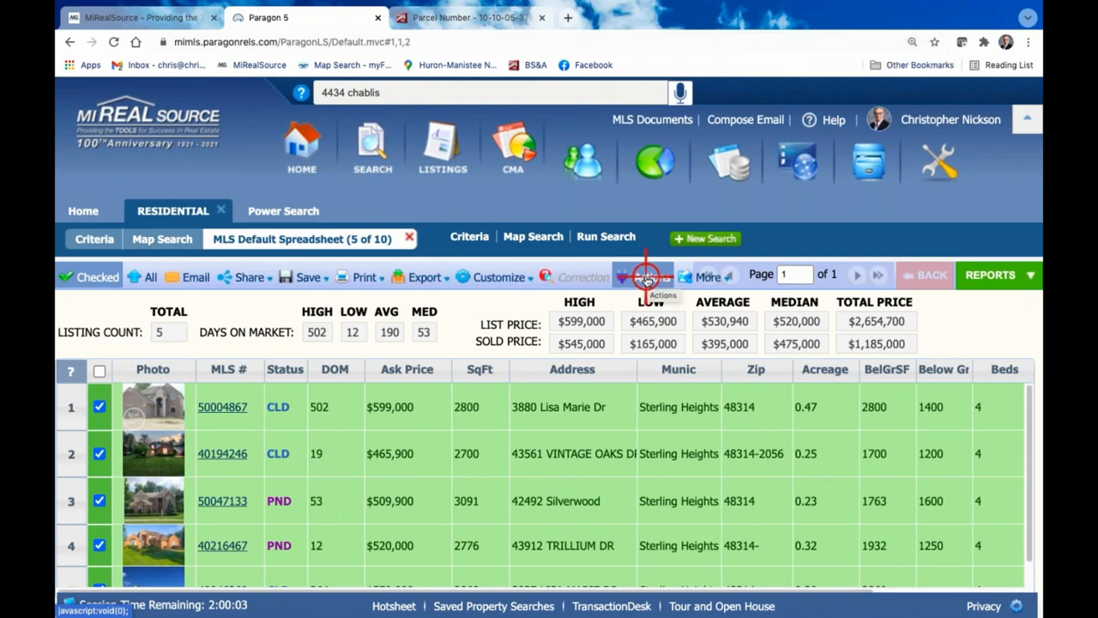
click(648, 280)
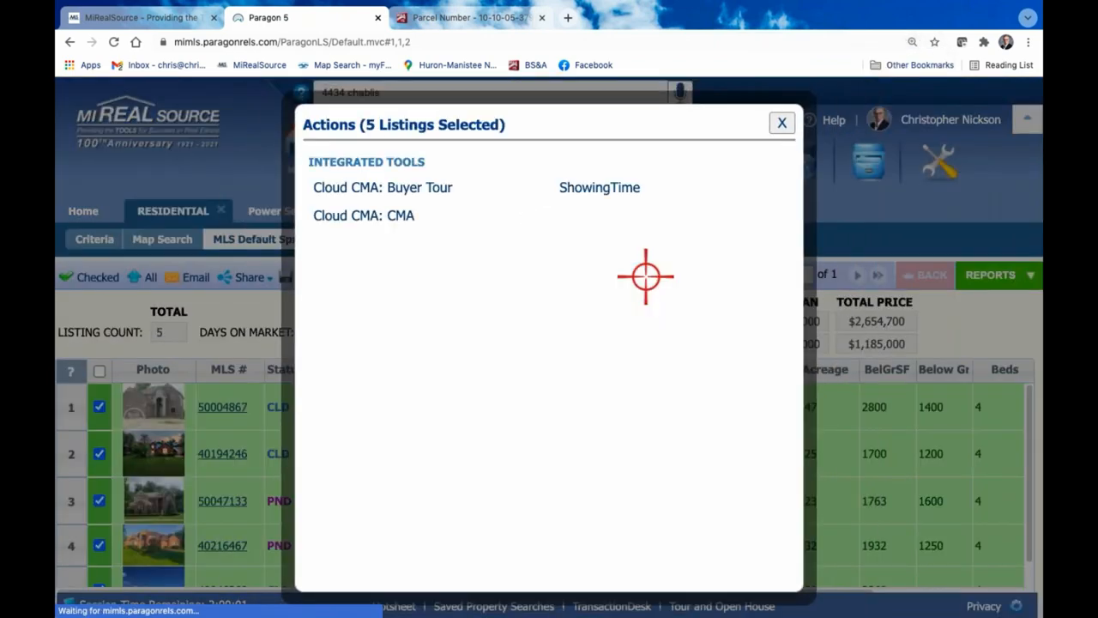
click(349, 187)
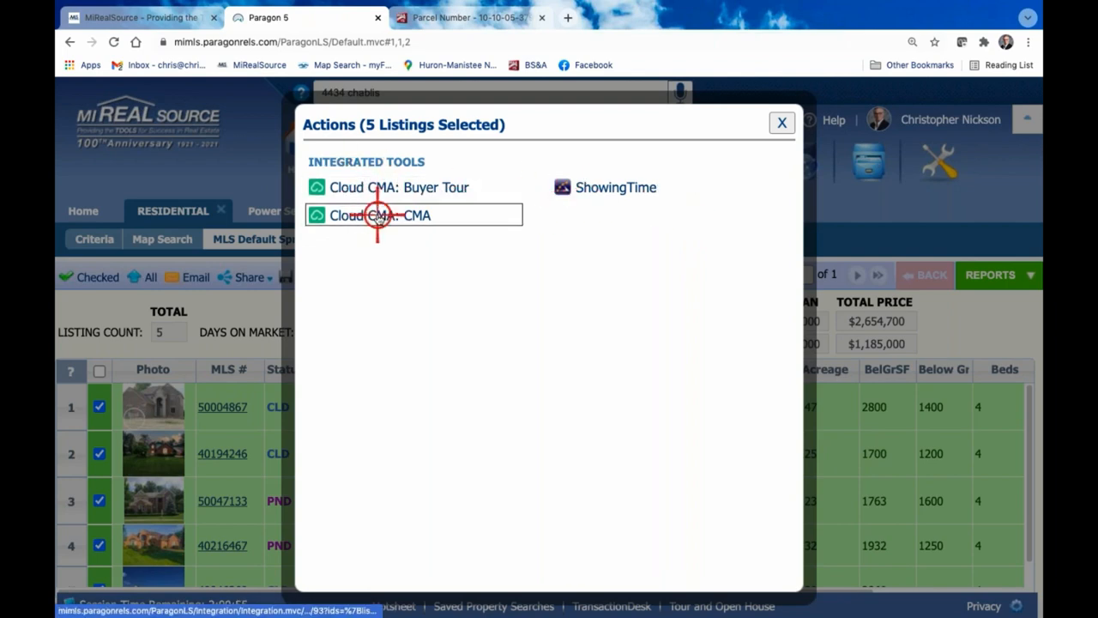
click(378, 216)
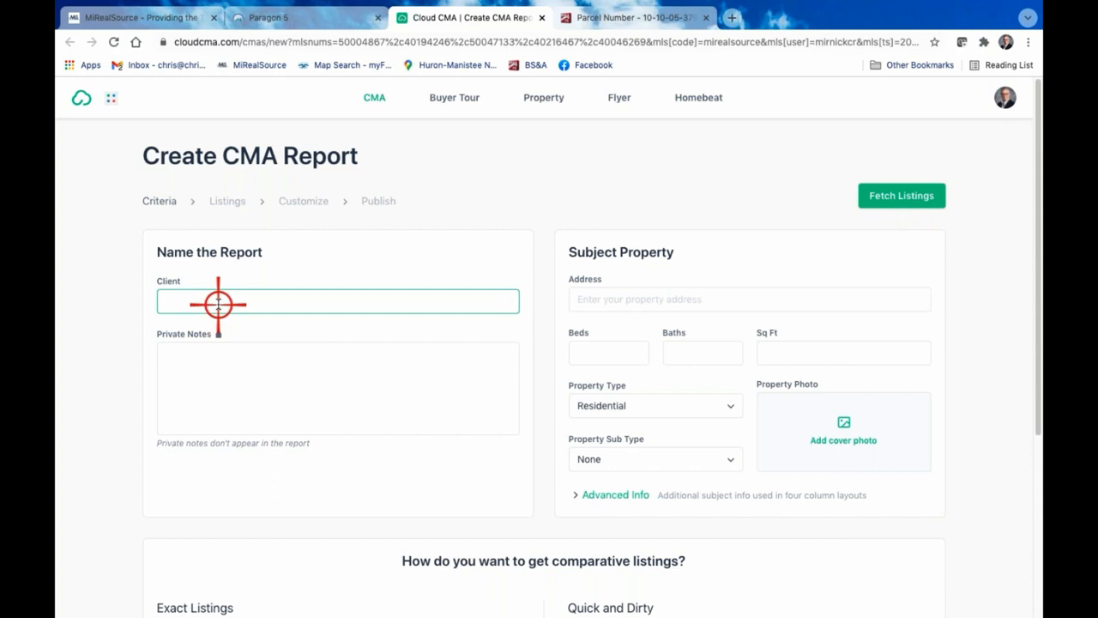
Look up the property owner in the parcel record and enter the clients' names as the CMA report's client
click(677, 22)
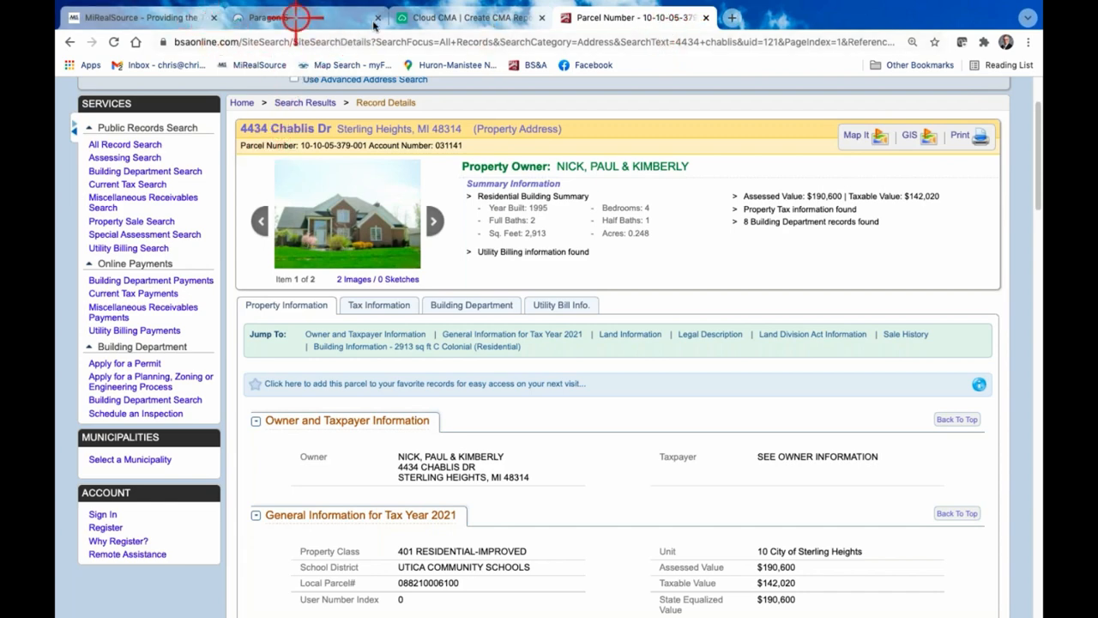
click(437, 17)
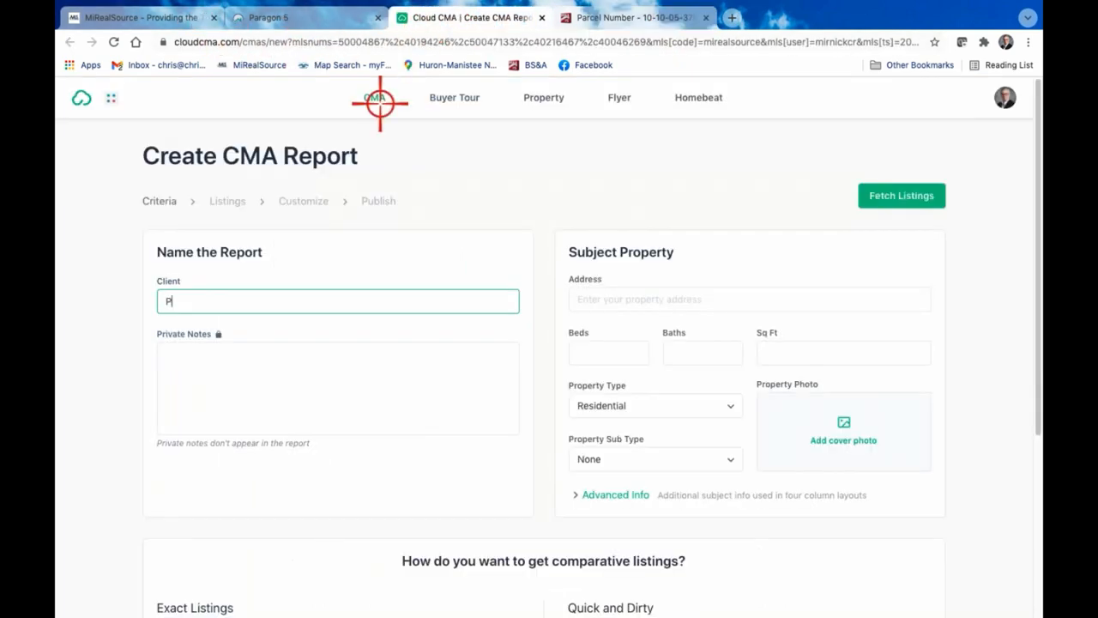
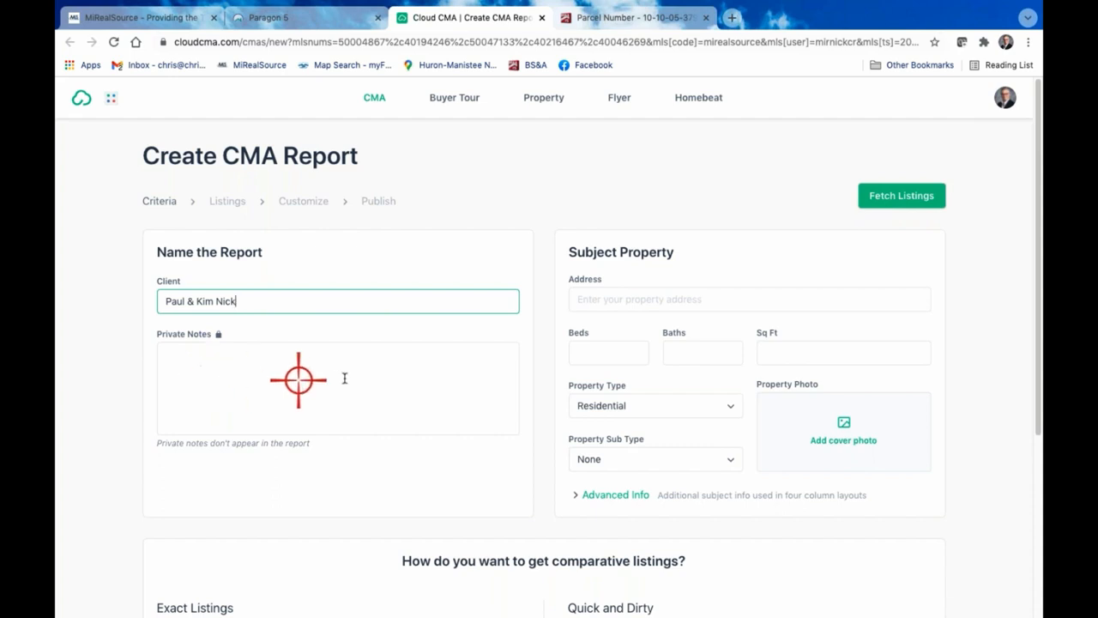
Enter the subject property's street address and choose the matching Sterling Heights suggestion to fill in its tax data
scroll(386, 387, down, 1)
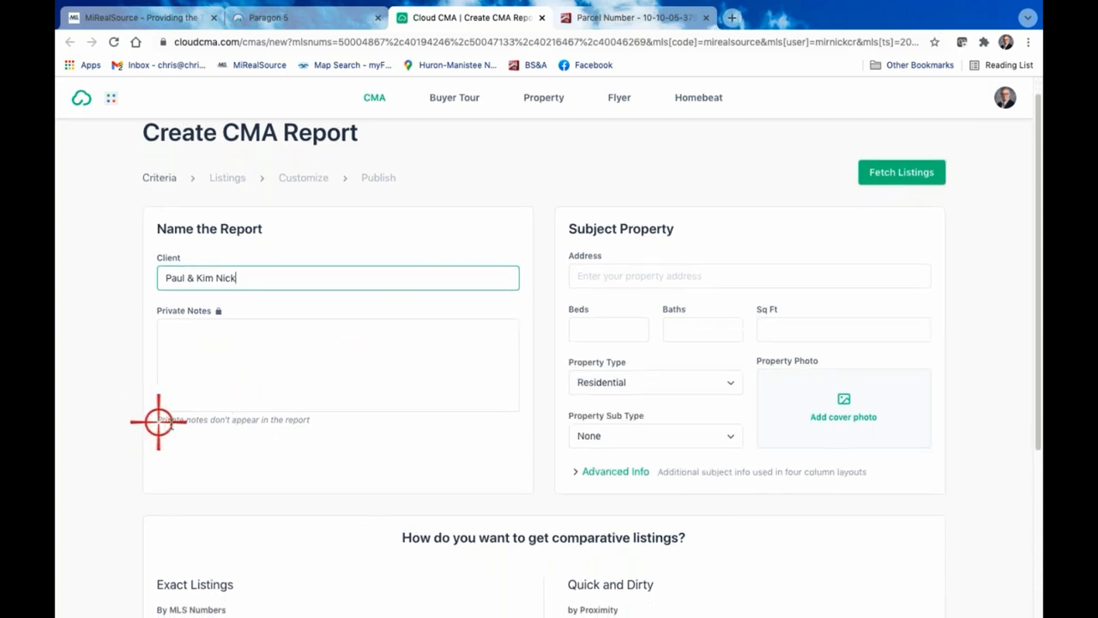
click(618, 274)
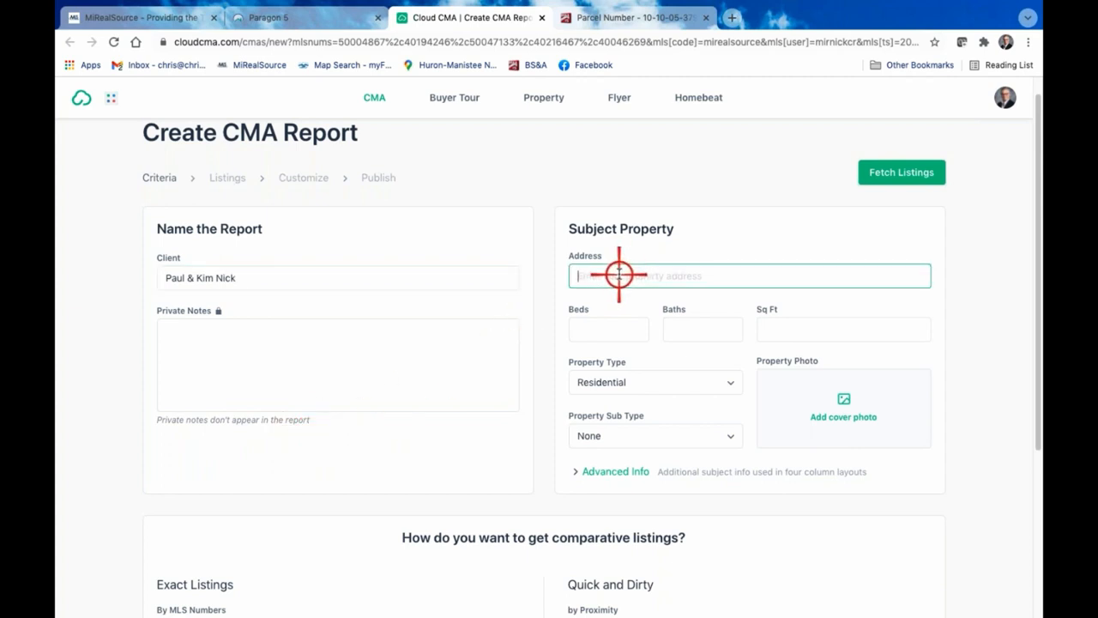
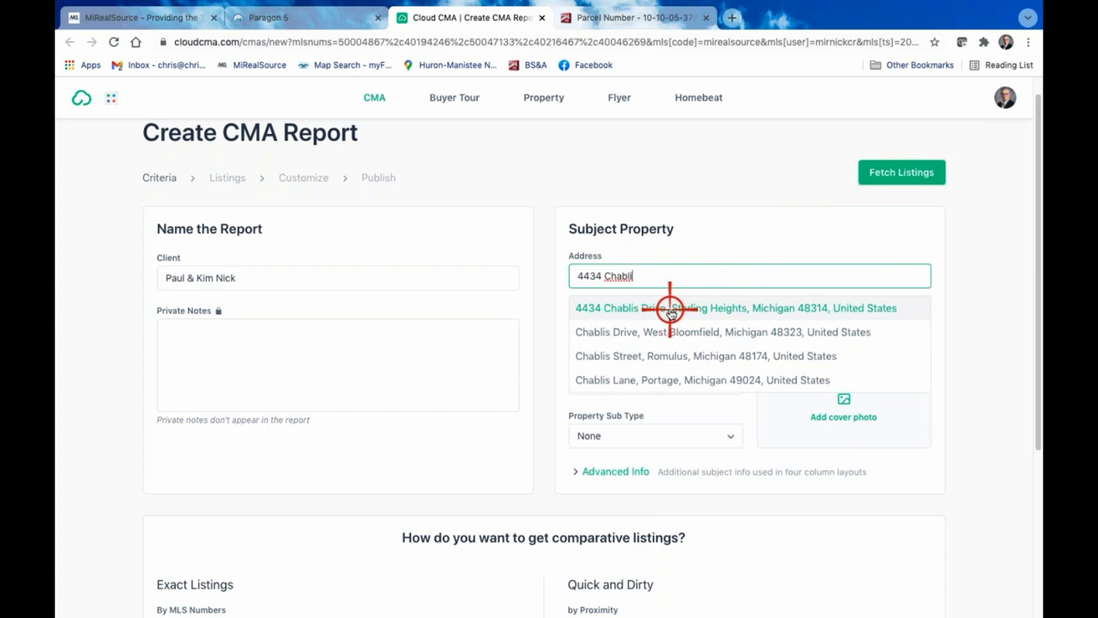
click(723, 307)
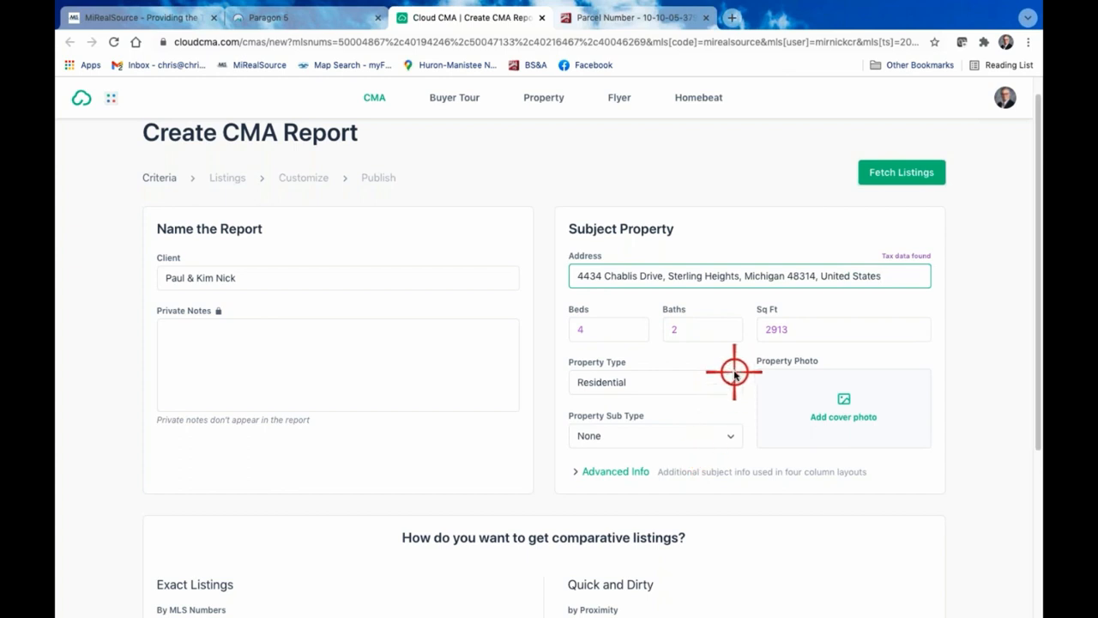
Review the subject property's advanced info and the exact listings by MLS number, and fetch the comparable listings
click(605, 472)
scroll(772, 471, down, 3)
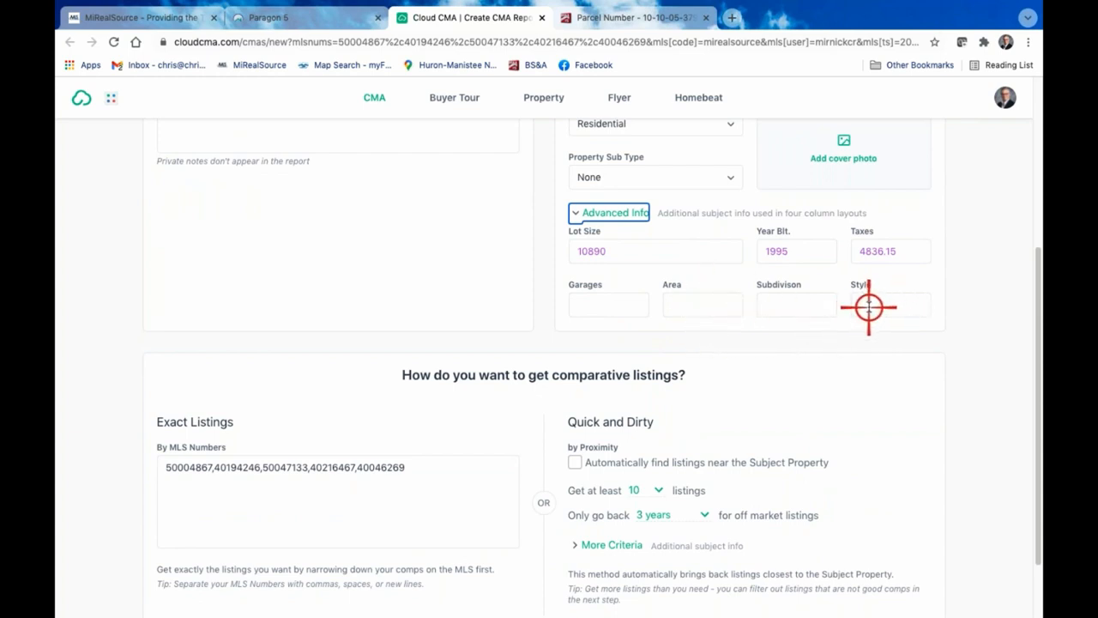
scroll(883, 297, up, 1)
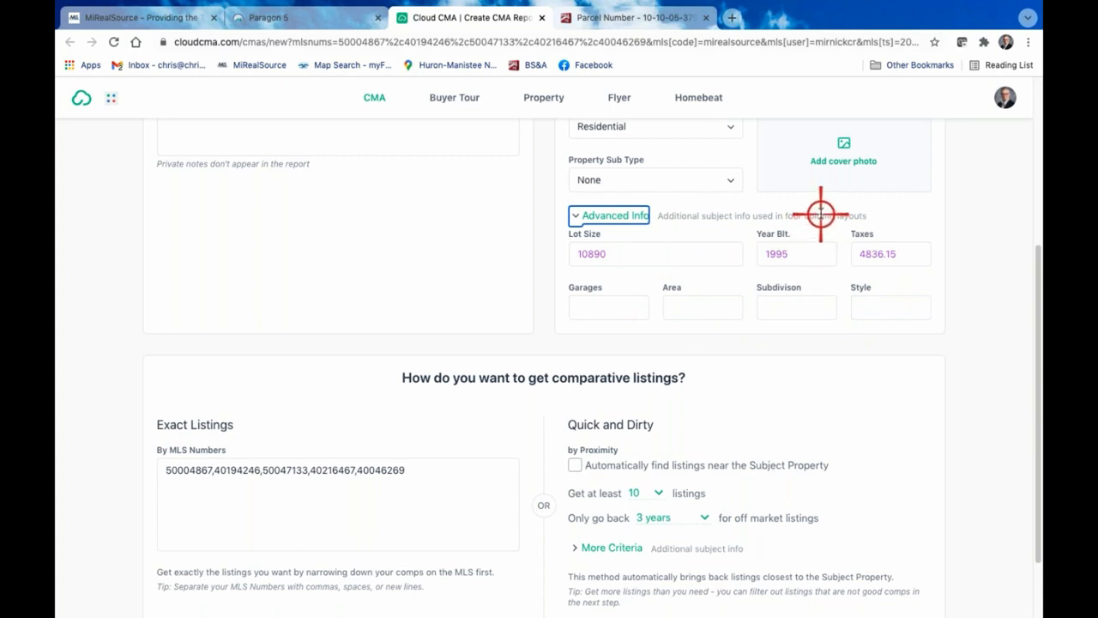
scroll(438, 441, down, 1)
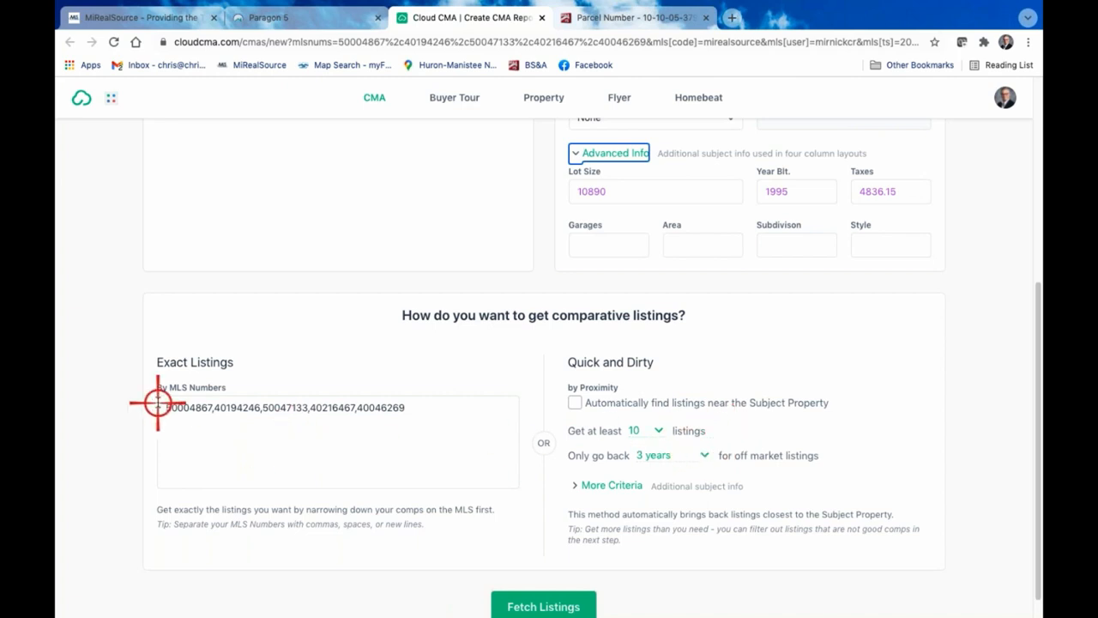
scroll(758, 406, up, 4)
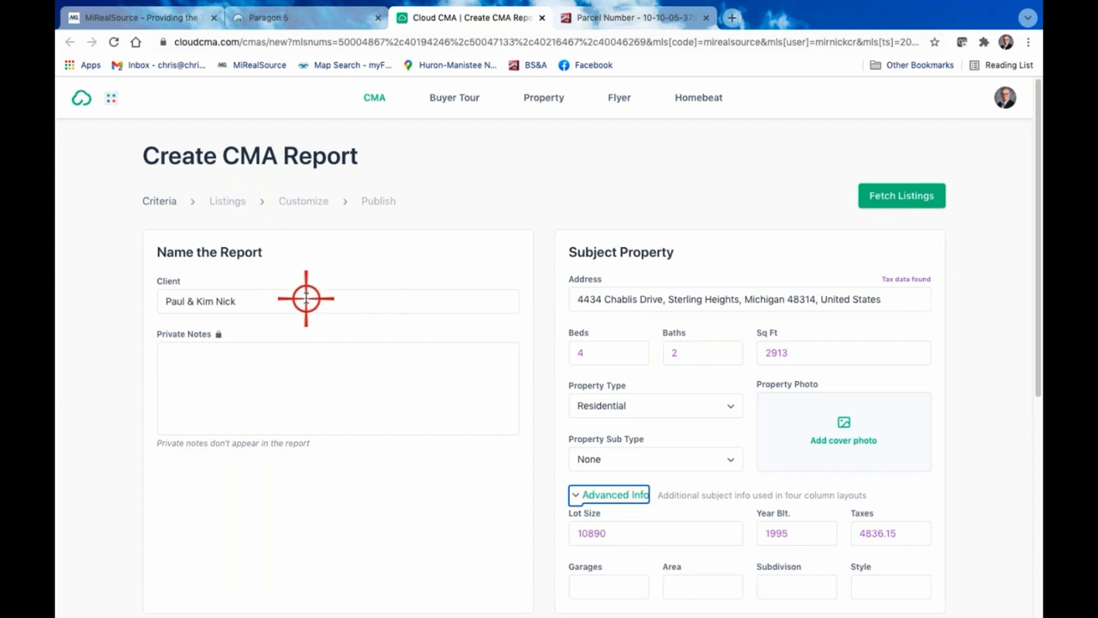
click(904, 197)
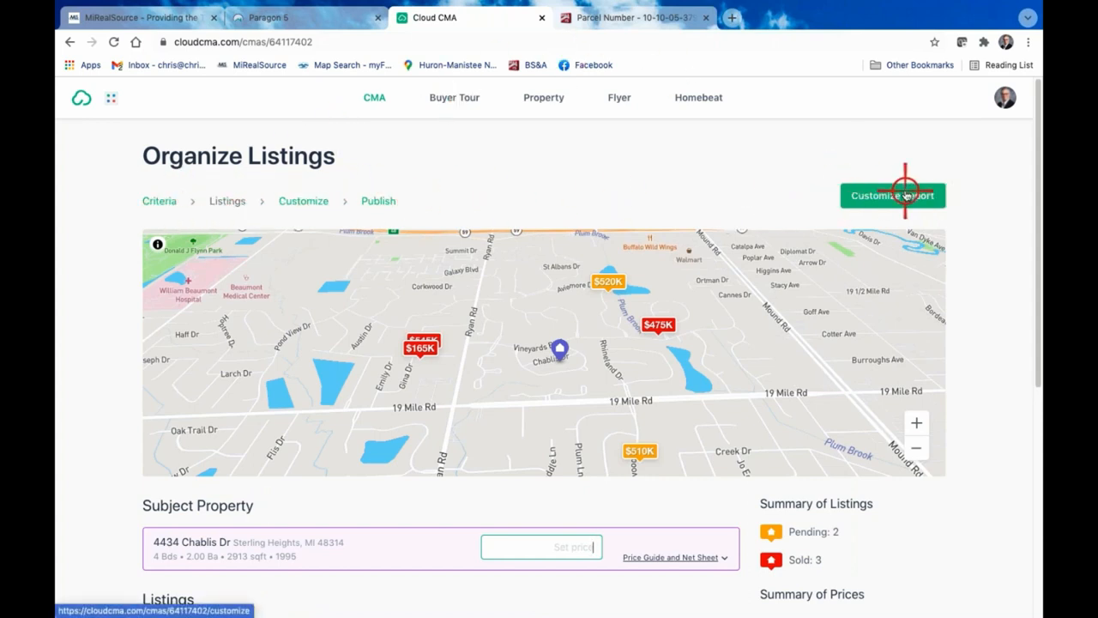
Review the fetched comparables on the map, in the listings list and in the price summary
scroll(905, 195, down, 5)
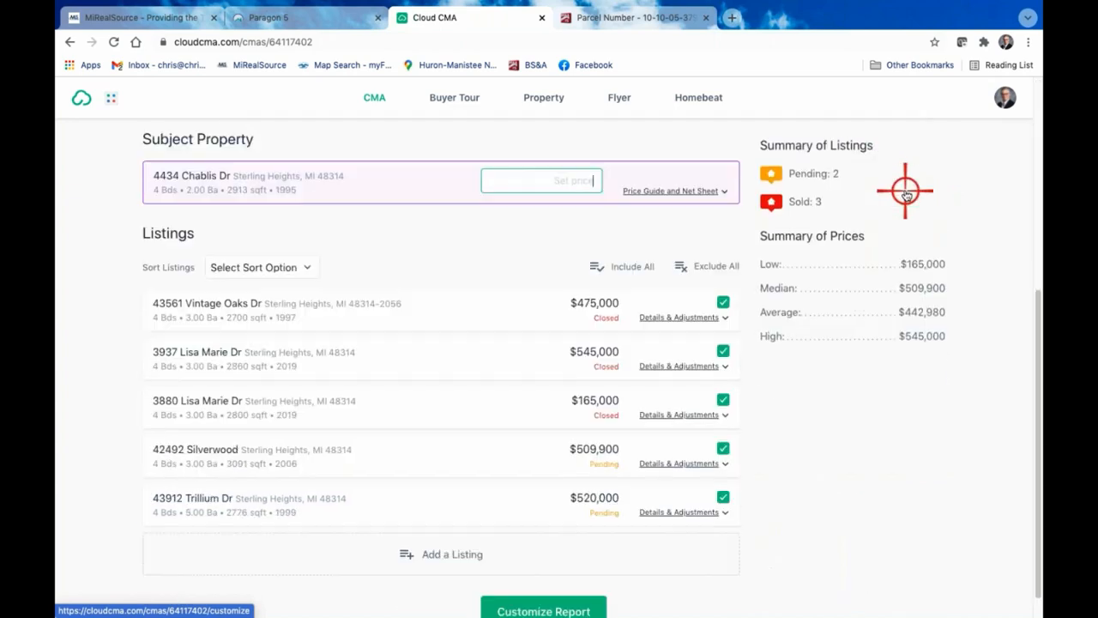
scroll(704, 490, up, 1)
scroll(703, 490, up, 4)
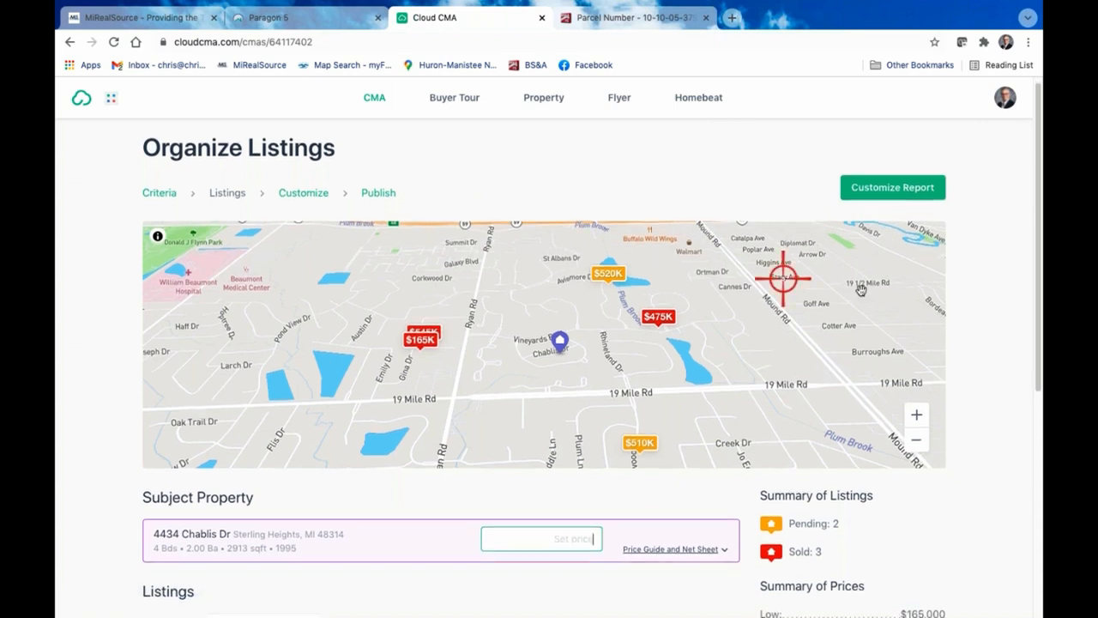
scroll(1033, 326, down, 1)
scroll(1034, 326, down, 2)
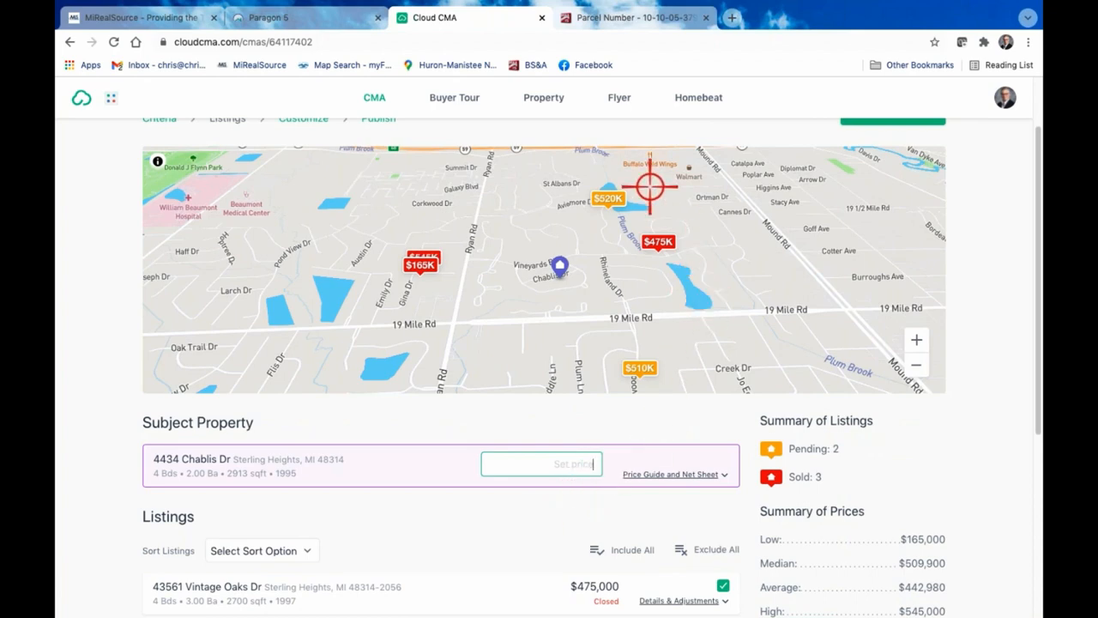
scroll(993, 423, down, 10)
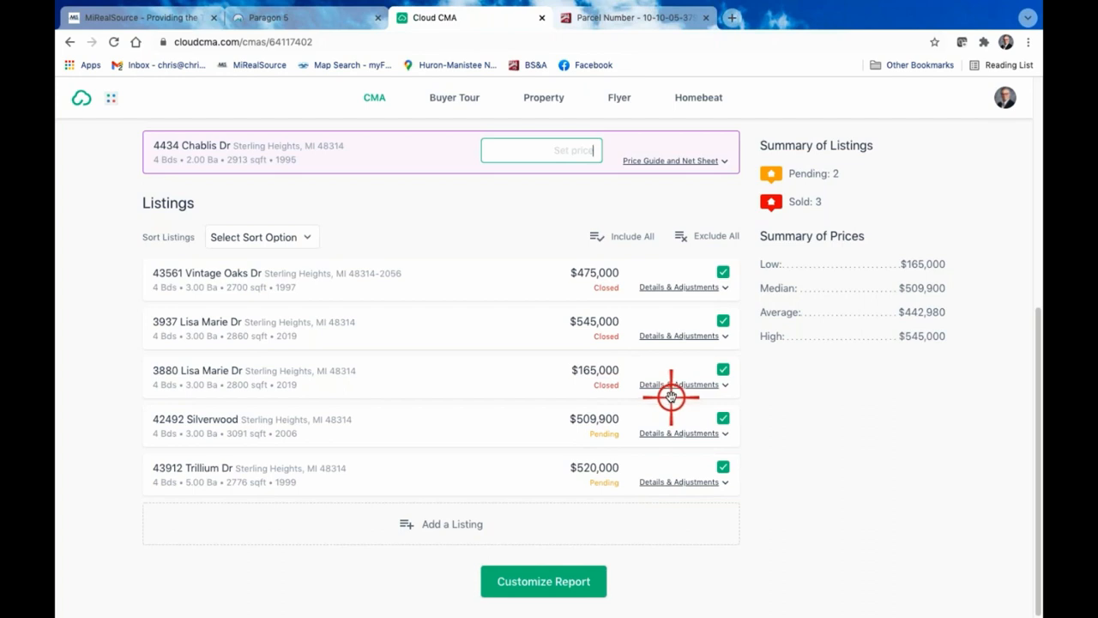
scroll(613, 370, up, 1)
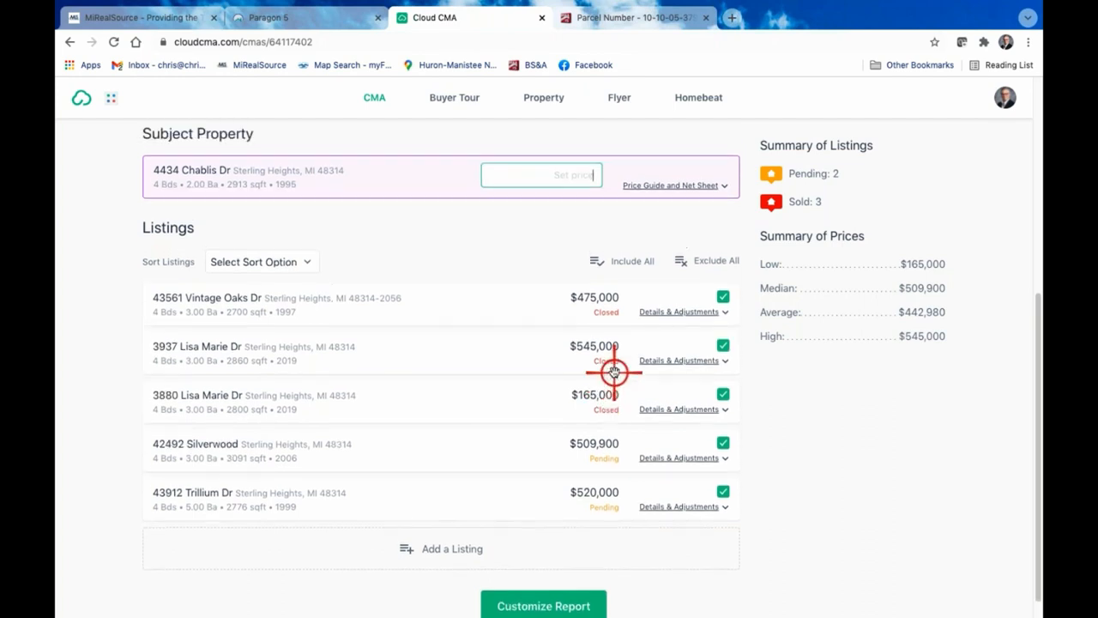
Switch to Paragon, dismiss the Actions dialog, compare the five spreadsheet listings with the CMA listings, and return to Cloud CMA
click(313, 16)
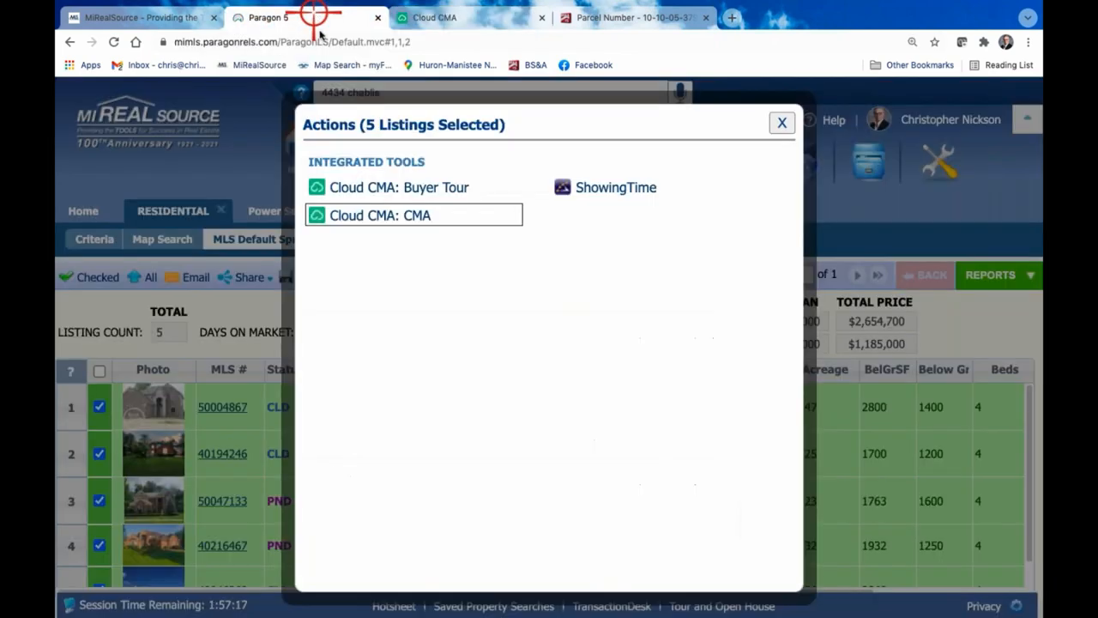
click(779, 120)
scroll(498, 474, down, 1)
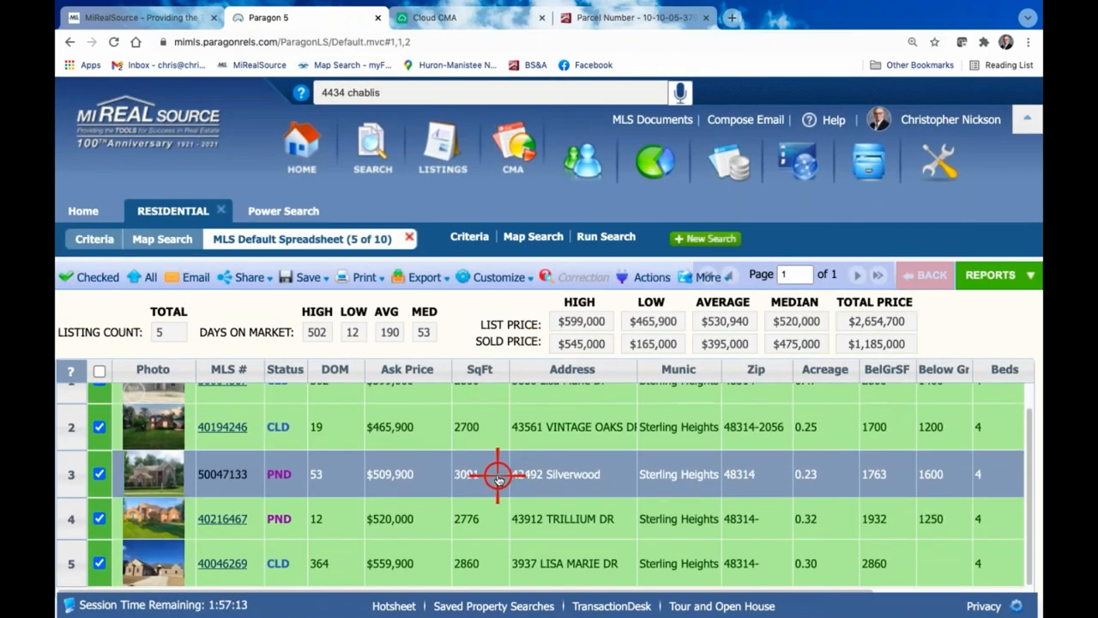
scroll(498, 478, up, 1)
scroll(498, 478, down, 1)
scroll(429, 553, up, 1)
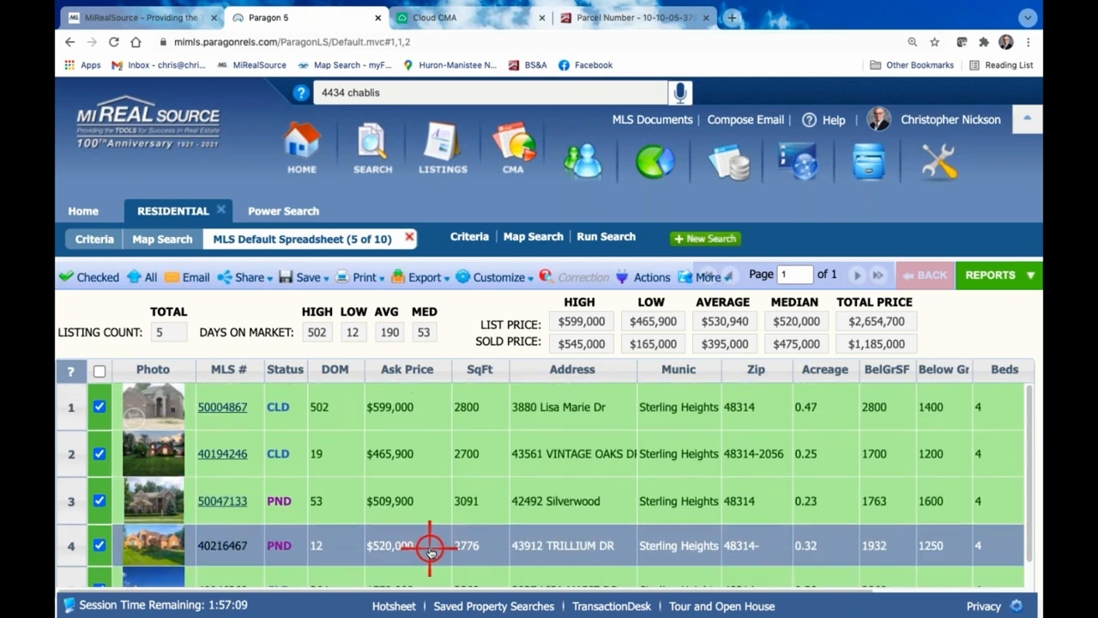
scroll(431, 549, down, 1)
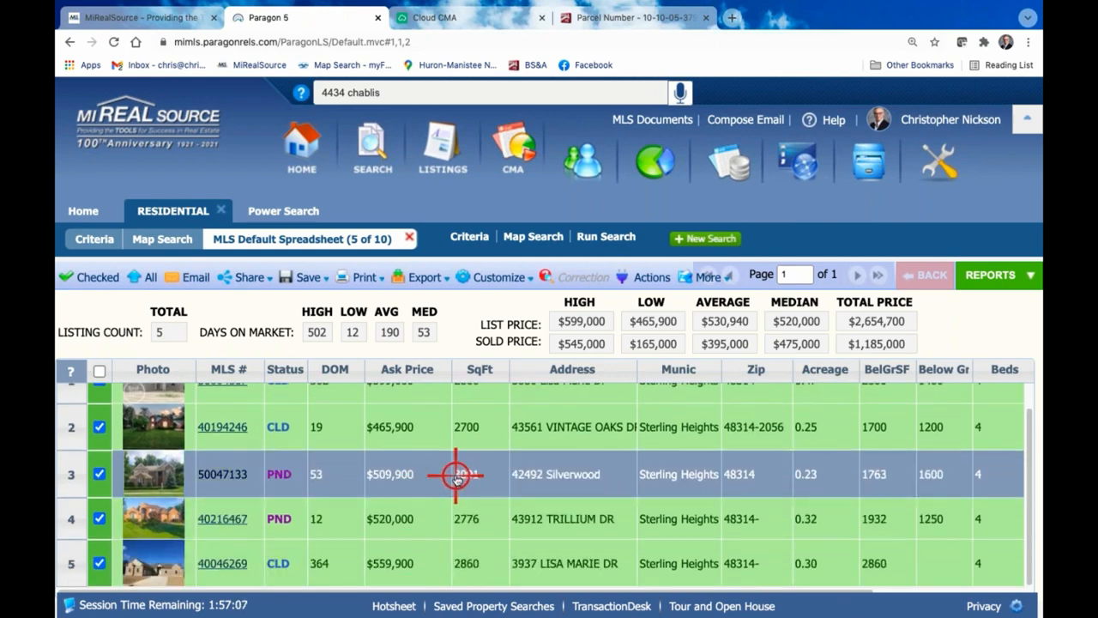
click(509, 15)
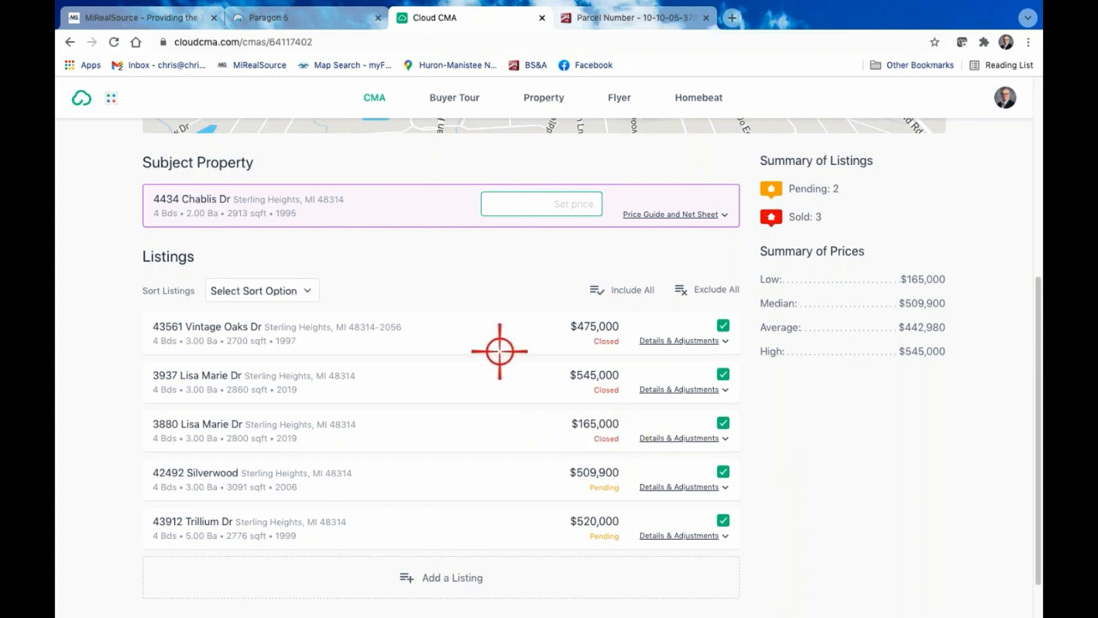
Examine the full agent report of the closed 2,800 sq ft listing in Paragon's spreadsheet row 1 and return to Cloud CMA
click(350, 16)
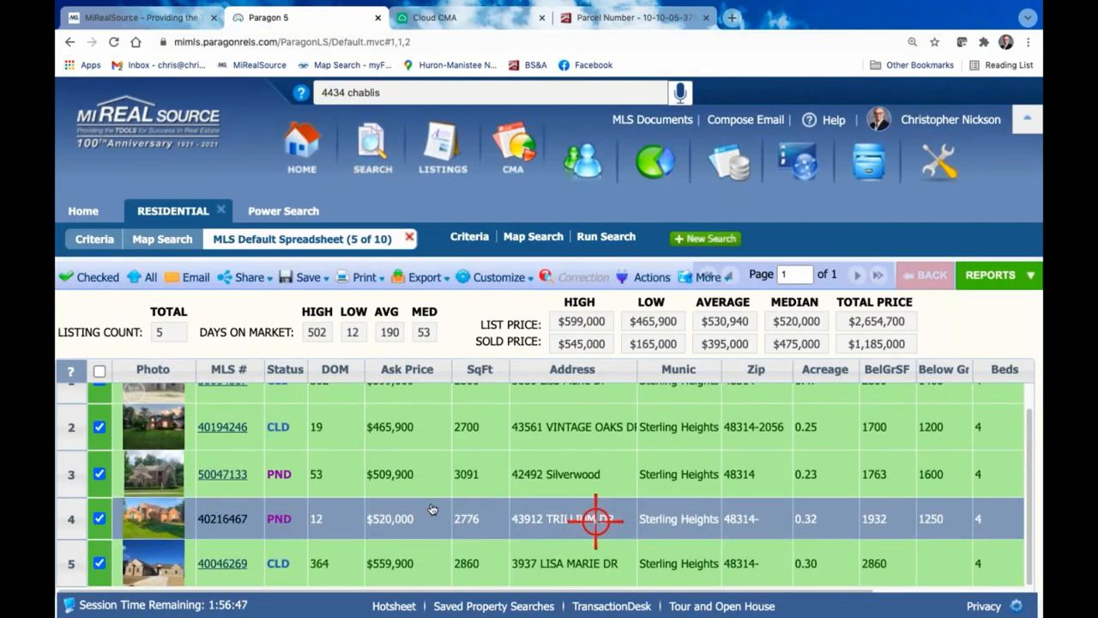
scroll(558, 513, up, 1)
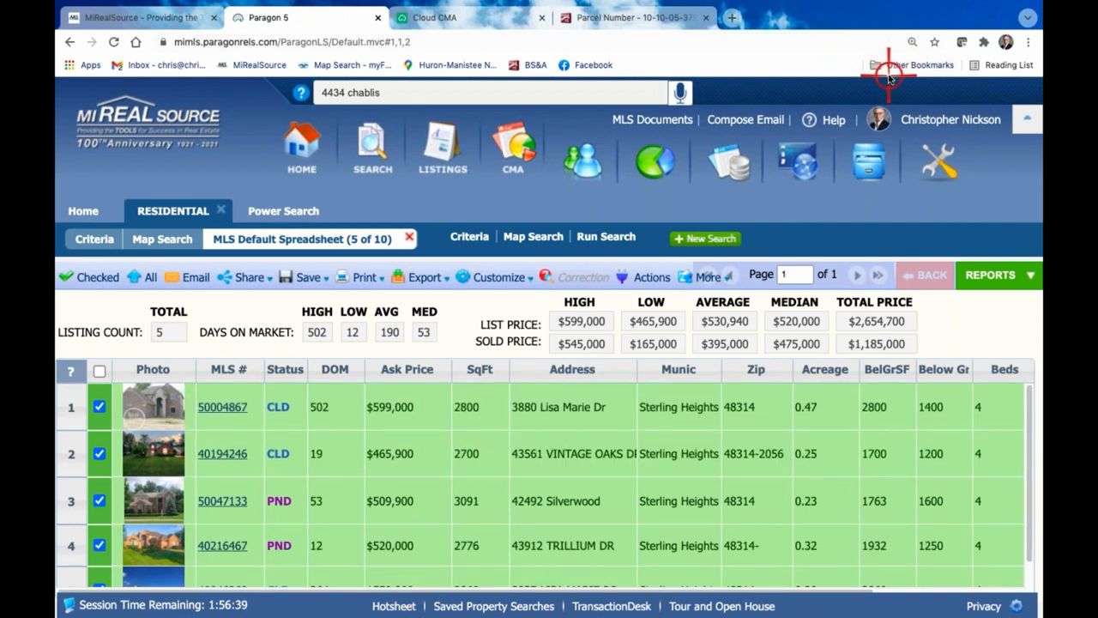
key(ctrl+minus)
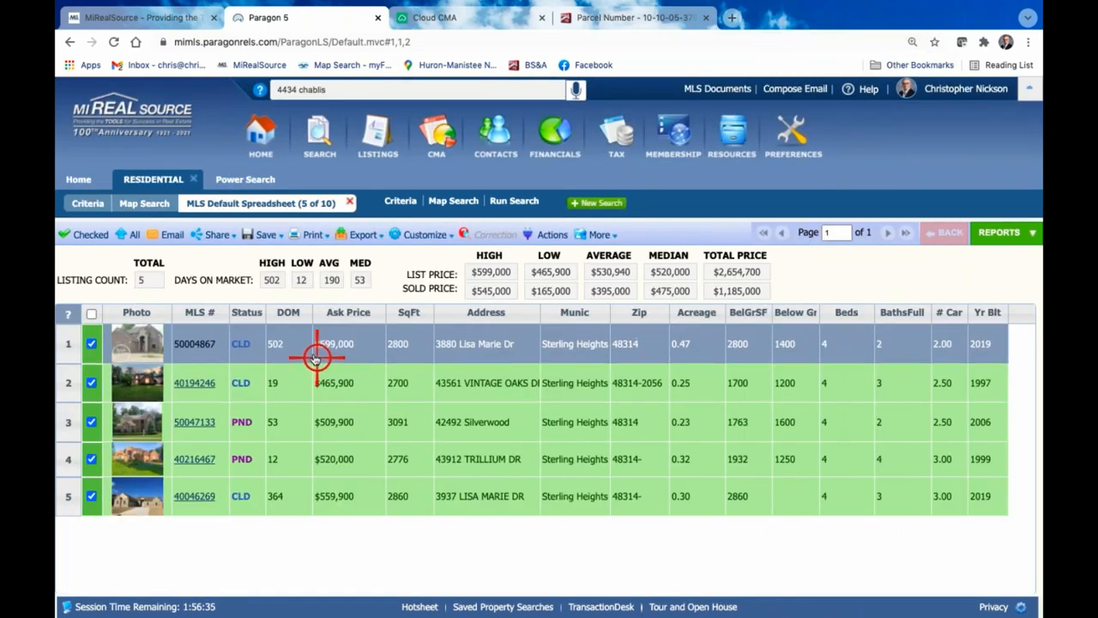
click(193, 343)
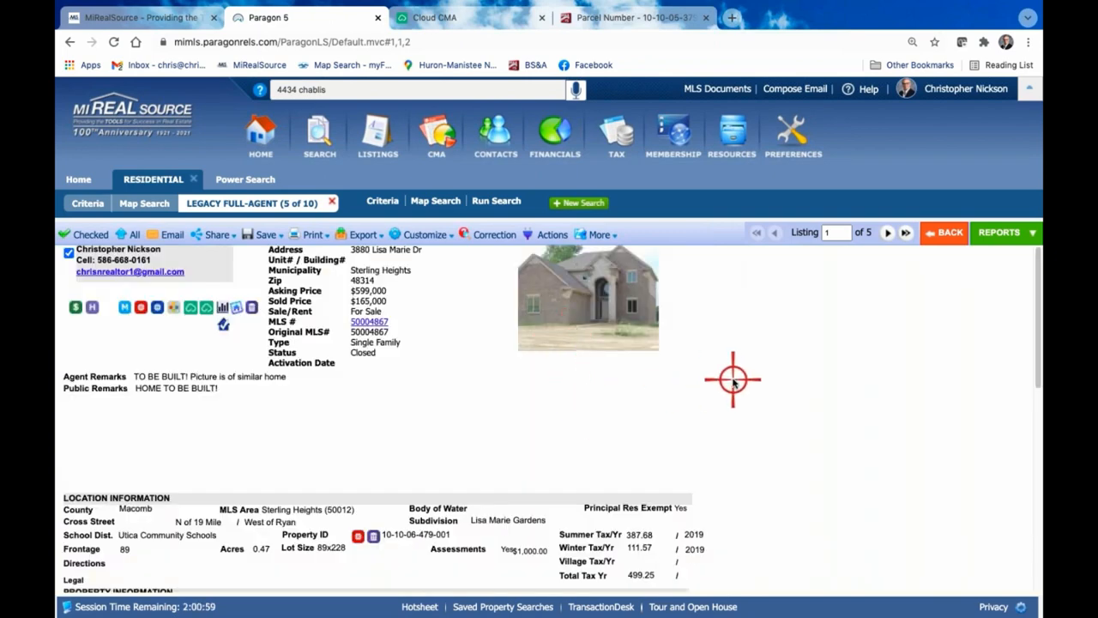
scroll(734, 382, down, 3)
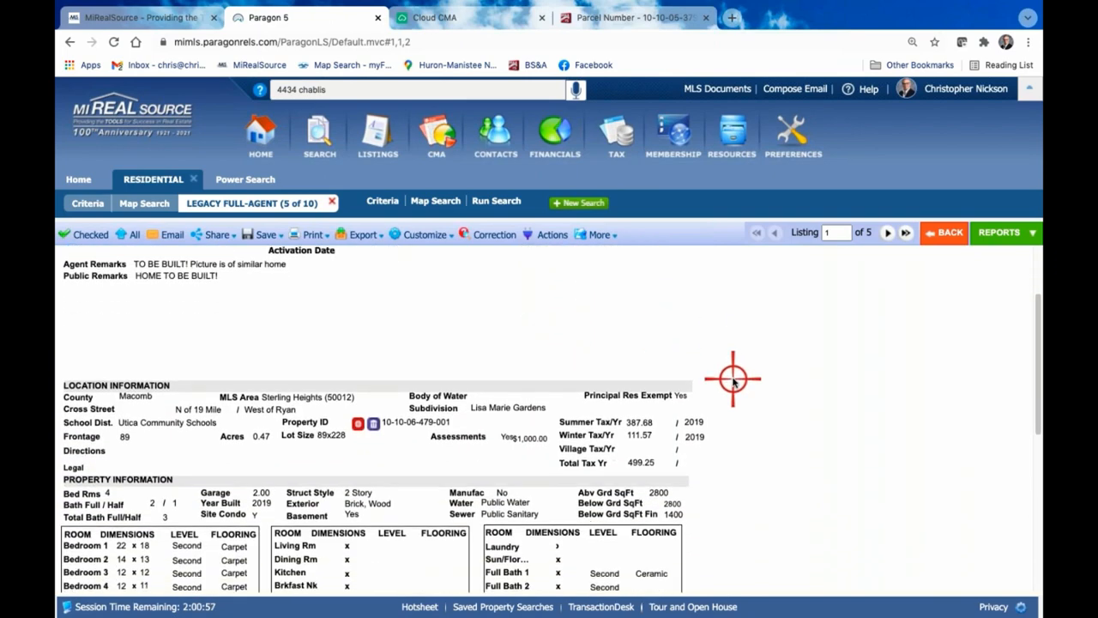
scroll(734, 382, down, 2)
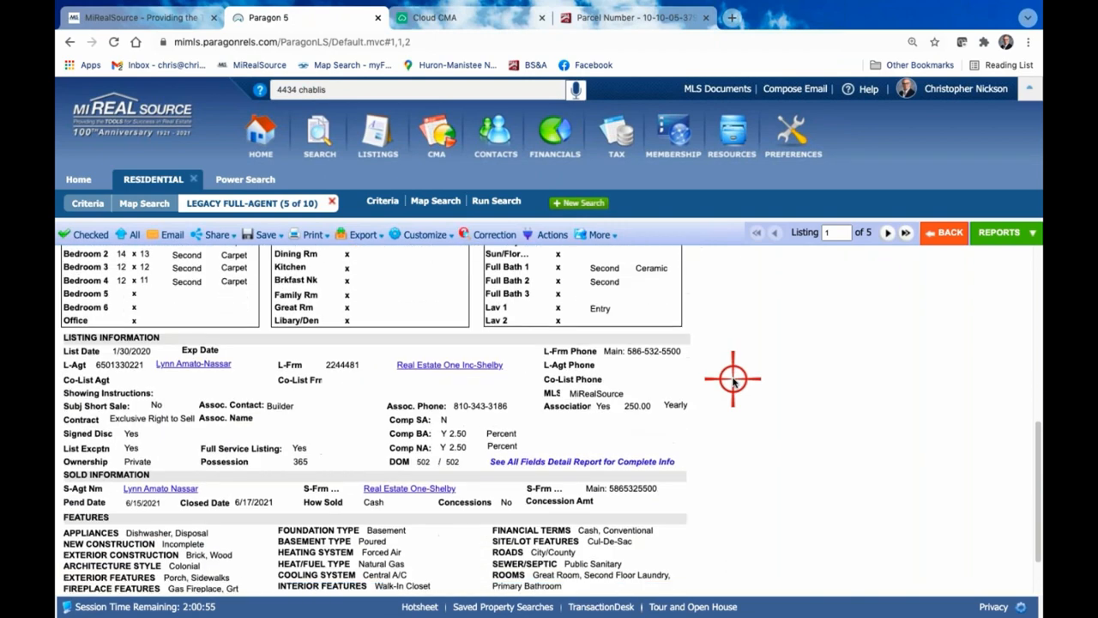
scroll(733, 382, up, 5)
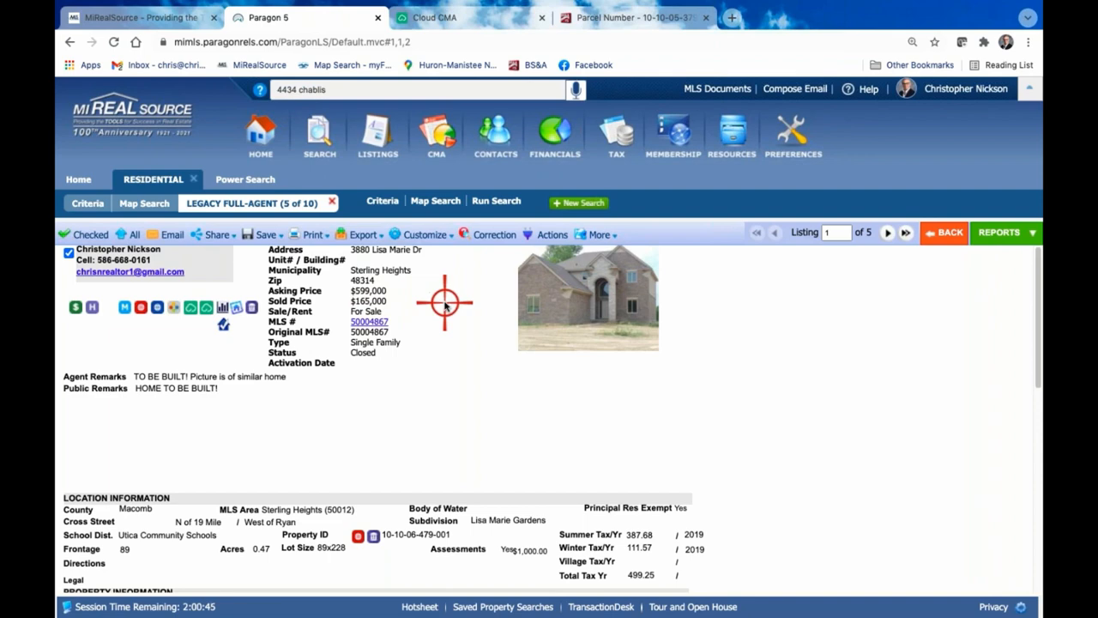
click(466, 17)
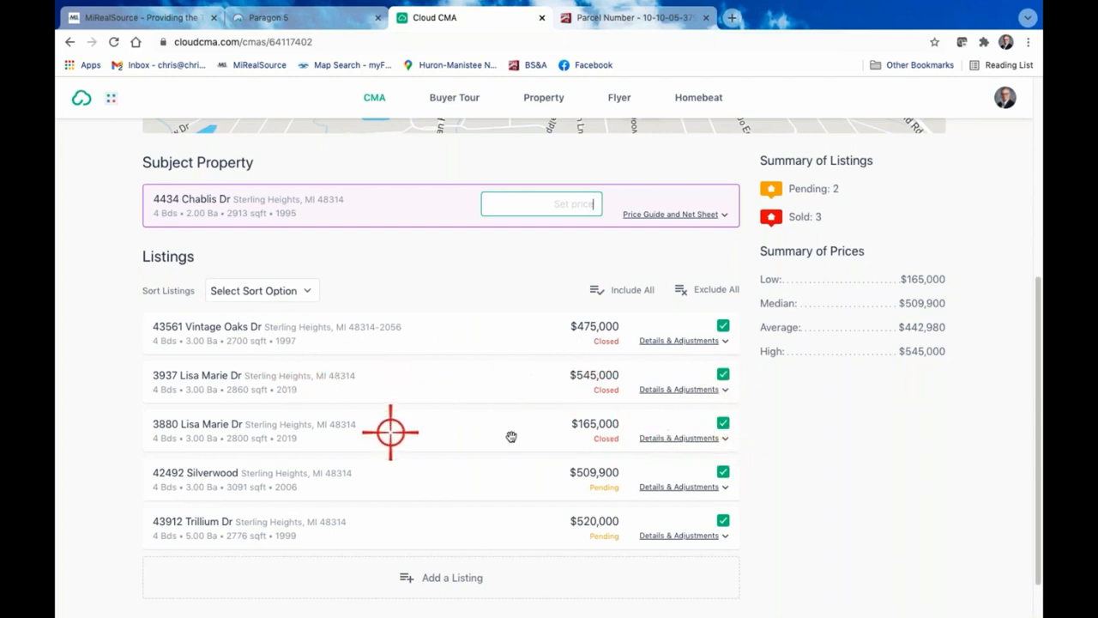
Exclude the closed $165,000, 2,800 sq ft listing from the CMA's comparables
click(725, 426)
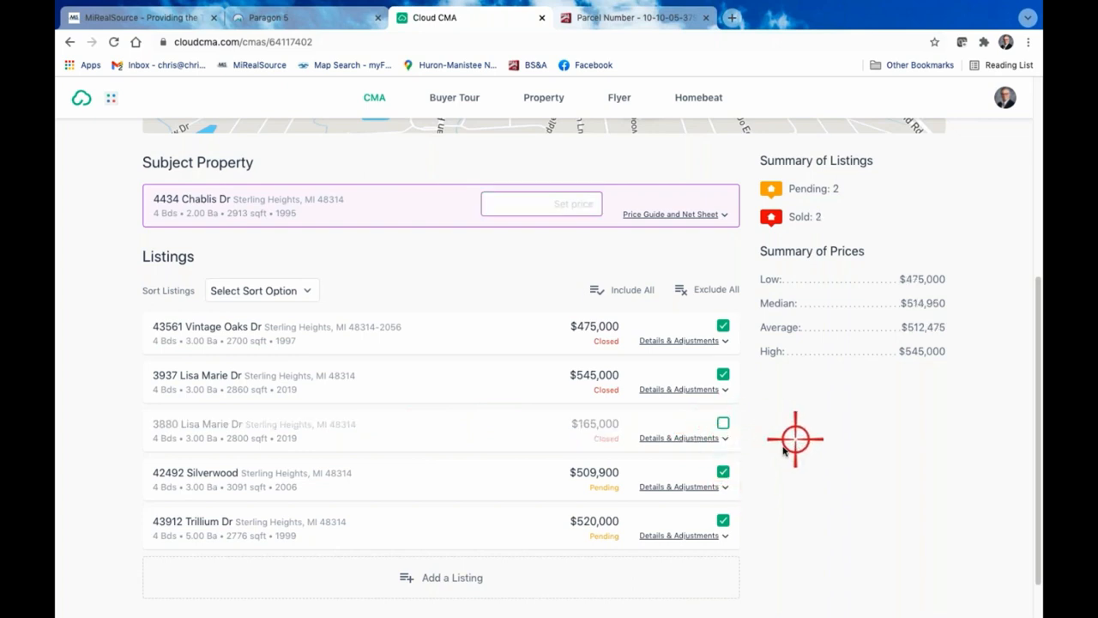
scroll(559, 424, down, 2)
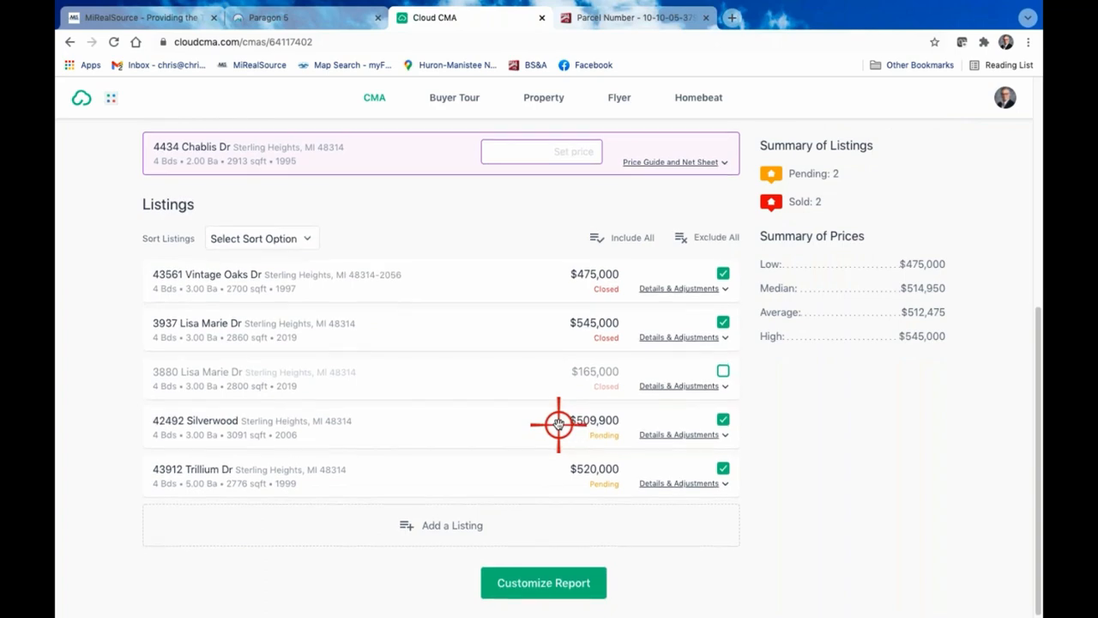
scroll(559, 424, up, 5)
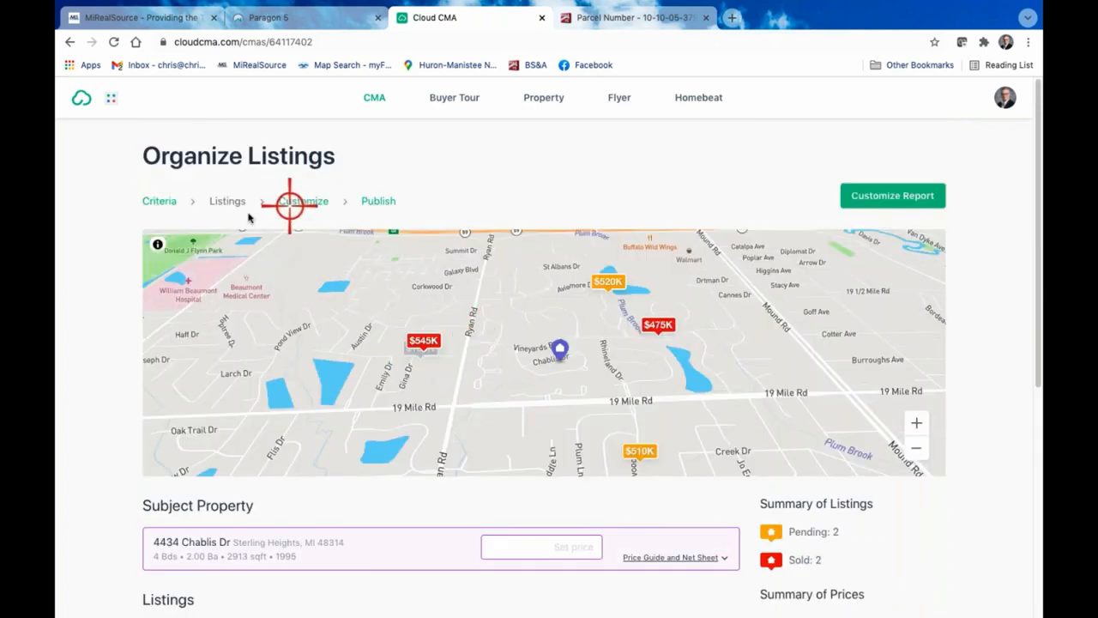
Reopen the CMA report criteria, check the MLS number of the $165,000 sale in Paragon, and return to Cloud CMA
click(158, 206)
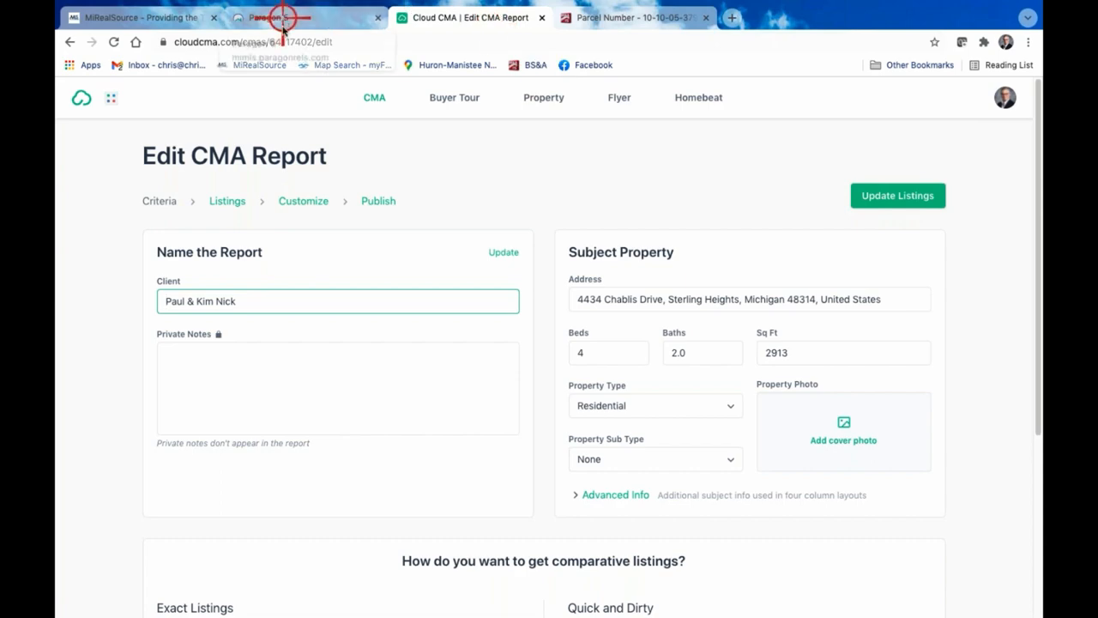
scroll(280, 298, down, 3)
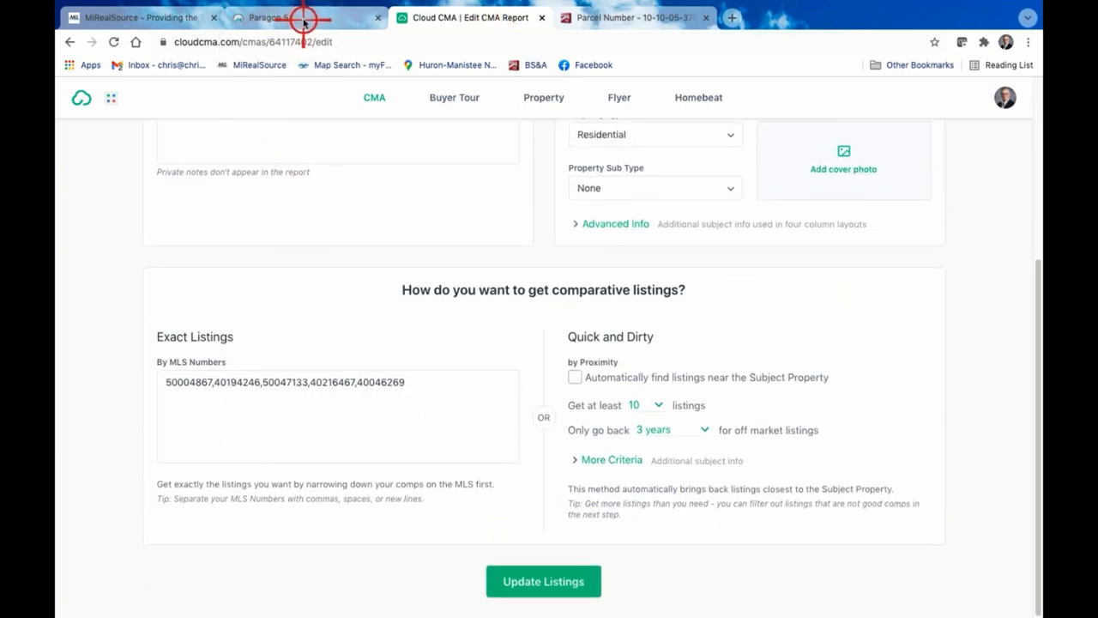
click(304, 19)
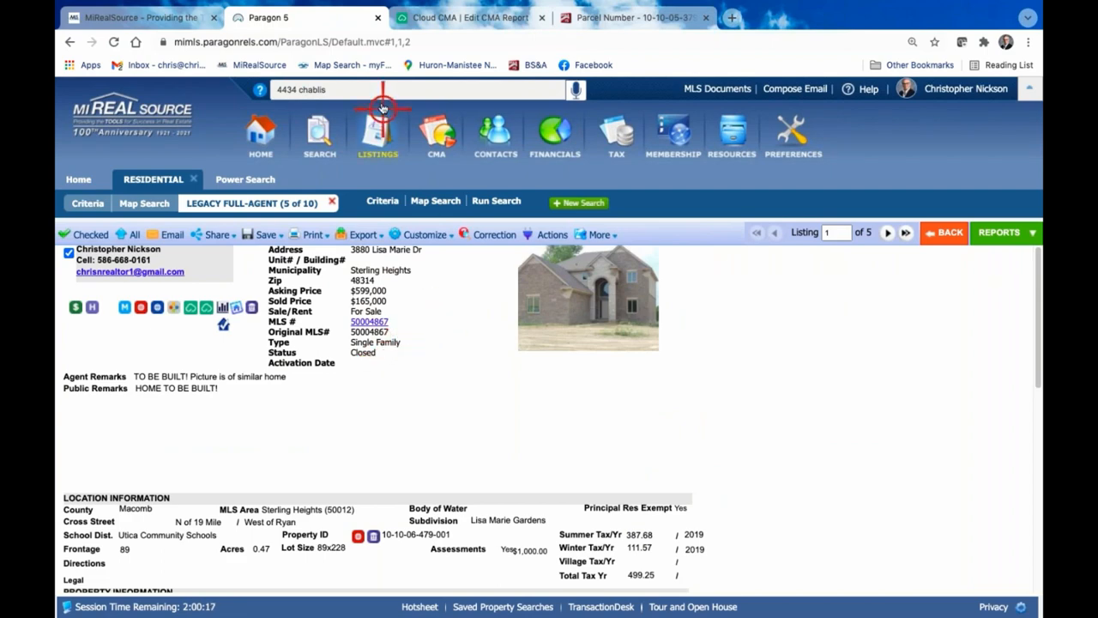
click(434, 17)
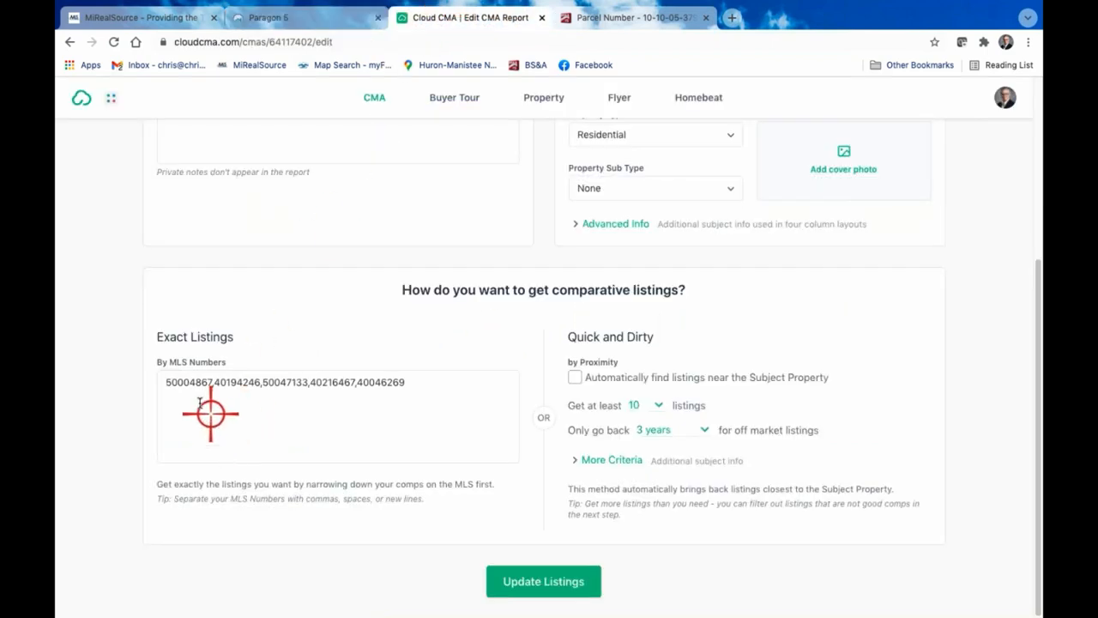
Remove MLS number 50004867 and its comma from the exact listings and update the comparable listings
drag(212, 380, 145, 384)
key(Delete)
key(Delete)
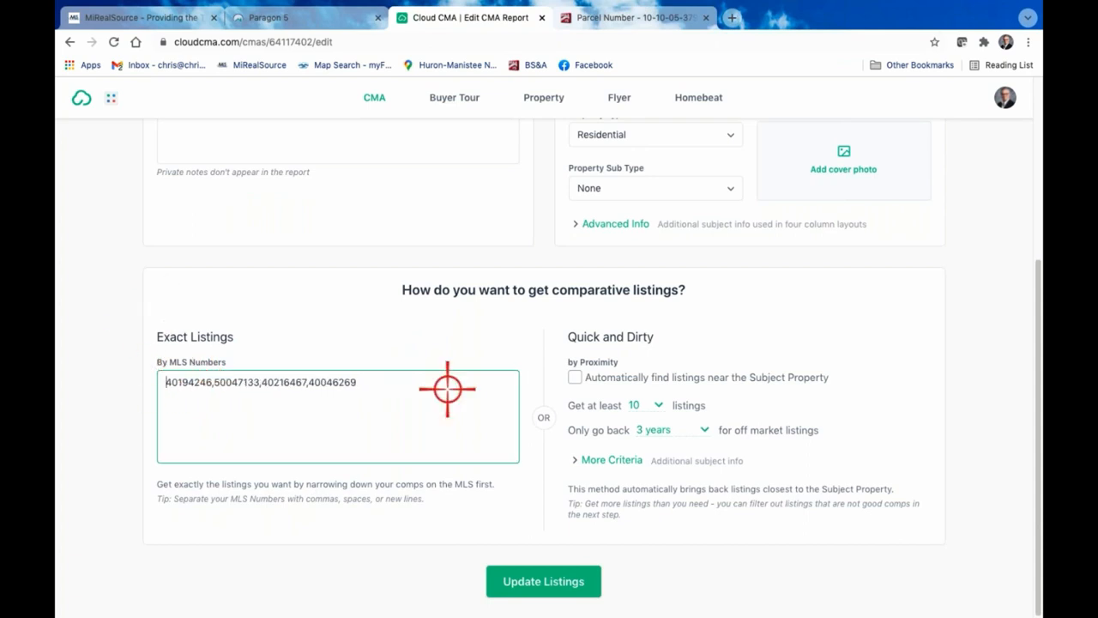
click(564, 588)
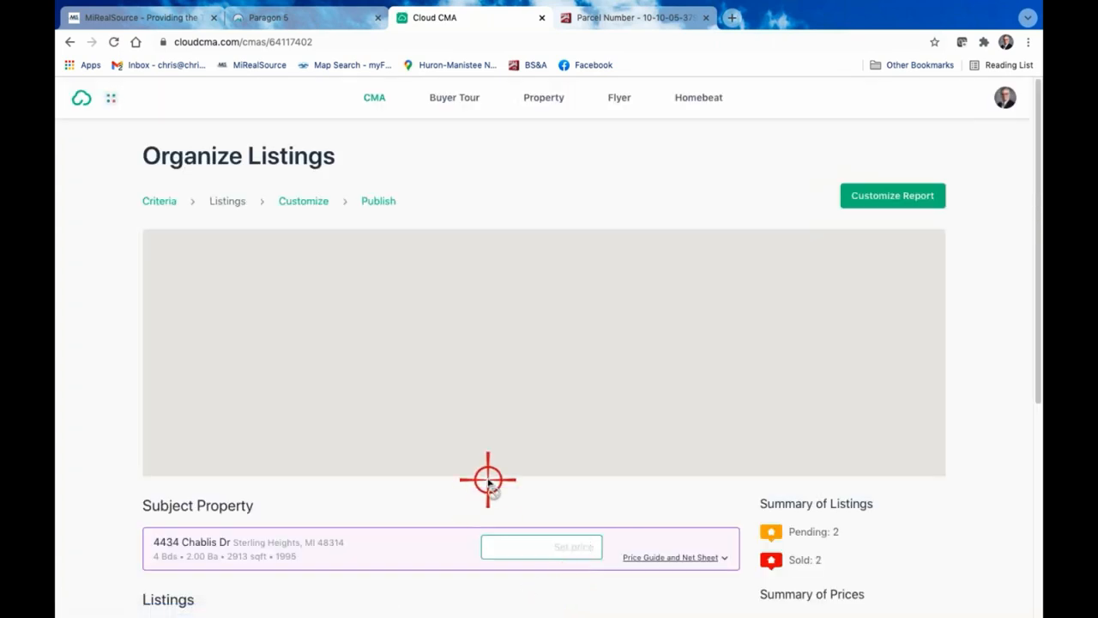
Reorder the comparables so the pending $509,900 and $520,000 listings come before the closed ones, and switch to Paragon
scroll(488, 480, down, 4)
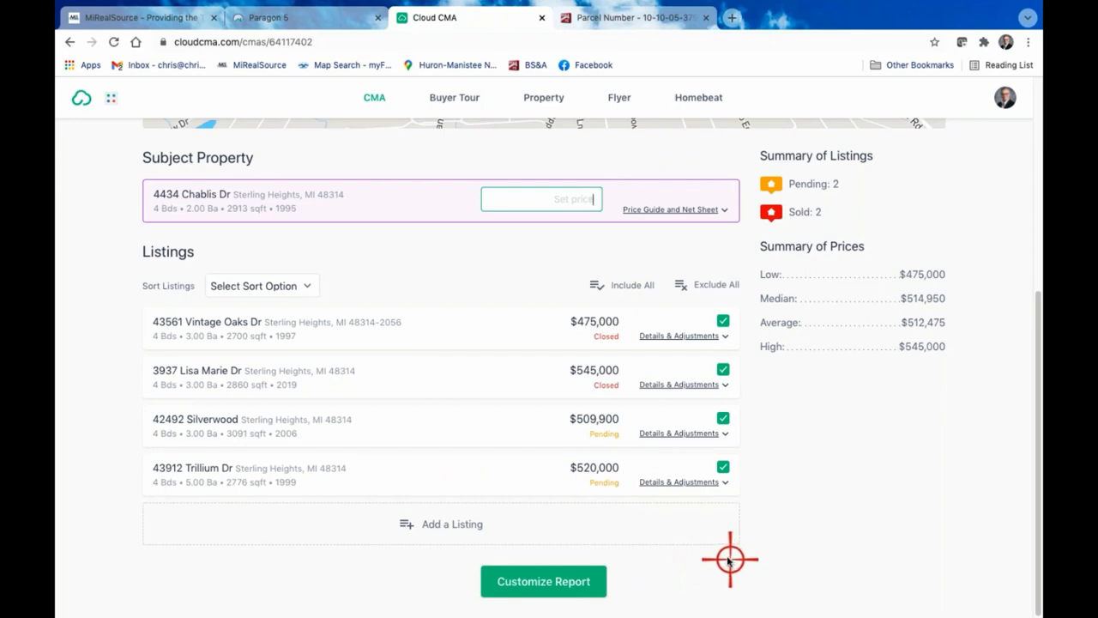
scroll(777, 392, up, 4)
scroll(767, 368, down, 4)
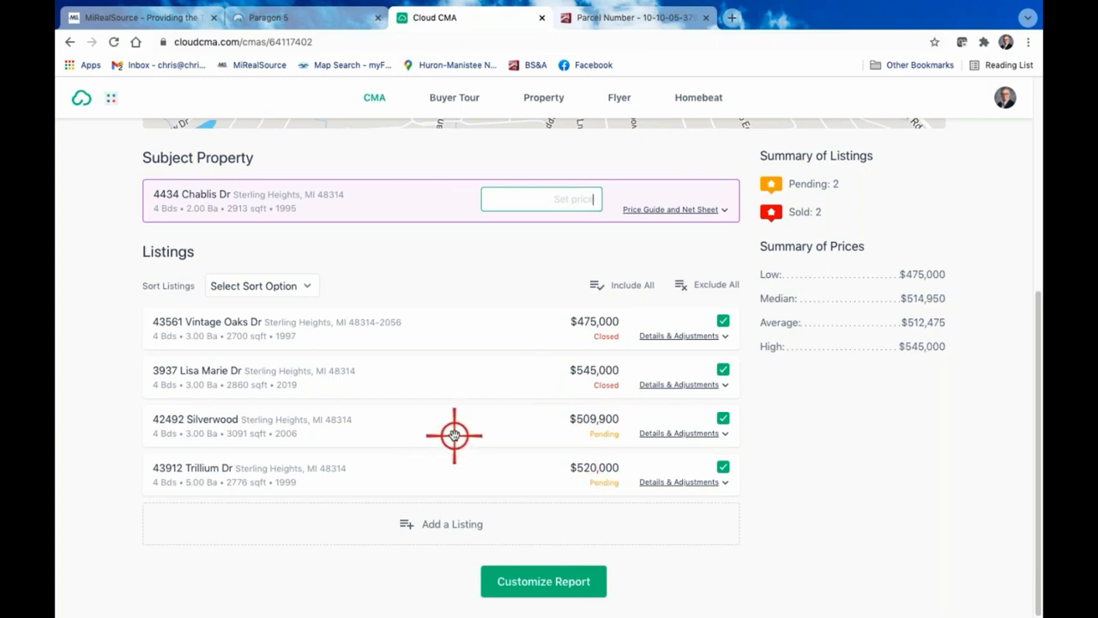
drag(456, 429, 449, 311)
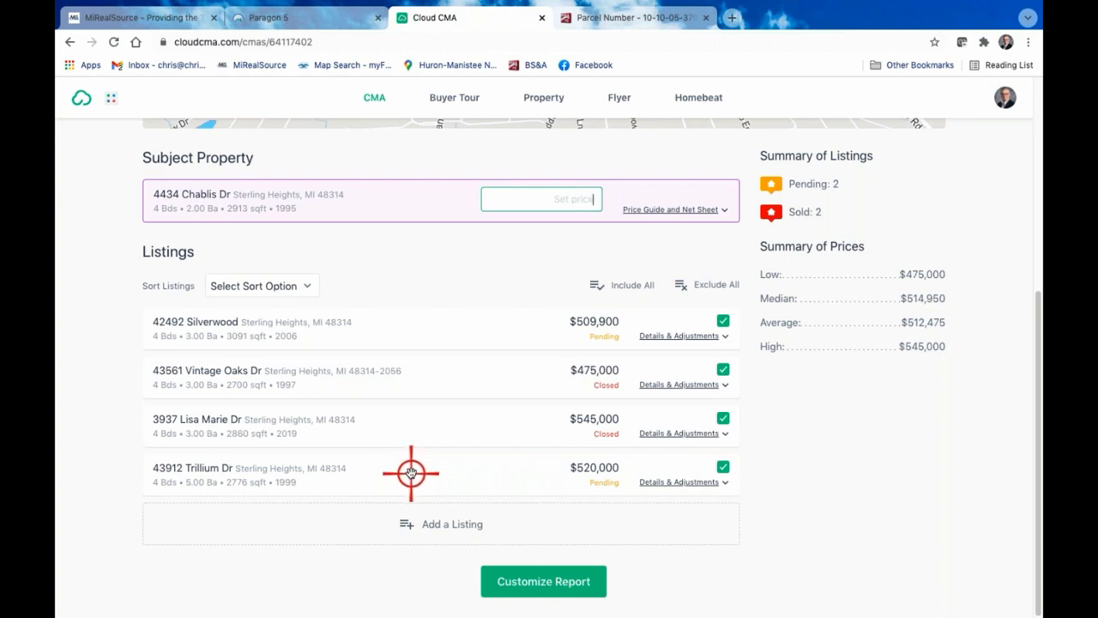
drag(410, 472, 416, 364)
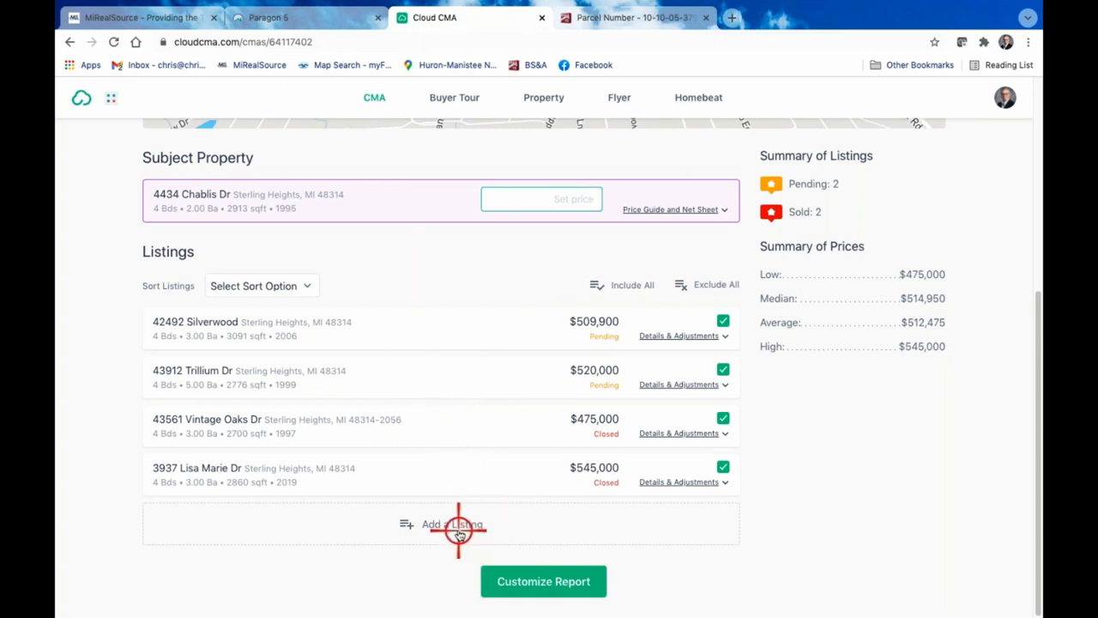
click(294, 17)
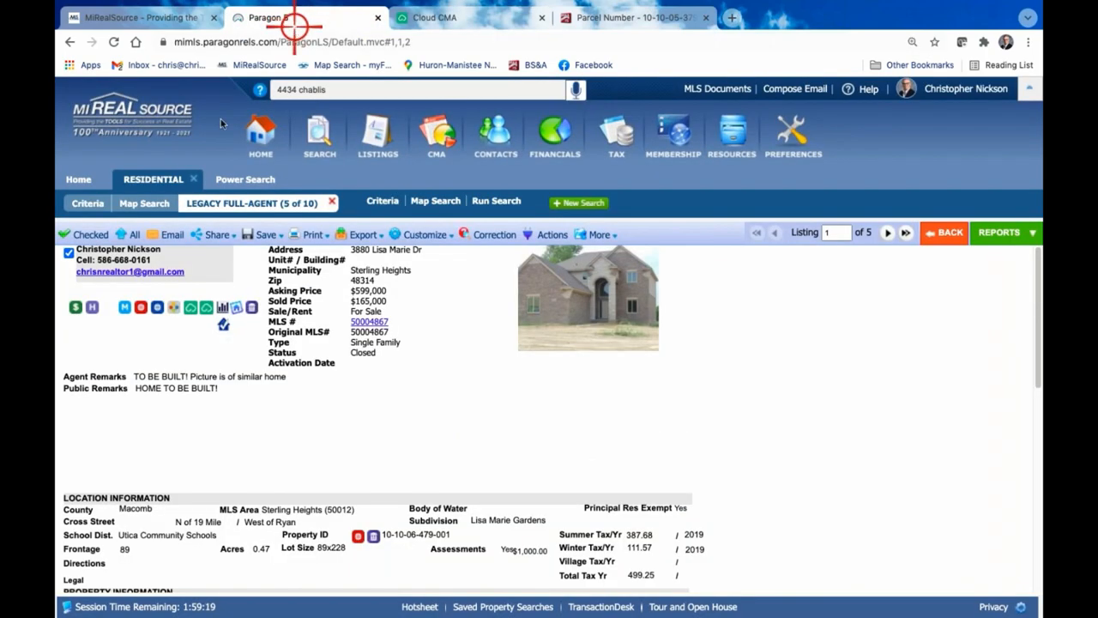
click(68, 41)
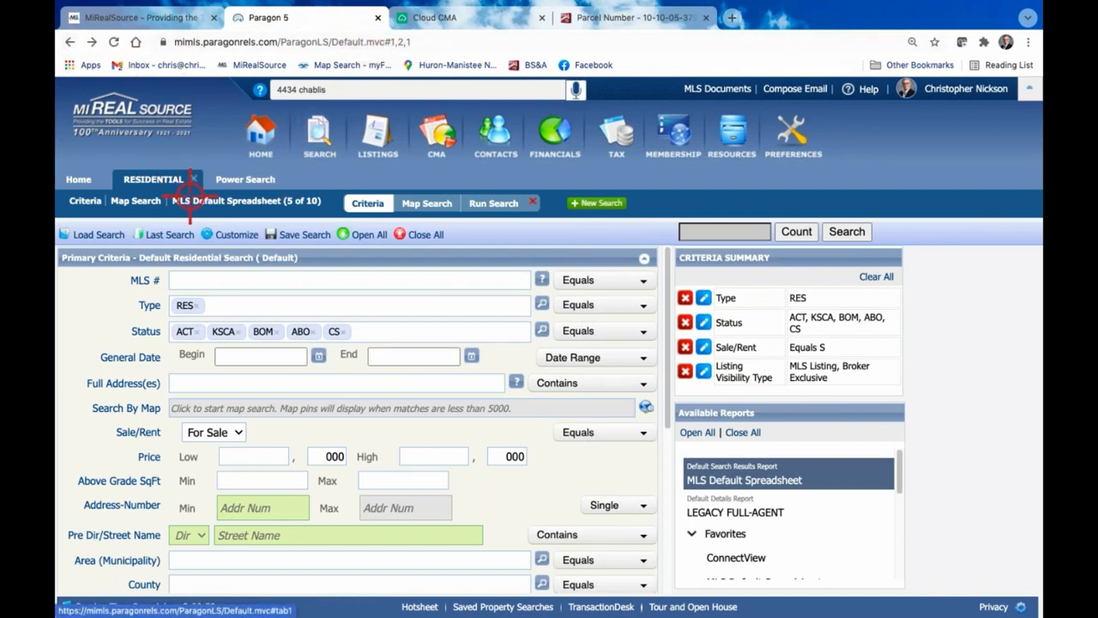
click(859, 232)
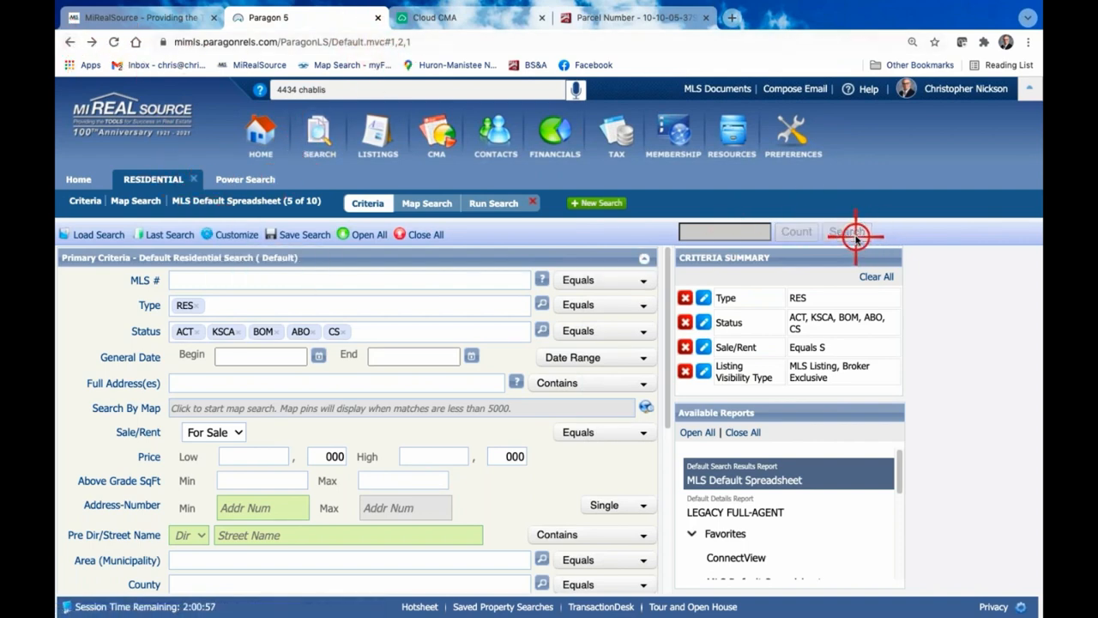
click(418, 298)
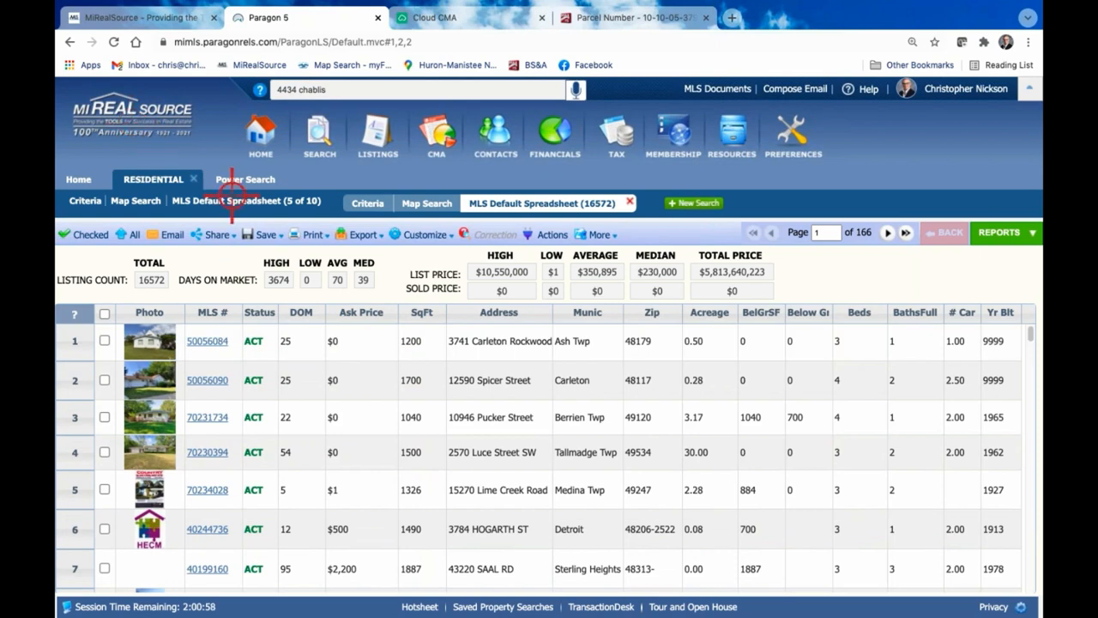
Reopen the criteria of the radius search for homes of at least 2500 sq ft and run that search again
click(86, 202)
scroll(409, 361, down, 1)
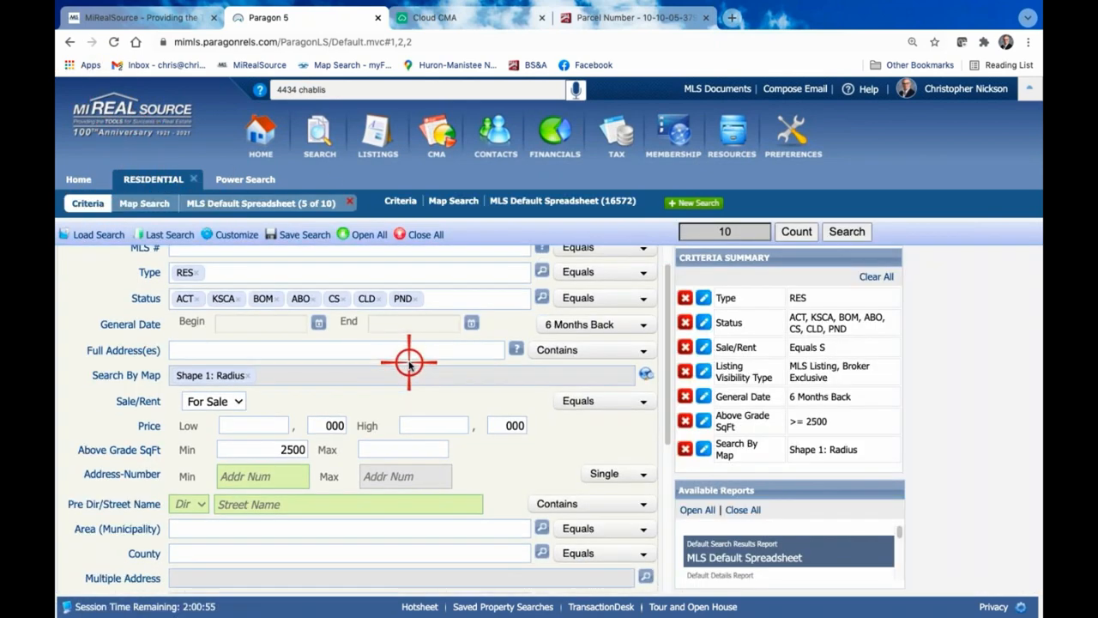
scroll(515, 326, down, 2)
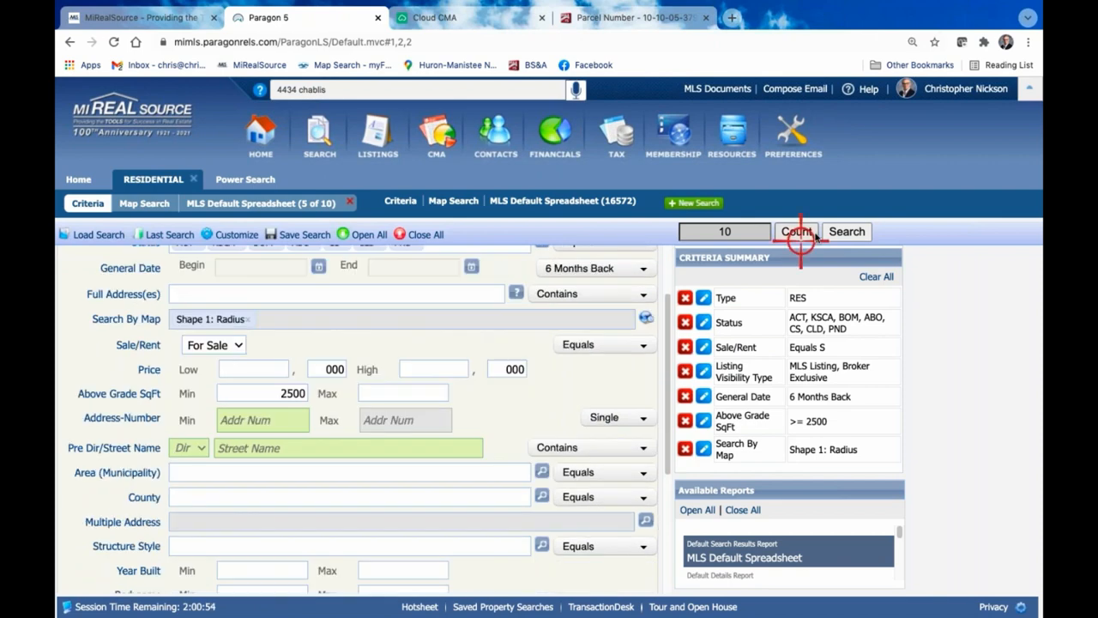
click(822, 233)
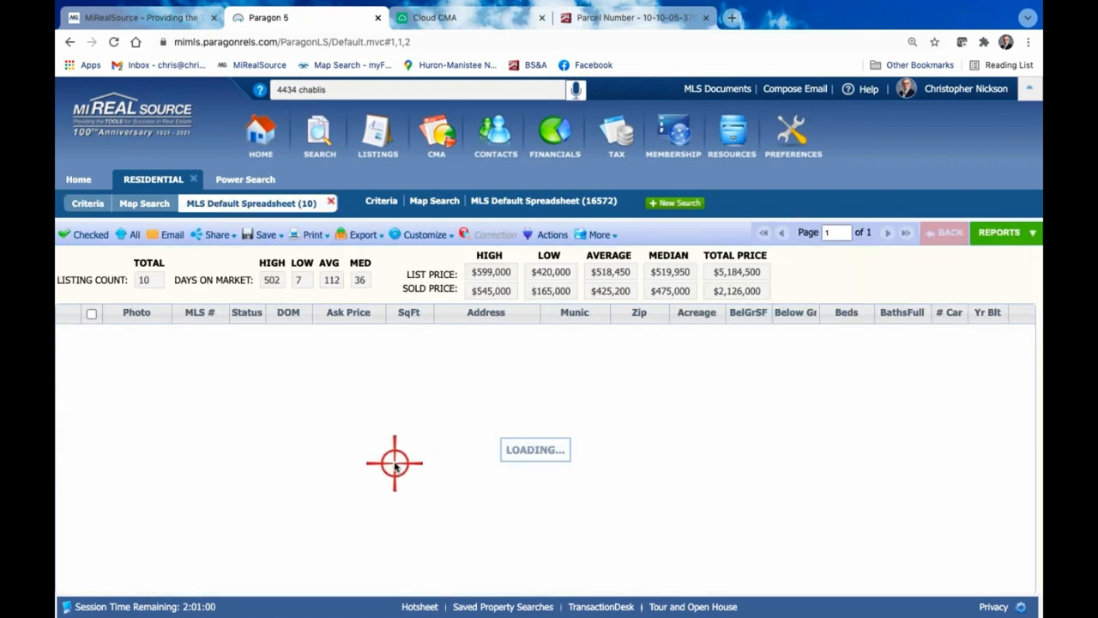
Compare the Paragon search results with the Cloud CMA listings and mark the closed $540,000 listing, MLS number 40169802, in Paragon
scroll(392, 459, down, 2)
scroll(395, 465, down, 1)
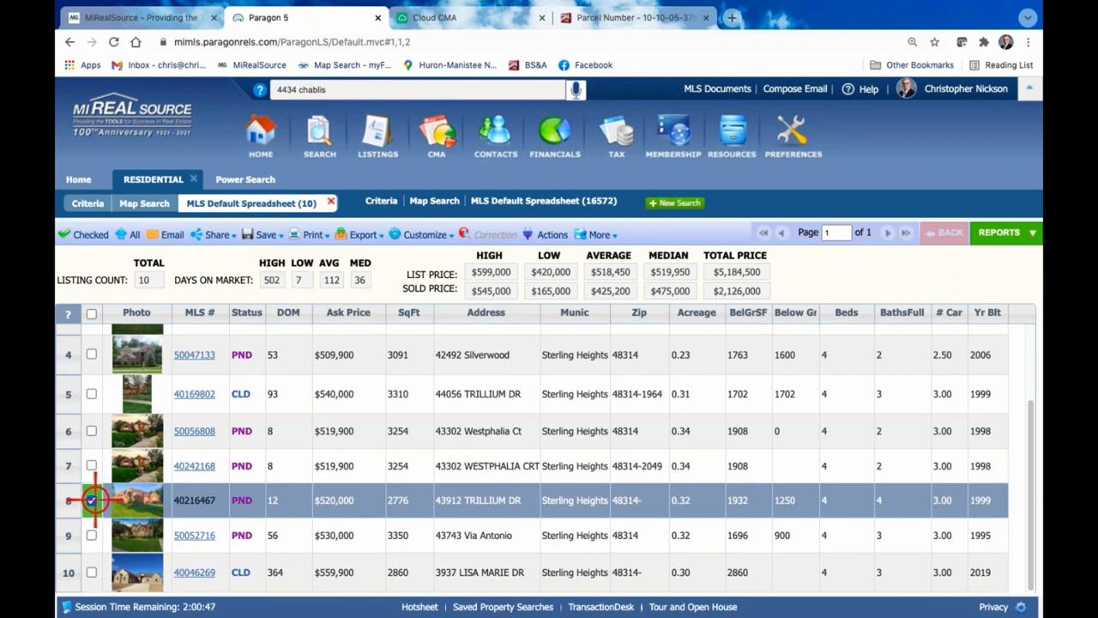
click(467, 15)
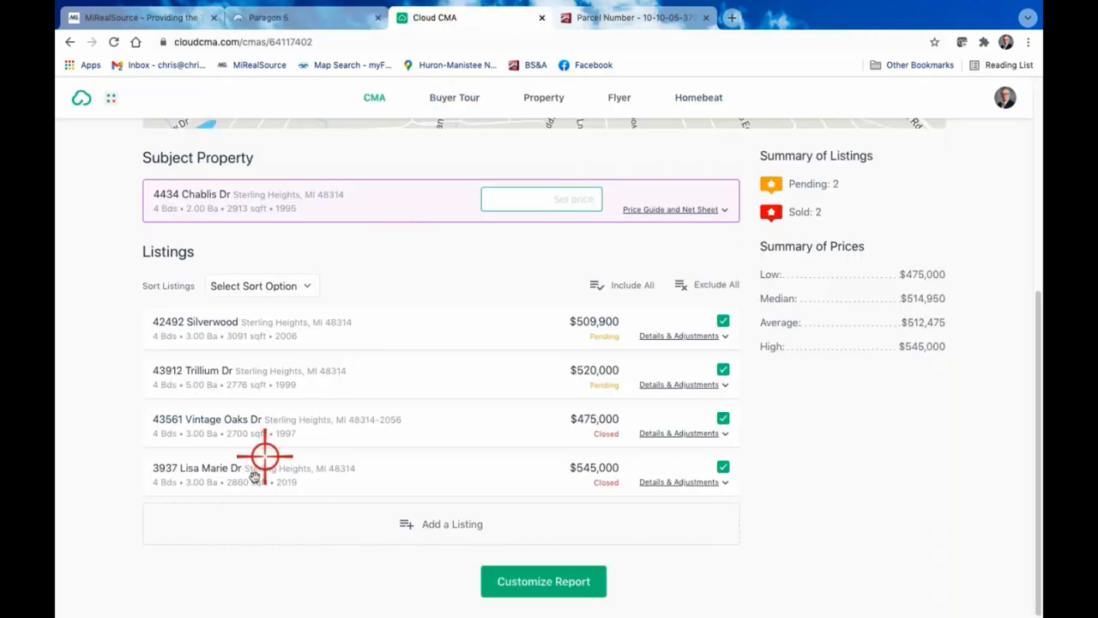
click(280, 18)
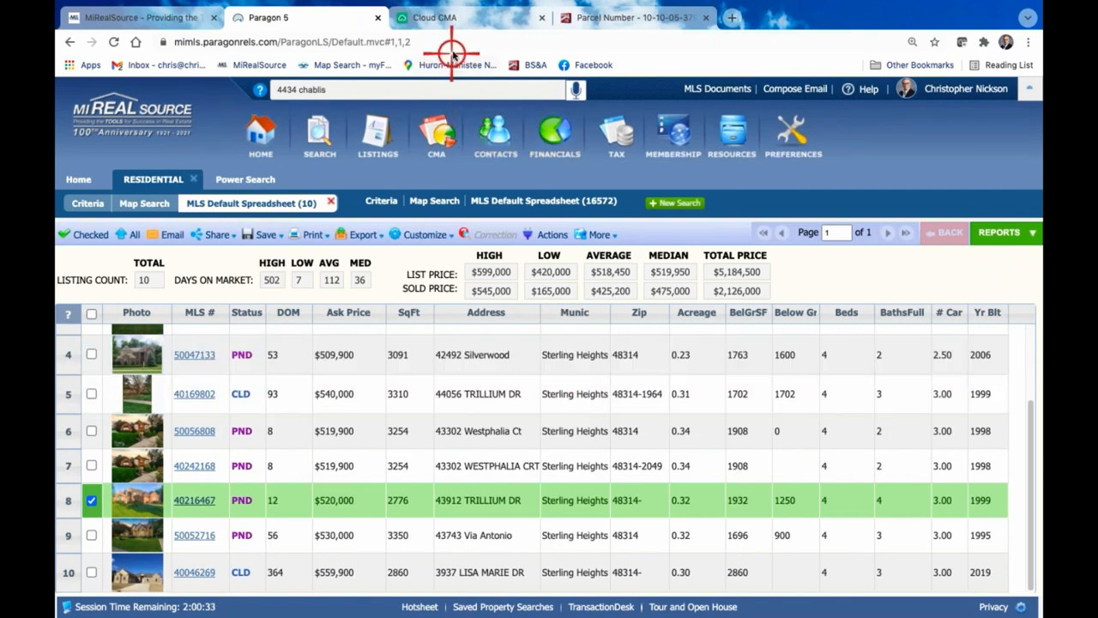
click(472, 17)
click(260, 18)
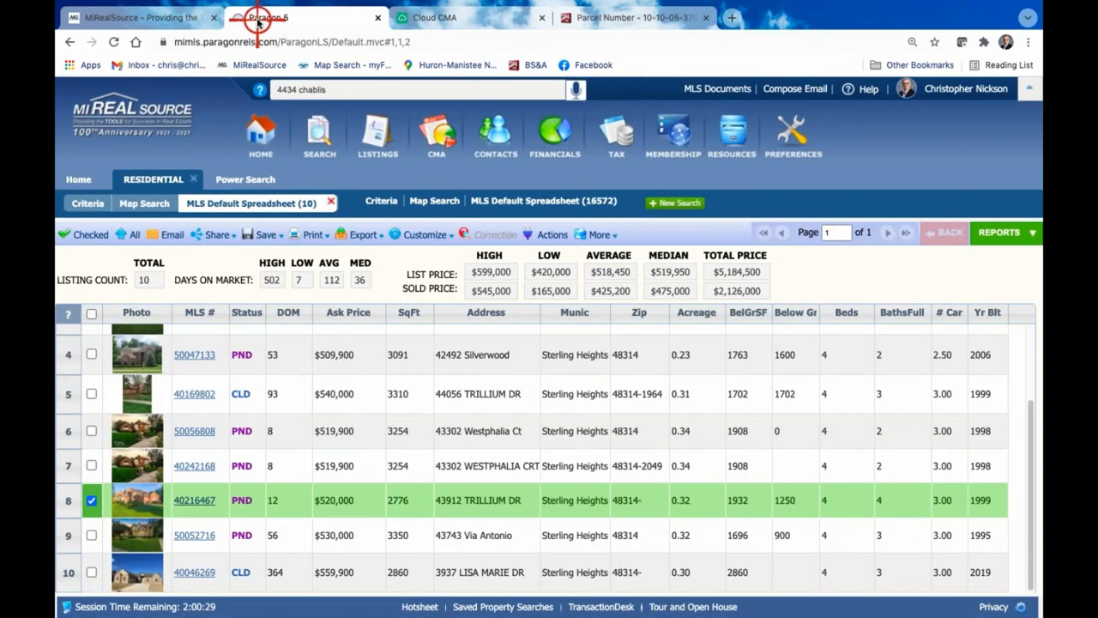
click(92, 393)
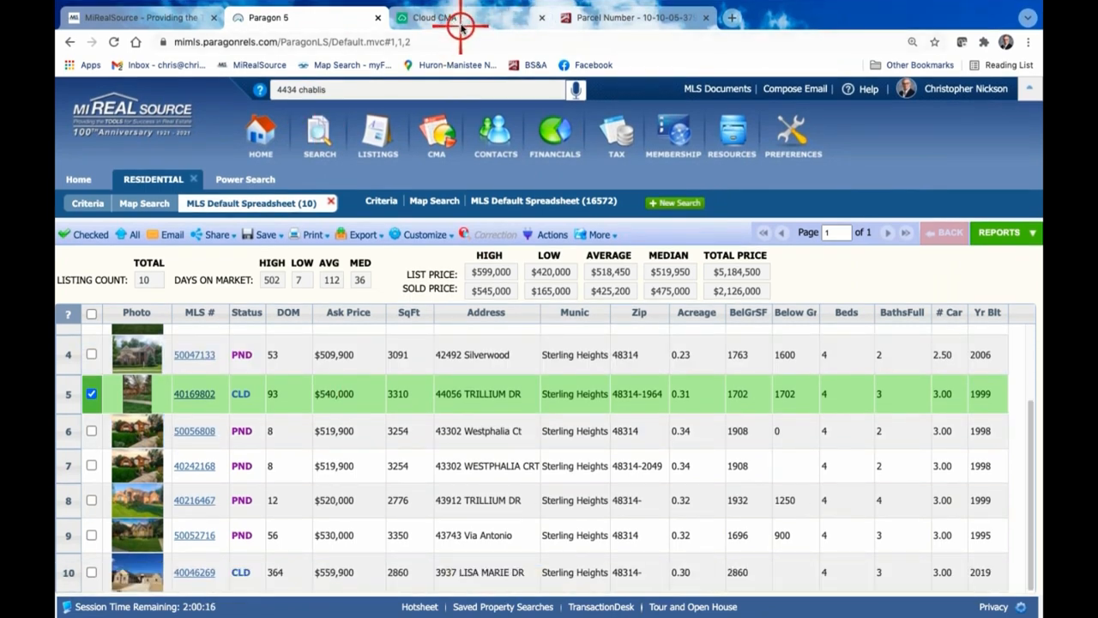
Switch to Cloud CMA and add the listing with MLS number 40169802 to the comparables
click(461, 23)
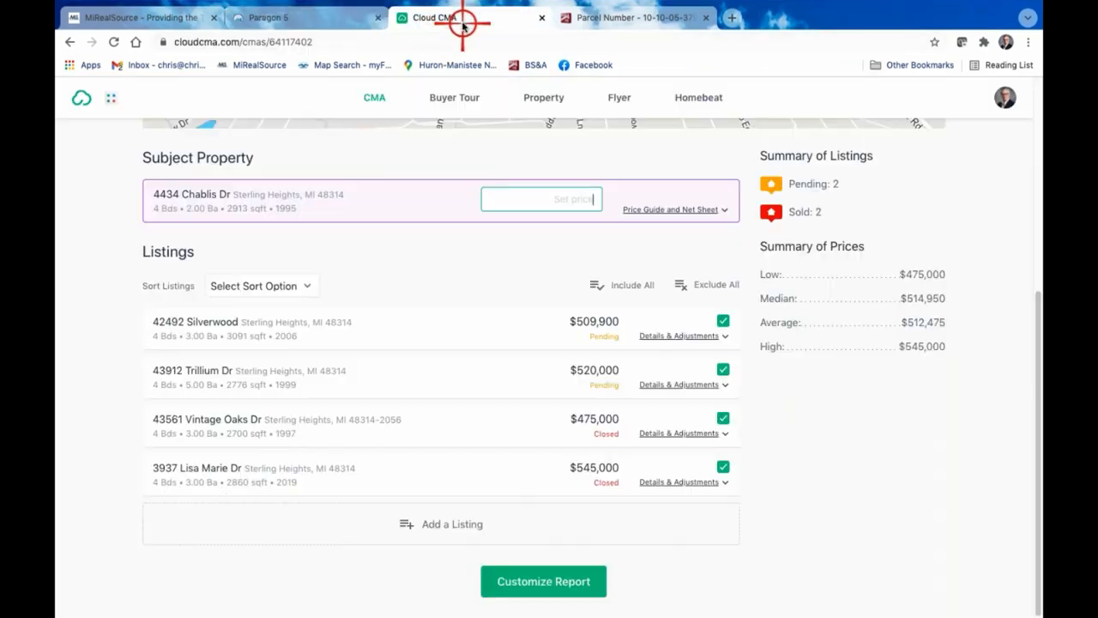
click(455, 525)
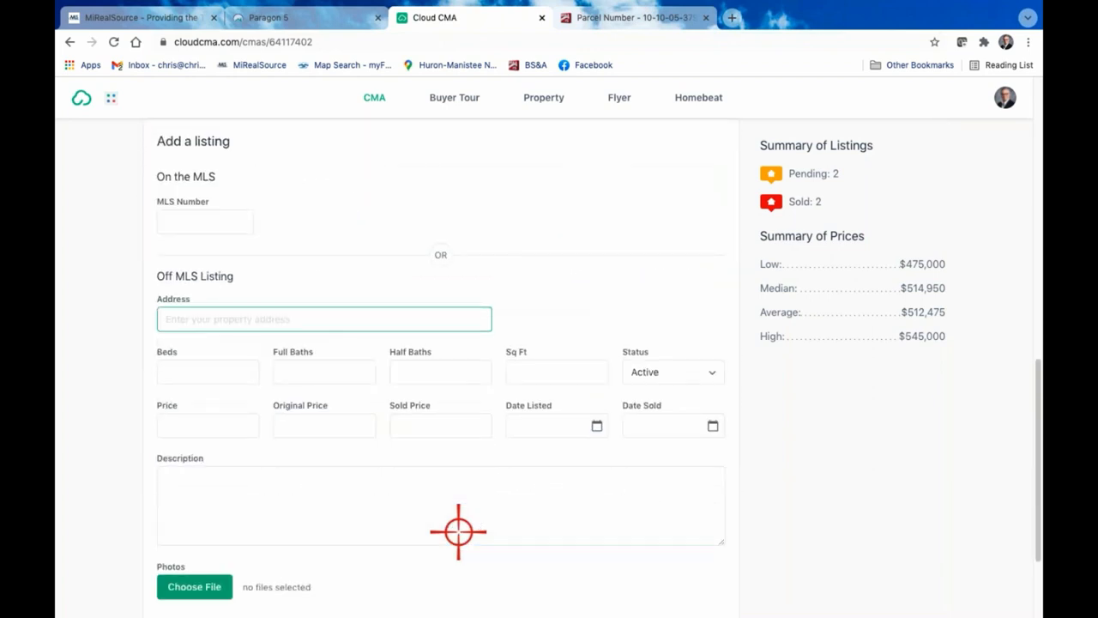
scroll(394, 495, down, 3)
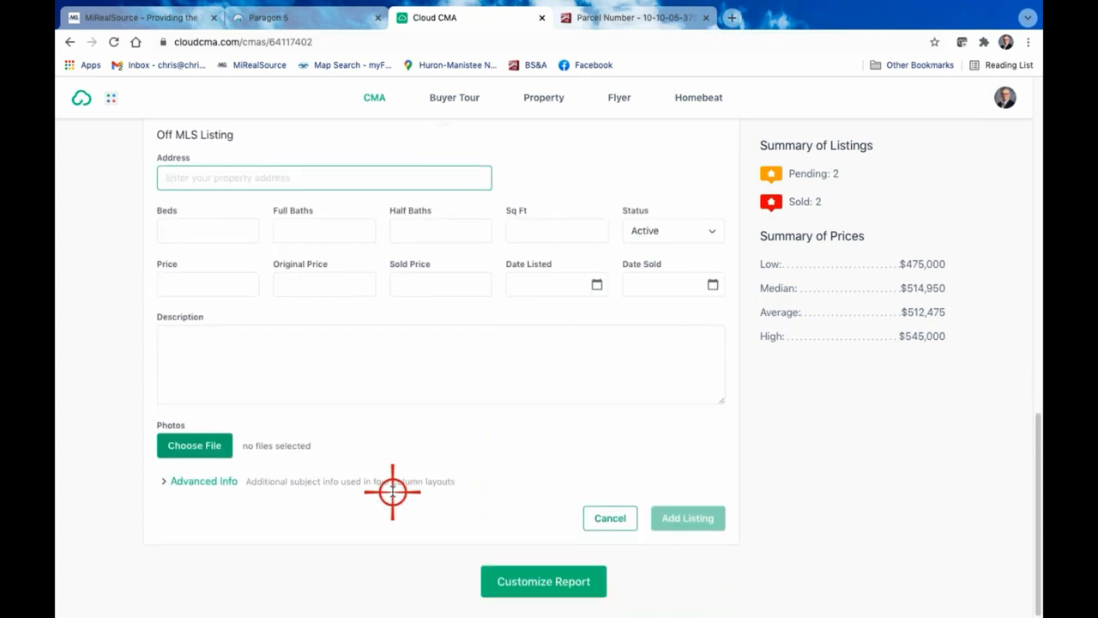
scroll(390, 490, up, 2)
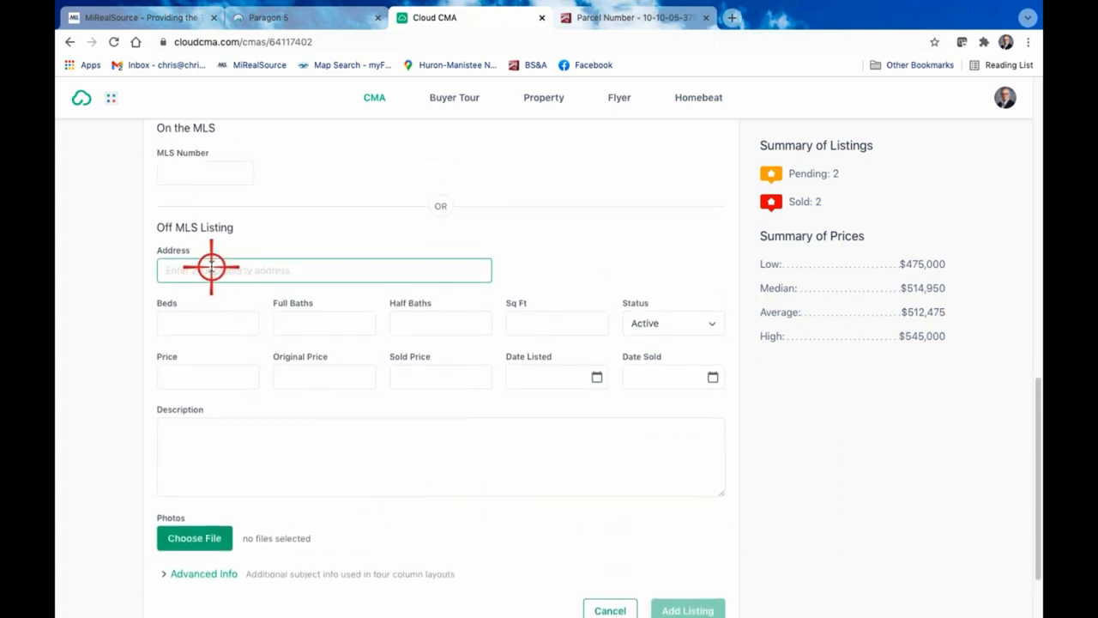
click(196, 175)
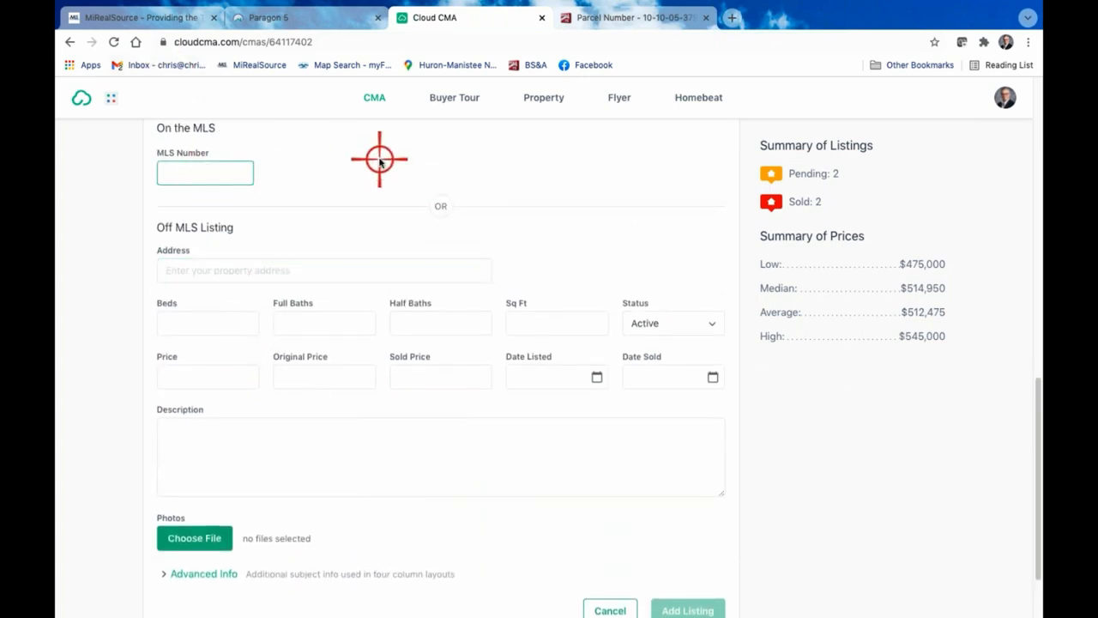
text(401)
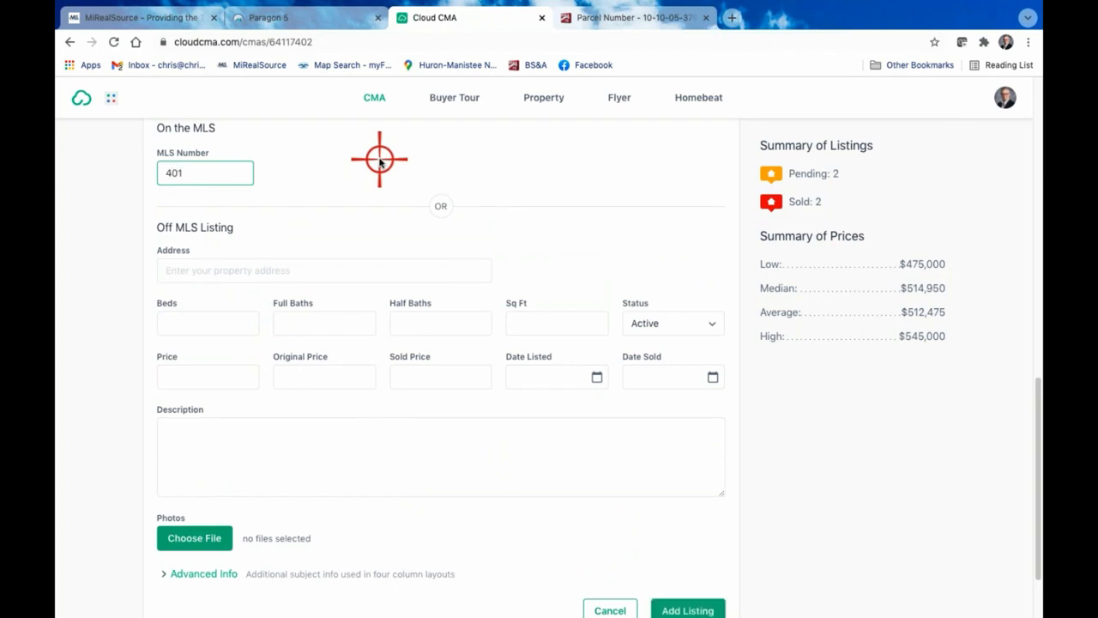
text(69802)
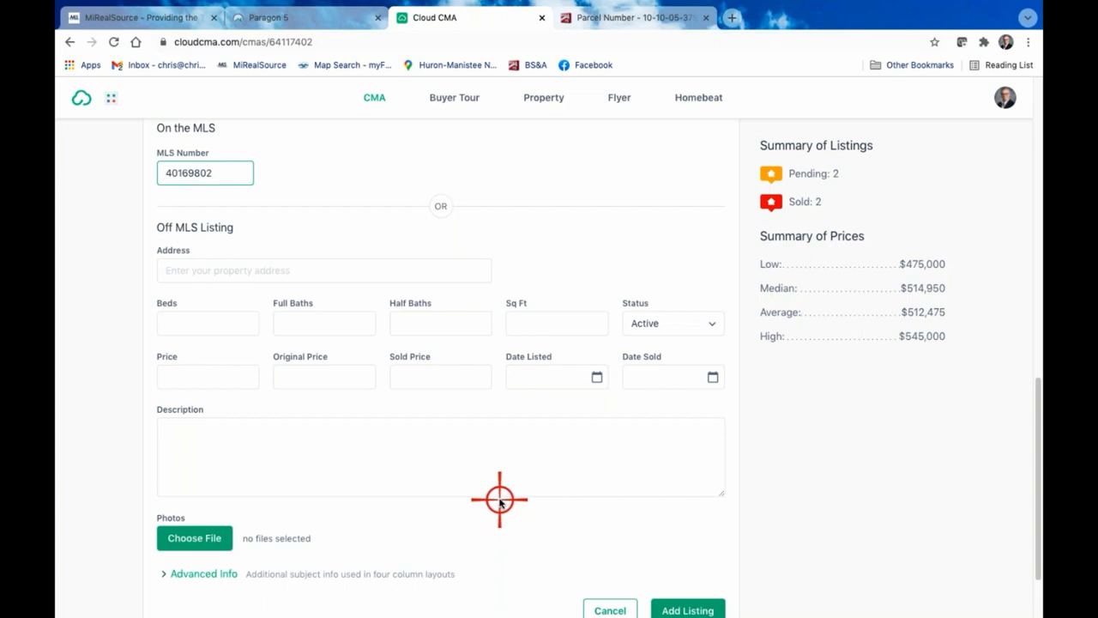
key(Return)
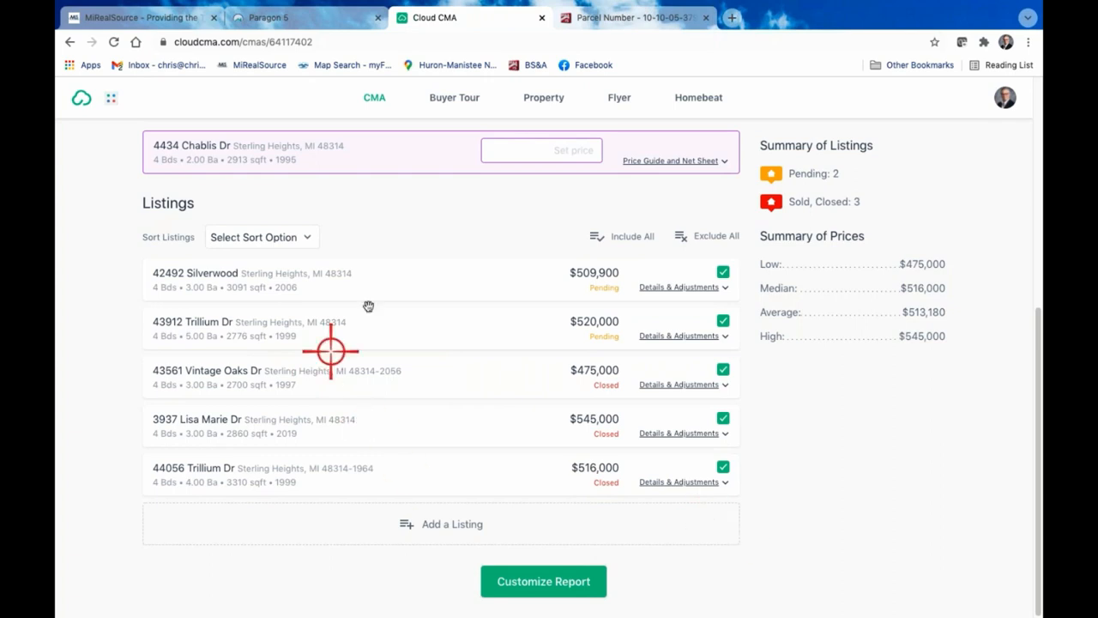
Expand the subject property's price guide and net sheet and examine the suggested price ranges alongside the comparables map
scroll(639, 292, up, 2)
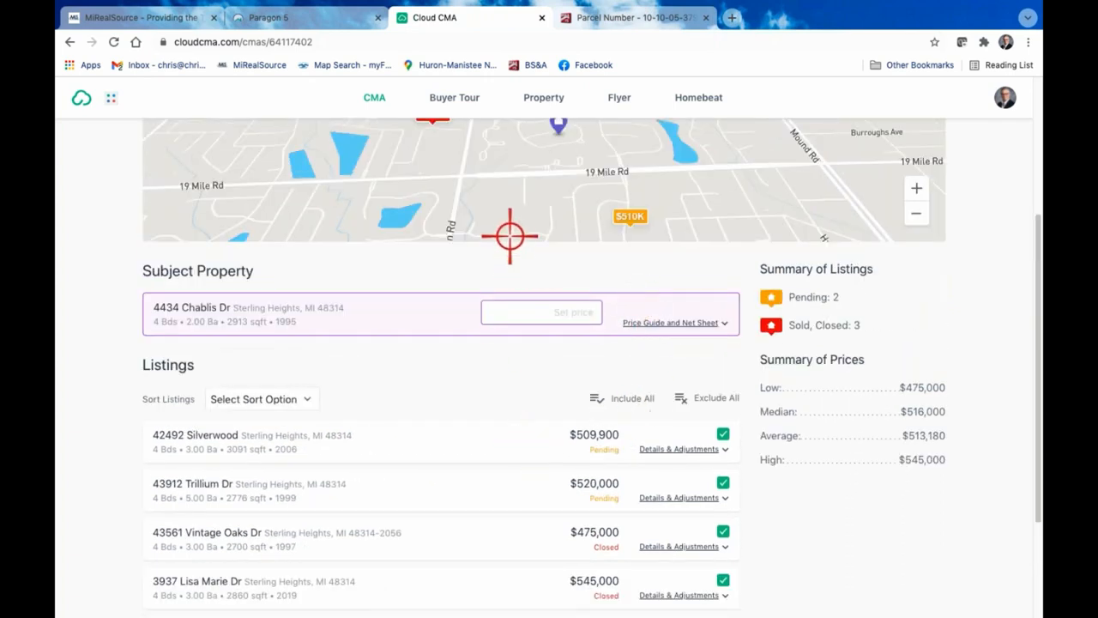
click(540, 312)
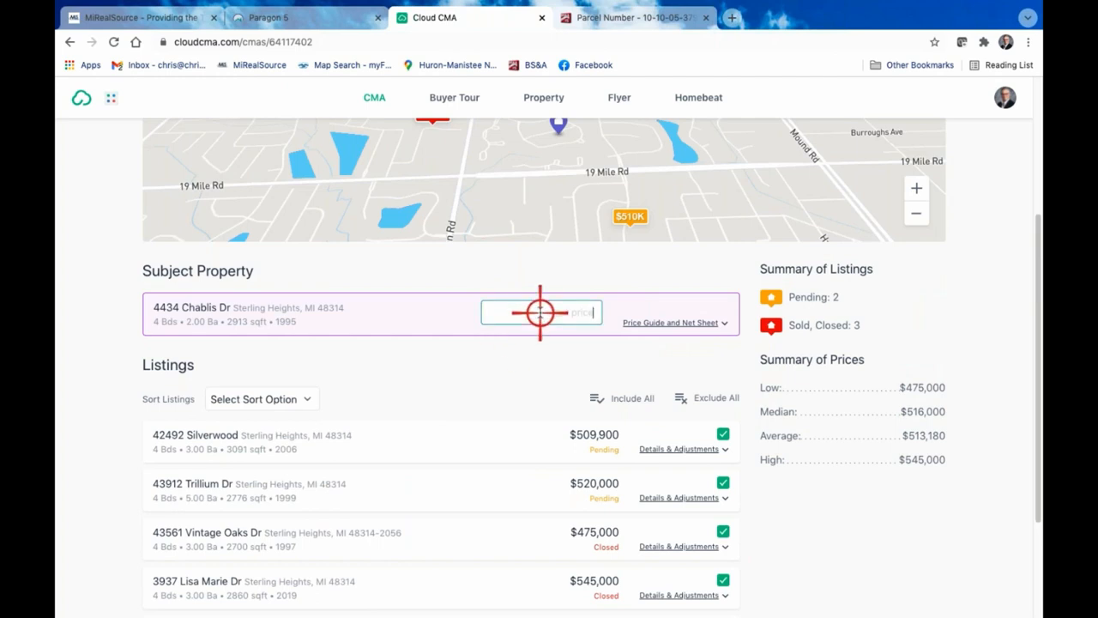
click(684, 322)
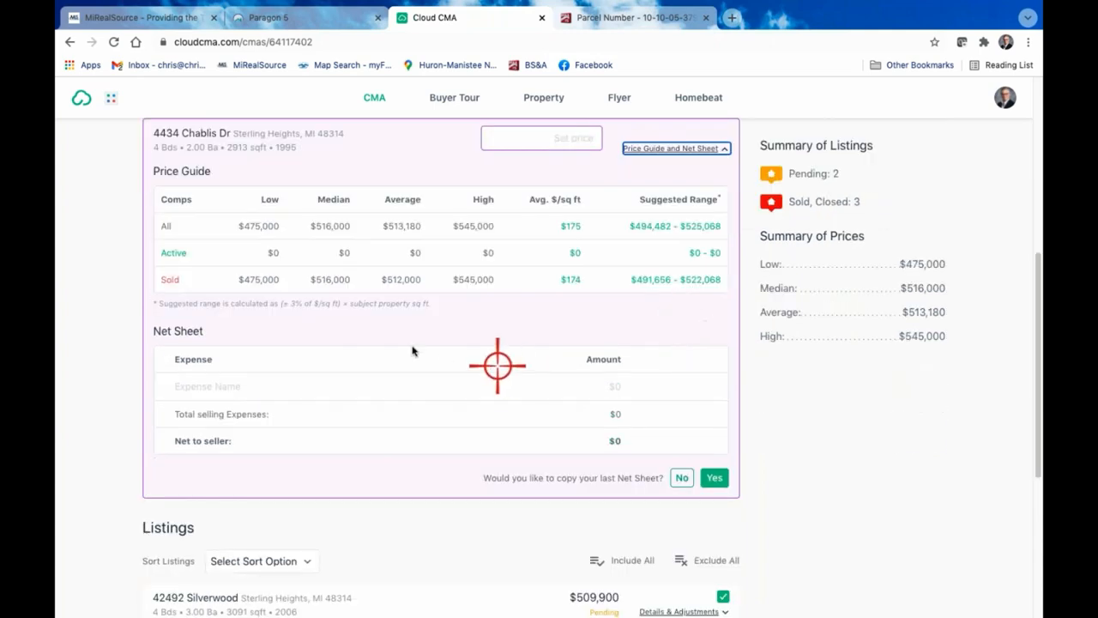
scroll(440, 284, down, 1)
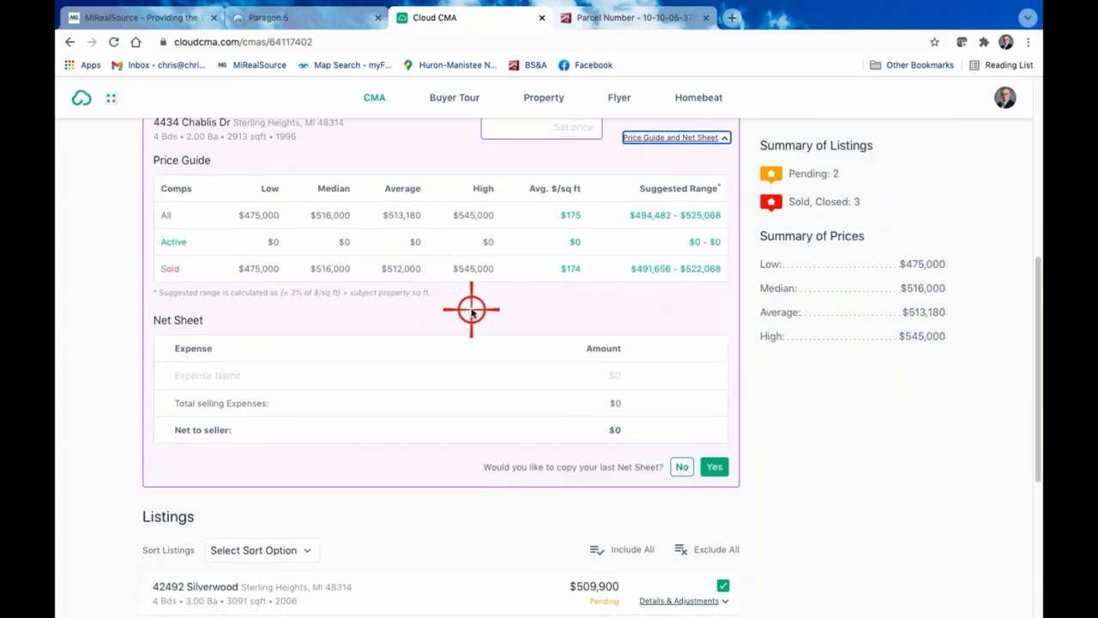
scroll(471, 311, up, 5)
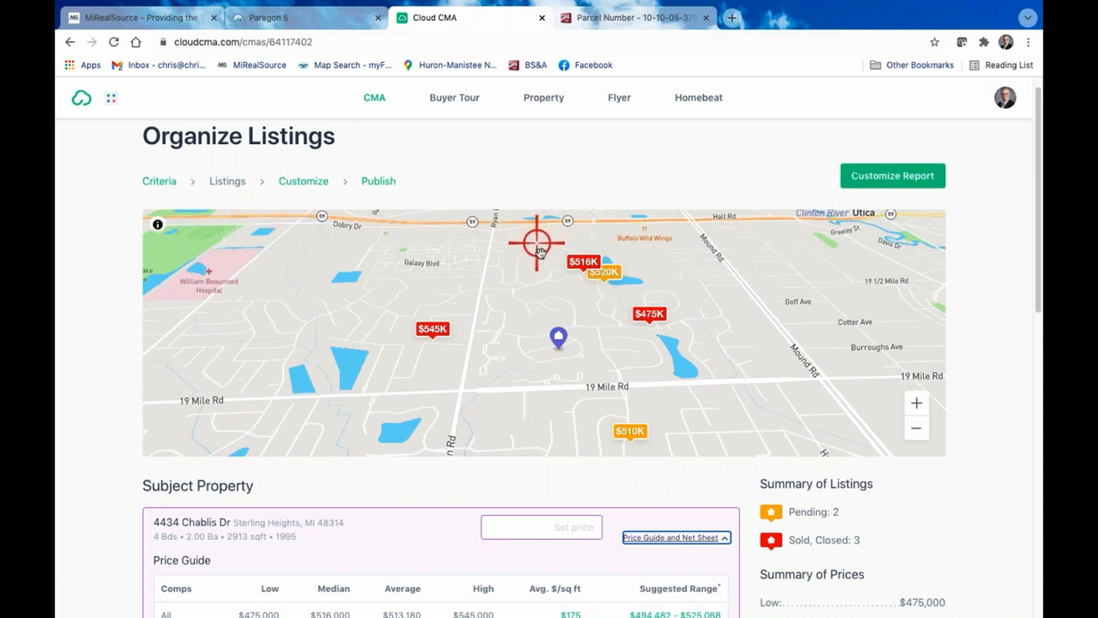
scroll(568, 527, down, 1)
scroll(567, 526, down, 3)
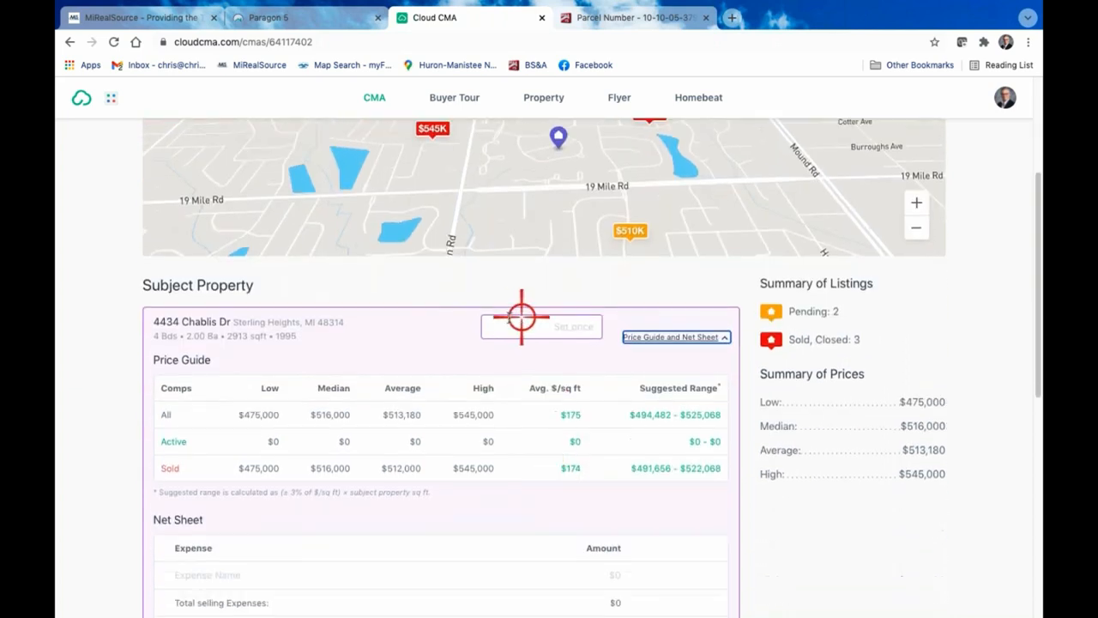
scroll(964, 420, down, 3)
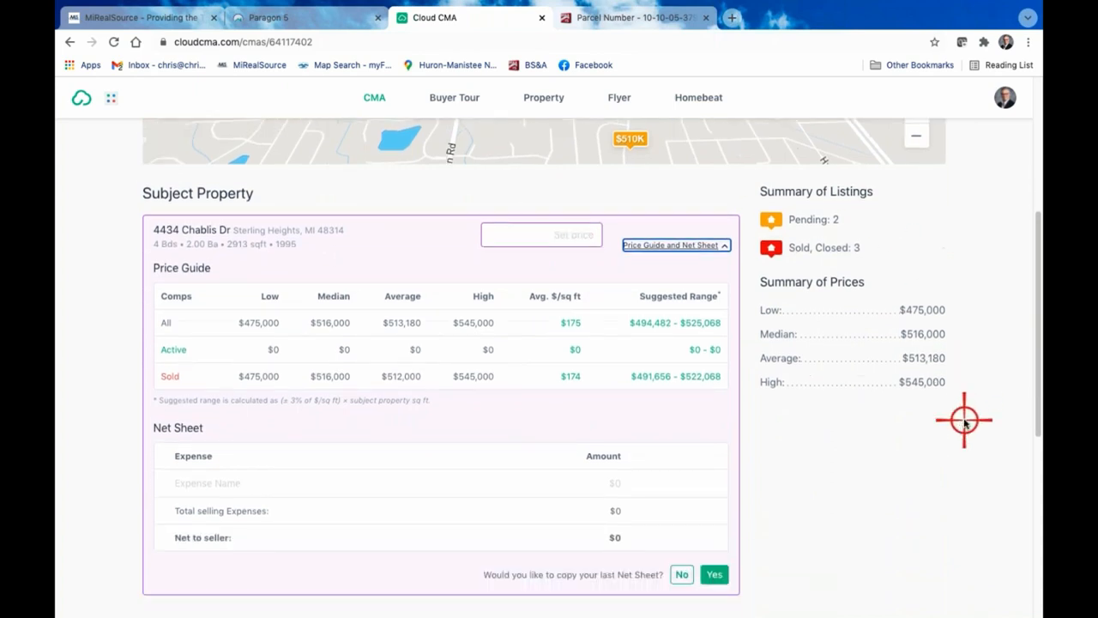
scroll(964, 420, up, 6)
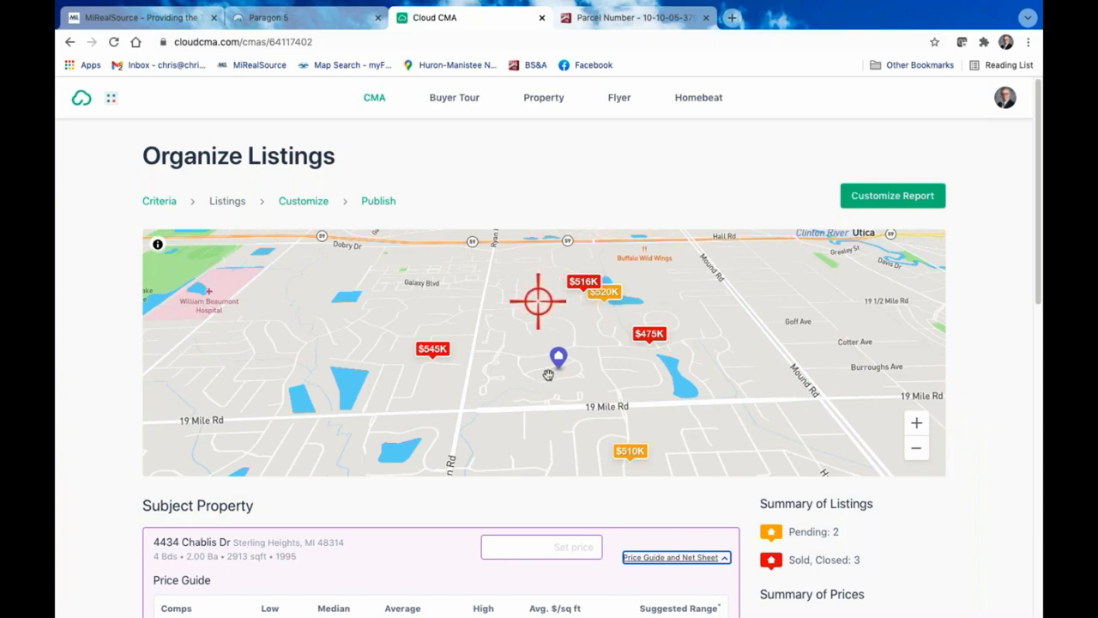
scroll(567, 386, down, 3)
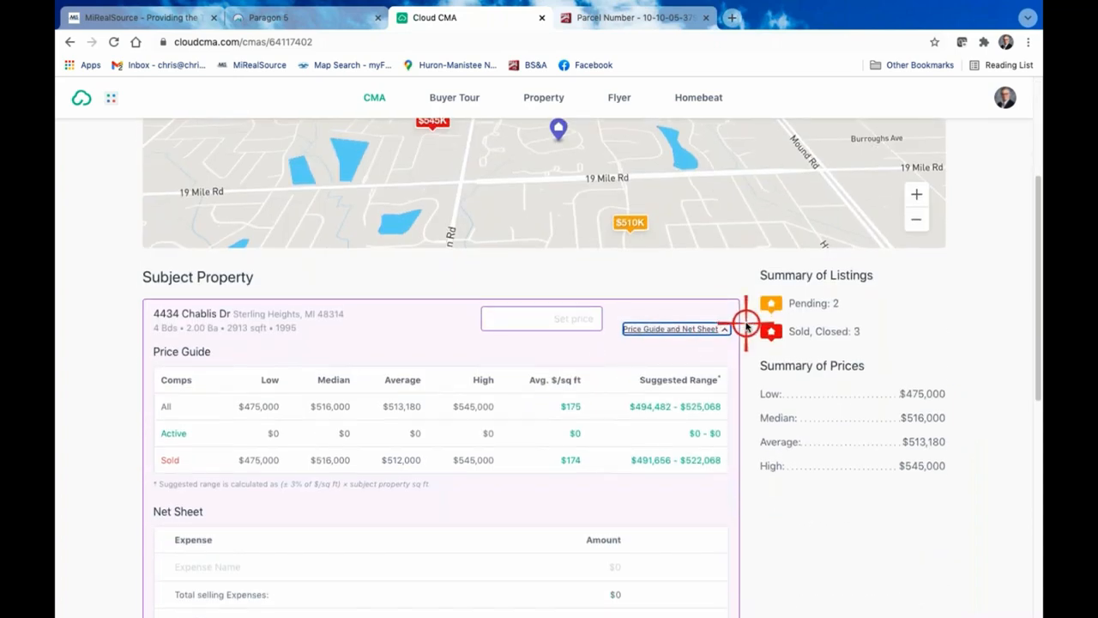
scroll(747, 319, down, 1)
scroll(743, 330, up, 3)
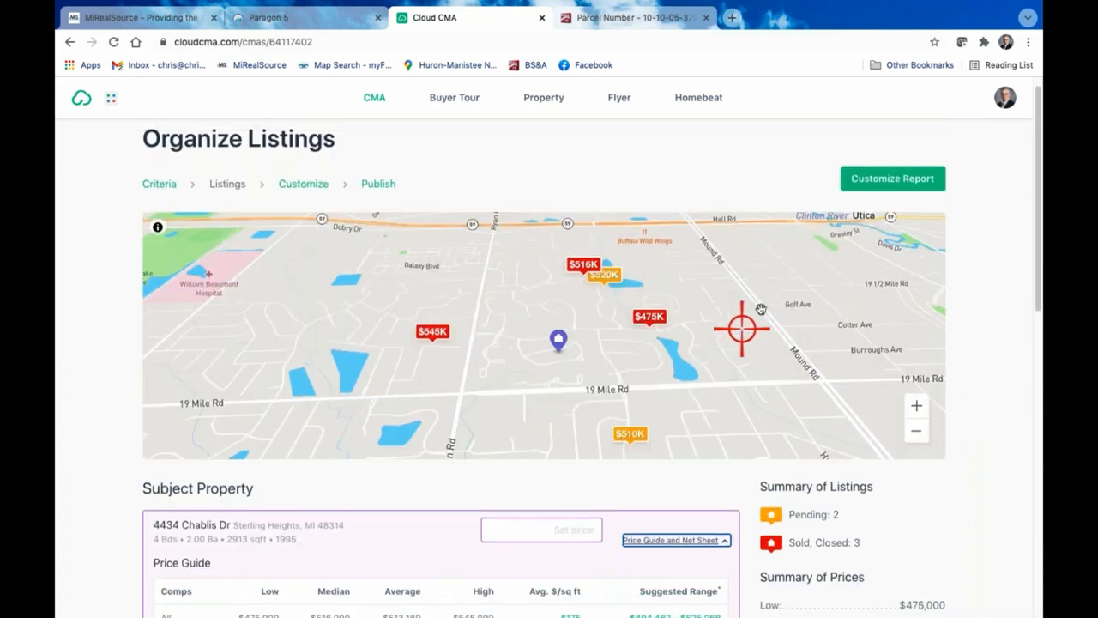
Proceed to customizing the report, browse the available themes and apply the Modern Blue & Silver theme
click(884, 178)
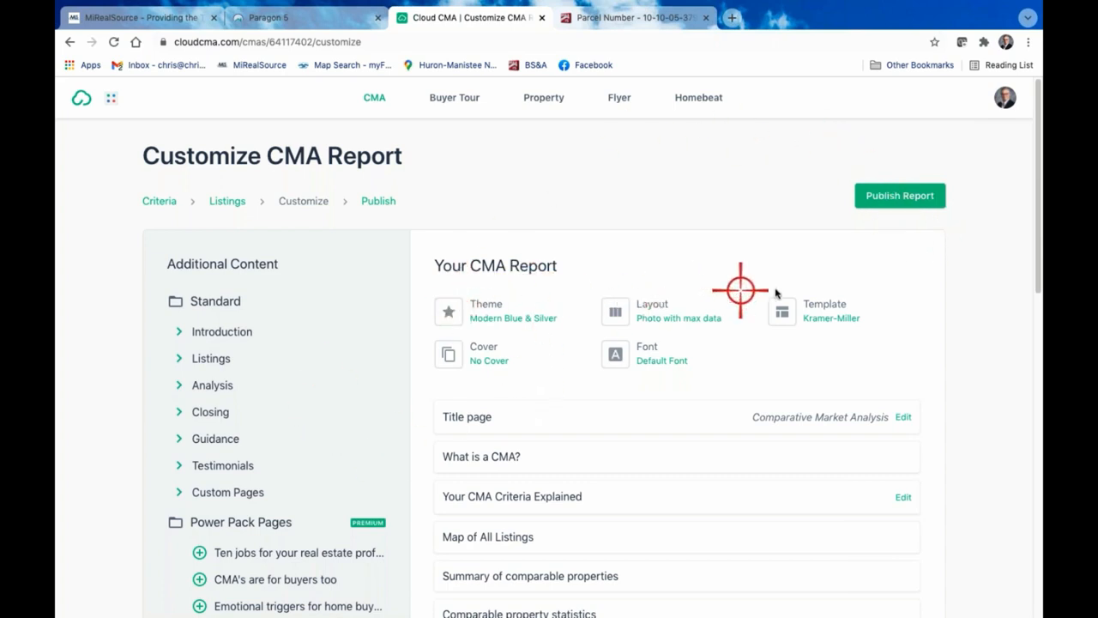
click(495, 301)
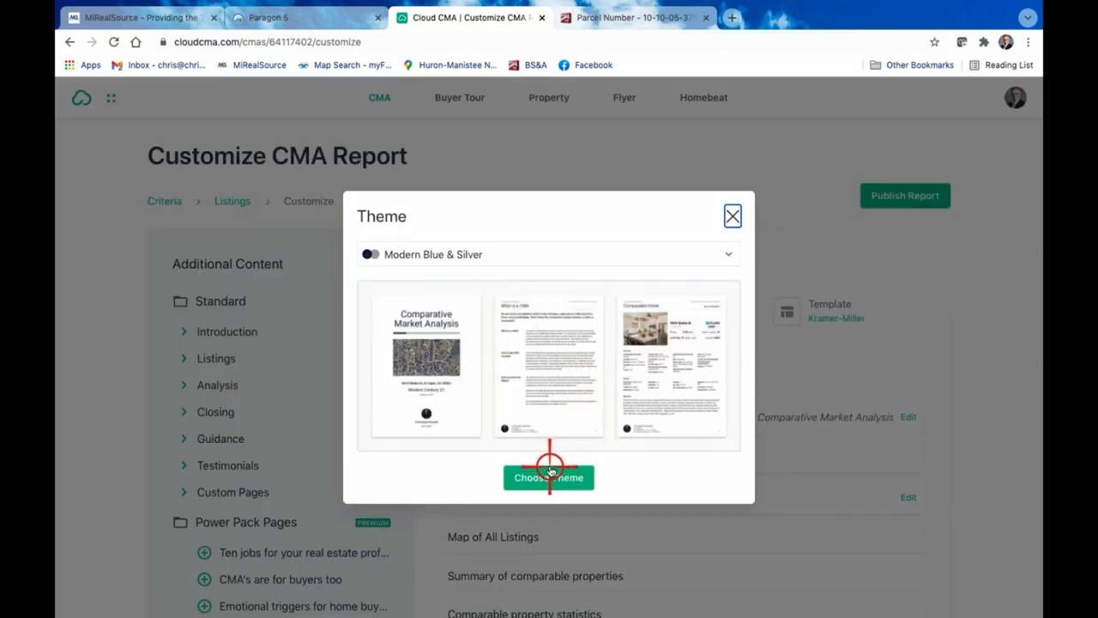
click(725, 249)
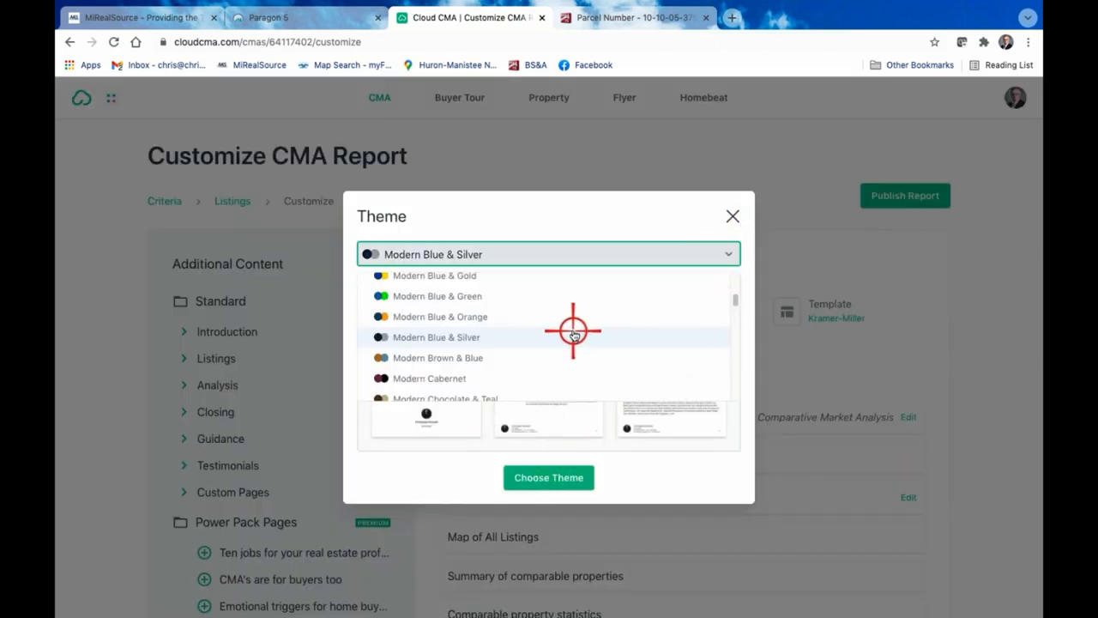
scroll(427, 291, up, 3)
scroll(429, 294, up, 2)
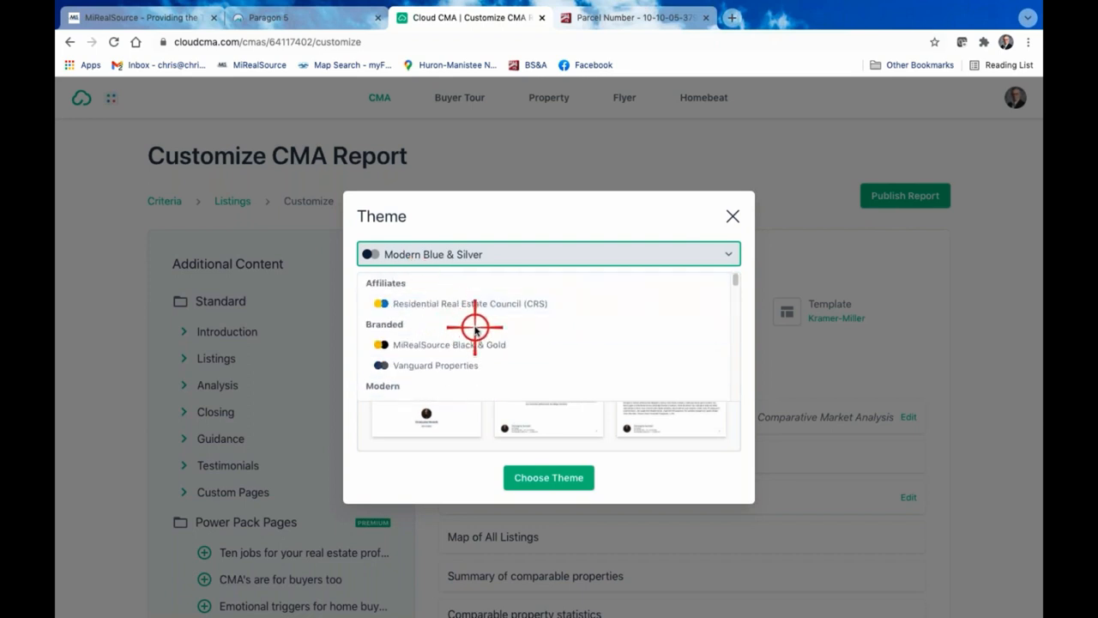
scroll(474, 329, down, 5)
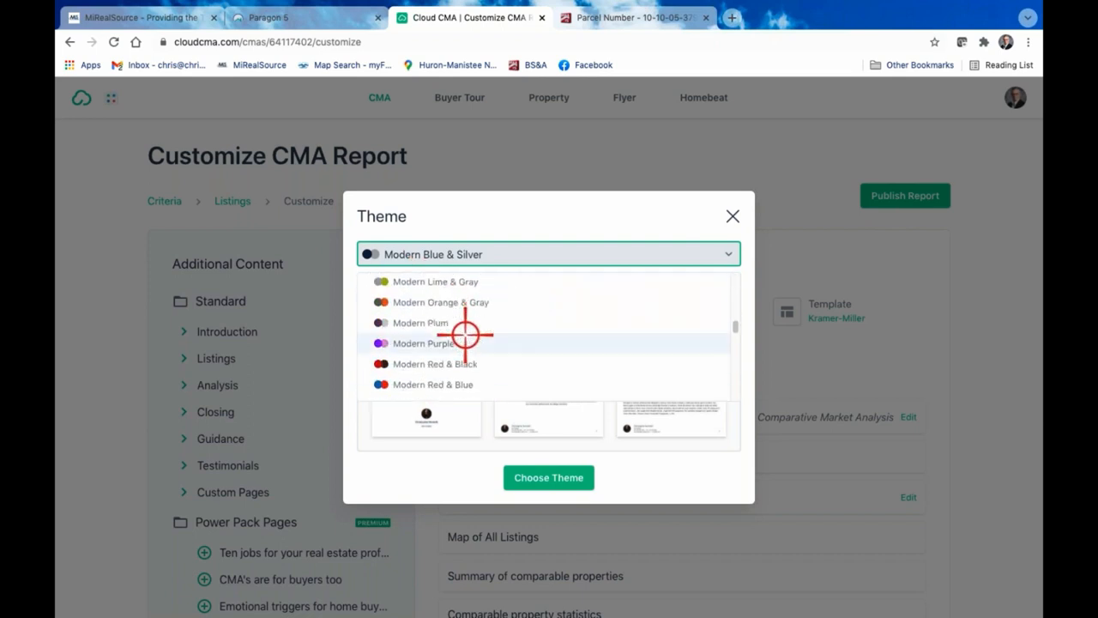
scroll(464, 337, down, 1)
scroll(464, 341, down, 5)
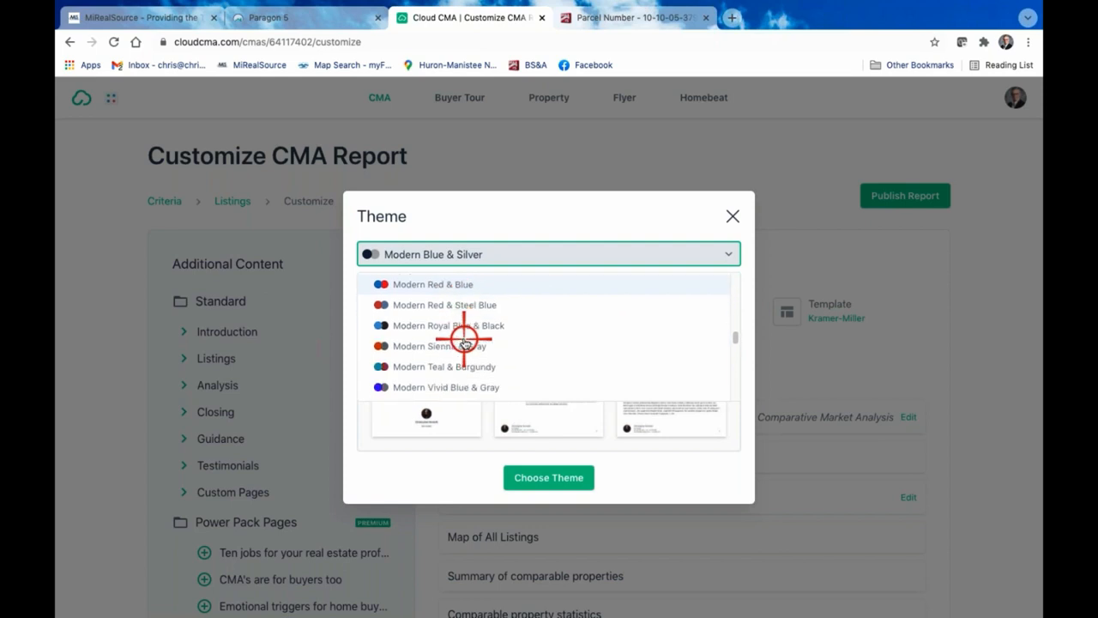
scroll(464, 341, down, 3)
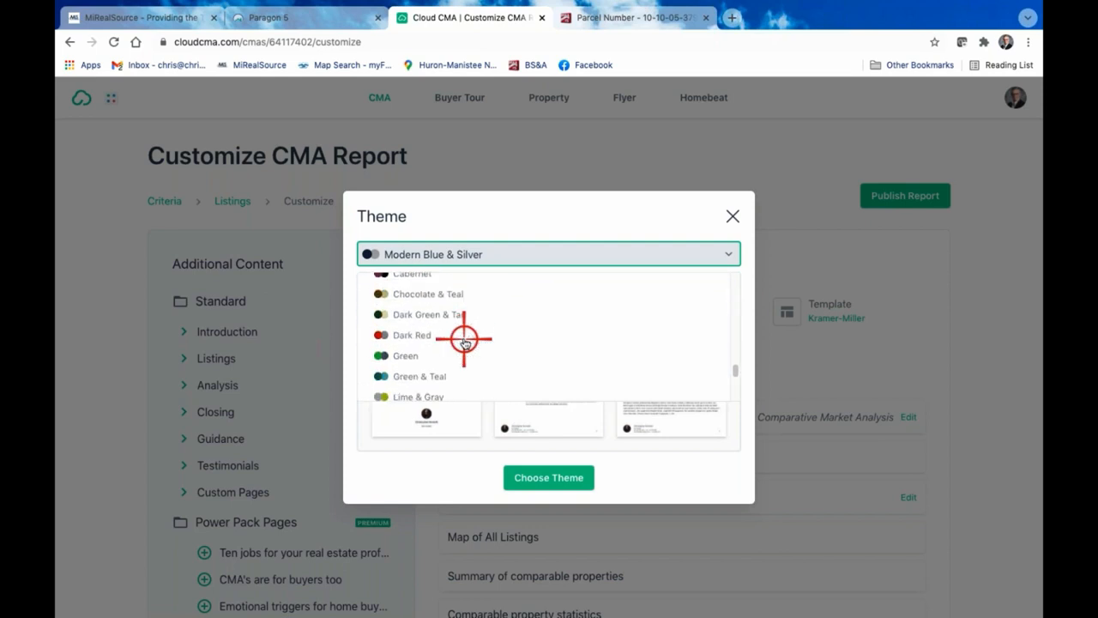
scroll(459, 339, up, 5)
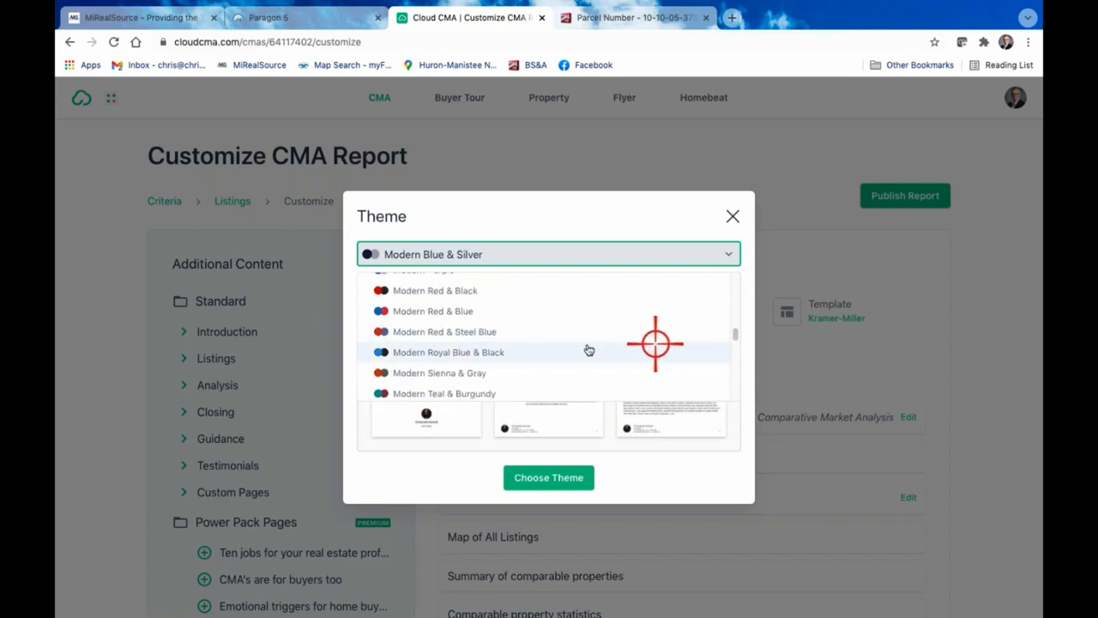
scroll(510, 294, up, 4)
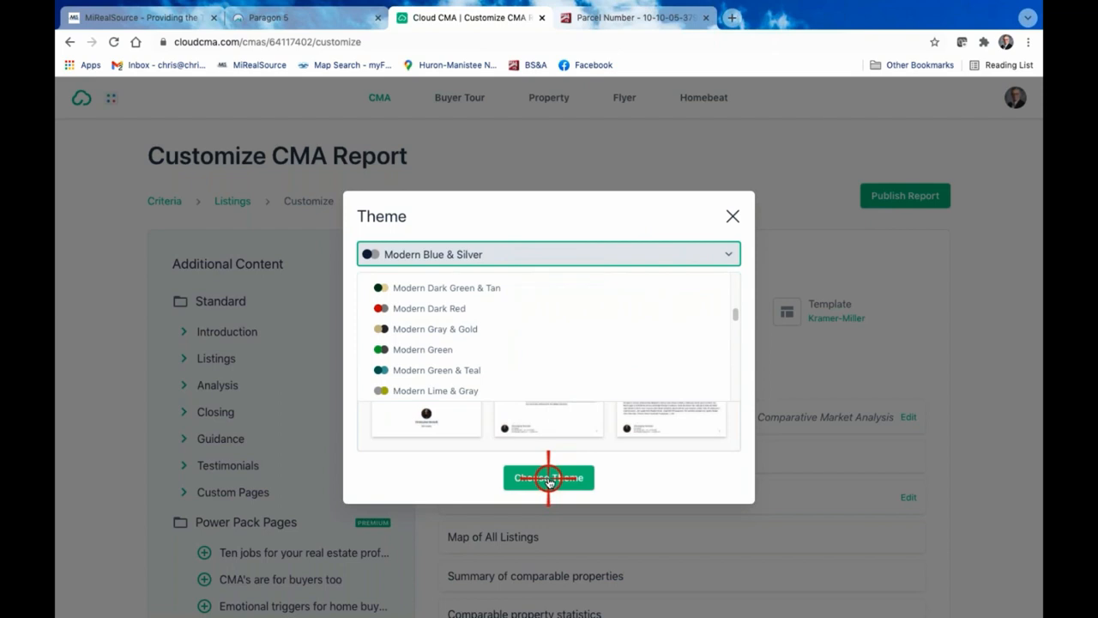
scroll(461, 316, down, 5)
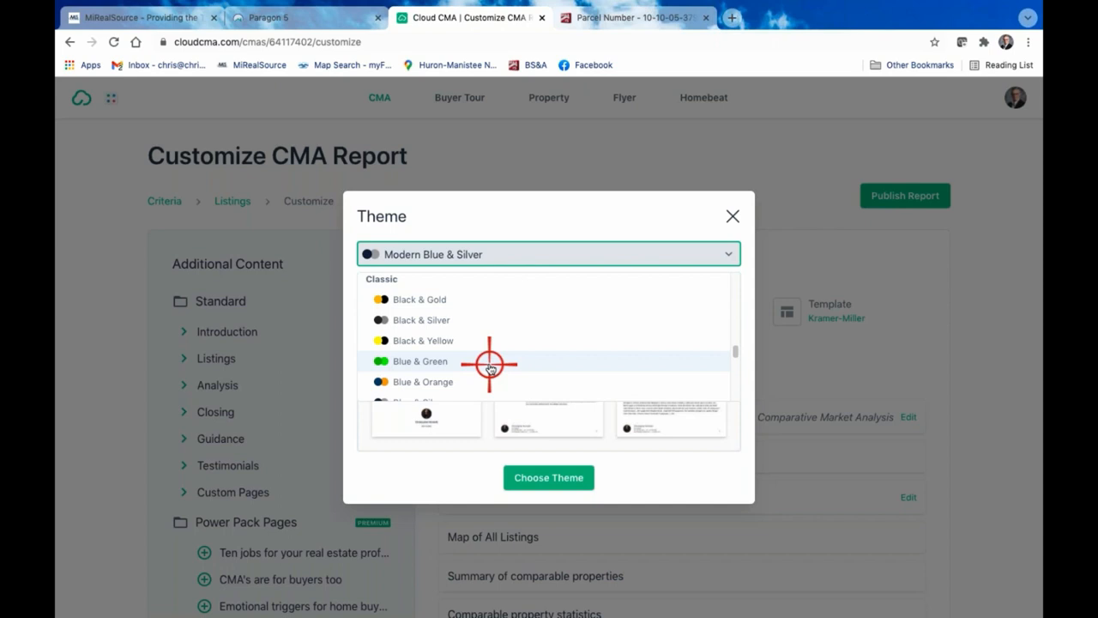
click(538, 479)
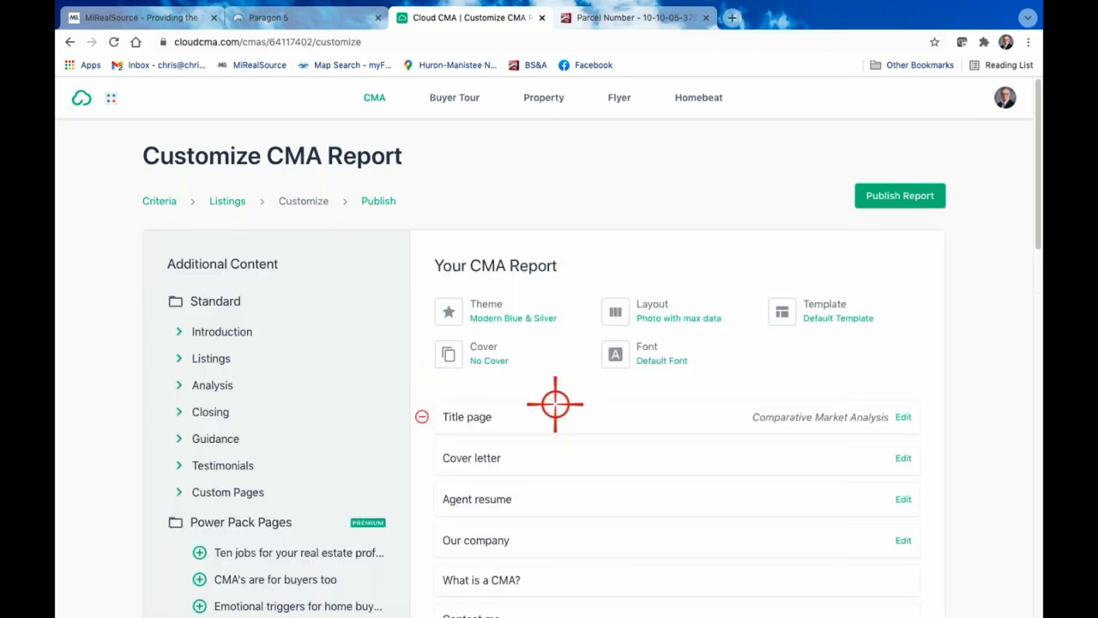
Choose the Photo with max data layout for the report and browse the available cover designs
click(657, 309)
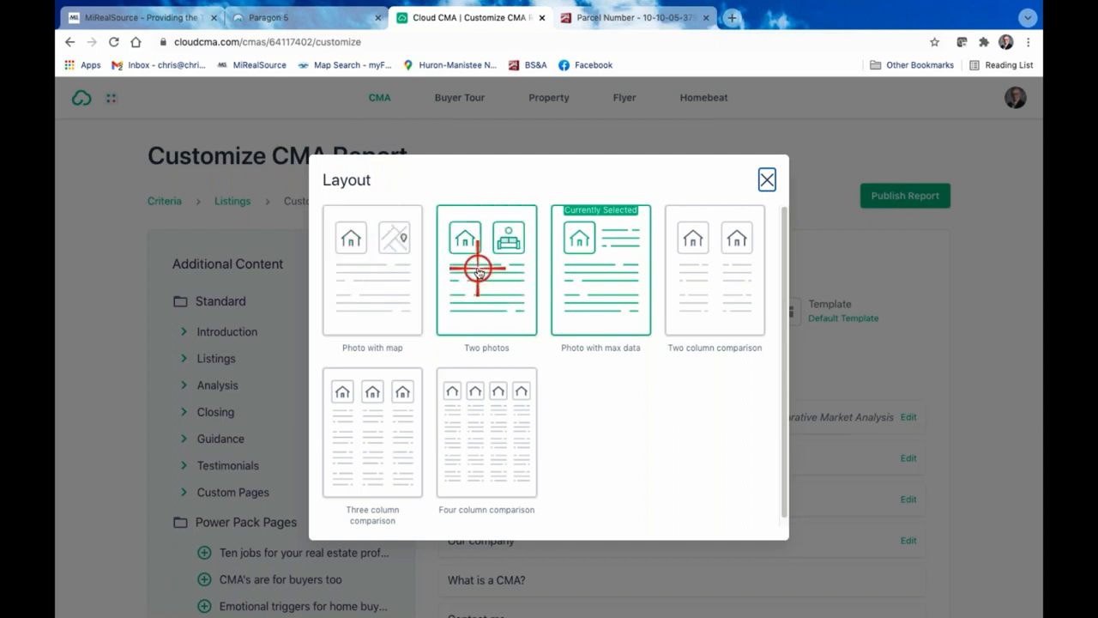
click(611, 275)
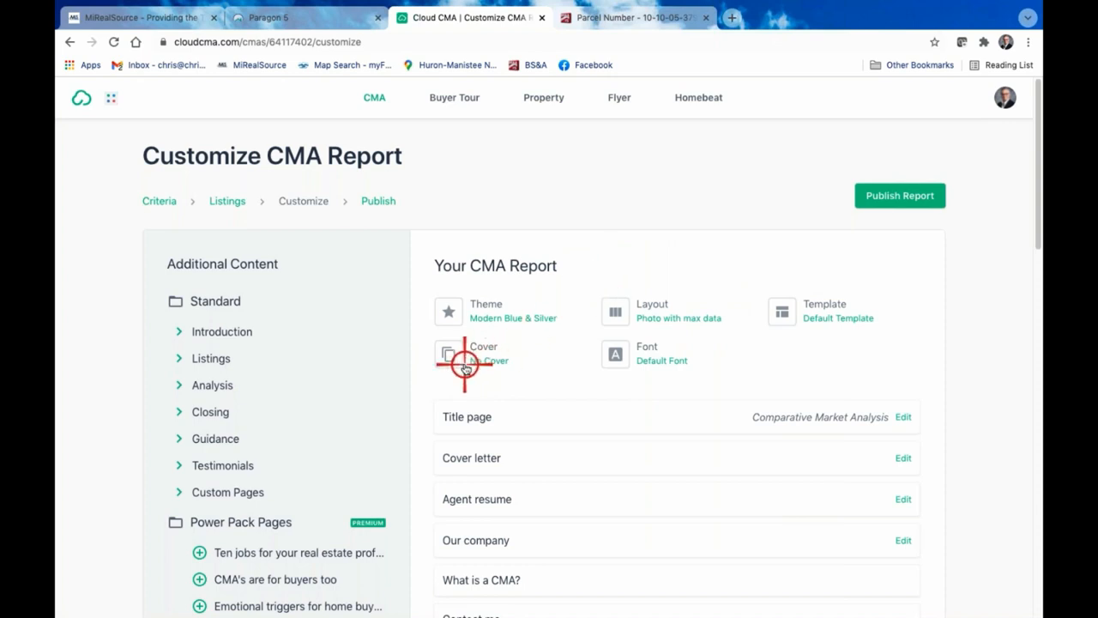
click(493, 354)
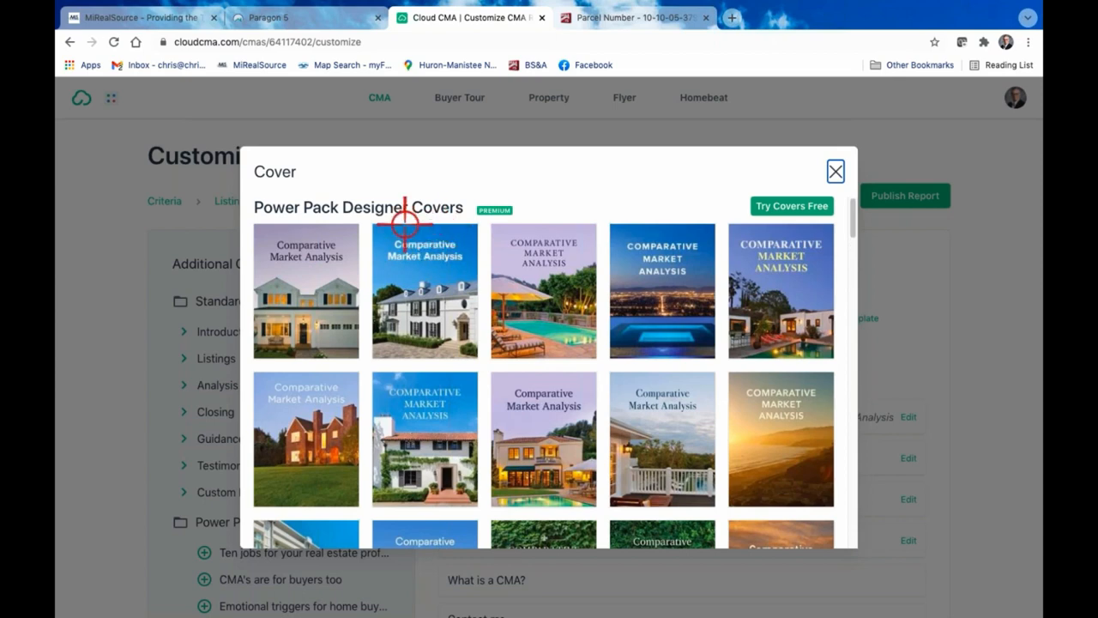
scroll(554, 368, down, 12)
scroll(554, 364, up, 12)
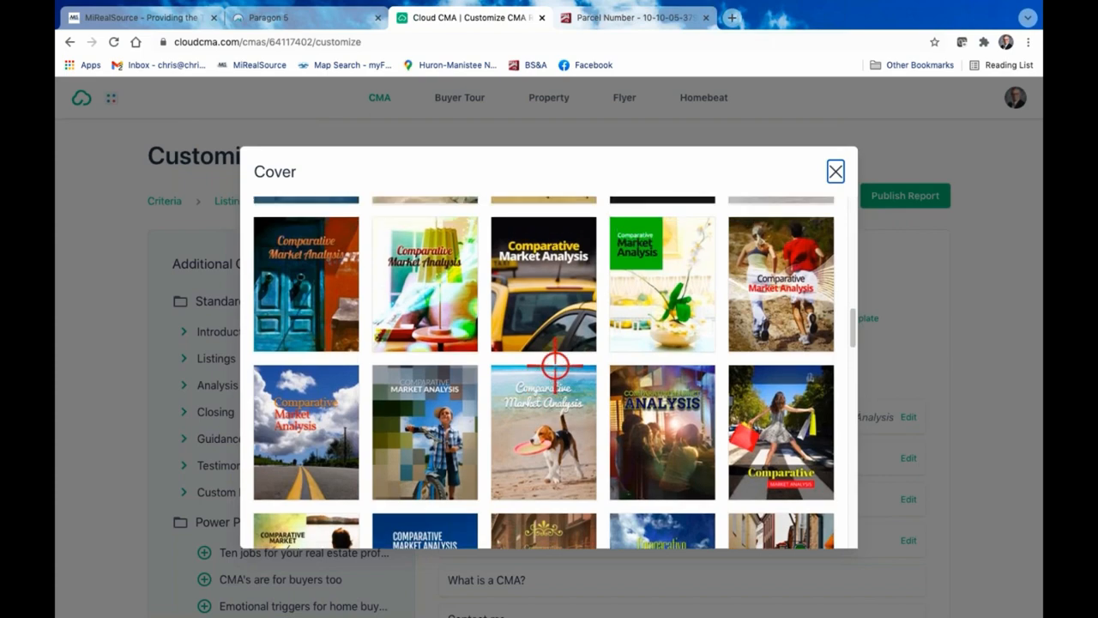
click(836, 170)
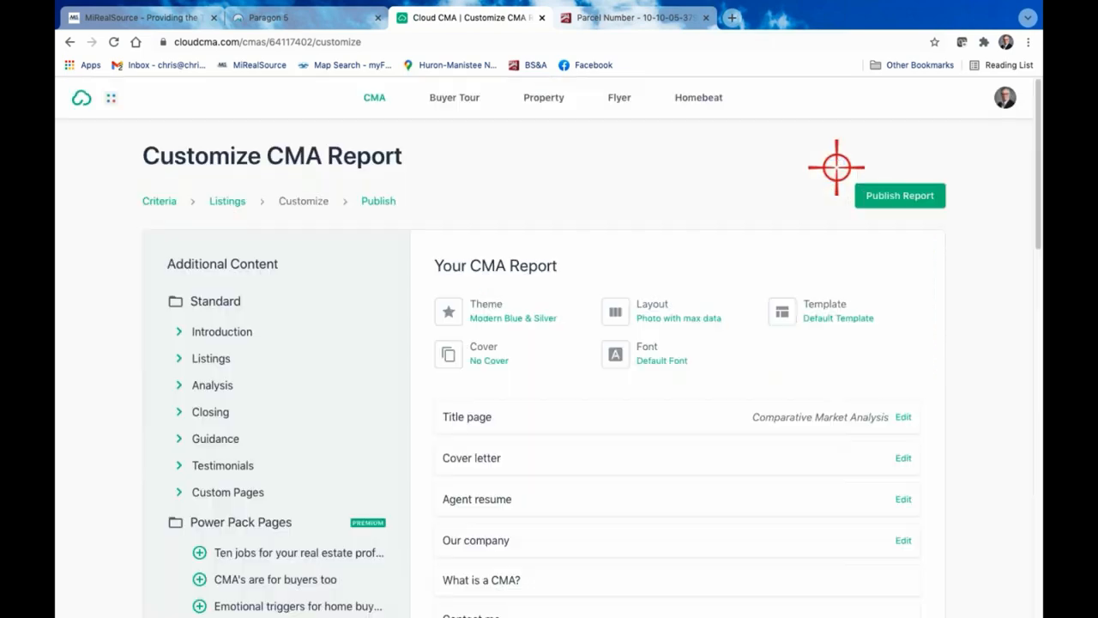
Look through the fonts offered for the report and close the selection without choosing one
click(647, 350)
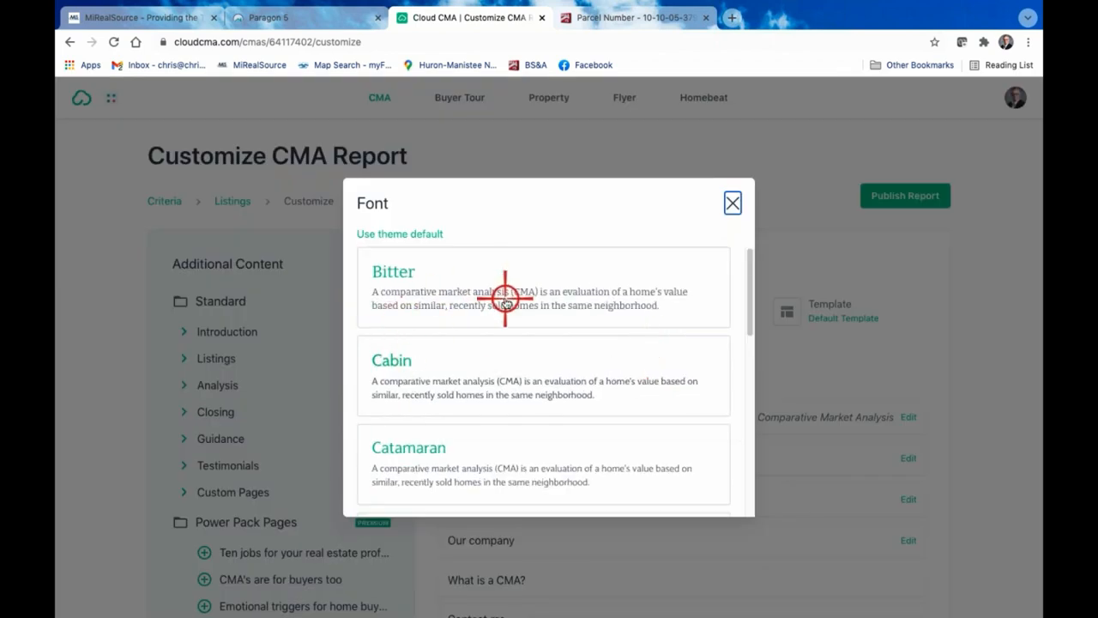
scroll(507, 301, down, 5)
scroll(509, 309, down, 3)
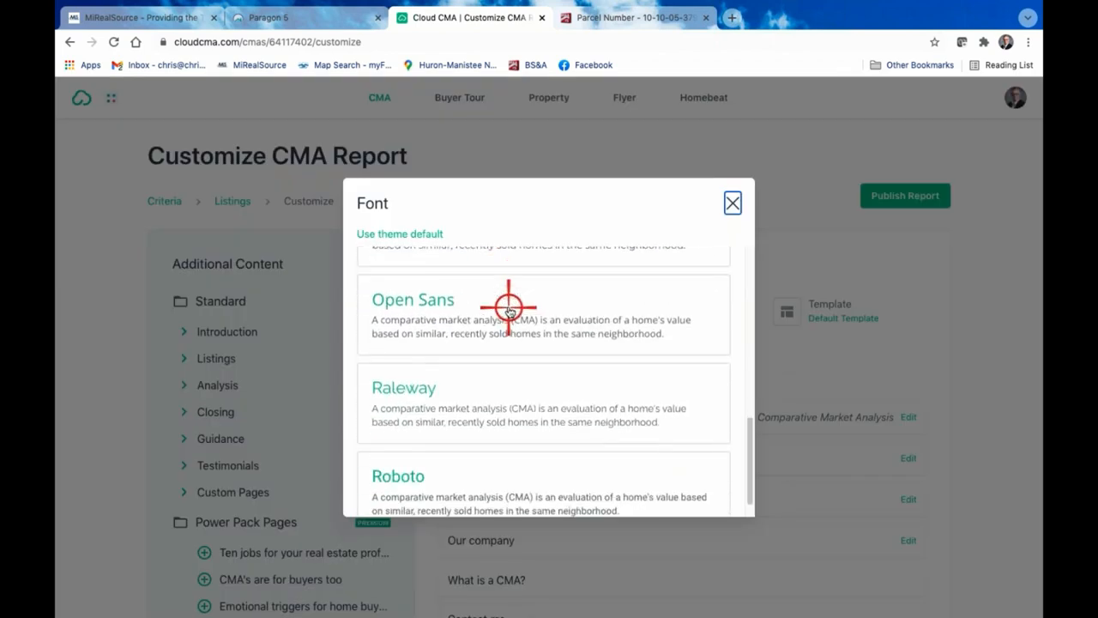
scroll(509, 309, down, 2)
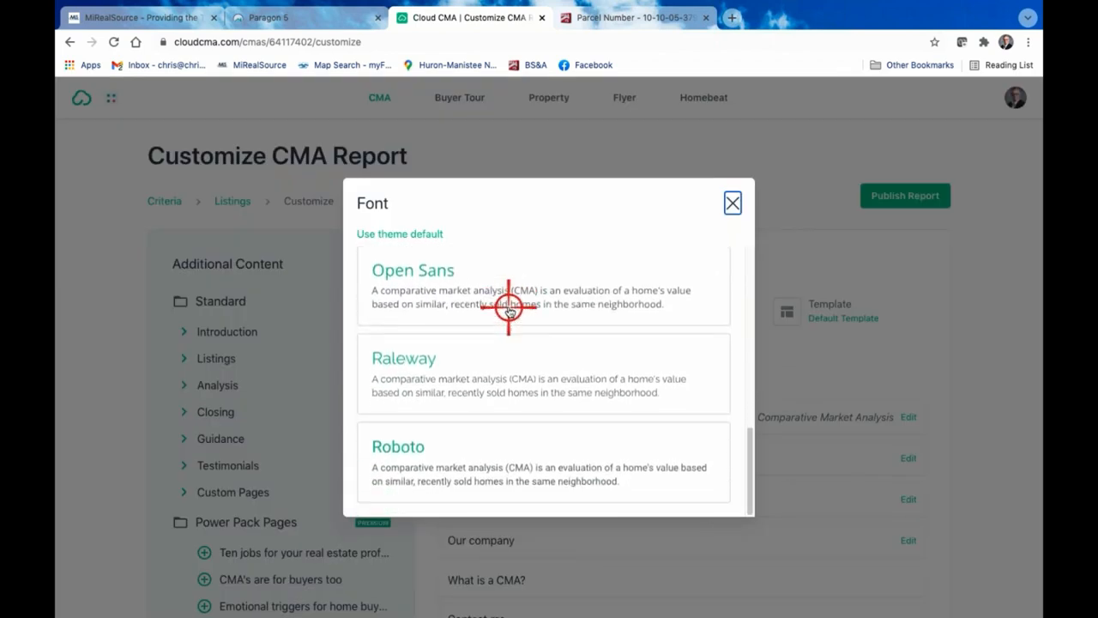
scroll(601, 314, up, 10)
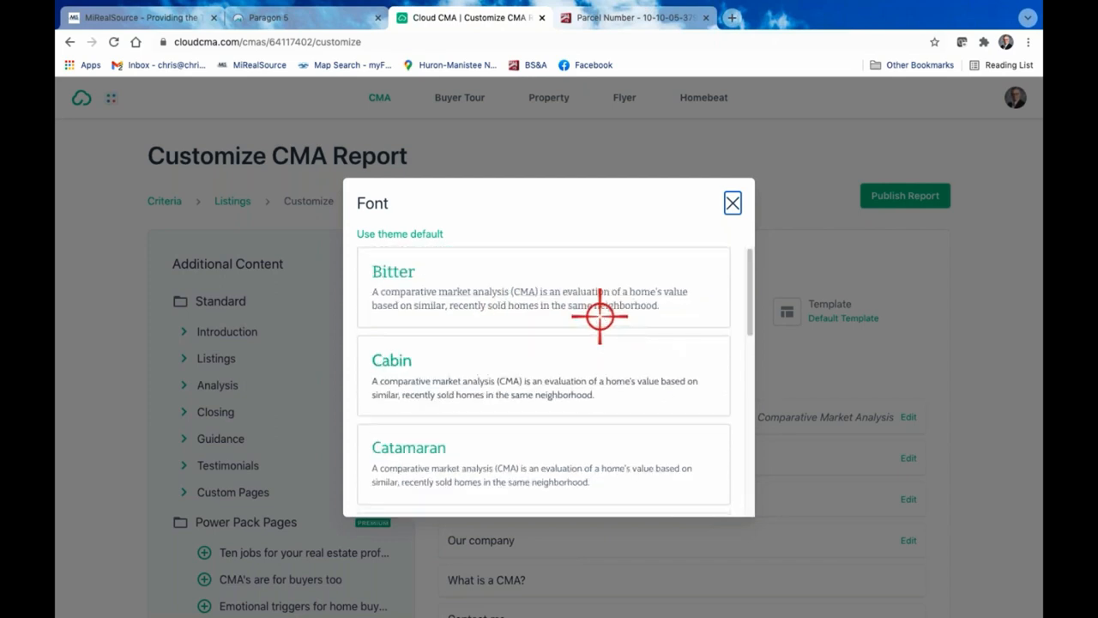
scroll(530, 387, down, 1)
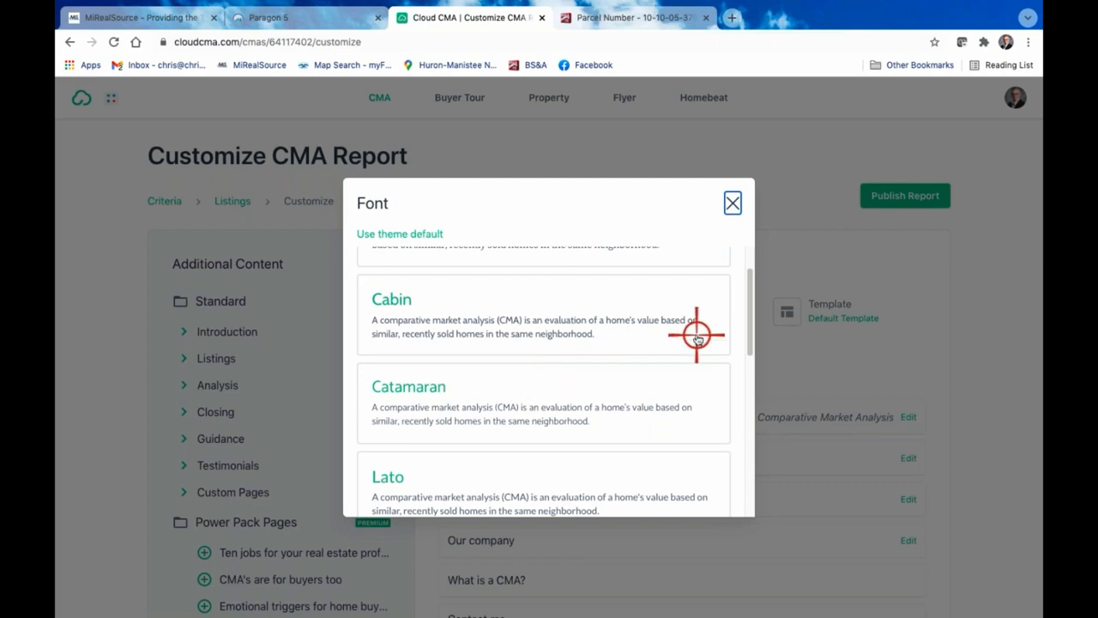
click(733, 203)
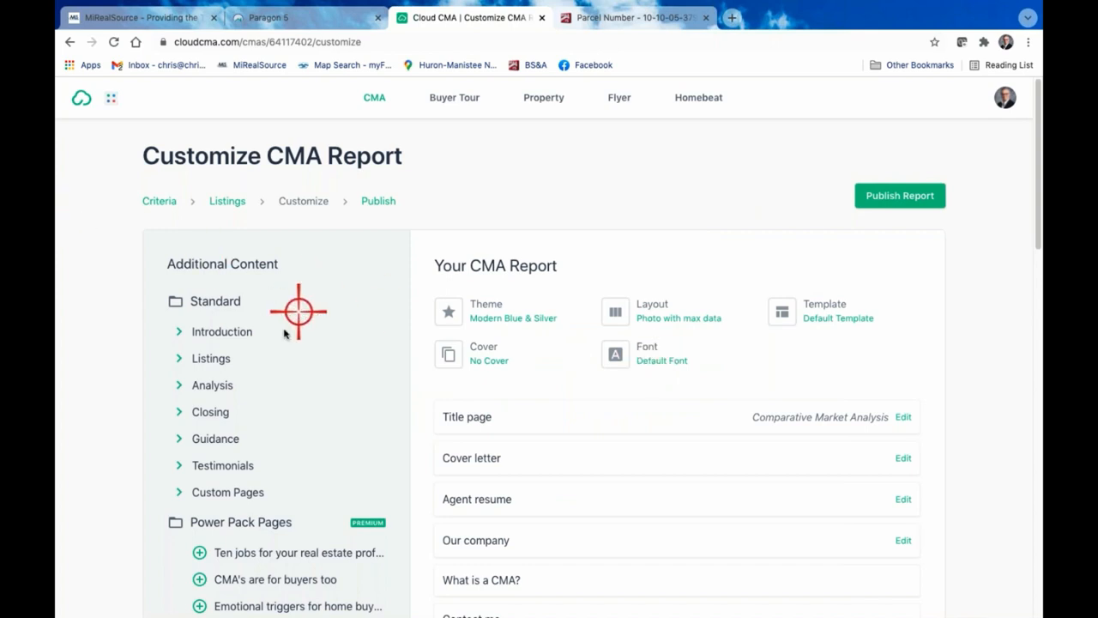
Examine the additional content, including the Power Pack and Tom Ferry pages, and the pages included in the CMA report
scroll(269, 363, down, 5)
scroll(270, 392, up, 1)
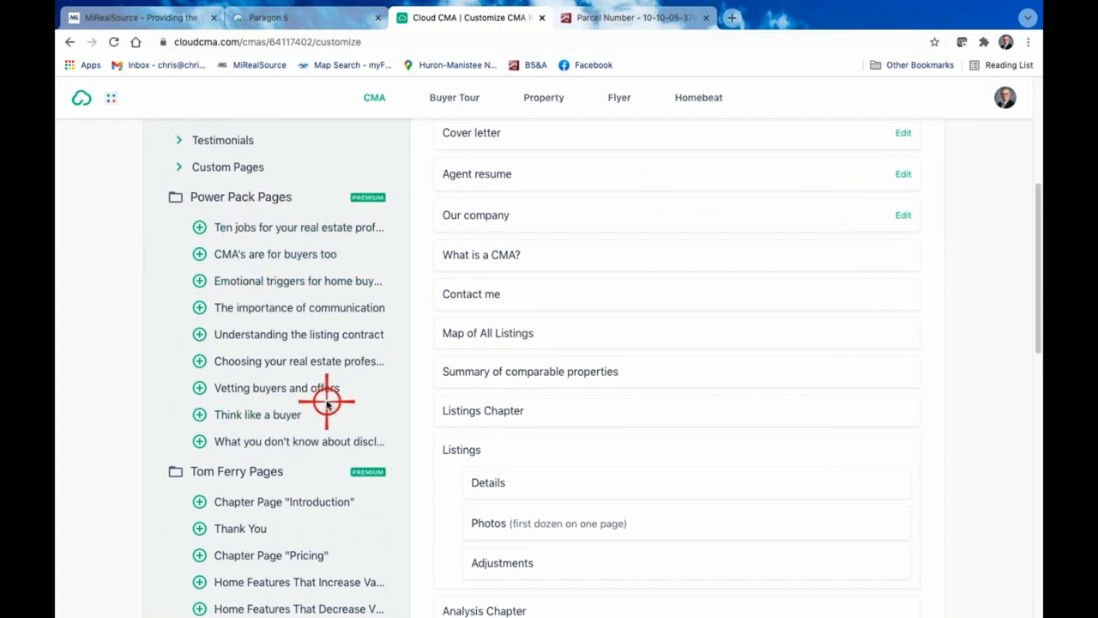
scroll(326, 402, down, 1)
scroll(326, 402, down, 2)
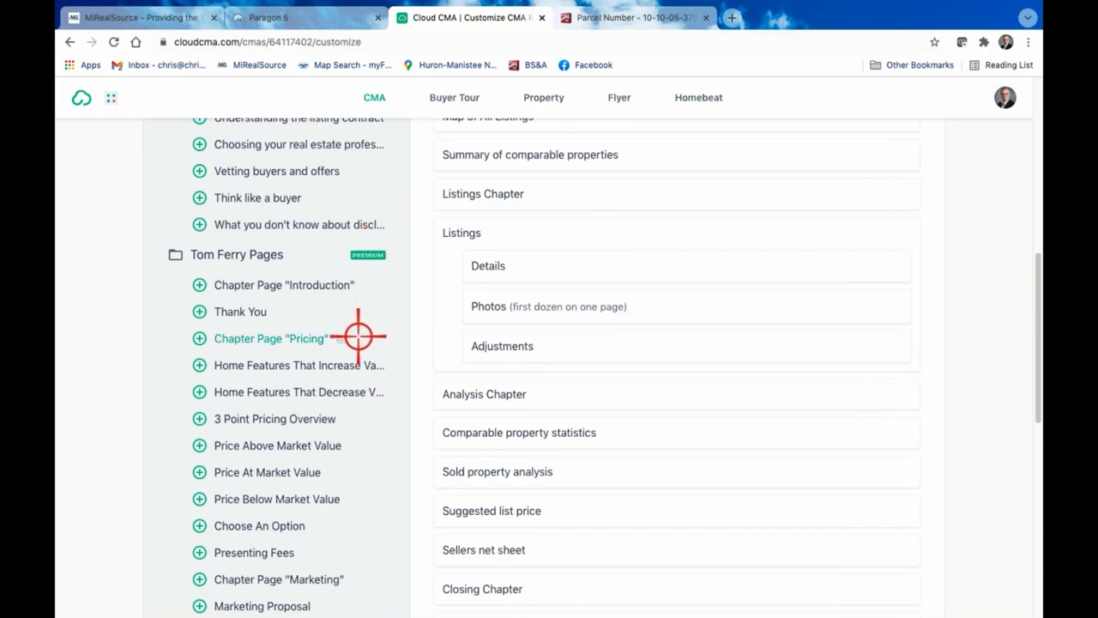
scroll(358, 334, down, 5)
scroll(358, 334, up, 9)
scroll(358, 335, up, 4)
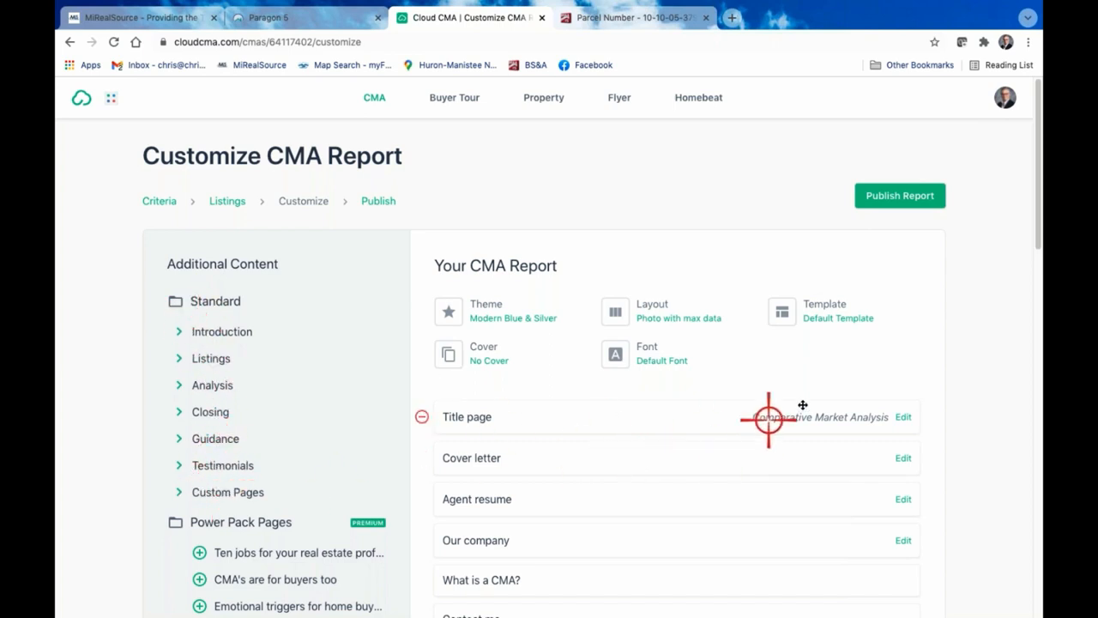
Look over the report's page list, preview the title page from heading to agent details, and close the preview
scroll(804, 400, down, 1)
scroll(849, 422, down, 5)
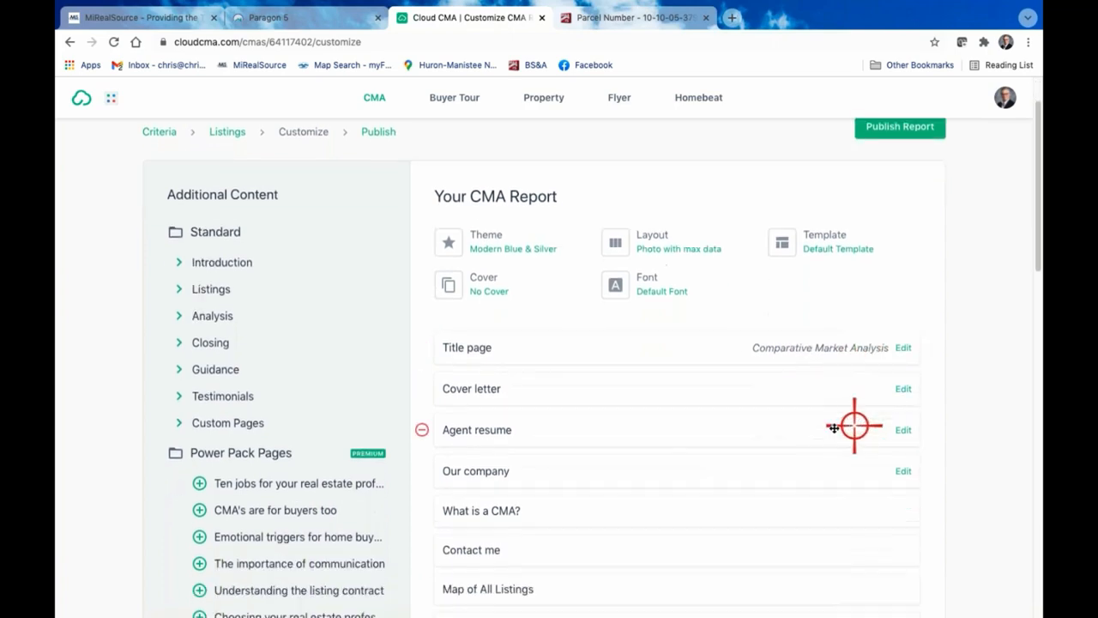
scroll(678, 356, down, 2)
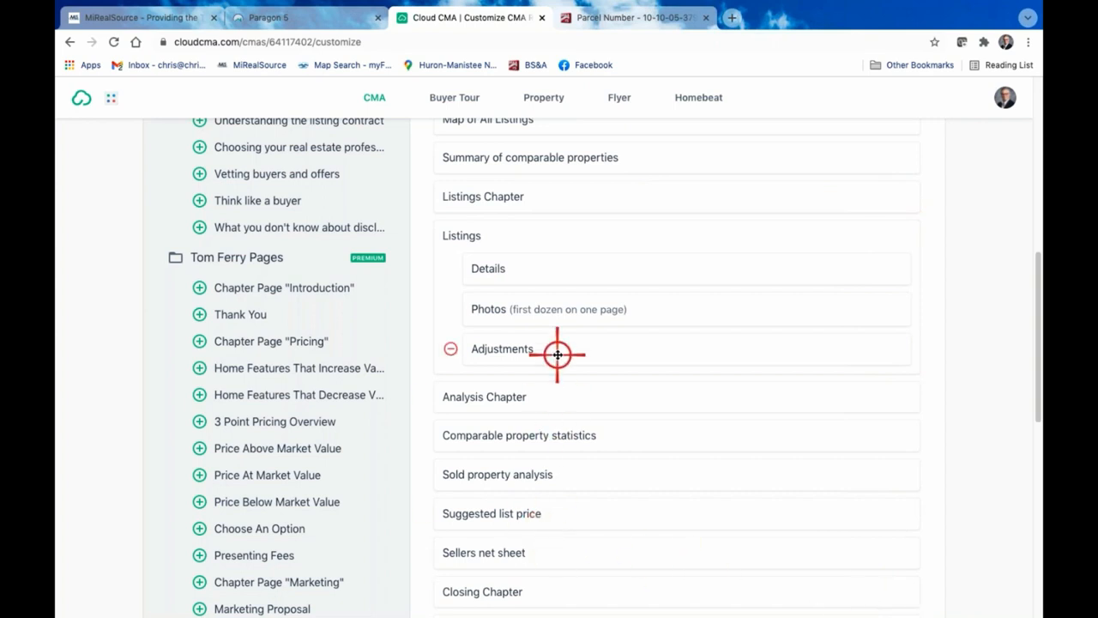
scroll(558, 353, up, 6)
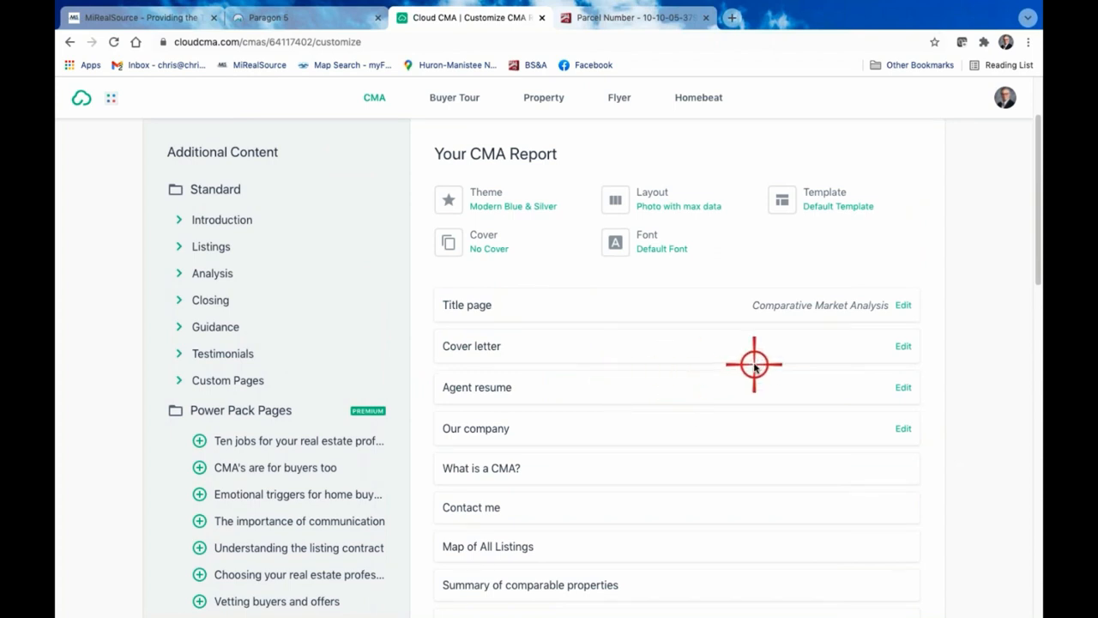
click(473, 305)
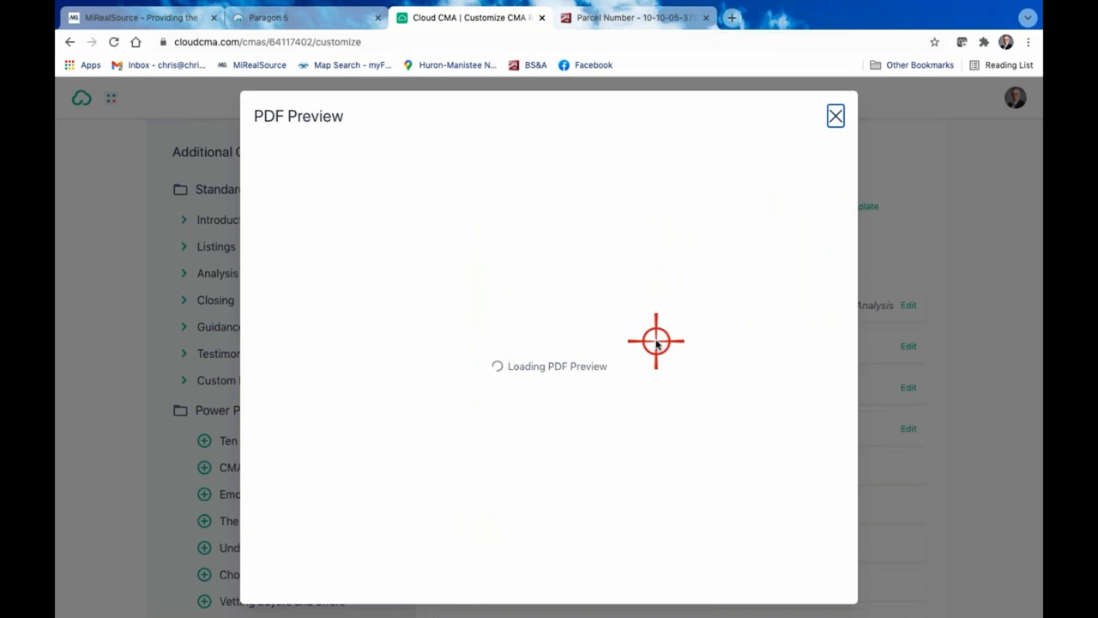
scroll(743, 321, down, 3)
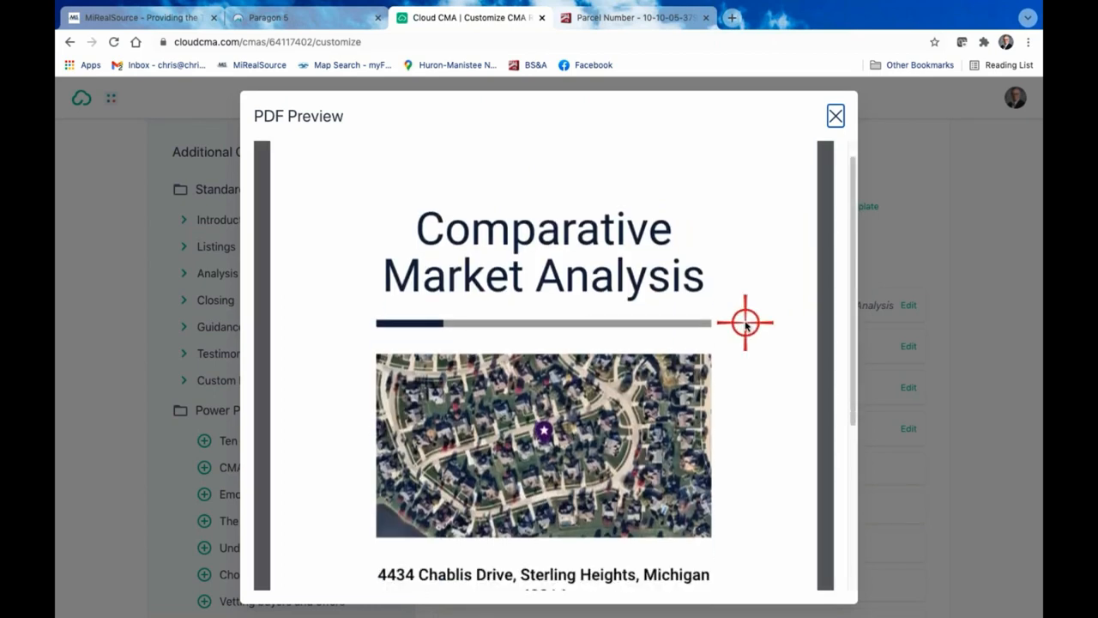
scroll(761, 403, up, 3)
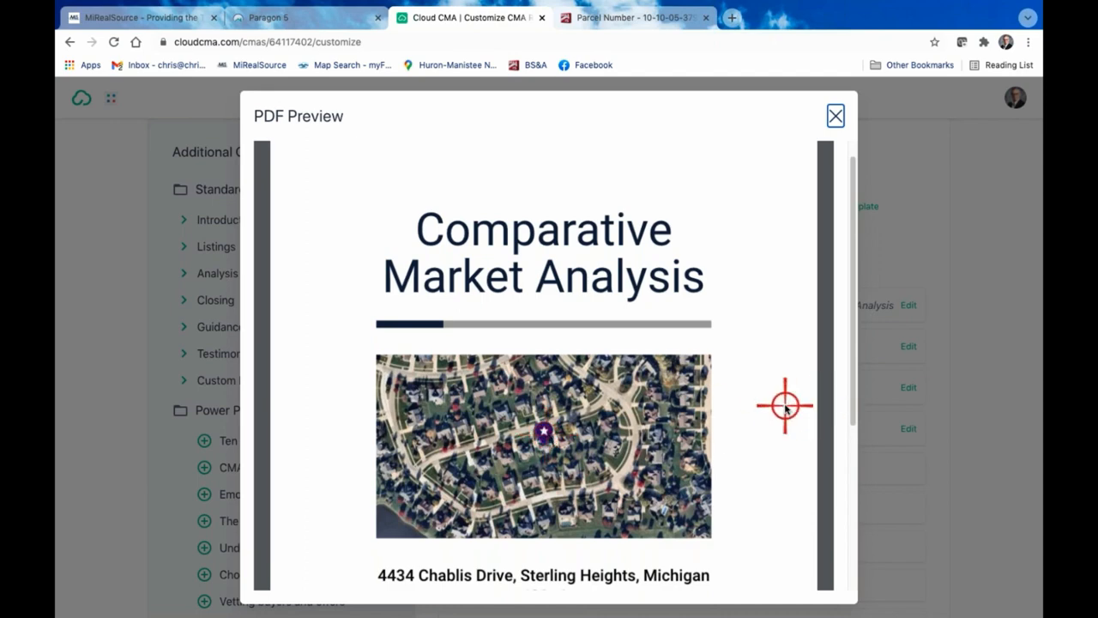
scroll(785, 404, down, 5)
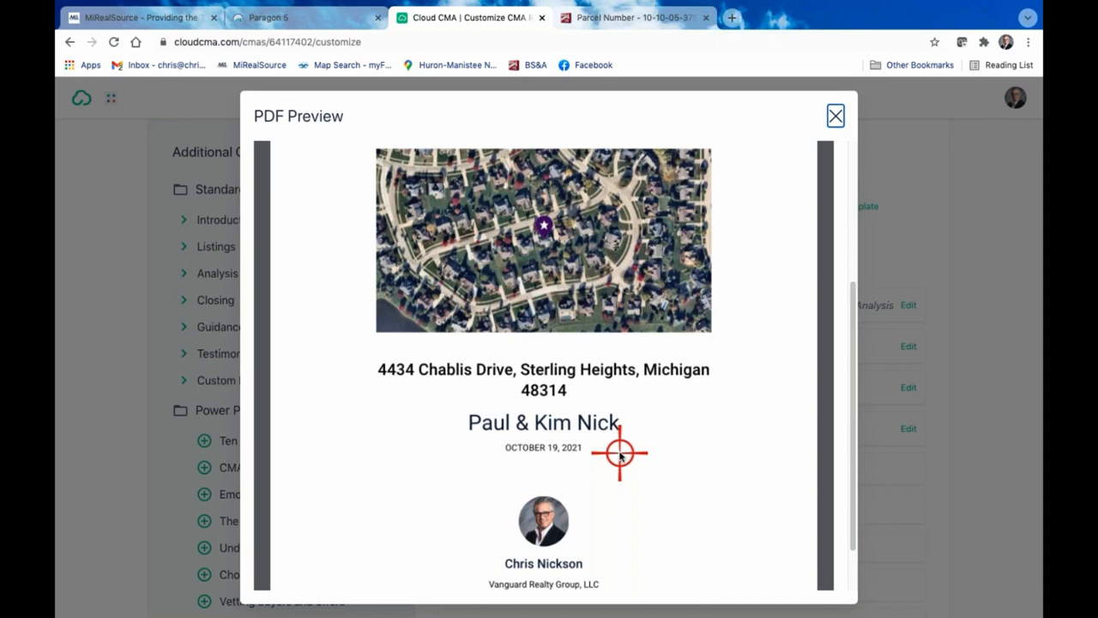
scroll(632, 453, down, 1)
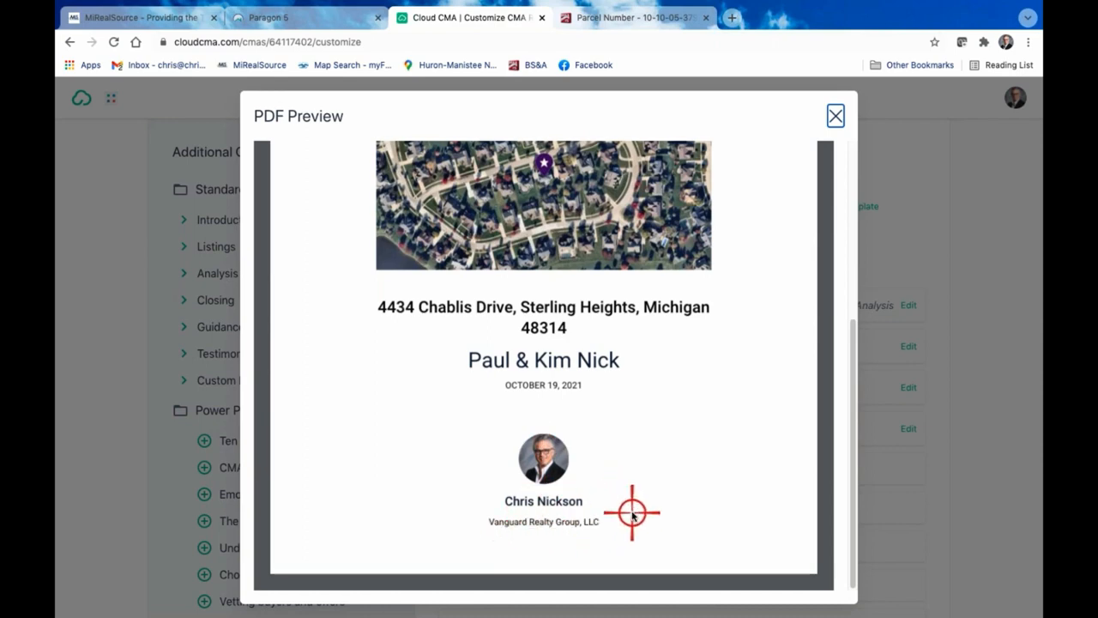
scroll(632, 515, up, 1)
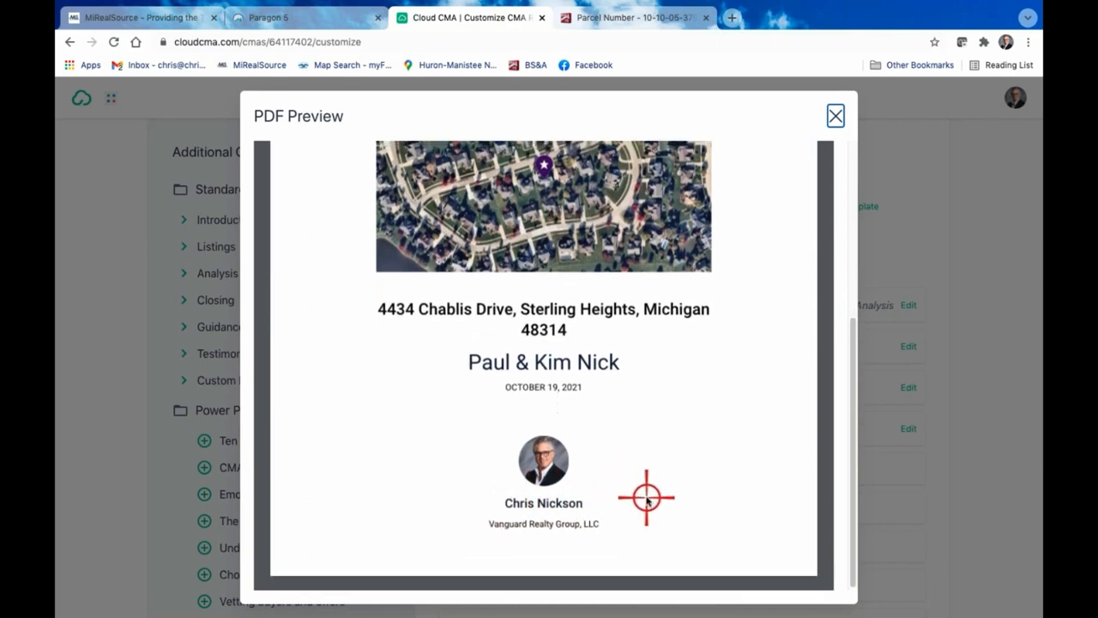
scroll(645, 497, up, 3)
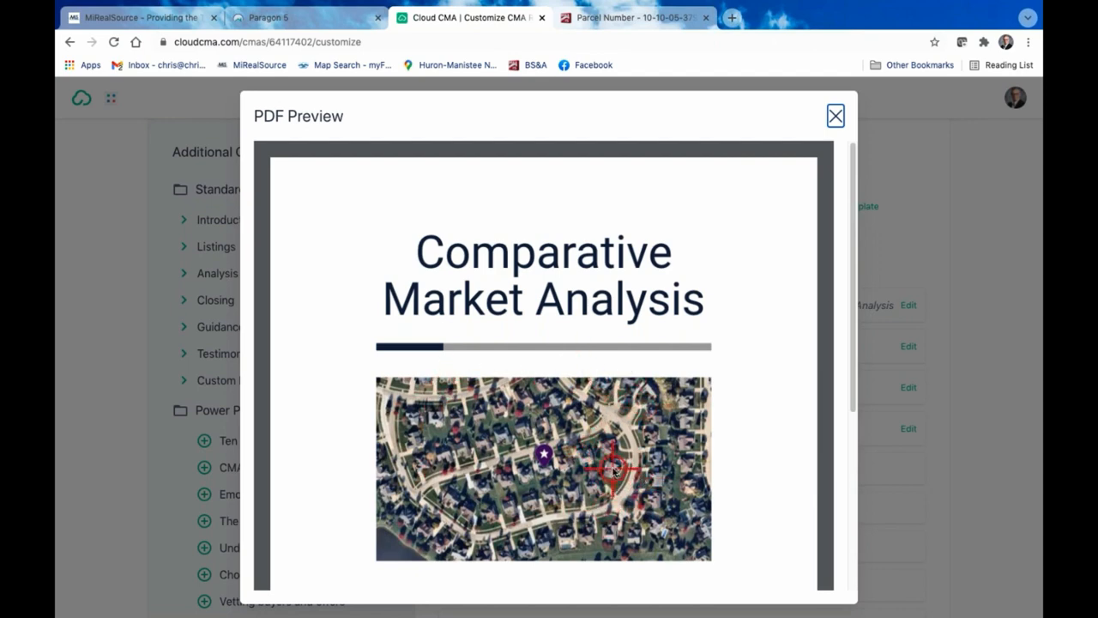
scroll(583, 463, down, 1)
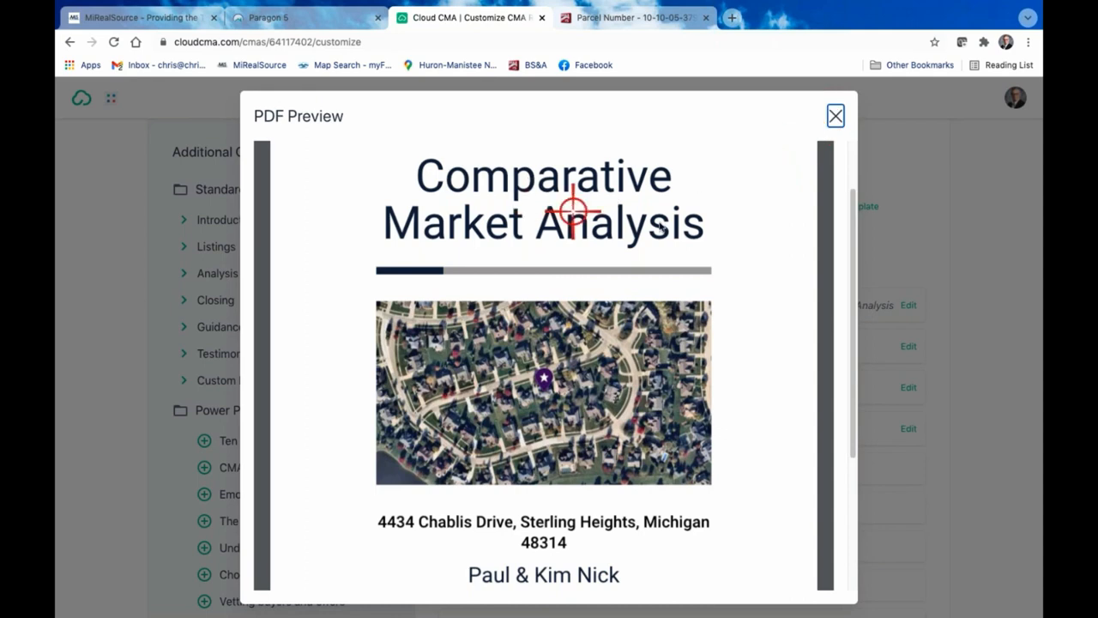
click(837, 116)
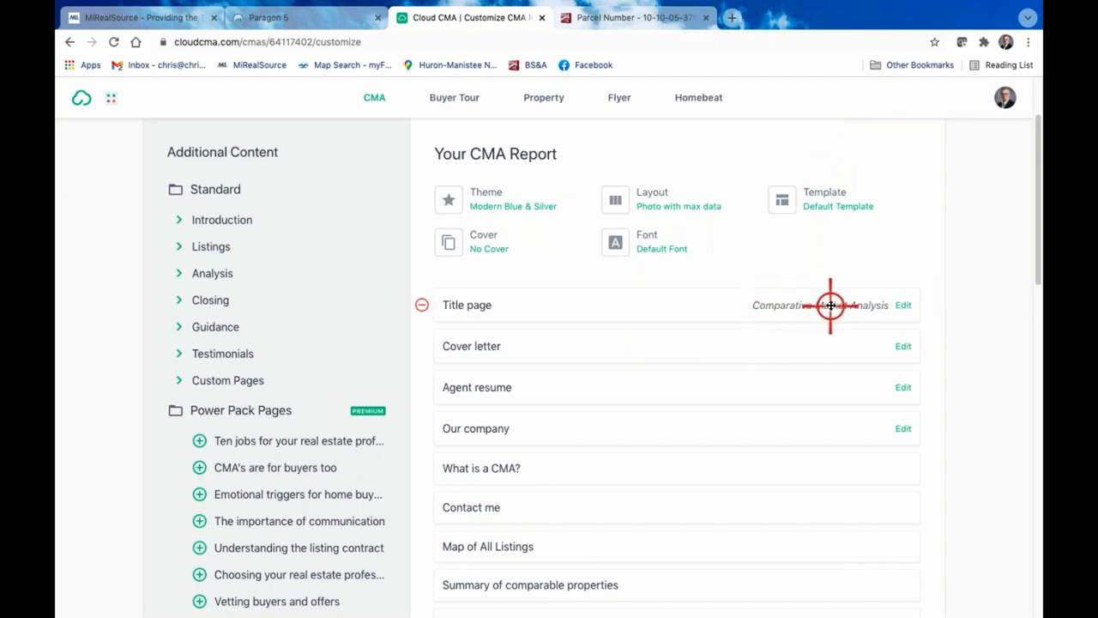
Open the title page's heading for editing and remove the Cover letter and Agent resume pages from the report
click(903, 306)
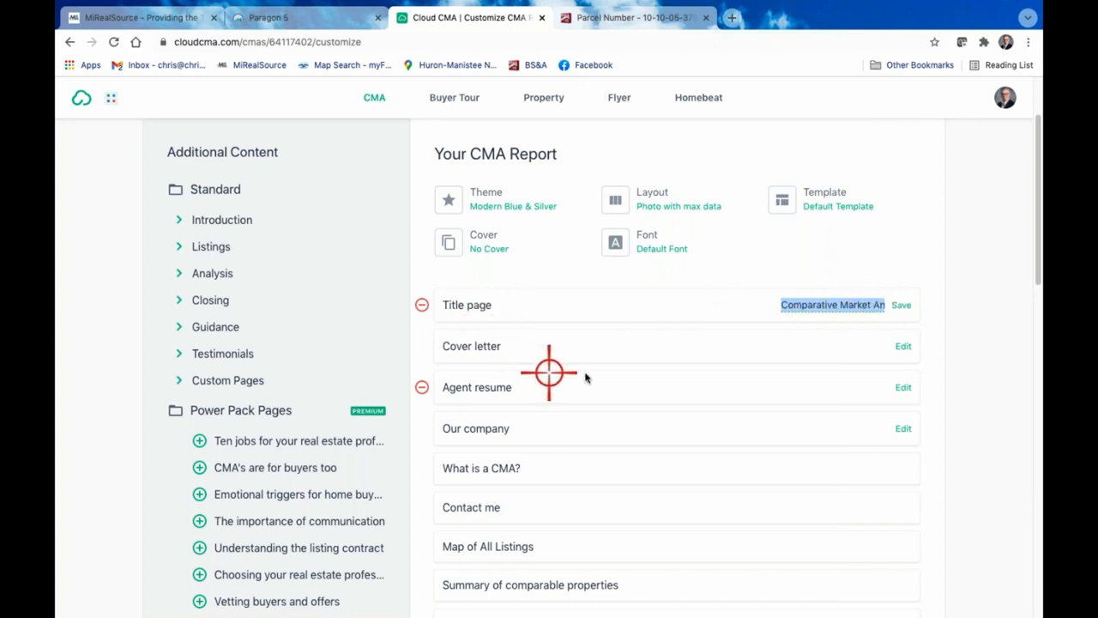
click(653, 354)
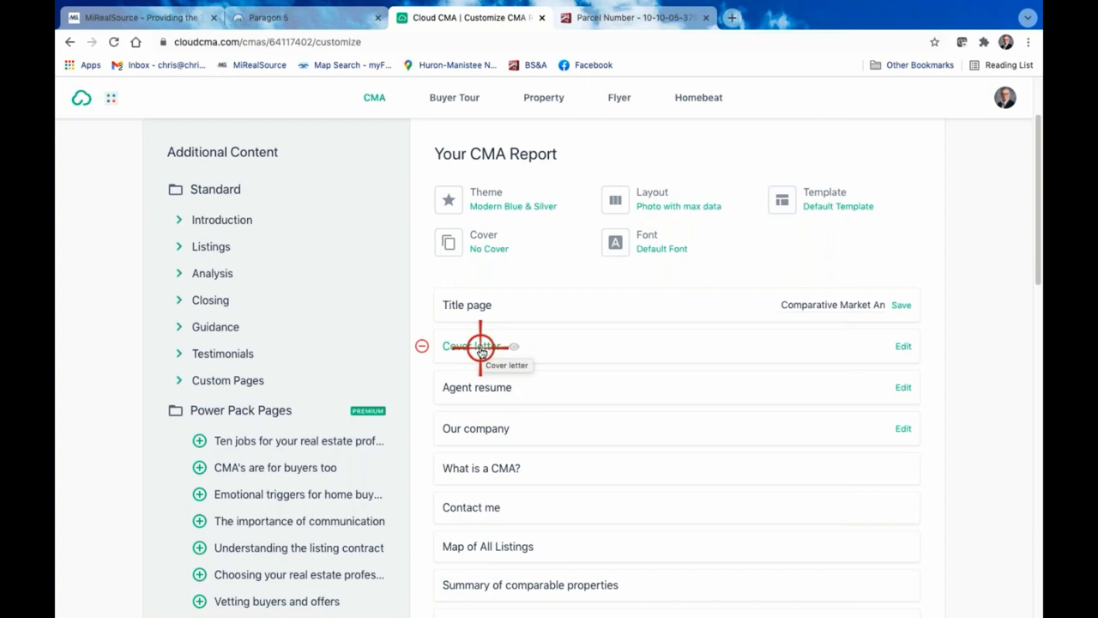
click(421, 346)
click(421, 346)
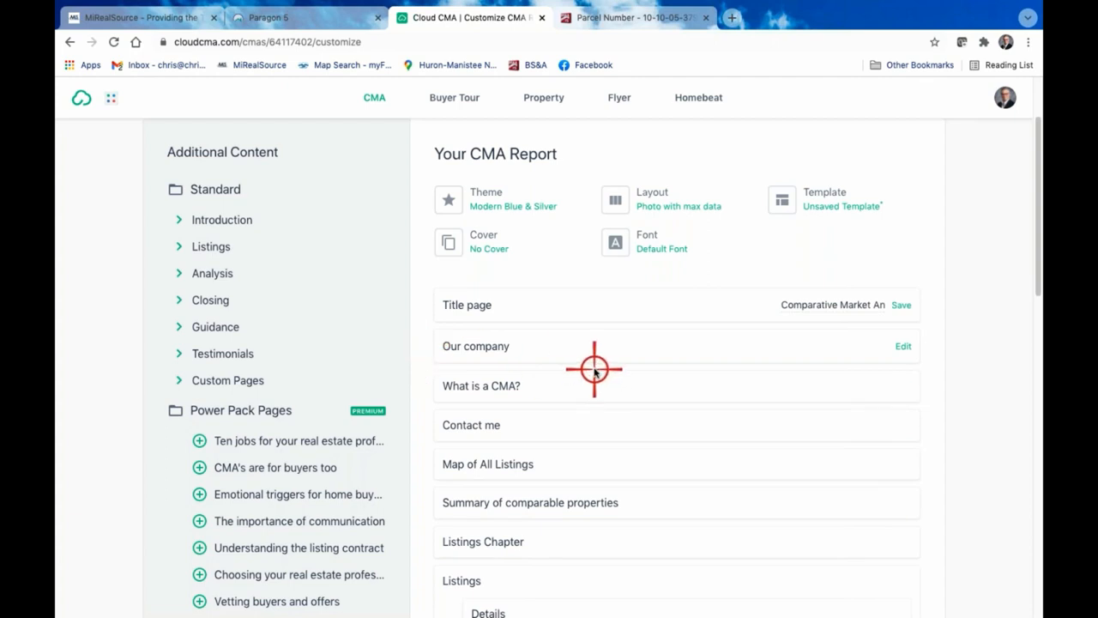
Preview the Our company page, then remove it from the report
click(490, 346)
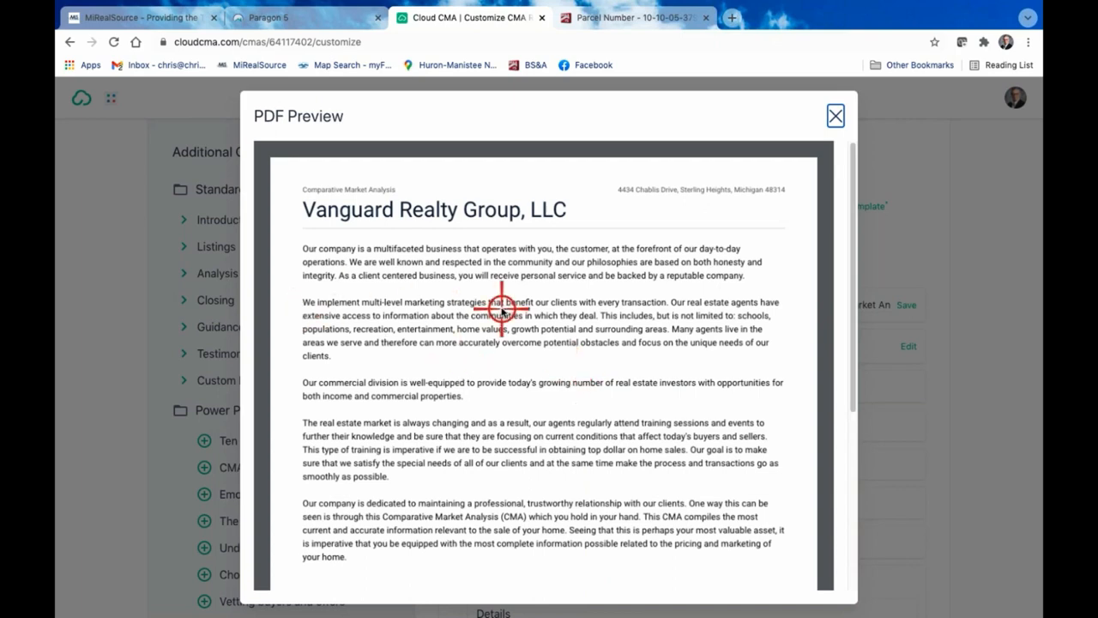
scroll(371, 282, down, 1)
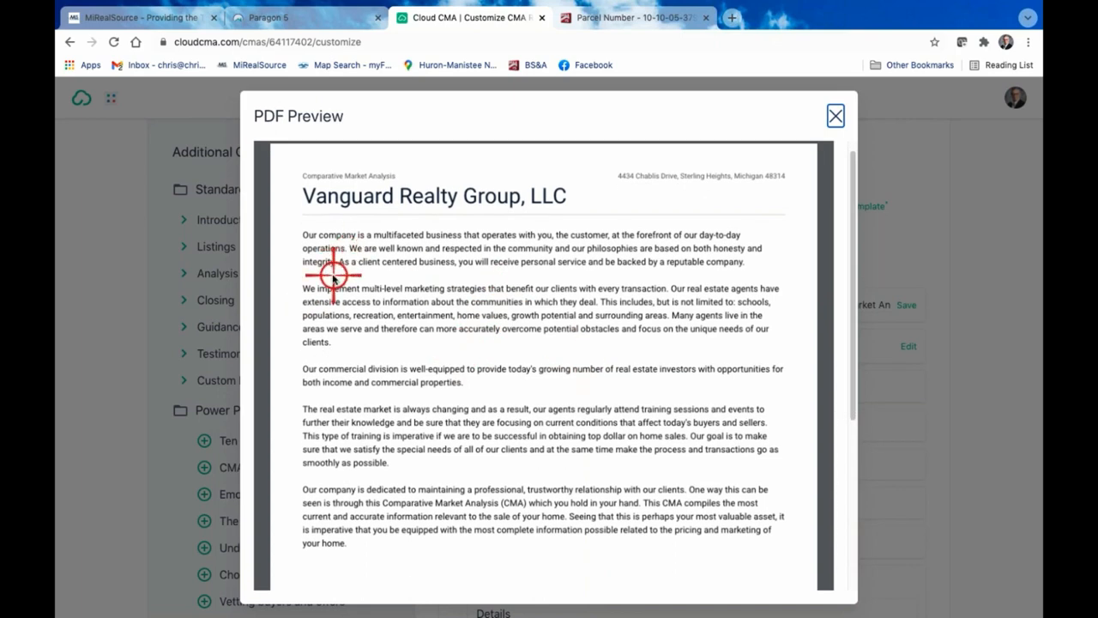
scroll(415, 387, down, 2)
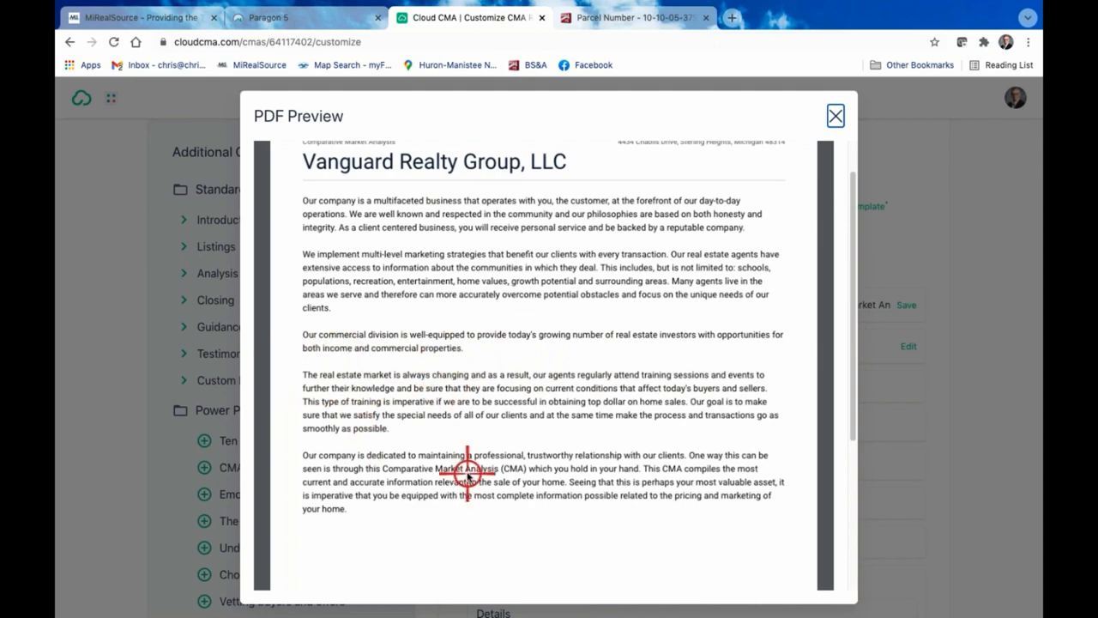
click(833, 112)
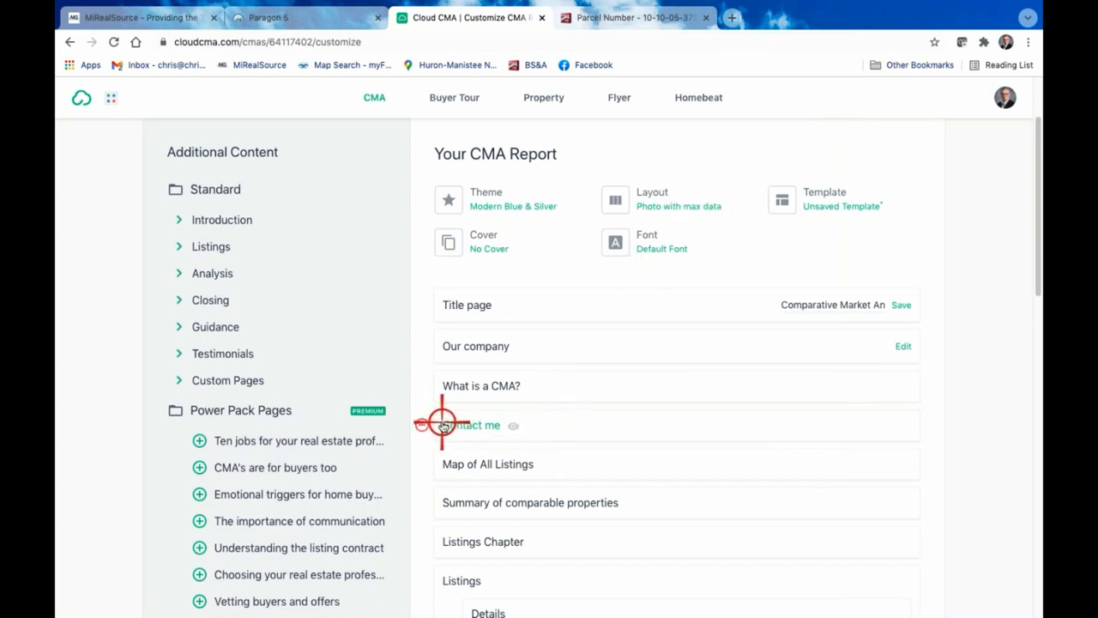
click(422, 344)
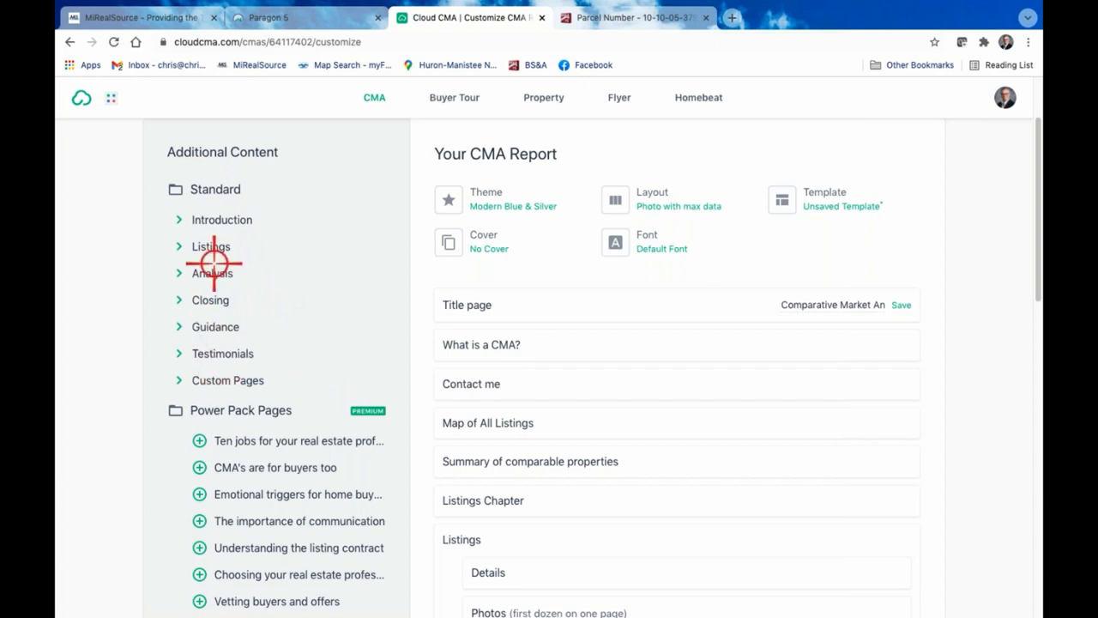
Preview the What is a CMA? page, read through its sections and close the preview
click(486, 346)
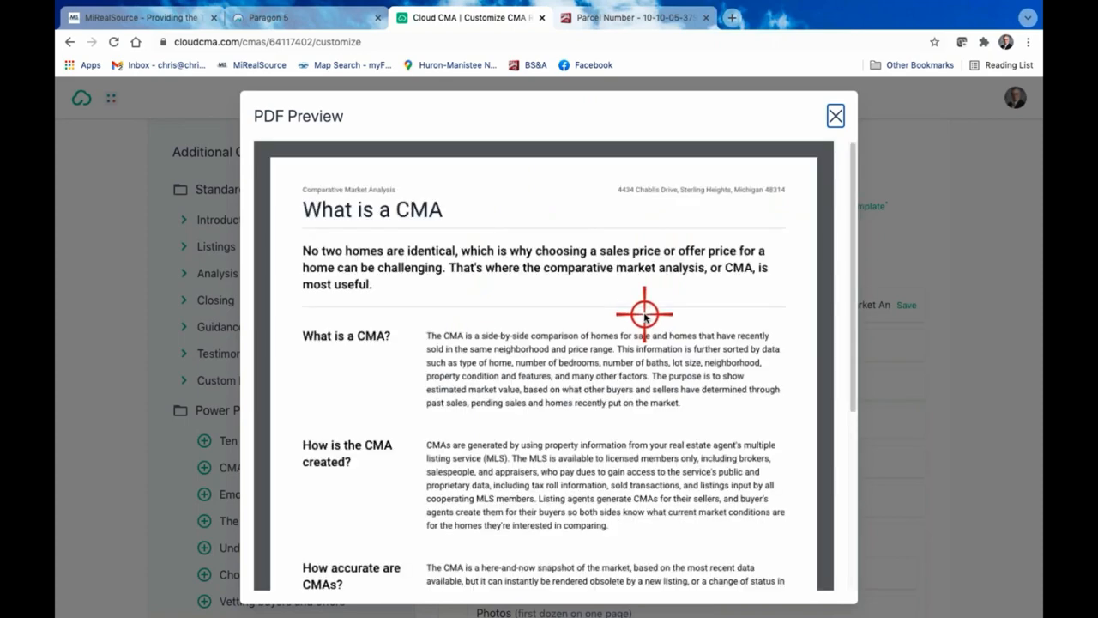
scroll(644, 315, down, 5)
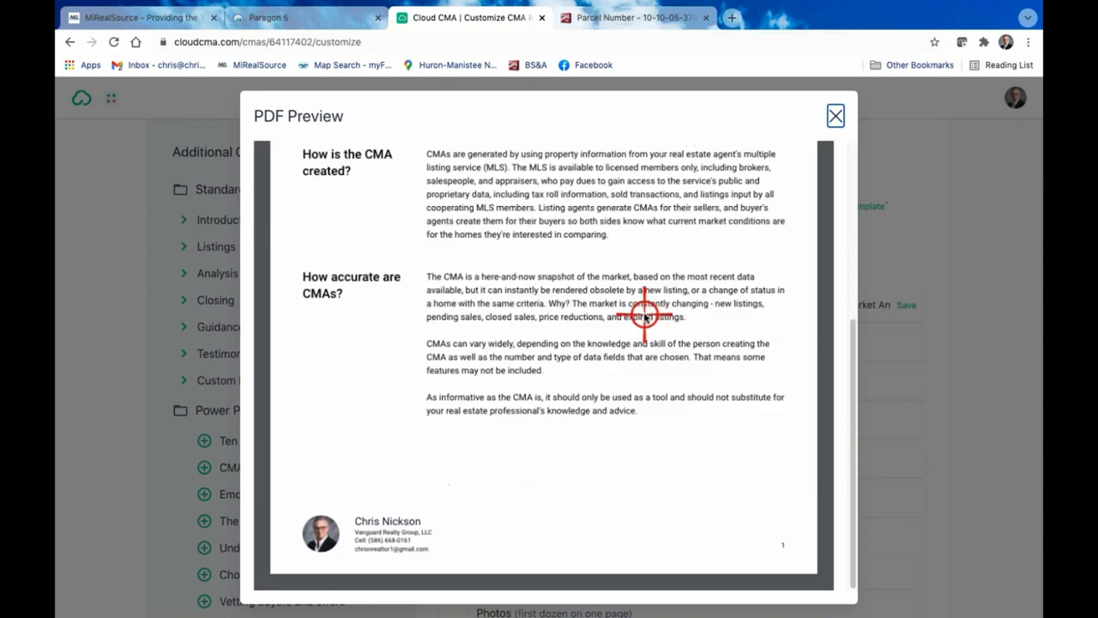
scroll(644, 315, up, 5)
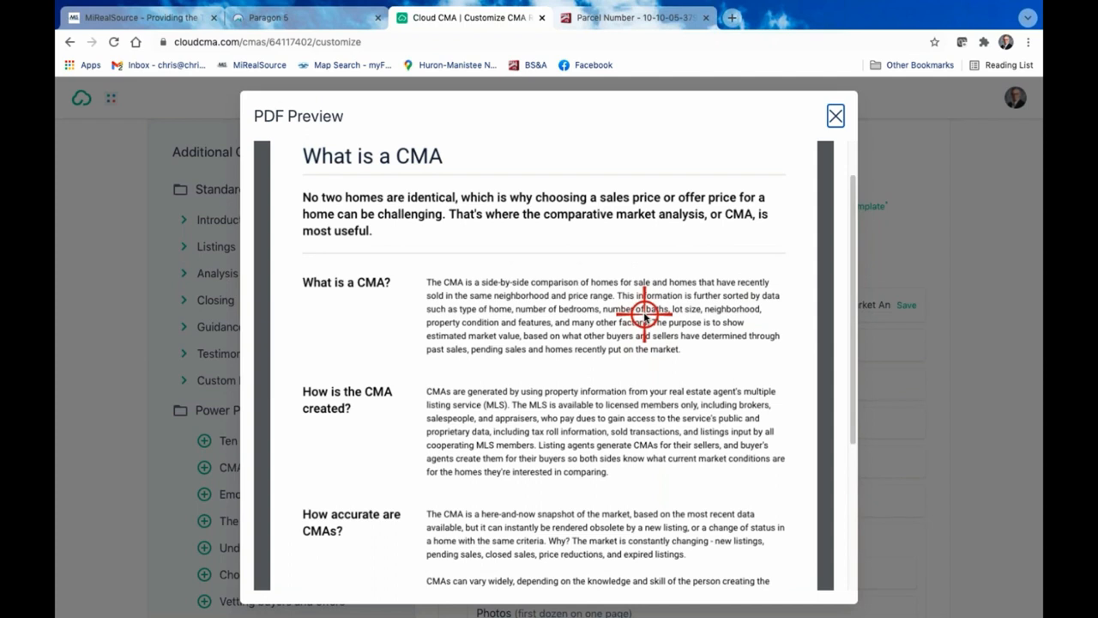
scroll(645, 315, down, 2)
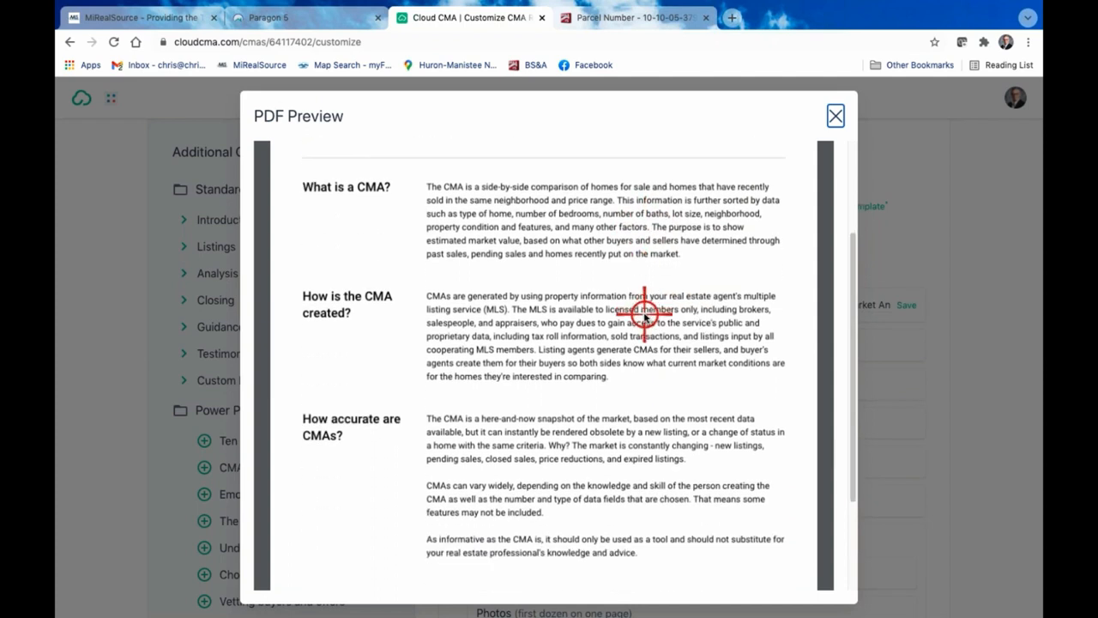
scroll(644, 316, up, 3)
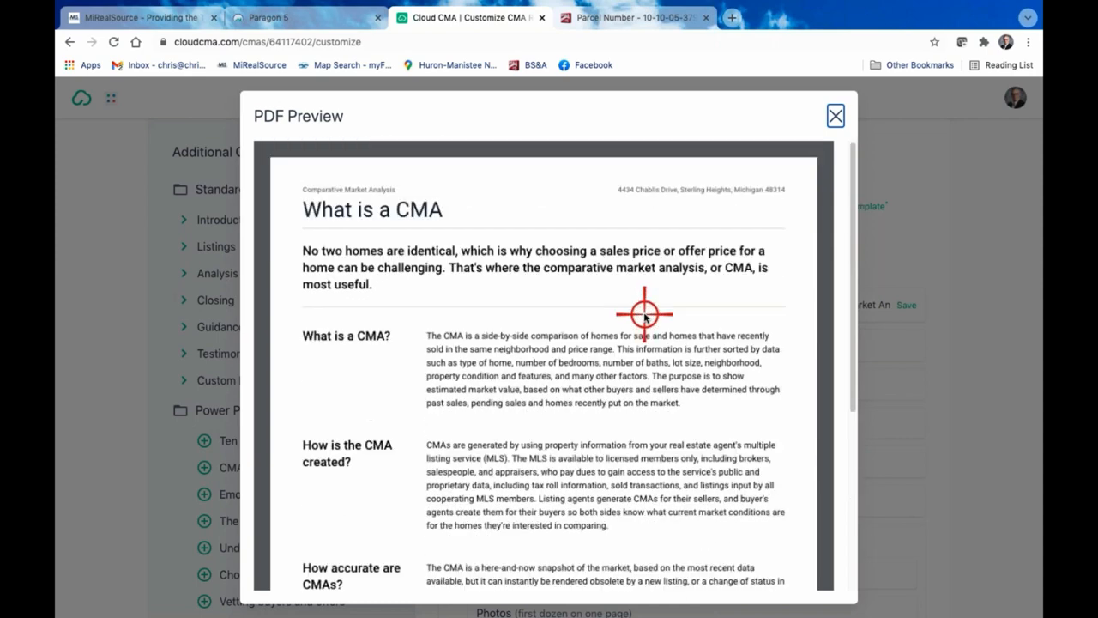
click(836, 117)
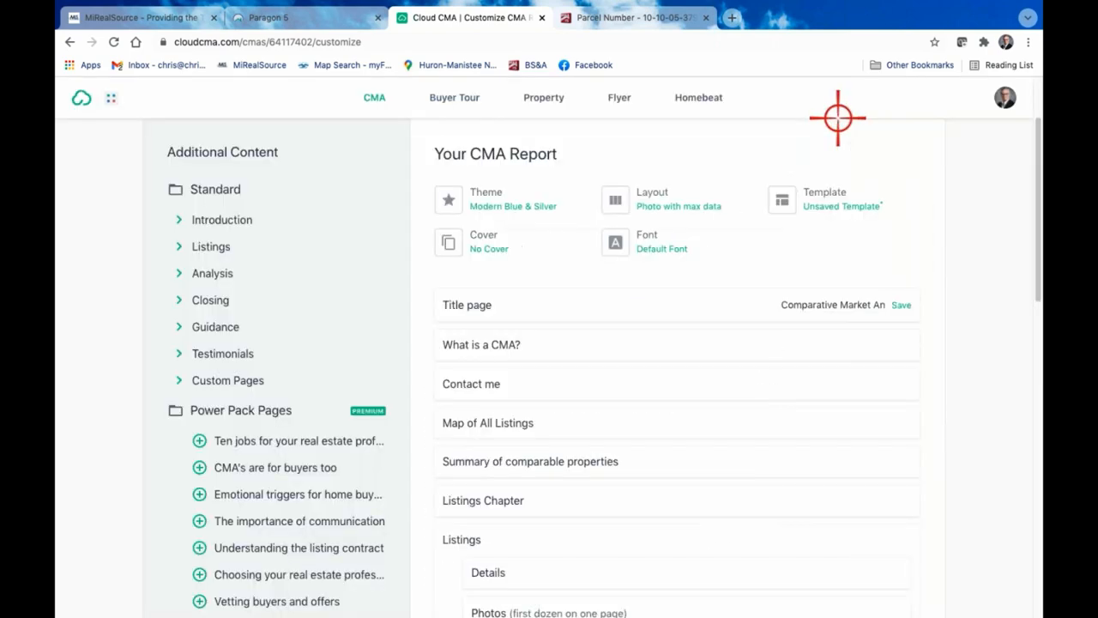
Expand the Introduction group of additional content, then preview the Contact me page and close the preview
click(180, 222)
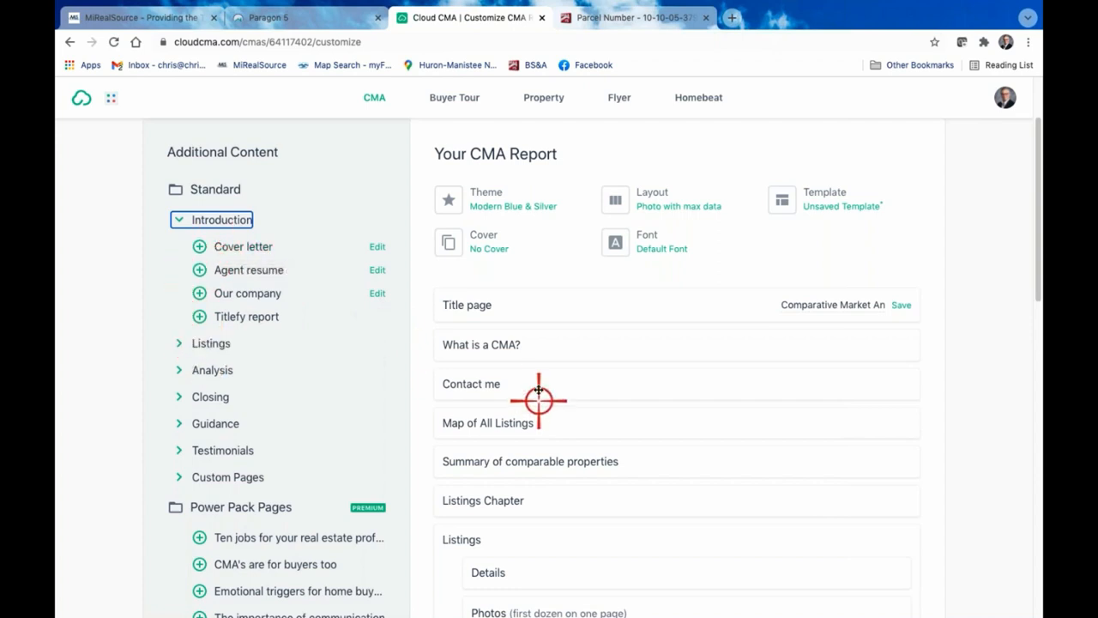
click(477, 383)
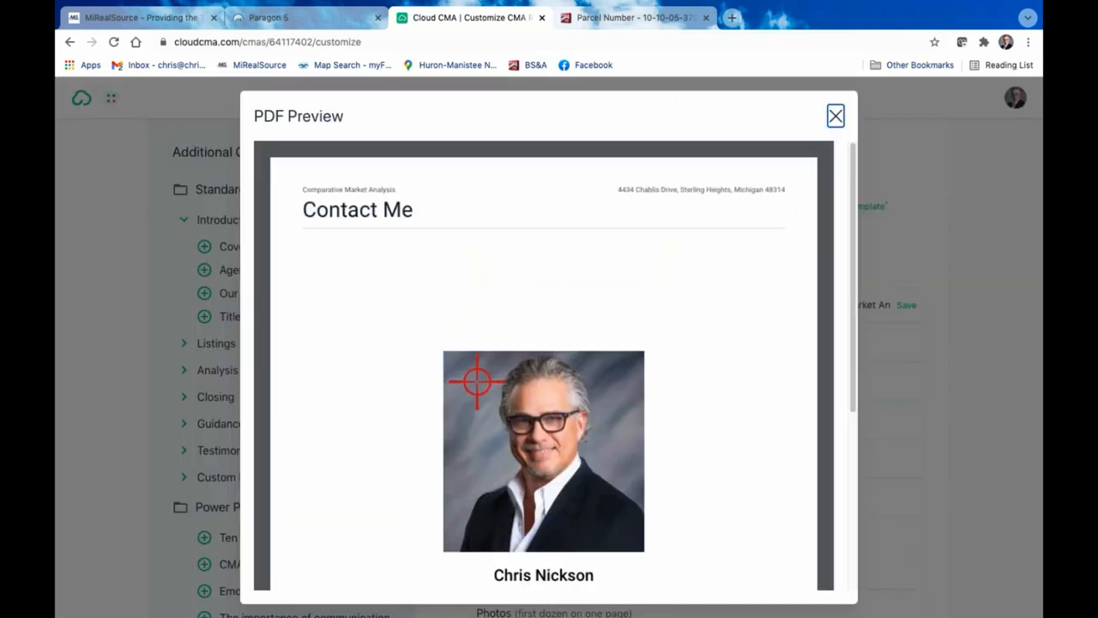
scroll(477, 383, down, 2)
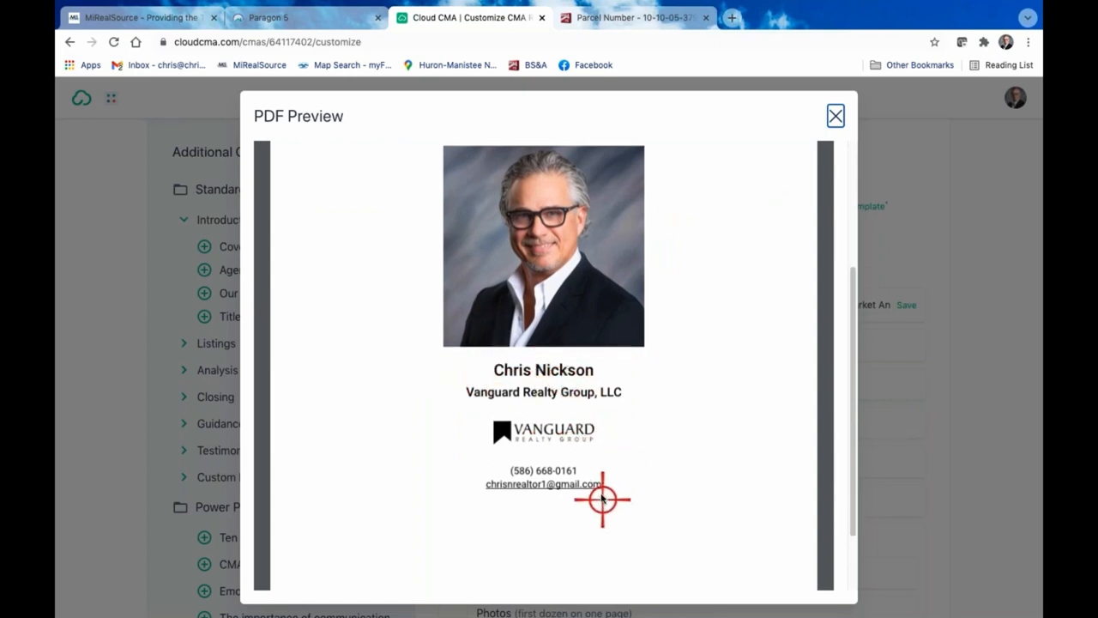
scroll(601, 495, down, 2)
scroll(602, 495, up, 5)
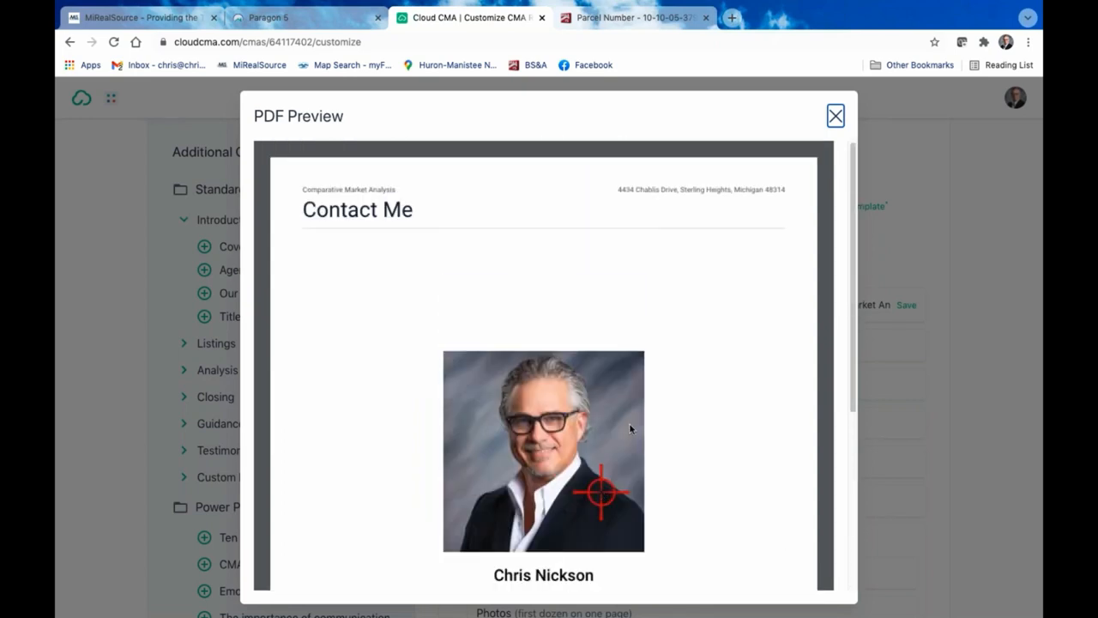
click(834, 118)
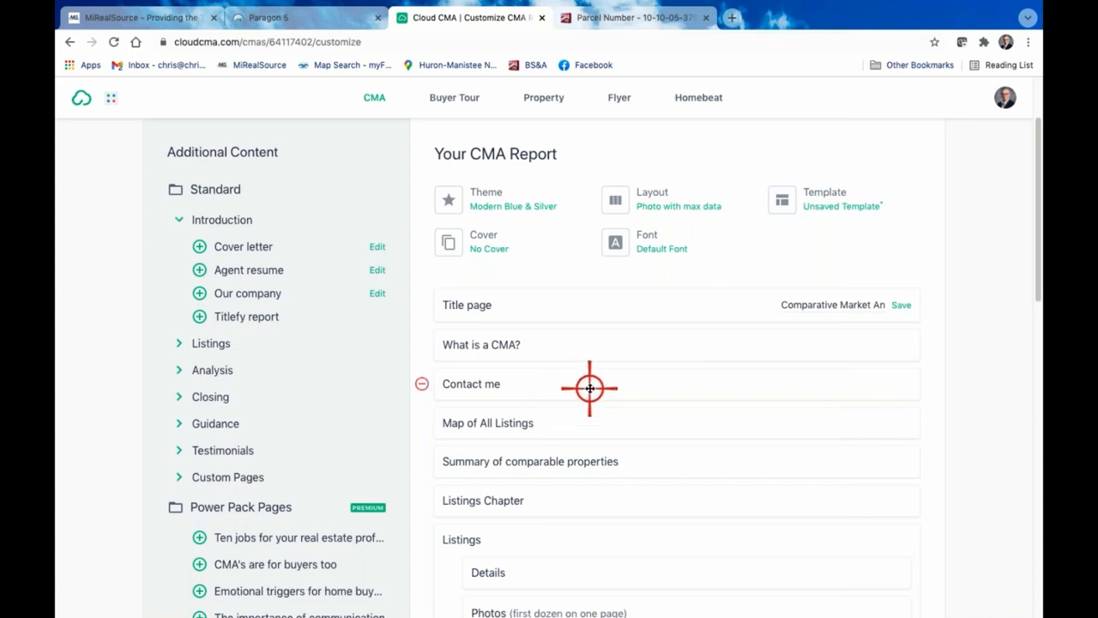
Expand the Listings group of additional content, then preview the Map of All Listings page, review its map and property table, and close it
scroll(588, 386, down, 2)
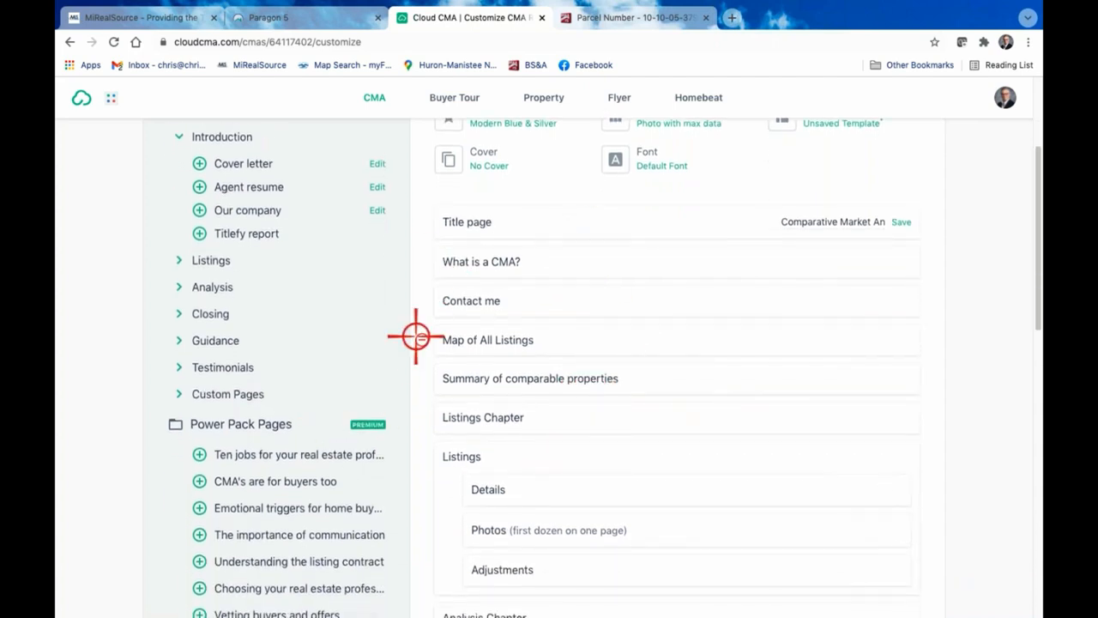
click(180, 260)
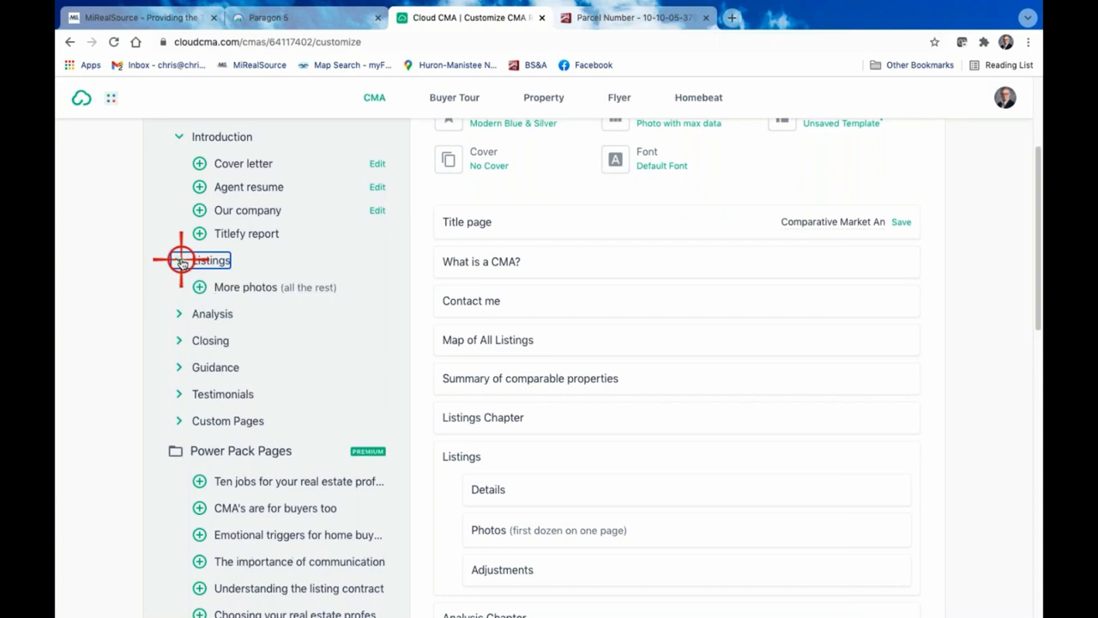
click(525, 342)
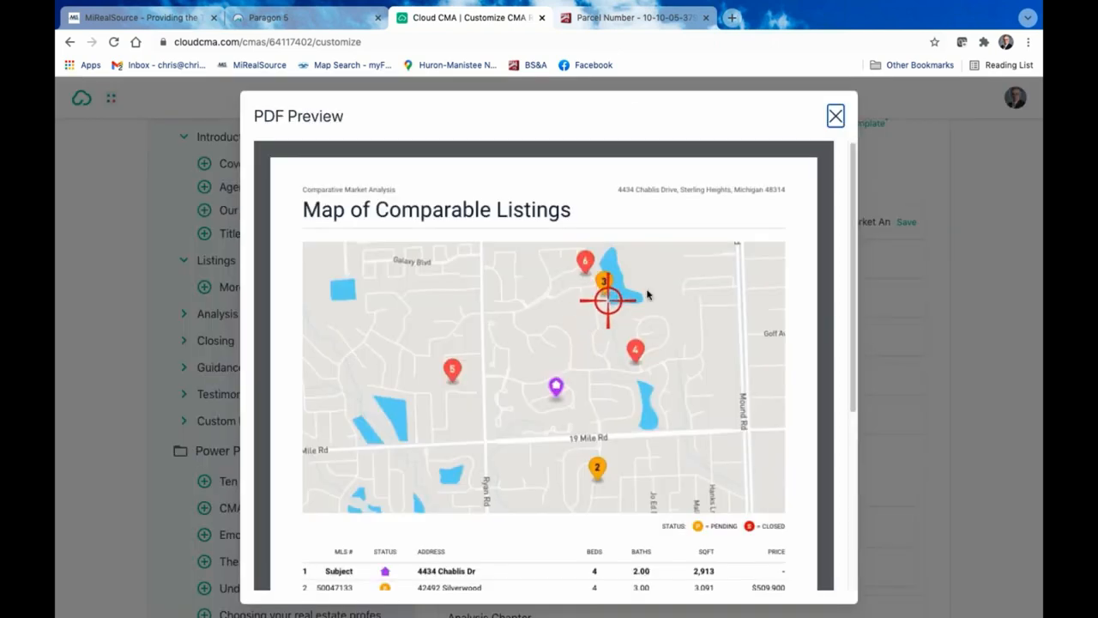
scroll(844, 272, down, 3)
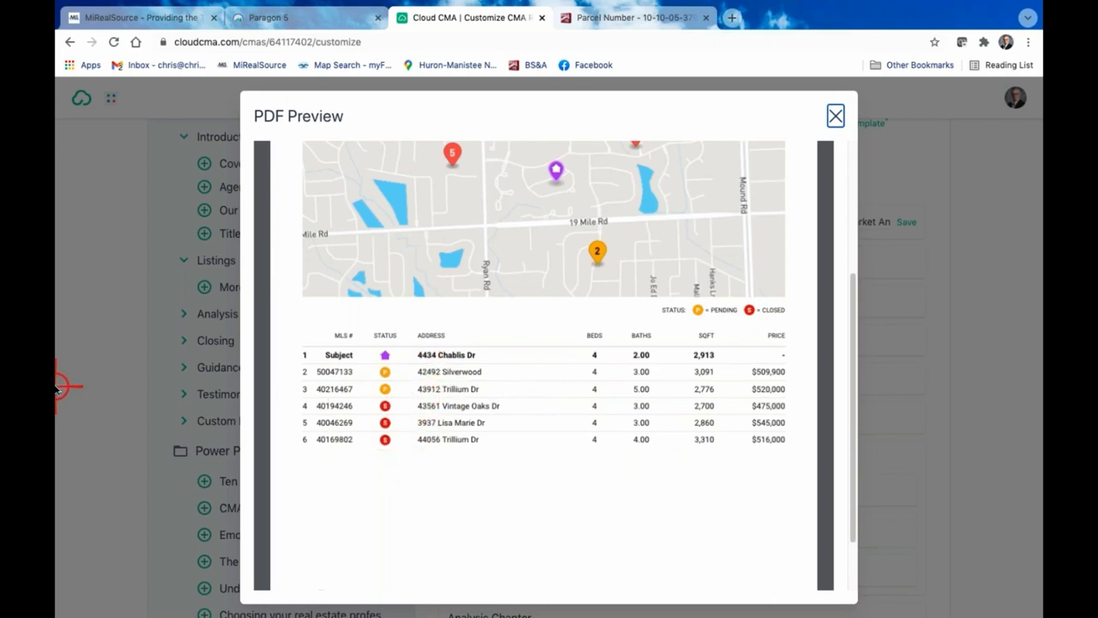
scroll(485, 414, up, 3)
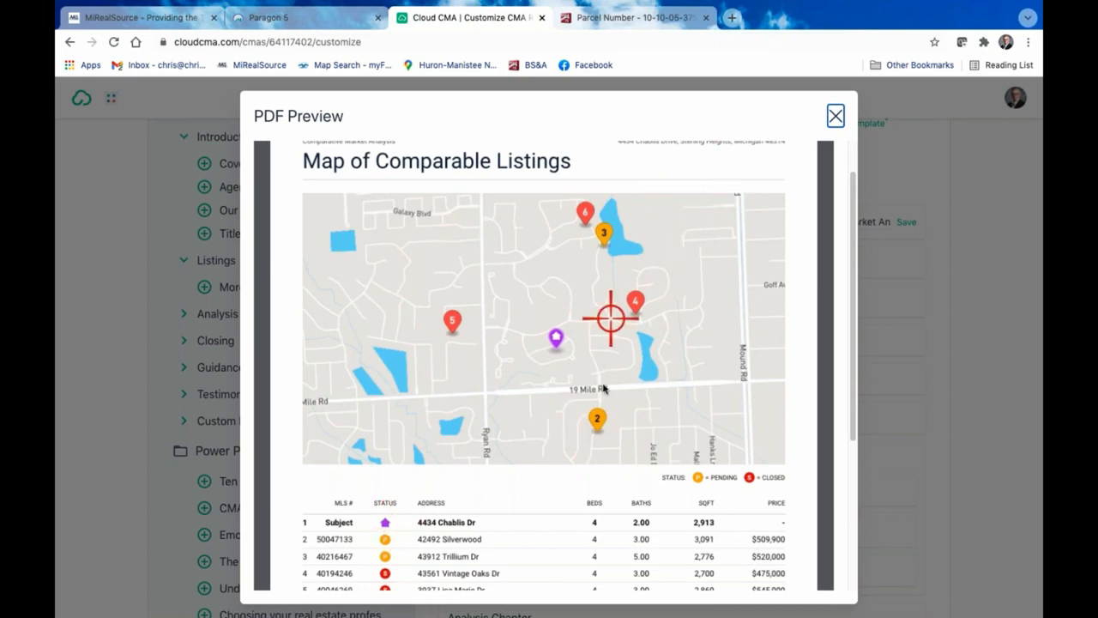
click(833, 116)
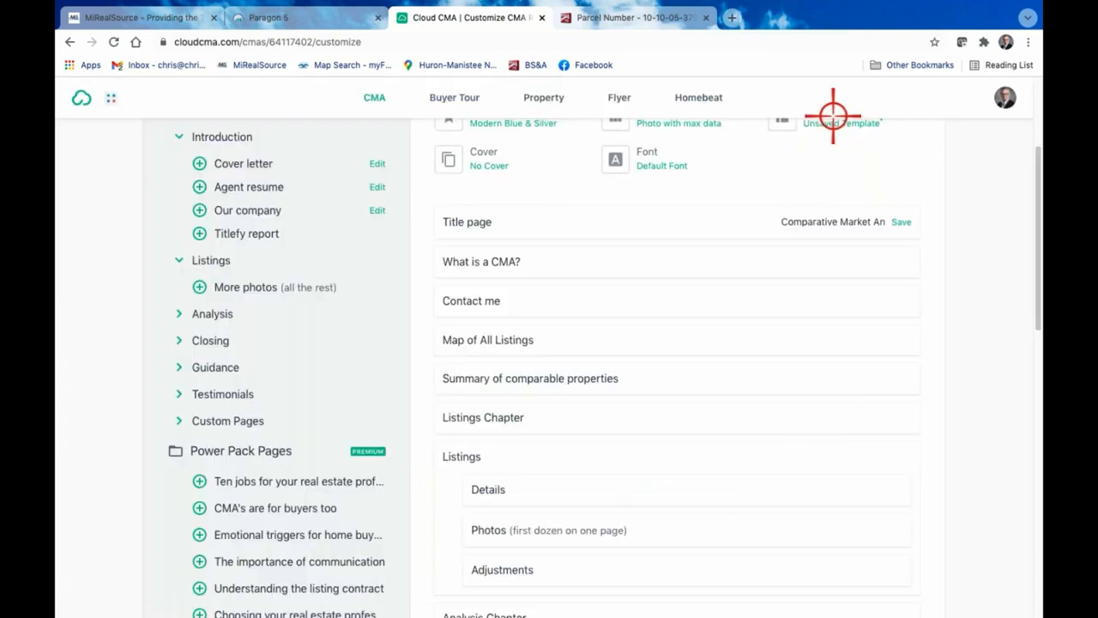
Preview the Summary of comparable properties page, look over the pending and sold listings, and close the preview
click(518, 378)
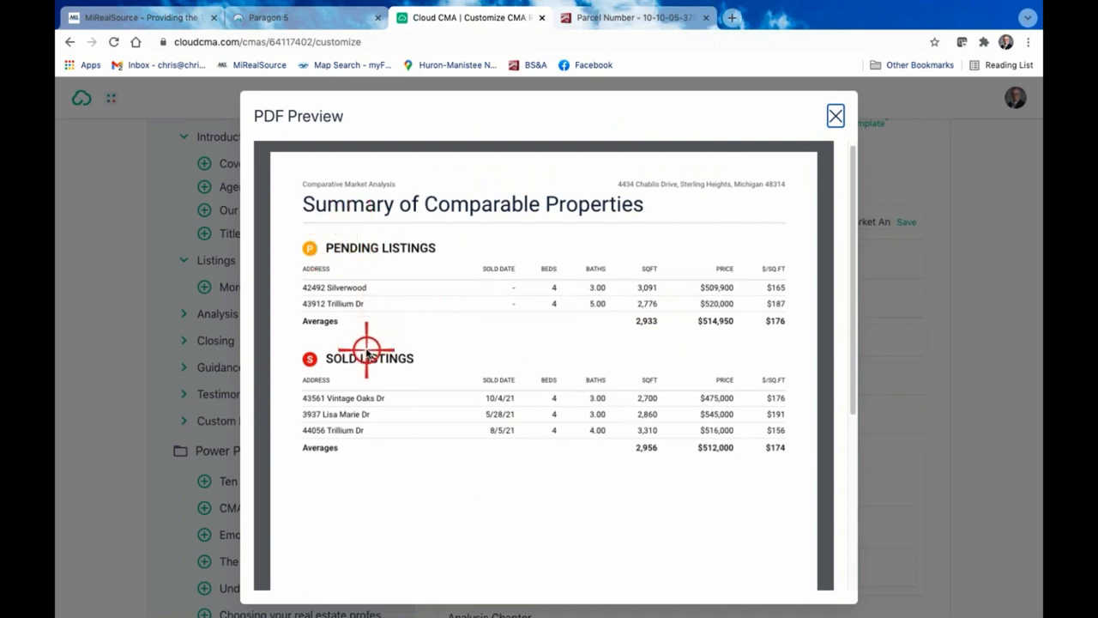
scroll(725, 373, down, 5)
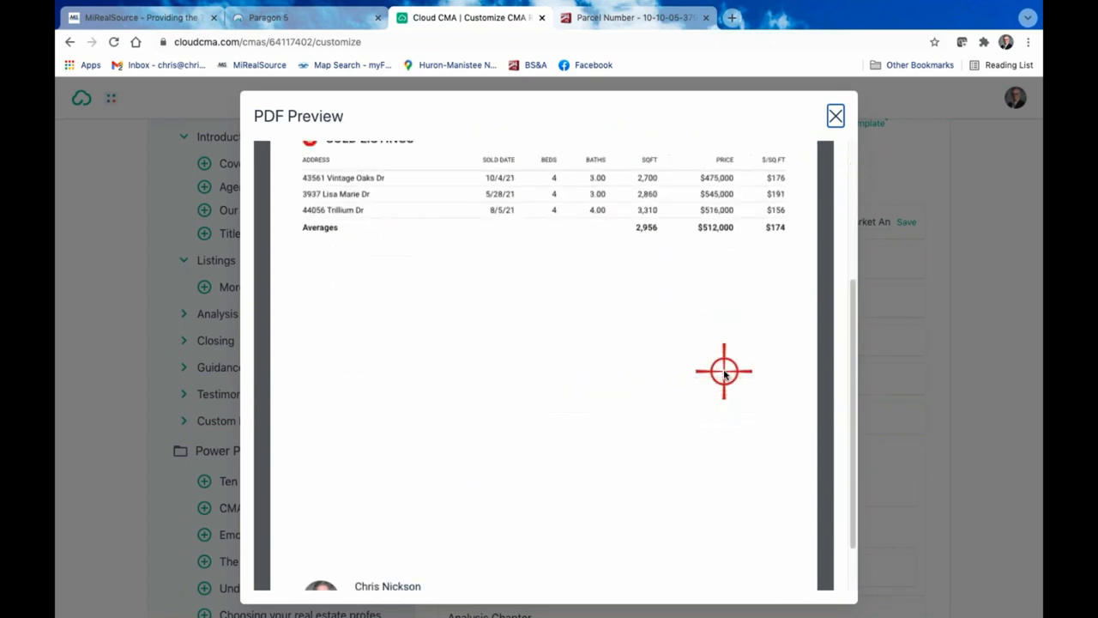
scroll(723, 370, up, 5)
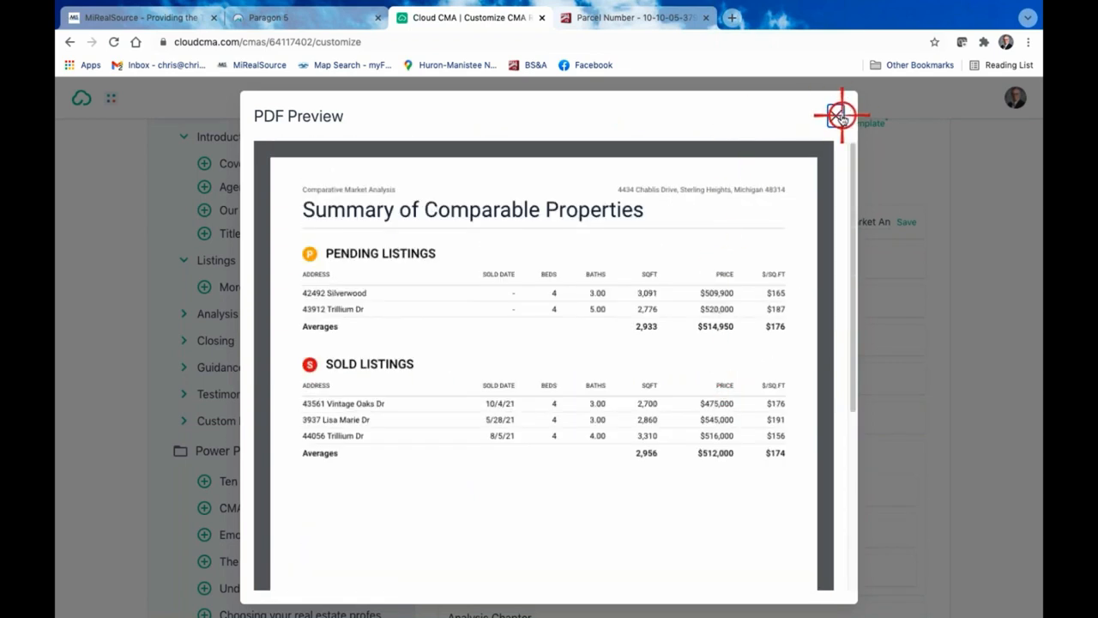
click(836, 116)
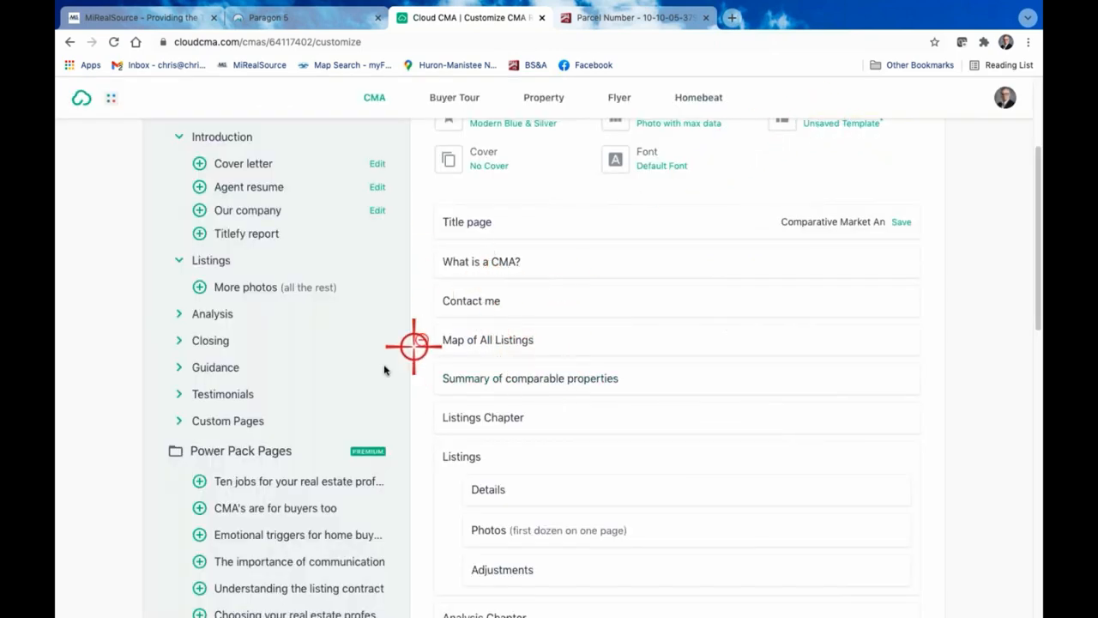
Preview the Listings Chapter page, then remove it from the report
click(471, 418)
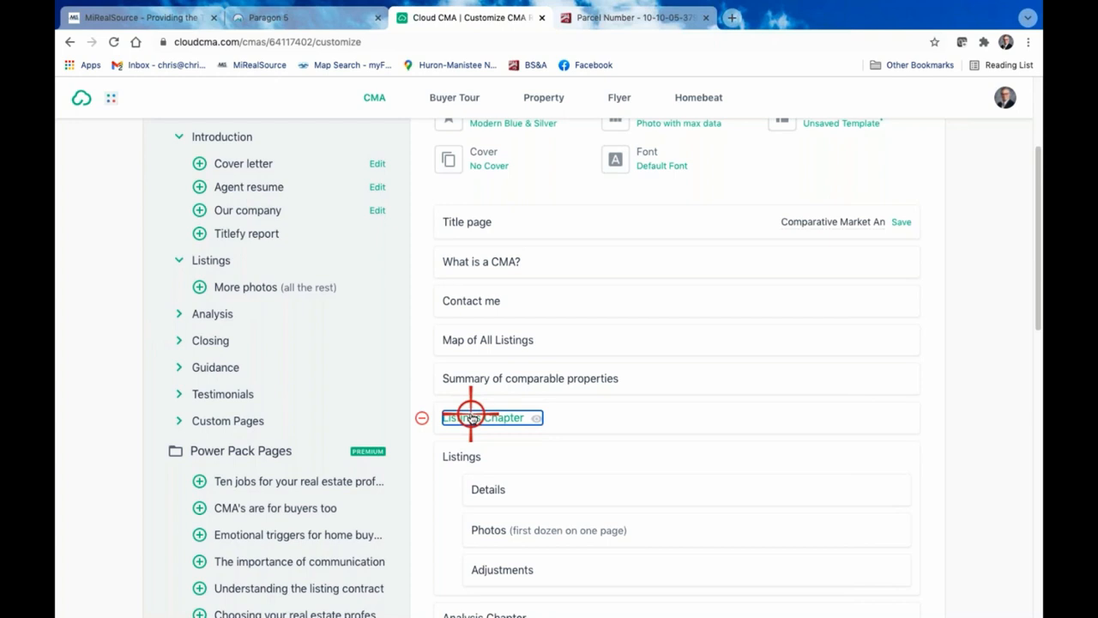
click(471, 418)
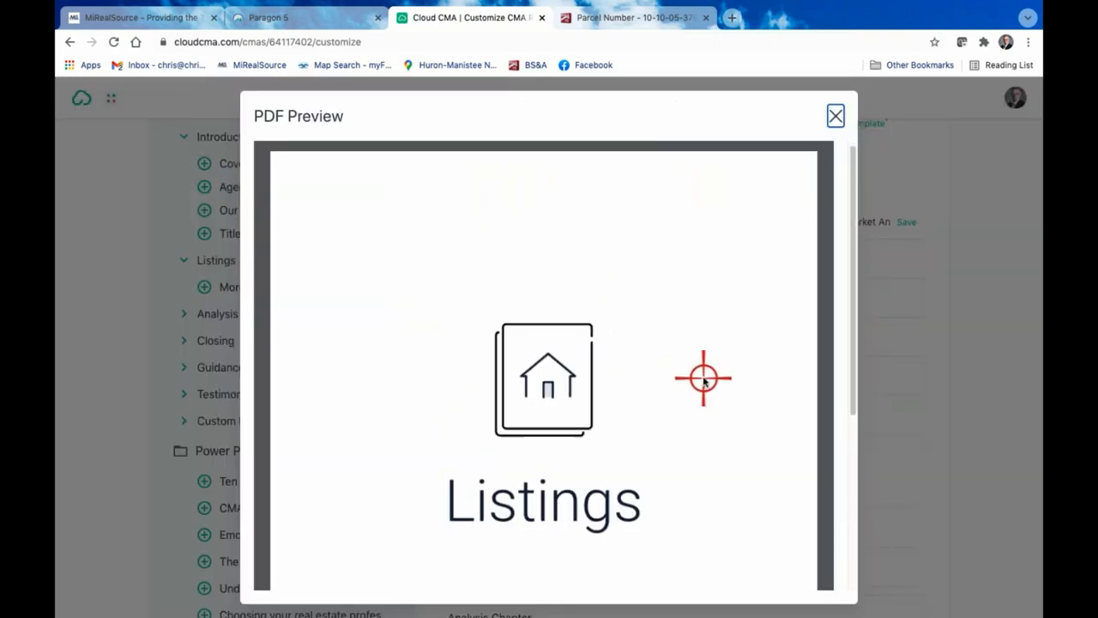
scroll(549, 344, down, 3)
scroll(599, 300, up, 3)
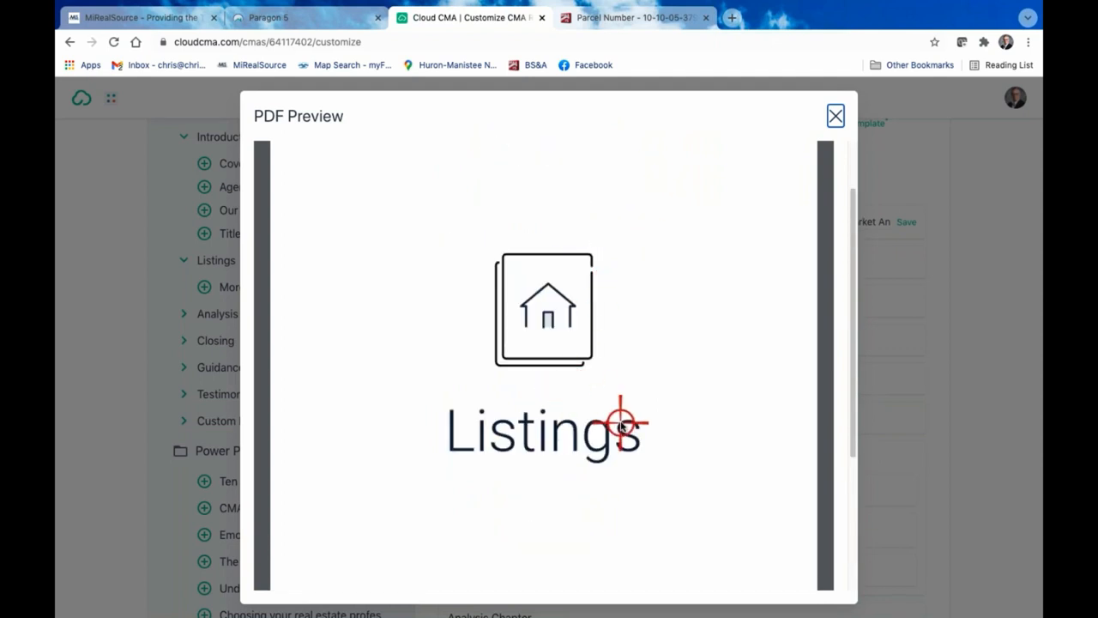
scroll(621, 422, down, 3)
scroll(646, 386, up, 4)
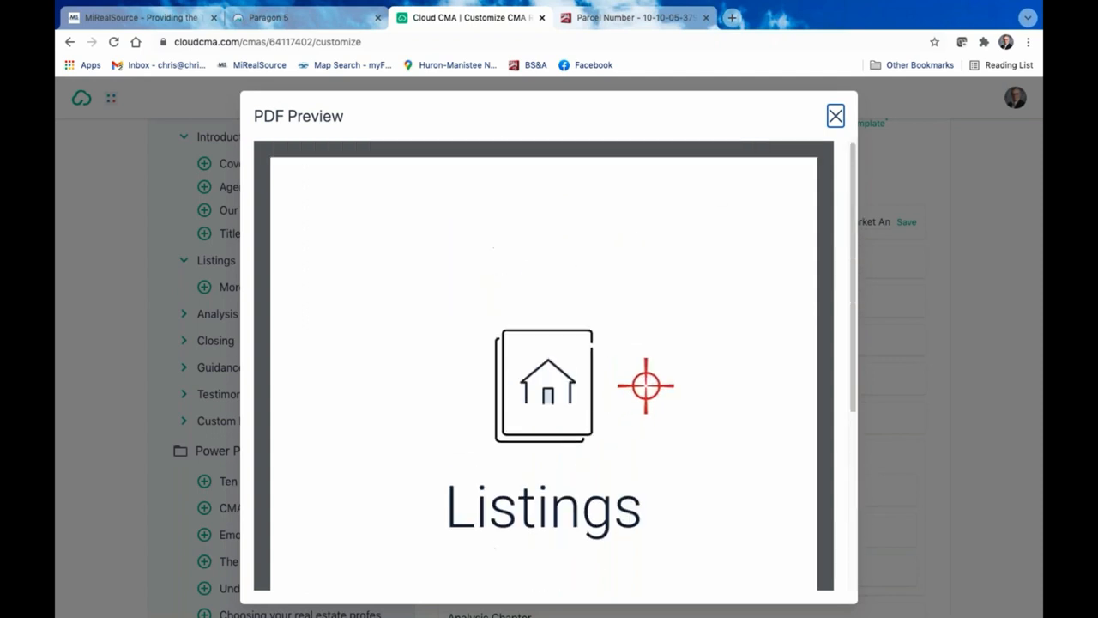
click(834, 115)
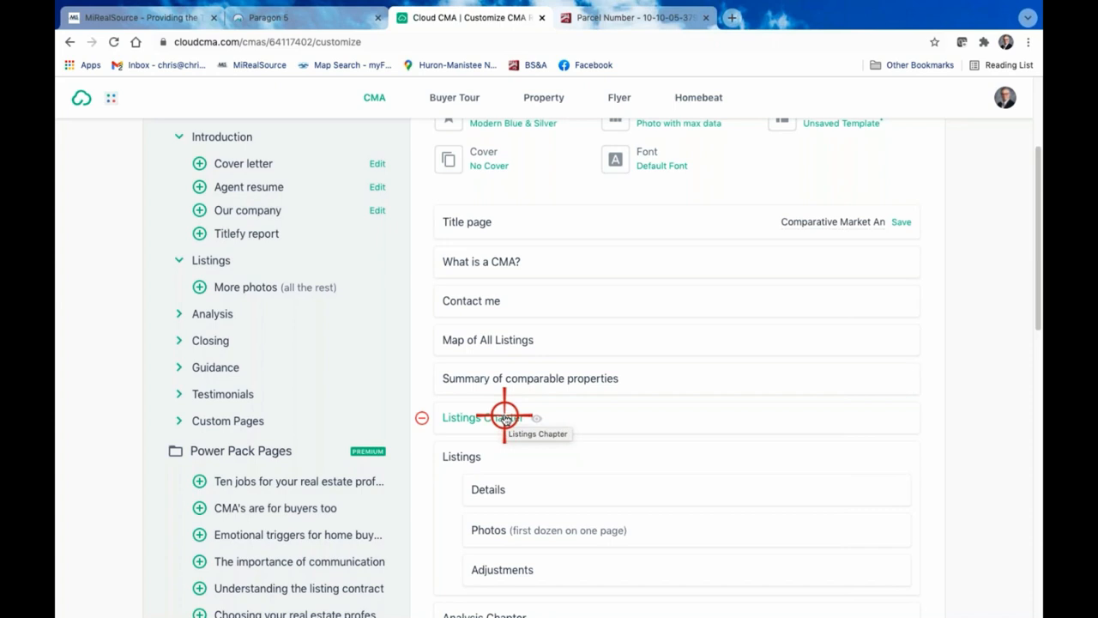
click(421, 416)
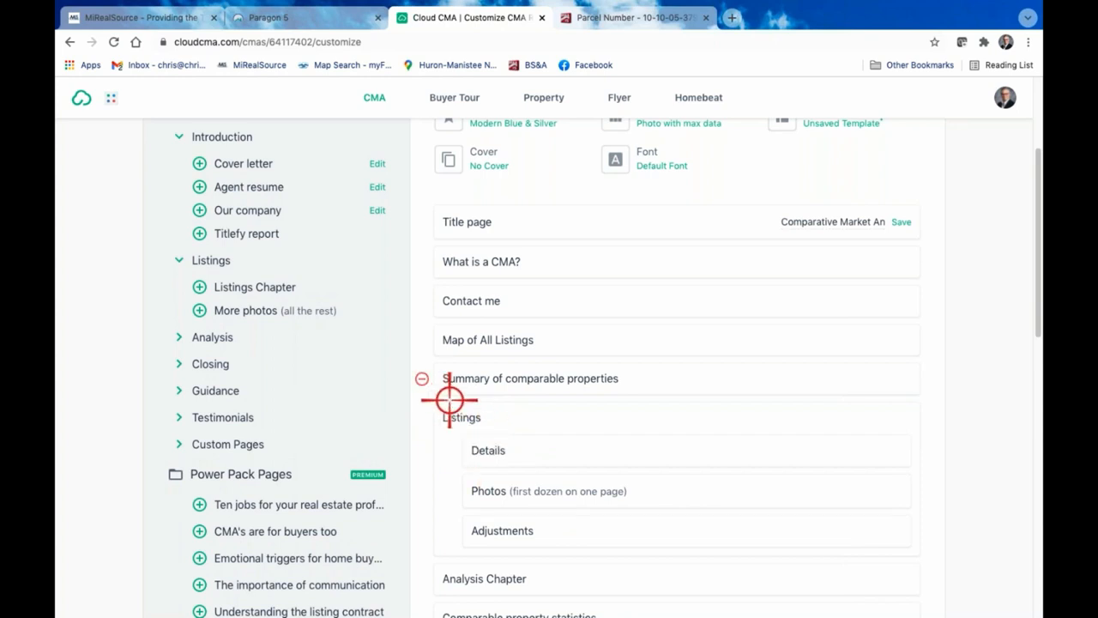
Preview the Details page under Listings, read through the comparable home's features, details and remarks, and close the preview
click(488, 451)
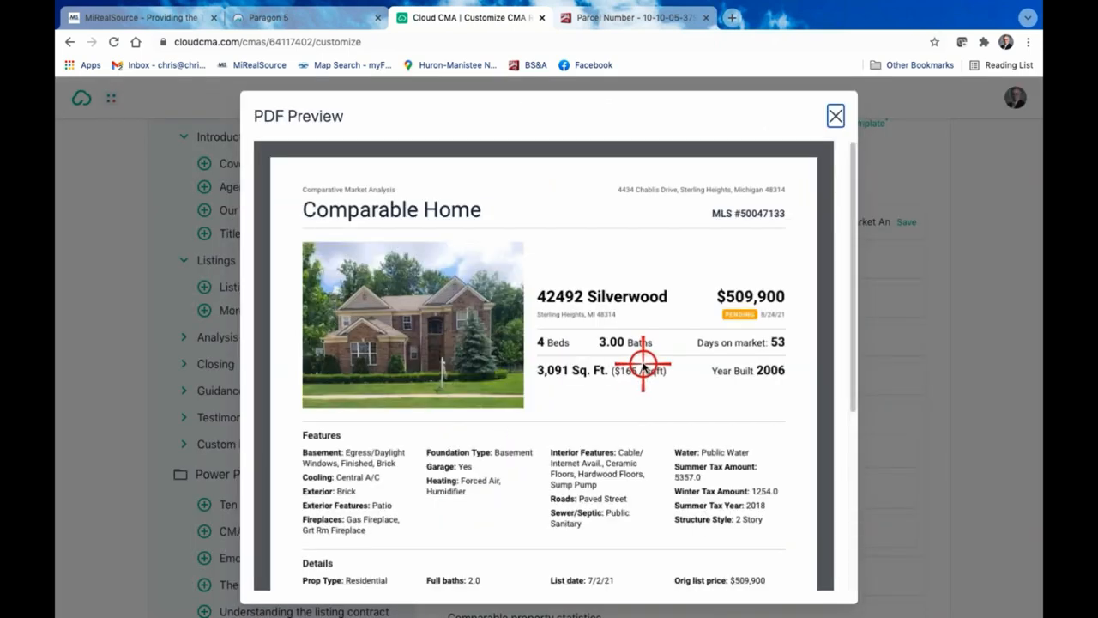
scroll(641, 369, down, 1)
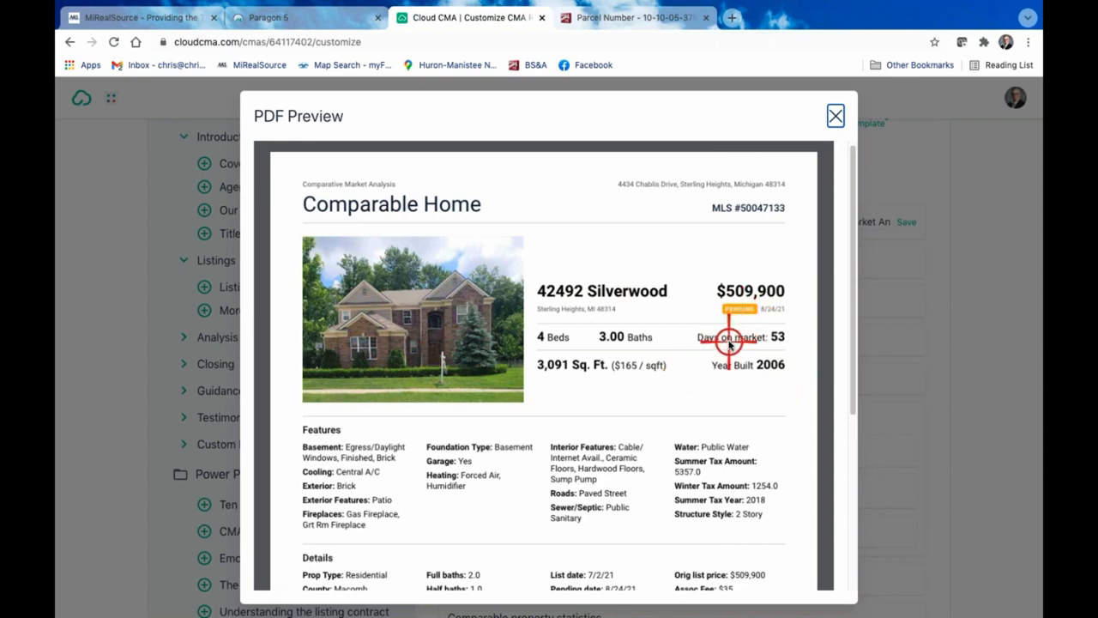
scroll(727, 337, down, 3)
scroll(729, 341, down, 2)
scroll(728, 340, up, 5)
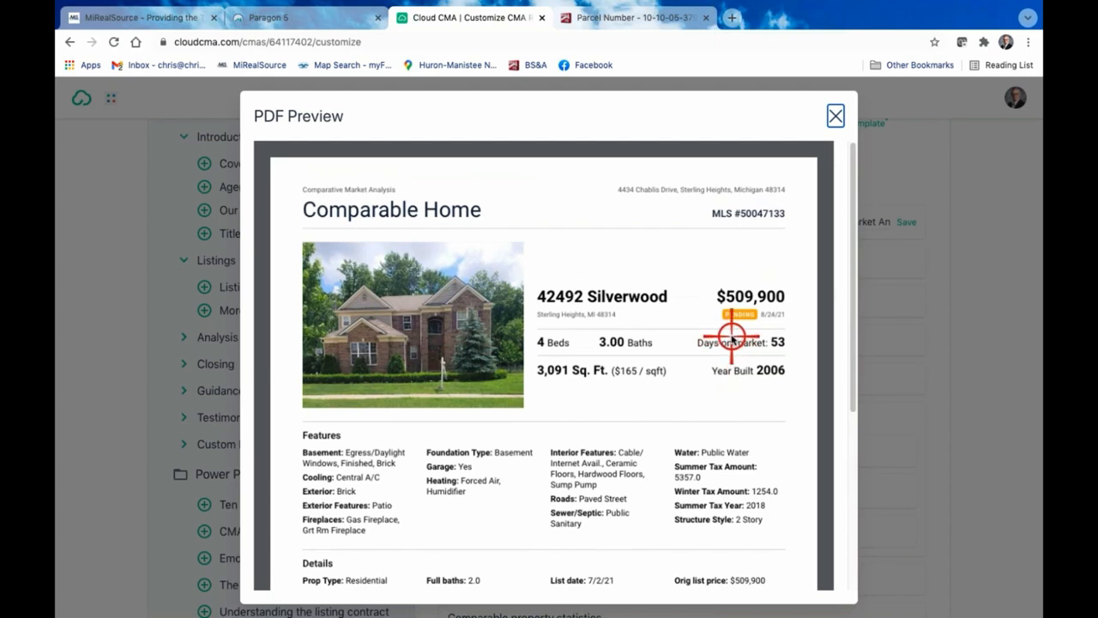
scroll(728, 345, down, 5)
scroll(531, 401, up, 5)
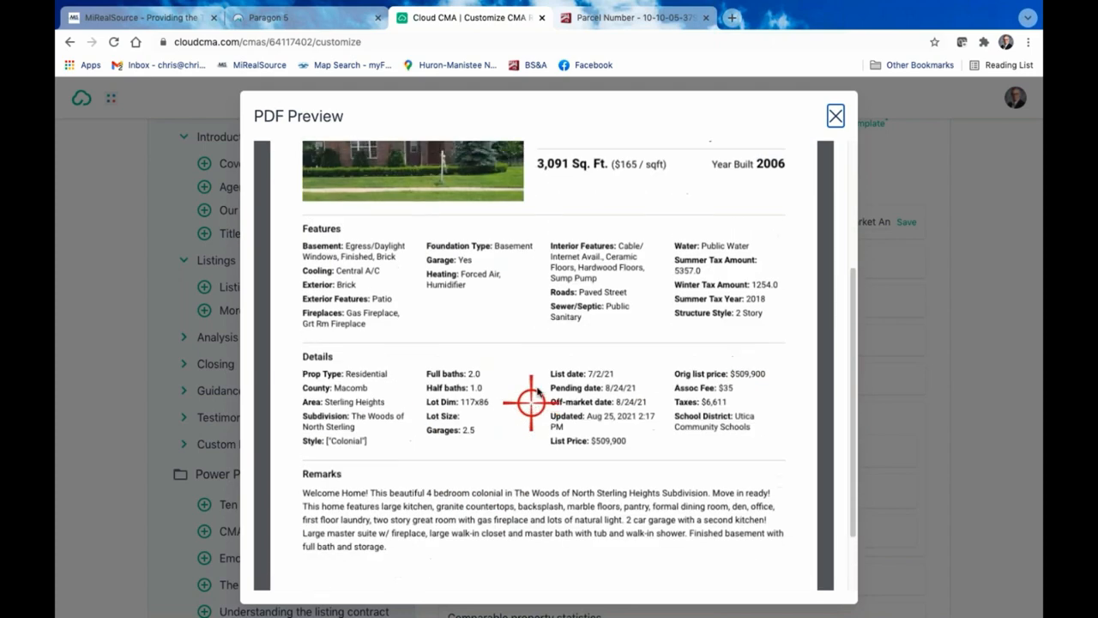
click(835, 116)
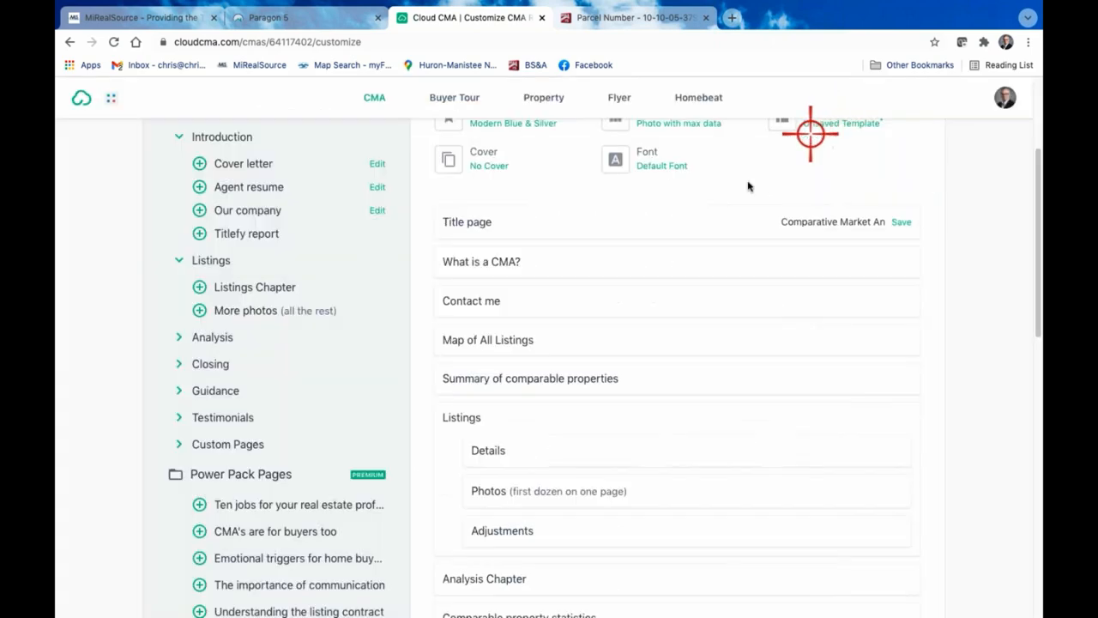
Preview the Photos (first dozen on one page) page under Listings, look through the photo grid and close the preview
click(488, 490)
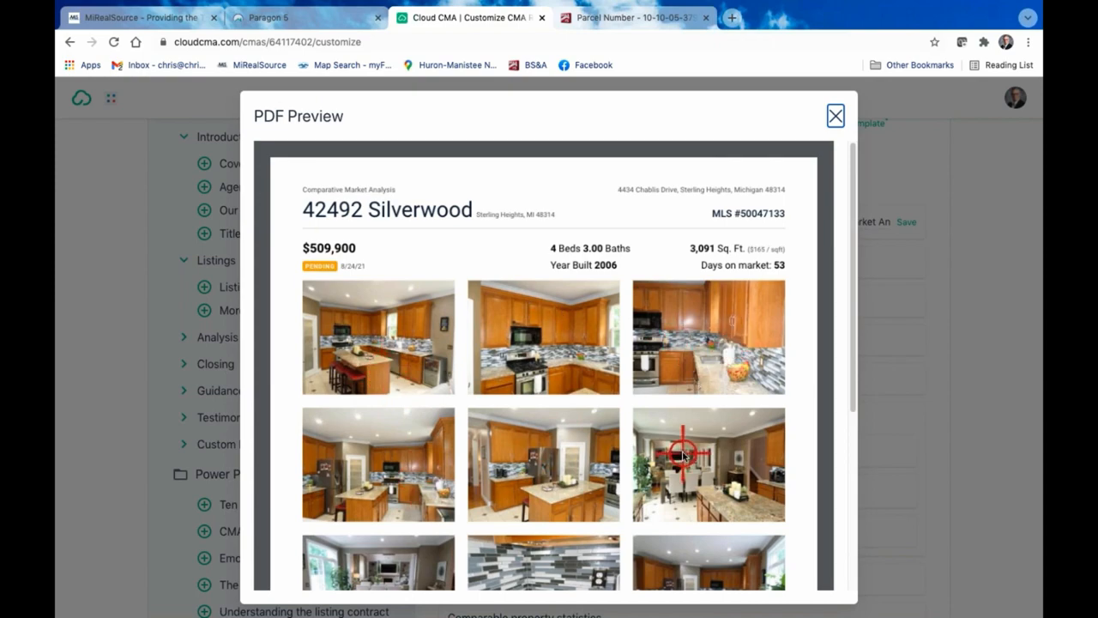
scroll(683, 453, down, 3)
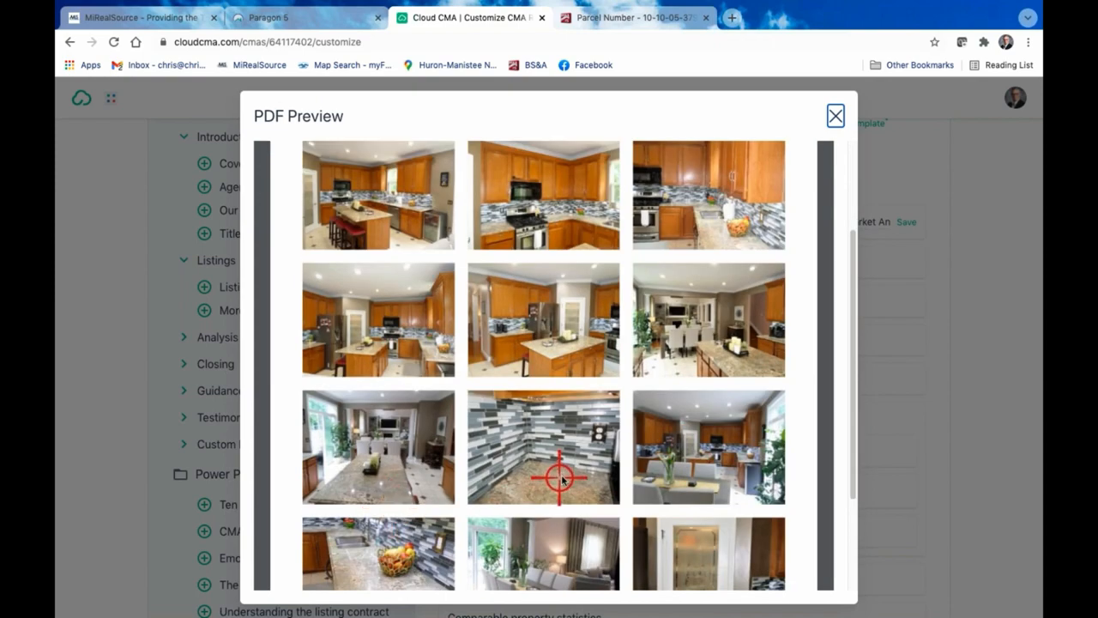
scroll(691, 451, down, 2)
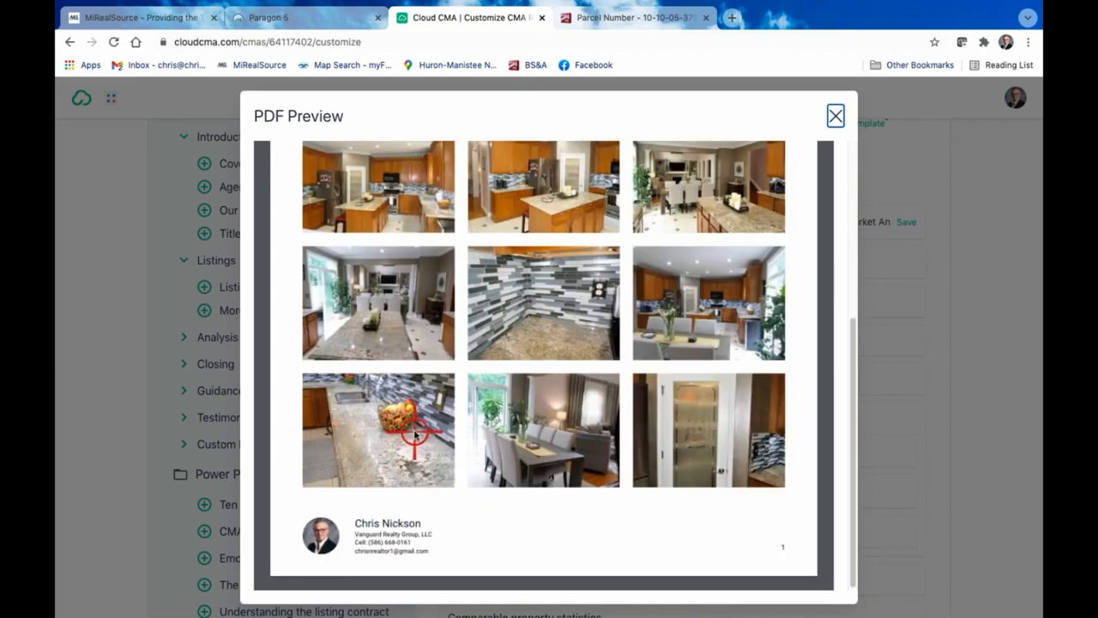
scroll(415, 434, up, 1)
scroll(414, 434, up, 3)
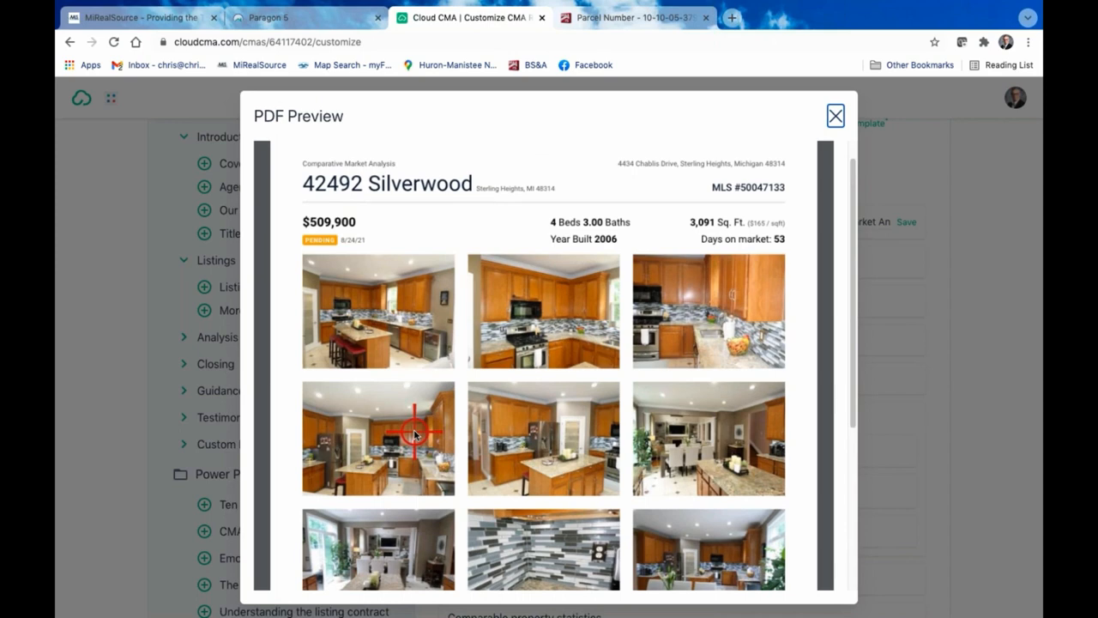
scroll(415, 433, down, 1)
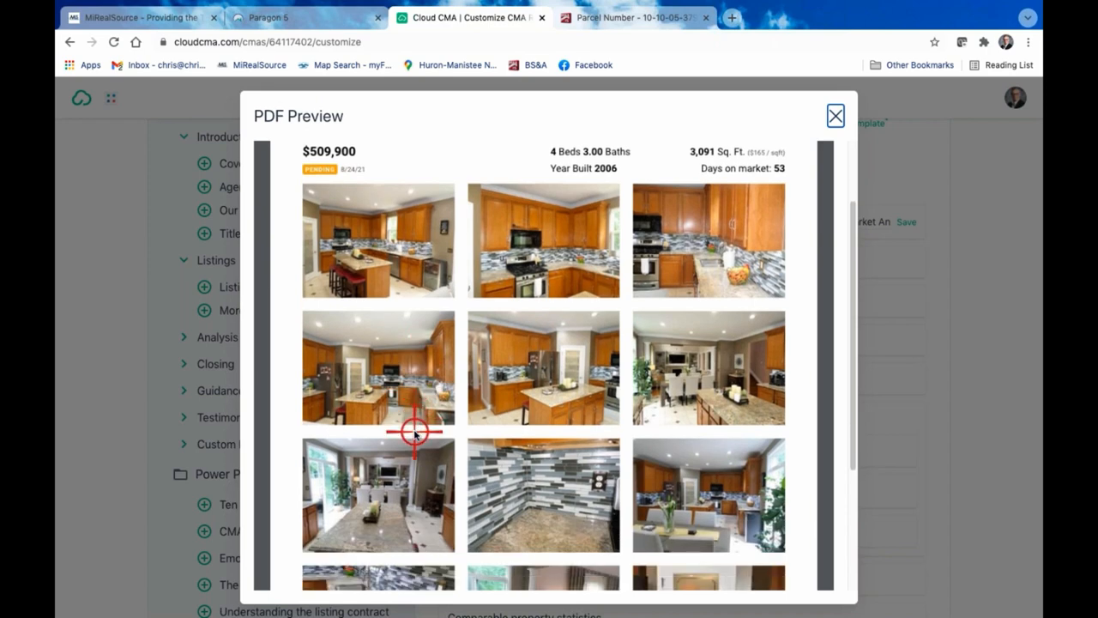
scroll(414, 433, down, 3)
scroll(414, 433, up, 3)
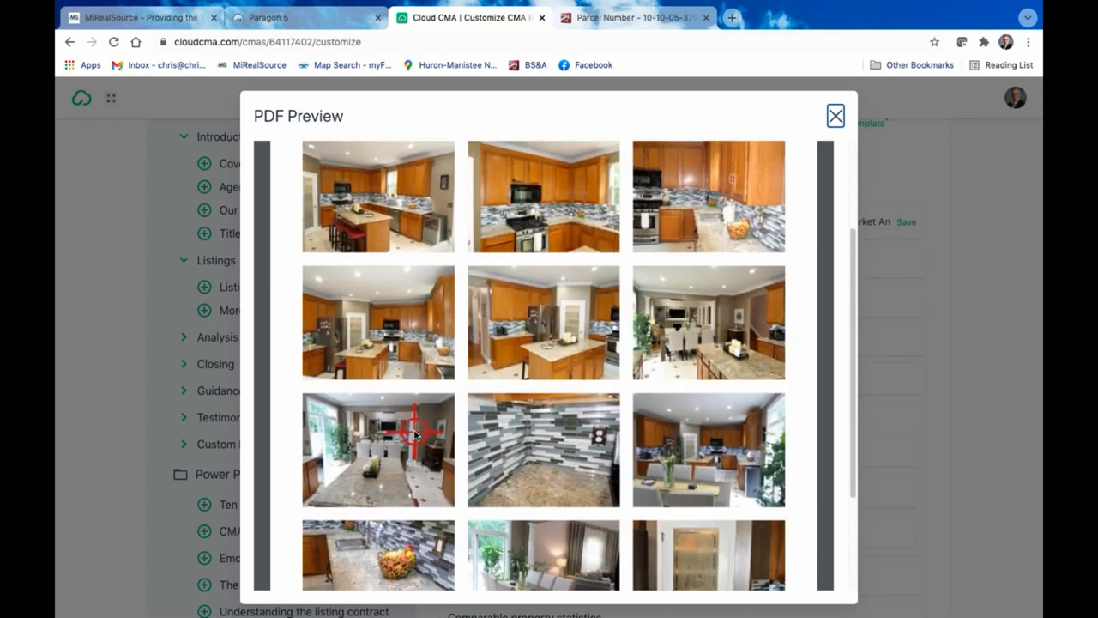
scroll(414, 433, down, 1)
scroll(414, 433, up, 5)
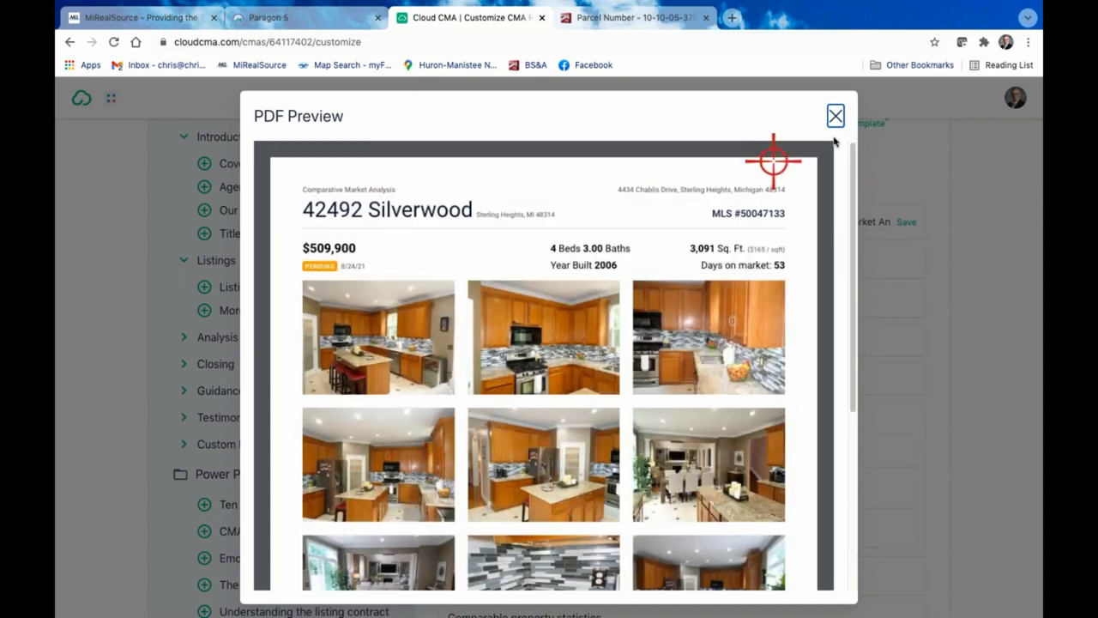
click(835, 115)
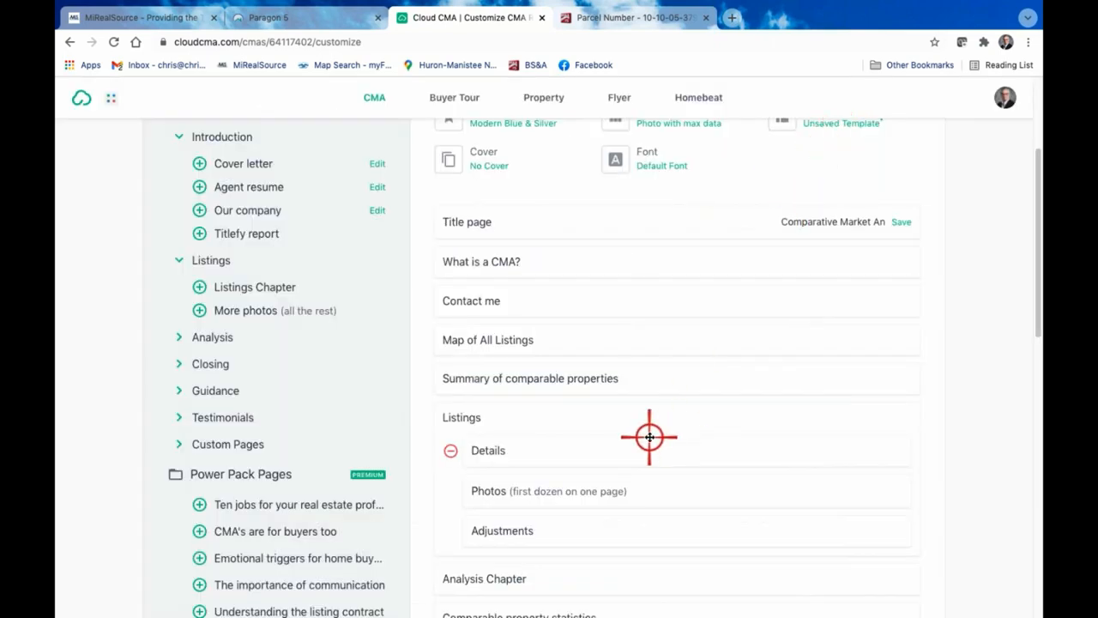
Add the More photos (all the rest) page to the report's Listings section and preview its photo pages
click(199, 310)
scroll(802, 410, down, 1)
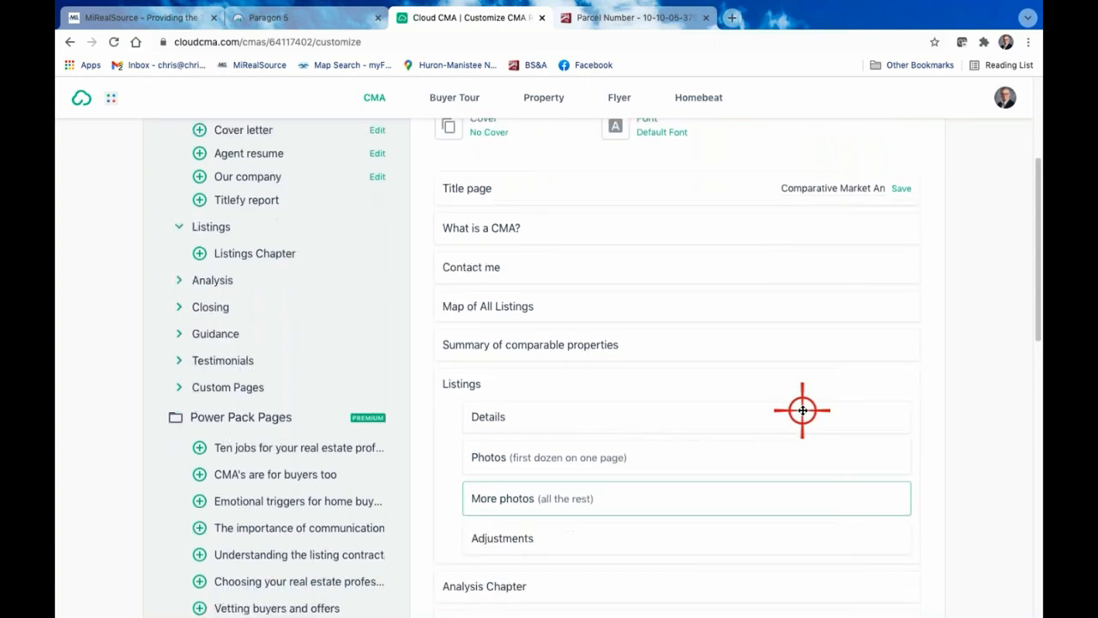
scroll(802, 410, down, 3)
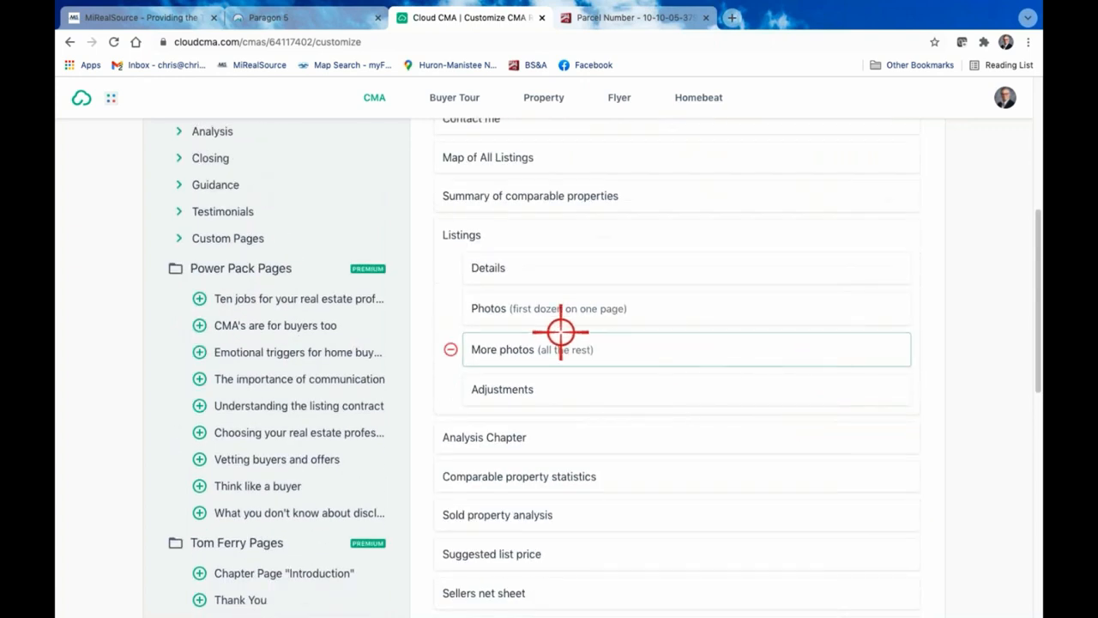
click(502, 350)
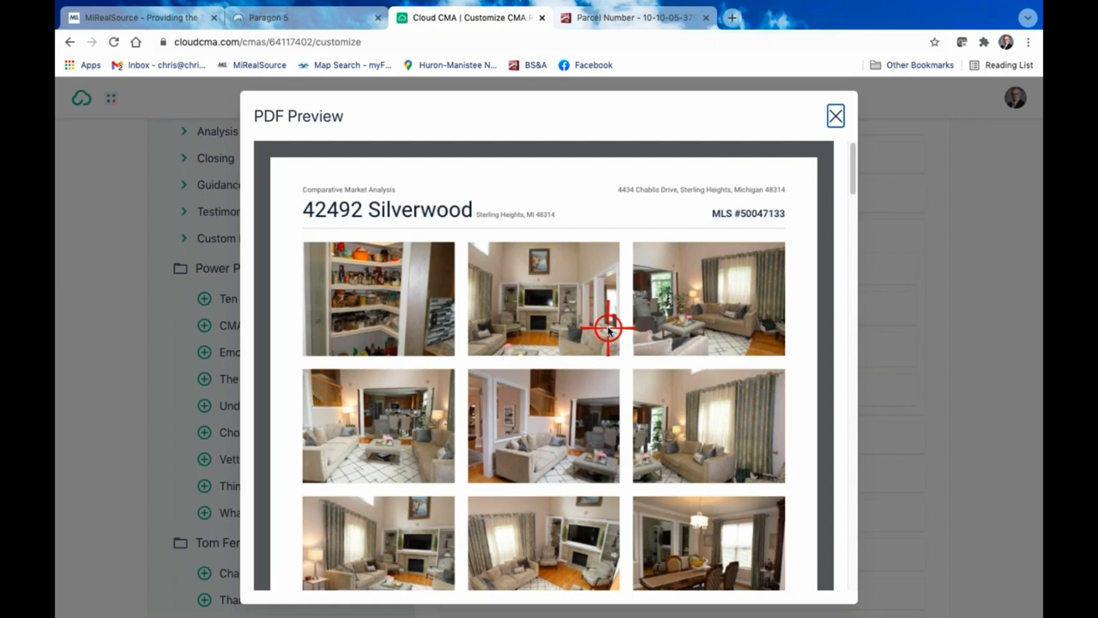
scroll(608, 329, down, 3)
scroll(608, 328, down, 3)
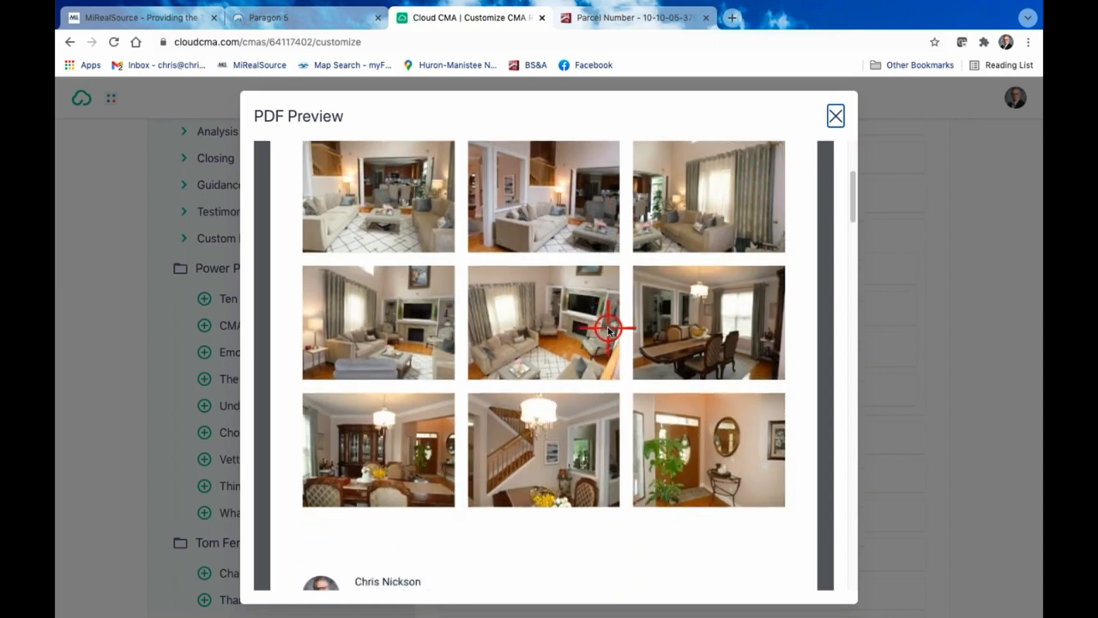
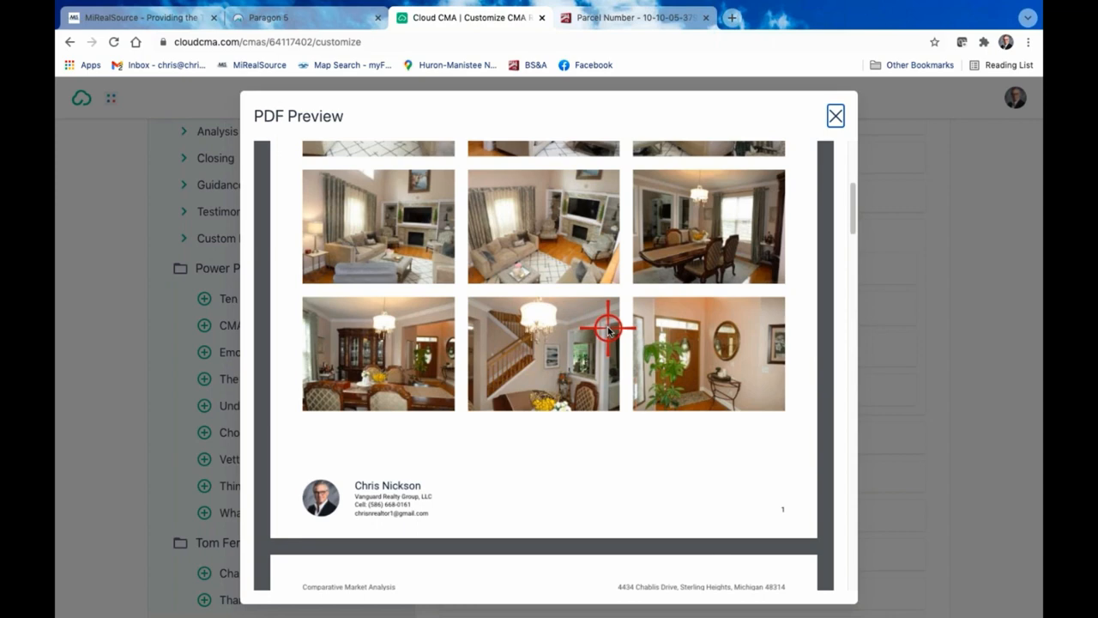
Look through the remaining comparable-home photo pages in the More photos preview and close the preview
scroll(607, 328, down, 15)
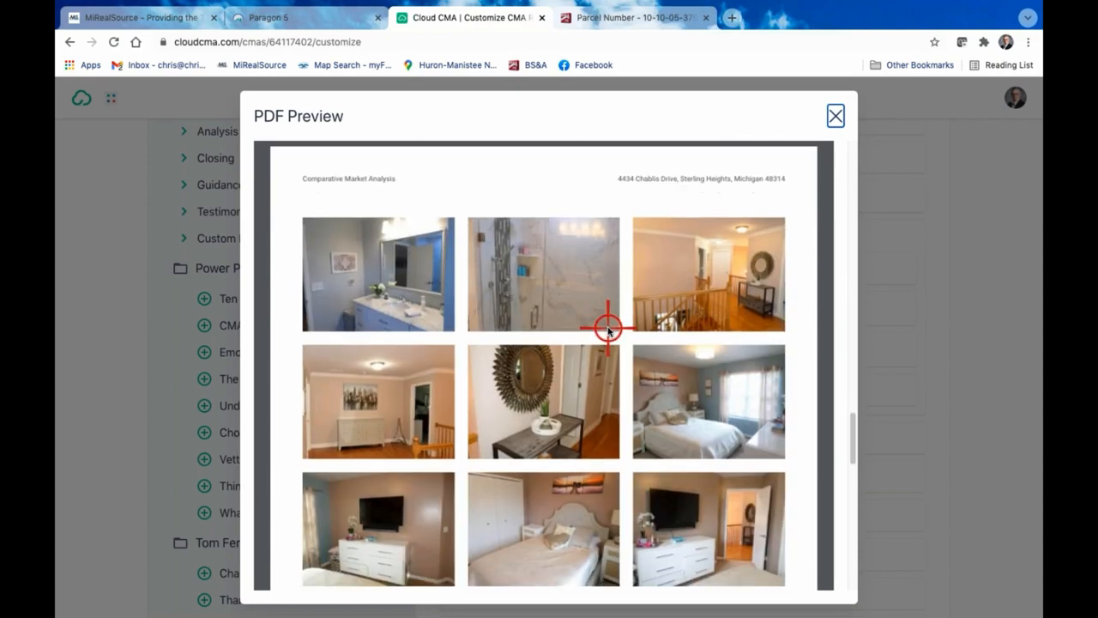
scroll(607, 328, down, 8)
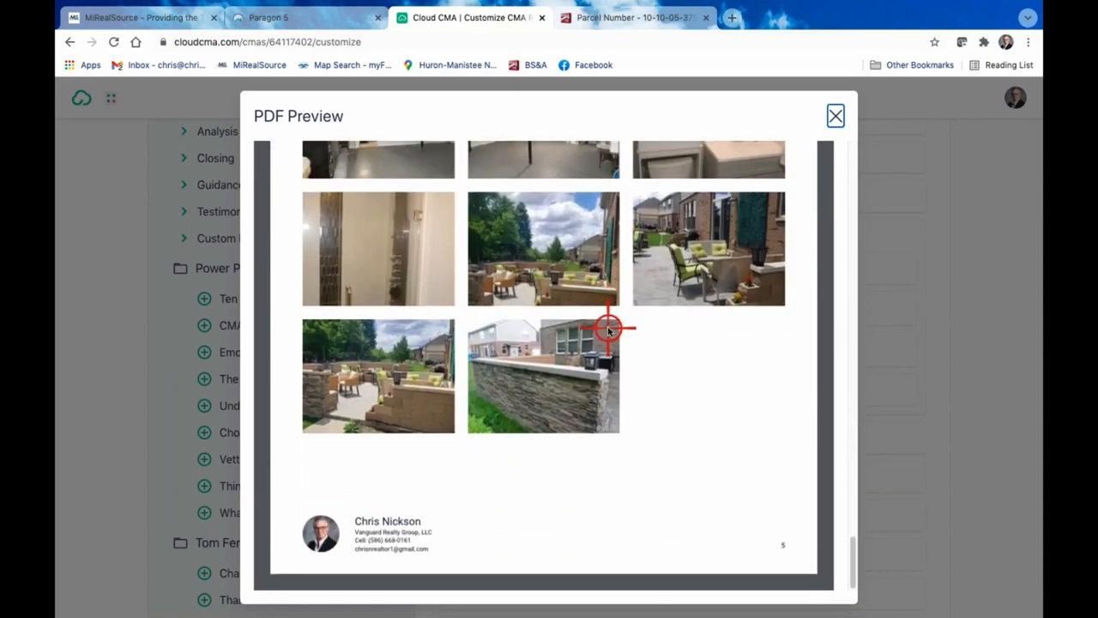
scroll(607, 328, up, 20)
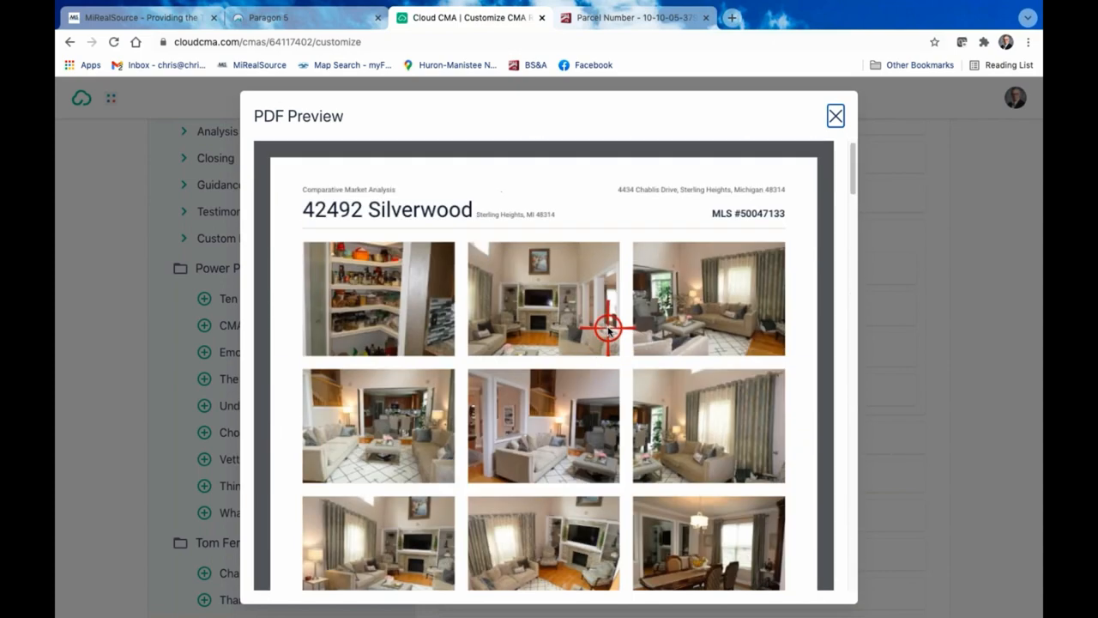
scroll(608, 328, down, 3)
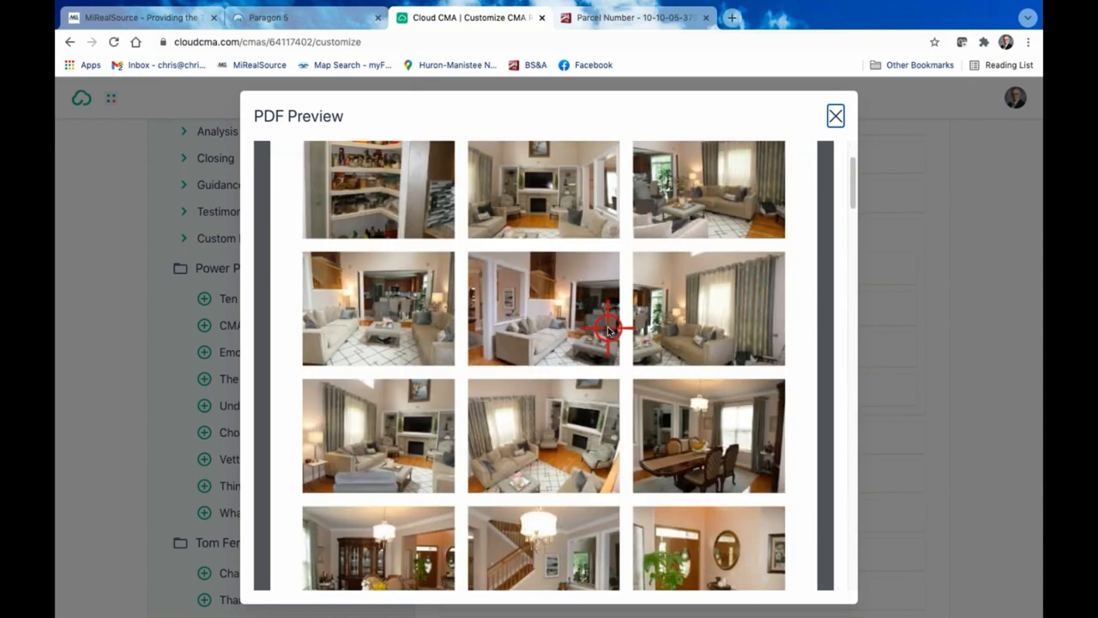
scroll(608, 326, down, 1)
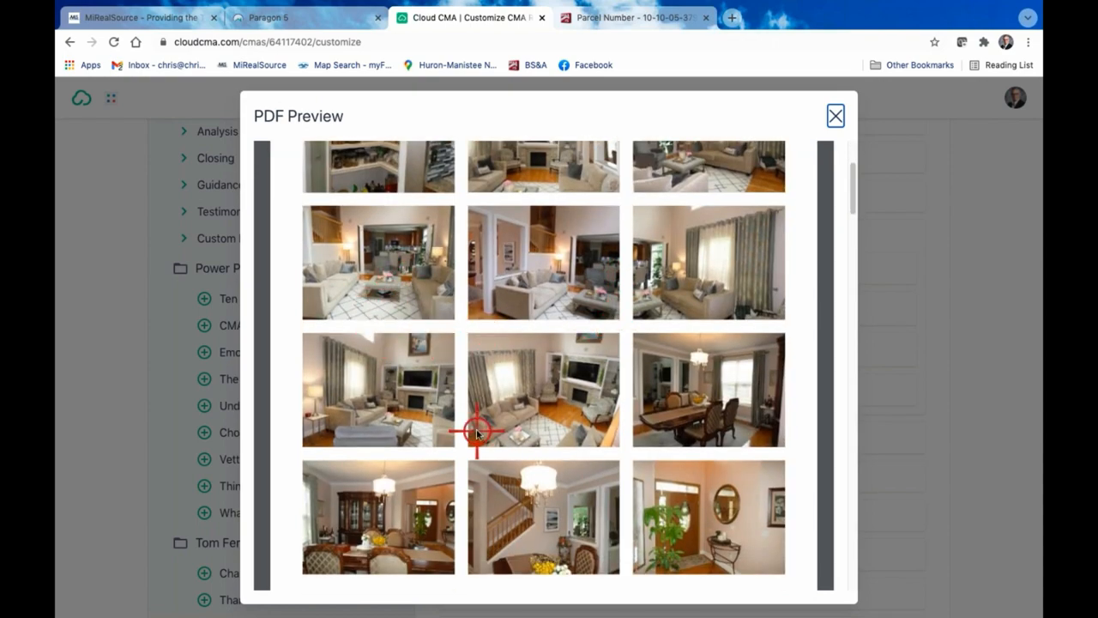
scroll(478, 429, down, 4)
scroll(547, 359, down, 10)
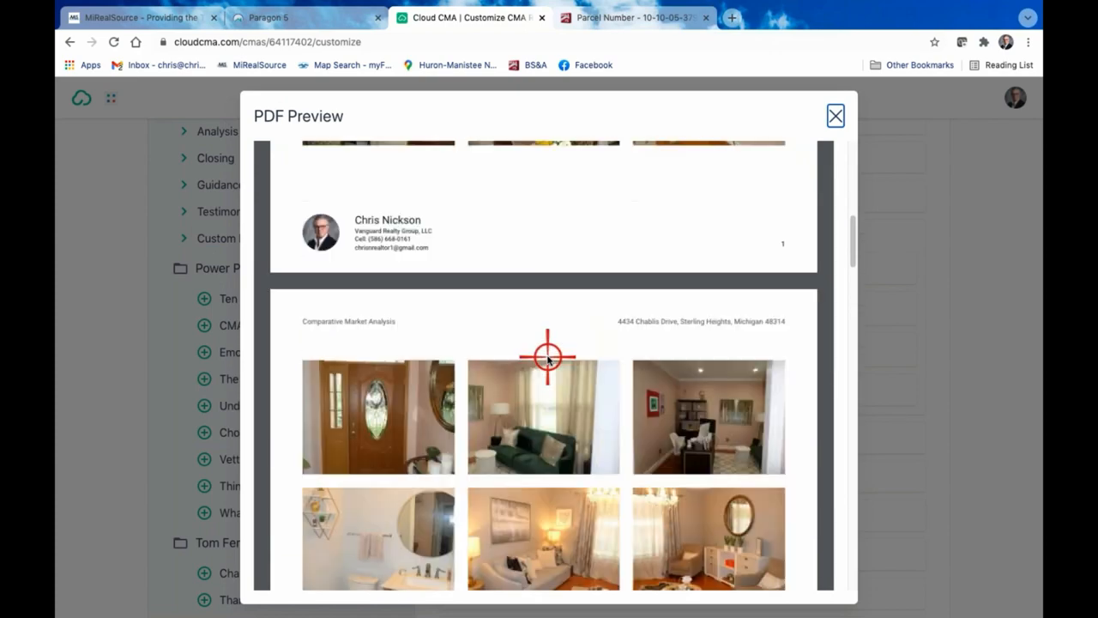
scroll(548, 359, down, 12)
scroll(547, 358, down, 7)
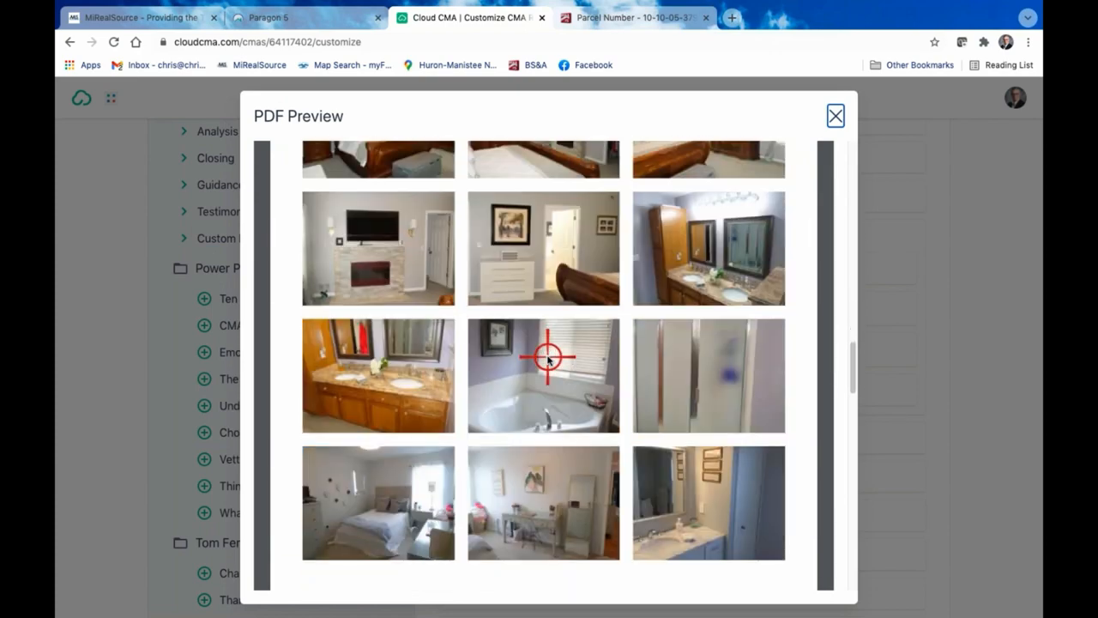
scroll(548, 358, down, 20)
scroll(547, 359, down, 2)
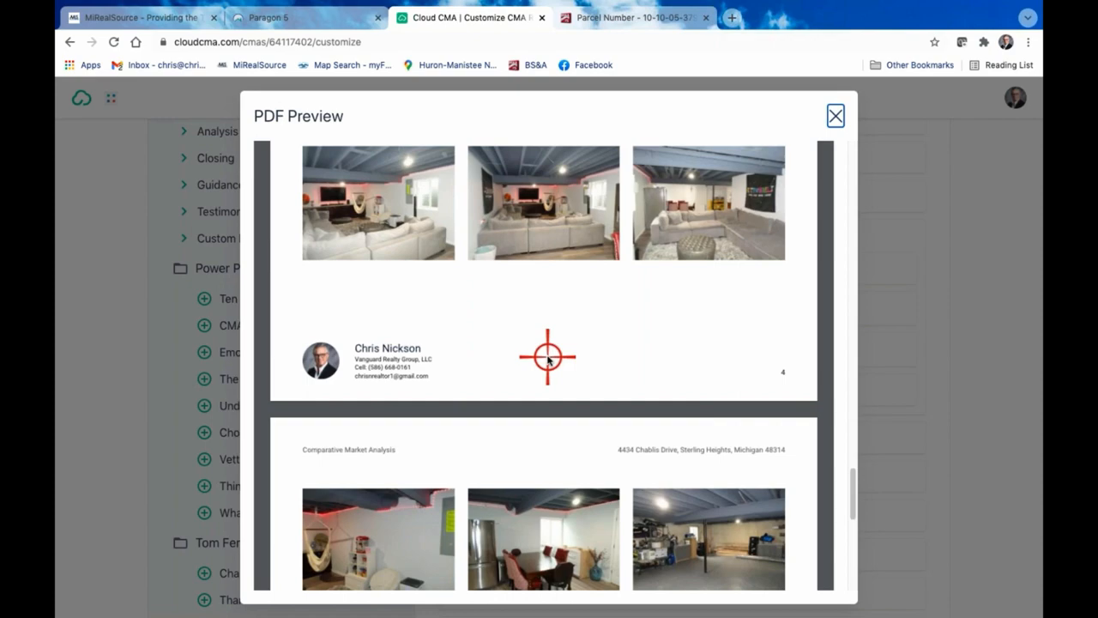
scroll(548, 359, up, 20)
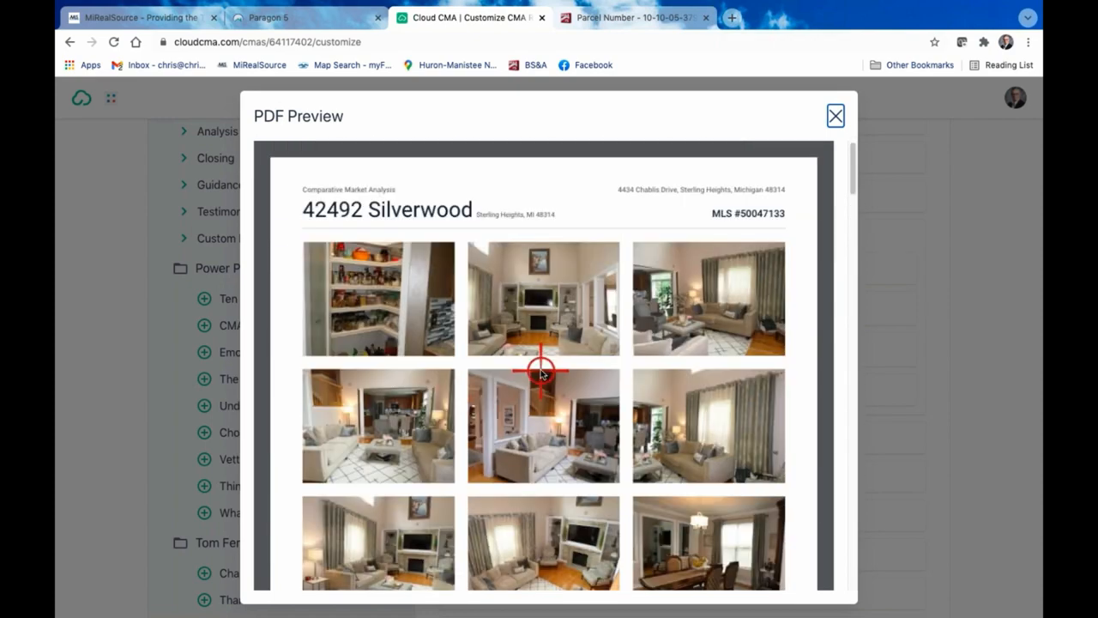
click(835, 118)
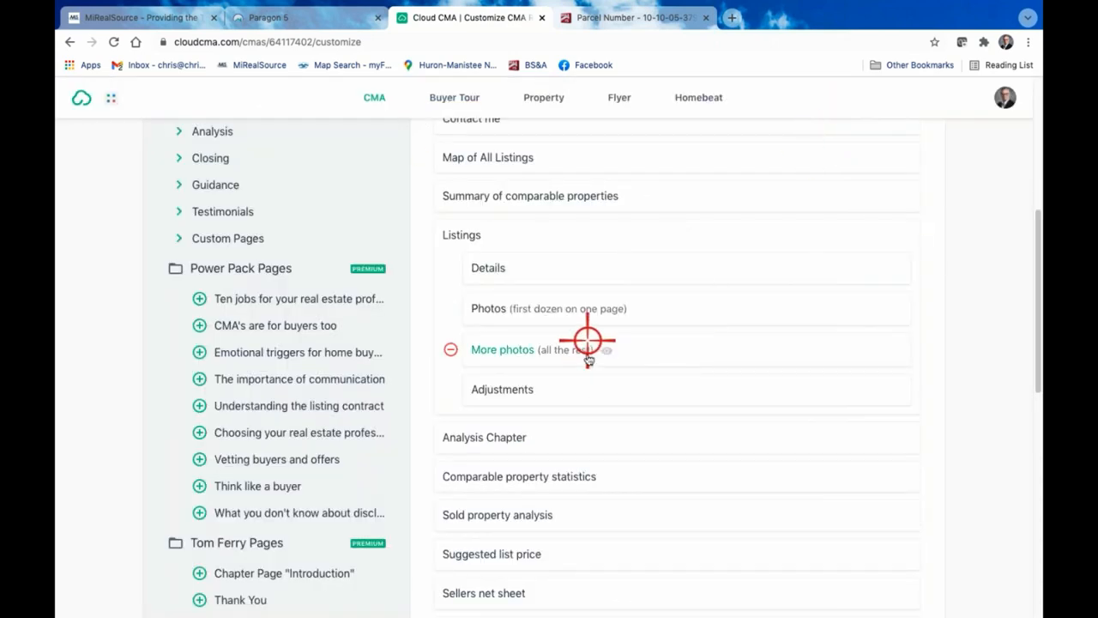
Preview the Adjustments page under Listings, close the preview and remove the page from the report
click(512, 388)
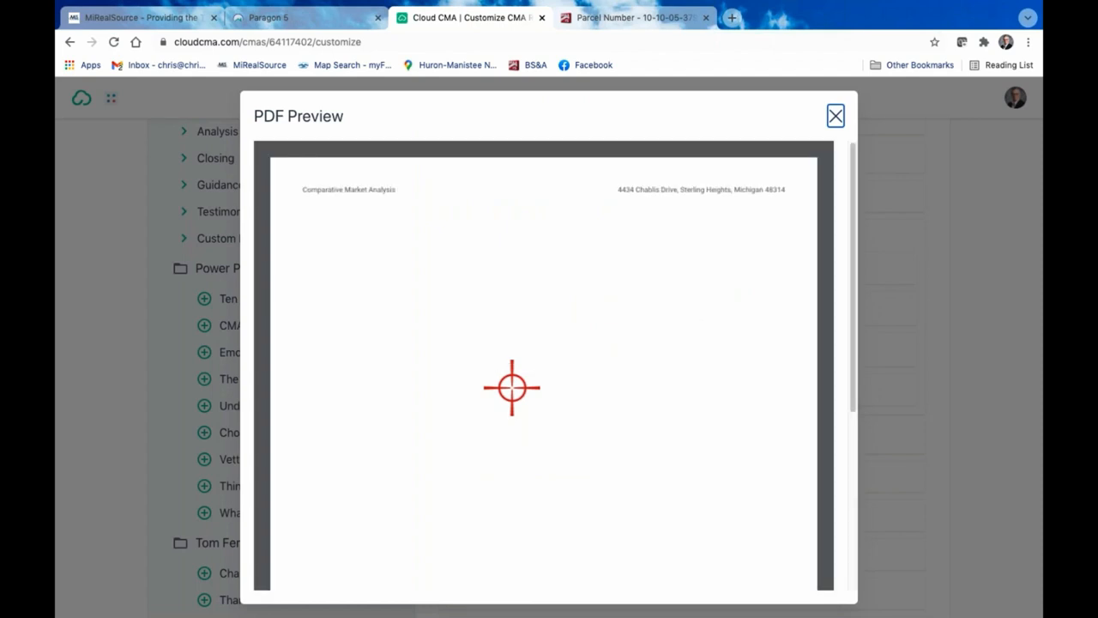
scroll(512, 388, down, 5)
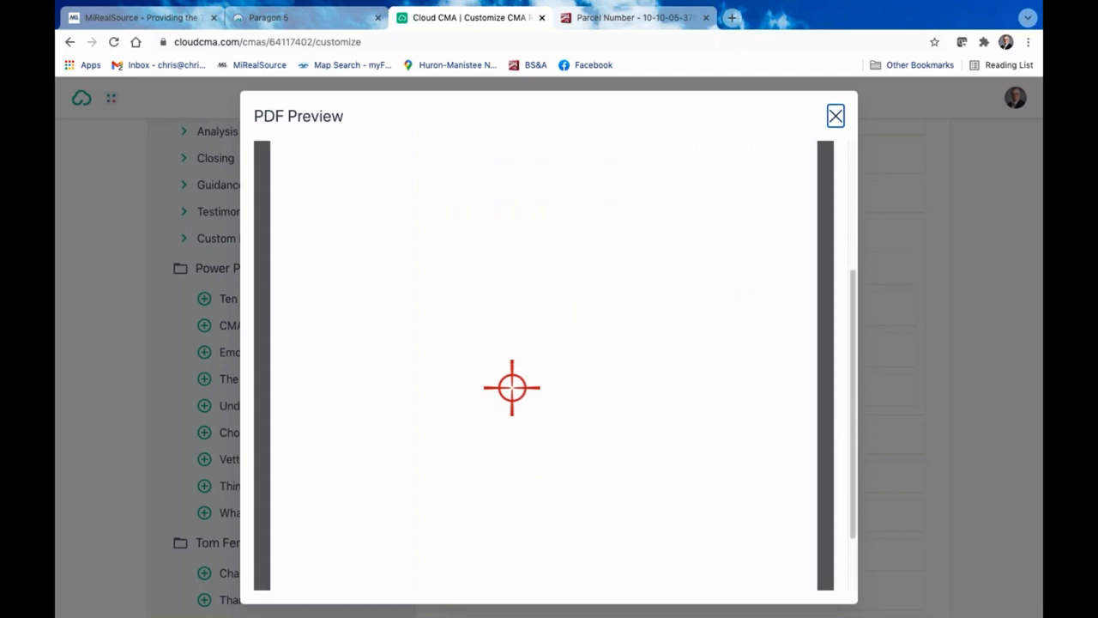
scroll(512, 388, up, 5)
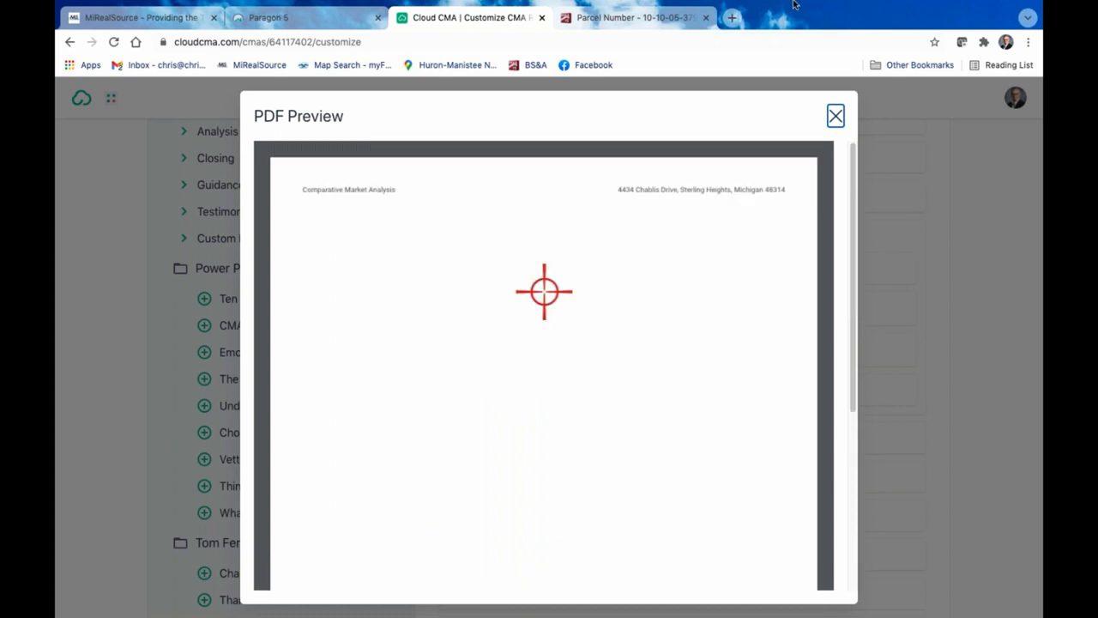
click(837, 118)
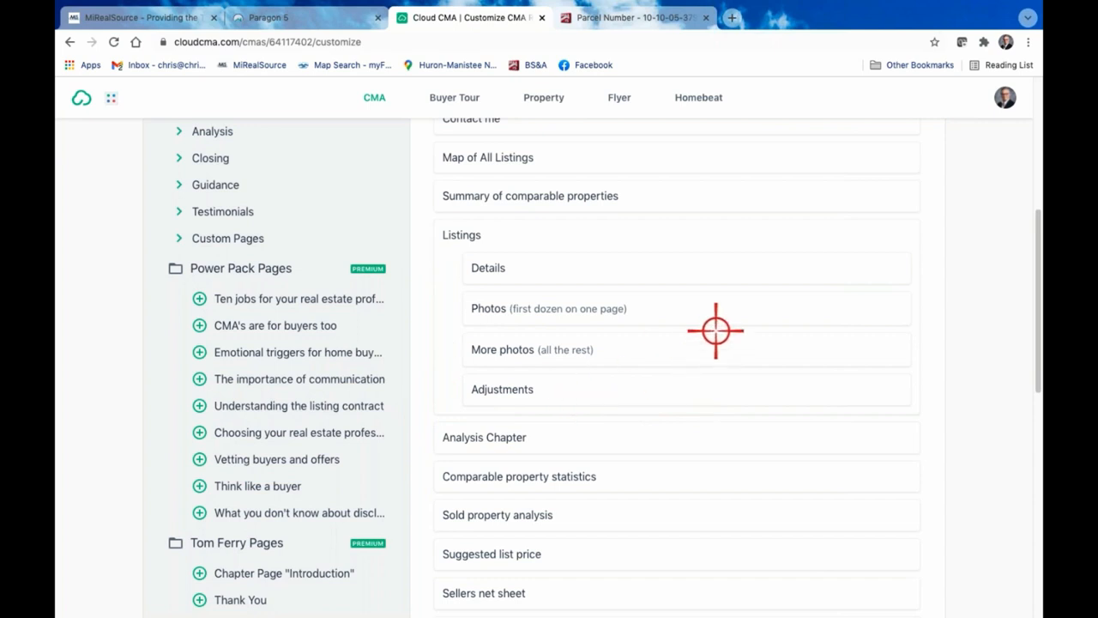
click(452, 389)
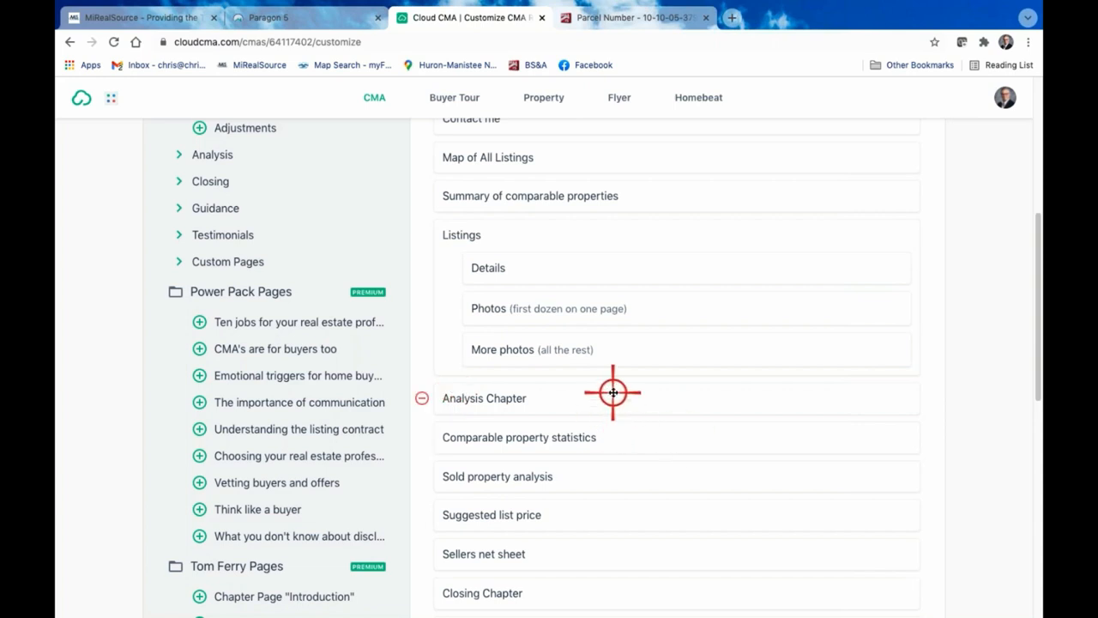
Preview the Analysis Chapter page in full, close the preview and remove the page from the report
scroll(613, 392, down, 1)
scroll(612, 392, down, 1)
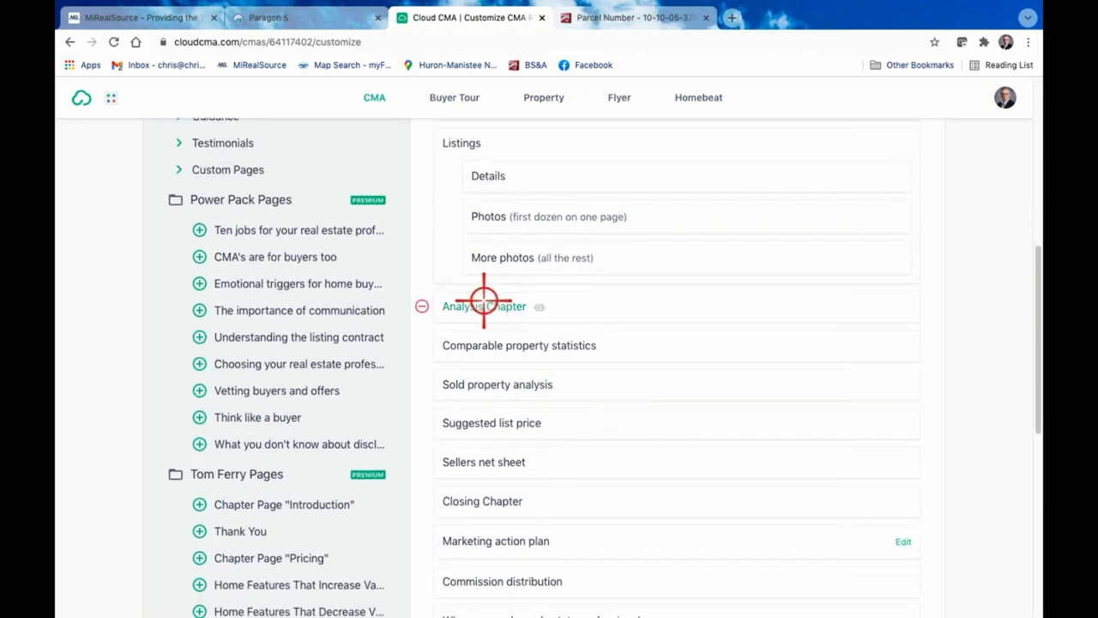
click(492, 306)
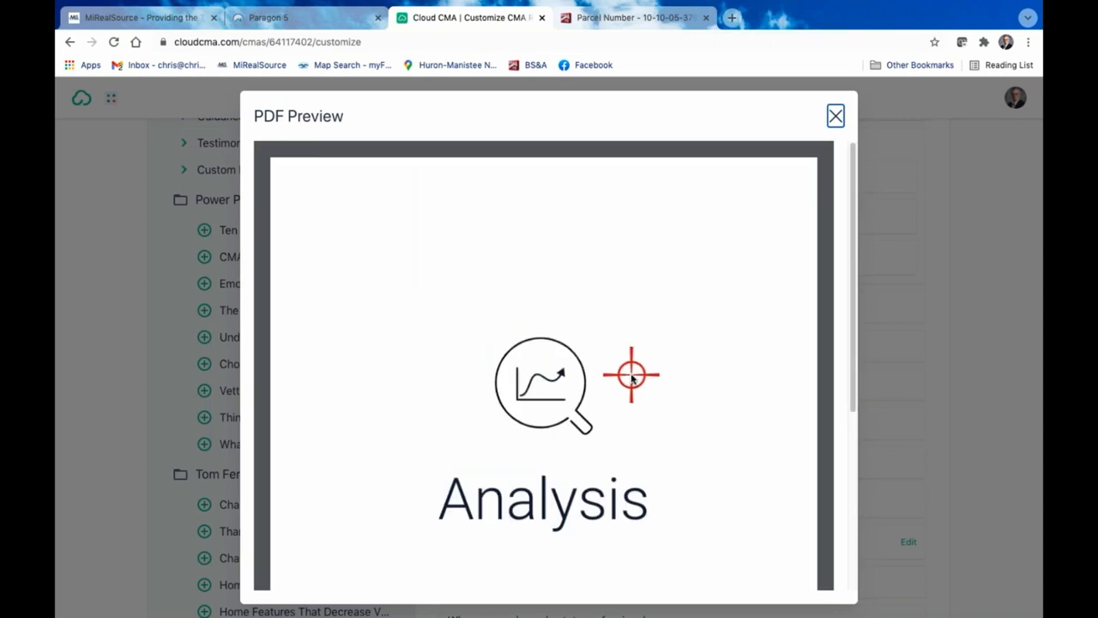
scroll(632, 376, down, 3)
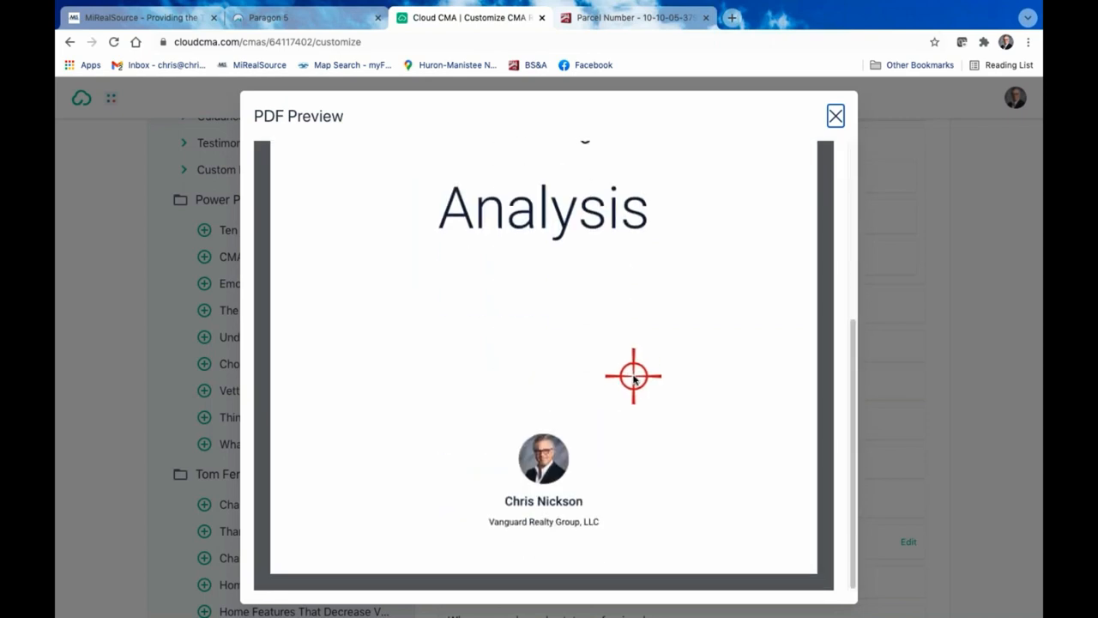
scroll(656, 370, up, 2)
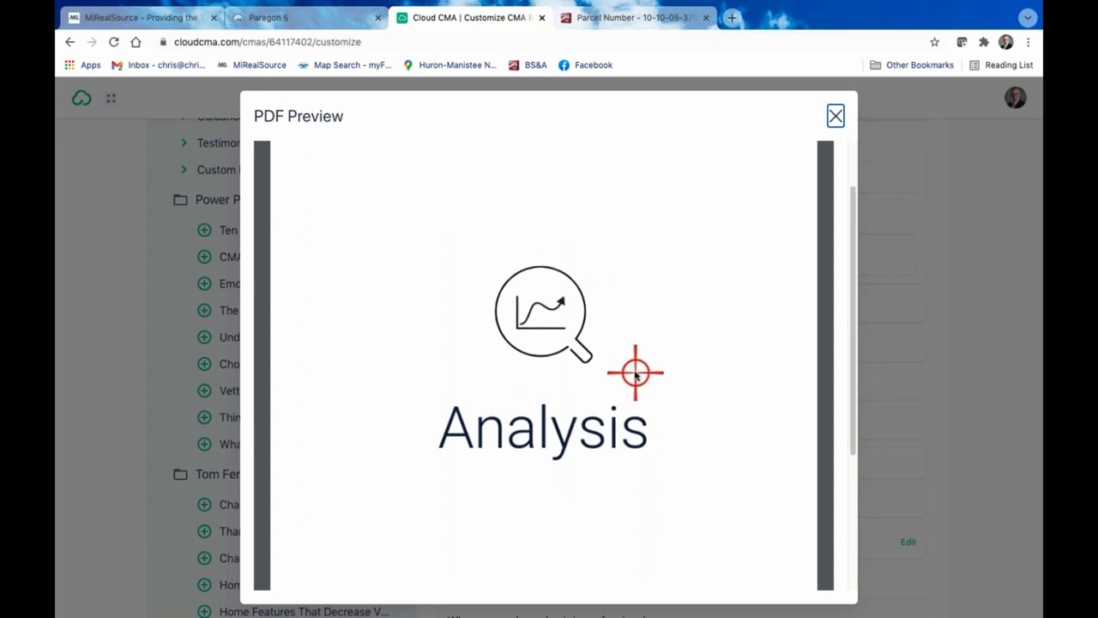
click(836, 116)
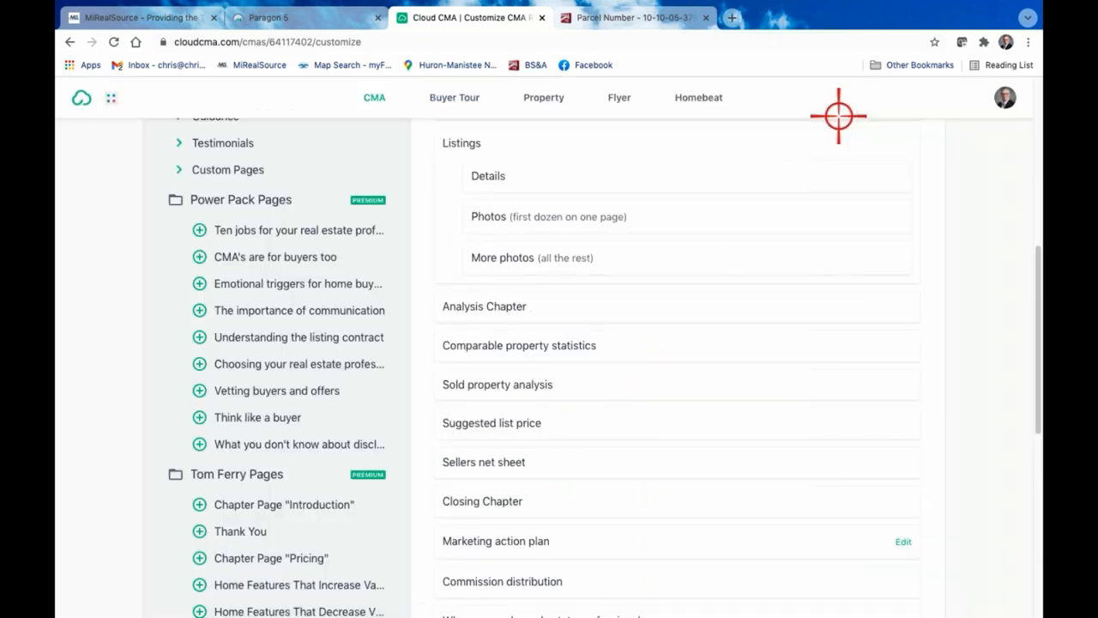
click(420, 304)
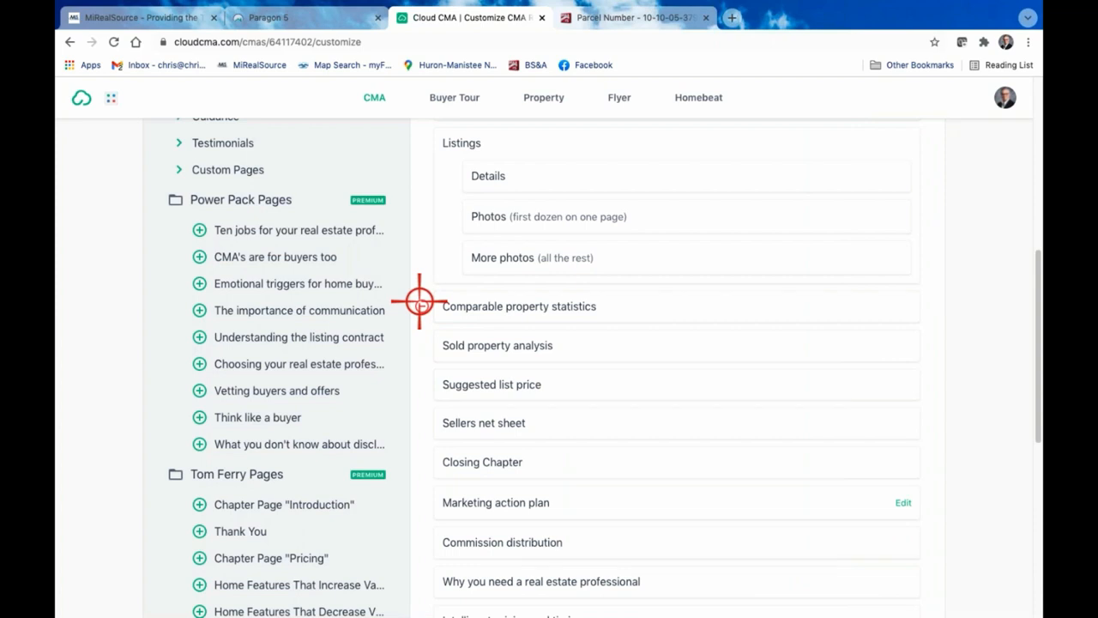
Expand the Analysis group of available pages, and preview and remove the report's Comparable property statistics page
scroll(326, 317, up, 2)
click(179, 263)
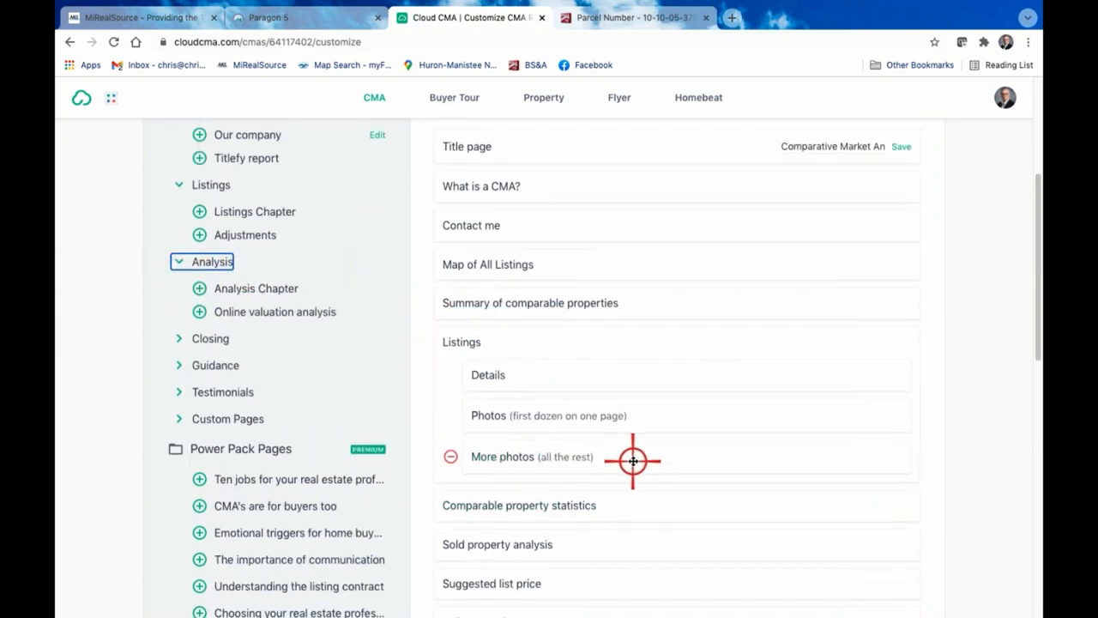
scroll(632, 461, down, 2)
click(508, 365)
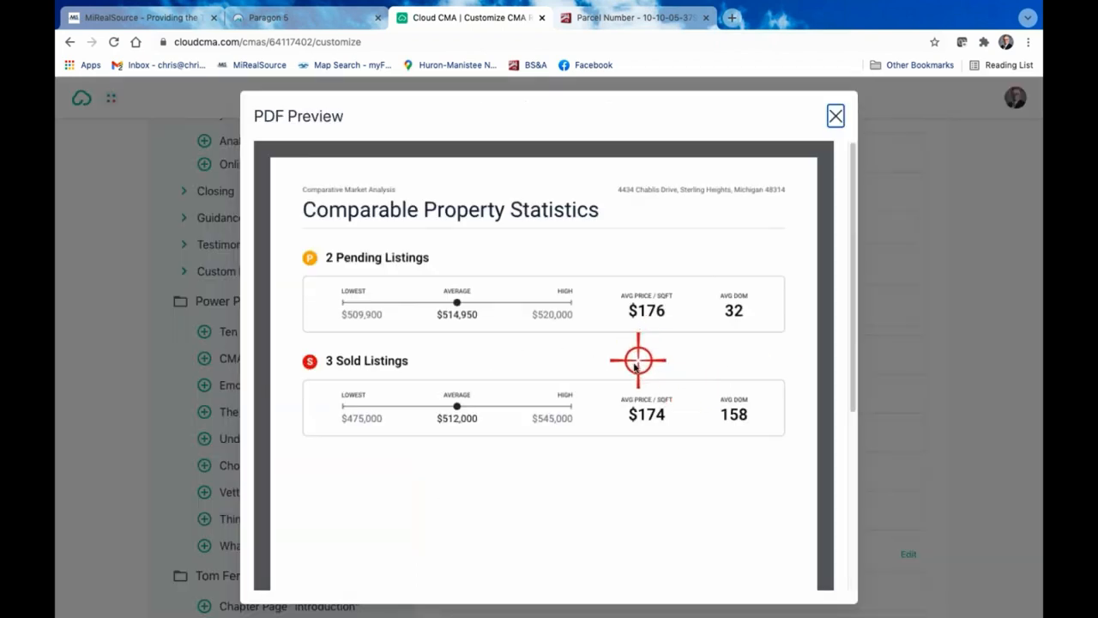
scroll(545, 337, down, 1)
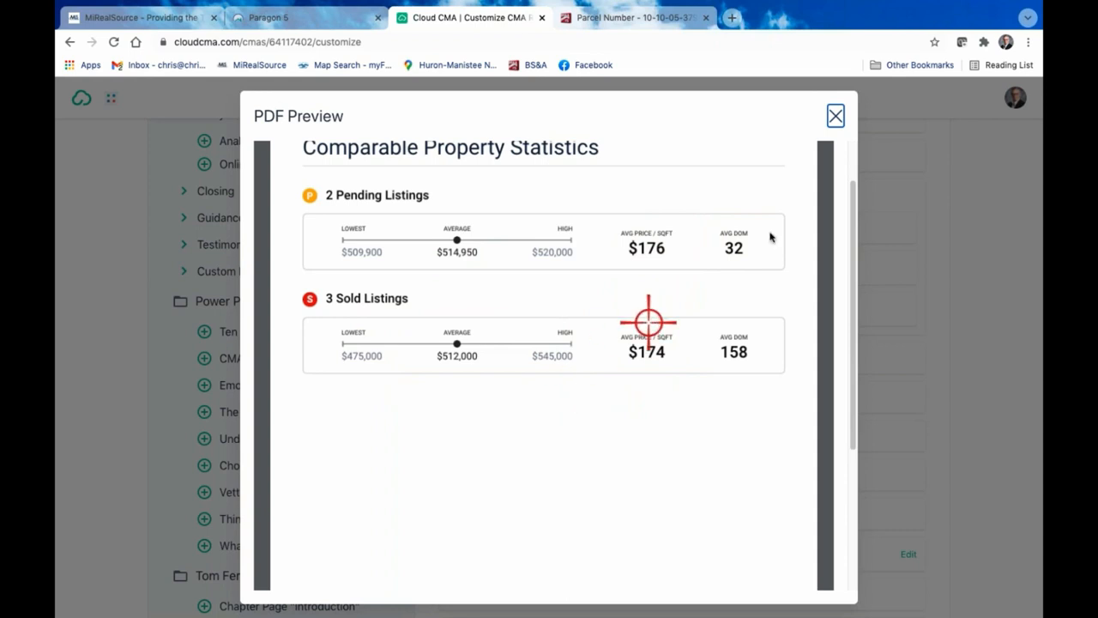
click(835, 116)
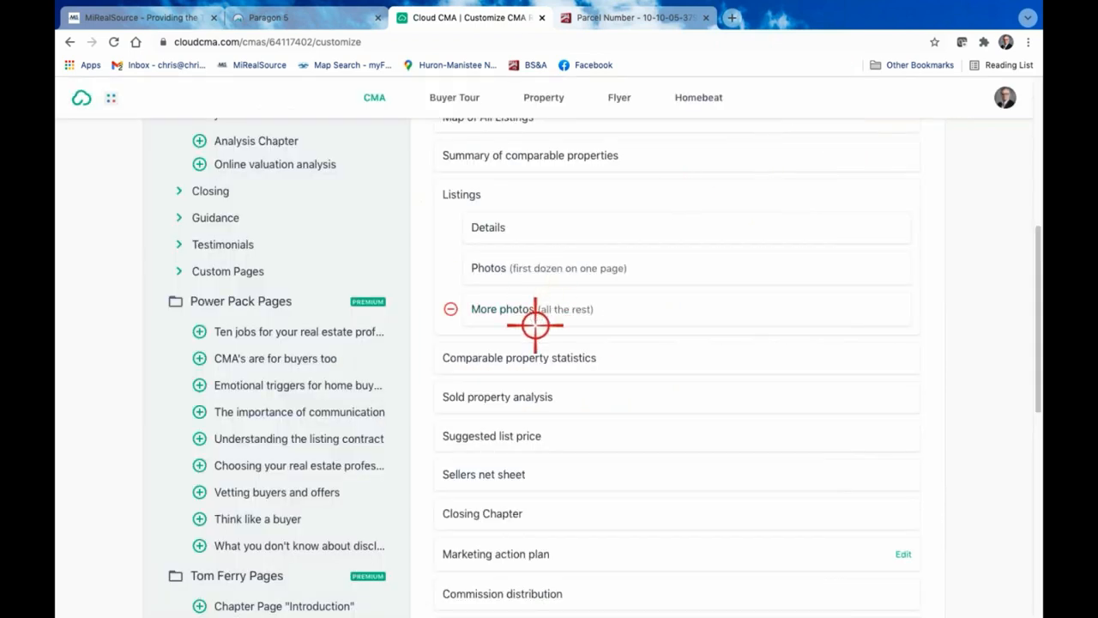
click(421, 357)
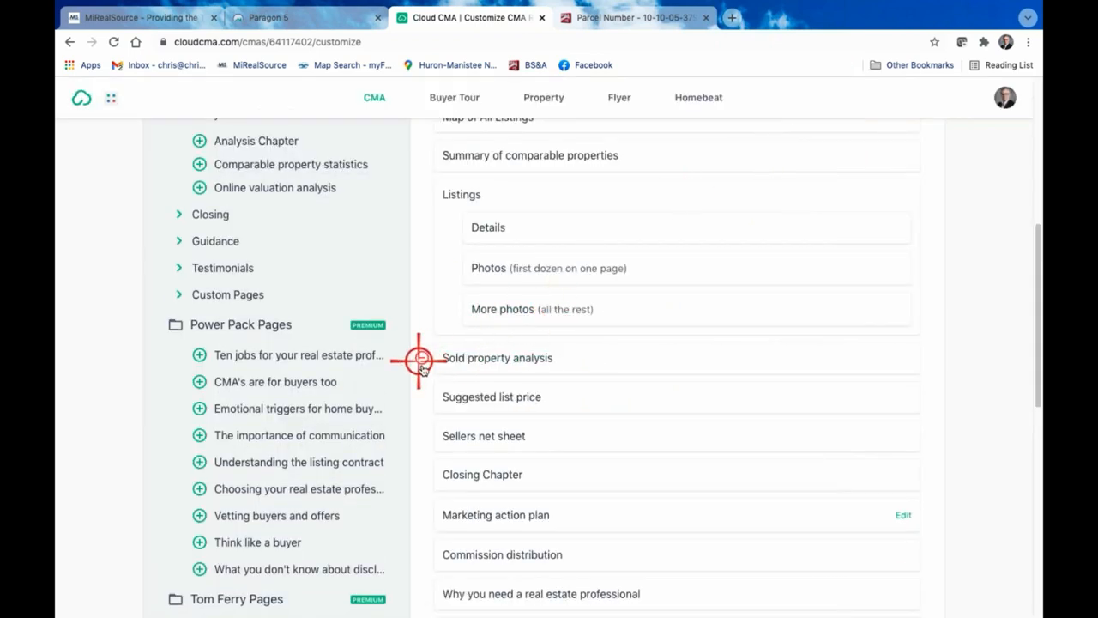
Preview the Sold property analysis page, close the preview and remove the page from the report
click(494, 359)
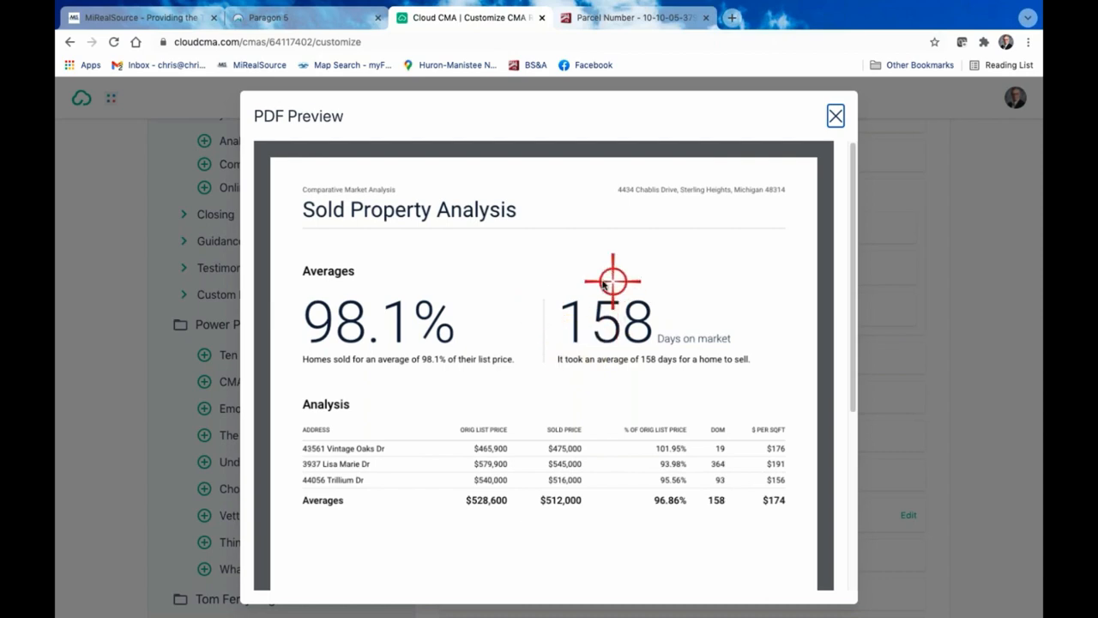
click(838, 114)
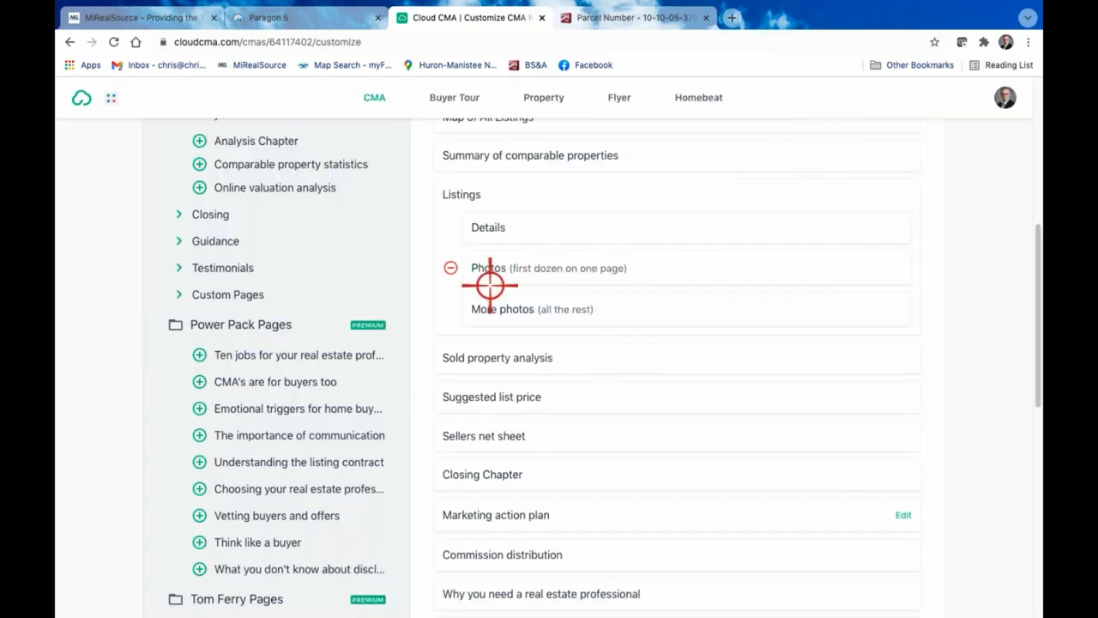
click(429, 358)
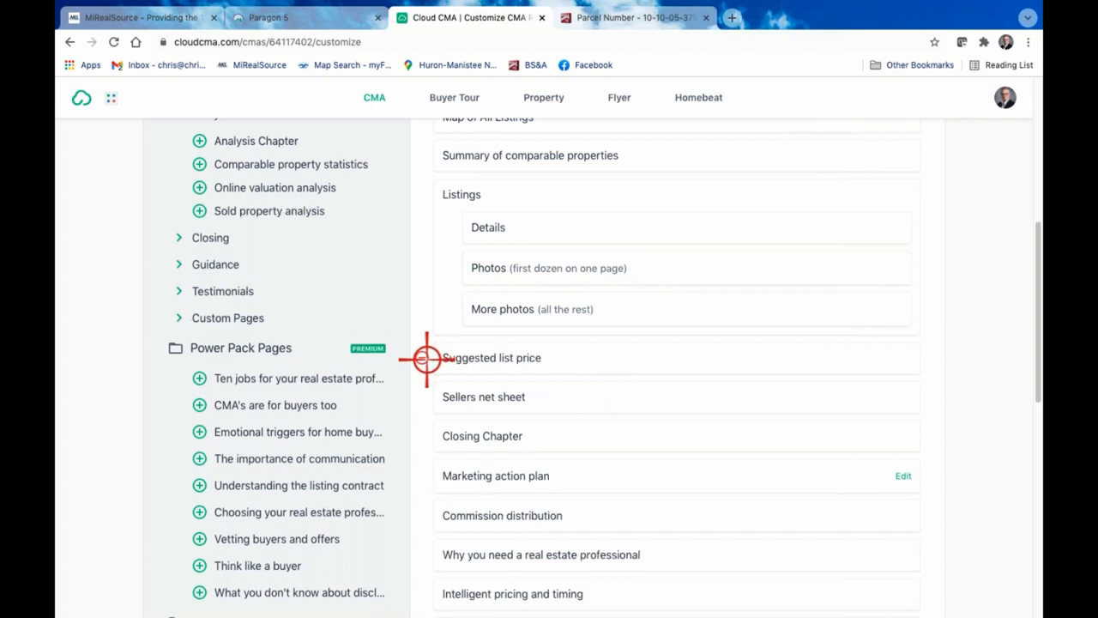
Preview the Suggested list price page, close the preview and remove the page from the report
click(529, 361)
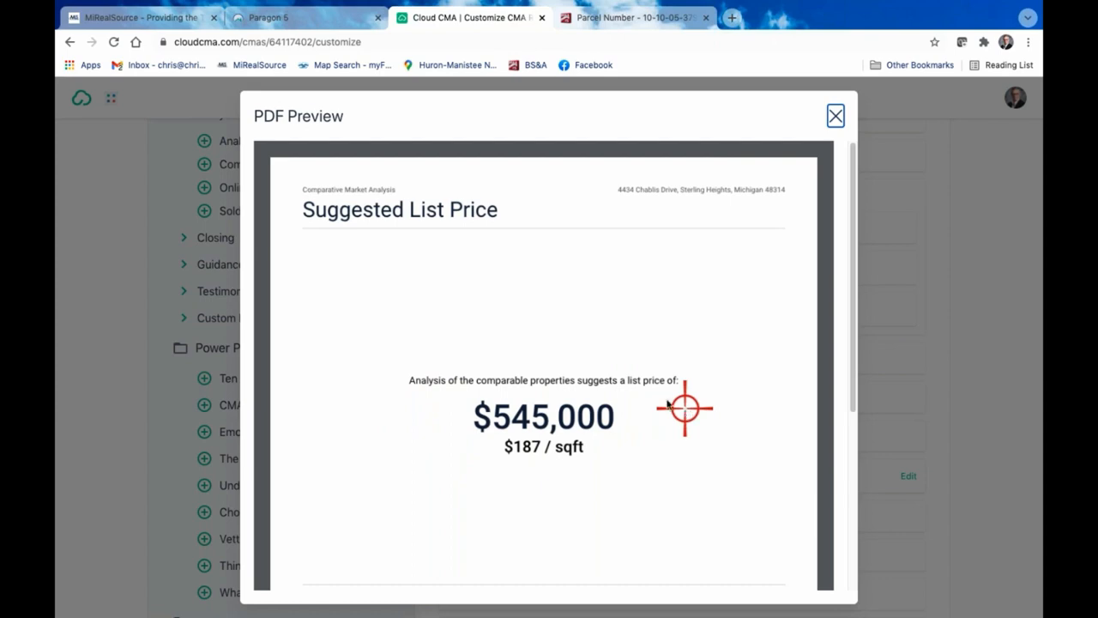
click(835, 114)
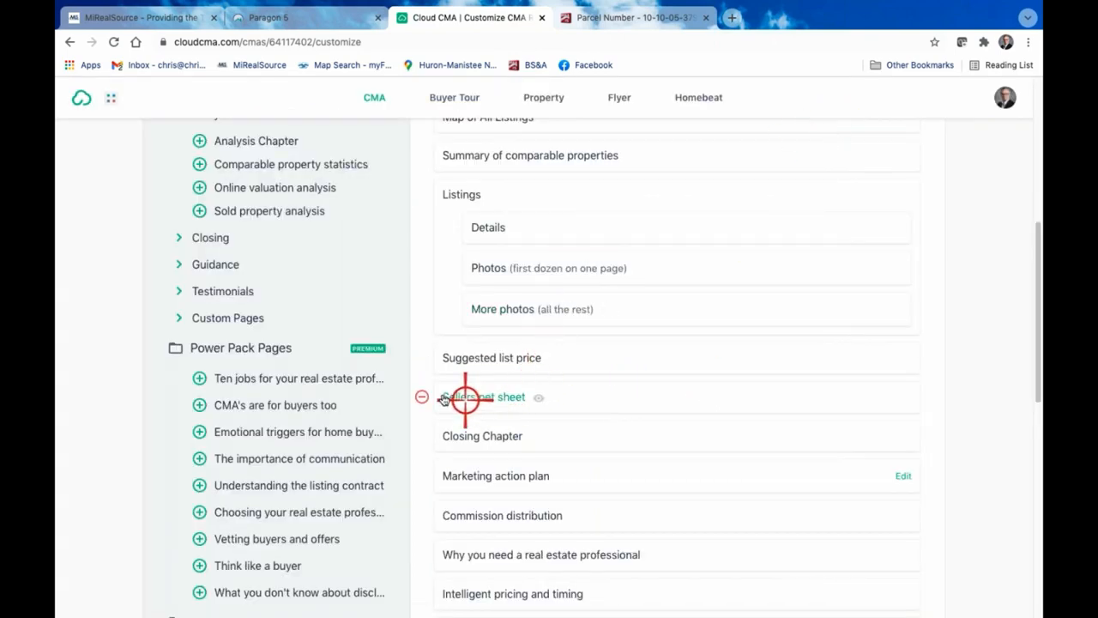
click(426, 358)
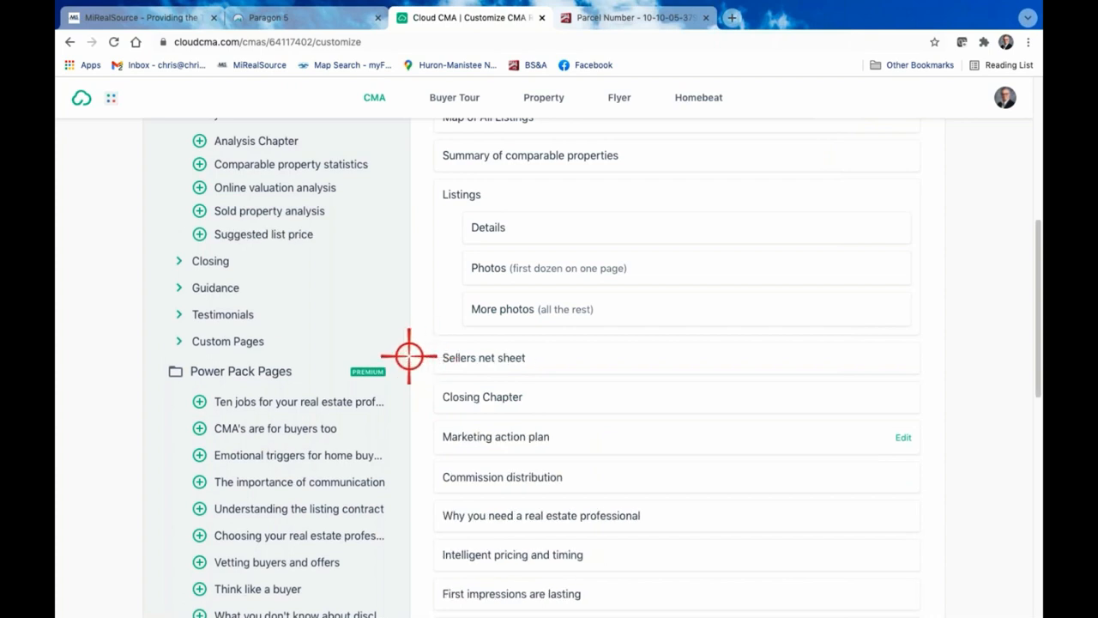
Preview the Sellers net sheet page, close the preview and remove the page from the report
click(506, 358)
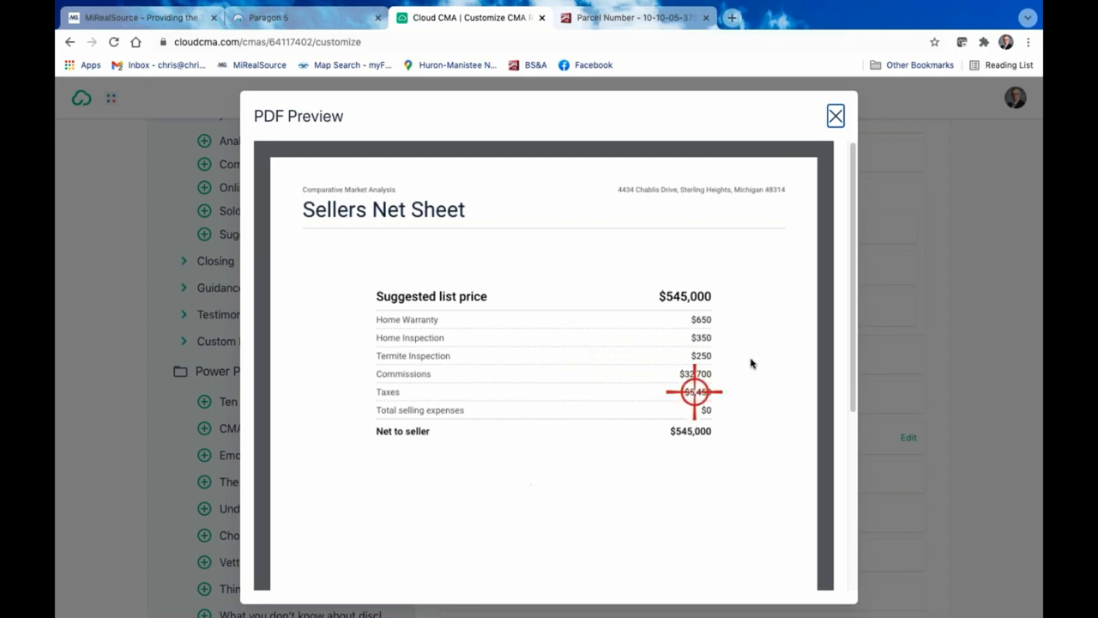
click(838, 115)
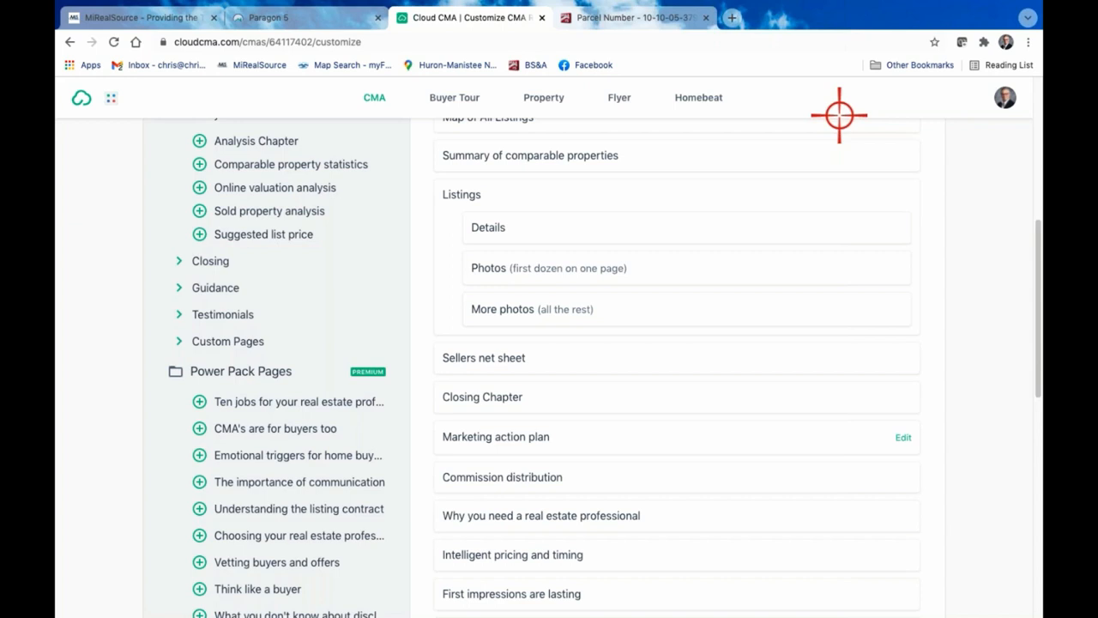
click(423, 357)
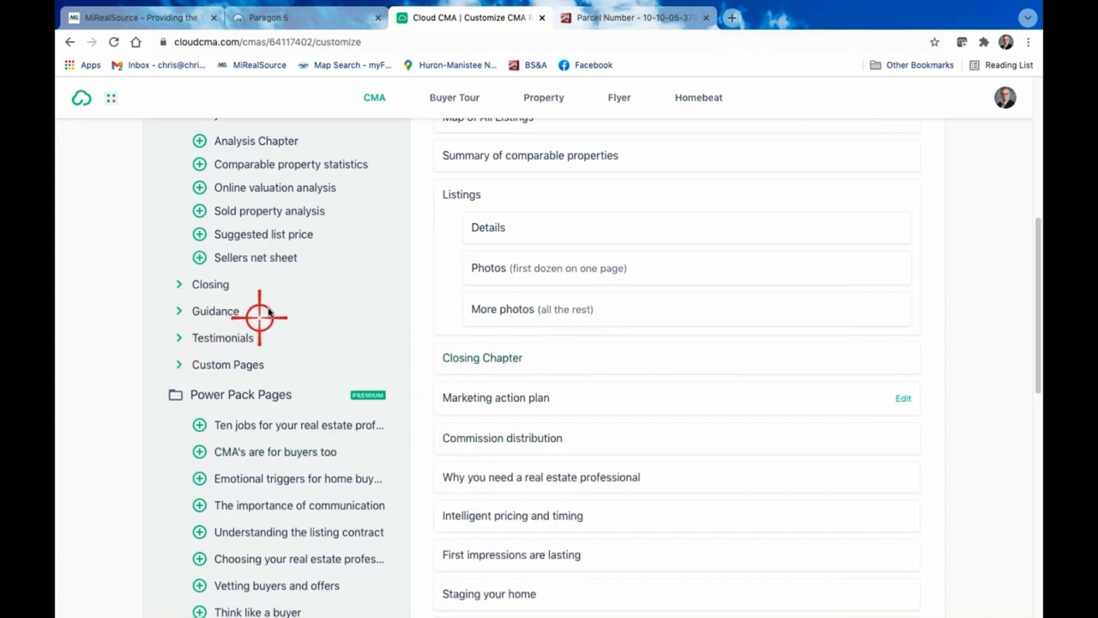
Add the Online valuation analysis page to the report, preview it through to its end and close the preview
scroll(275, 279, up, 1)
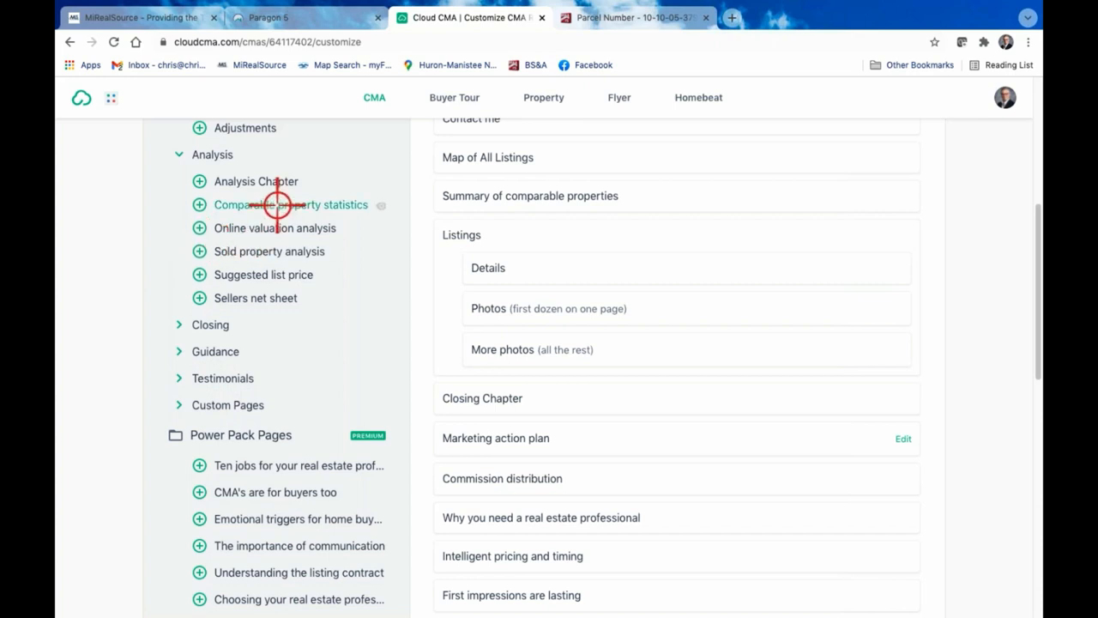
click(198, 227)
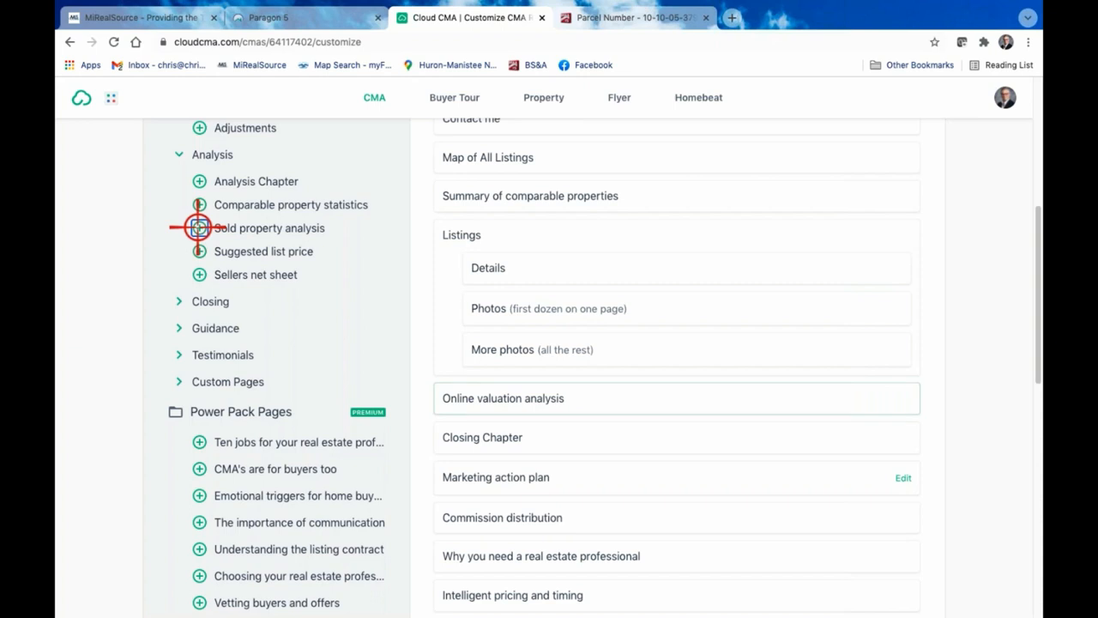
click(526, 399)
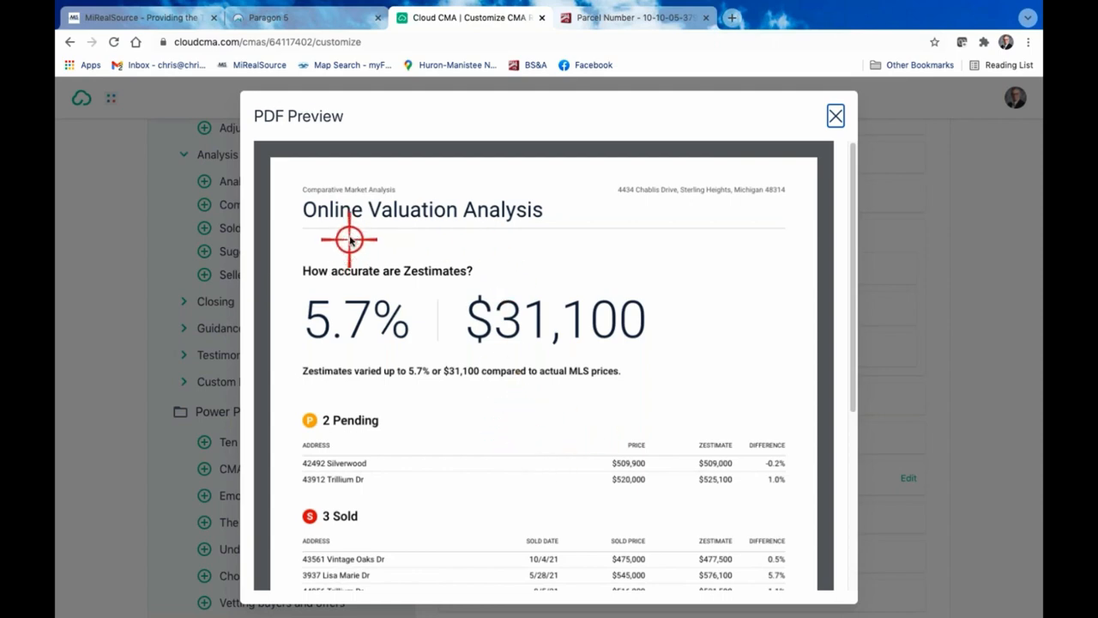
scroll(544, 344, down, 5)
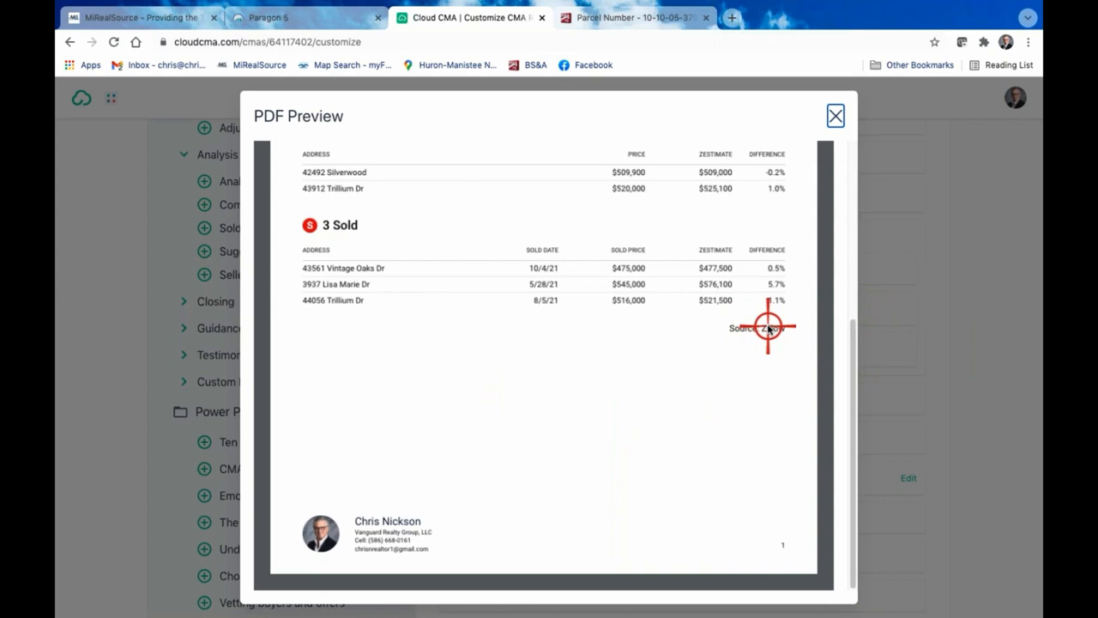
scroll(768, 327, up, 3)
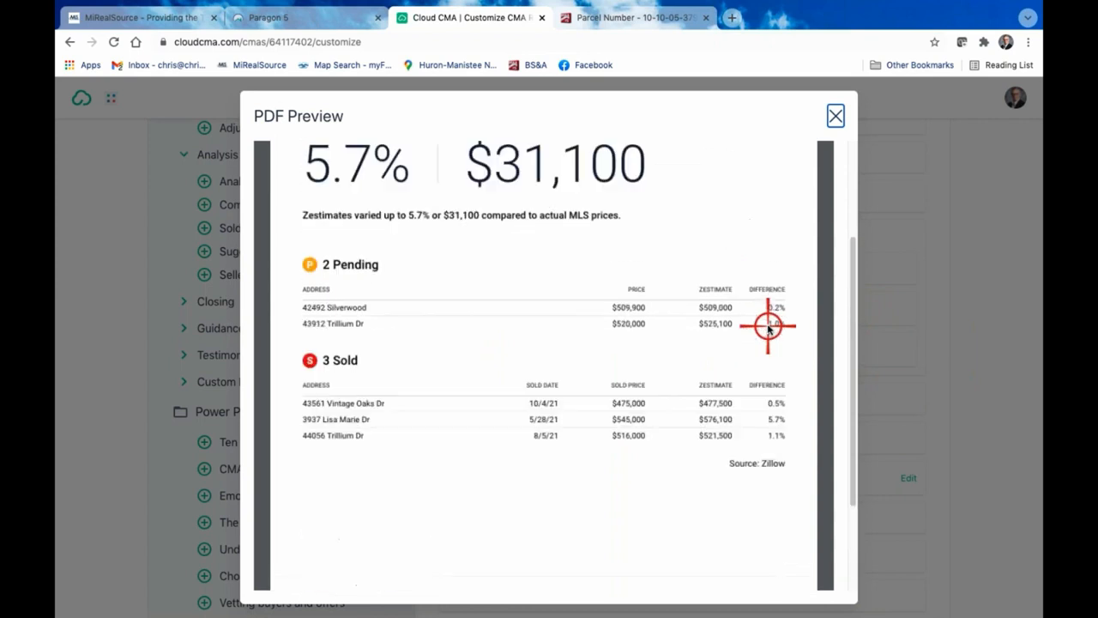
scroll(517, 400, down, 3)
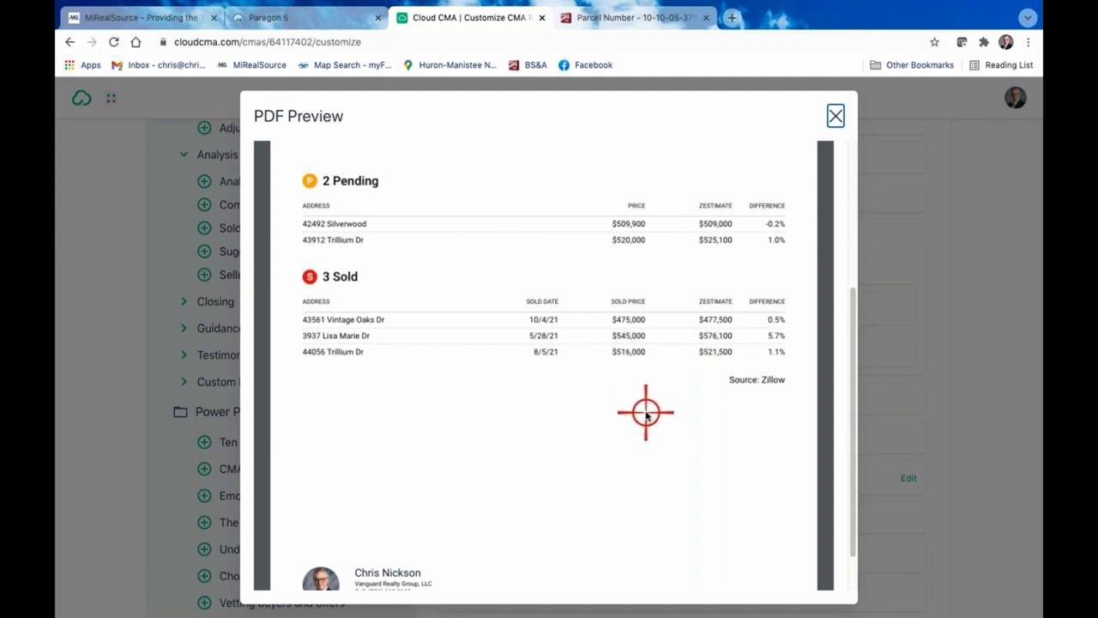
scroll(645, 412, up, 2)
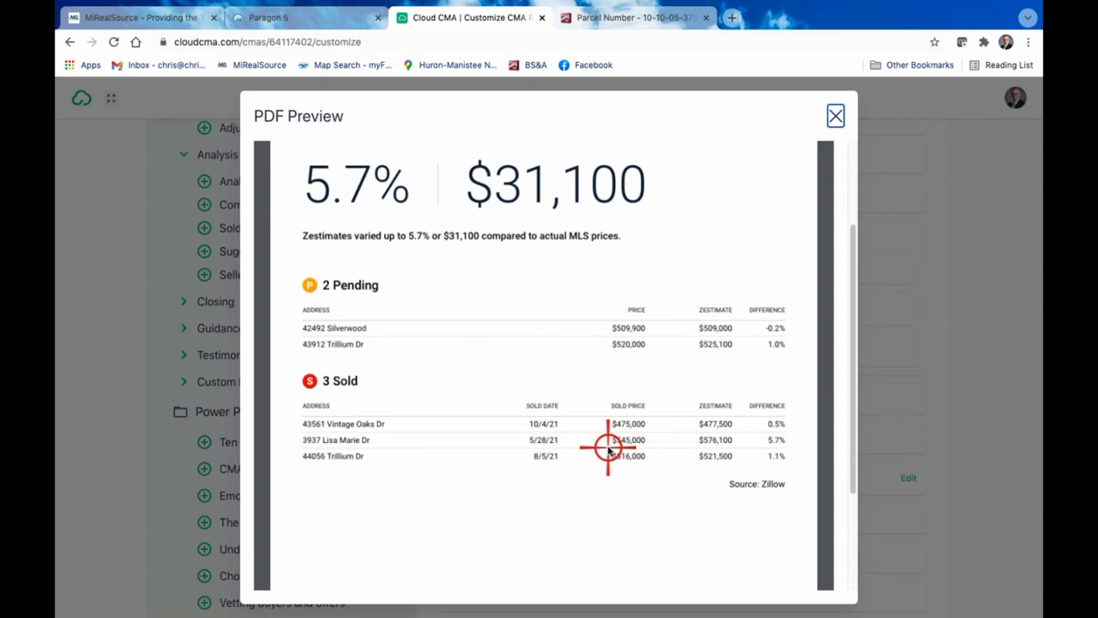
scroll(674, 510, down, 1)
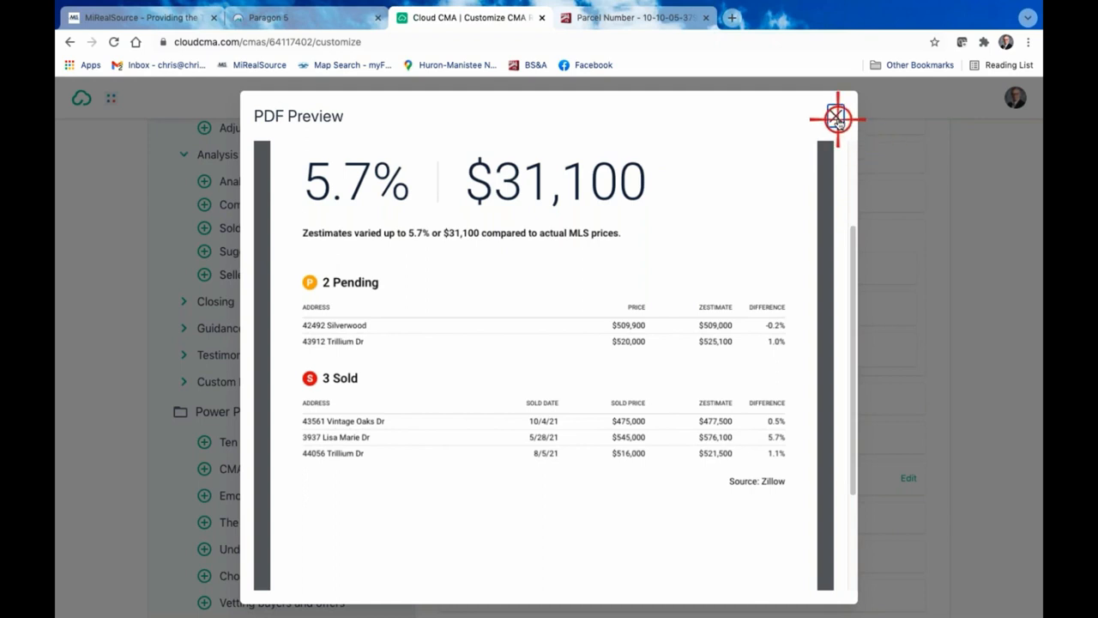
click(836, 117)
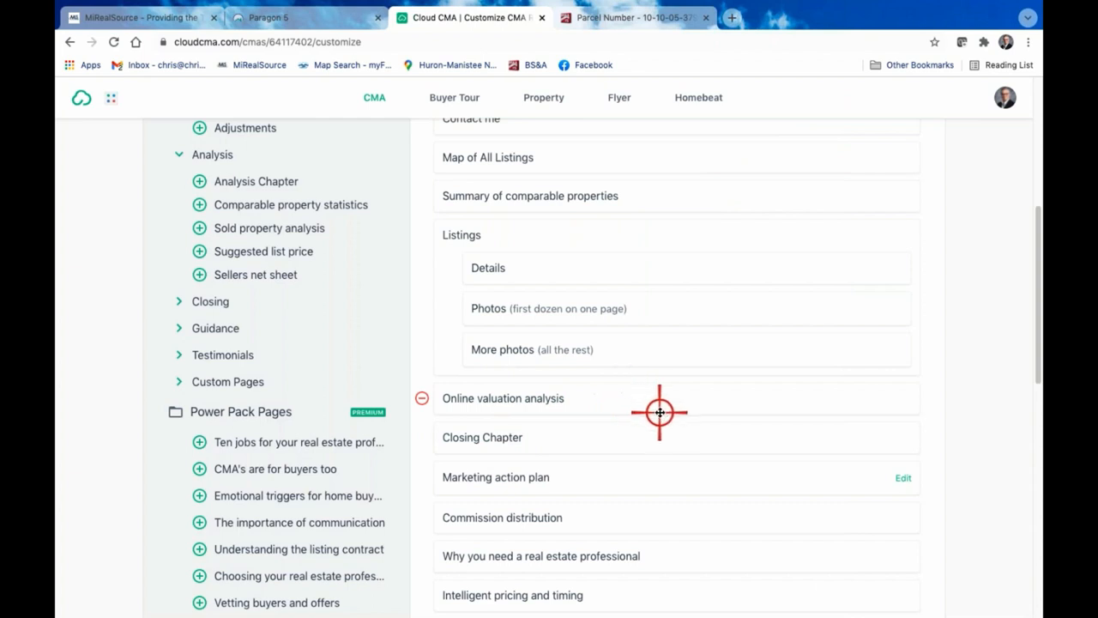
Preview the Closing Chapter page, close the preview and remove the page from the report
scroll(658, 409, down, 3)
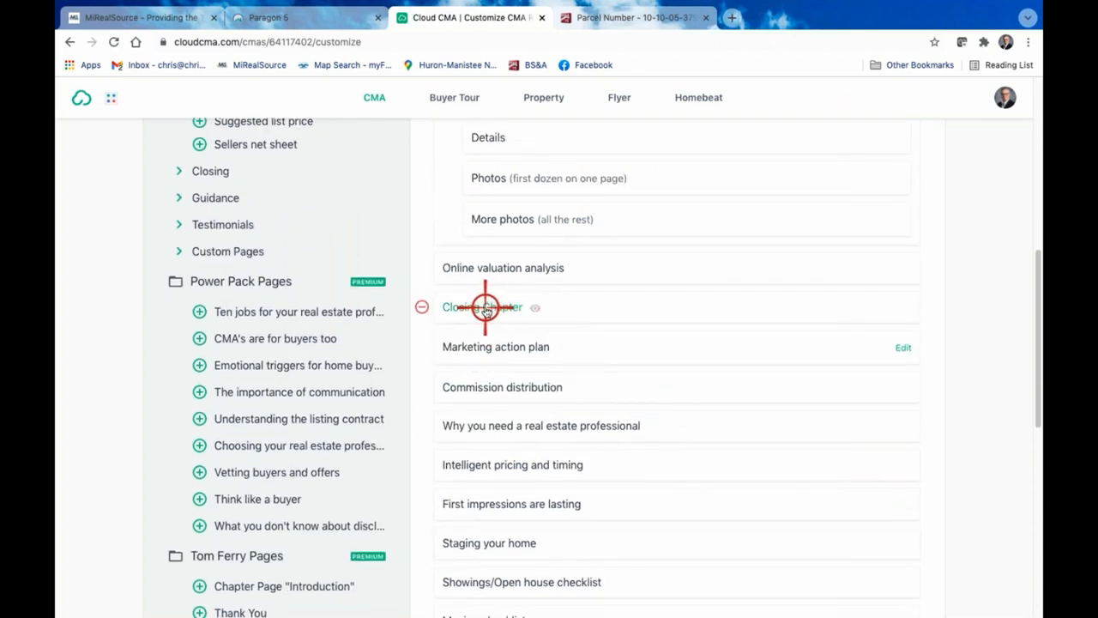
click(485, 307)
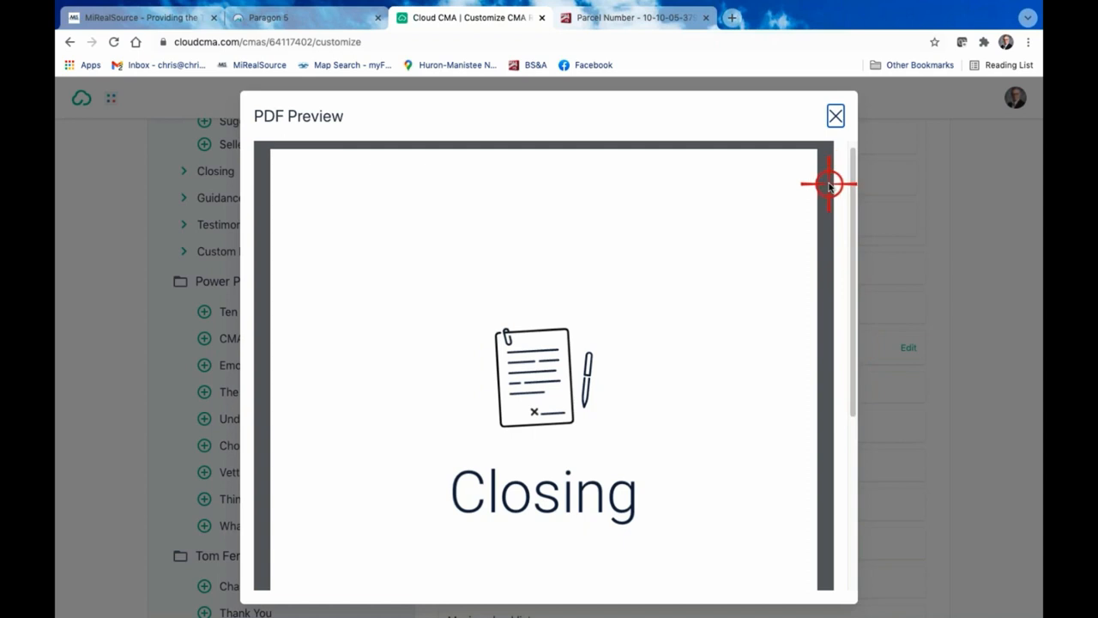
click(835, 117)
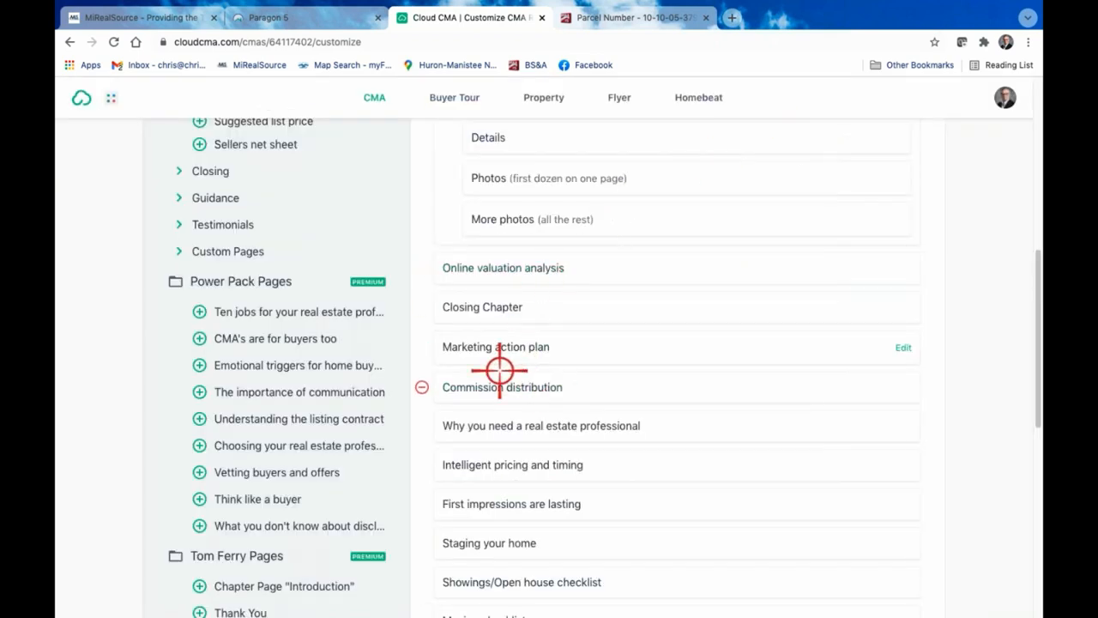
click(421, 304)
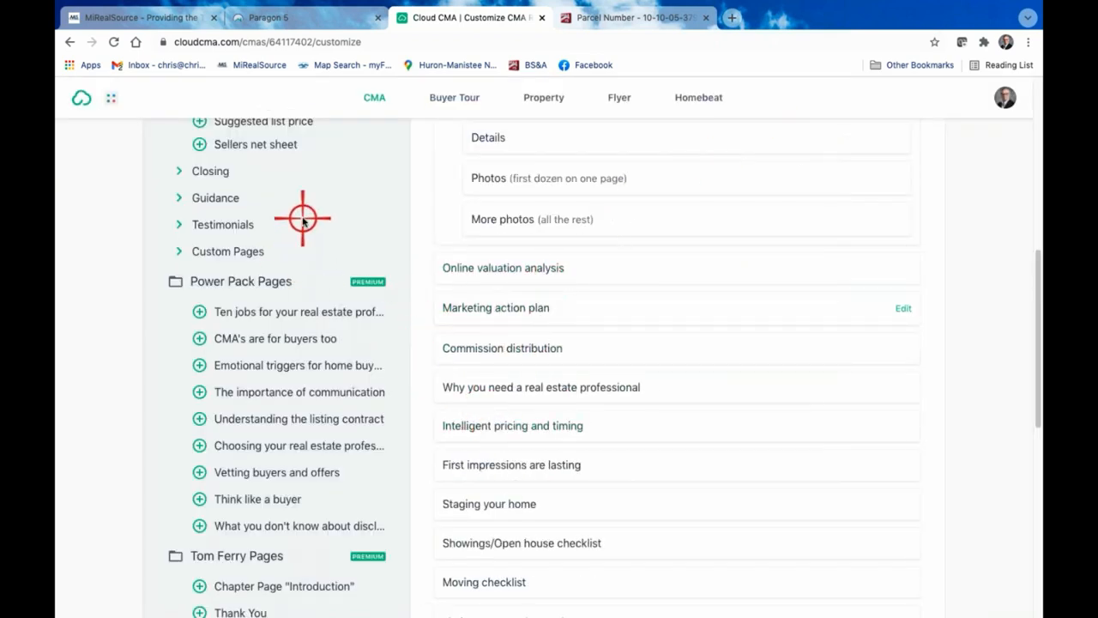
Expand the Closing group of available pages, and preview and remove the report's Marketing action plan page
click(181, 171)
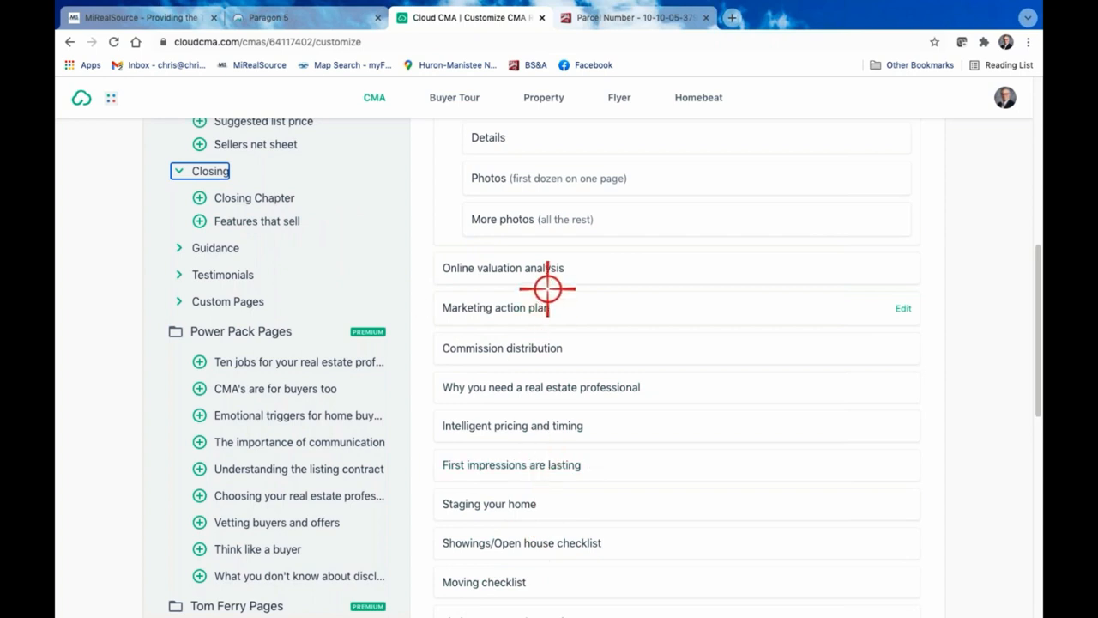
click(488, 307)
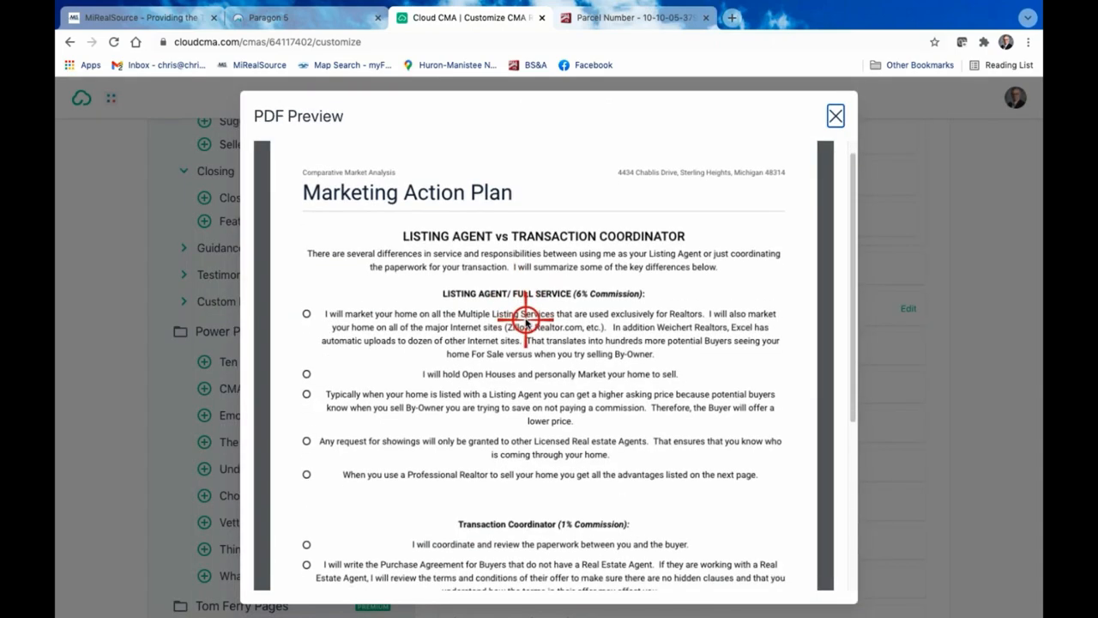
scroll(526, 320, down, 3)
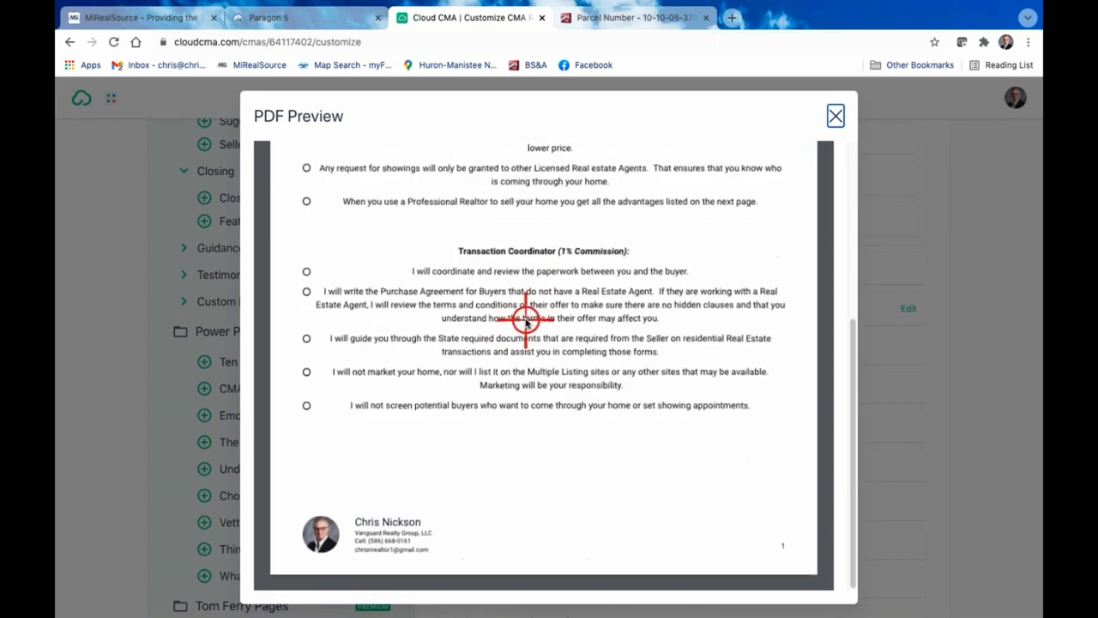
click(835, 111)
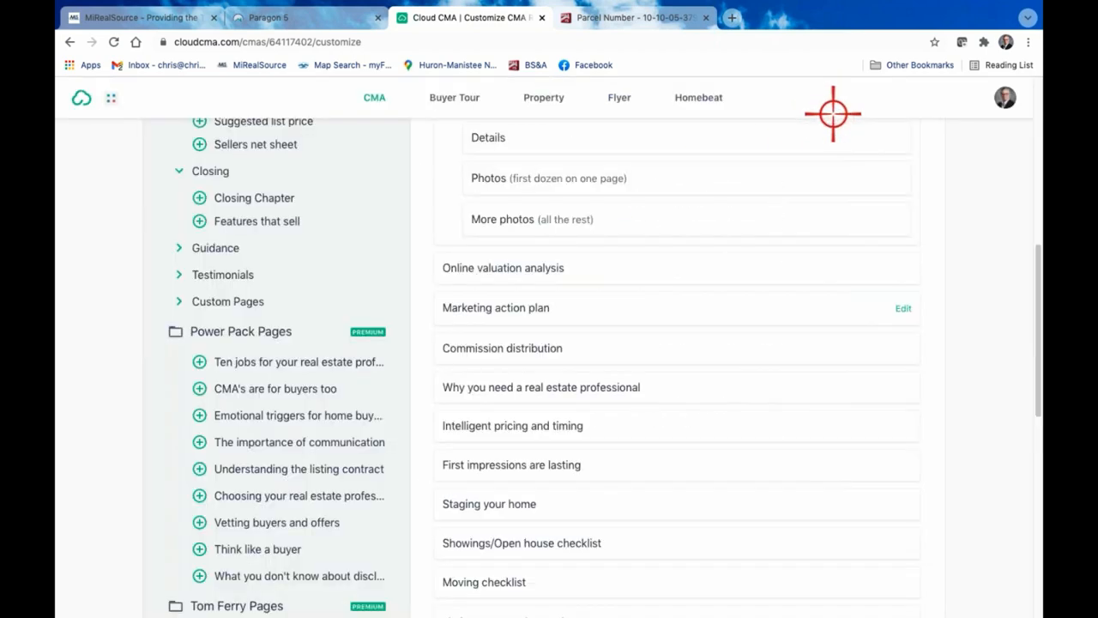
click(420, 308)
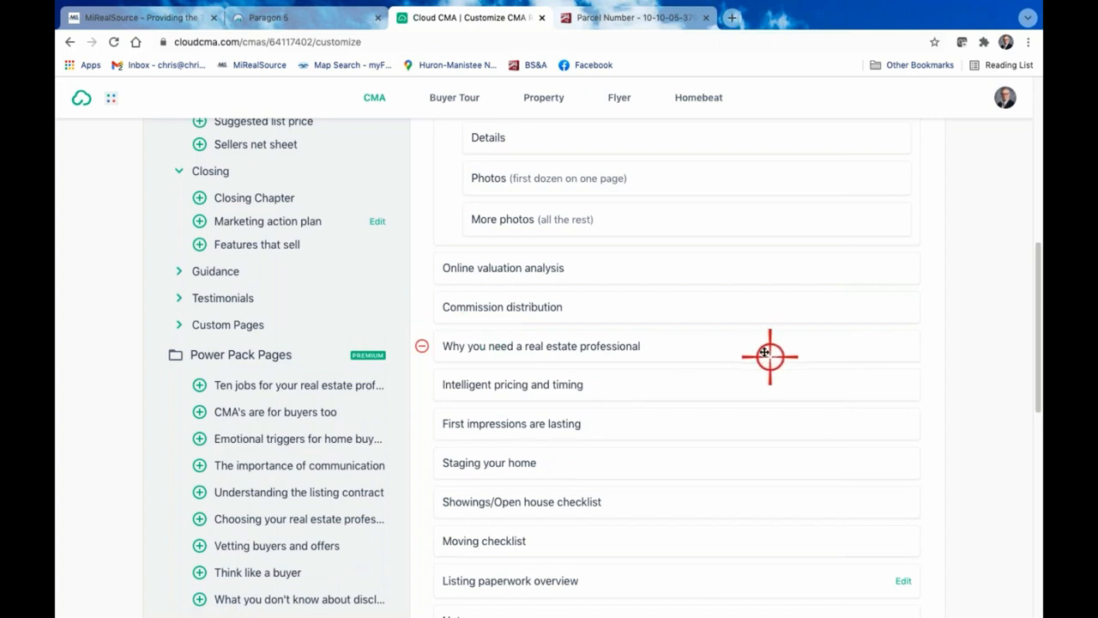
Preview the Commission distribution page and close the preview, keeping the page in the report
click(534, 308)
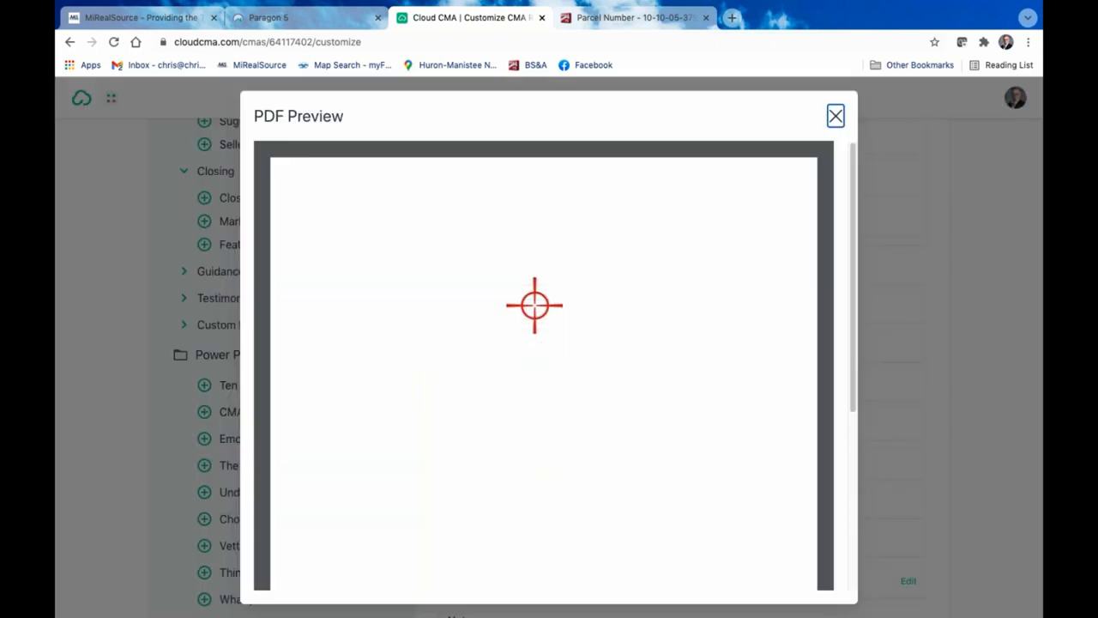
scroll(613, 375, down, 5)
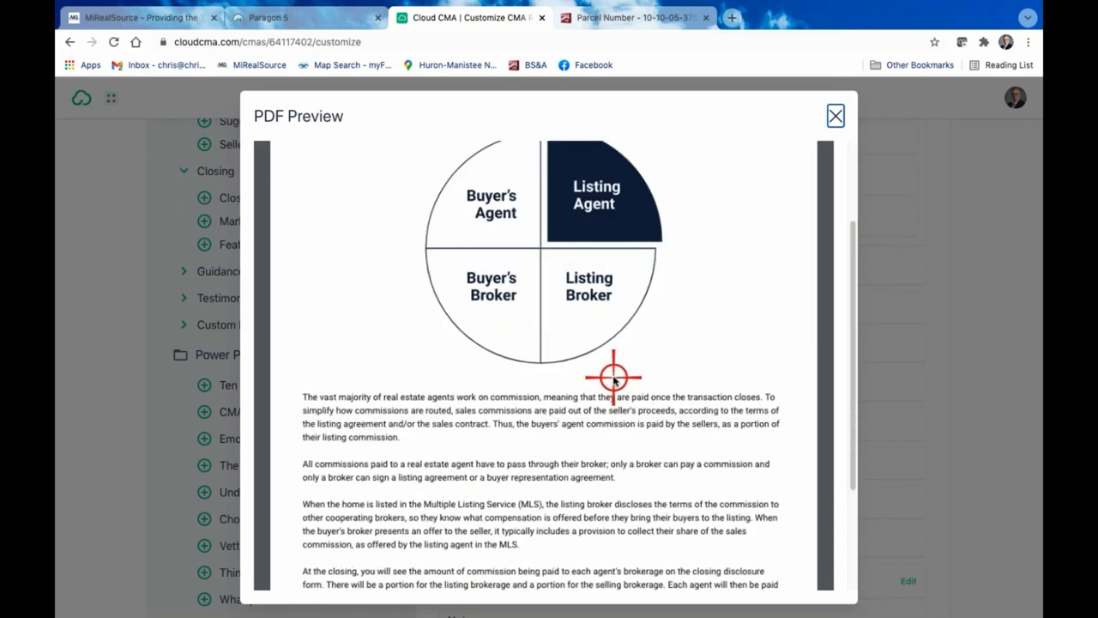
scroll(612, 374, up, 5)
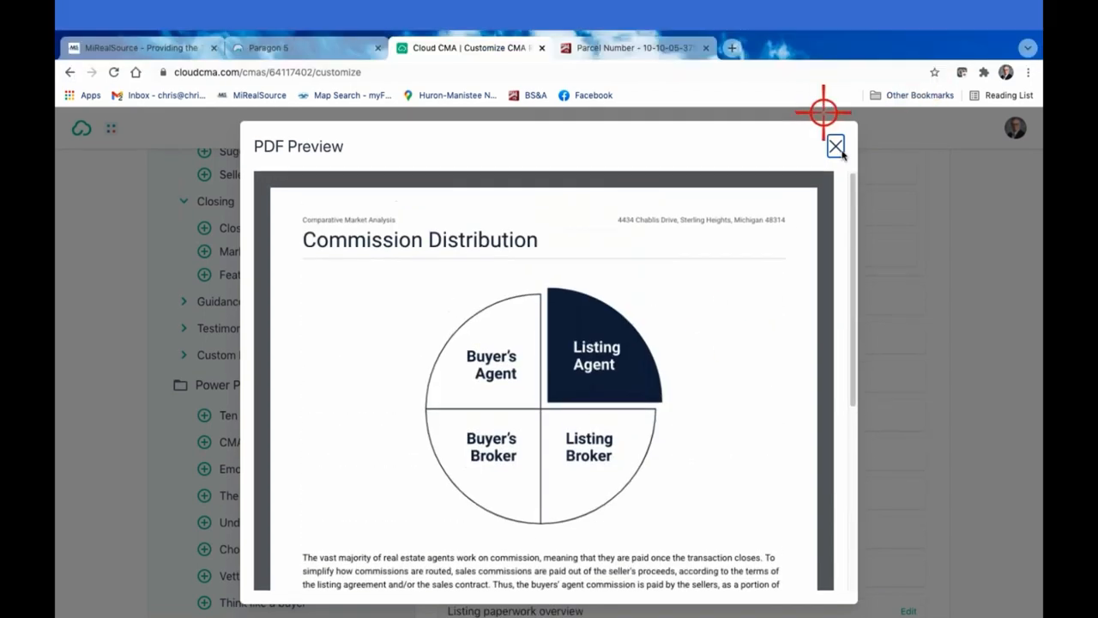
click(836, 116)
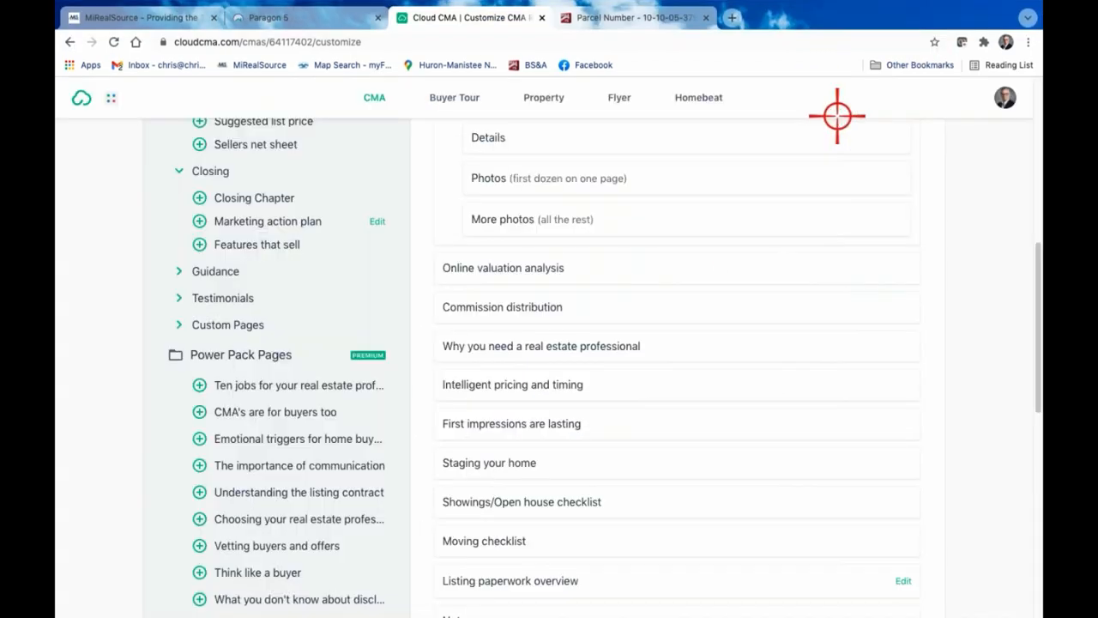
Preview the Why you need a real estate professional page and close the preview
click(562, 346)
click(562, 346)
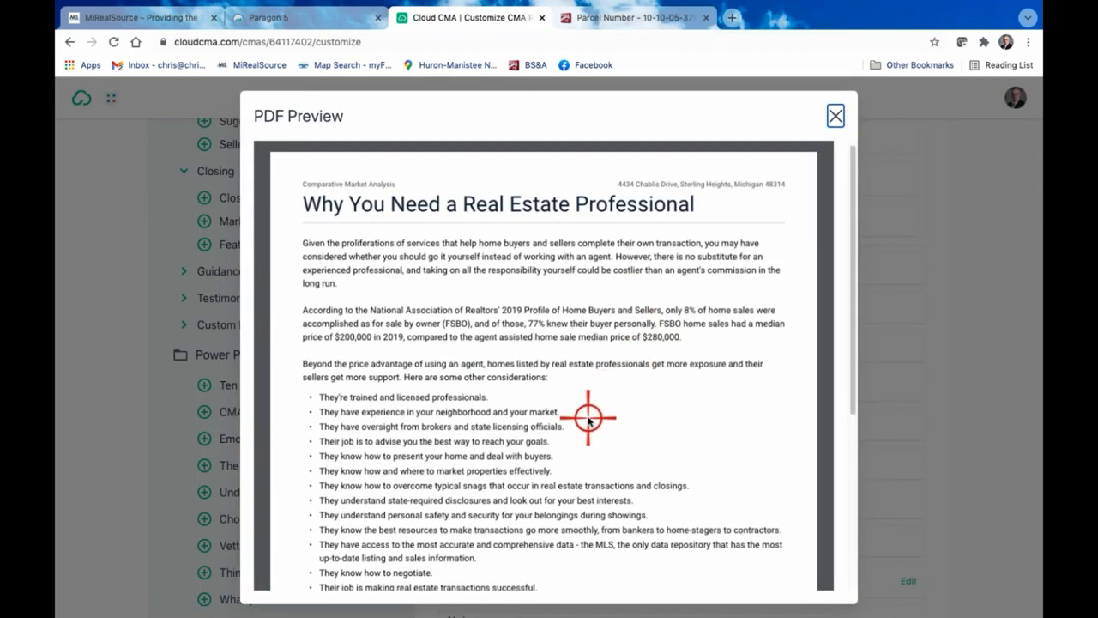
scroll(589, 418, down, 3)
scroll(588, 417, up, 3)
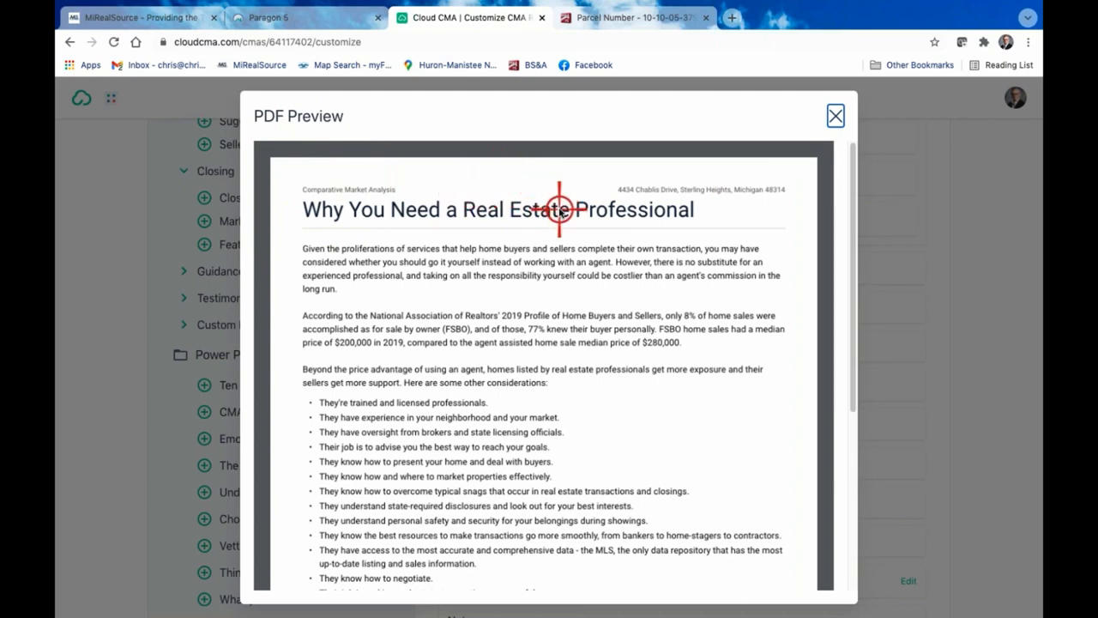
click(834, 114)
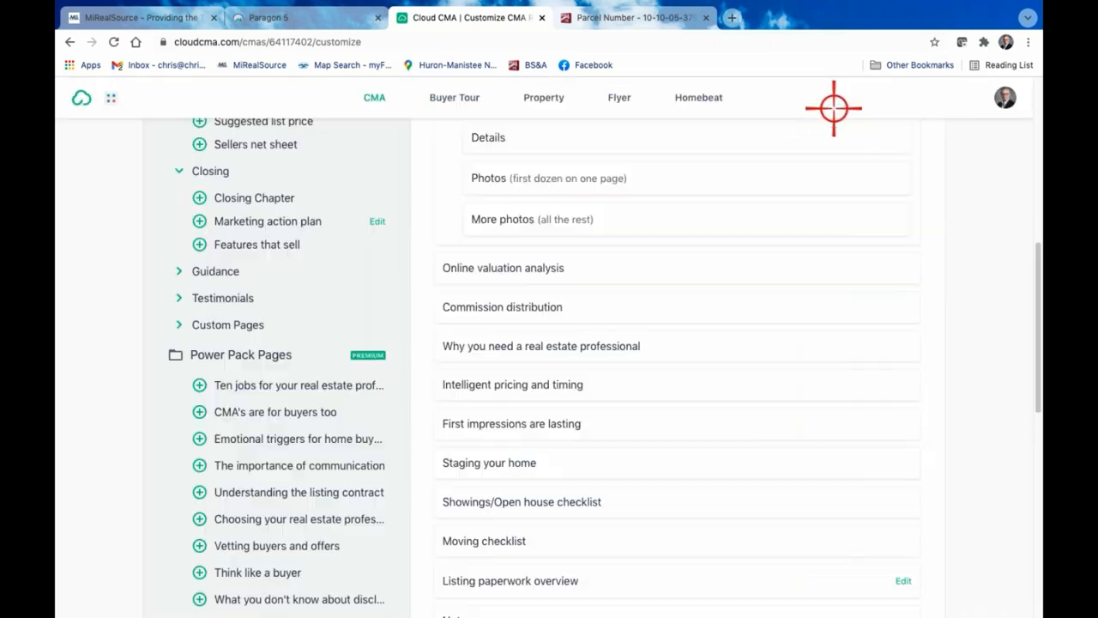
Change the CMA report's theme to Modern Dark Red and apply it
scroll(686, 292, up, 10)
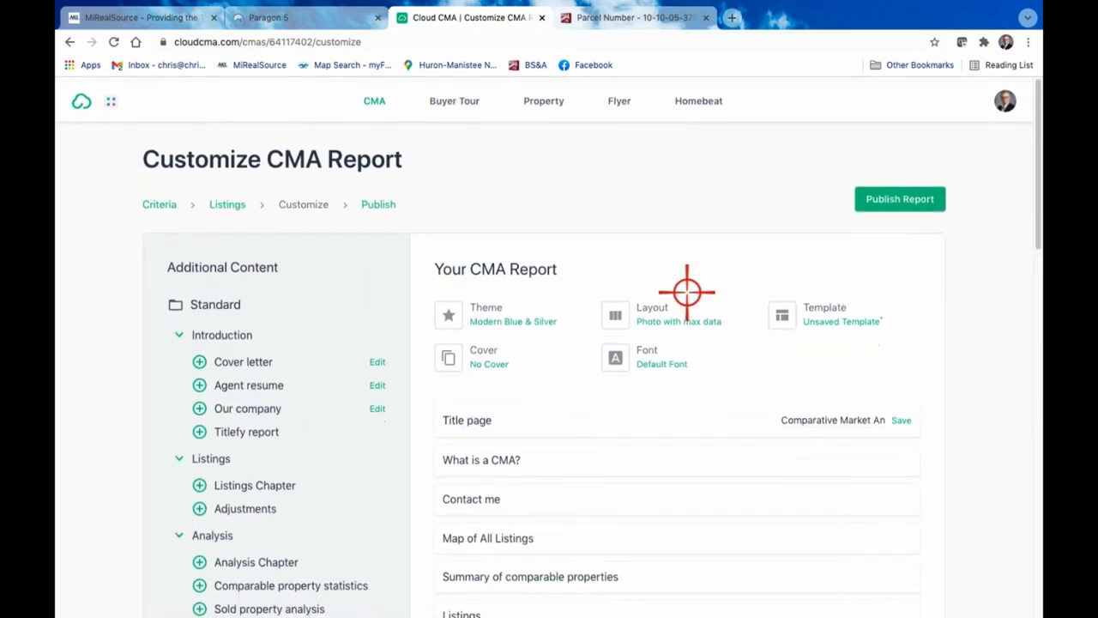
click(487, 315)
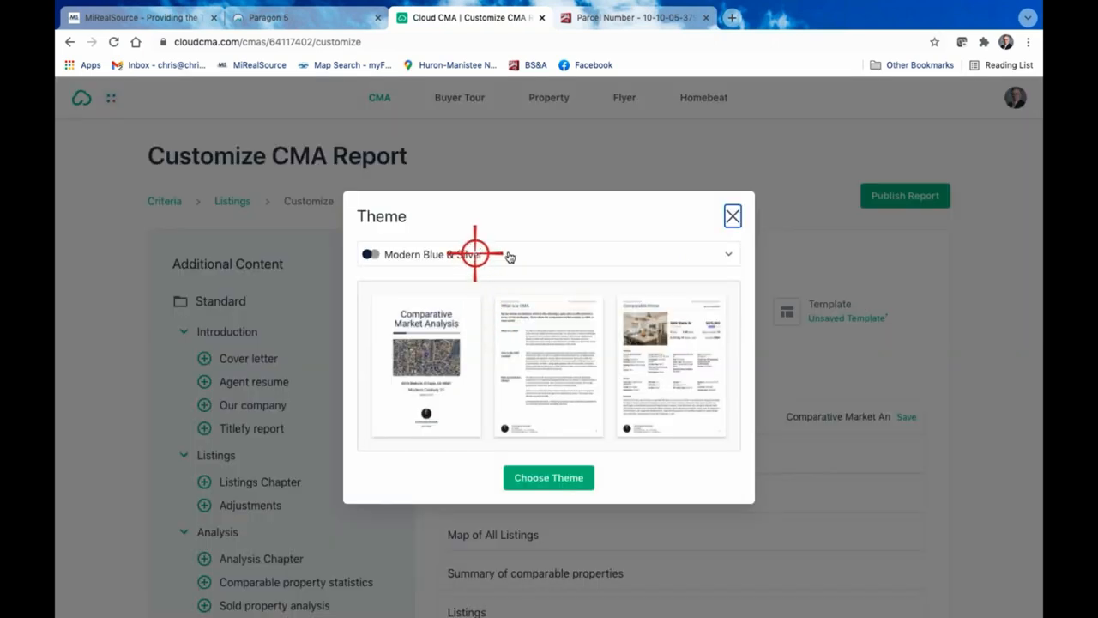
click(549, 250)
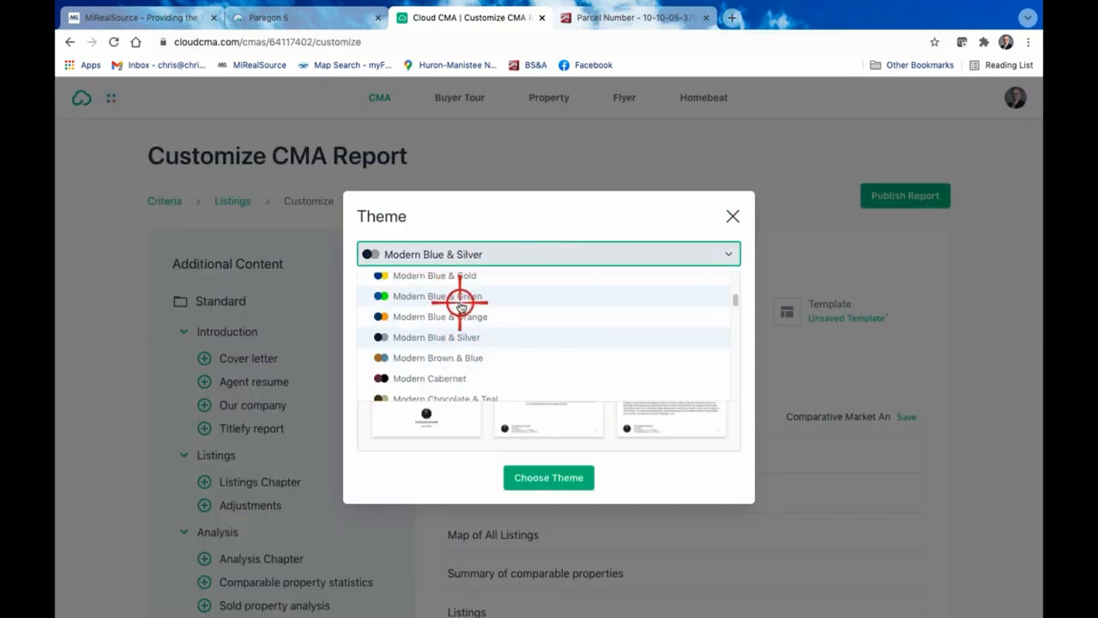
scroll(451, 300, down, 2)
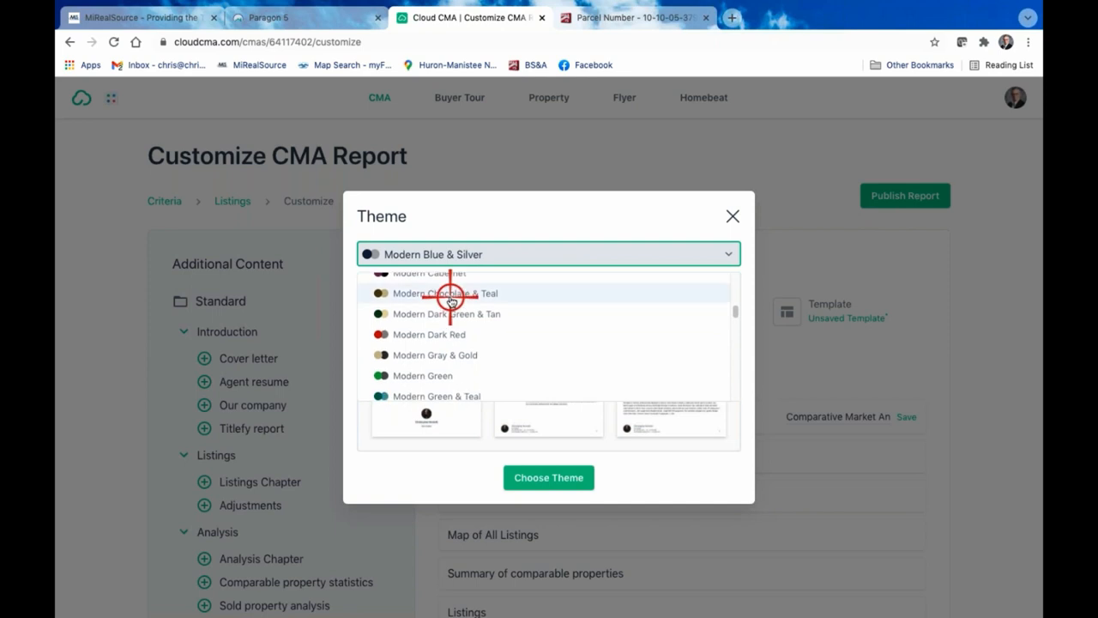
scroll(451, 299, down, 1)
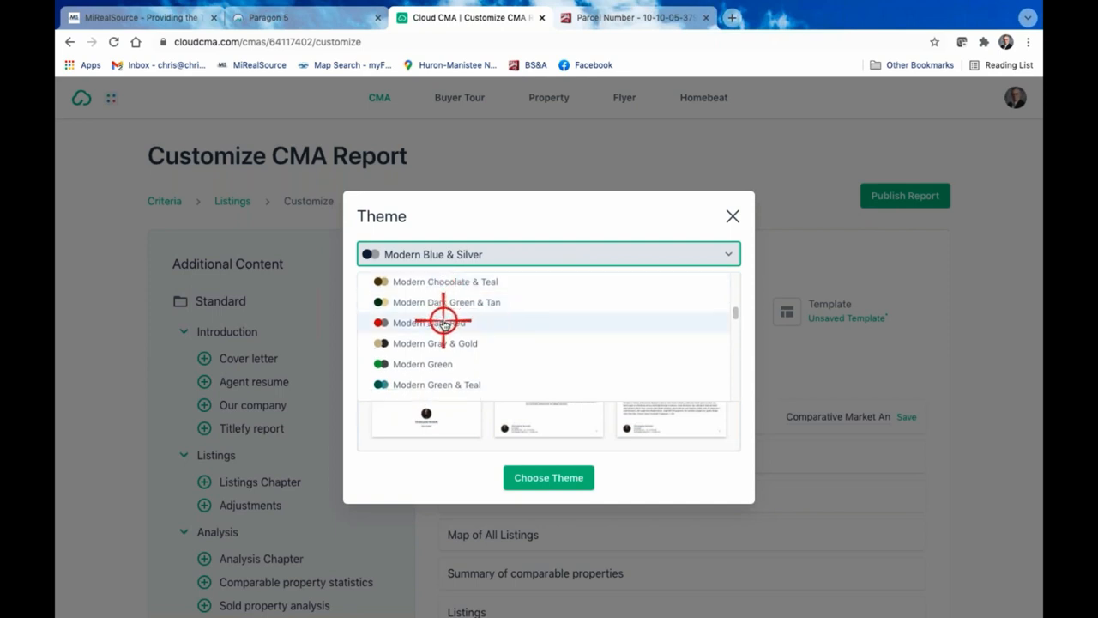
click(444, 323)
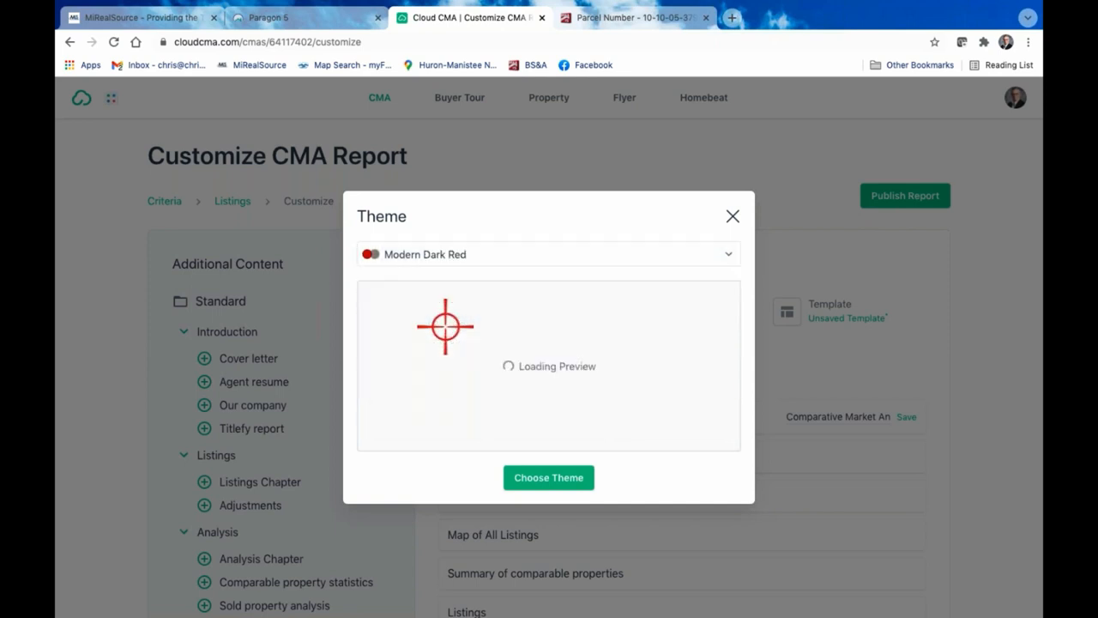
click(563, 478)
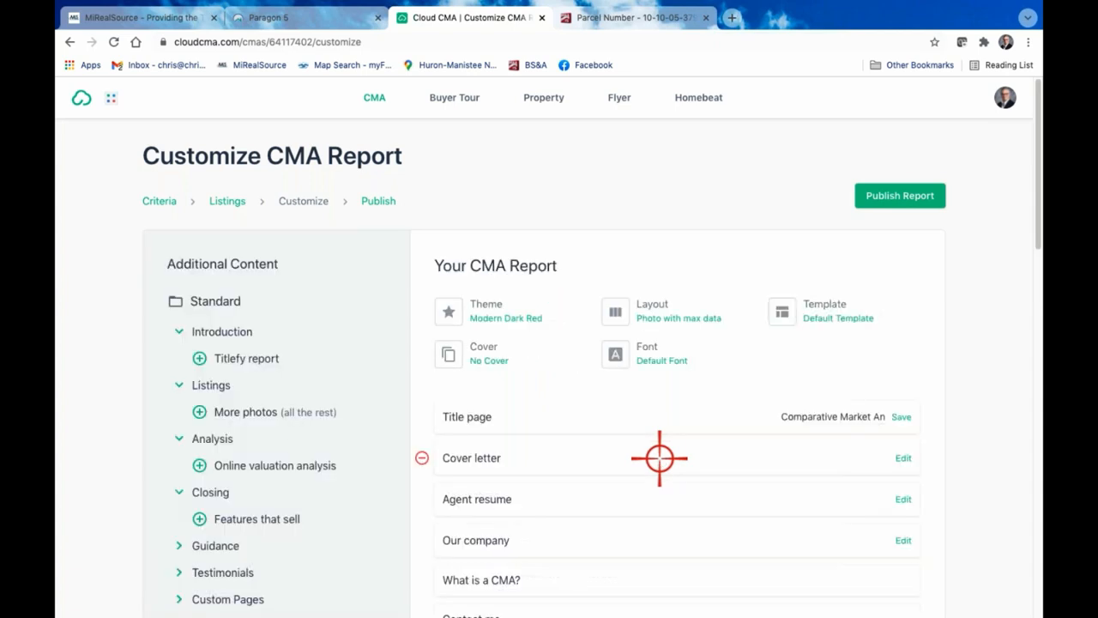
Remove the Our company and What is a CMA? pages from the report
scroll(659, 459, down, 3)
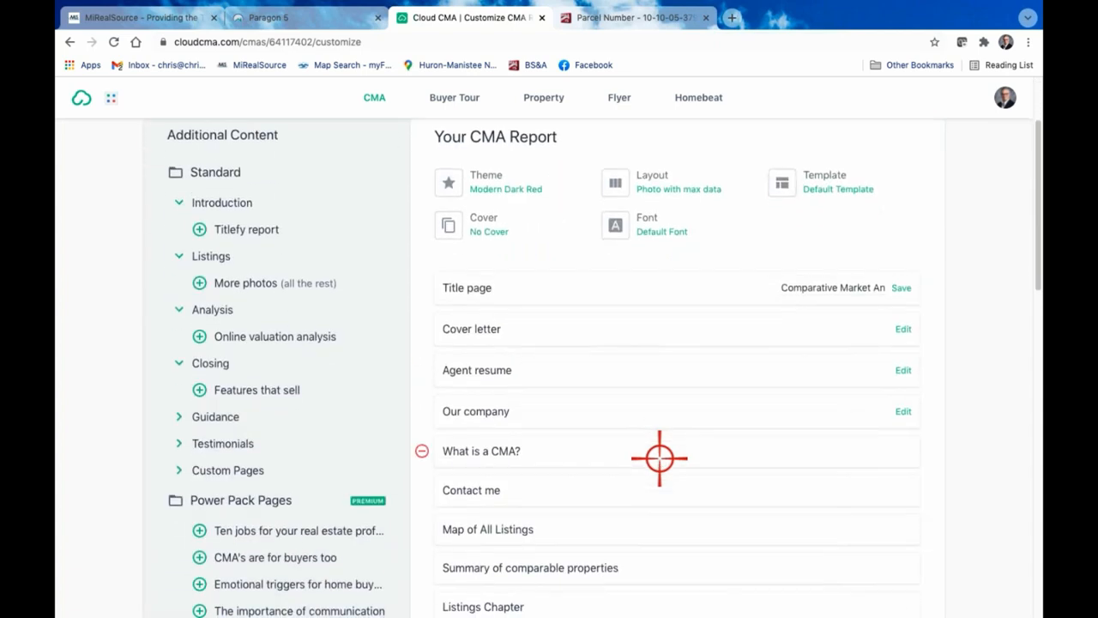
click(423, 414)
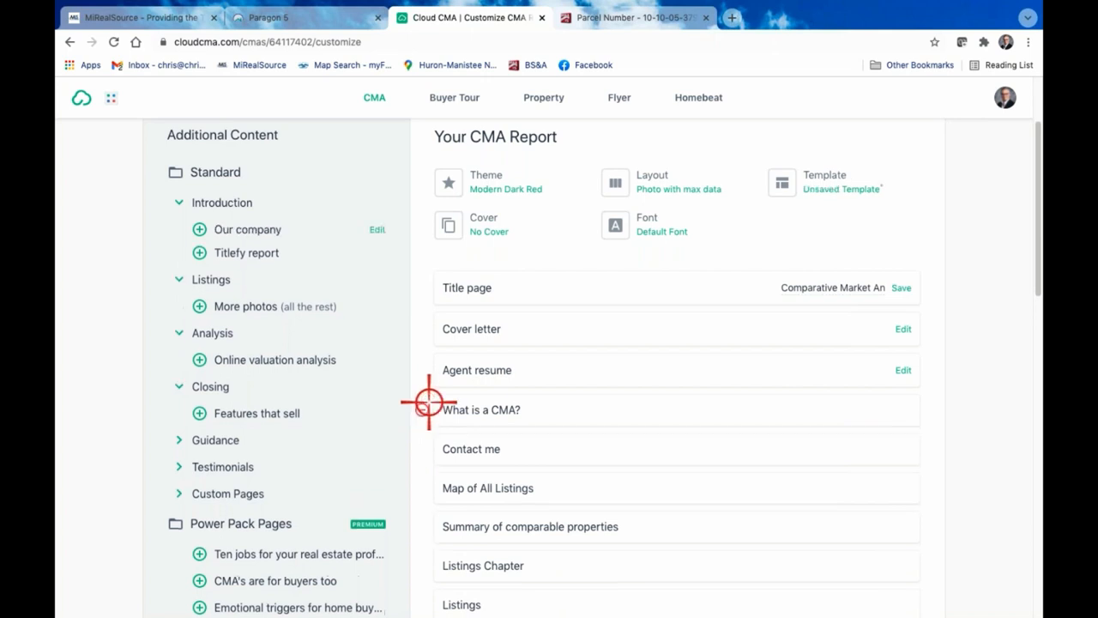
click(430, 409)
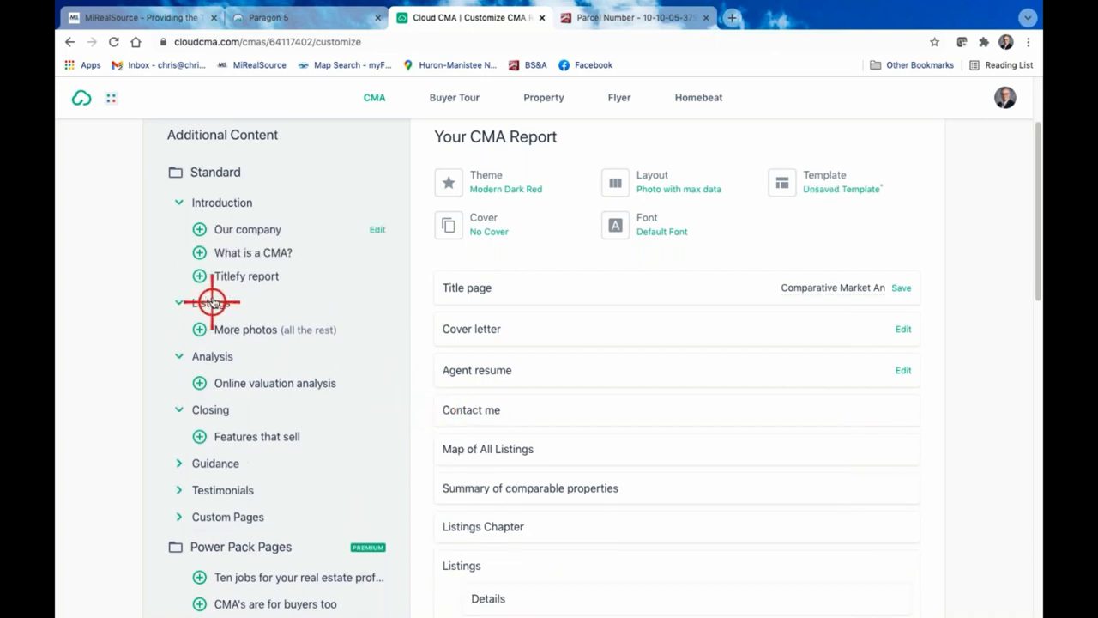
Preview the What is a CMA? page, close the preview and add the page back to the report after Agent resume
click(239, 253)
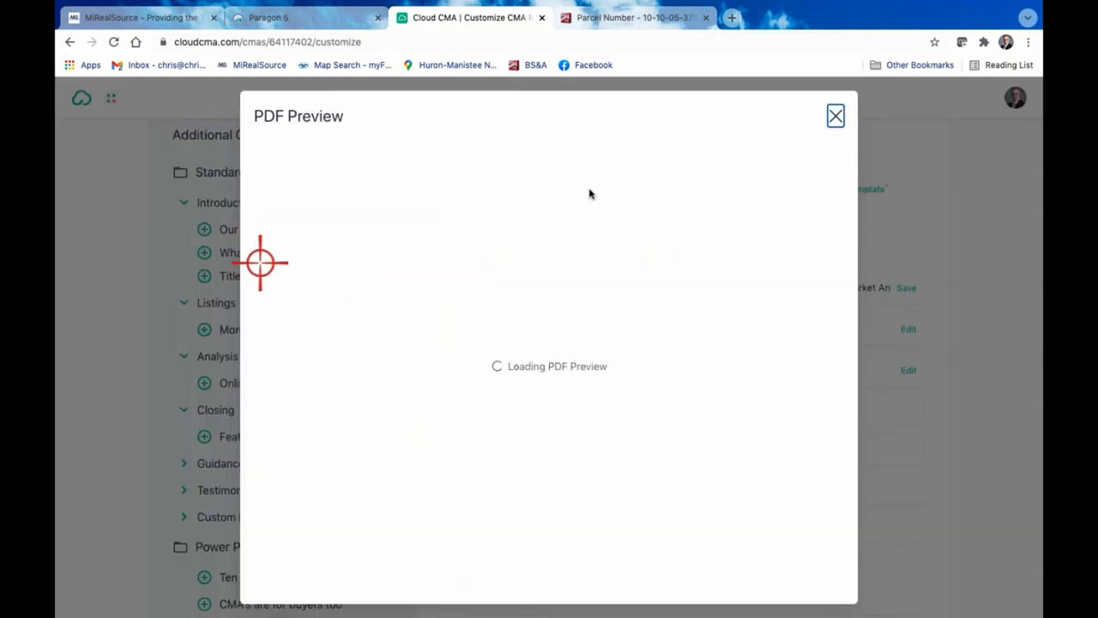
click(837, 113)
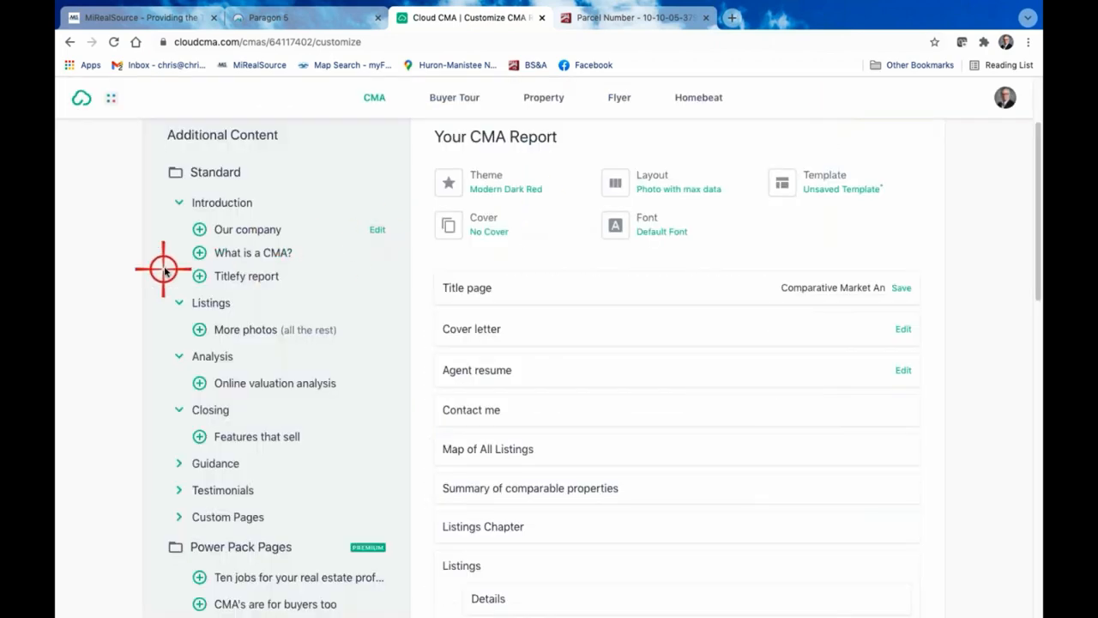
drag(201, 252, 473, 389)
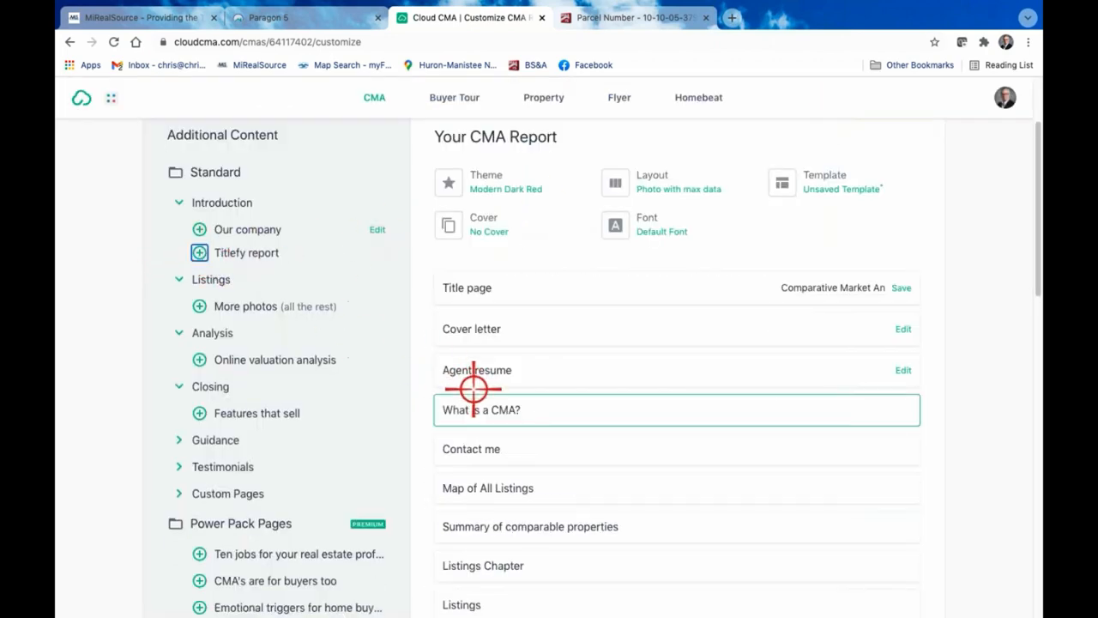
Remove the Agent resume, Cover letter, Adjustments, Analysis Chapter and Listings Chapter pages from the report
click(428, 368)
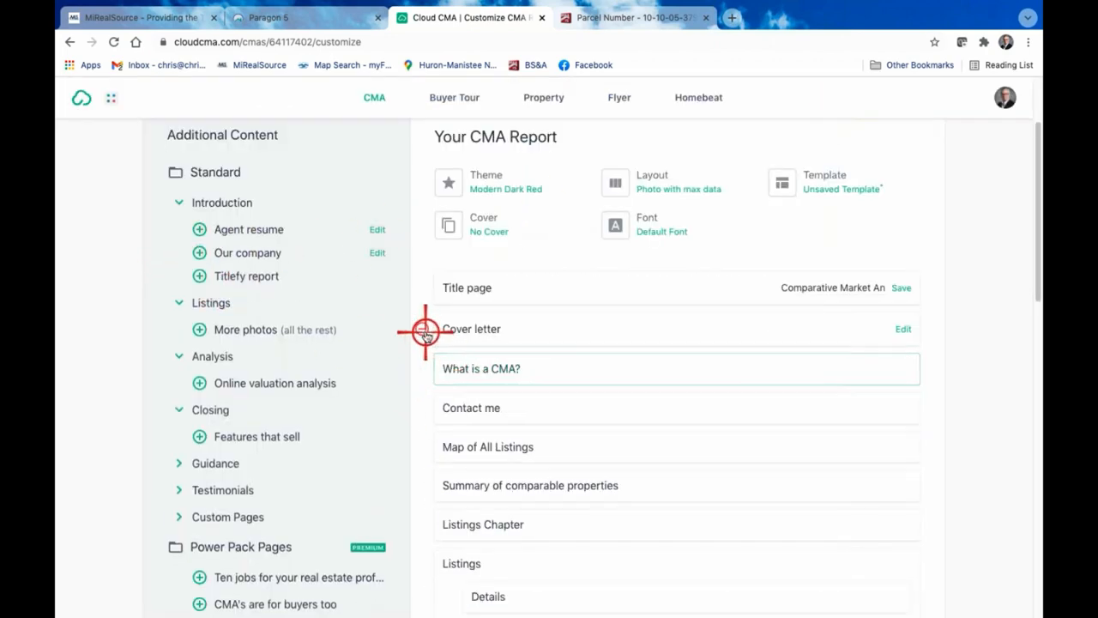
click(424, 332)
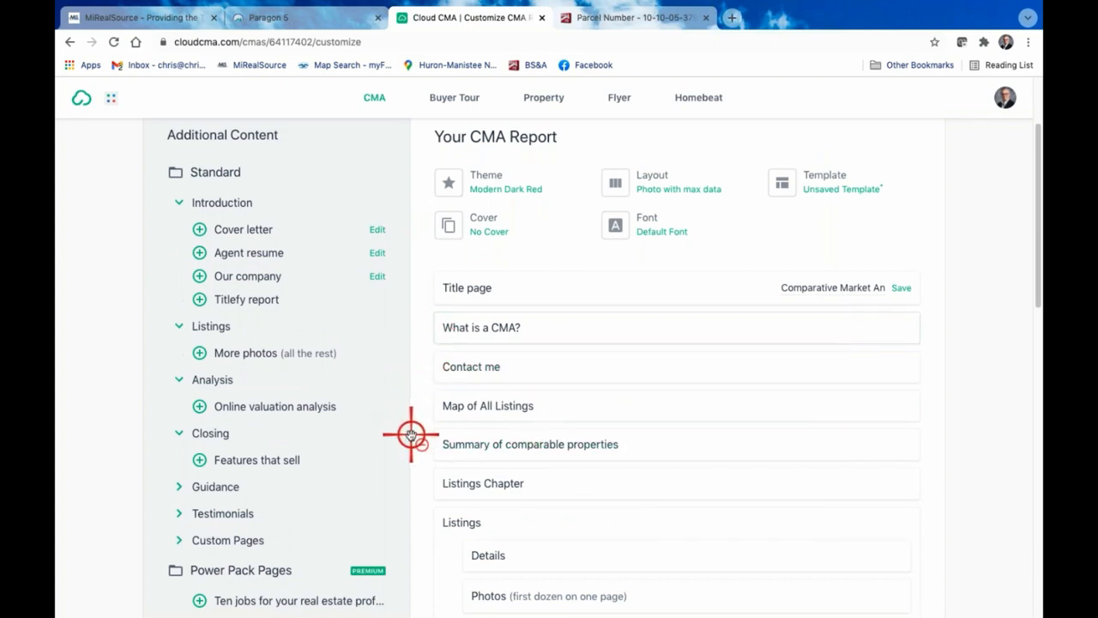
scroll(463, 426, down, 2)
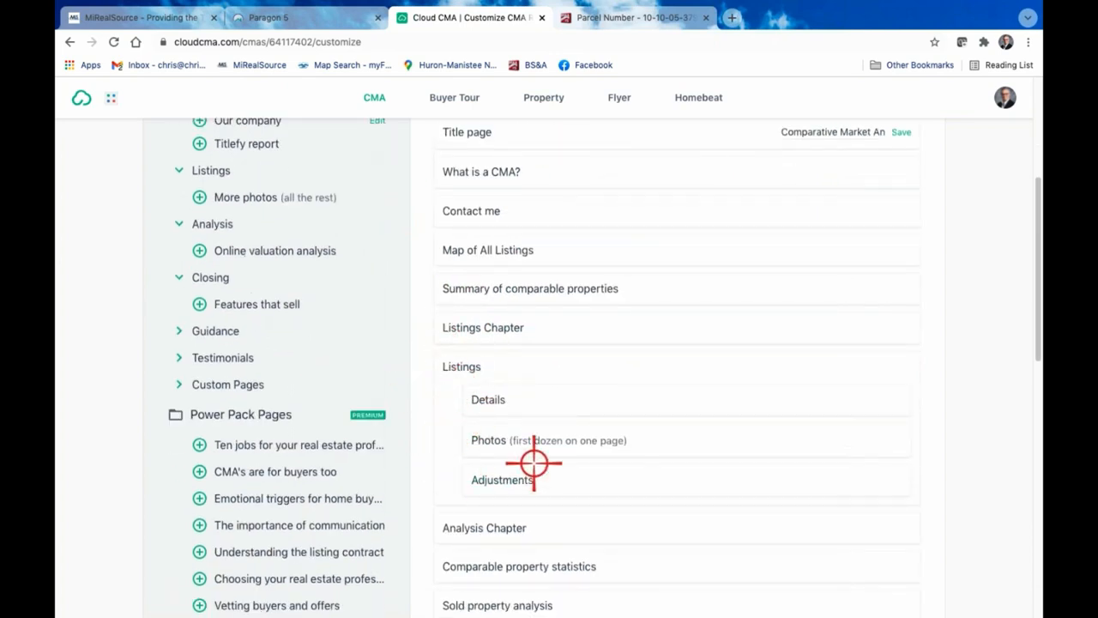
scroll(534, 462, down, 1)
click(449, 411)
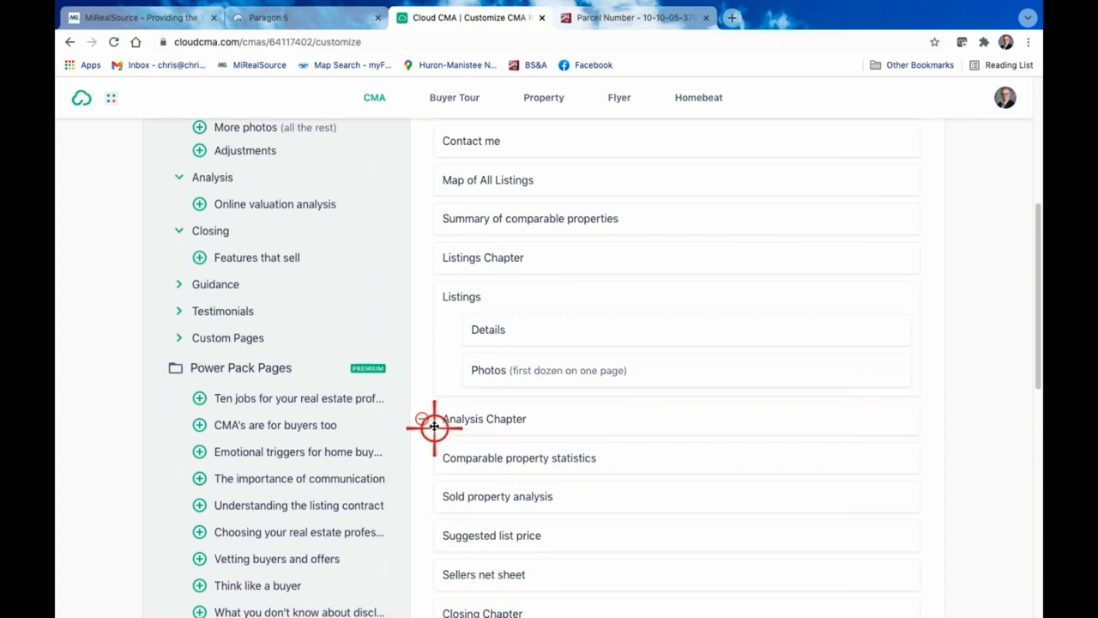
click(421, 418)
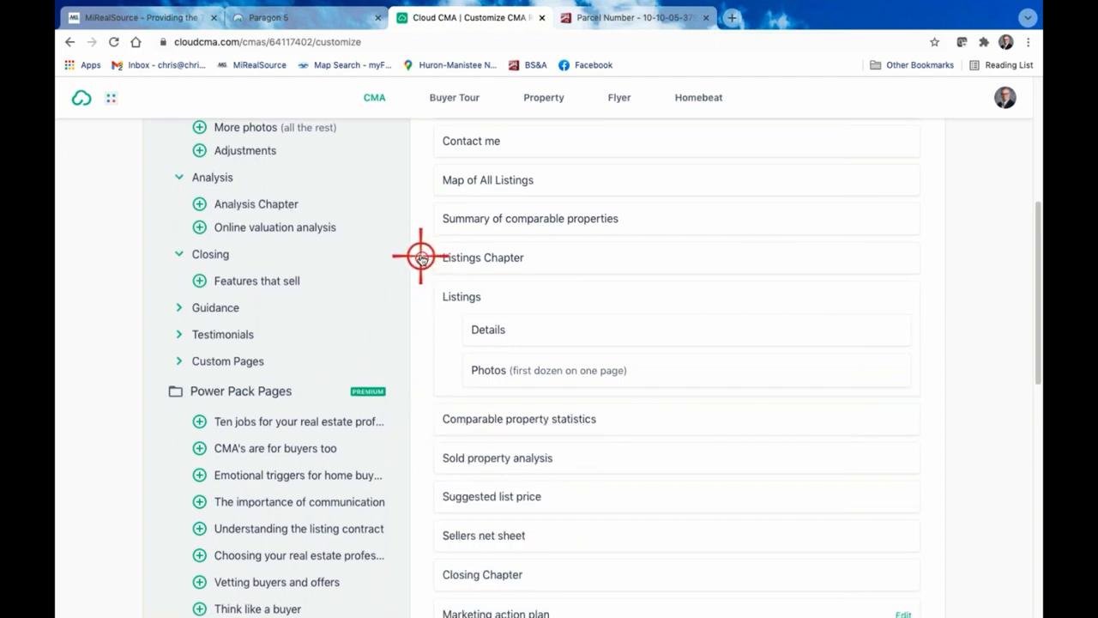
click(421, 256)
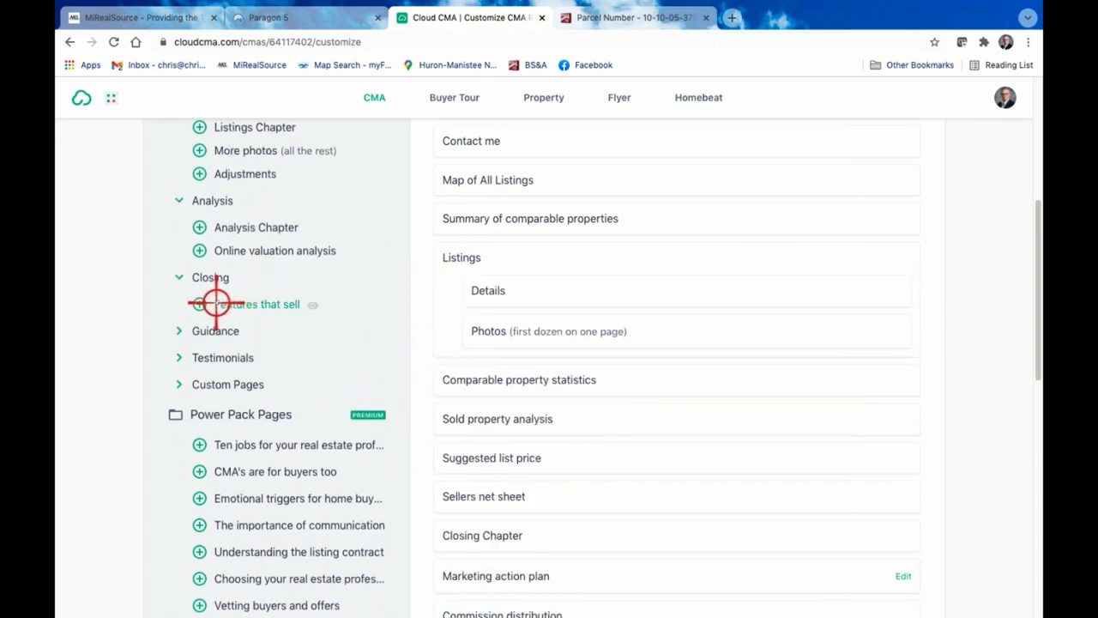
Add the Online valuation analysis page and remove Sold property analysis, Suggested list price, Sellers net sheet, Closing Chapter and Marketing action plan
click(200, 251)
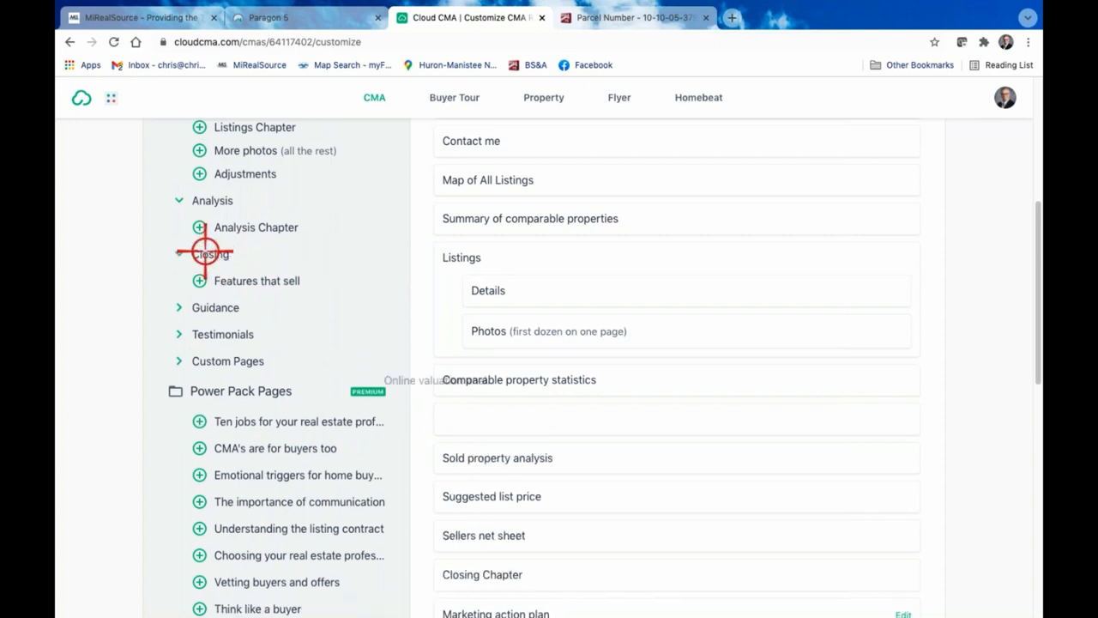
click(422, 458)
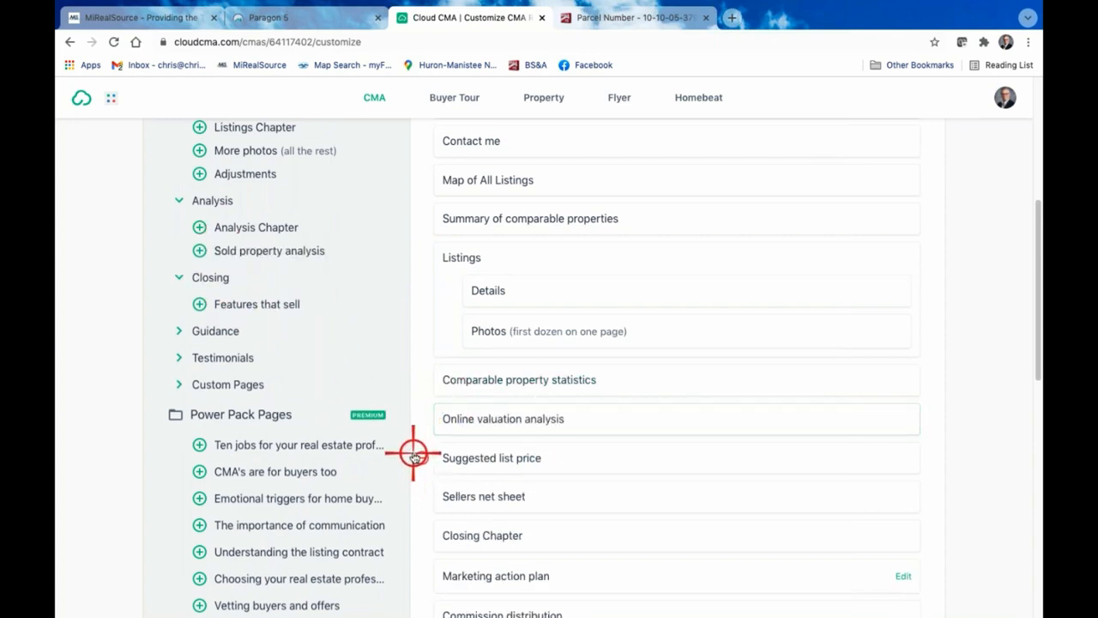
click(413, 455)
click(419, 456)
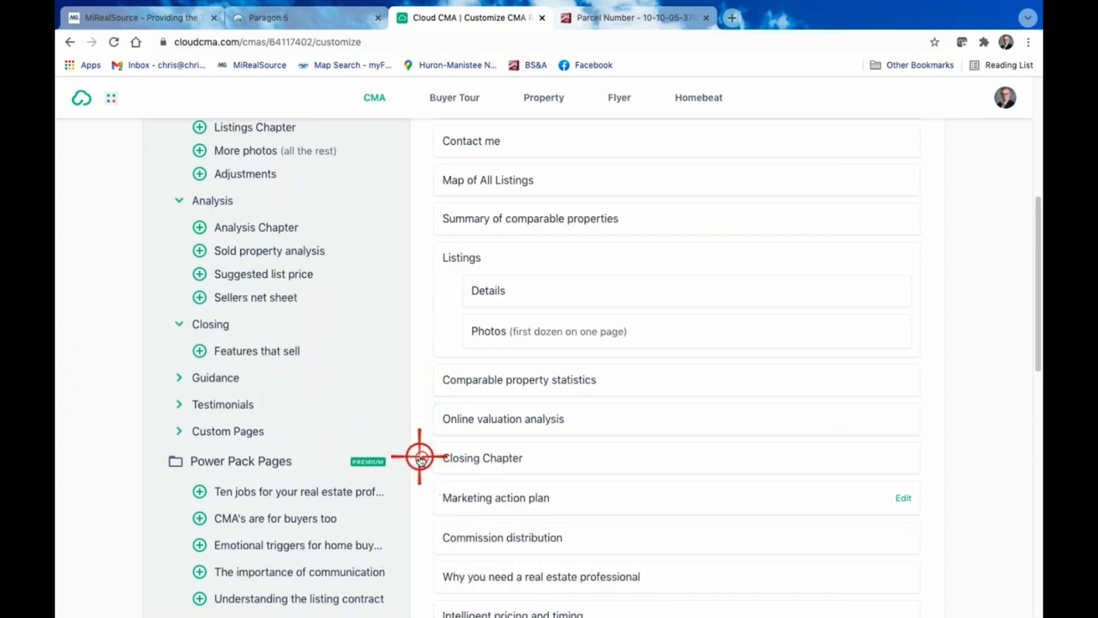
click(421, 458)
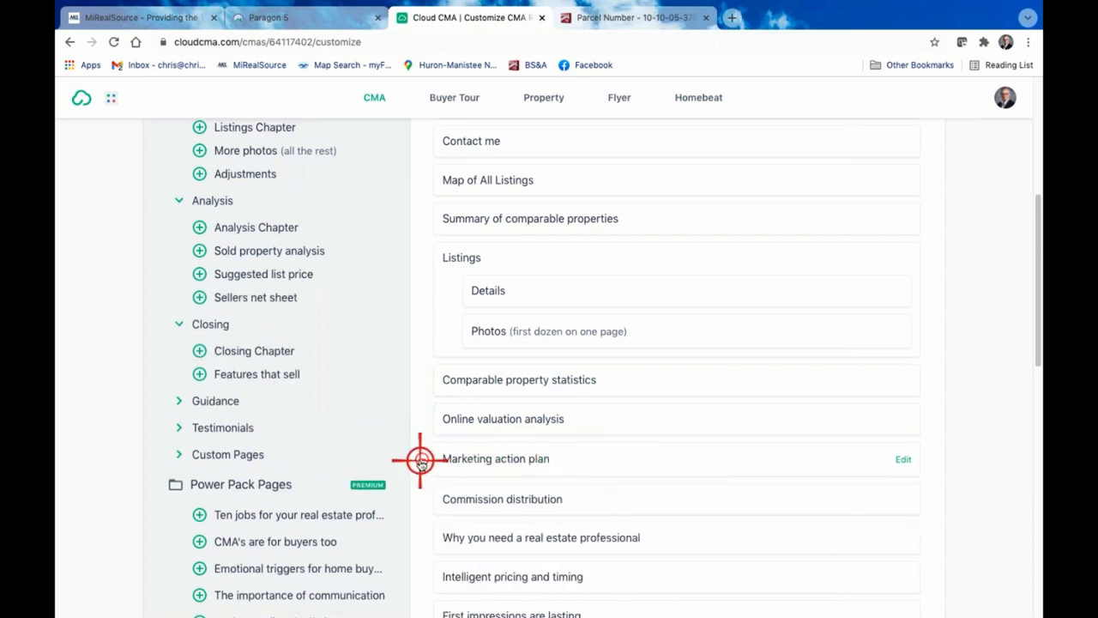
click(420, 459)
Preview the Commission distribution and Why you need a real estate professional pages again, closing each preview
click(520, 455)
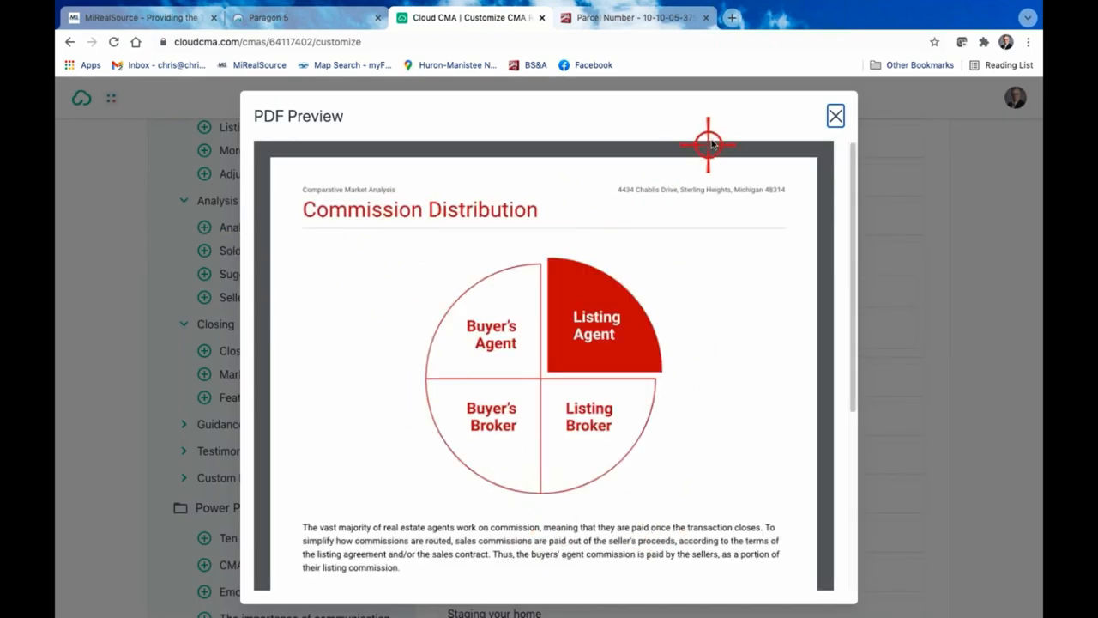
click(835, 119)
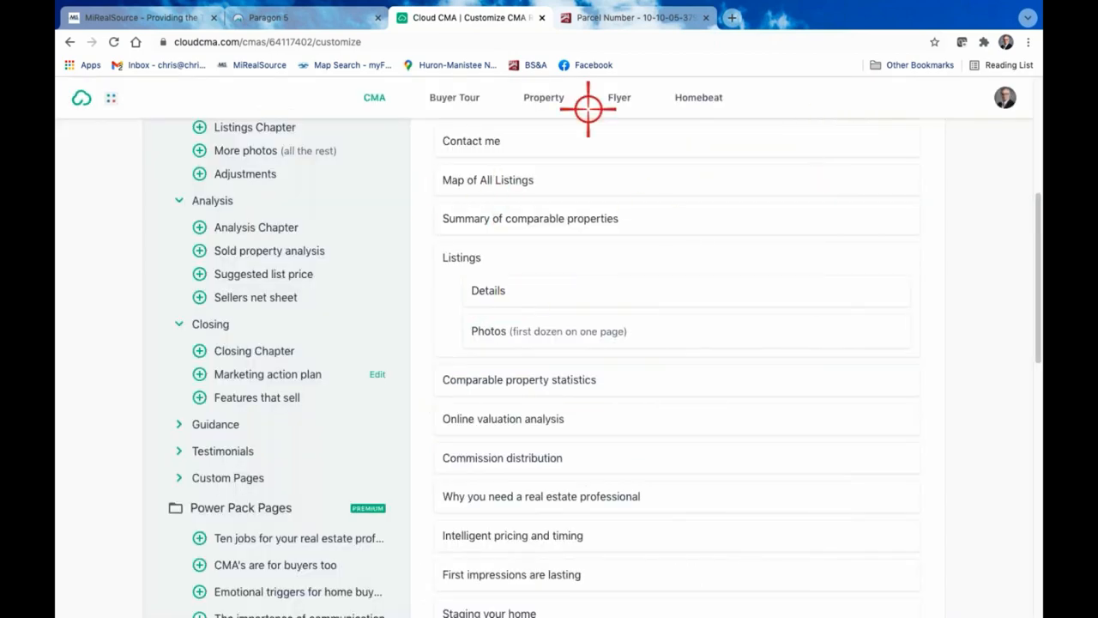
scroll(649, 472, down, 1)
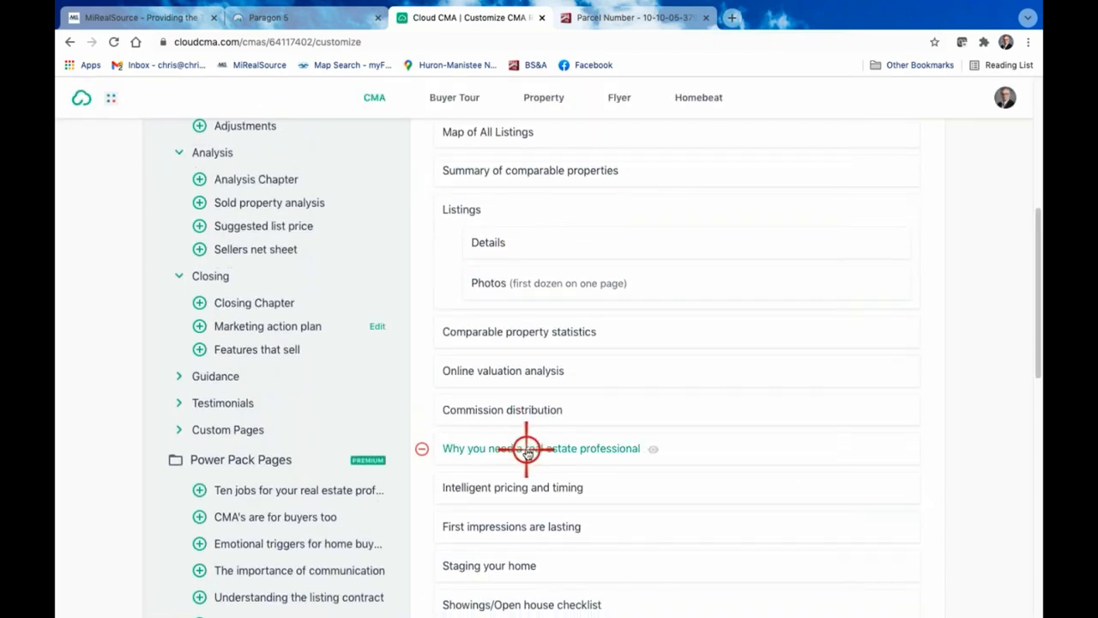
click(525, 453)
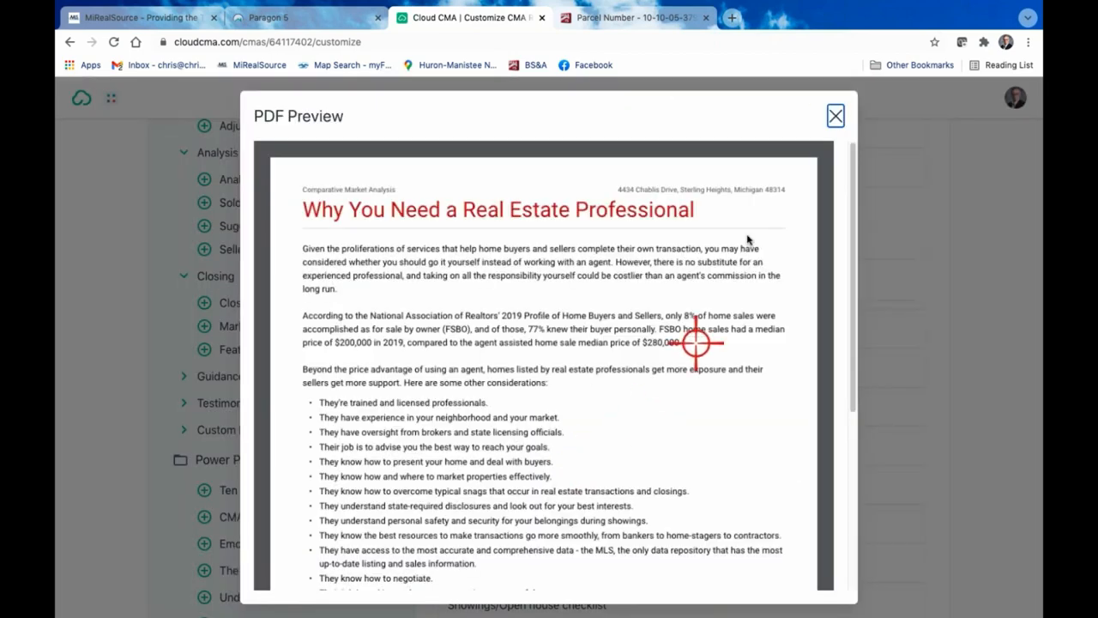
click(837, 119)
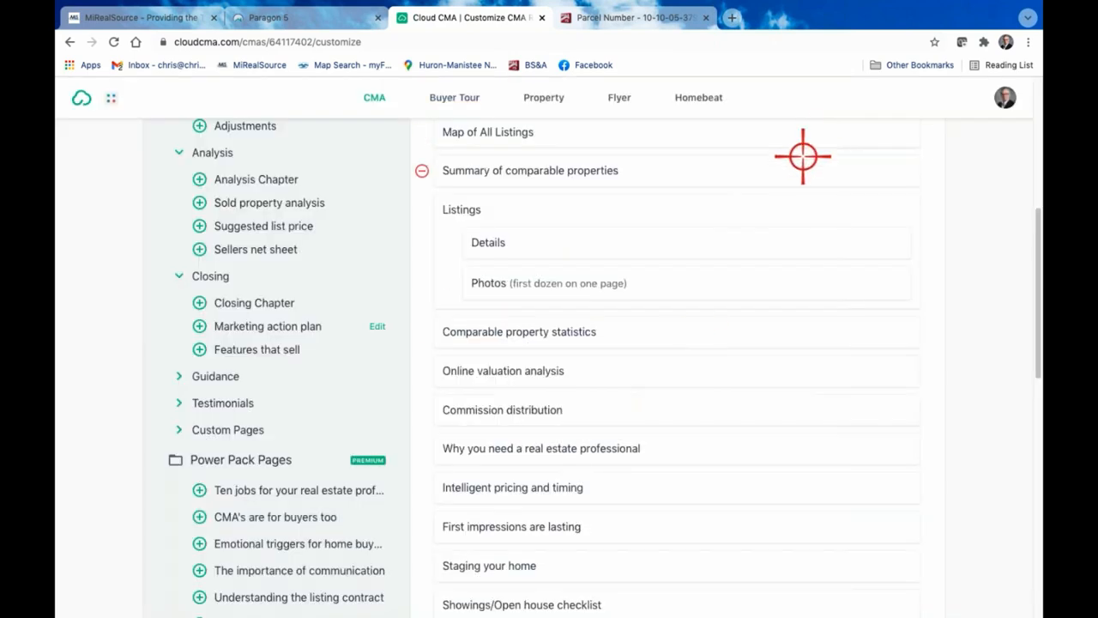
Preview the First impressions are lasting page, read through it to the end and close the preview
scroll(601, 506, down, 3)
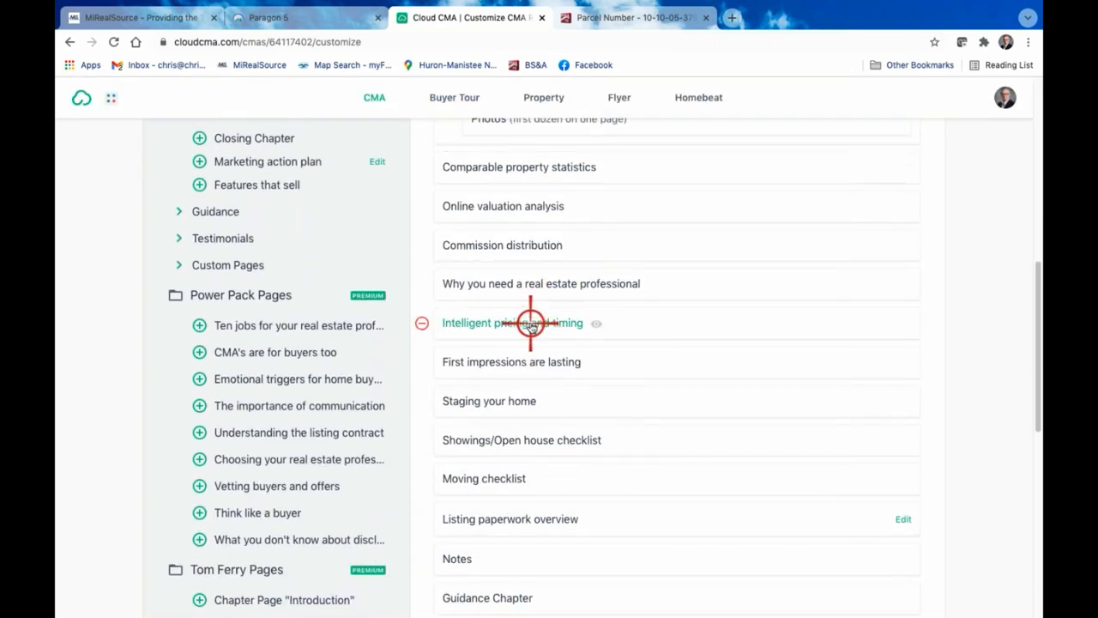
click(521, 364)
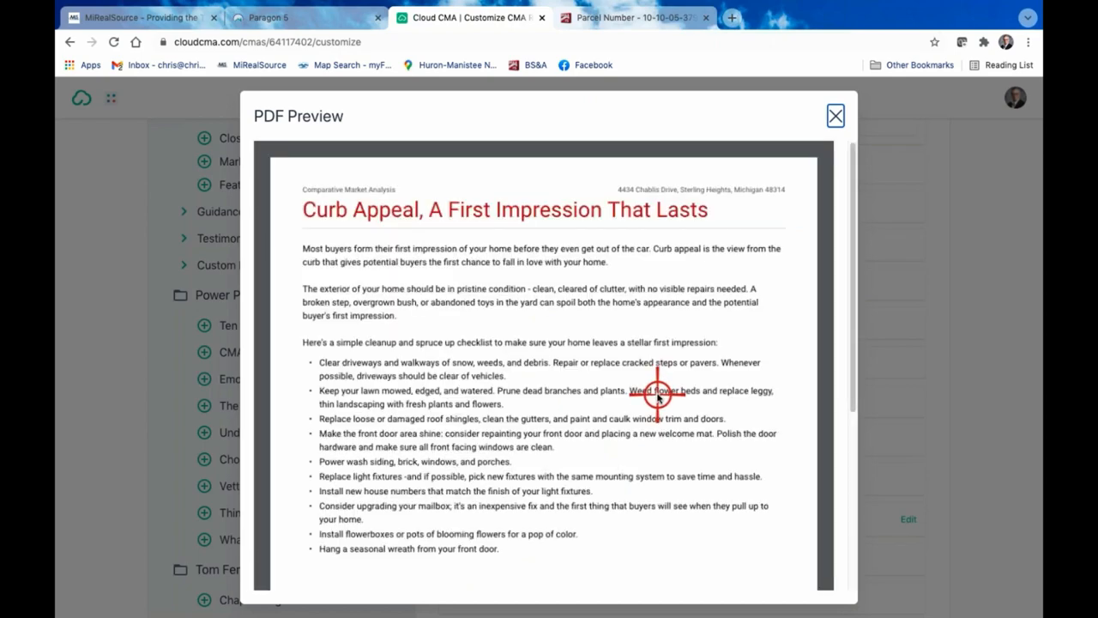
scroll(682, 377, down, 3)
scroll(687, 369, up, 1)
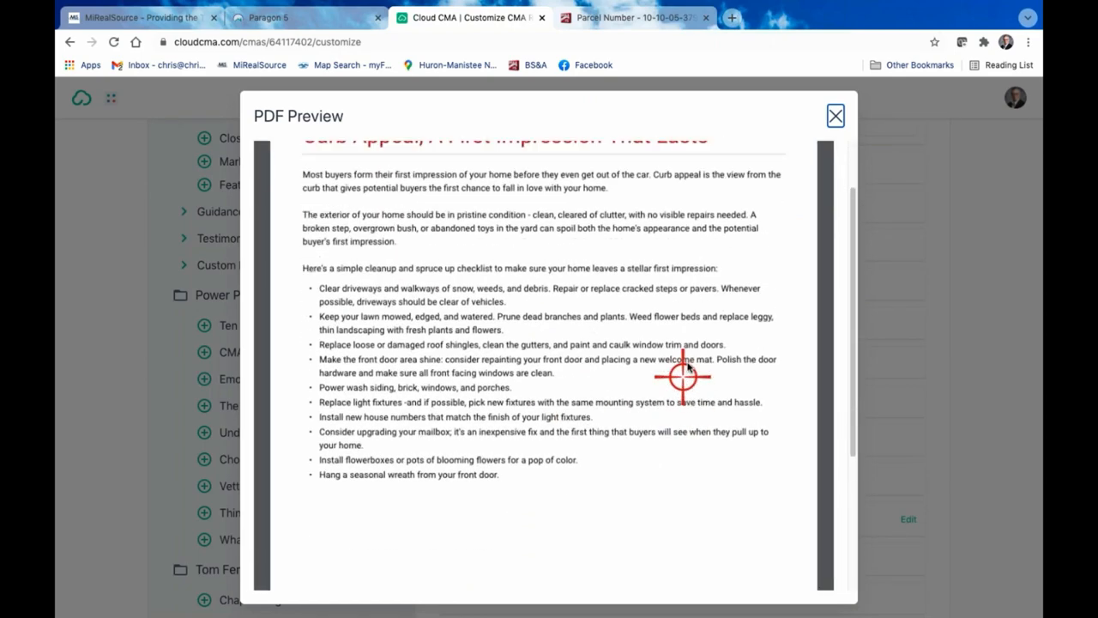
scroll(686, 368, up, 1)
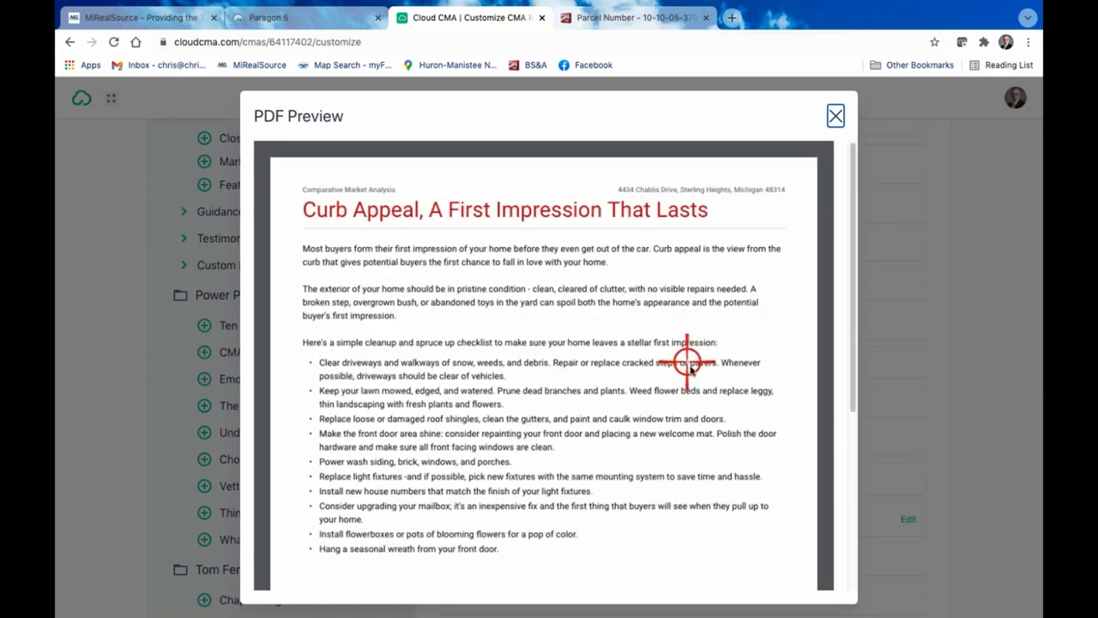
click(837, 117)
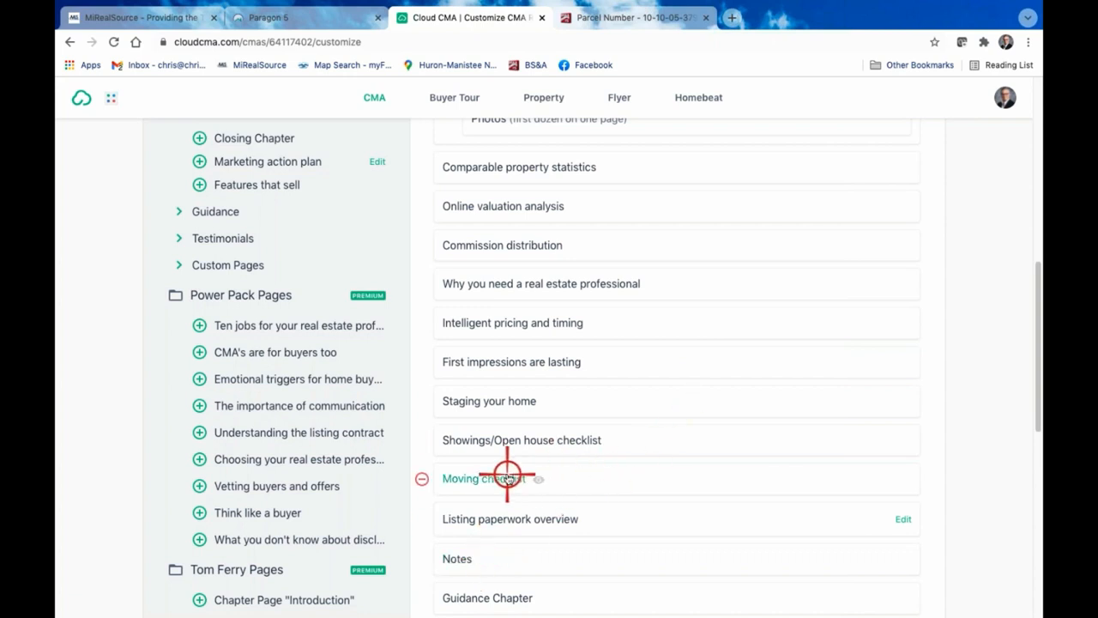
Remove the Listing paperwork overview, Moving checklist, Showings/Open house checklist and Staging your home pages from the report
scroll(507, 478, down, 2)
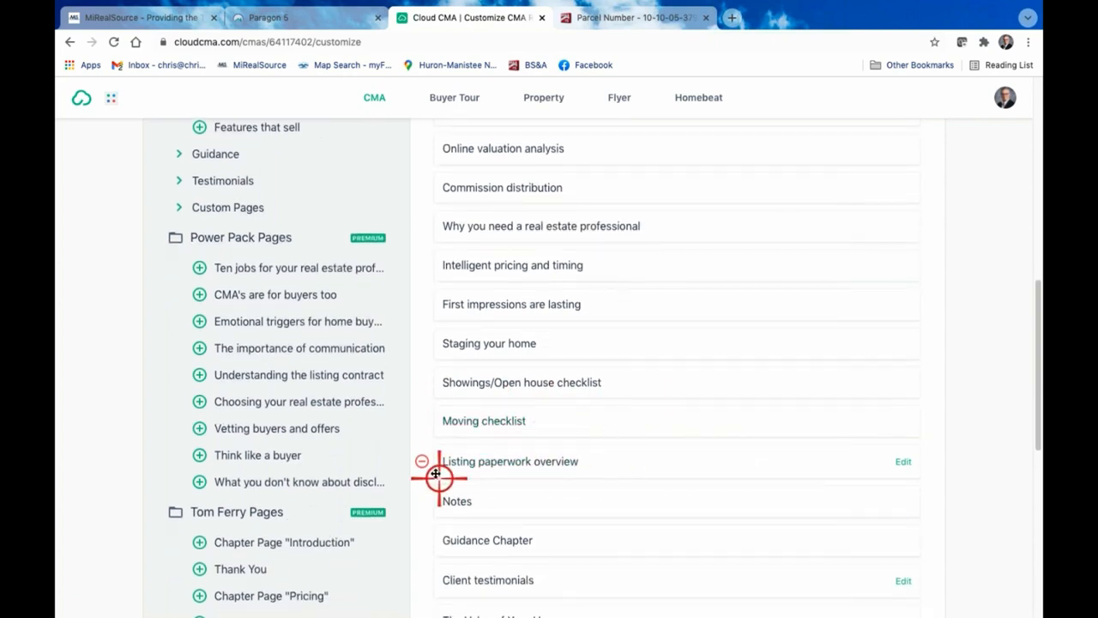
click(422, 461)
click(423, 419)
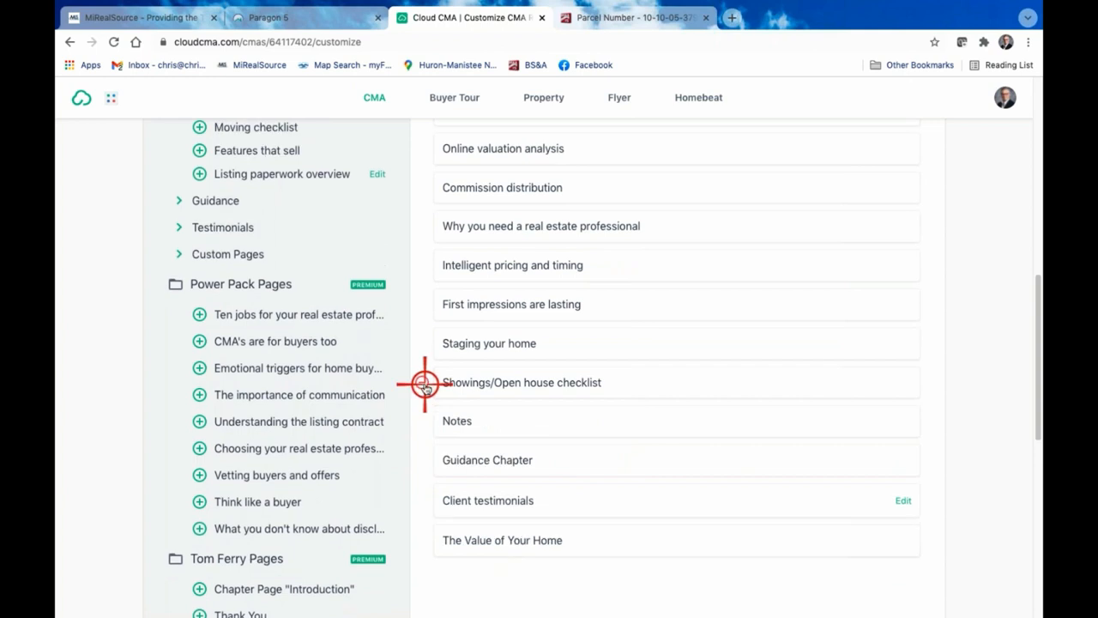
click(424, 384)
click(426, 344)
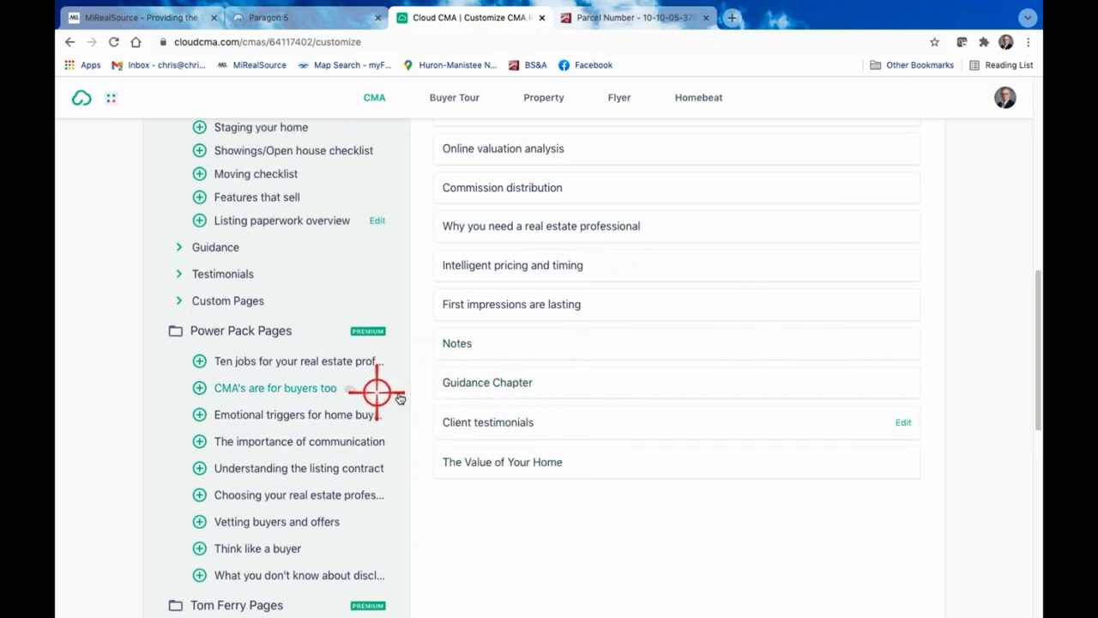
Preview the unused Showings/Open house checklist and Features that sell pages from the Closing content, closing each preview
scroll(528, 292, up, 1)
scroll(537, 291, up, 3)
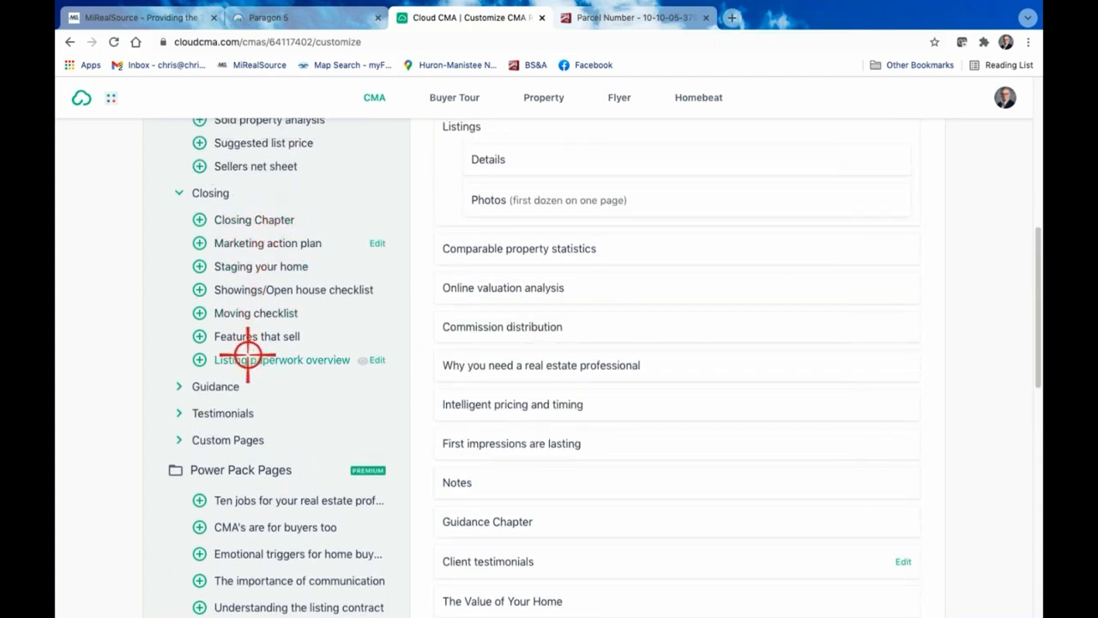
click(288, 292)
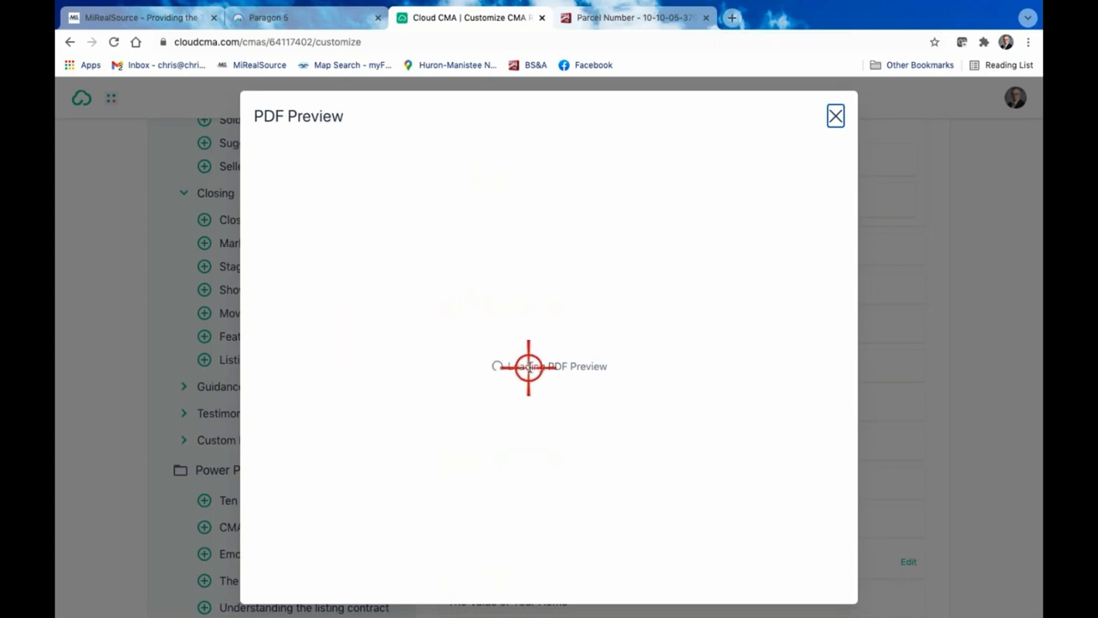
scroll(529, 365, down, 10)
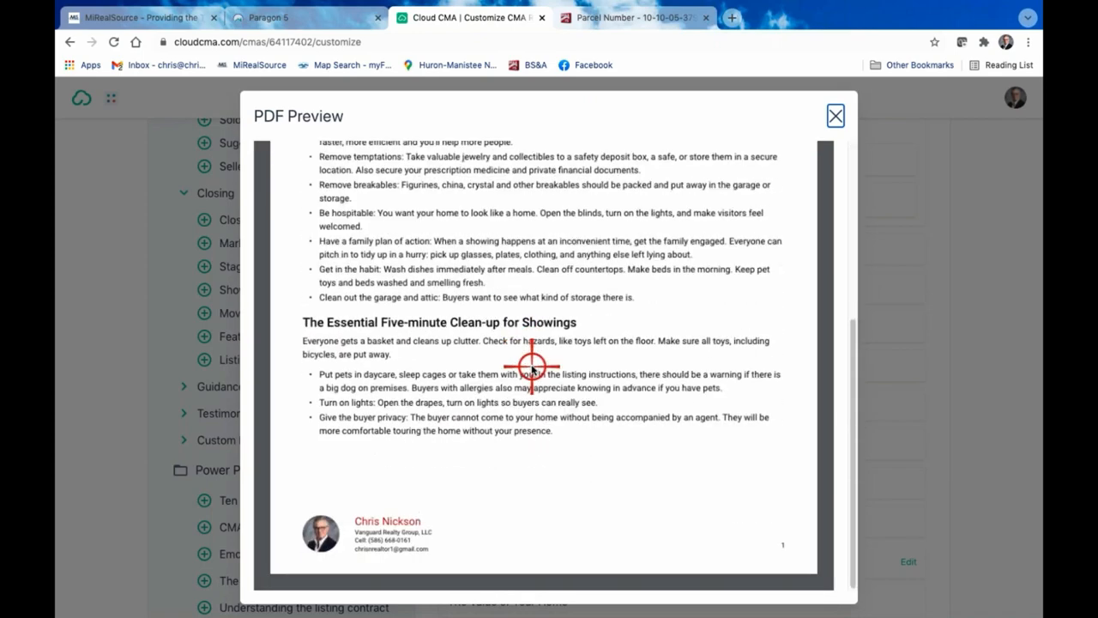
scroll(529, 367, up, 10)
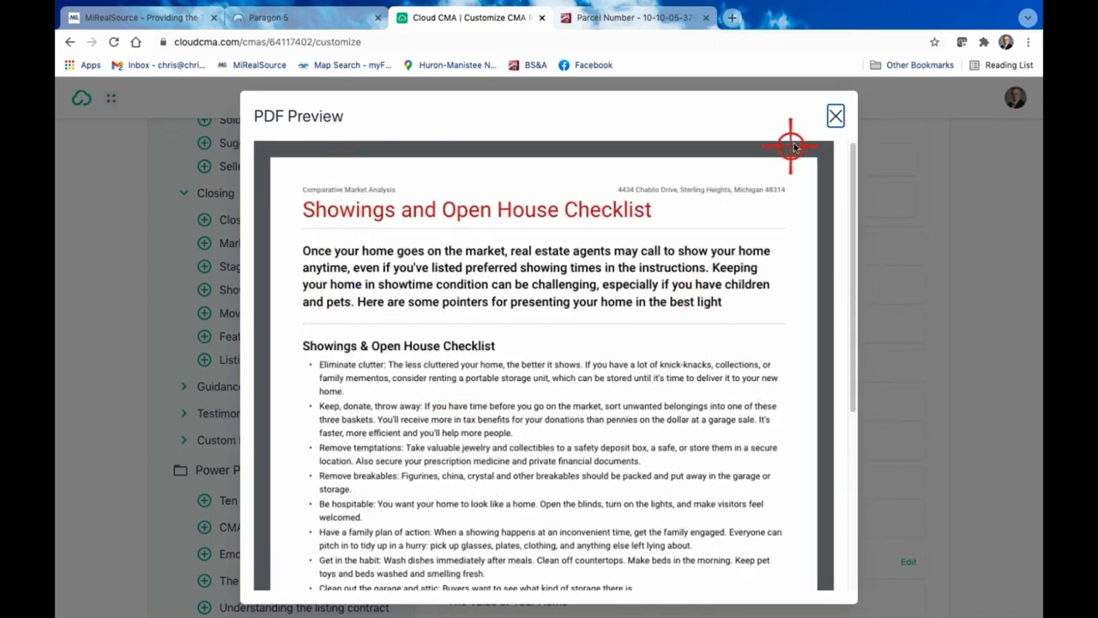
click(834, 116)
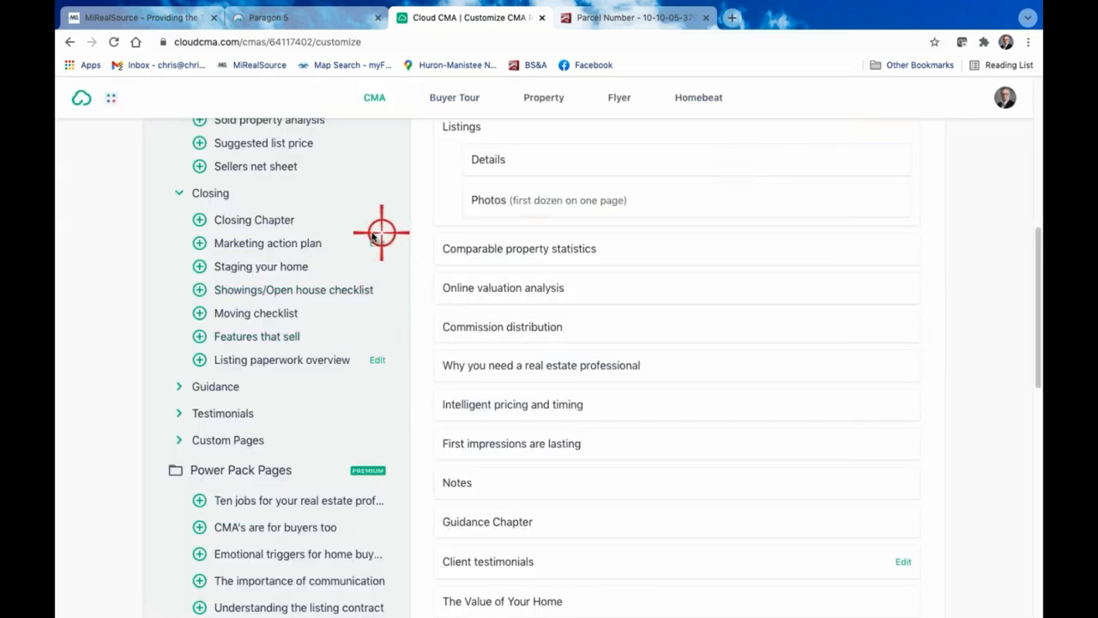
click(269, 337)
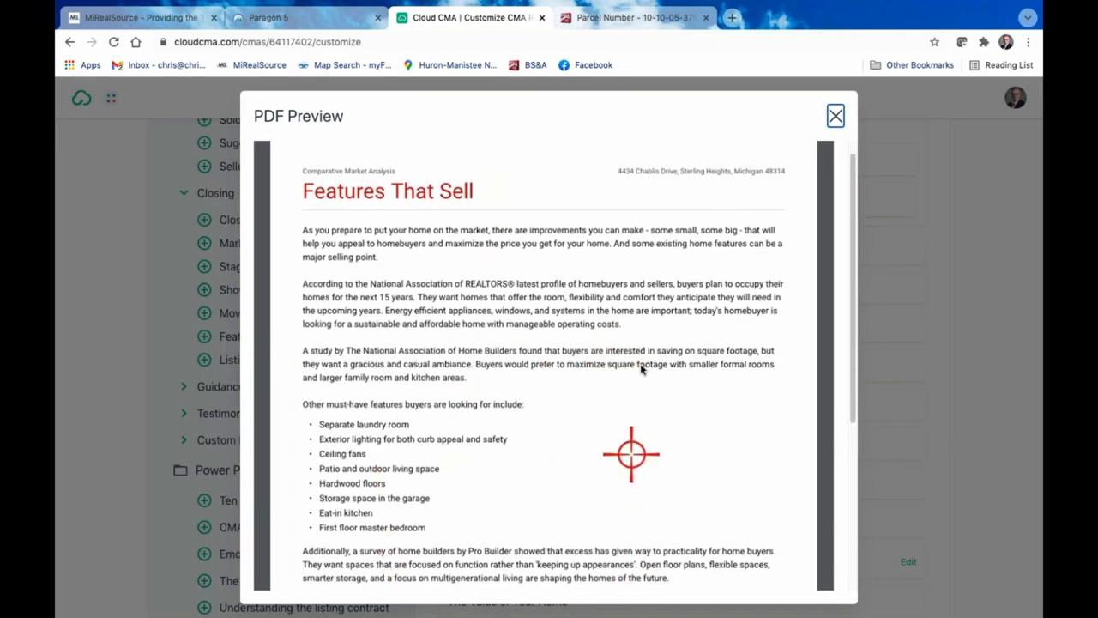
click(836, 114)
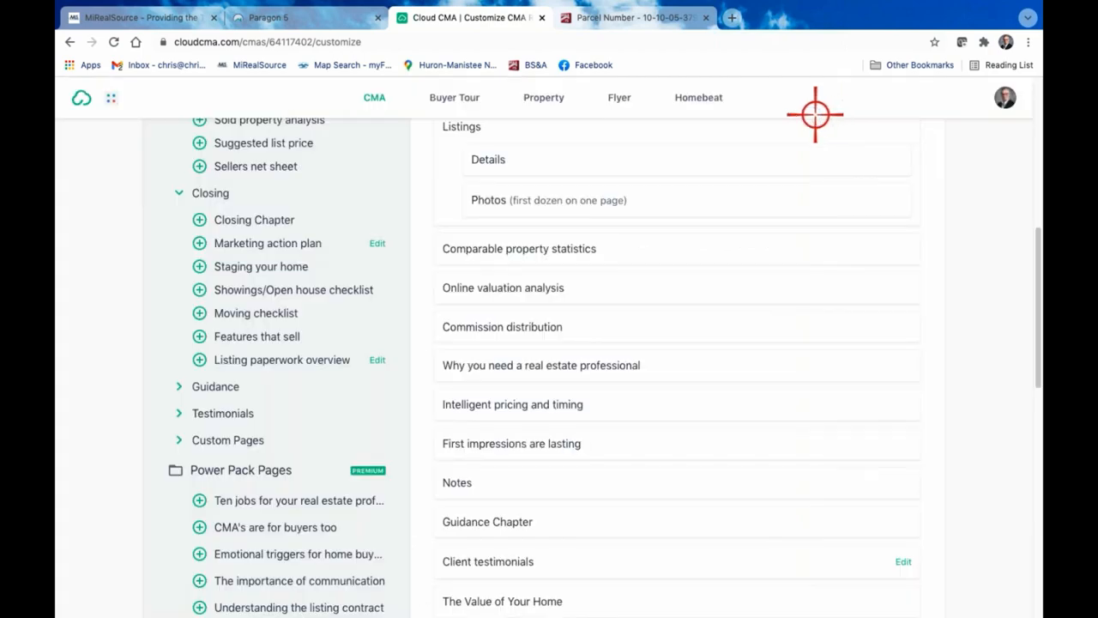
Preview the Guidance Chapter page, close the preview and remove that page from the report
scroll(596, 392, down, 2)
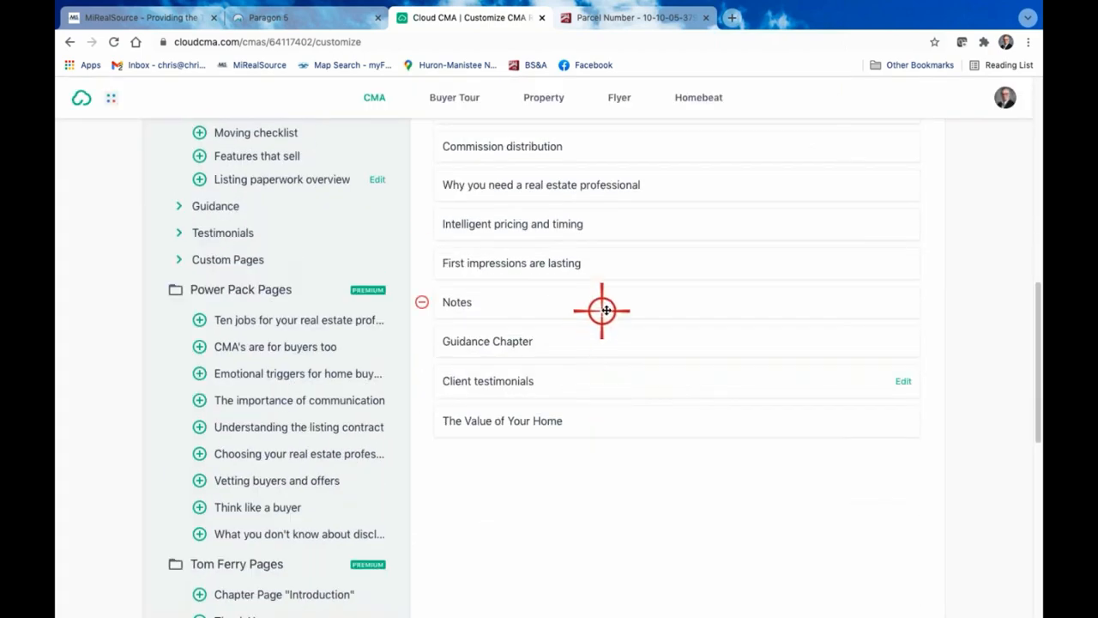
scroll(571, 303, up, 1)
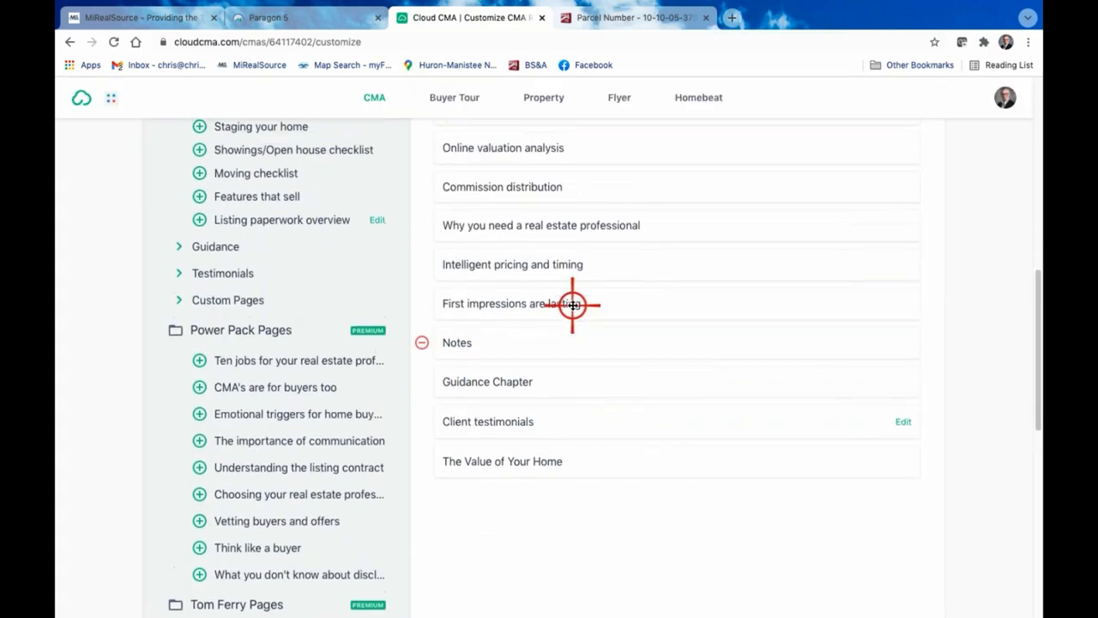
click(496, 383)
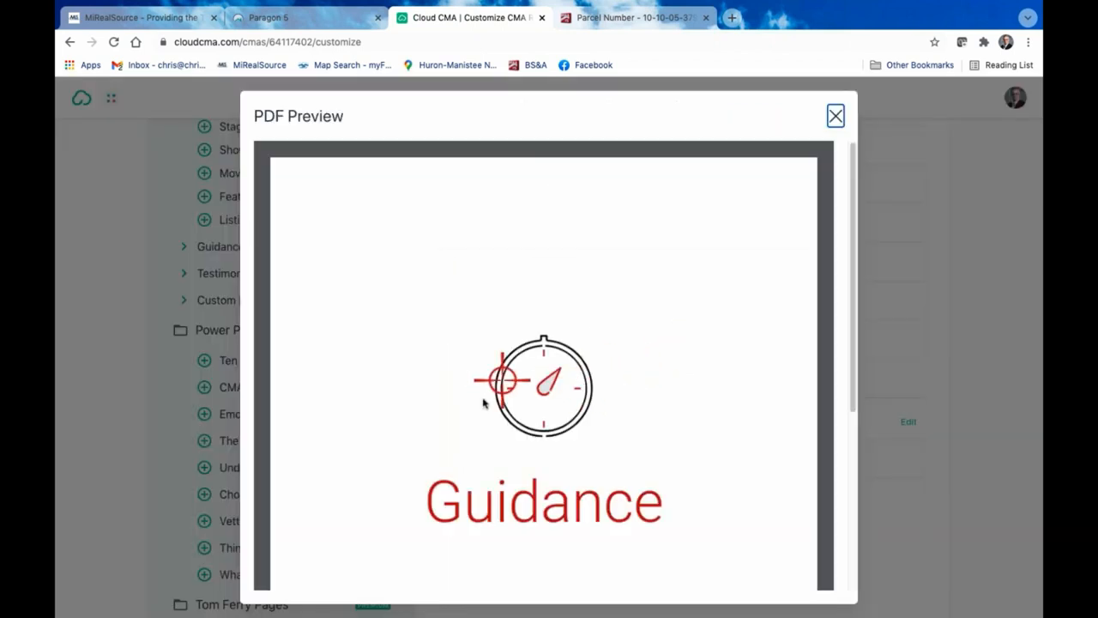
click(841, 119)
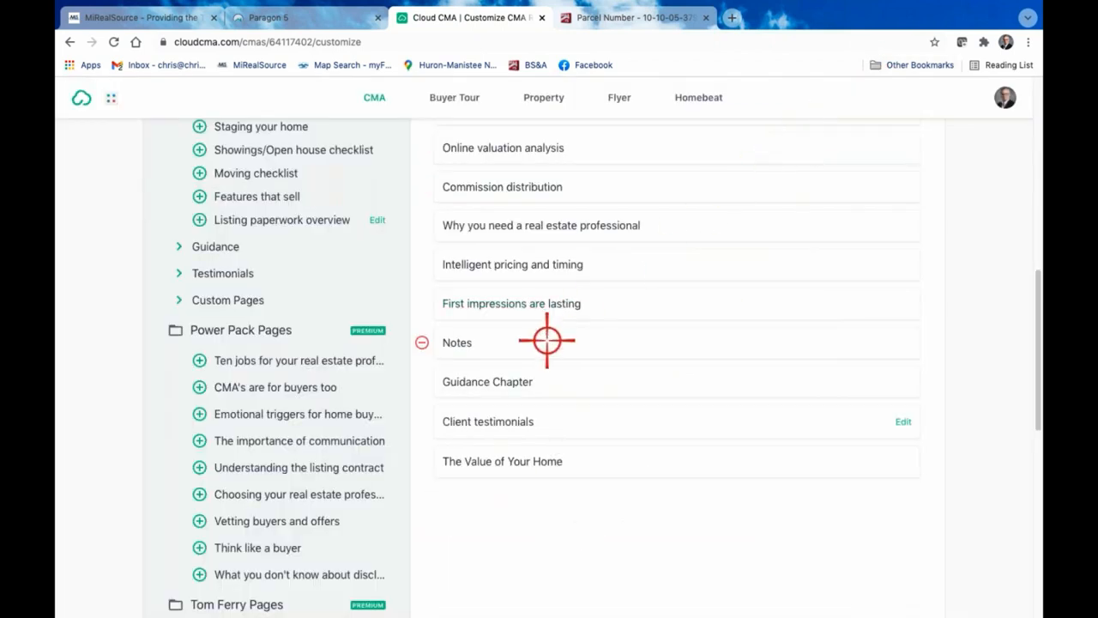
click(421, 383)
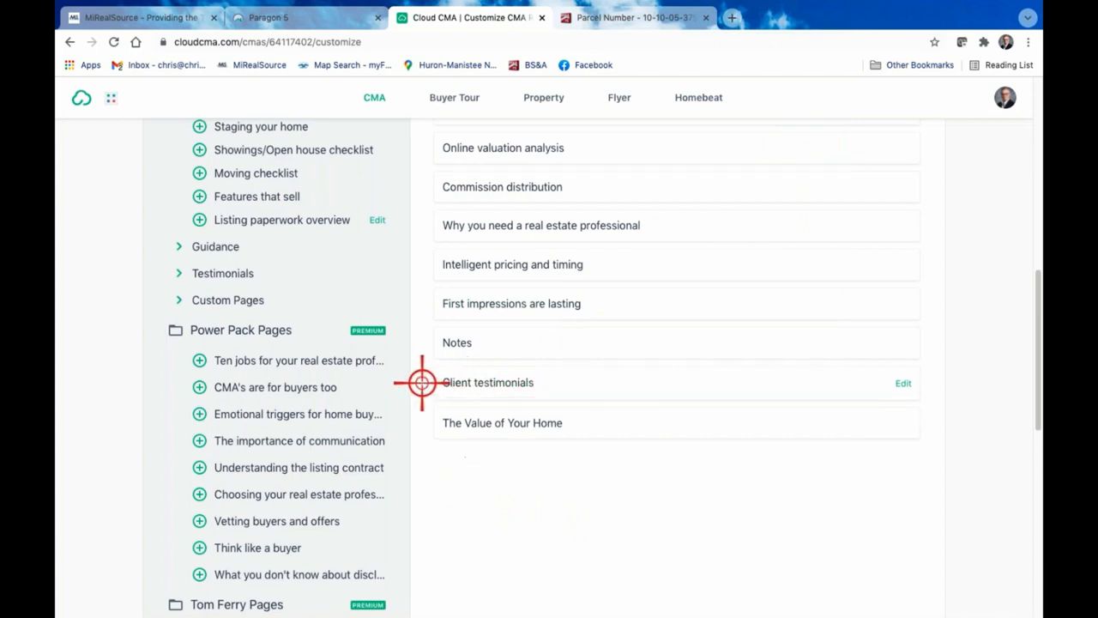
Preview the CMAs vs Appraisals page from the Guidance content, read it through and add it to the report
click(178, 246)
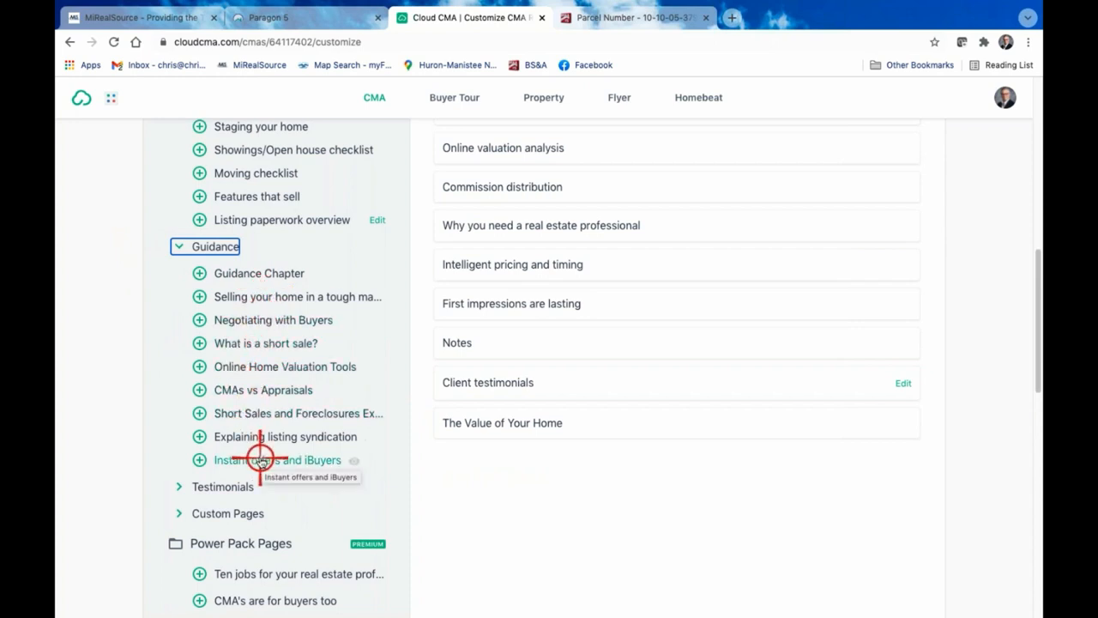
click(277, 390)
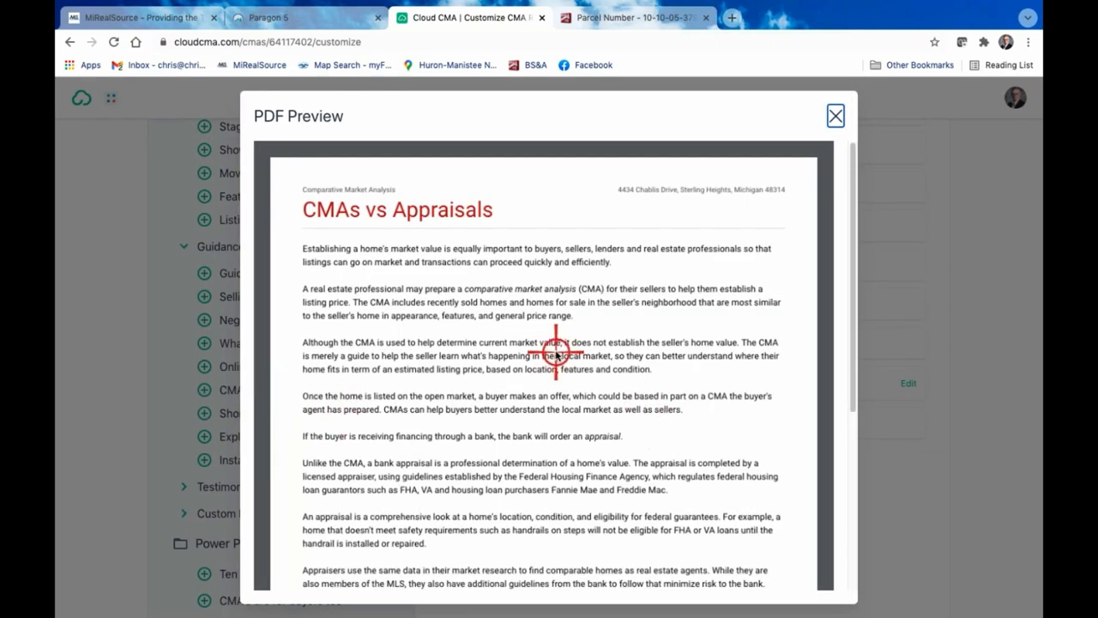
scroll(558, 351, down, 1)
scroll(556, 352, down, 3)
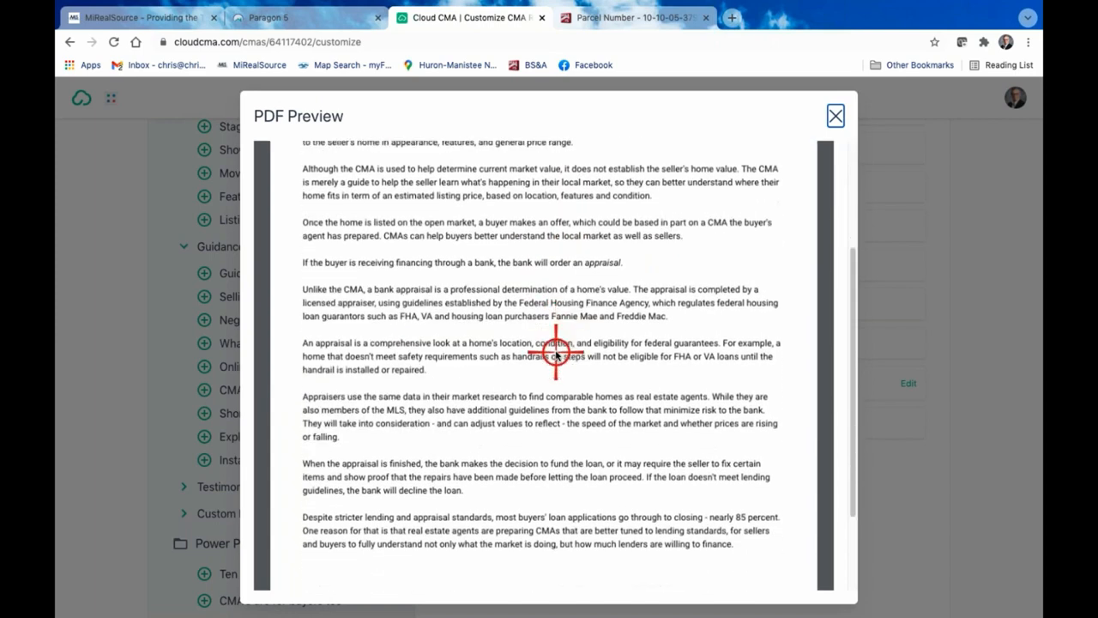
scroll(556, 352, up, 4)
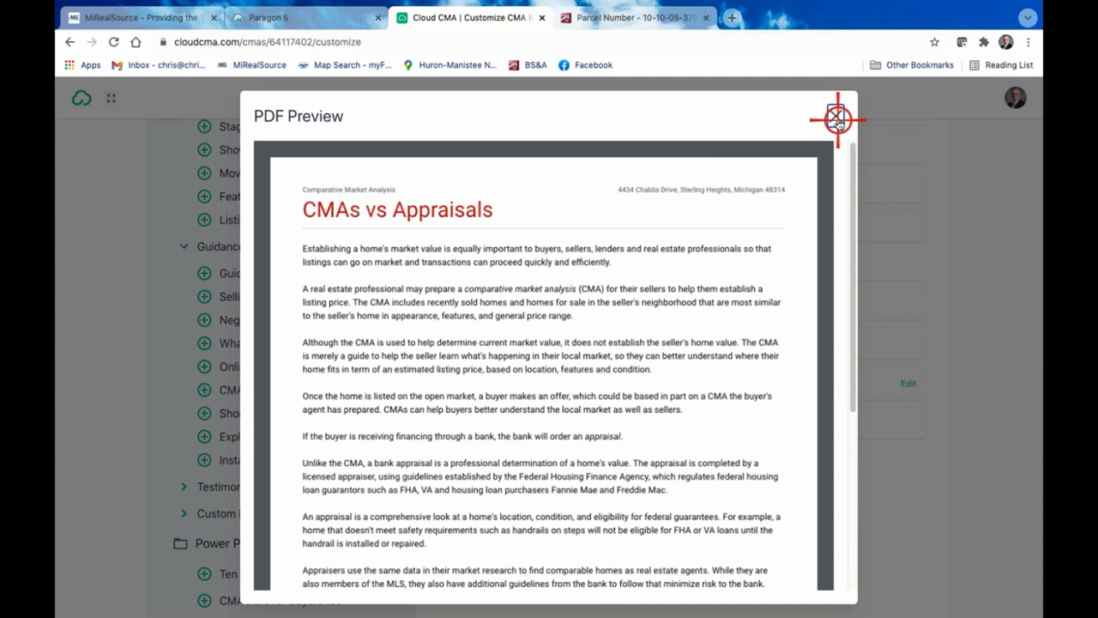
click(837, 118)
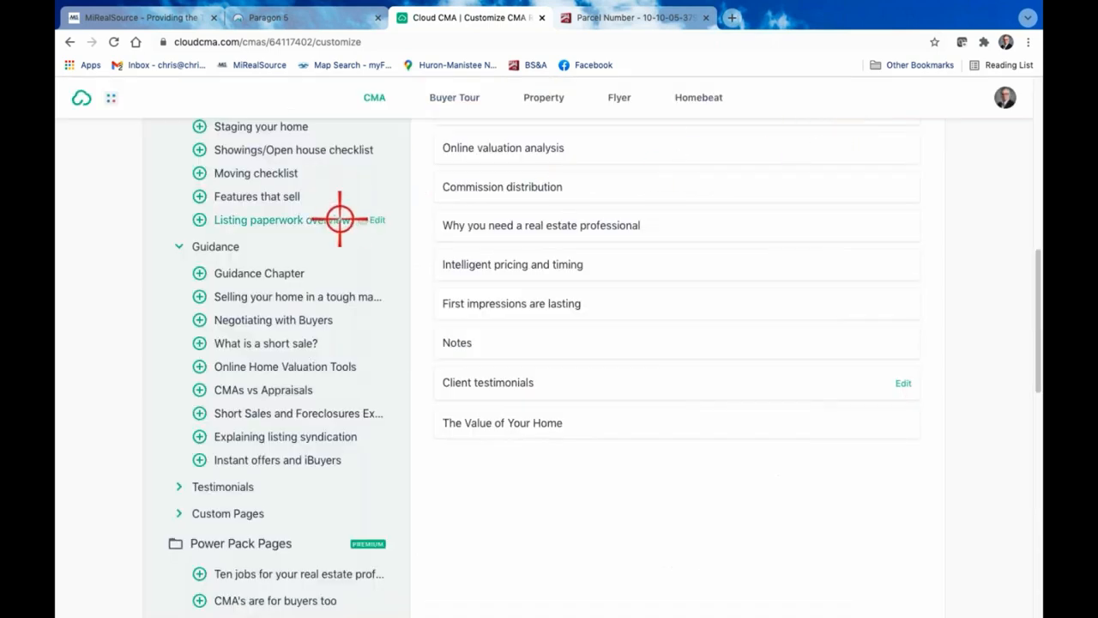
click(199, 389)
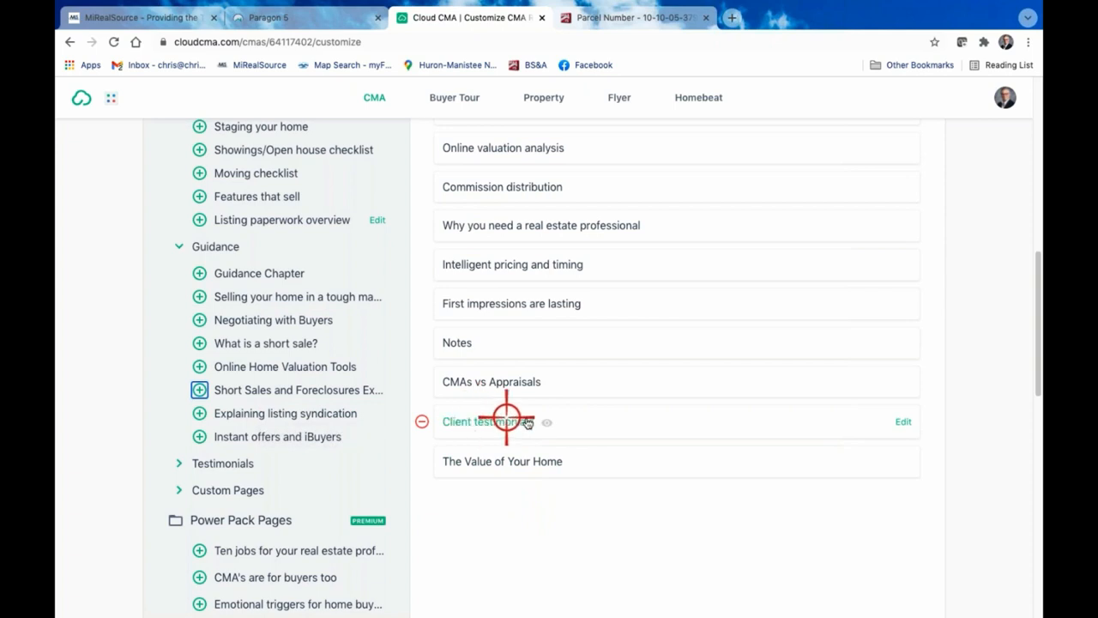
Remove the Client testimonials page from the report, and preview The Value of Your Home page, closing the preview after reading
click(420, 421)
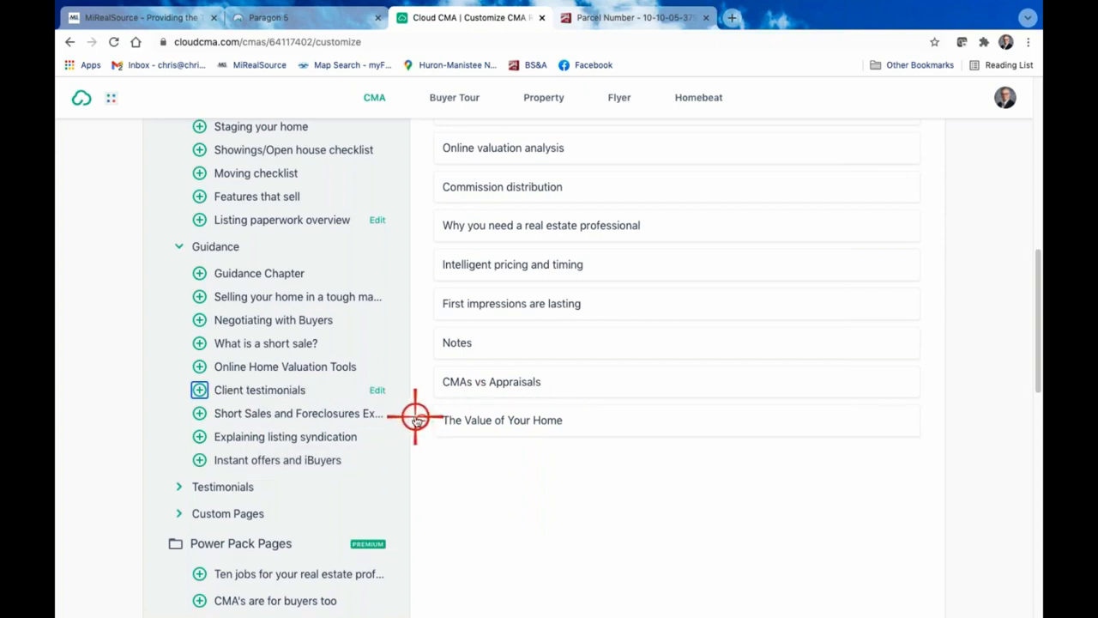
click(506, 422)
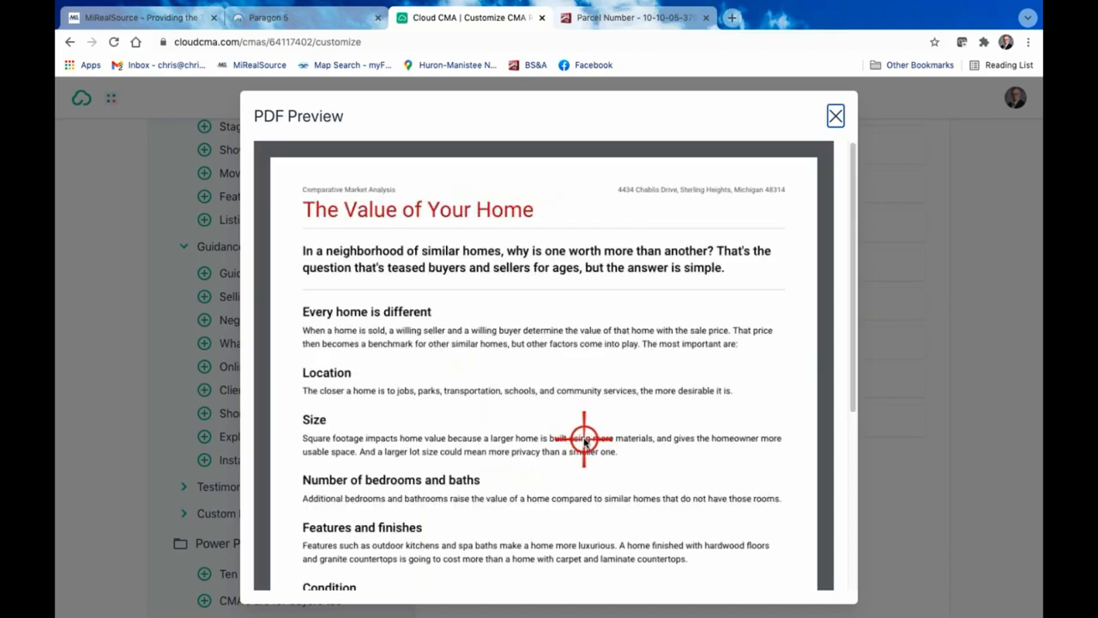
scroll(585, 443, down, 5)
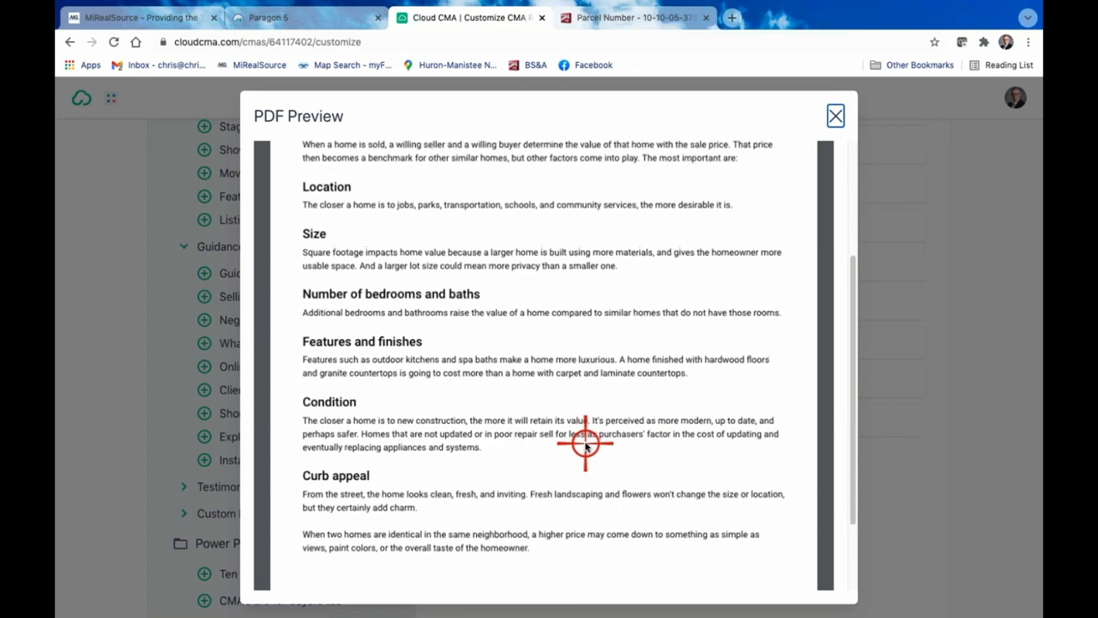
scroll(585, 443, up, 5)
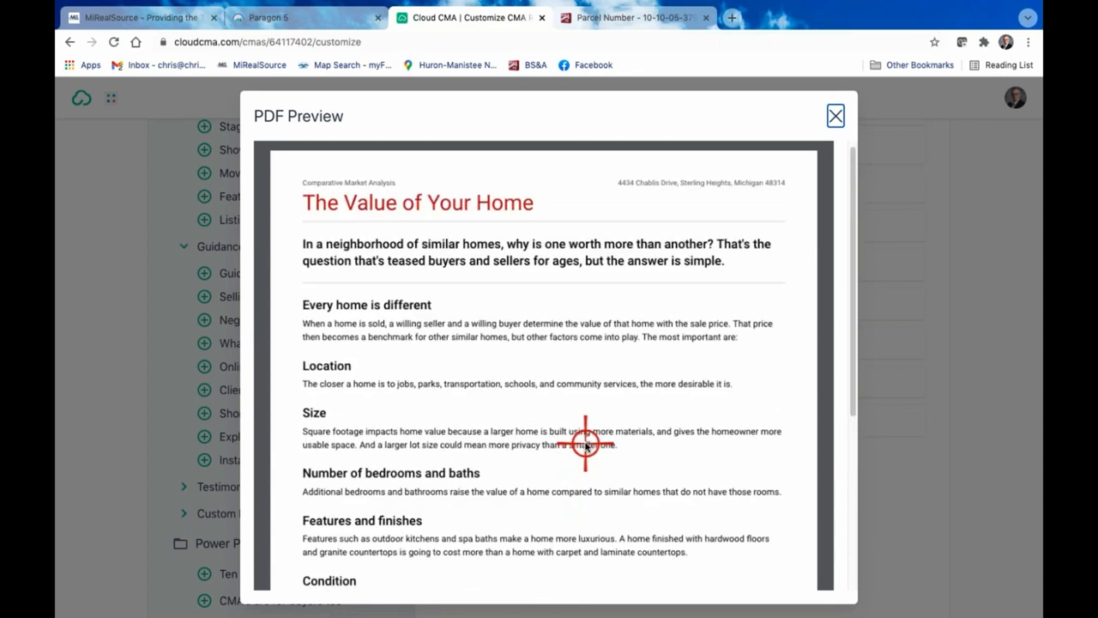
scroll(585, 443, down, 1)
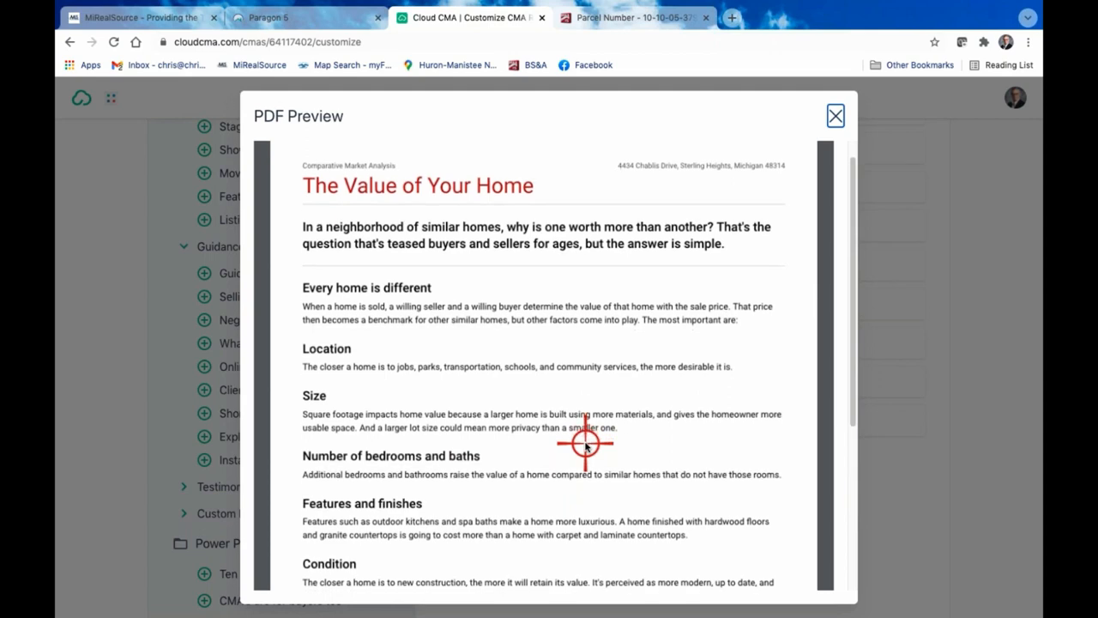
click(834, 117)
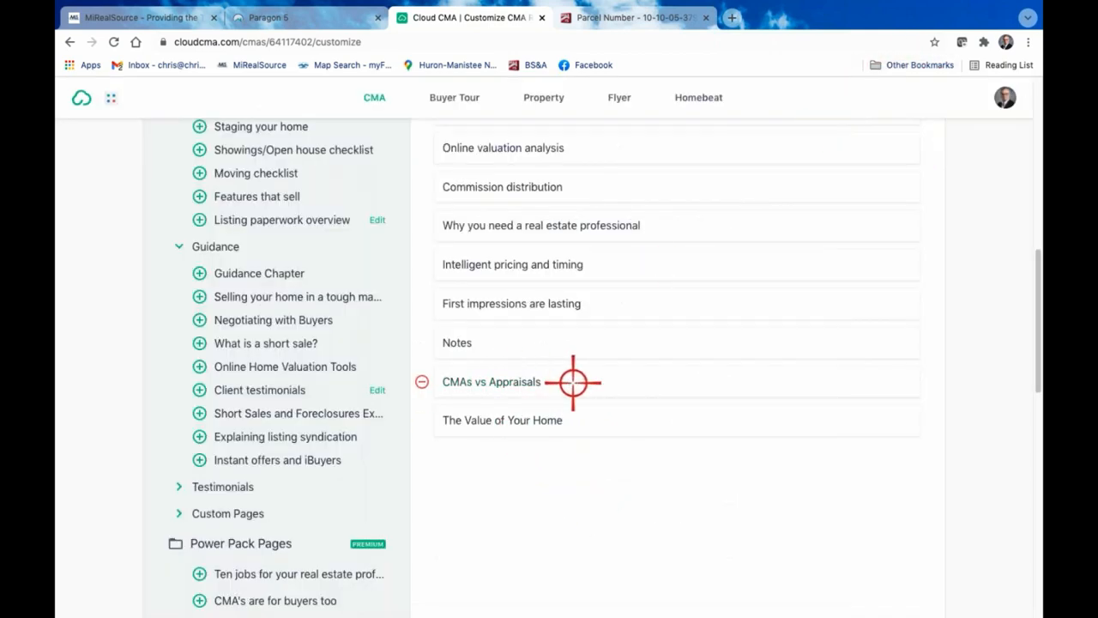
Preview the Notes page down to its footer and close the preview
click(459, 345)
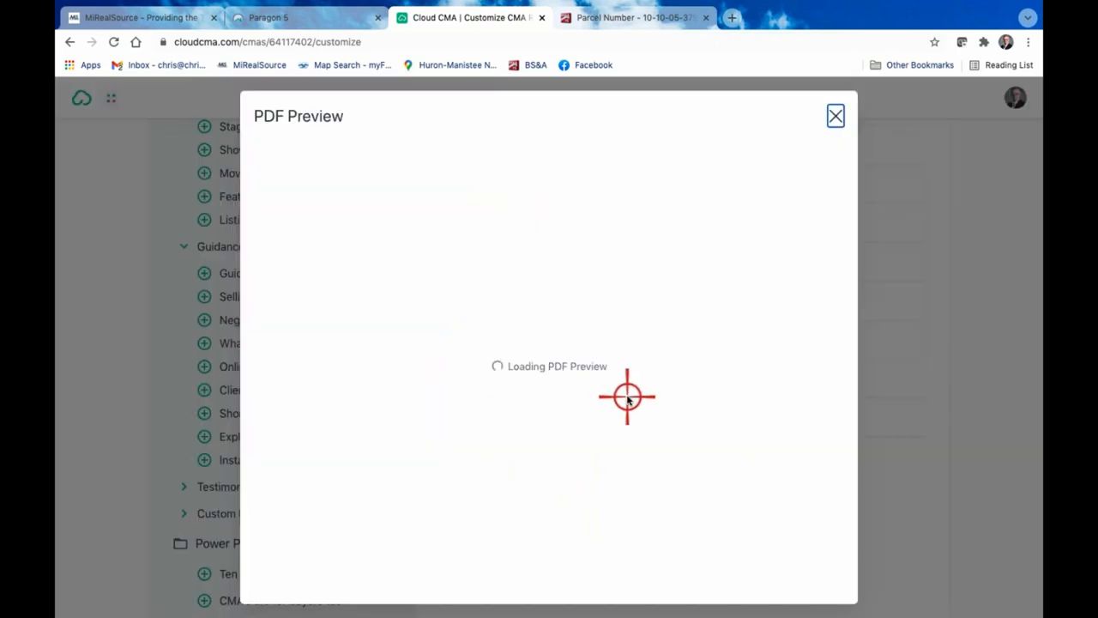
scroll(598, 405, down, 5)
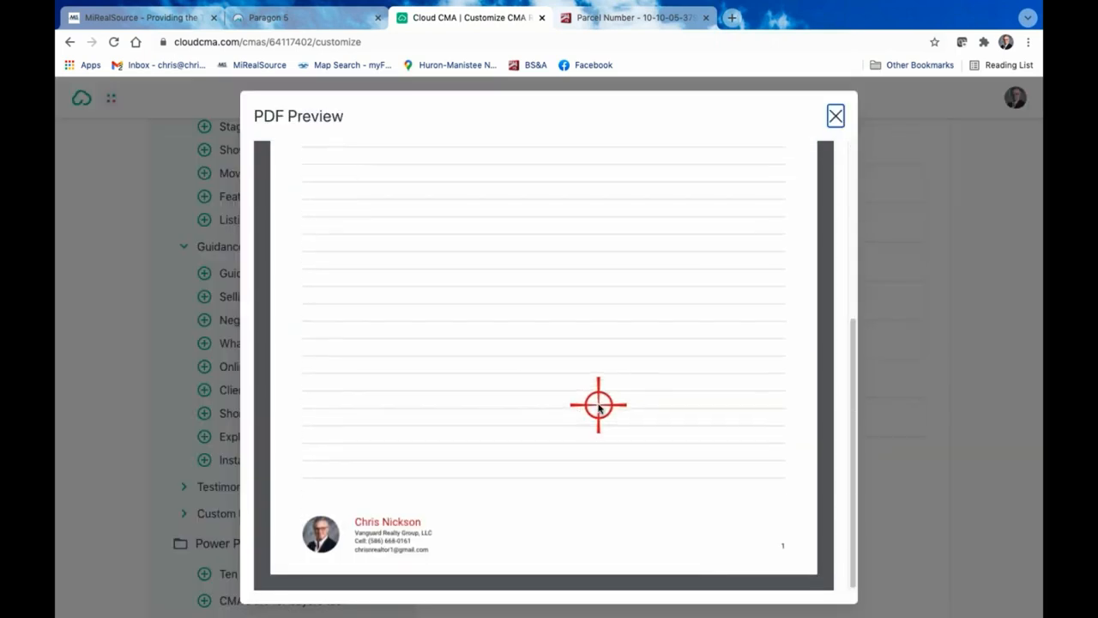
scroll(598, 404, up, 5)
click(832, 117)
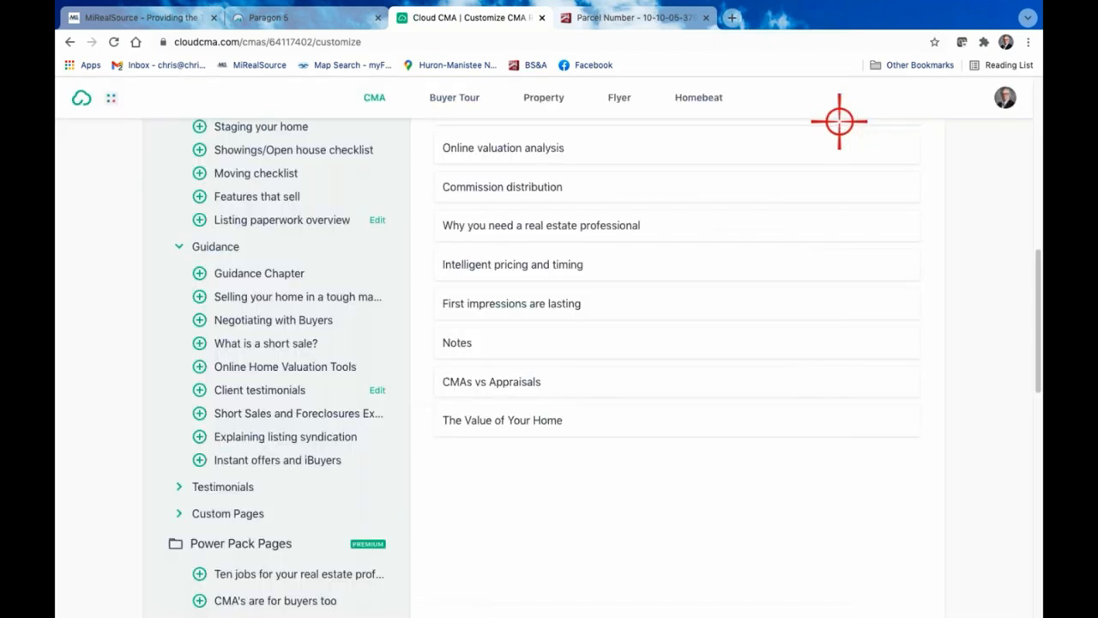
Reorder the report, moving Contact me to the very end and CMAs vs Appraisals directly after What is a CMA?
scroll(760, 383, up, 4)
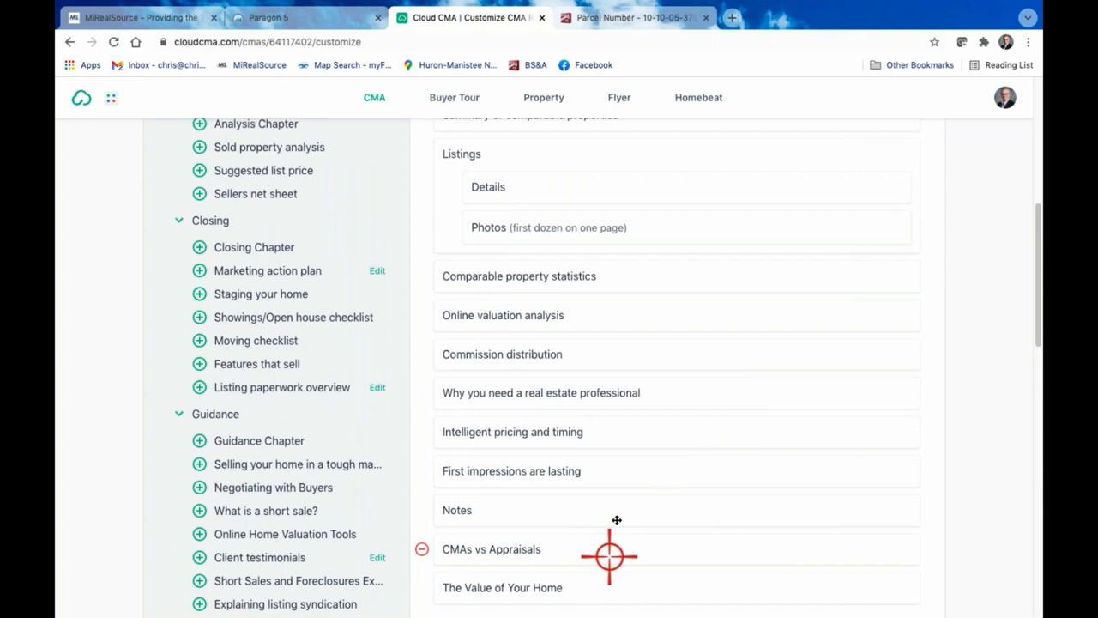
scroll(652, 236, up, 6)
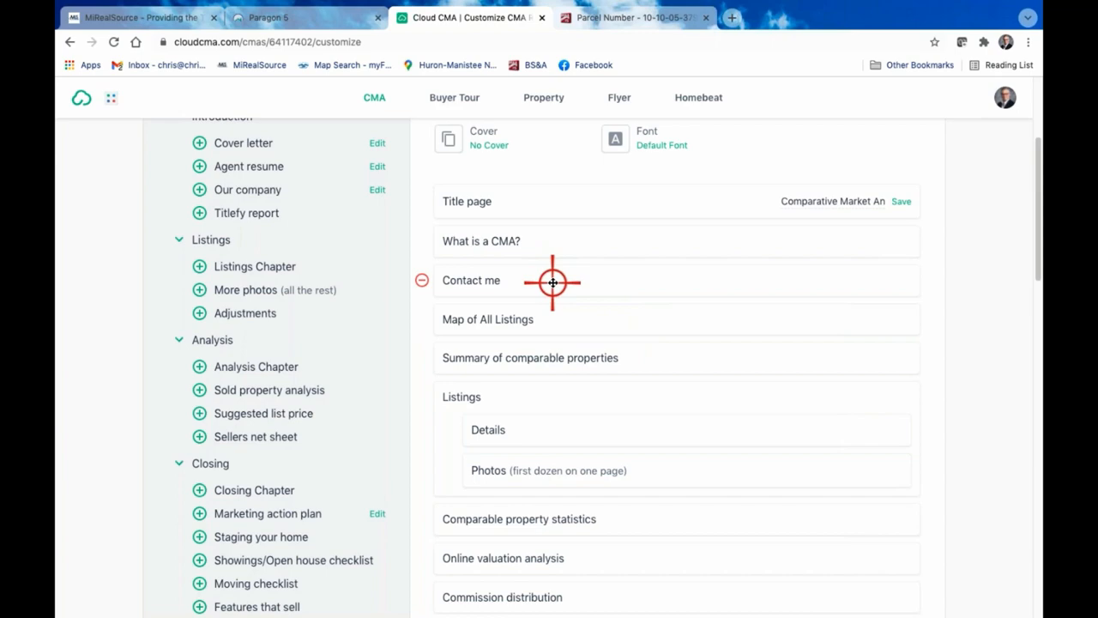
drag(553, 281, 567, 441)
drag(595, 483, 637, 412)
scroll(703, 448, down, 5)
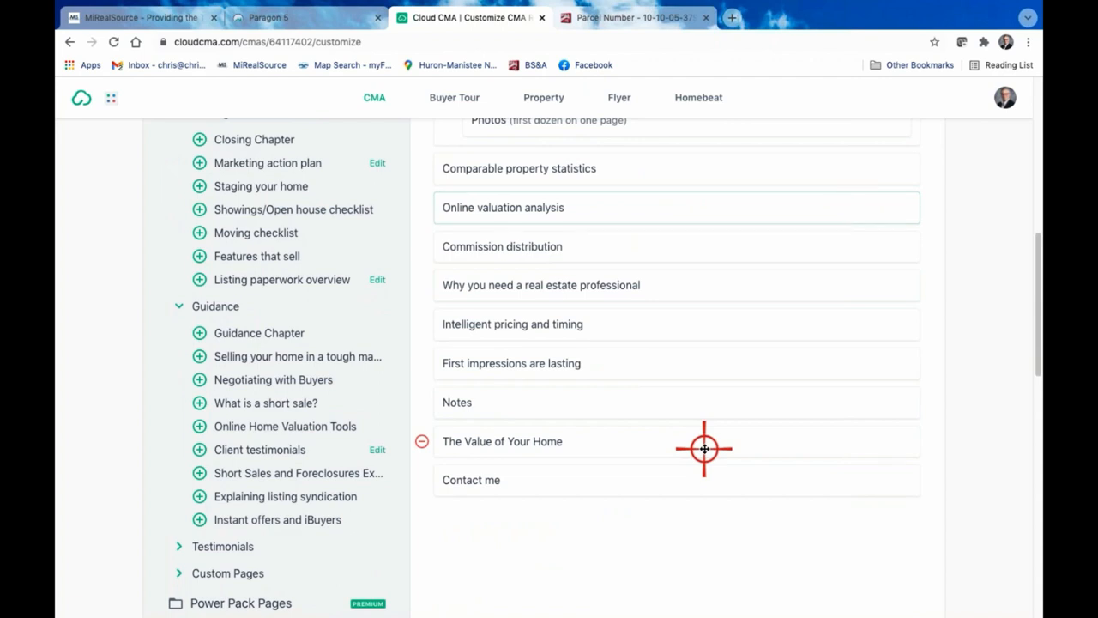
Remove the First impressions are lasting and Commission distribution pages, and move The Value of Your Home above Why you need a real estate professional
click(421, 363)
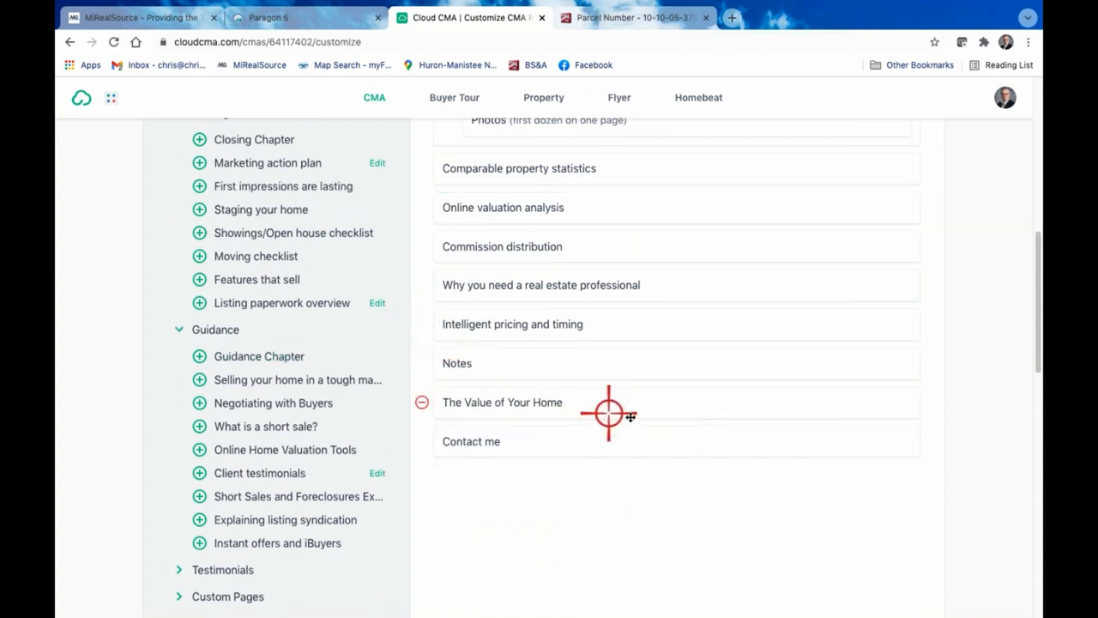
drag(645, 401, 634, 278)
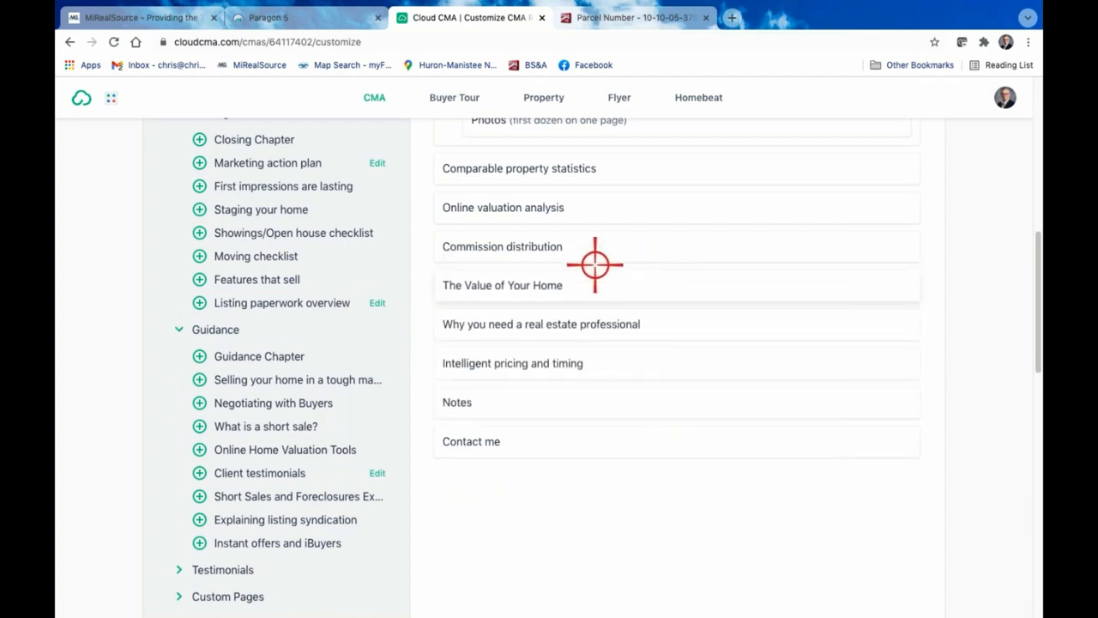
click(419, 248)
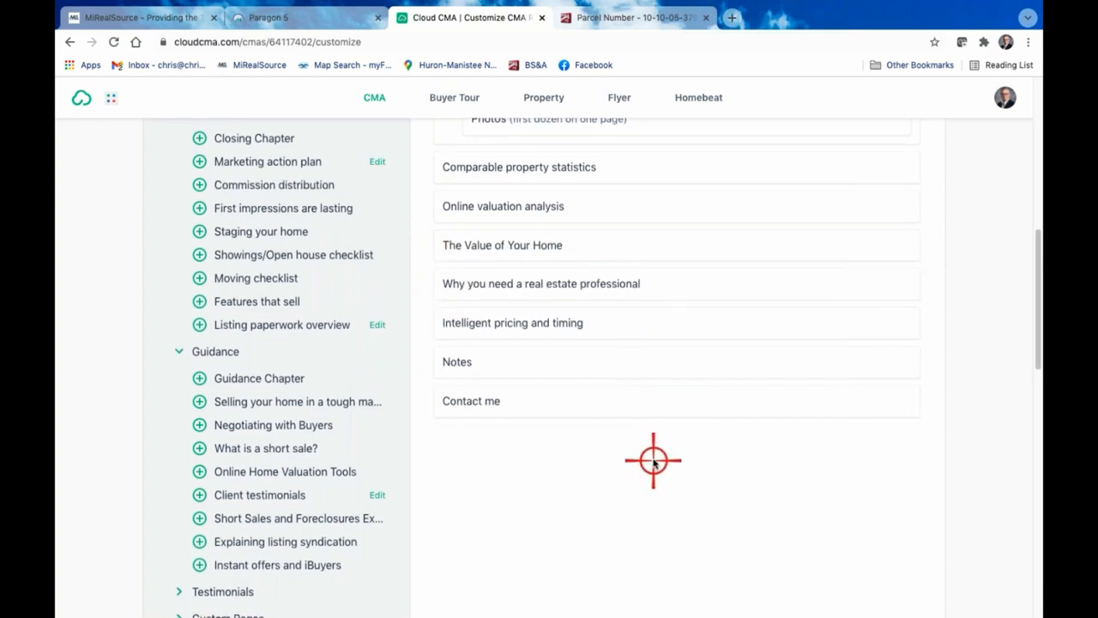
Exit the browser's full-screen view and move the window clear of the dock, keeping the report's template setting in view
scroll(654, 463, down, 1)
scroll(654, 463, up, 1)
scroll(653, 460, up, 6)
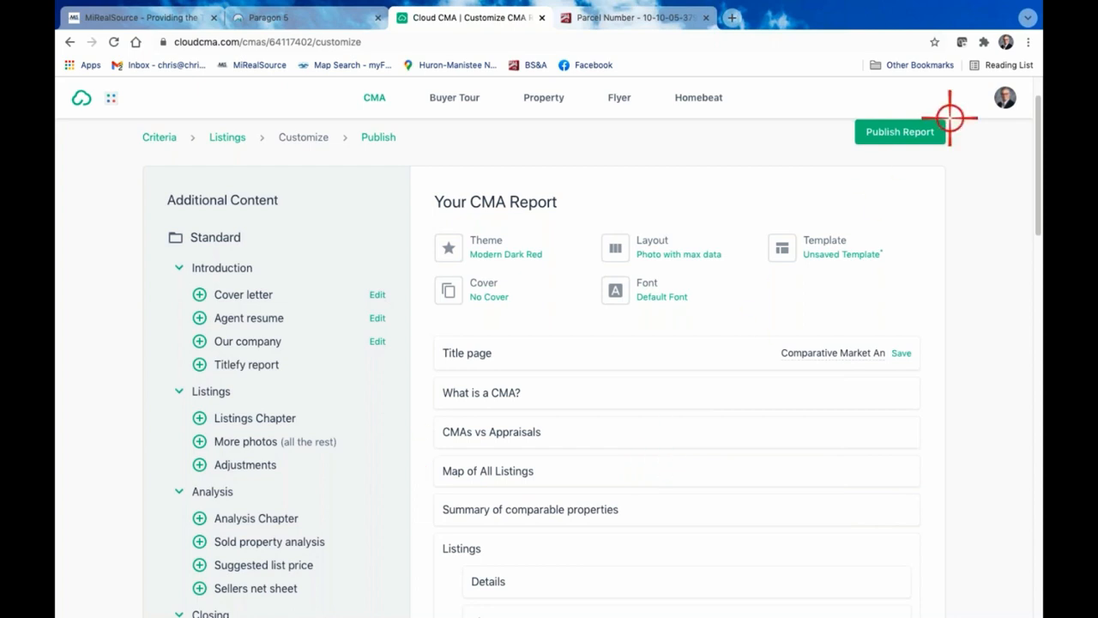
click(1030, 43)
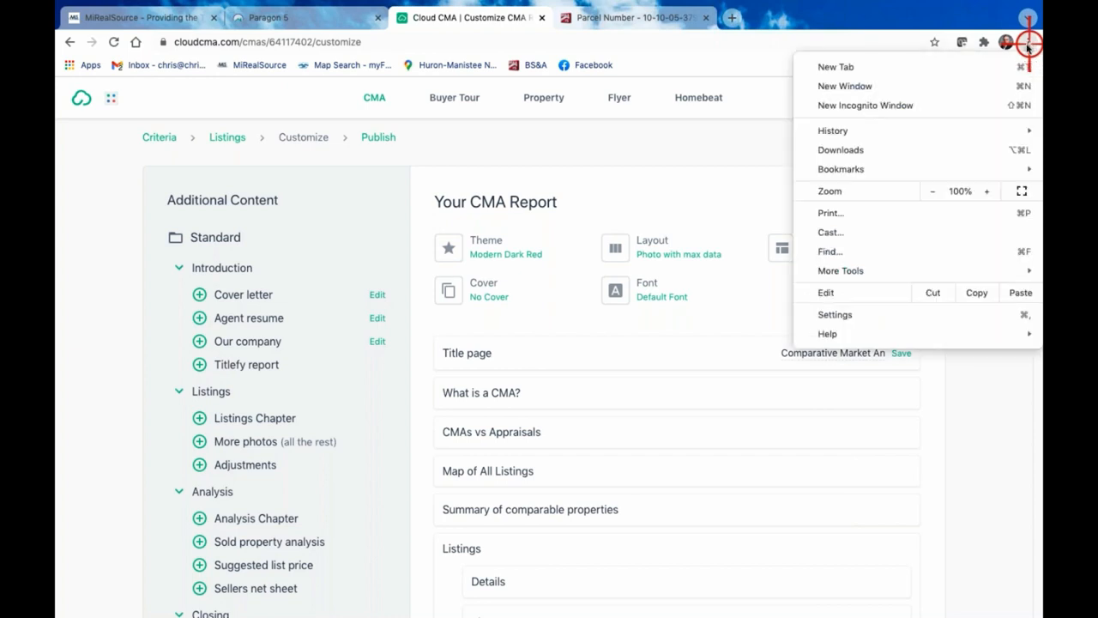
click(1021, 192)
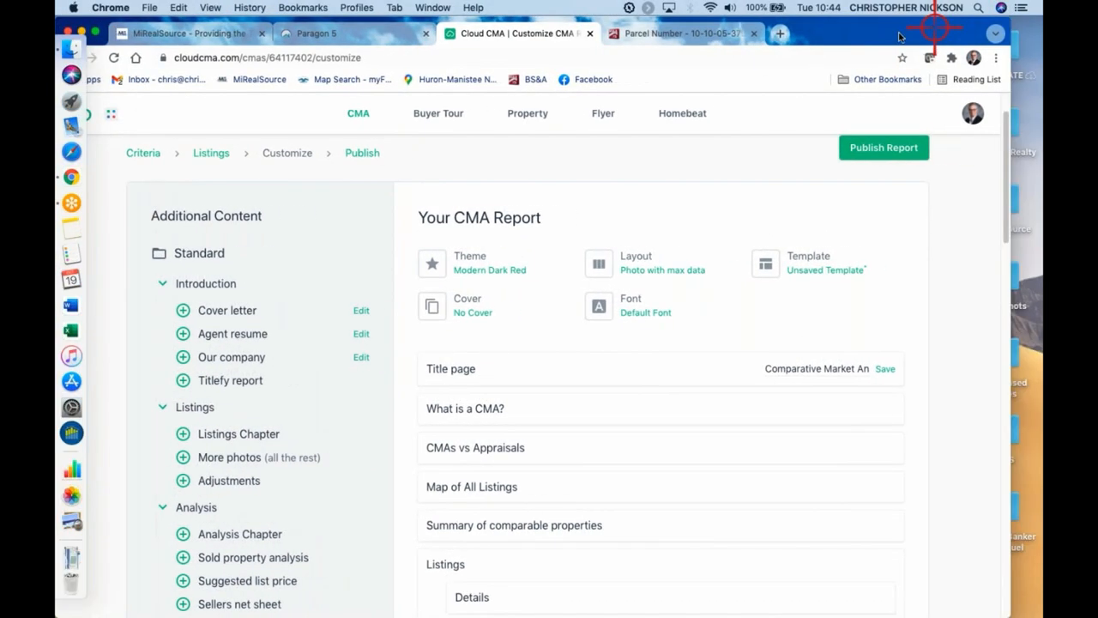
drag(935, 29, 783, 28)
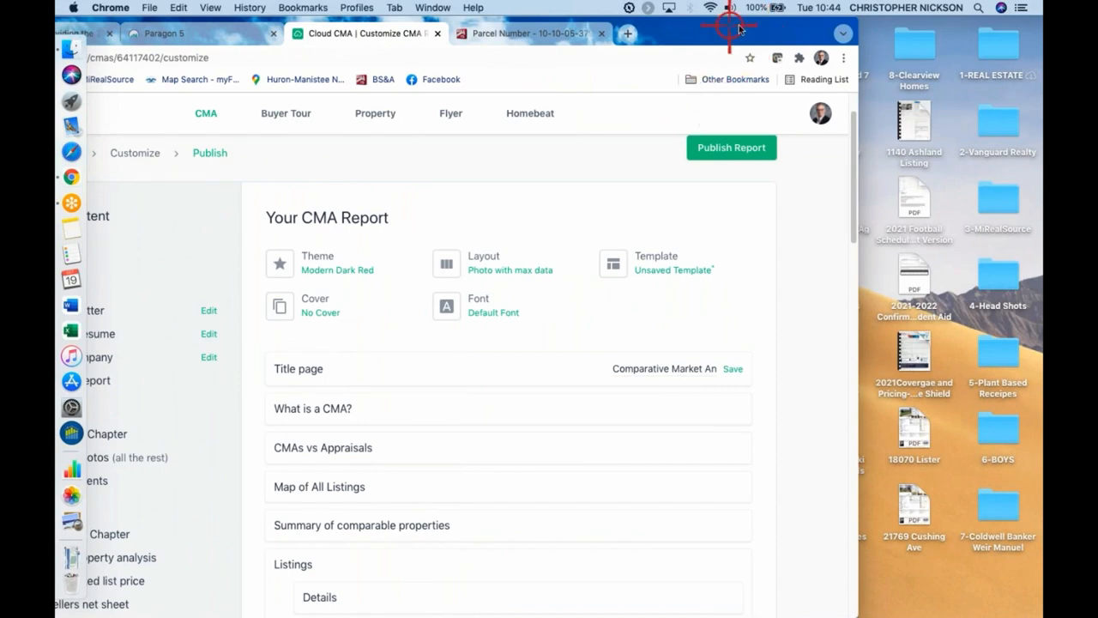
drag(738, 29, 929, 8)
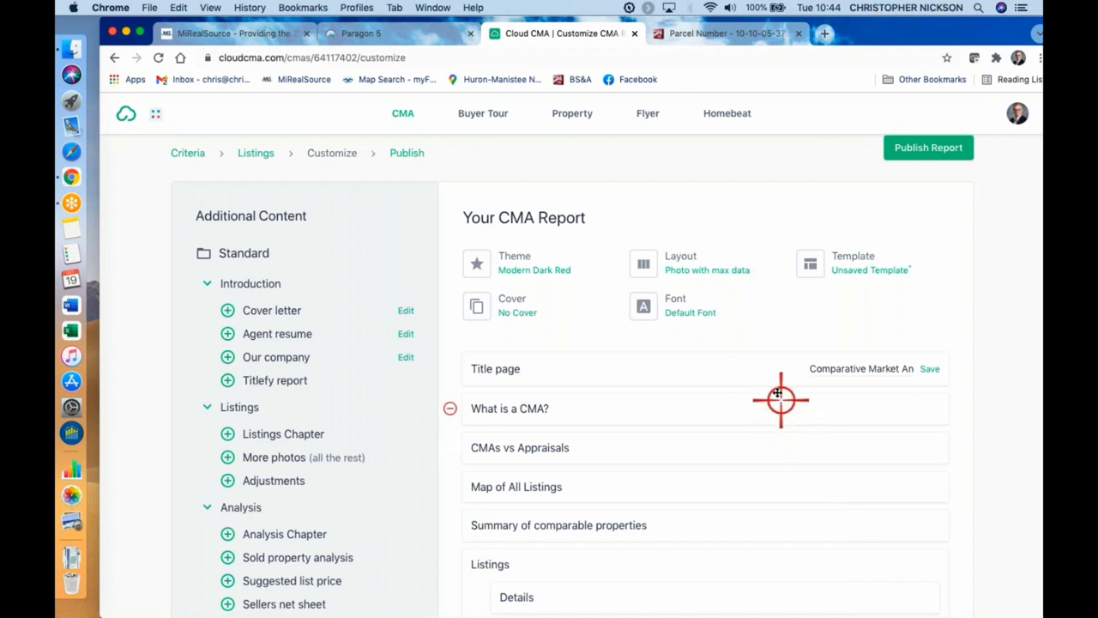
Save the report's current page set and order as a custom template named Class CMA
click(863, 265)
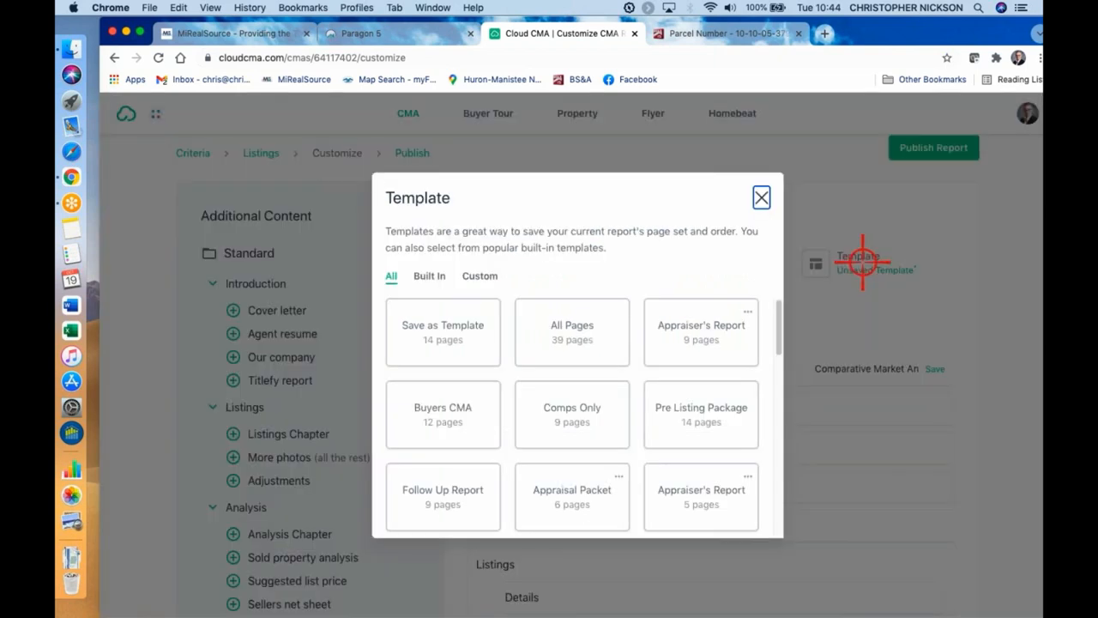
click(481, 318)
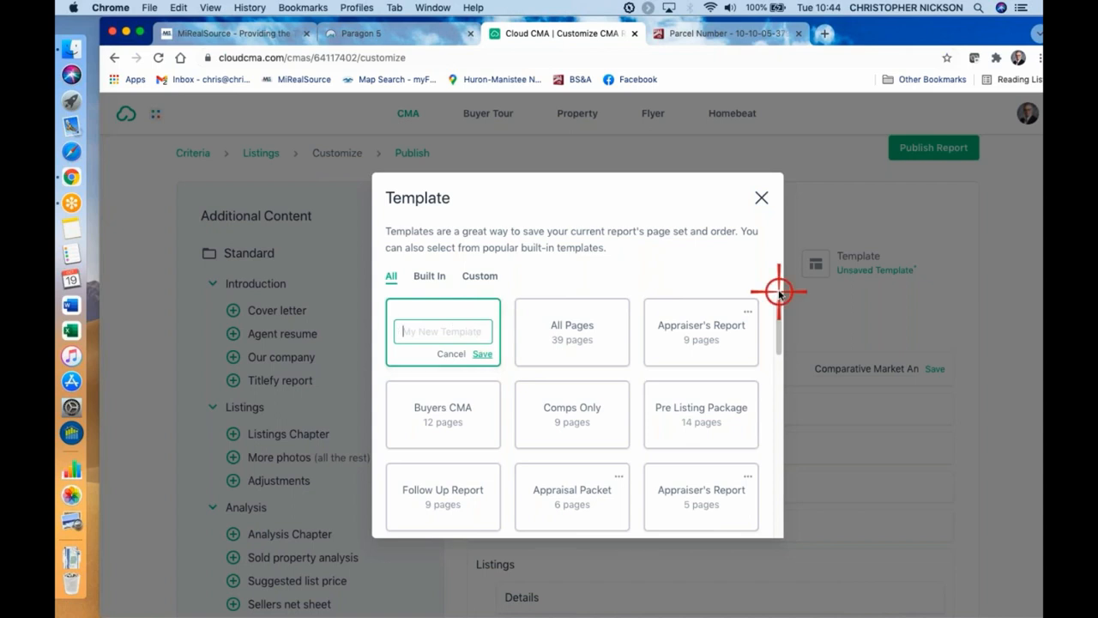
text(Class CMA)
click(480, 353)
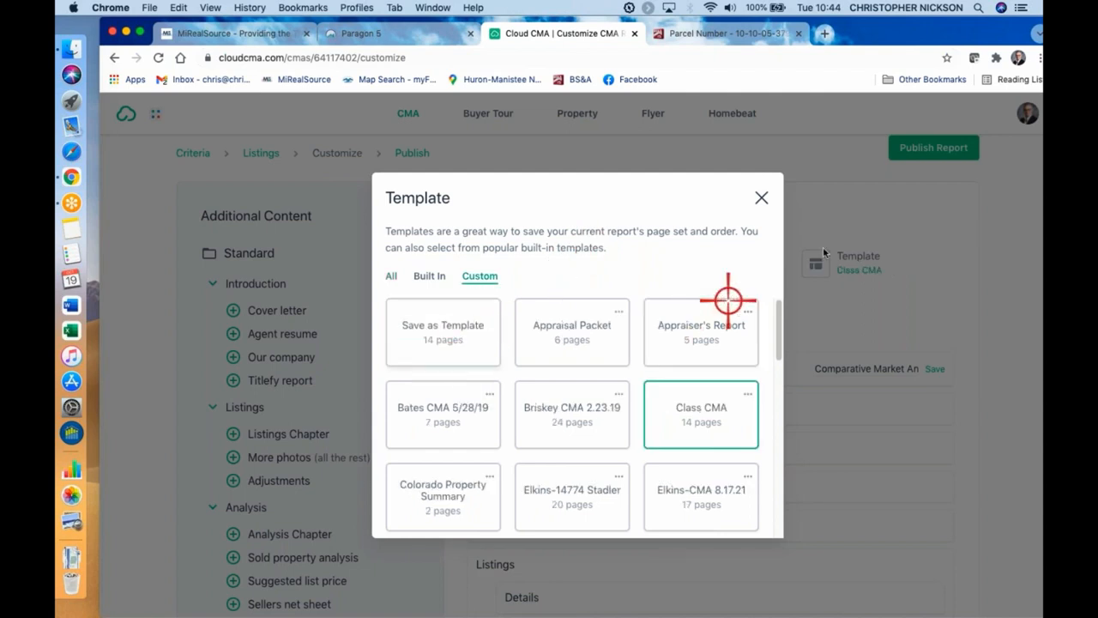
Close the template chooser, shift the browser window so the account menu is reachable, and open the Custom Pages settings
click(761, 198)
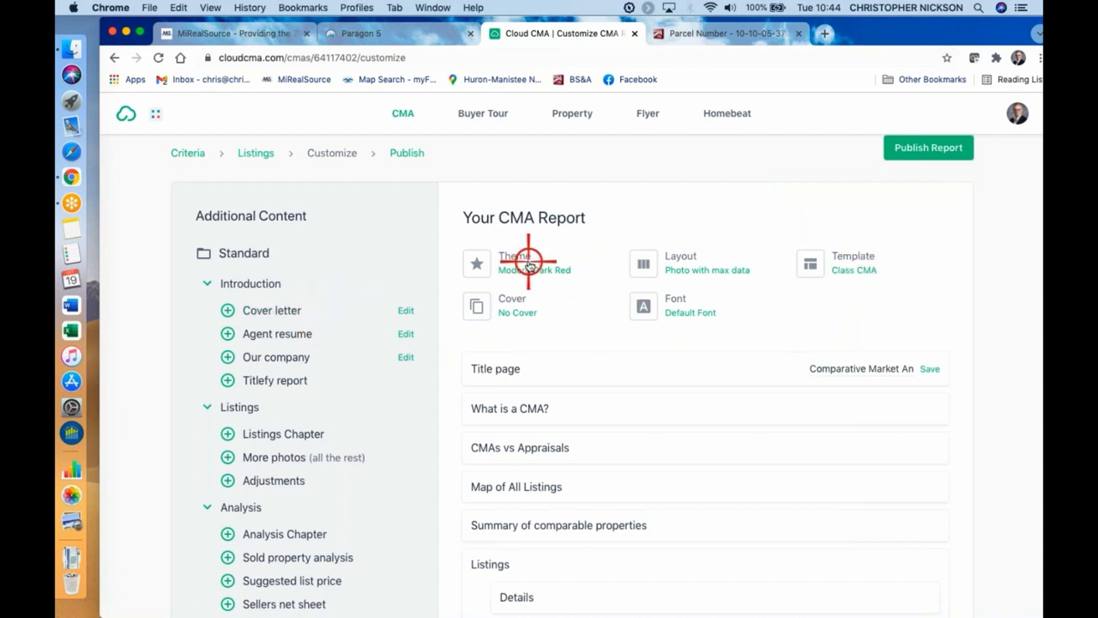
scroll(564, 410, down, 10)
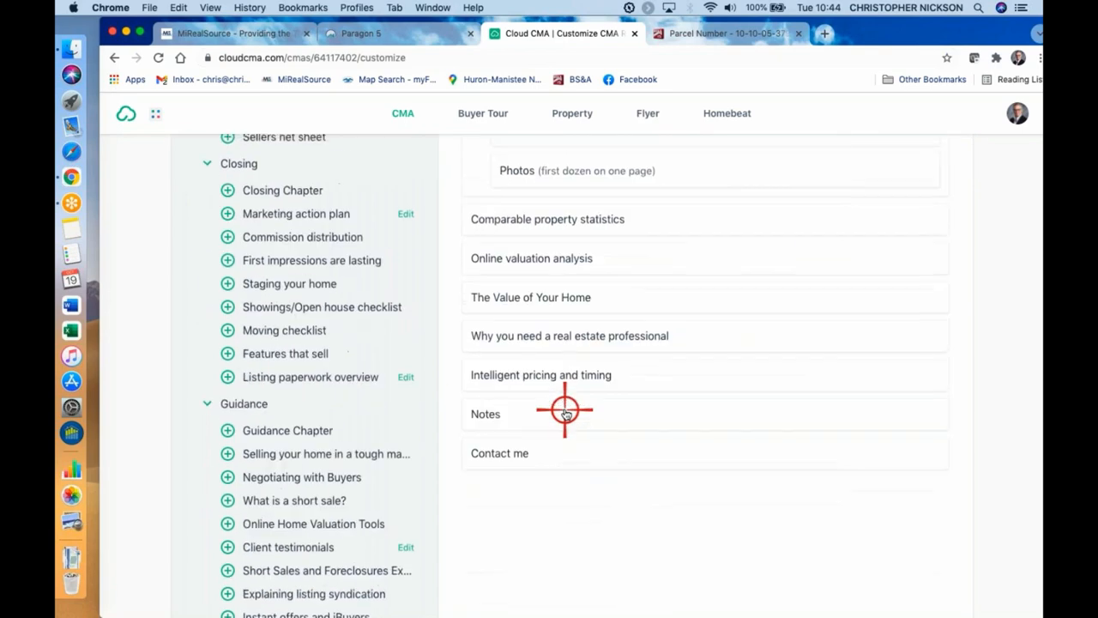
scroll(563, 409, up, 15)
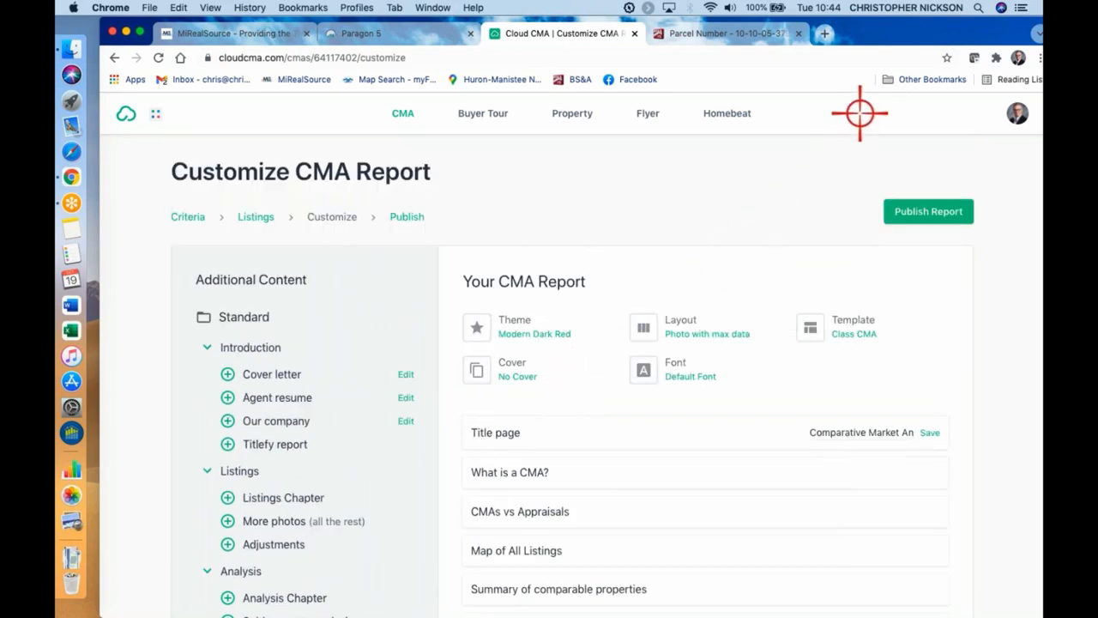
drag(954, 34, 836, 33)
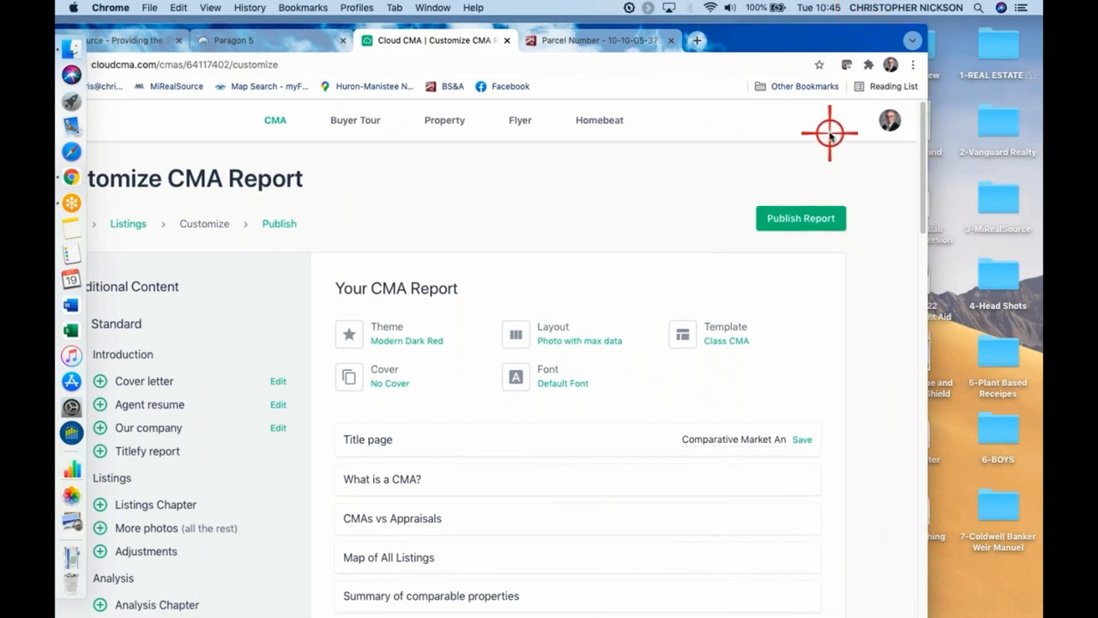
click(892, 124)
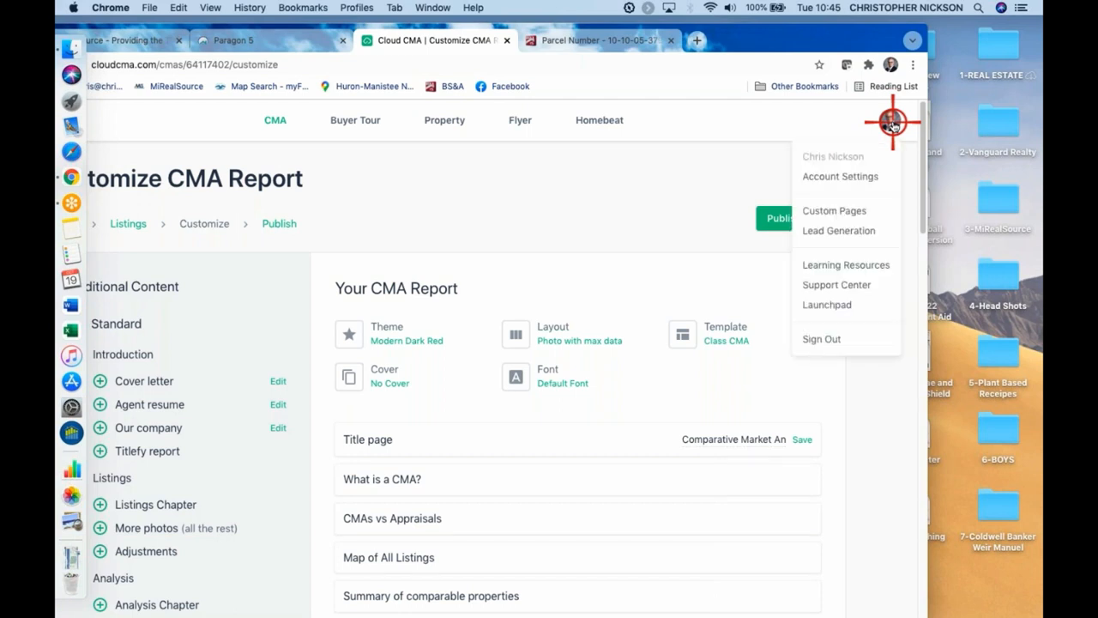
click(857, 211)
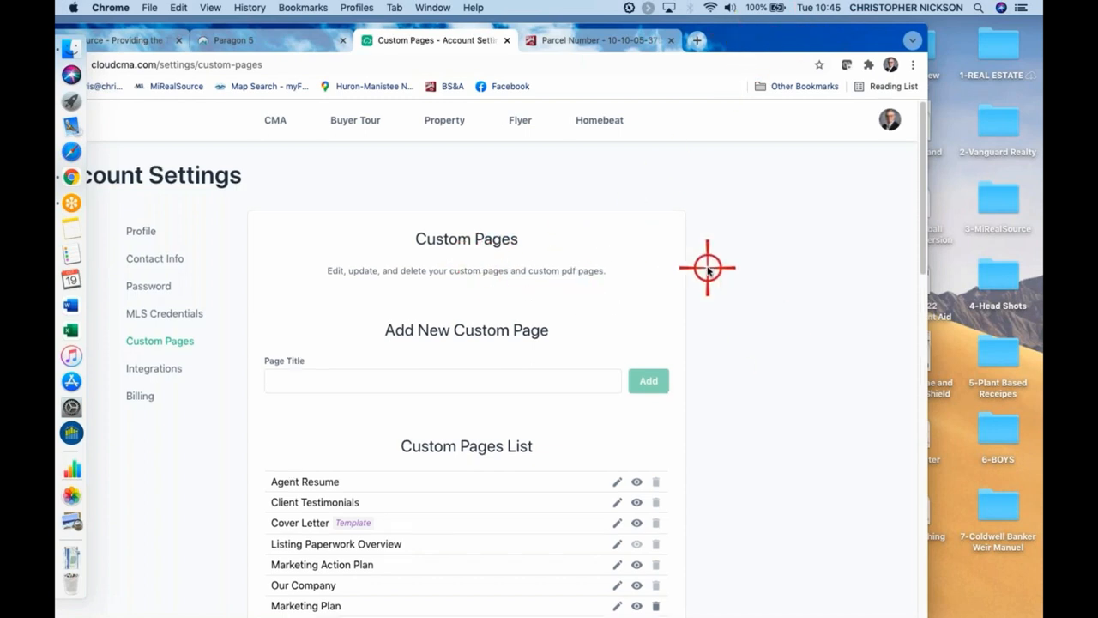
Delete the paragraph about the commercial division from the Our Company custom page, save the page and close the editor
scroll(708, 269, down, 5)
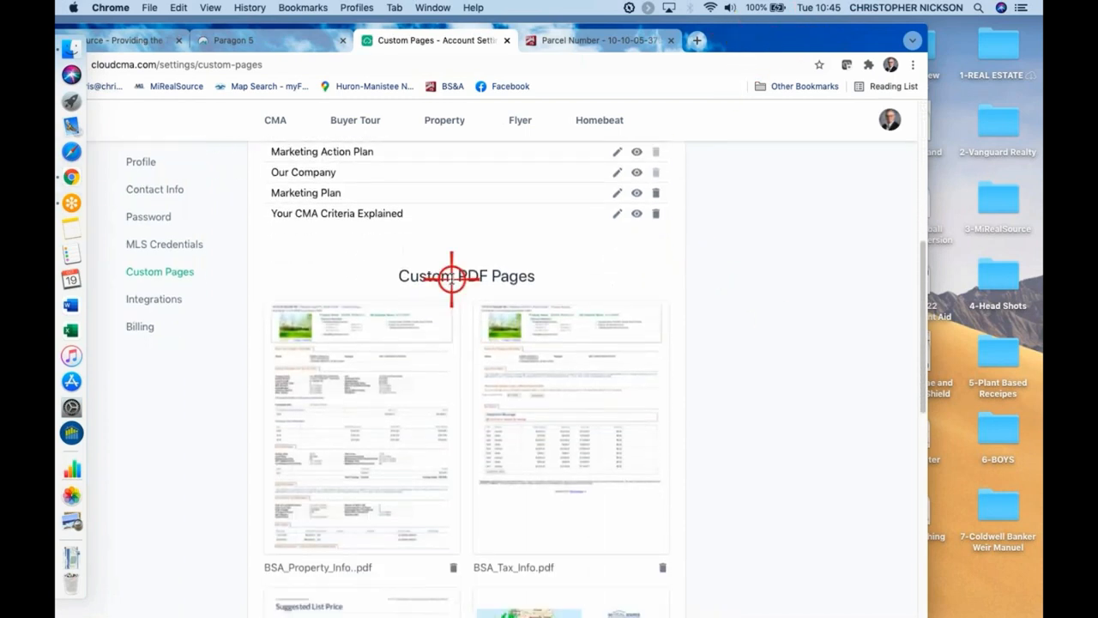
scroll(744, 291, down, 10)
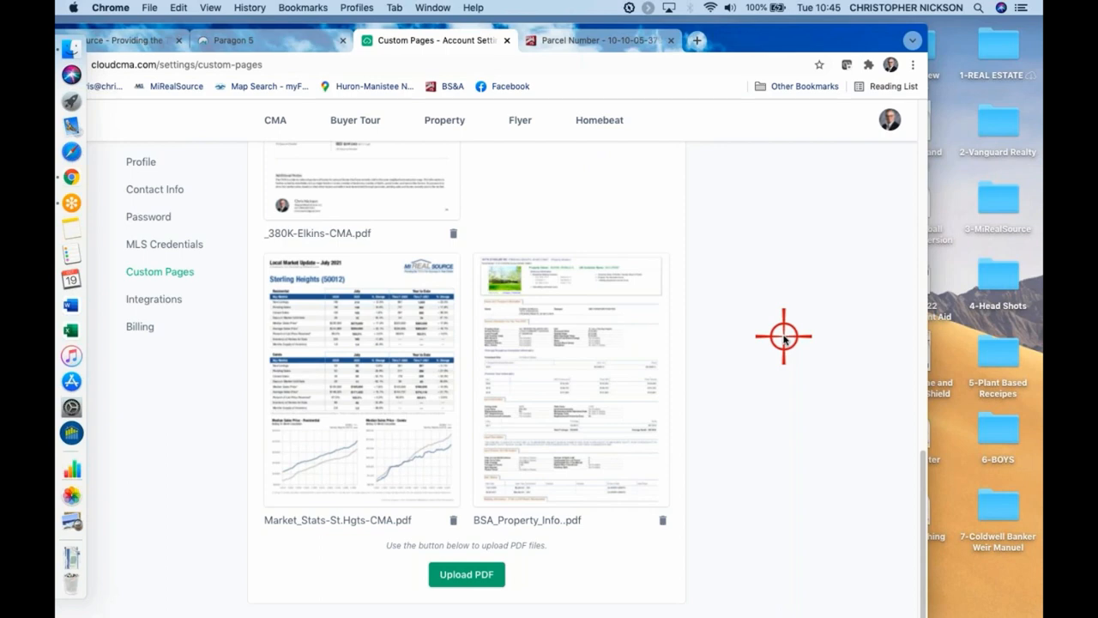
scroll(785, 338, up, 10)
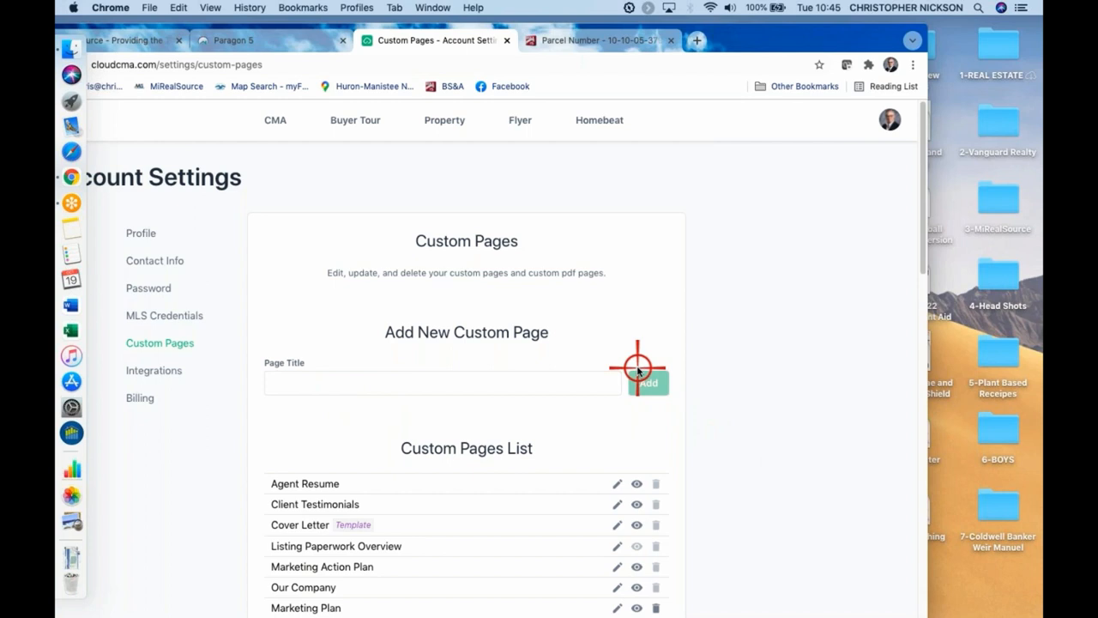
scroll(489, 467, down, 1)
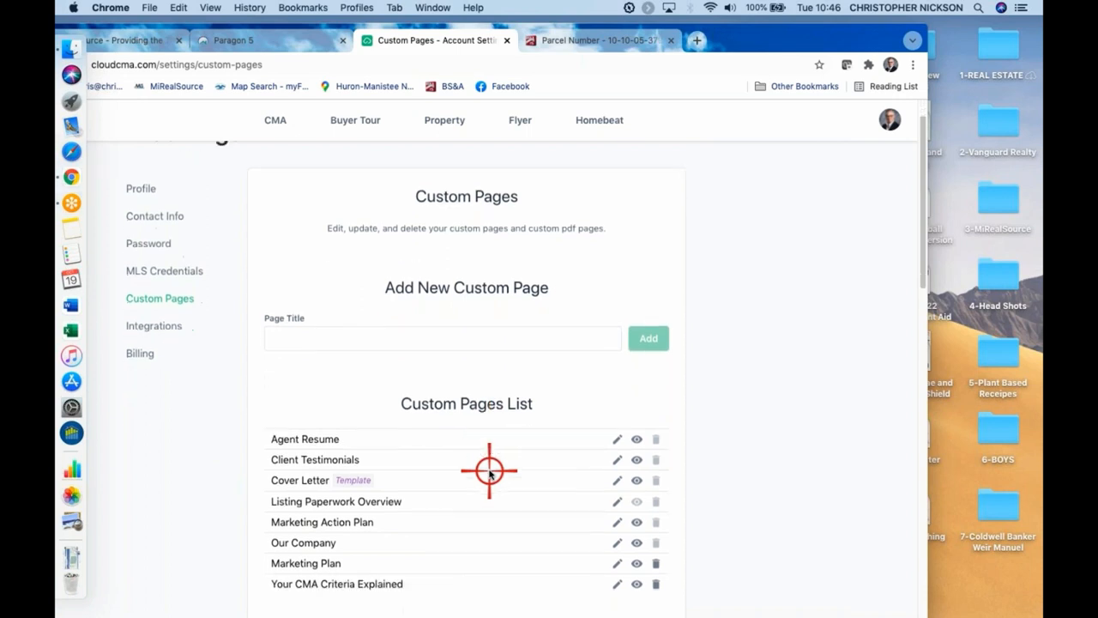
scroll(490, 471, down, 1)
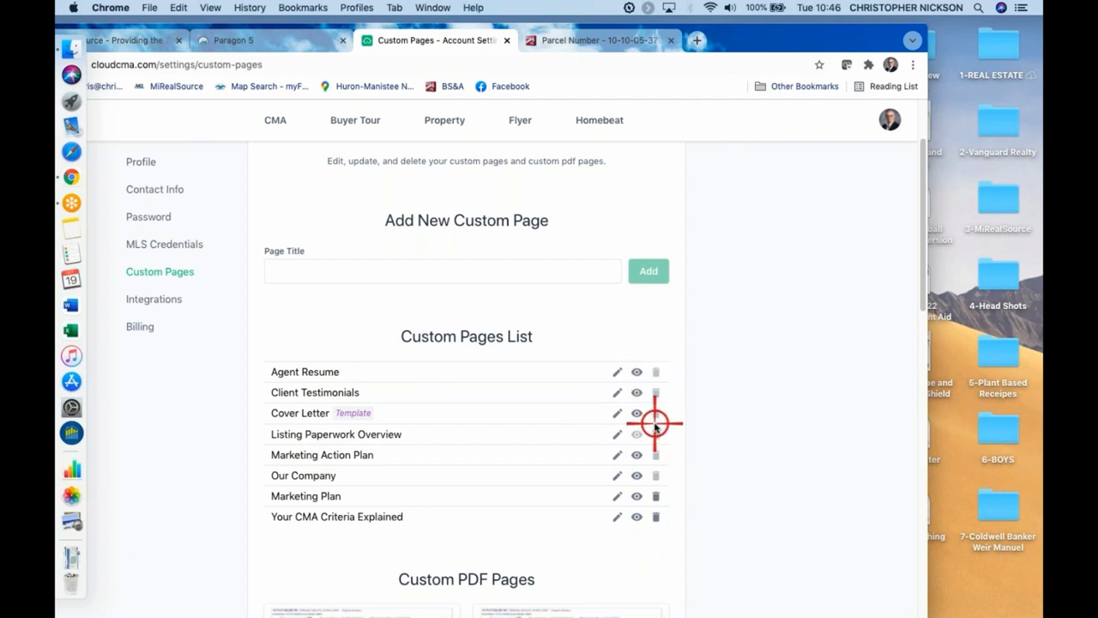
click(617, 475)
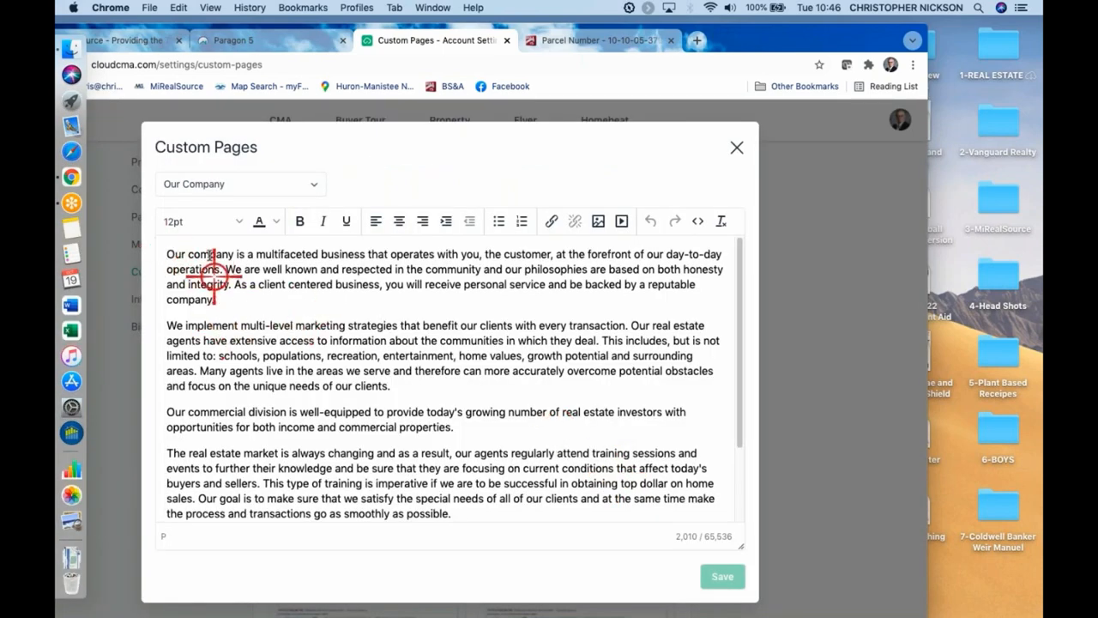
drag(168, 411, 498, 444)
key(BackSpace)
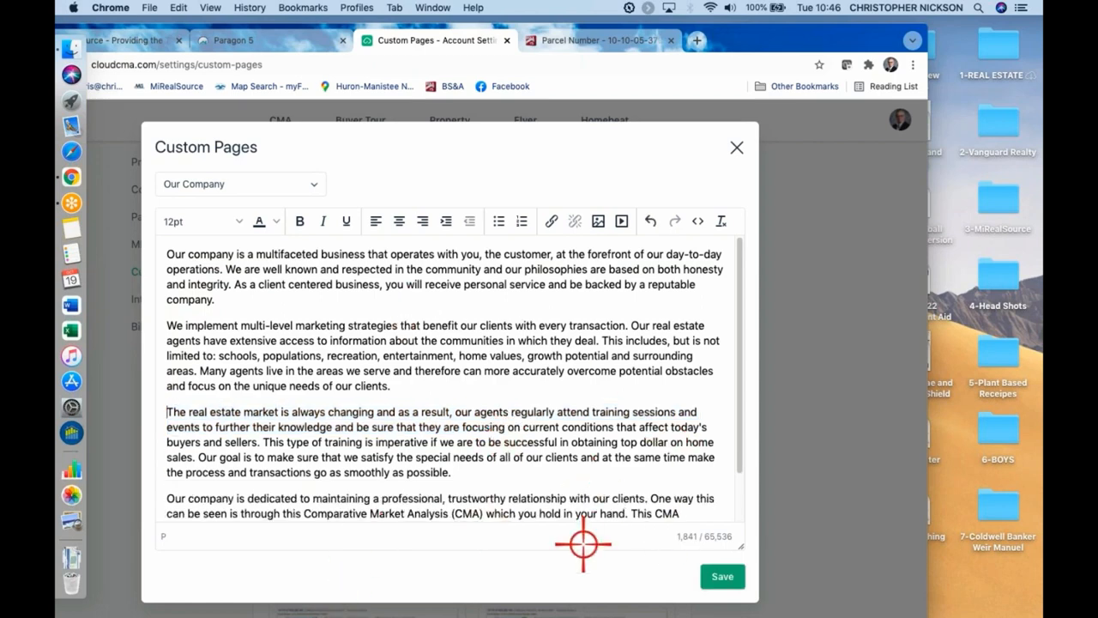
click(726, 573)
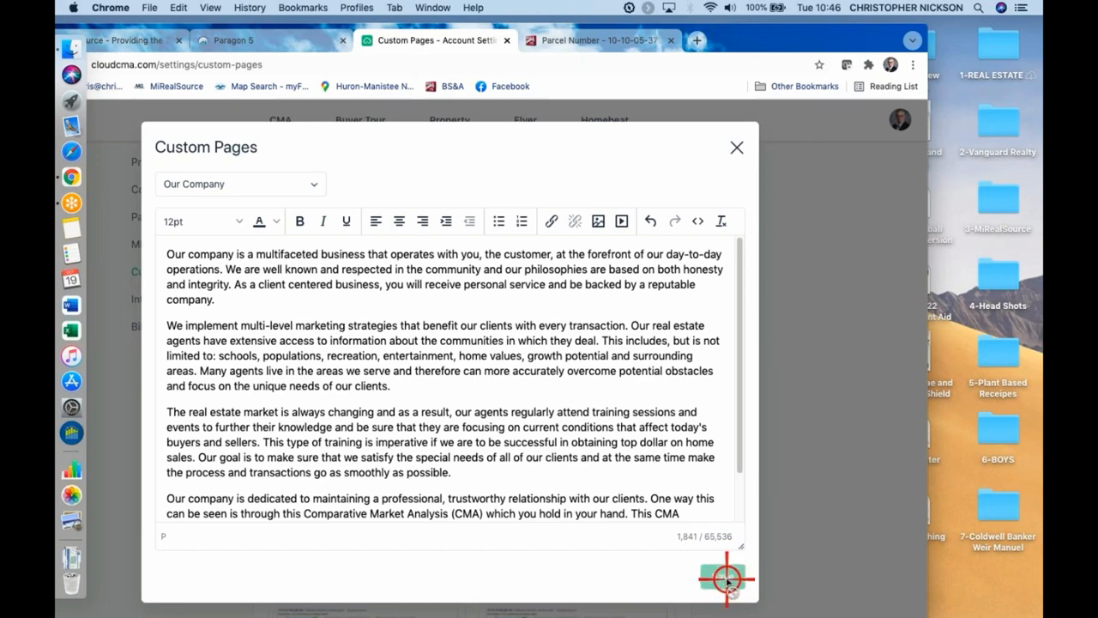
click(738, 146)
In the Your CMA Criteria Explained custom page, correct the misspelled word before "included the Market Stats report" to "also"
scroll(508, 400, down, 2)
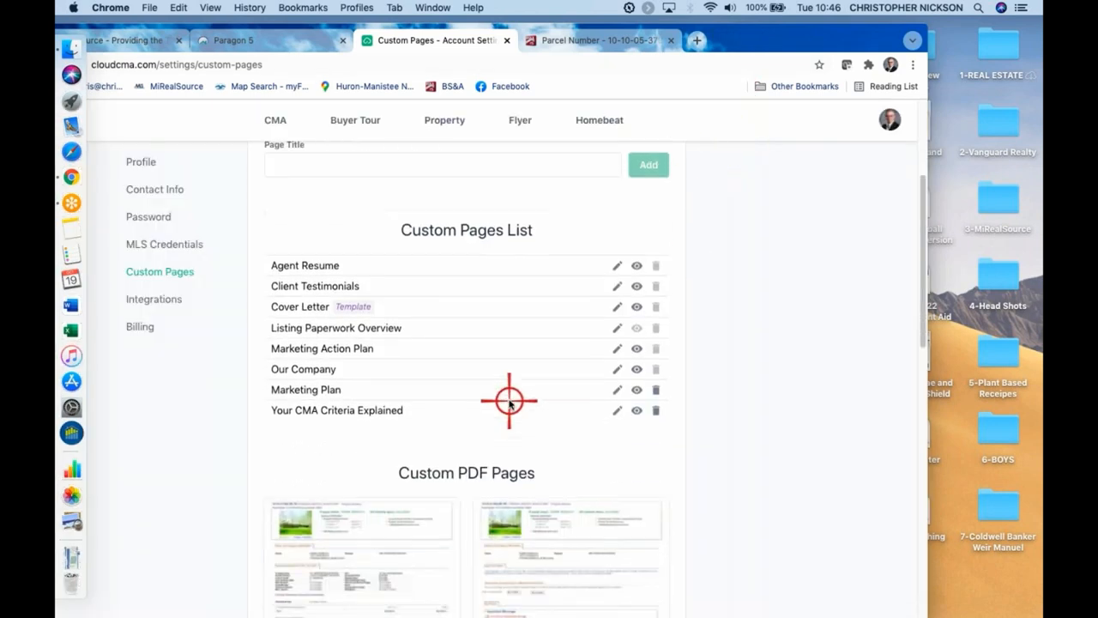
scroll(532, 171, up, 1)
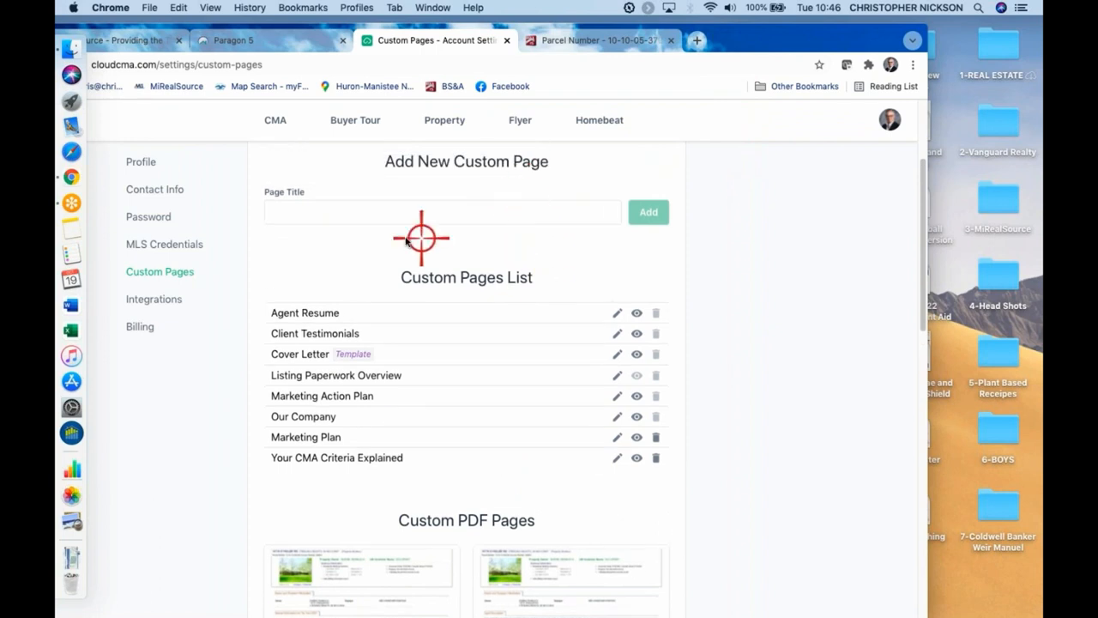
click(617, 458)
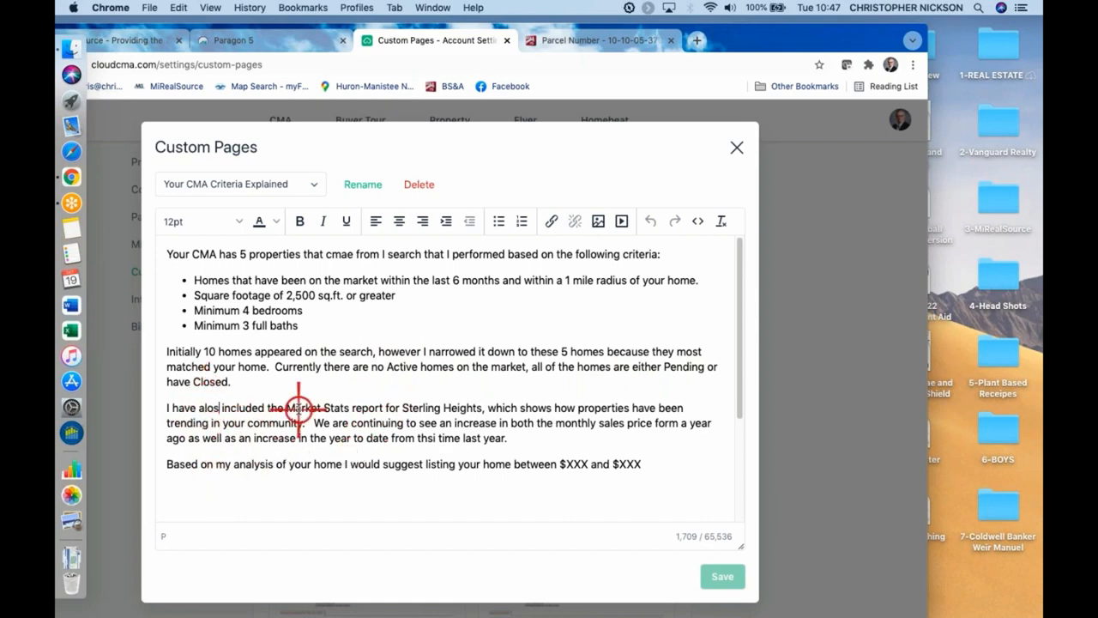
key(BackSpace)
key(BackSpace)
text(so)
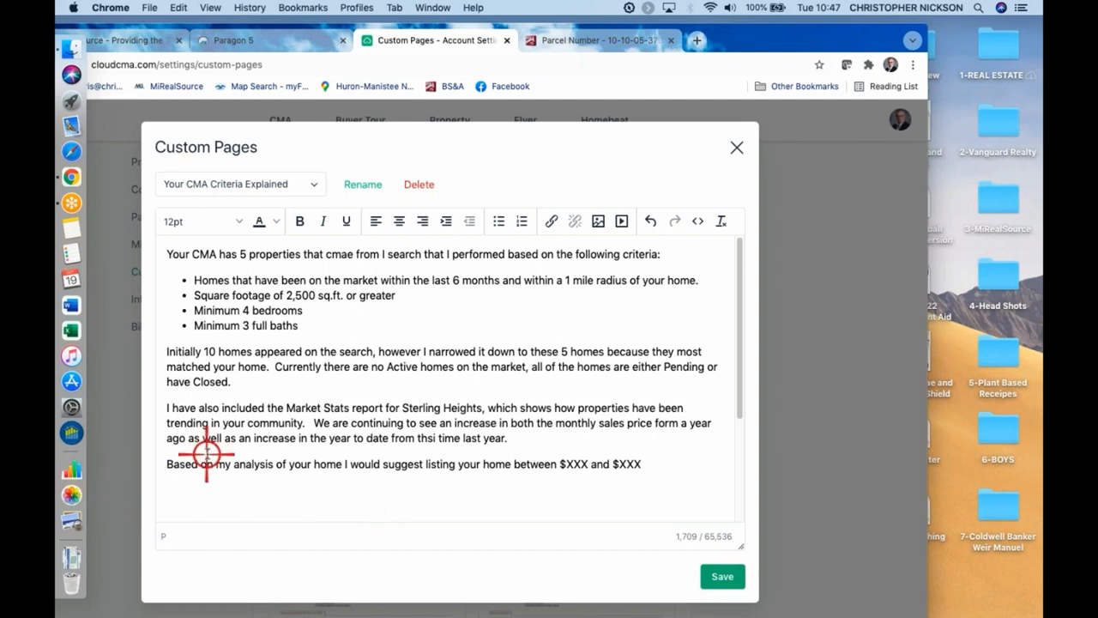
Delete the sentence suggesting a listing price range from the Your CMA Criteria Explained page, save the page and close the editor
drag(166, 464, 678, 459)
key(BackSpace)
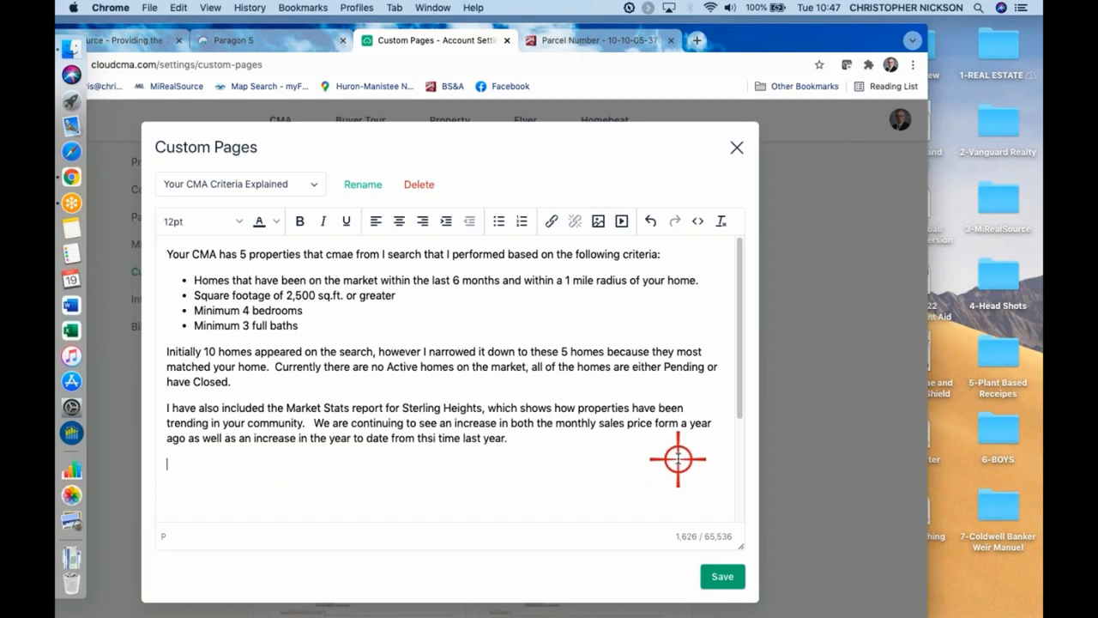
scroll(678, 459, down, 4)
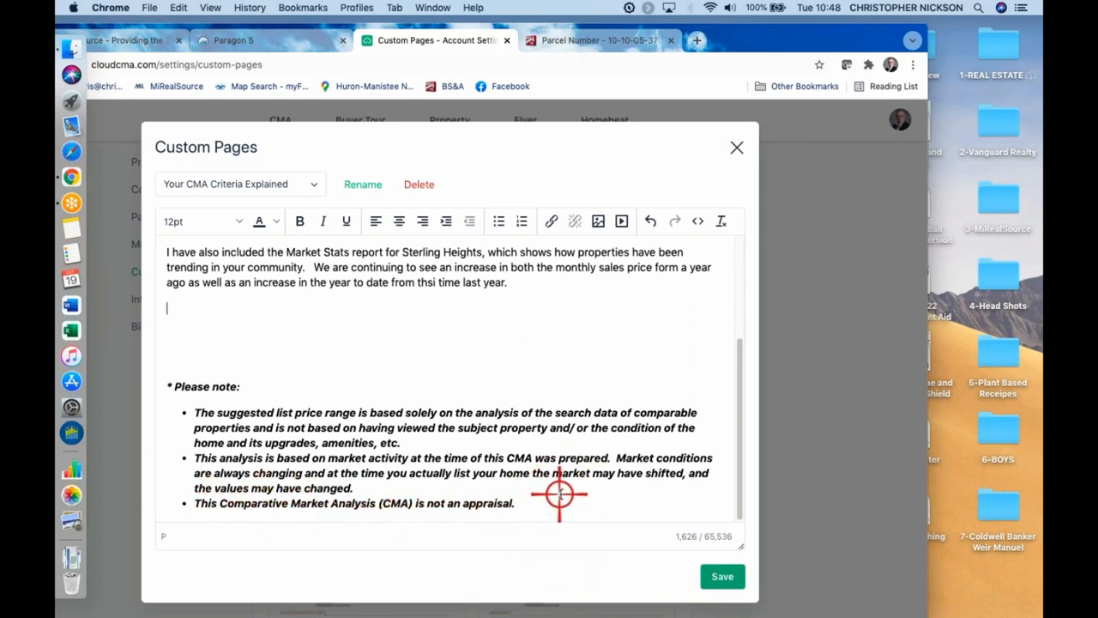
scroll(478, 446, up, 5)
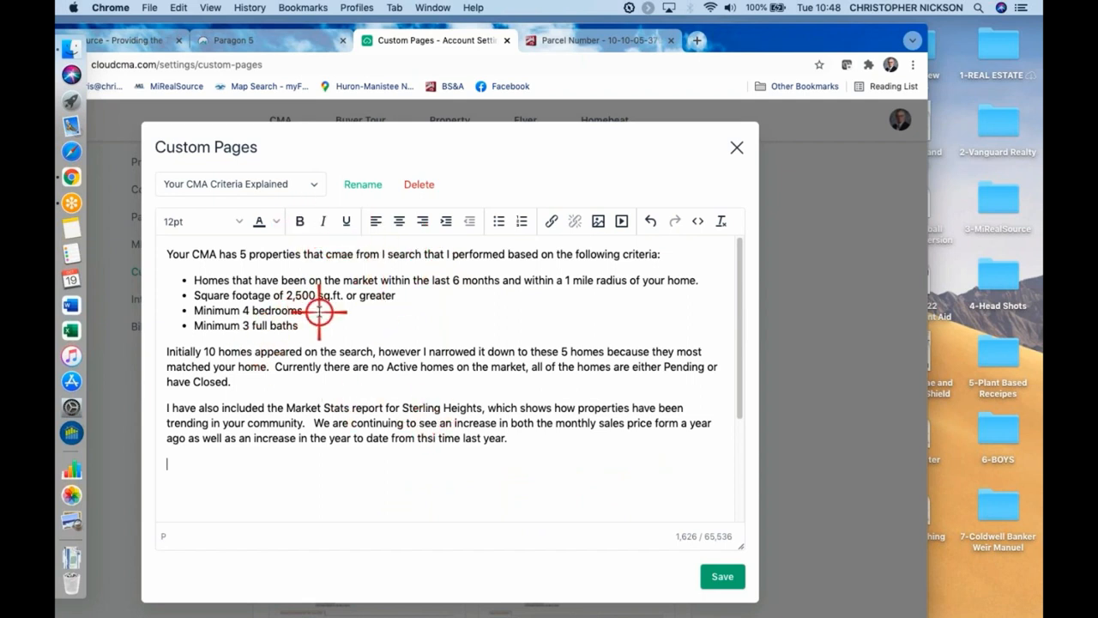
click(723, 577)
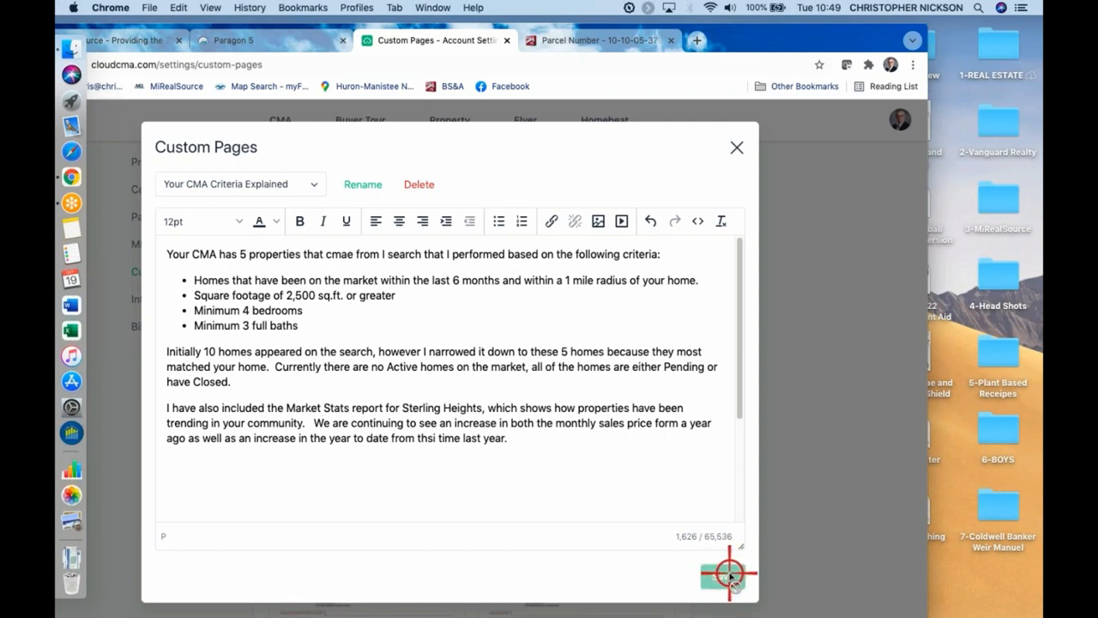
click(738, 147)
Look through the custom pages list, the uploaded custom PDF pages and the file chooser for uploading a PDF
scroll(431, 356, down, 3)
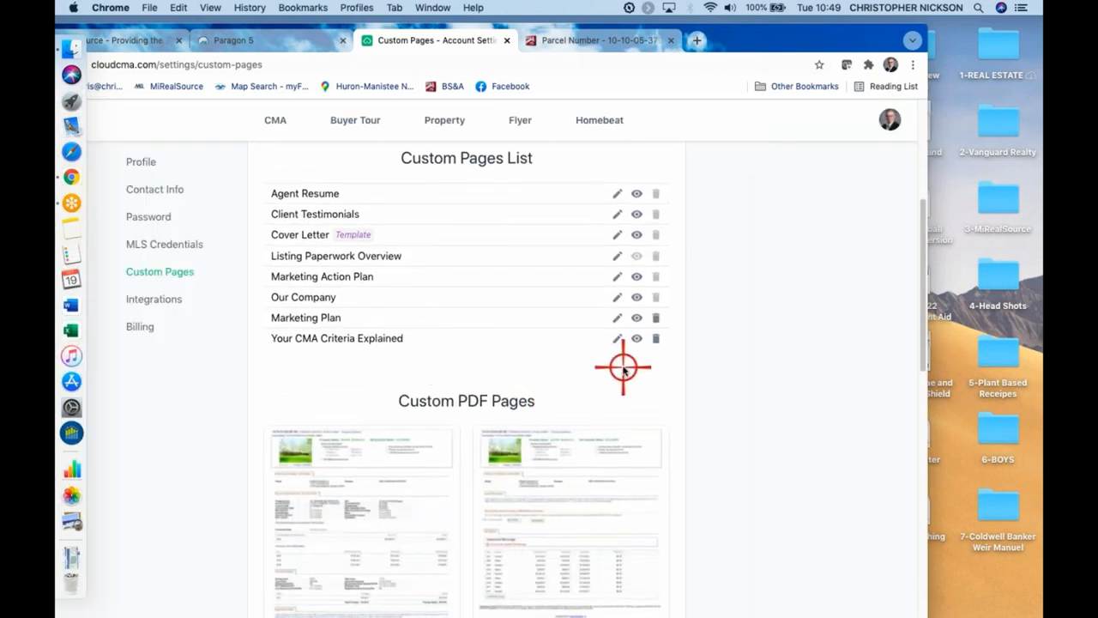
scroll(623, 369, down, 2)
scroll(449, 338, down, 2)
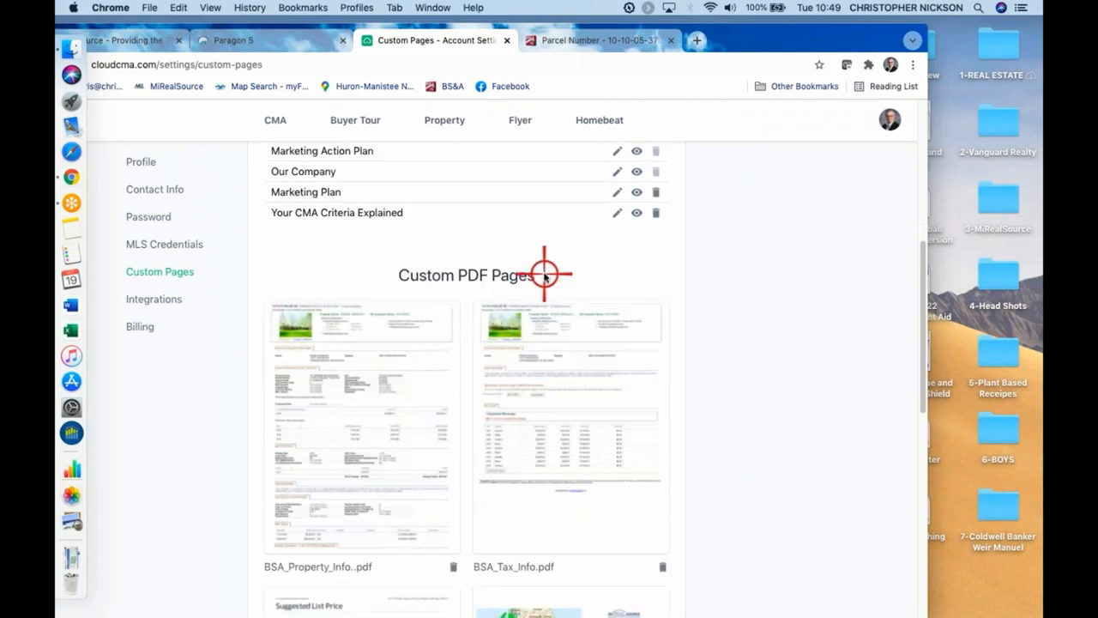
scroll(733, 305, down, 3)
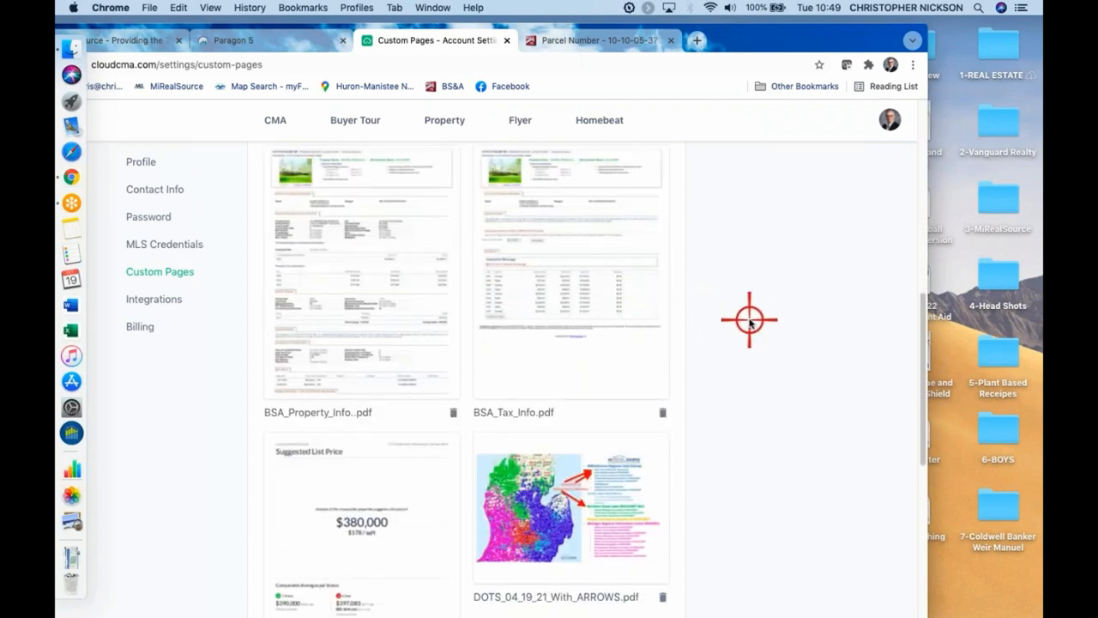
scroll(749, 320, down, 1)
scroll(757, 326, up, 5)
scroll(490, 448, down, 1)
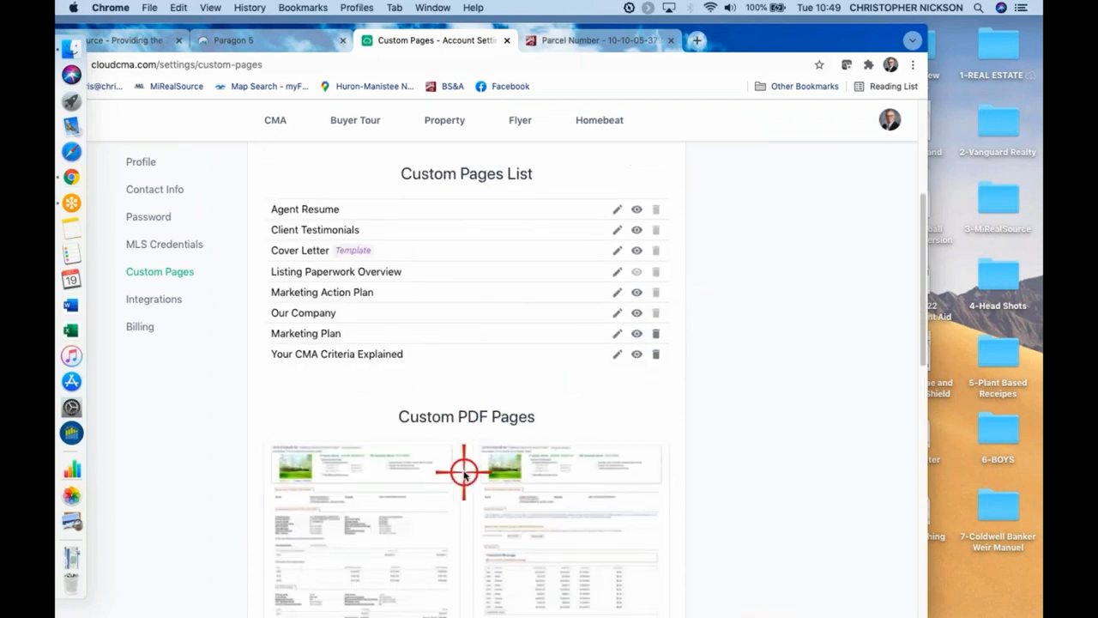
scroll(468, 446, down, 2)
scroll(453, 429, down, 1)
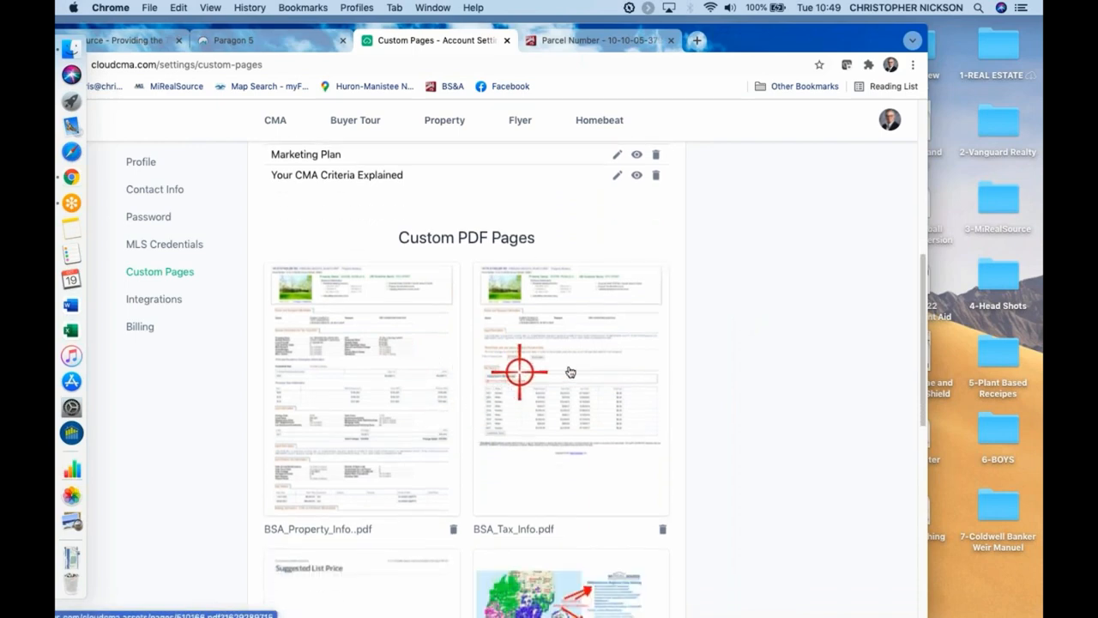
scroll(721, 370, down, 2)
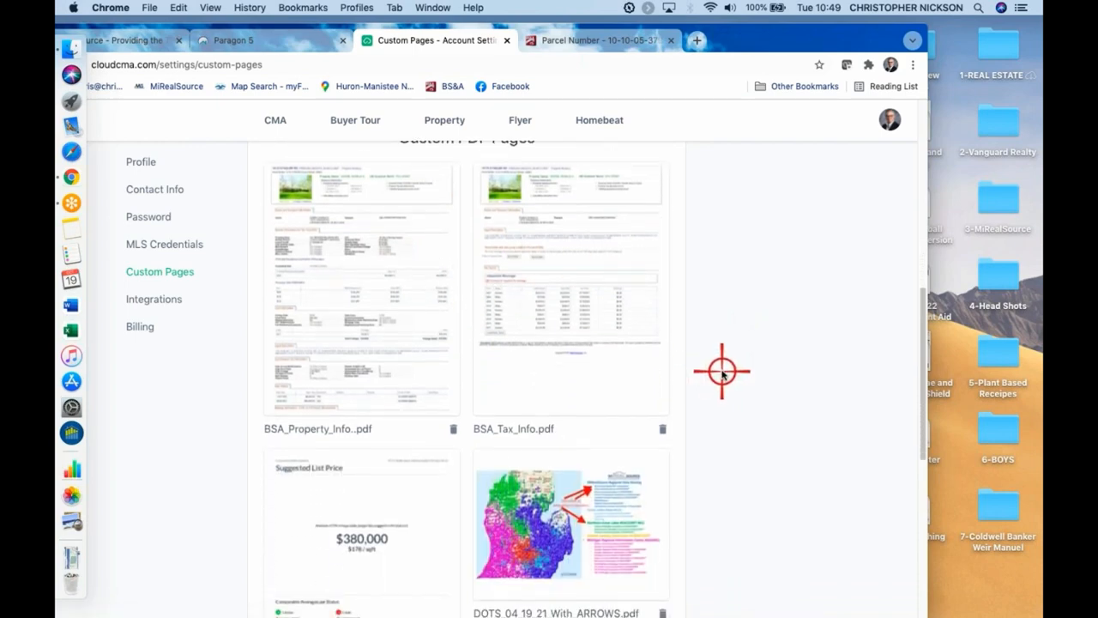
scroll(721, 371, down, 5)
scroll(722, 370, down, 4)
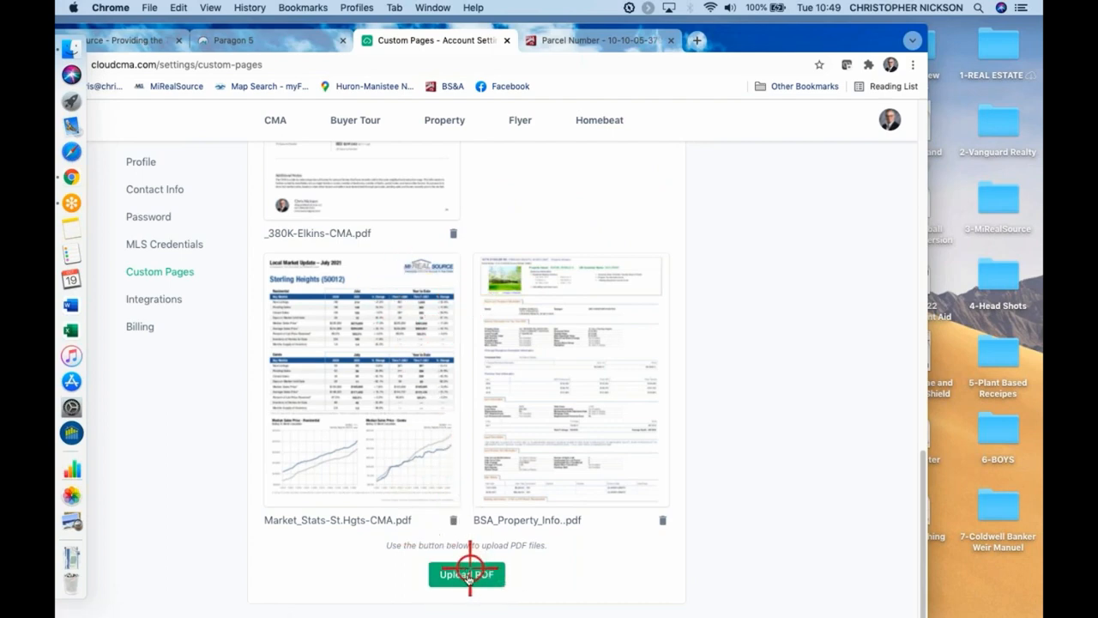
click(469, 575)
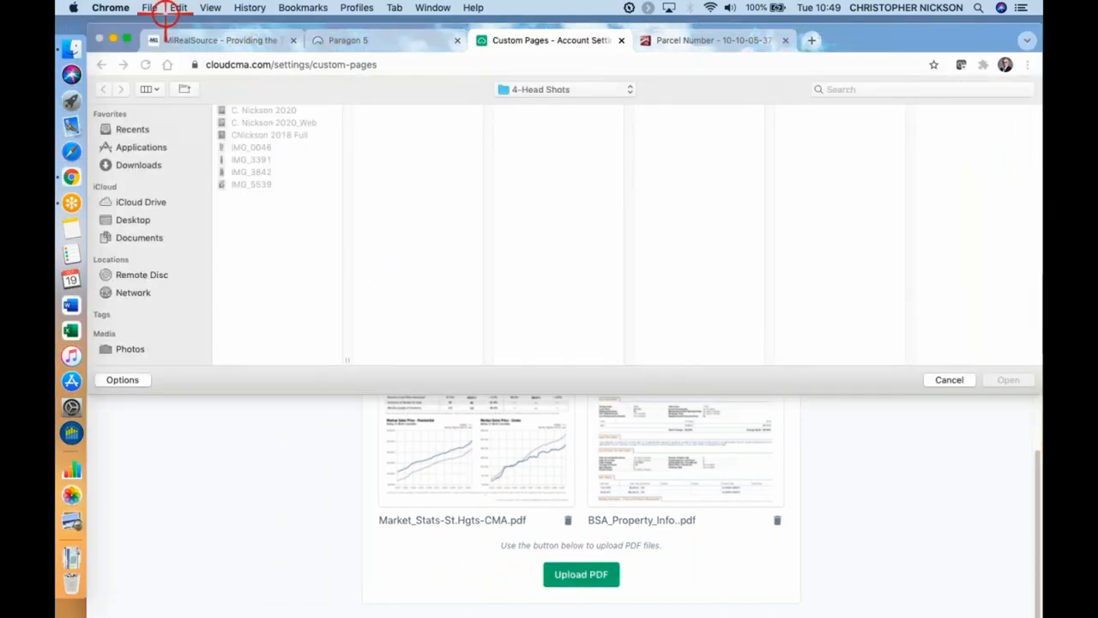
click(951, 379)
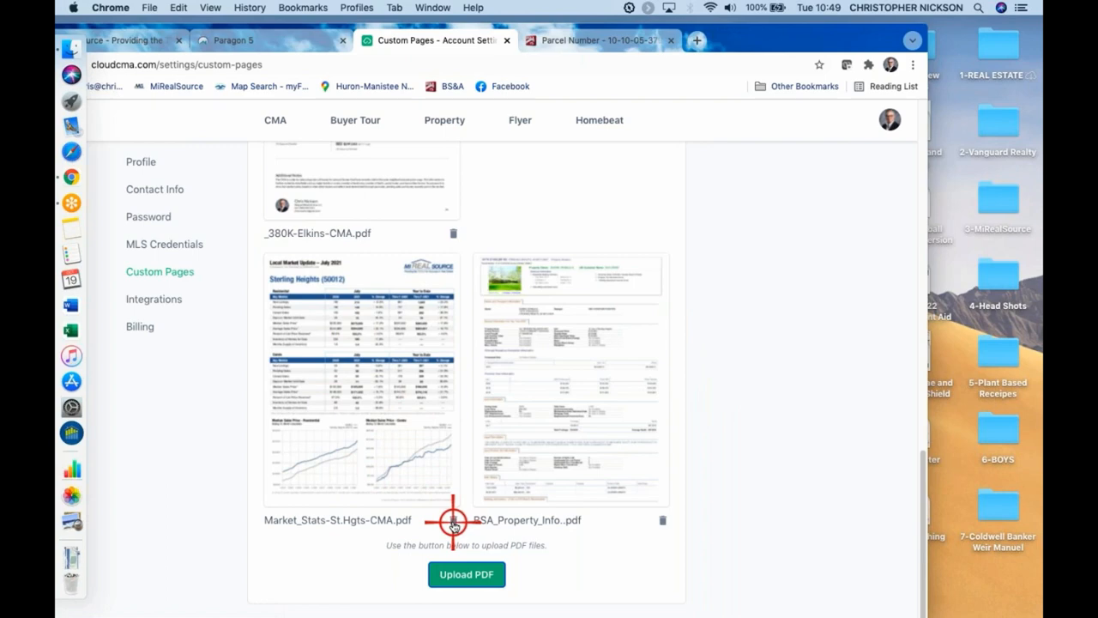
Permanently delete Market_Stats-St.Hgts-CMA.pdf and the last BSA_Property_Info..pdf from the custom PDF pages
click(453, 520)
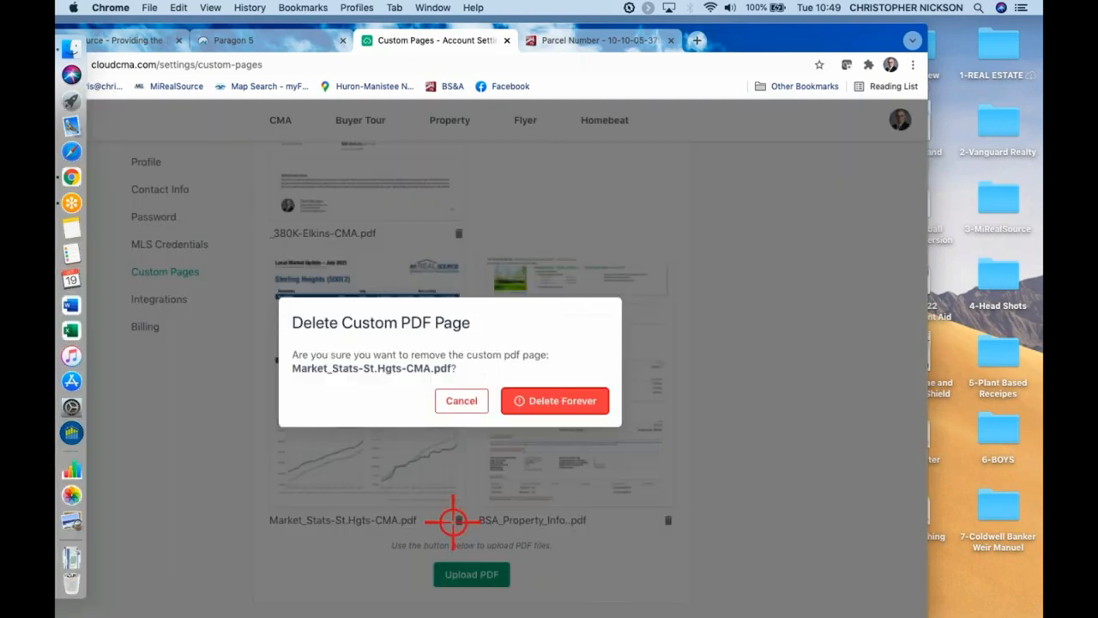
click(564, 401)
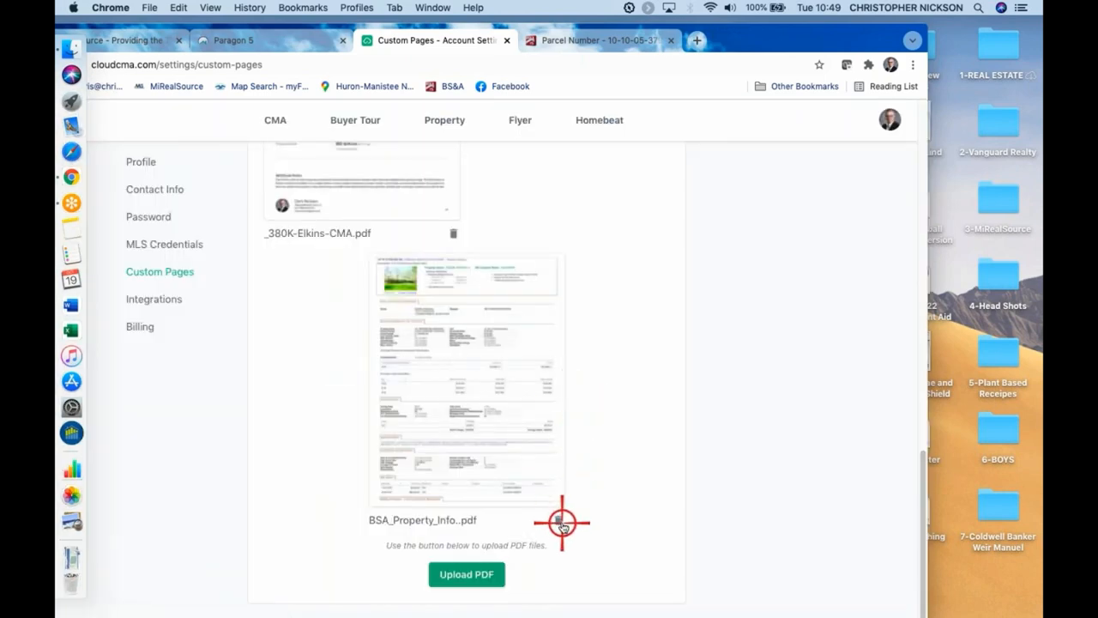
click(559, 521)
click(568, 400)
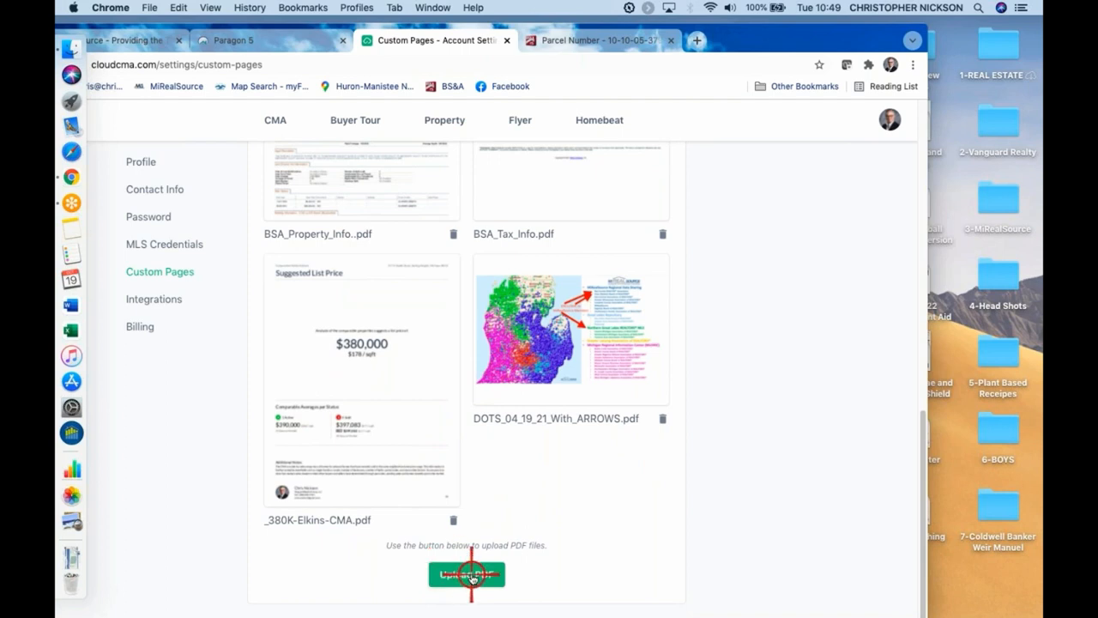
Upload the CMA Class-St. Hgts. Mkt Stats-9.21 PDF from the Desktop's 3-MiRealSource folder to the custom PDF pages
click(471, 577)
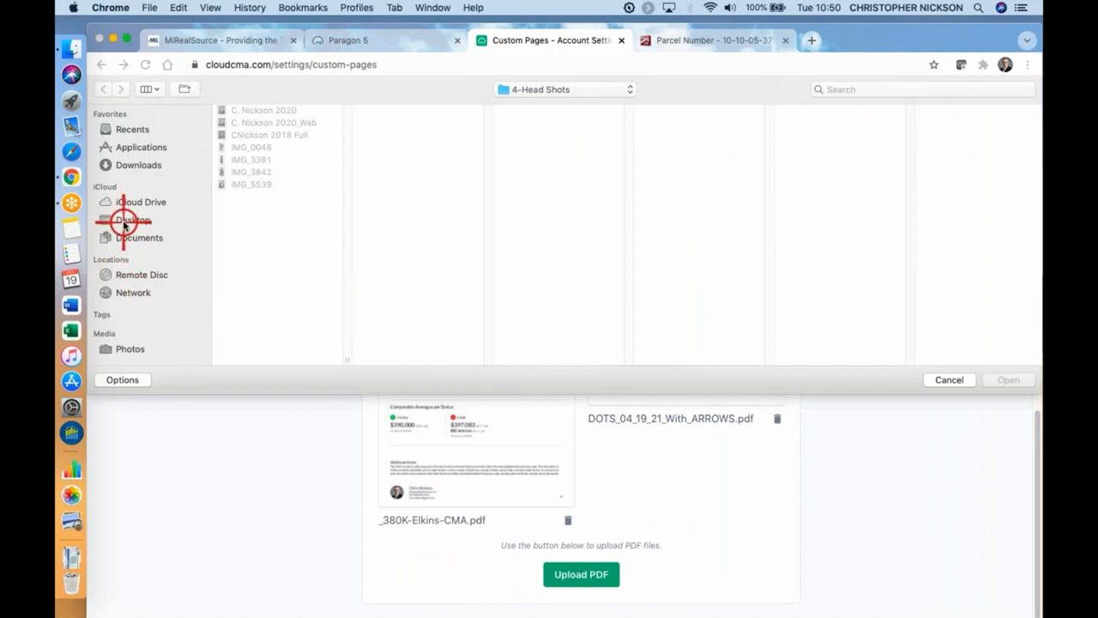
click(122, 218)
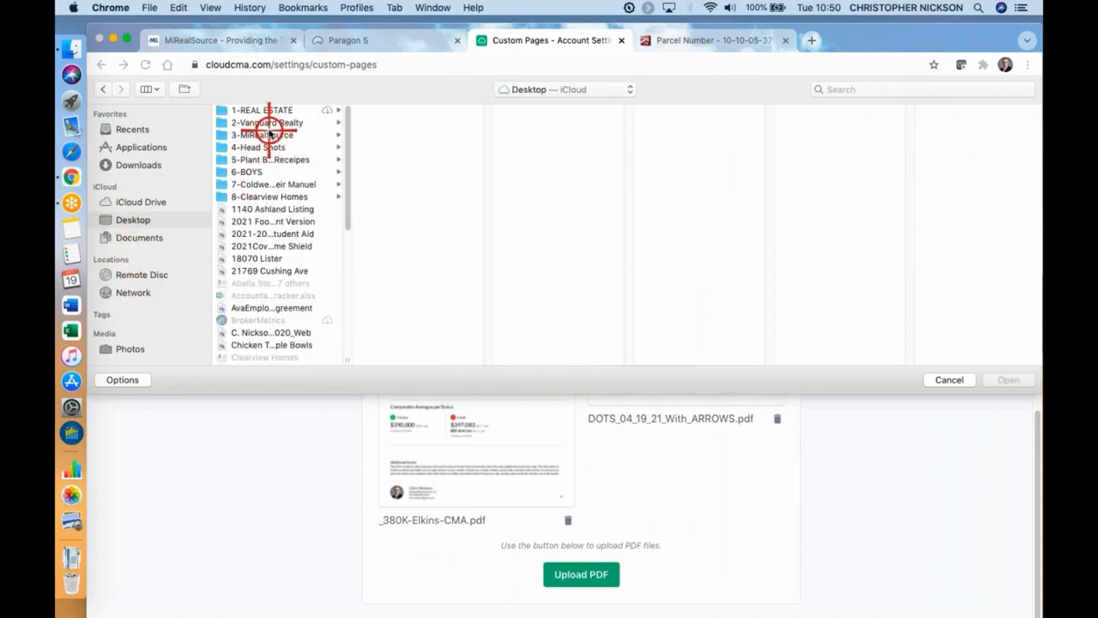
click(264, 135)
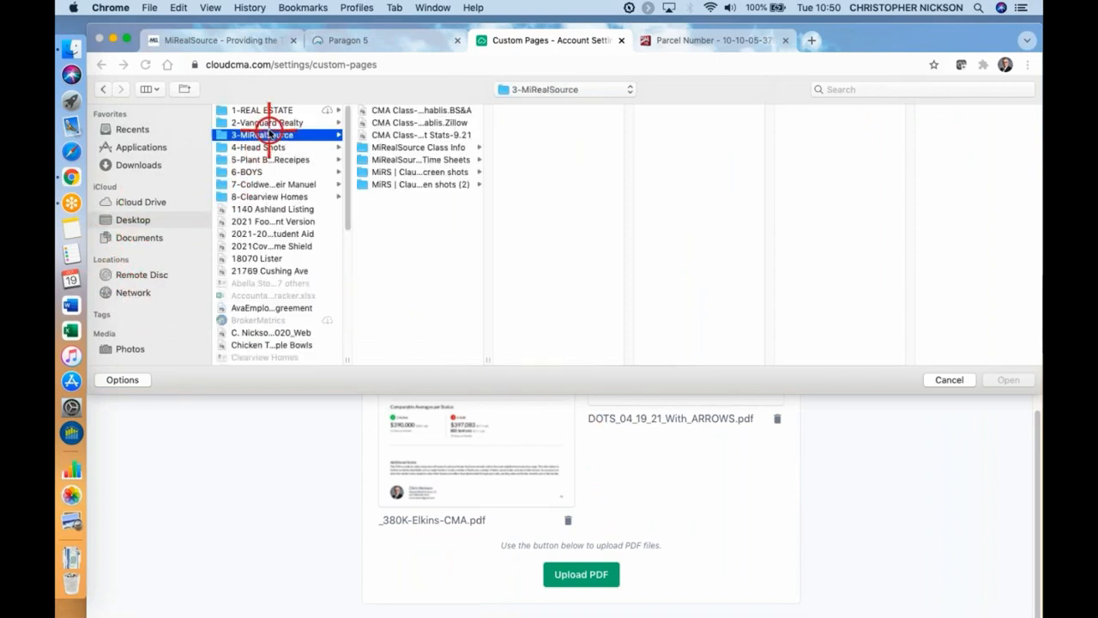
click(441, 136)
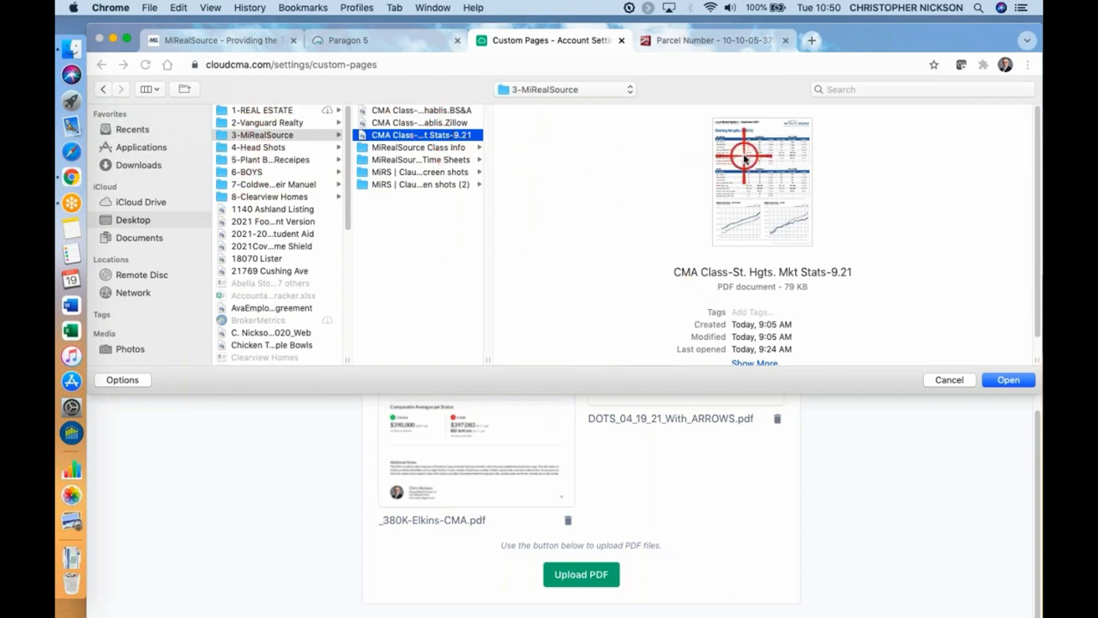
click(1009, 380)
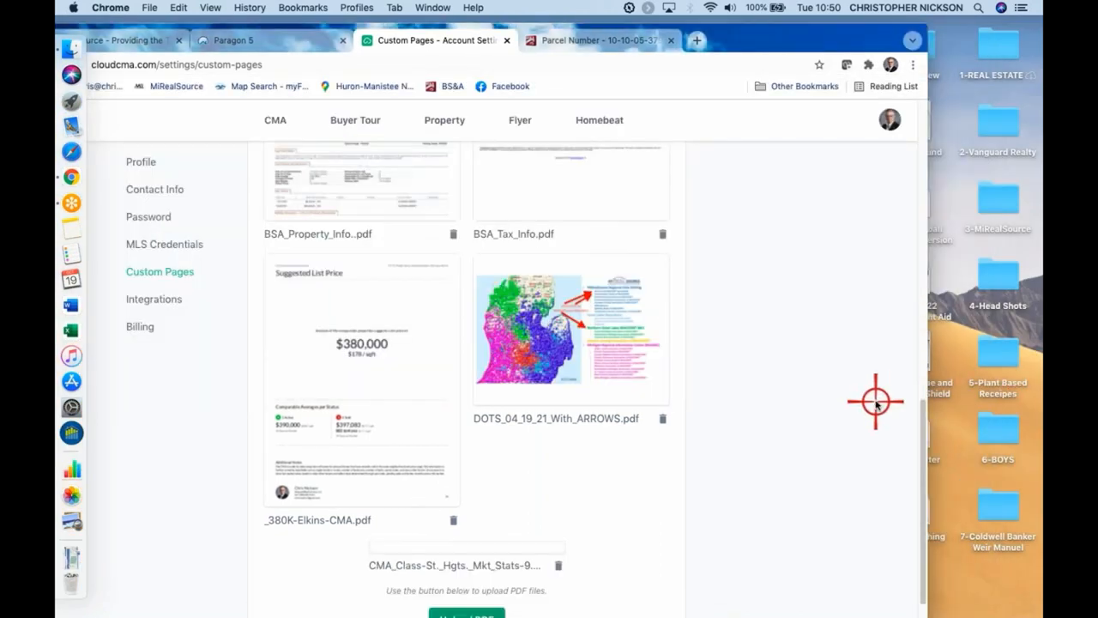
Upload the CMA Class Chablis BS&A and Zillow PDFs from the 3-MiRealSource folder to the custom PDF pages
scroll(824, 434, down, 5)
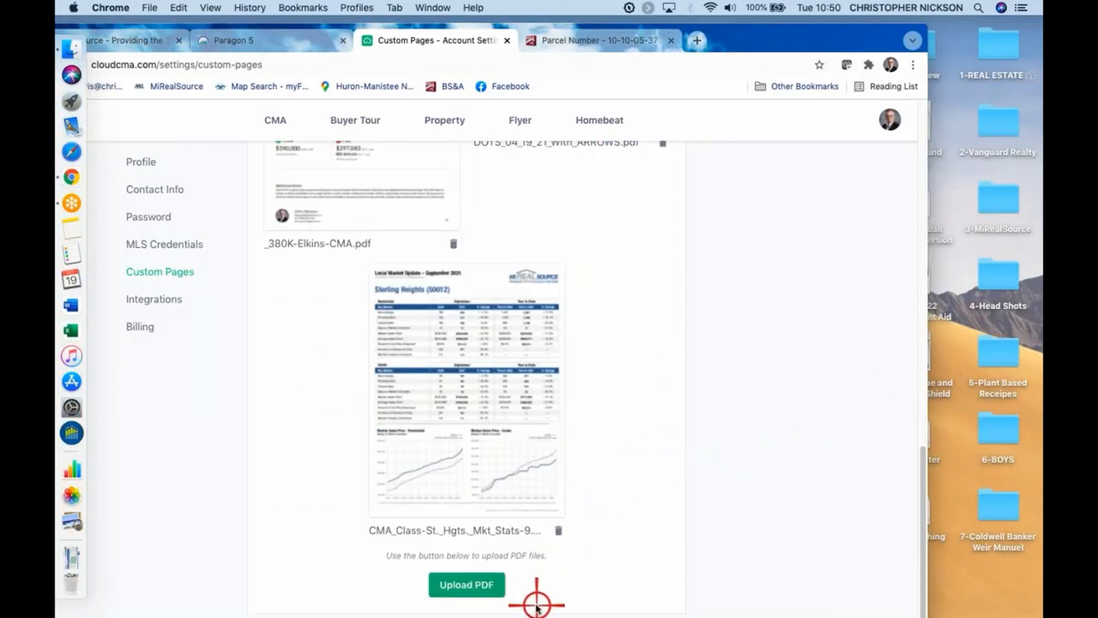
click(468, 587)
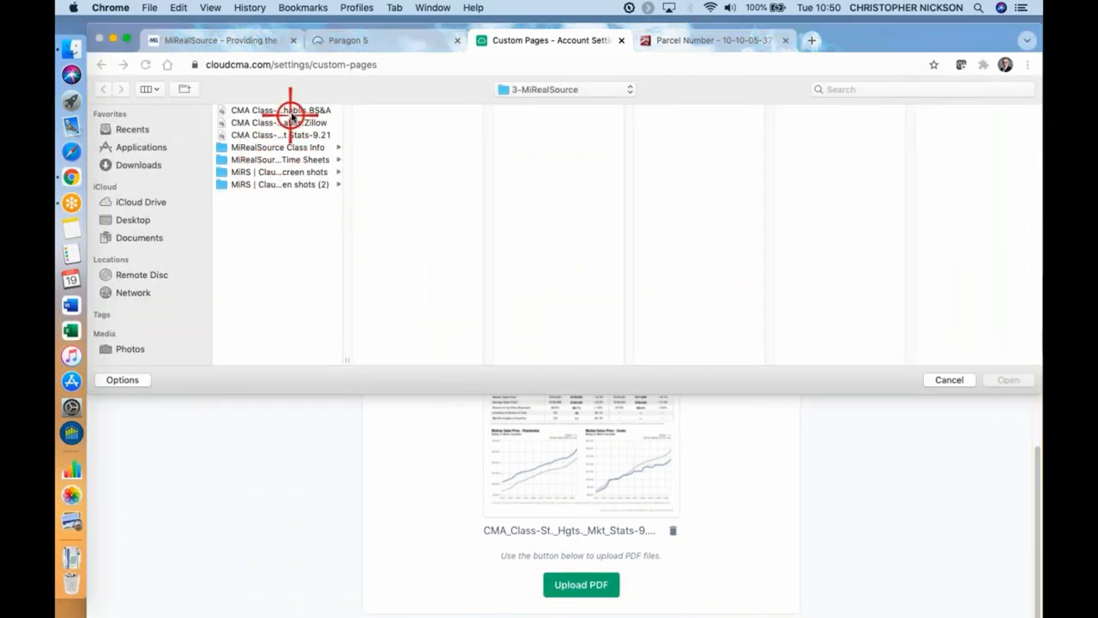
click(293, 111)
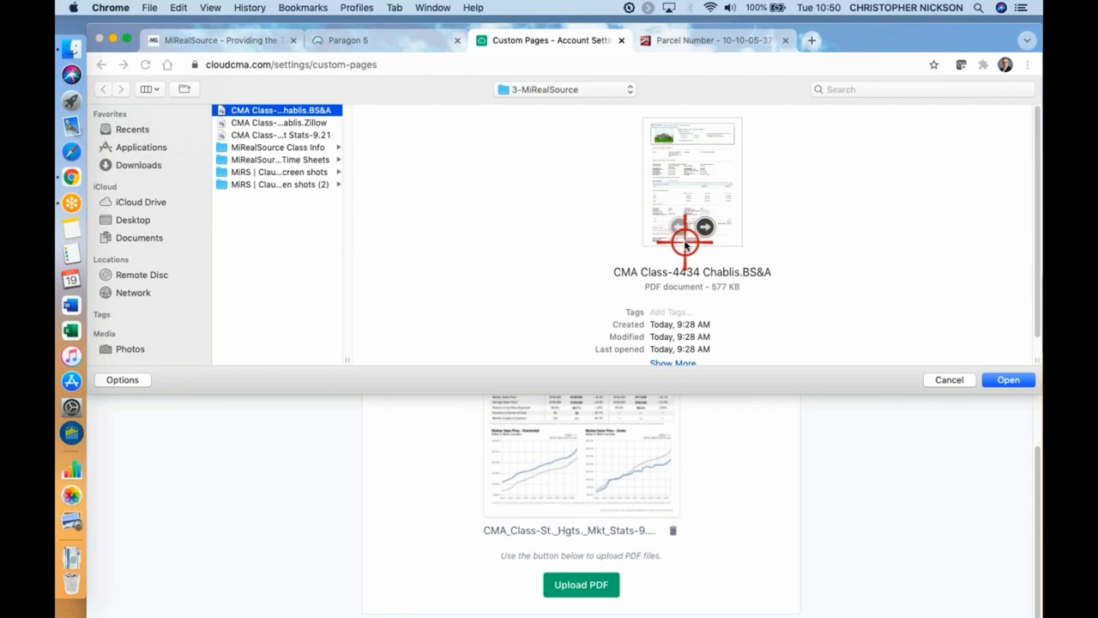
click(1007, 380)
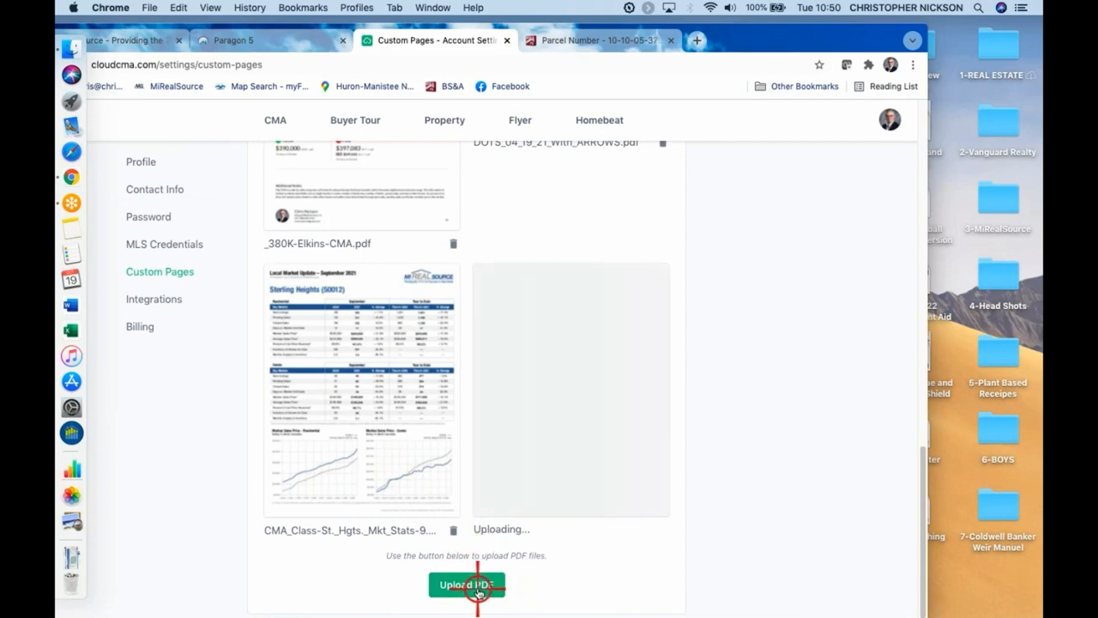
click(468, 584)
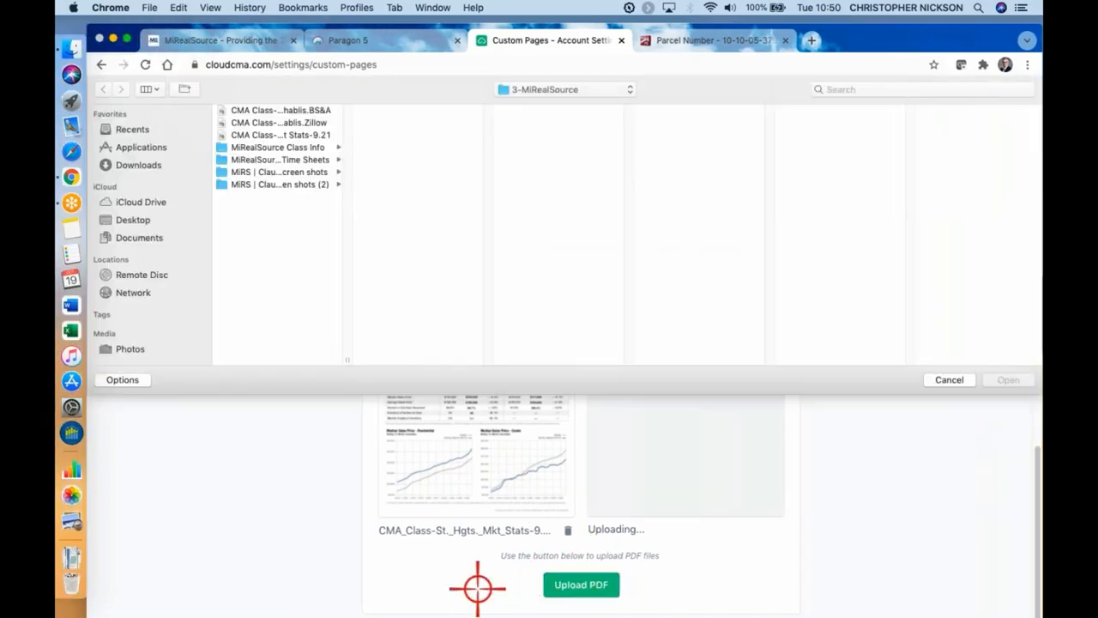
click(311, 123)
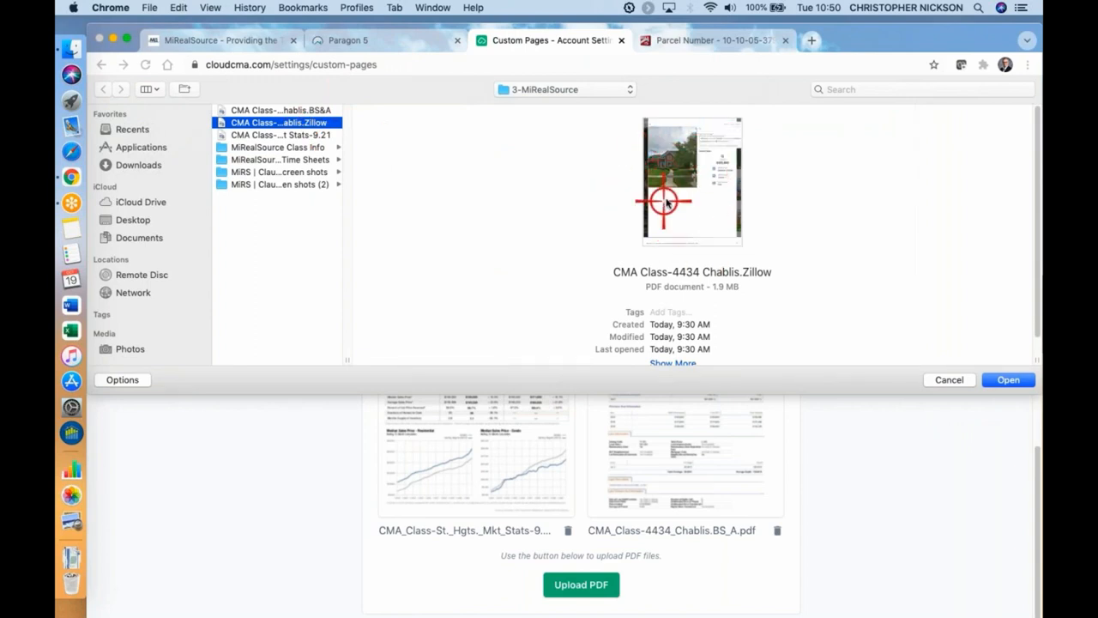
click(1011, 380)
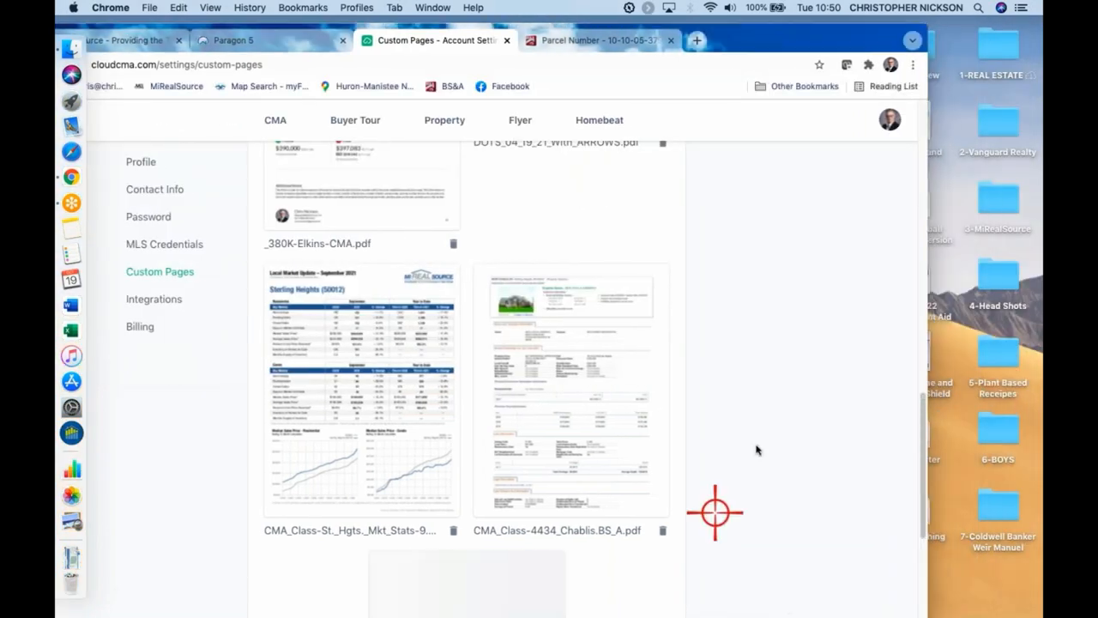
scroll(738, 464, down, 5)
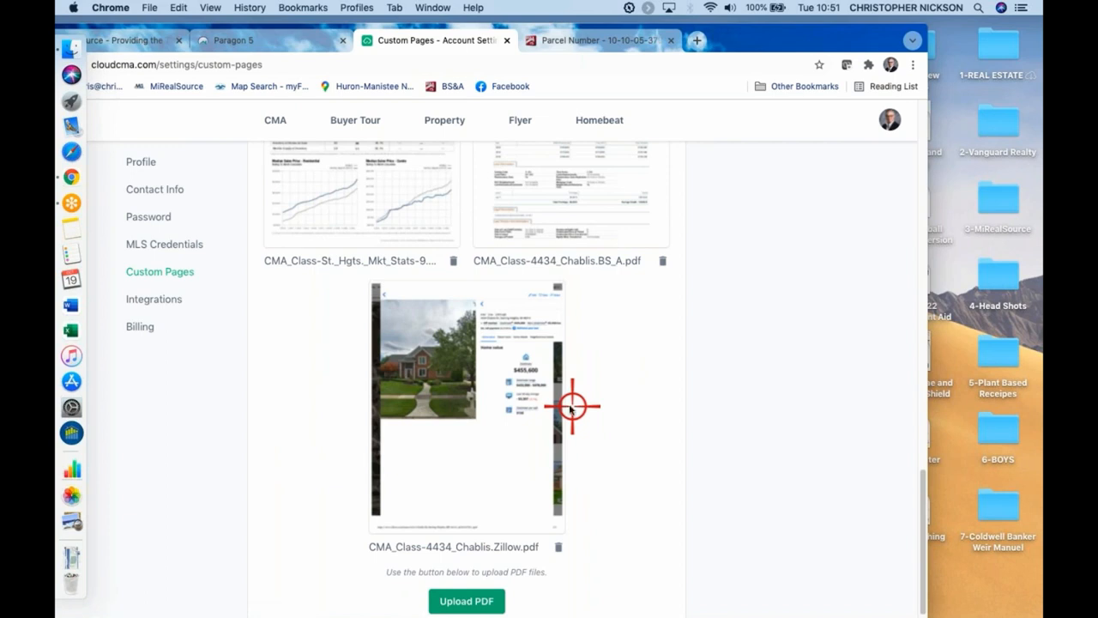
Go back to the CMA Reports list and open the first existing client report for editing at its Customize stage
scroll(456, 311, up, 10)
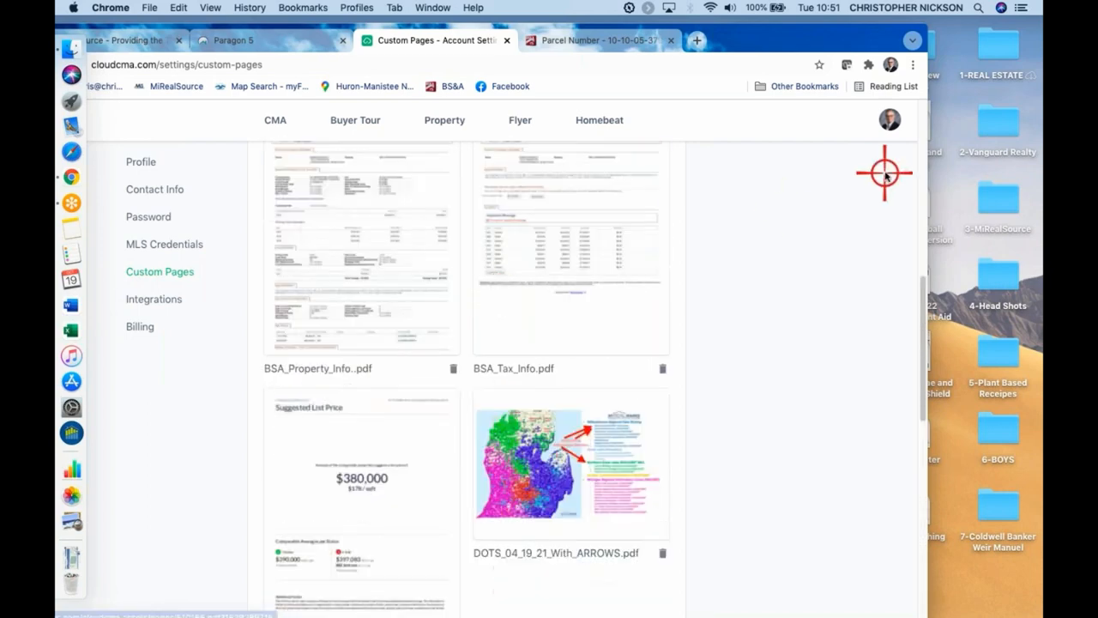
scroll(892, 116, up, 10)
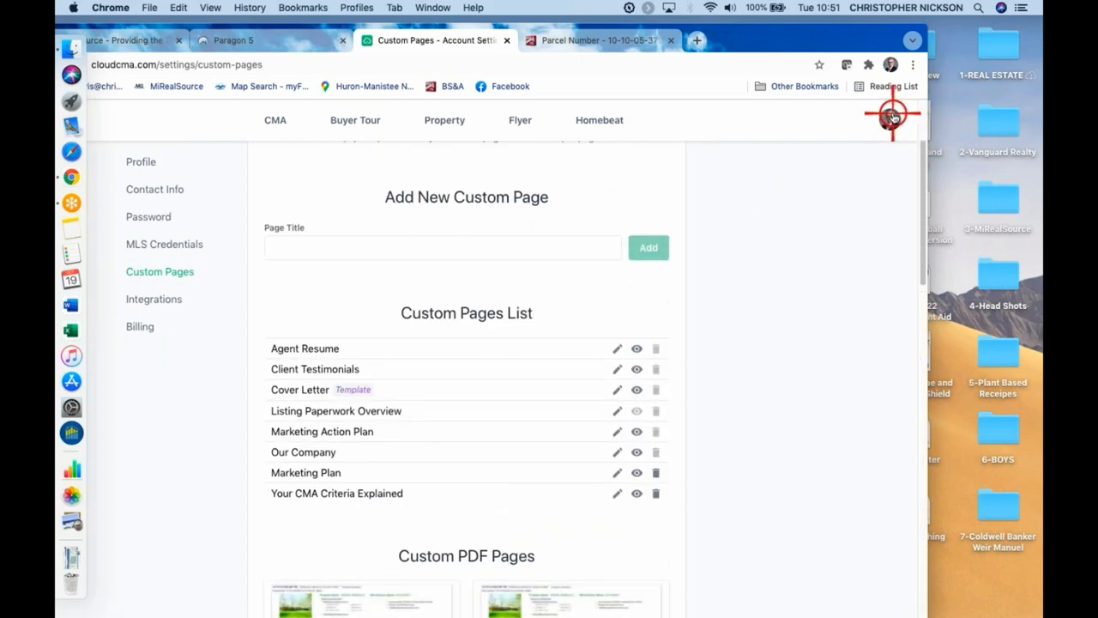
scroll(860, 296, down, 10)
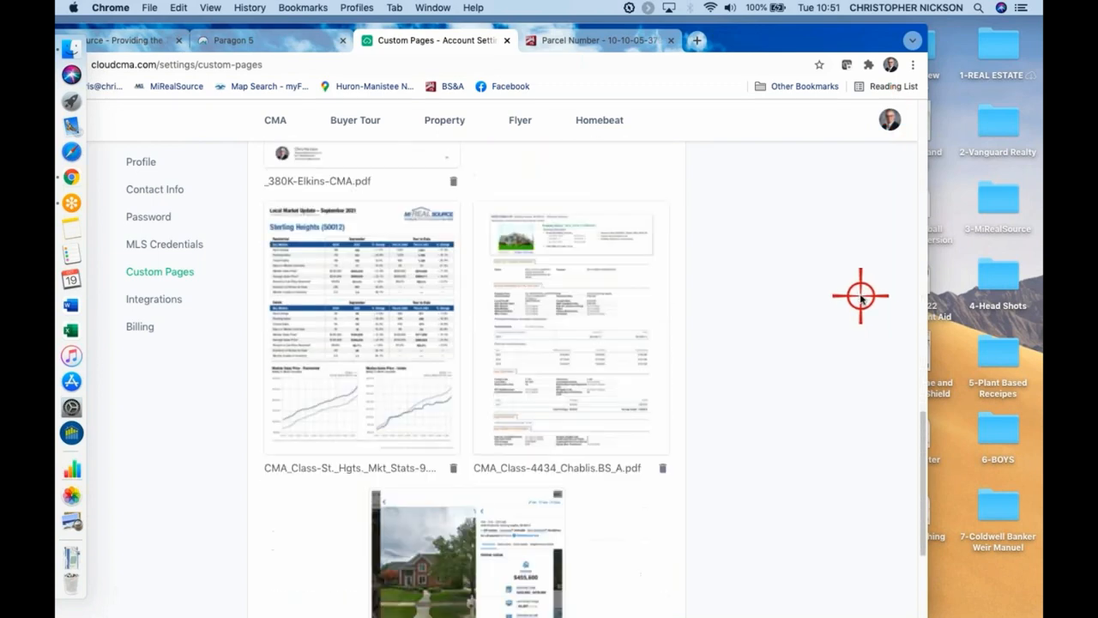
scroll(860, 296, down, 3)
scroll(817, 409, up, 15)
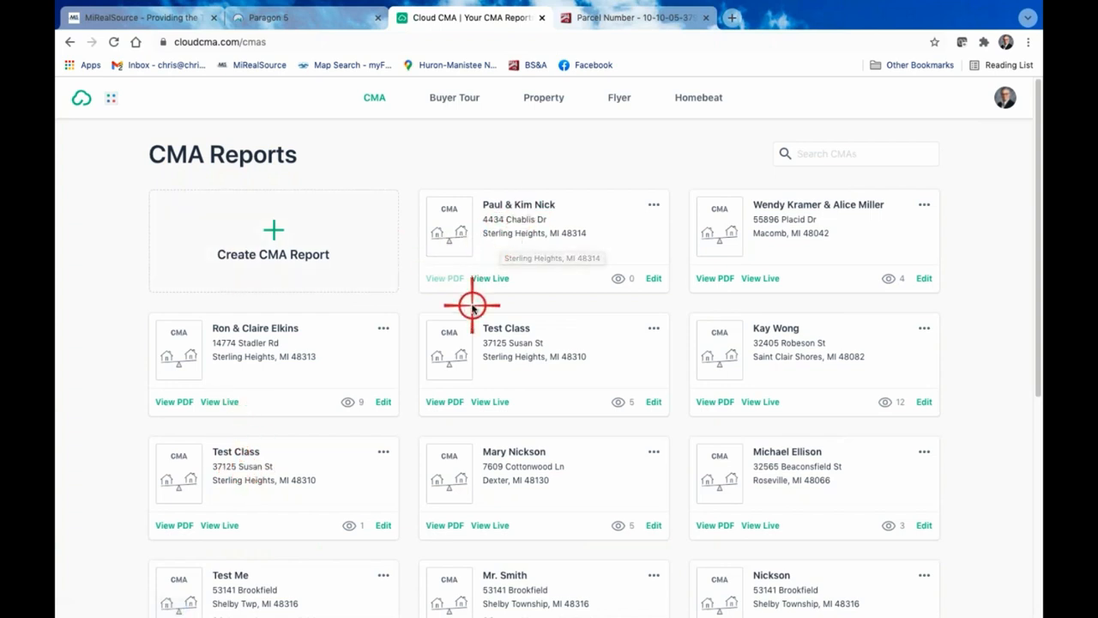
click(657, 279)
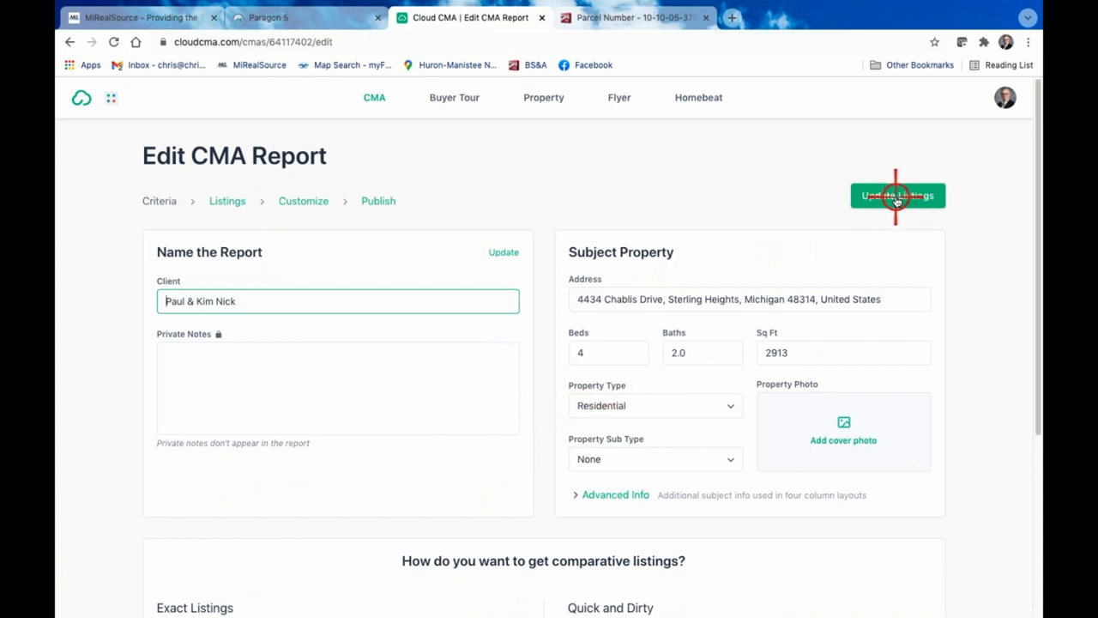
click(304, 202)
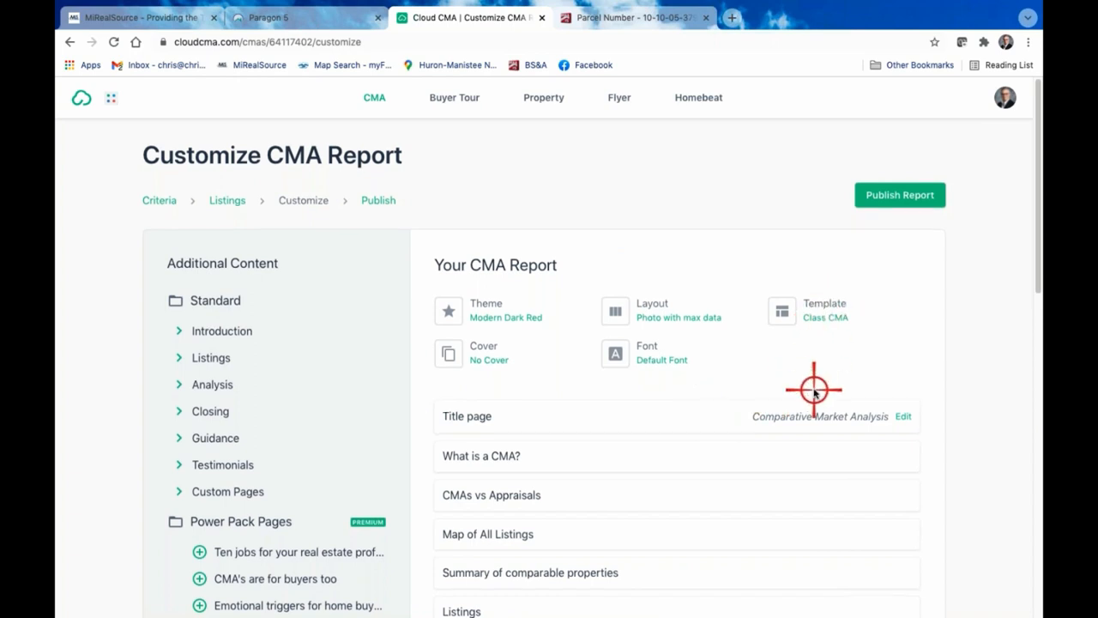
Expand the Custom Pages group within the report's Standard additional content
scroll(815, 391, down, 4)
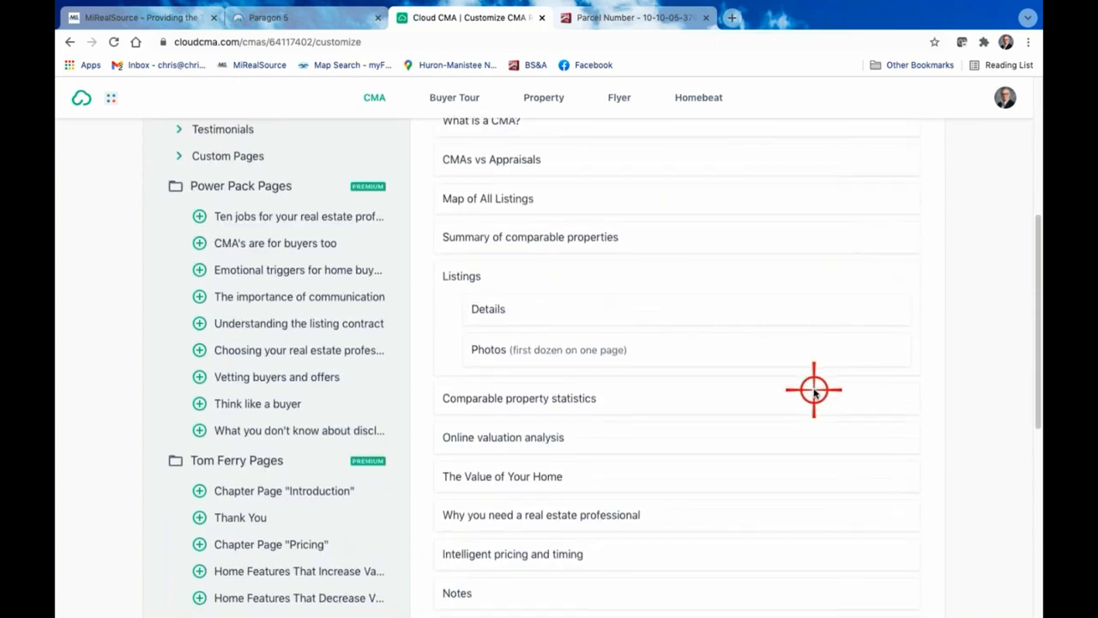
scroll(815, 391, up, 4)
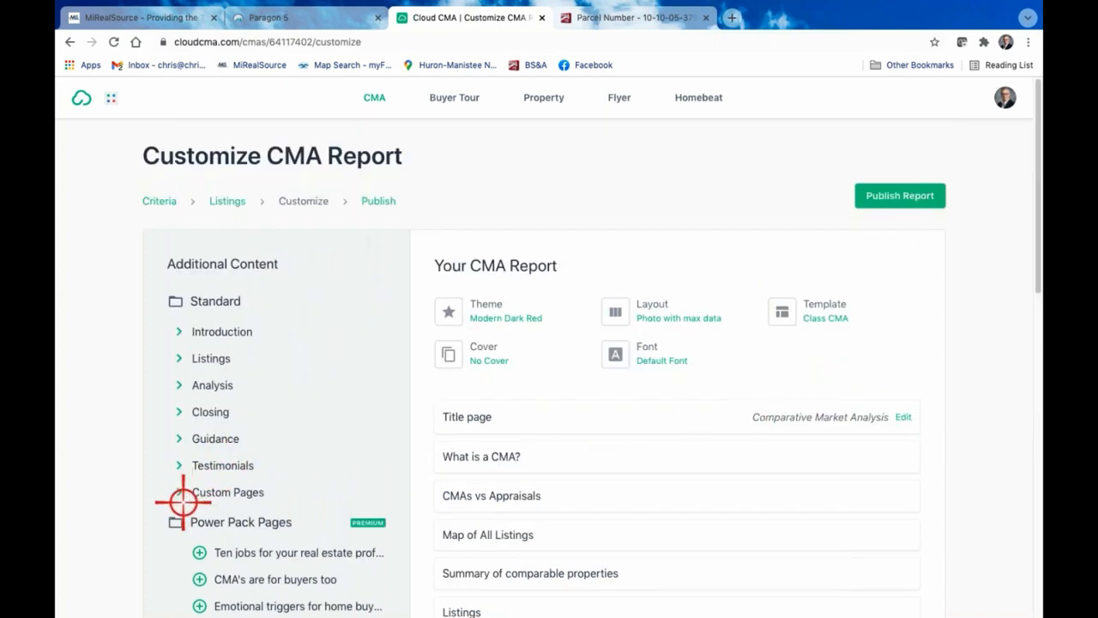
scroll(544, 443, down, 1)
scroll(551, 436, down, 2)
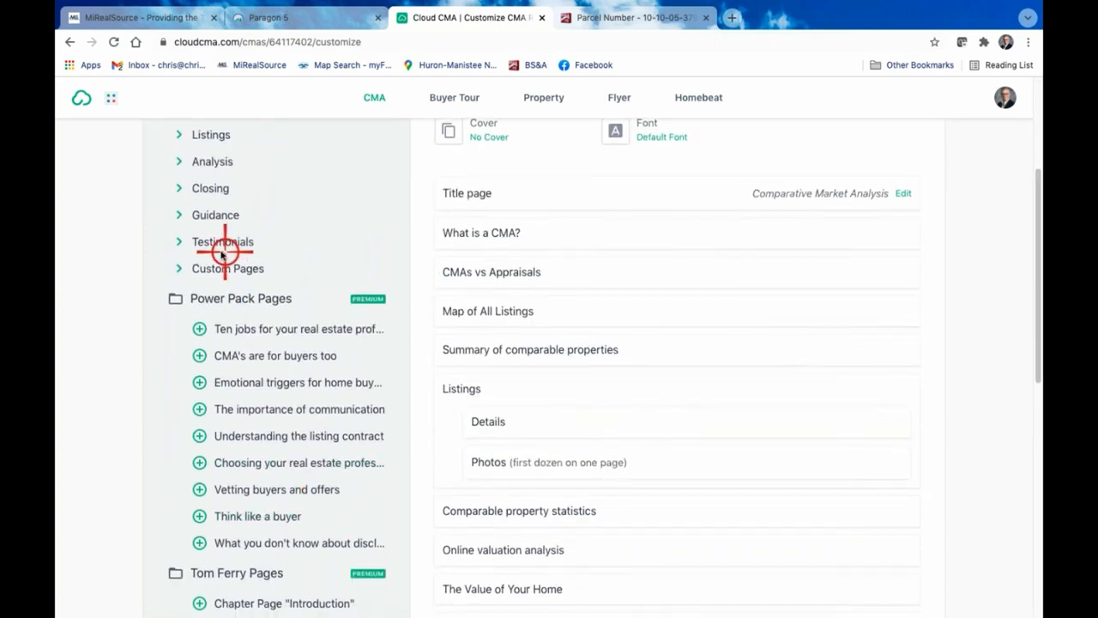
scroll(258, 232, up, 1)
scroll(257, 257, down, 1)
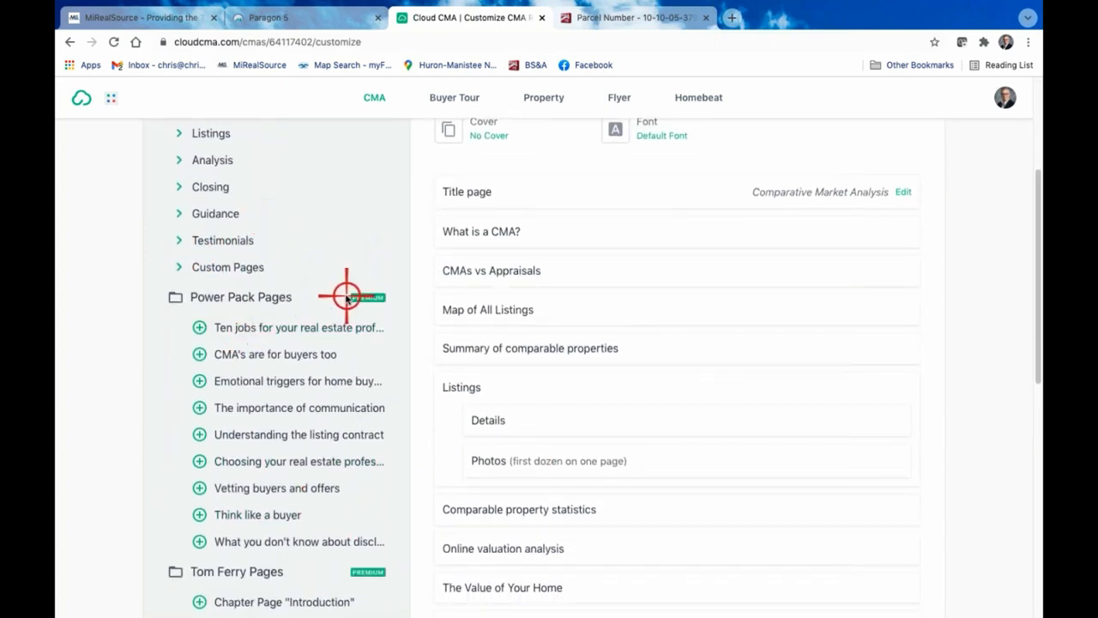
click(177, 267)
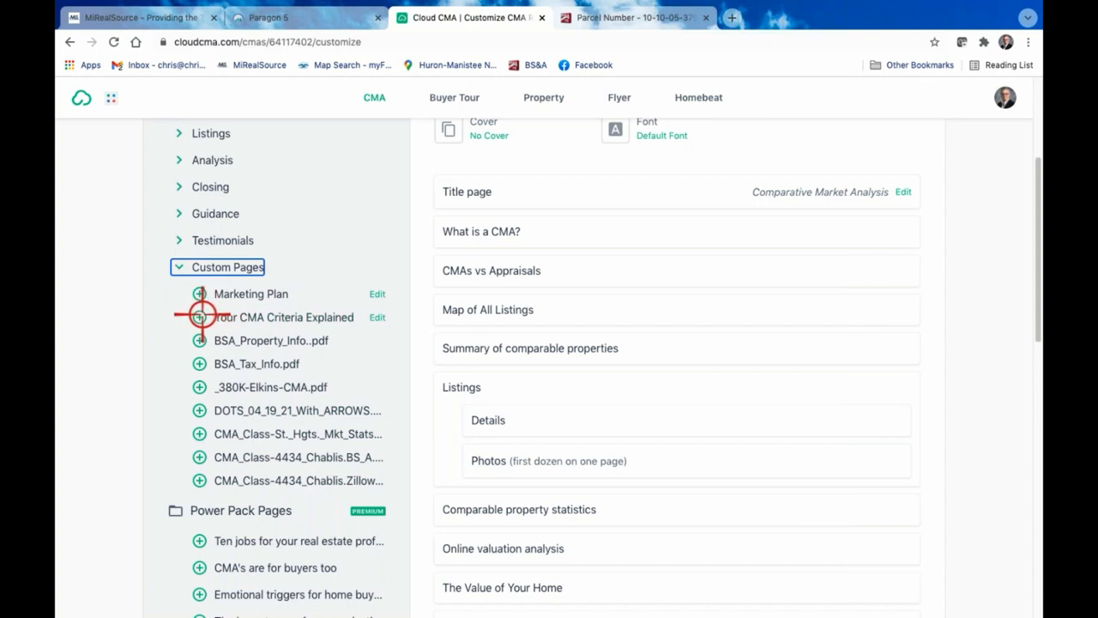
Preview the whole Your CMA Criteria Explained page as PDF and close the preview
click(276, 318)
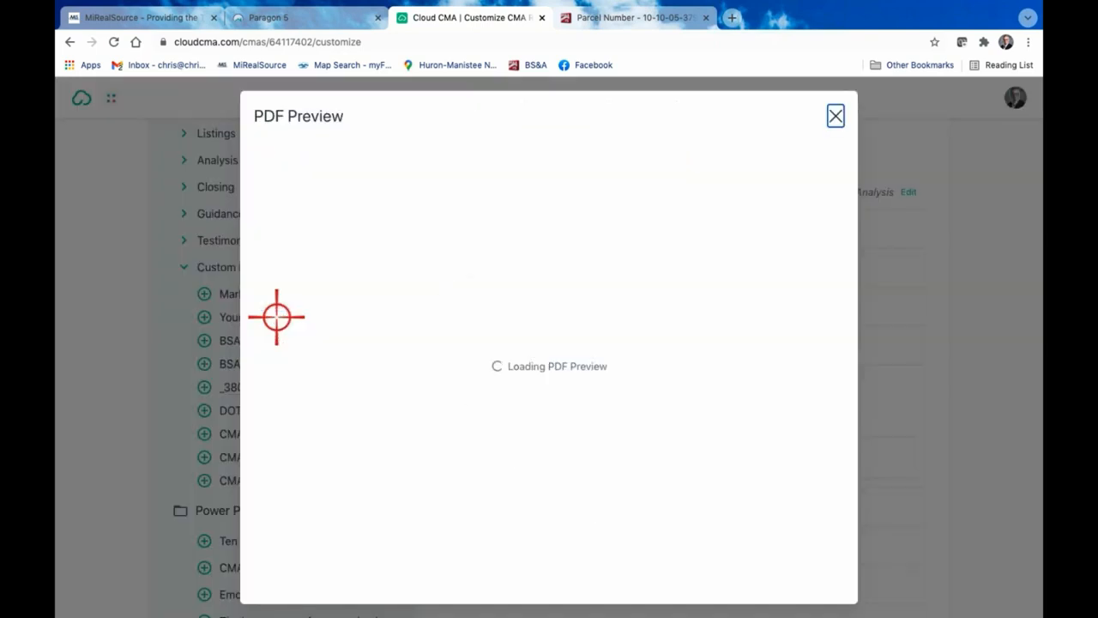
scroll(517, 359, down, 4)
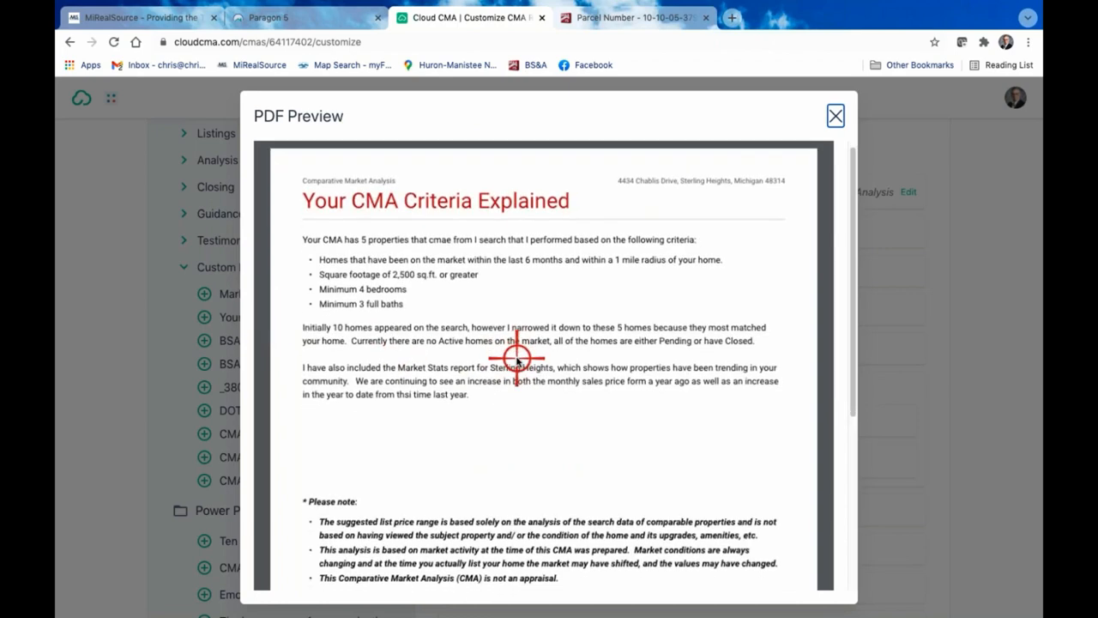
scroll(518, 359, up, 2)
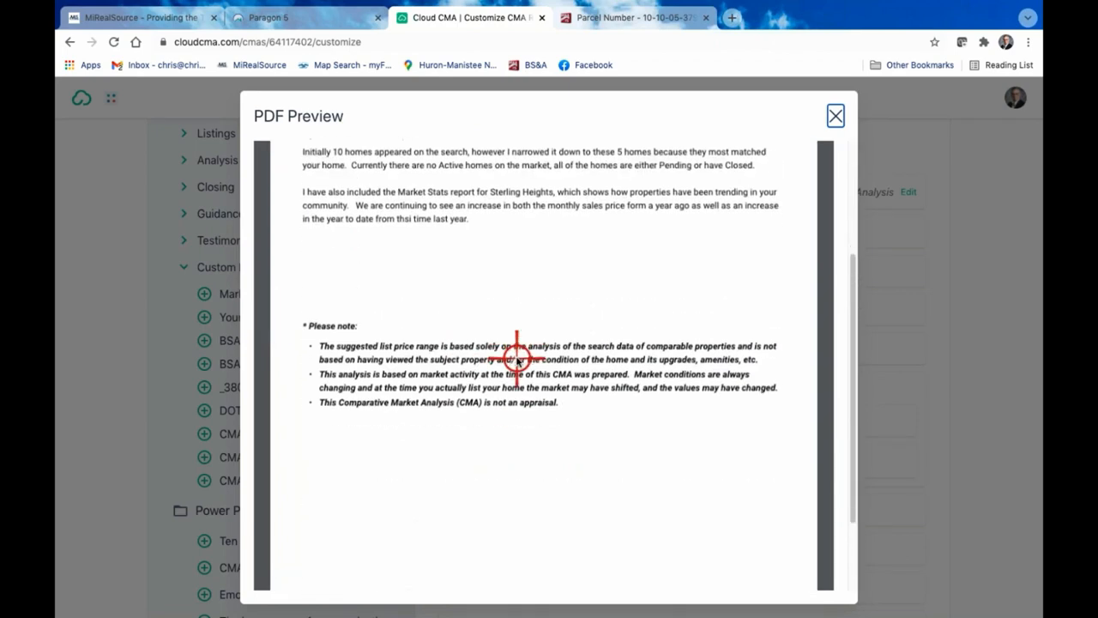
scroll(517, 359, down, 2)
scroll(503, 437, up, 4)
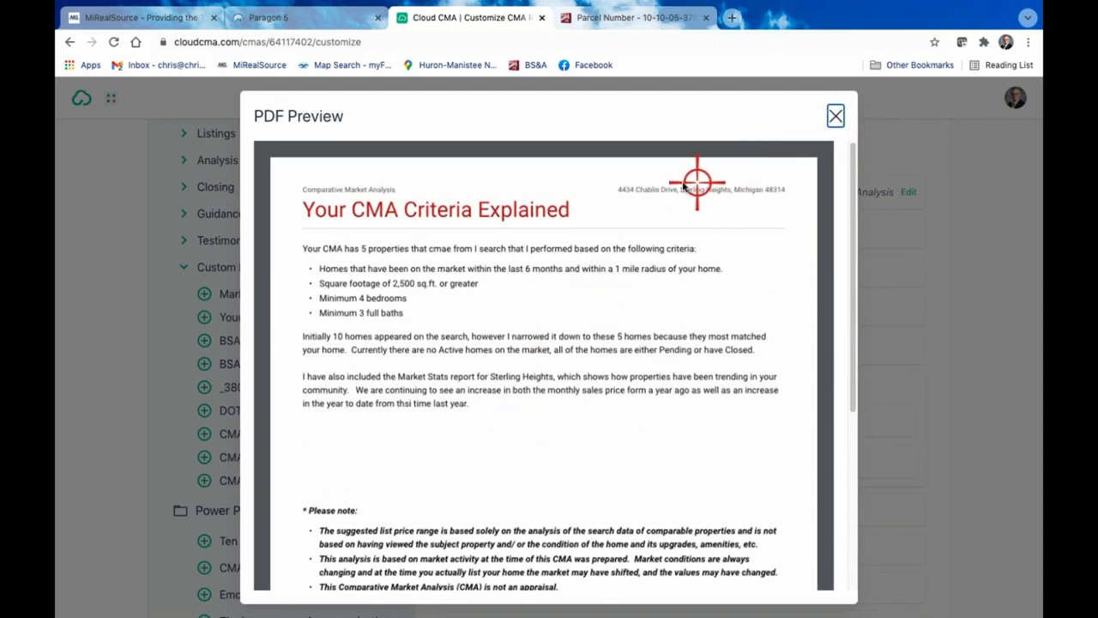
click(835, 115)
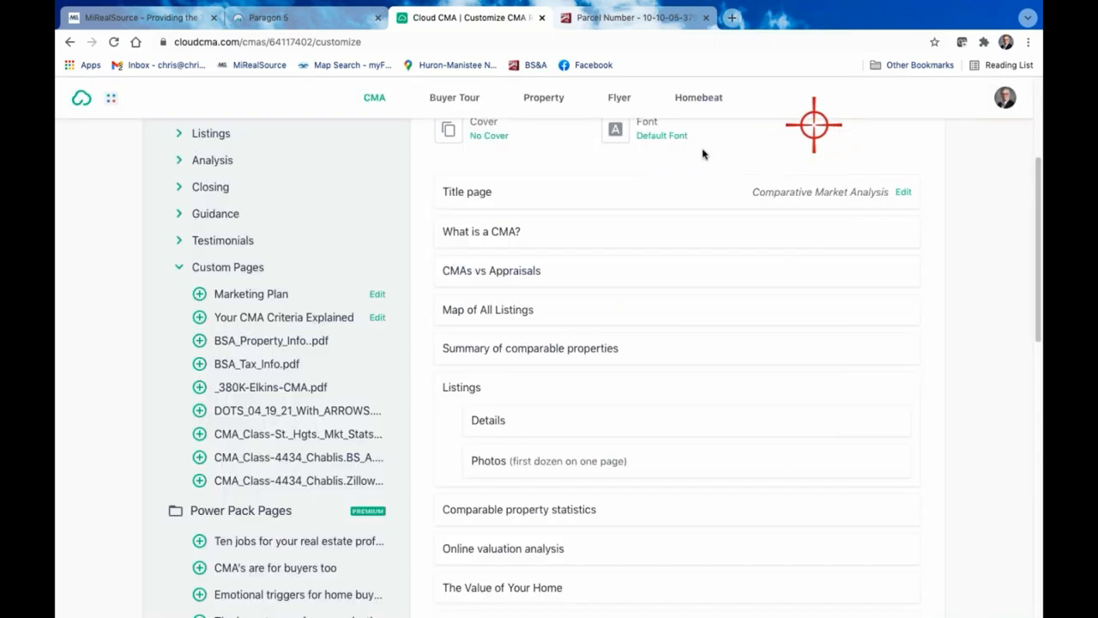
Add the Your CMA Criteria Explained page, the CMA Class Chablis Zillow PDF and the St. Hgts. Mkt Stats PDF to the report
click(199, 317)
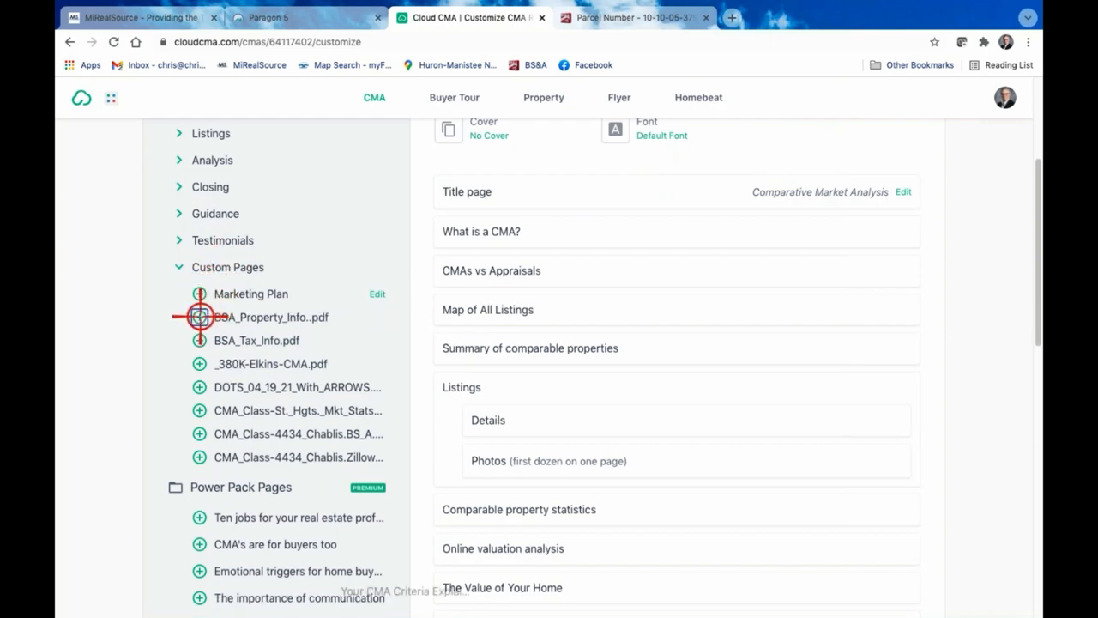
scroll(612, 395, down, 4)
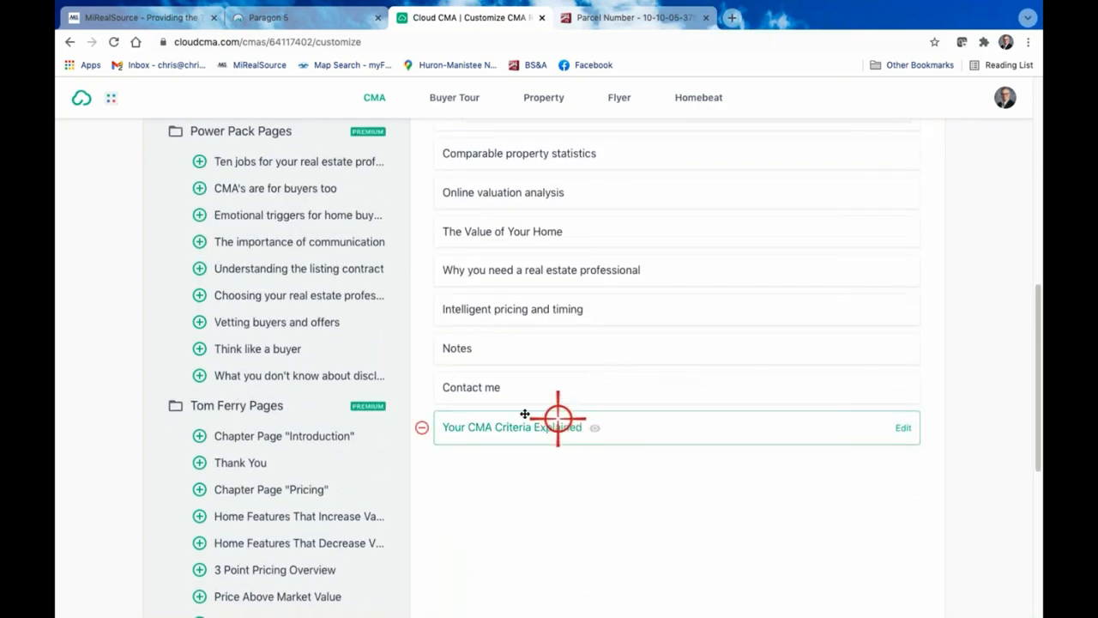
scroll(775, 304, up, 3)
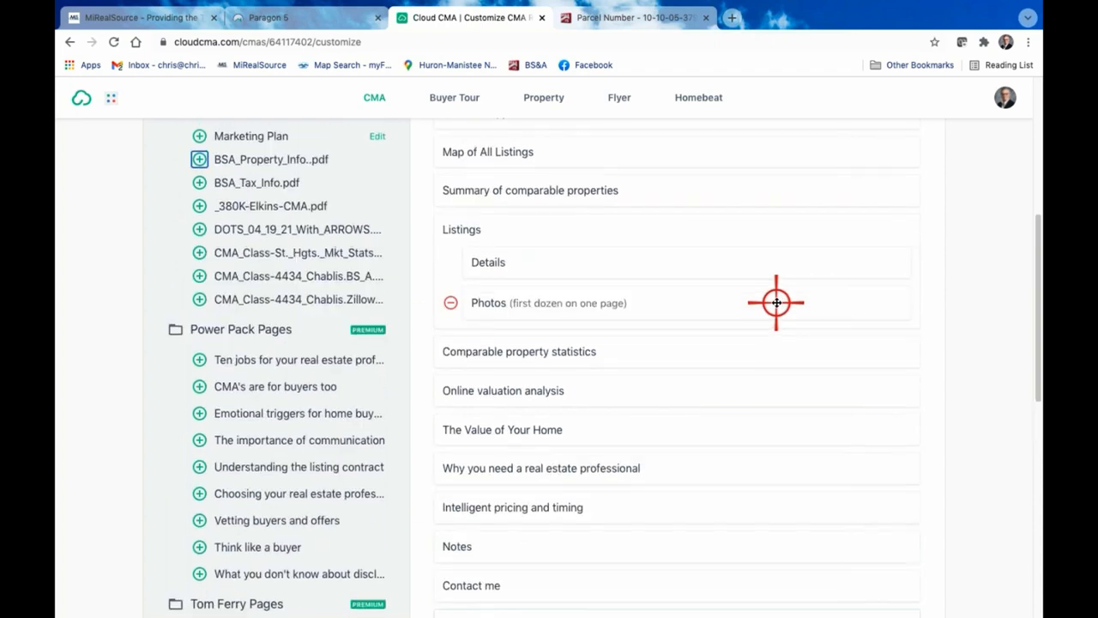
scroll(776, 302, up, 1)
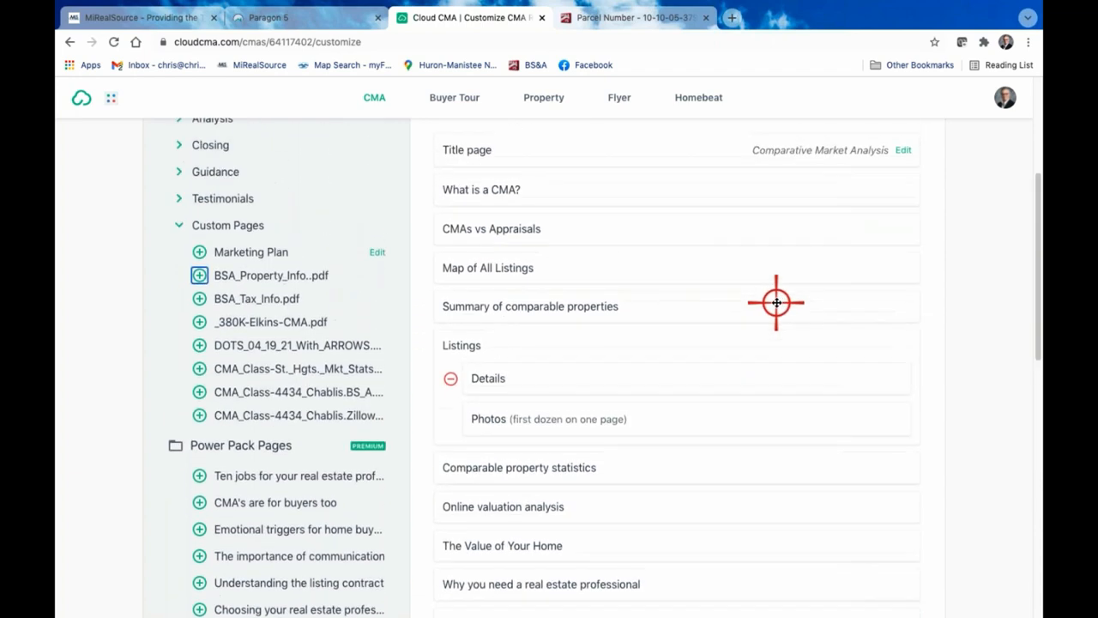
click(199, 416)
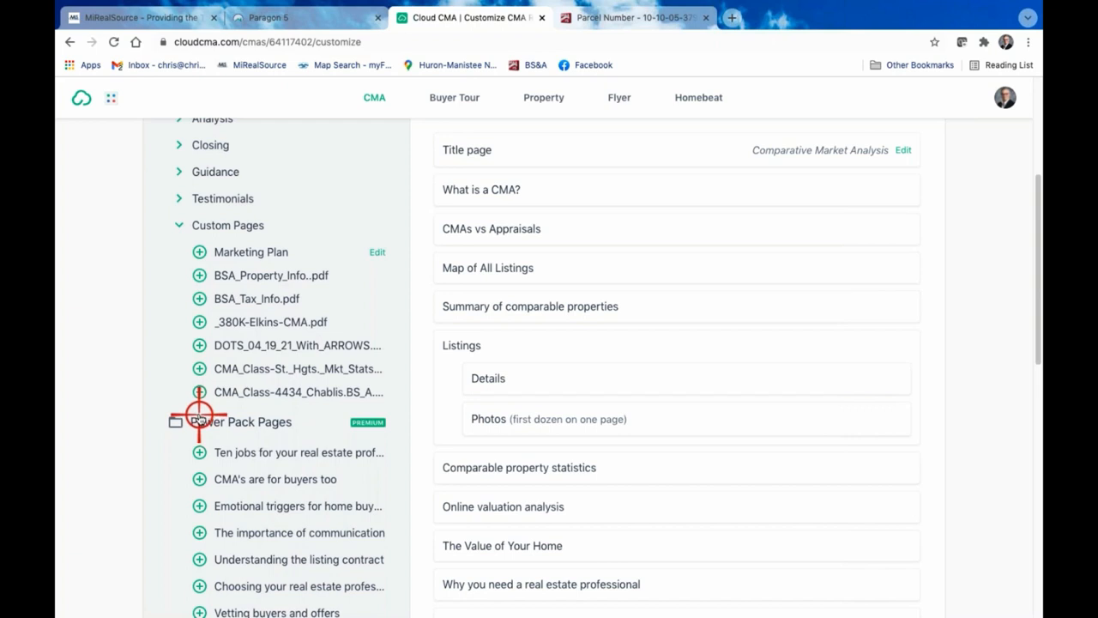
click(198, 368)
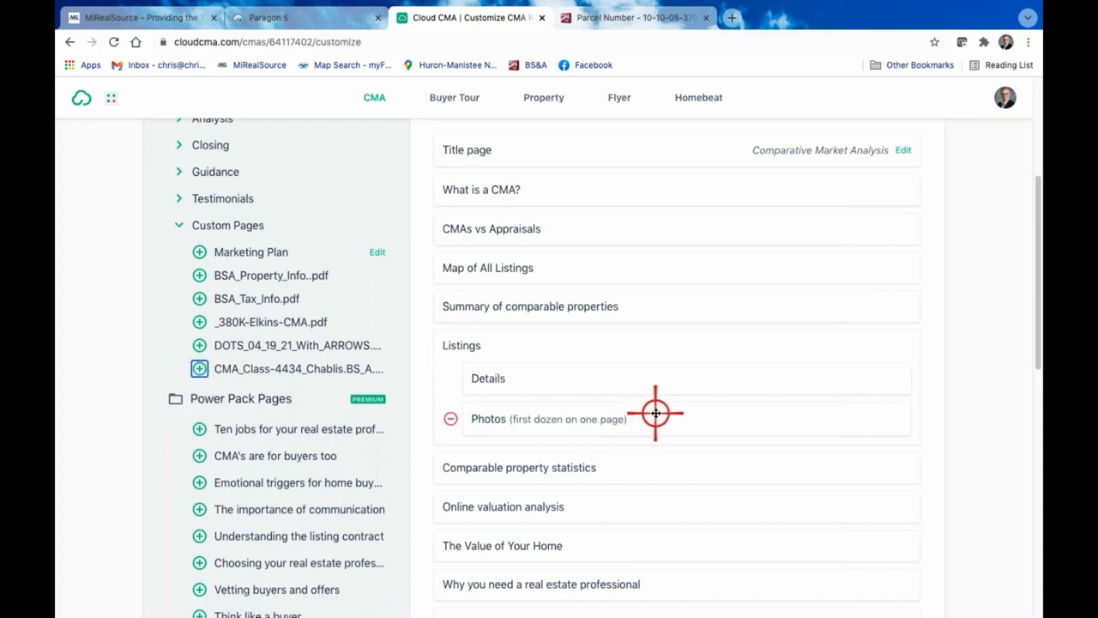
Move the Your CMA Criteria Explained page from near the report's end to directly after CMAs vs Appraisals
scroll(656, 413, down, 2)
scroll(655, 413, down, 10)
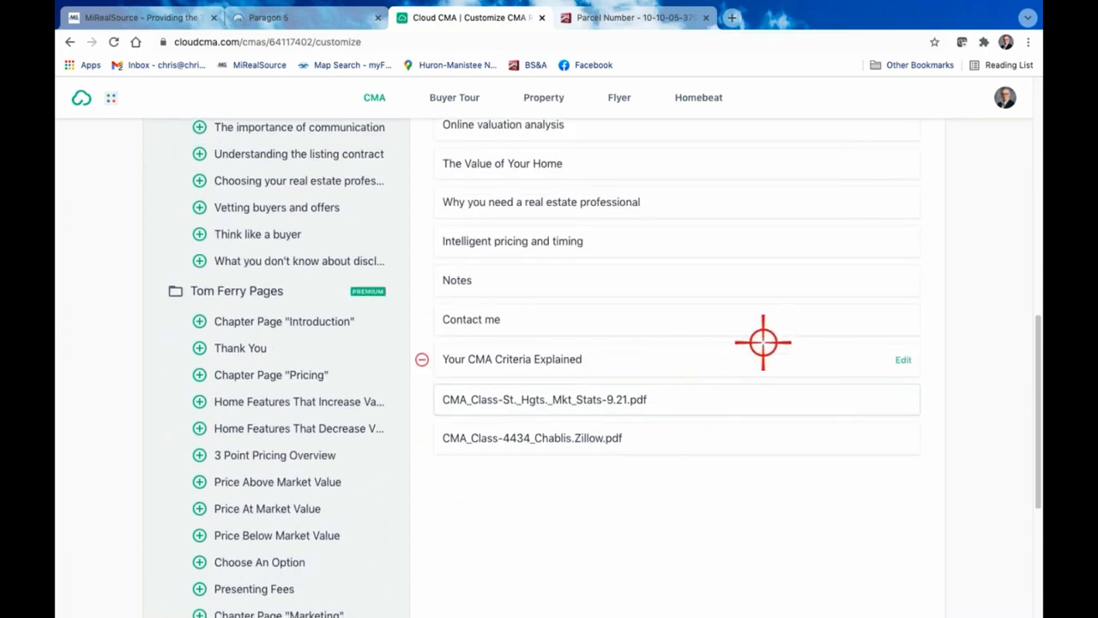
scroll(762, 343, up, 2)
scroll(763, 342, up, 2)
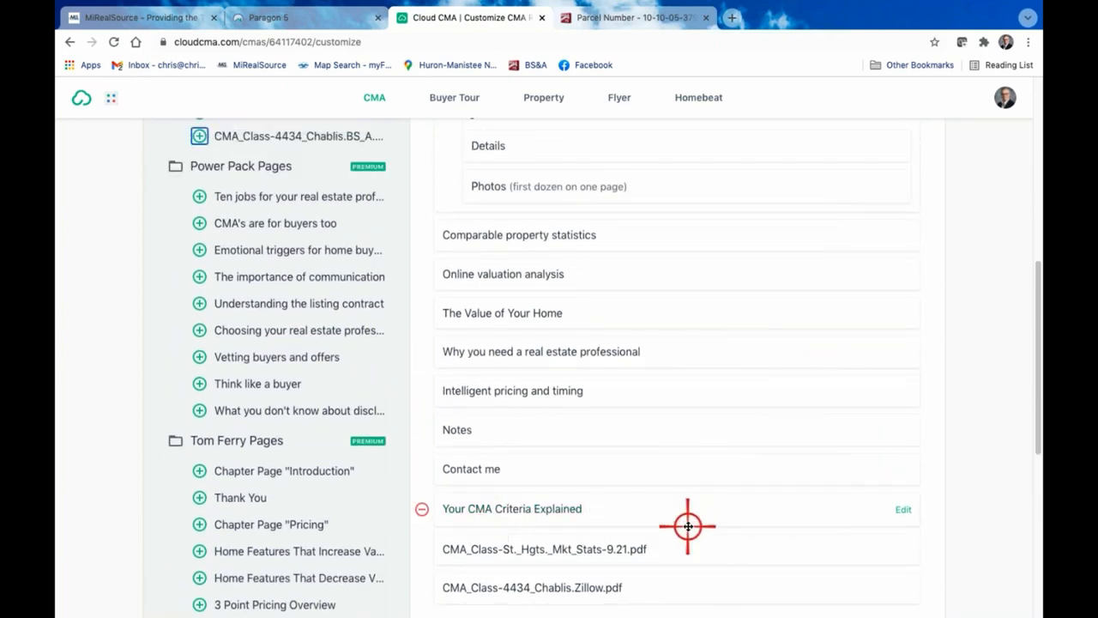
scroll(691, 503, up, 1)
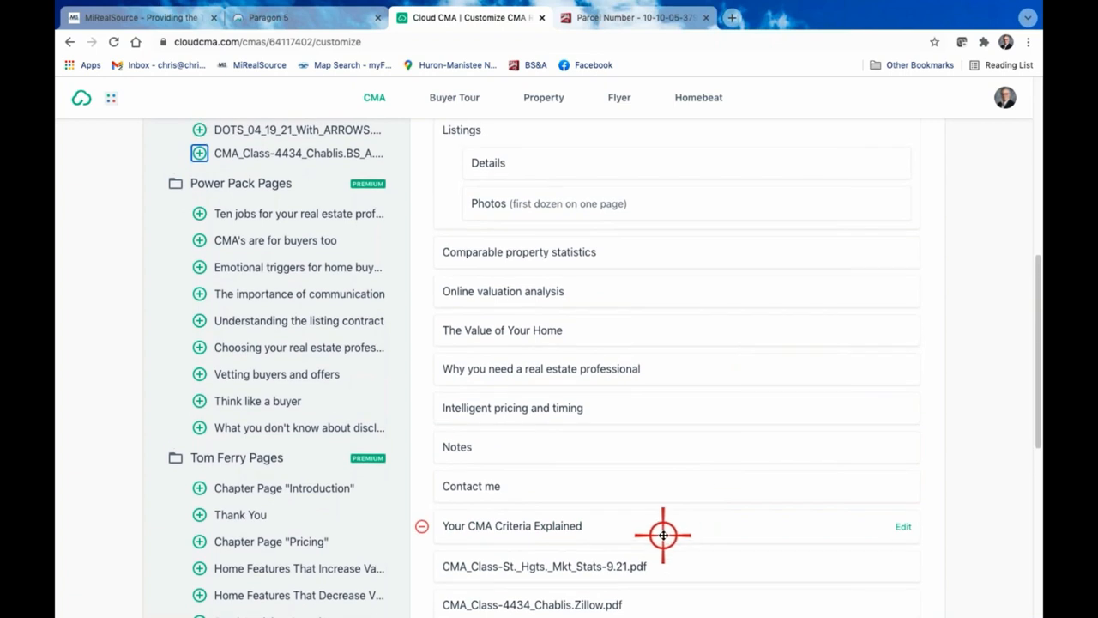
scroll(699, 500, up, 1)
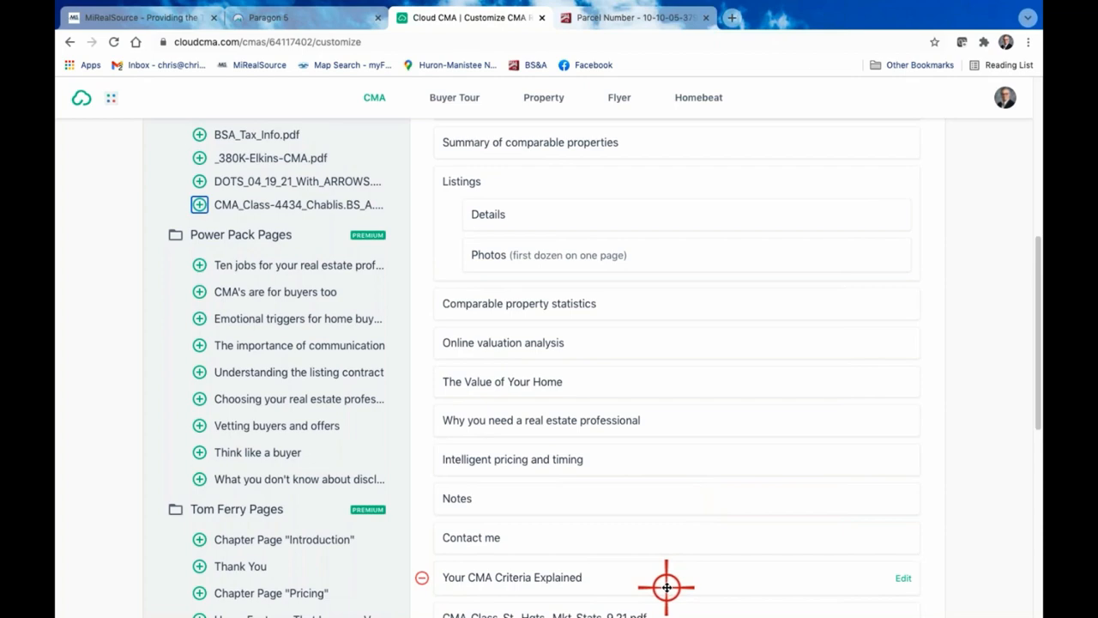
drag(668, 583, 667, 416)
Move the St. Hgts. Mkt Stats PDF page to directly after Your CMA Criteria Explained
scroll(736, 580, down, 3)
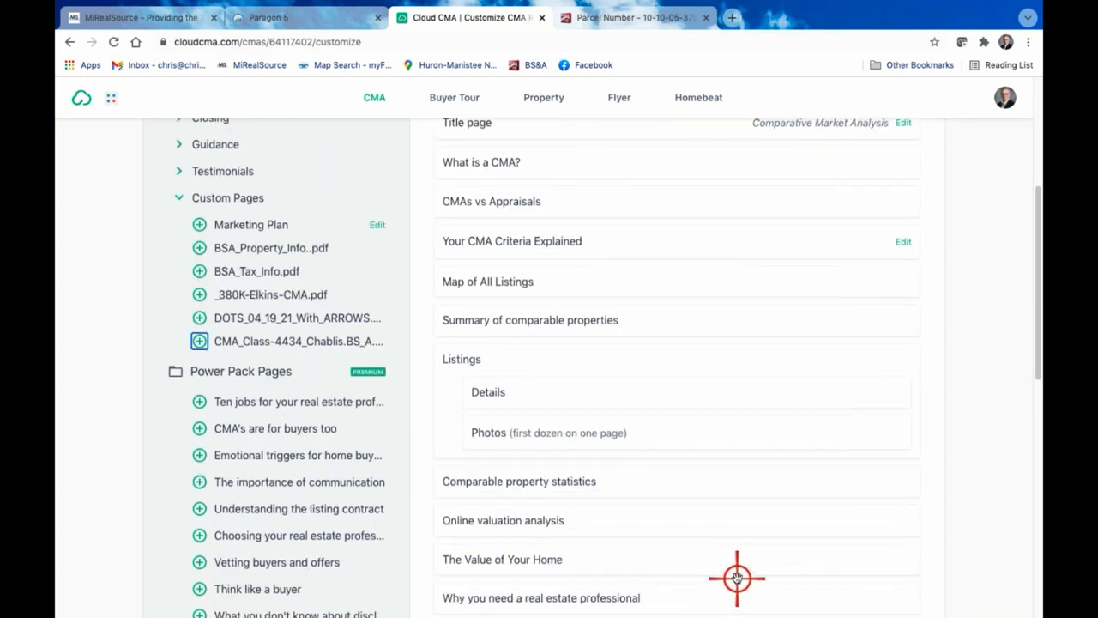
scroll(736, 580, down, 5)
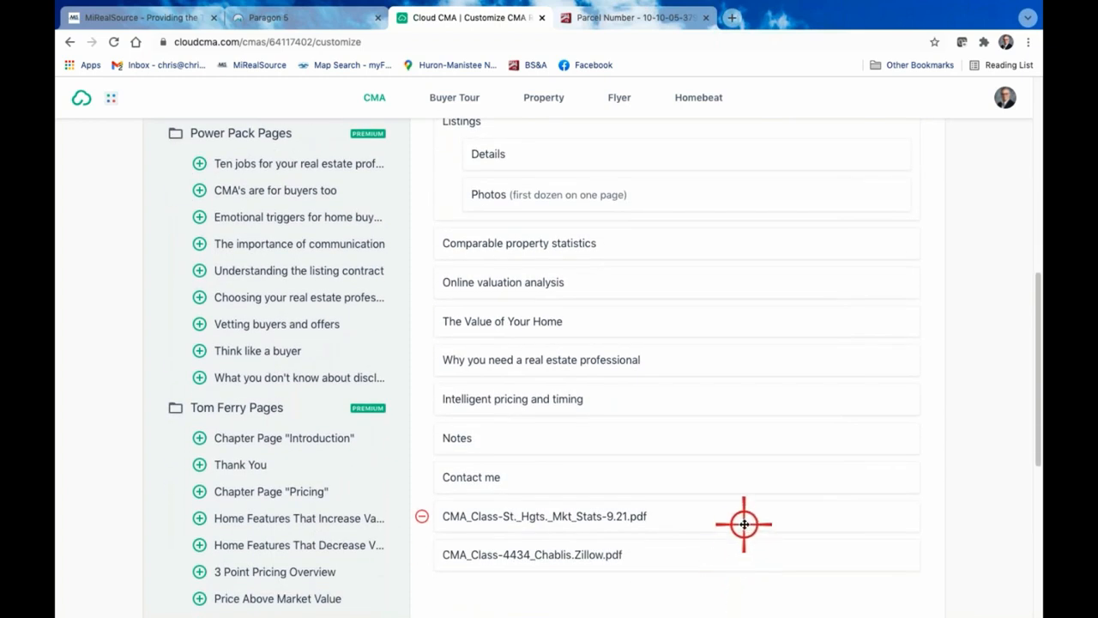
drag(743, 513, 740, 337)
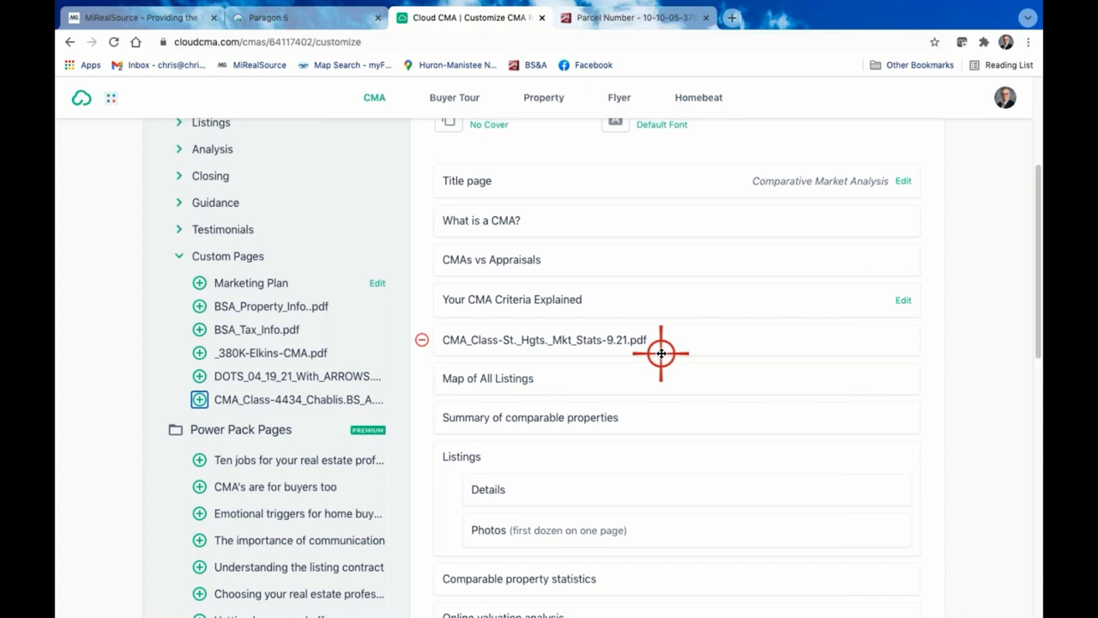
Move the CMA Class Chablis Zillow PDF page up from the end of the report
scroll(674, 363, down, 4)
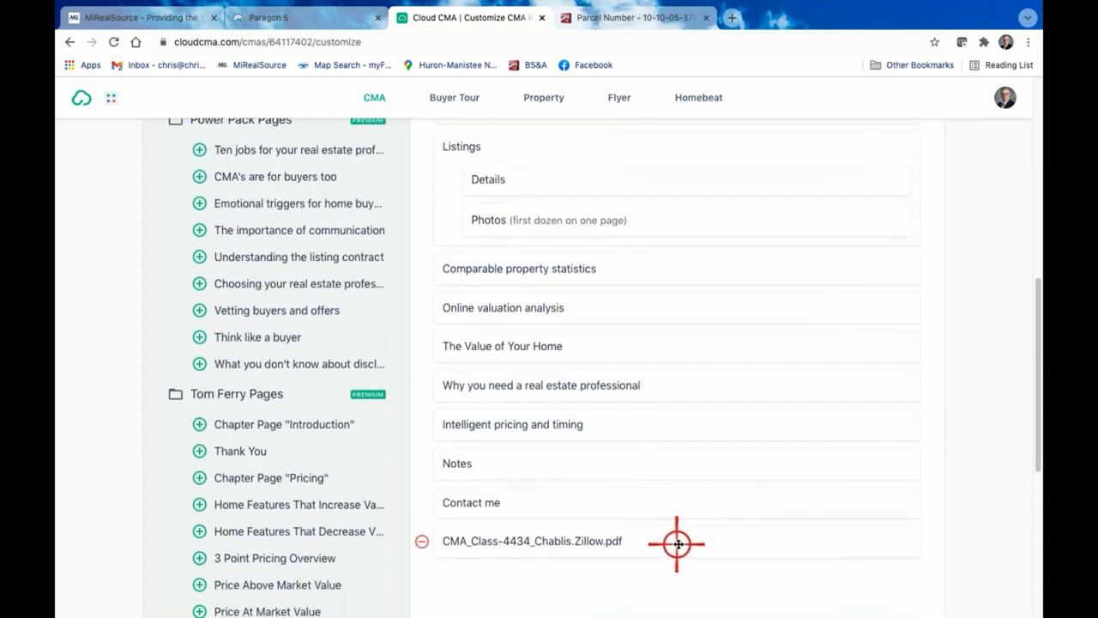
drag(677, 541, 681, 290)
scroll(657, 312, up, 7)
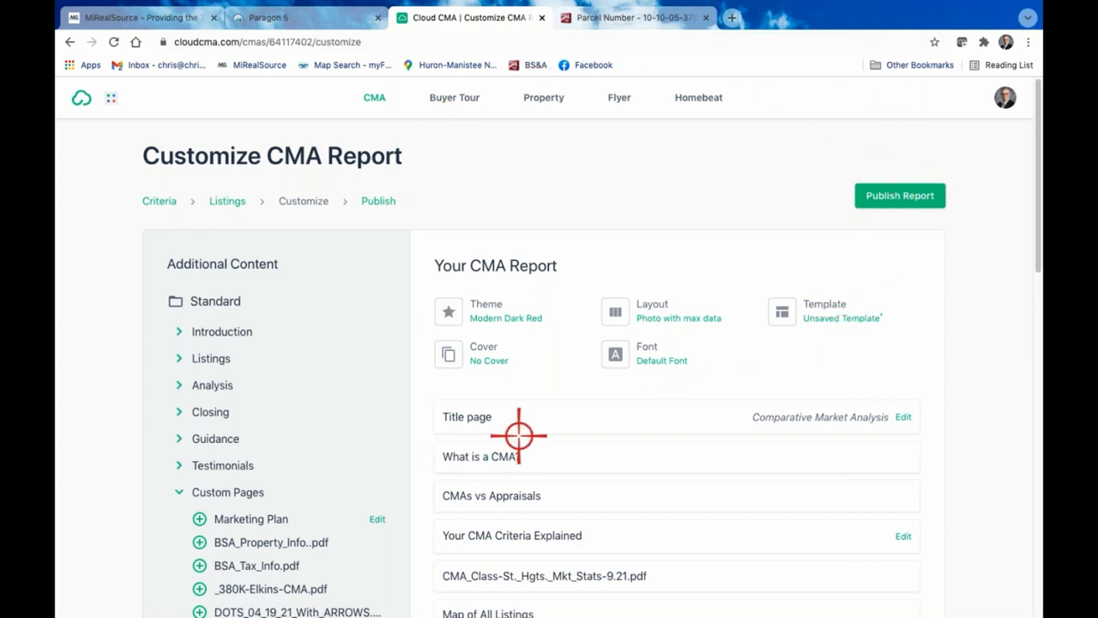
Save the report's current page set and order as a template named Class CMA 10.19.21 and close the template dialog
scroll(520, 436, down, 4)
scroll(527, 334, up, 4)
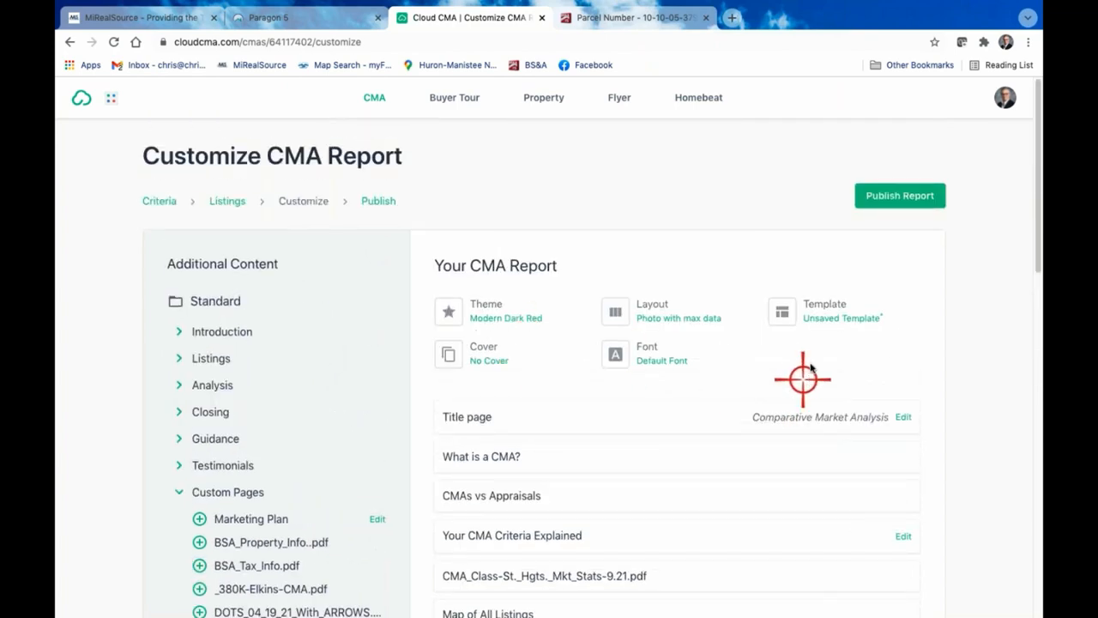
click(833, 308)
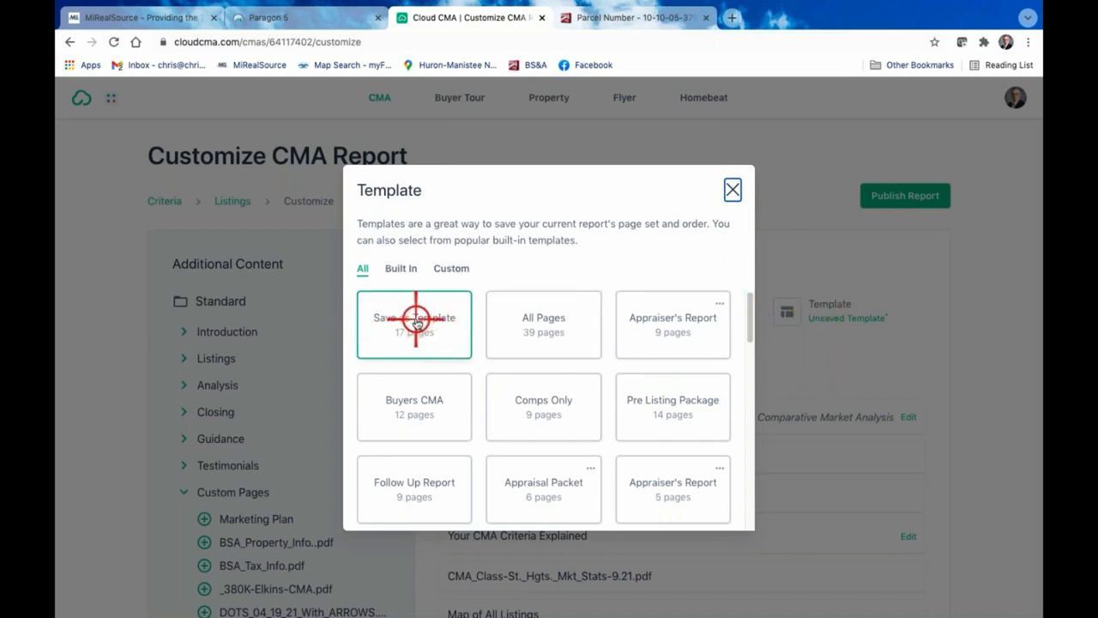
click(416, 320)
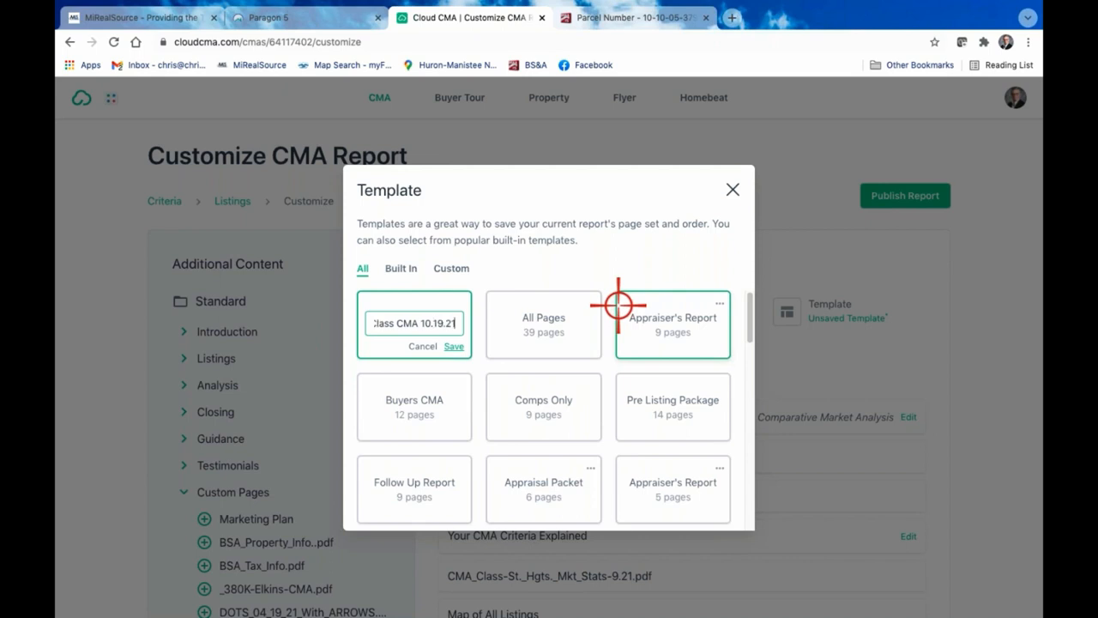
click(453, 345)
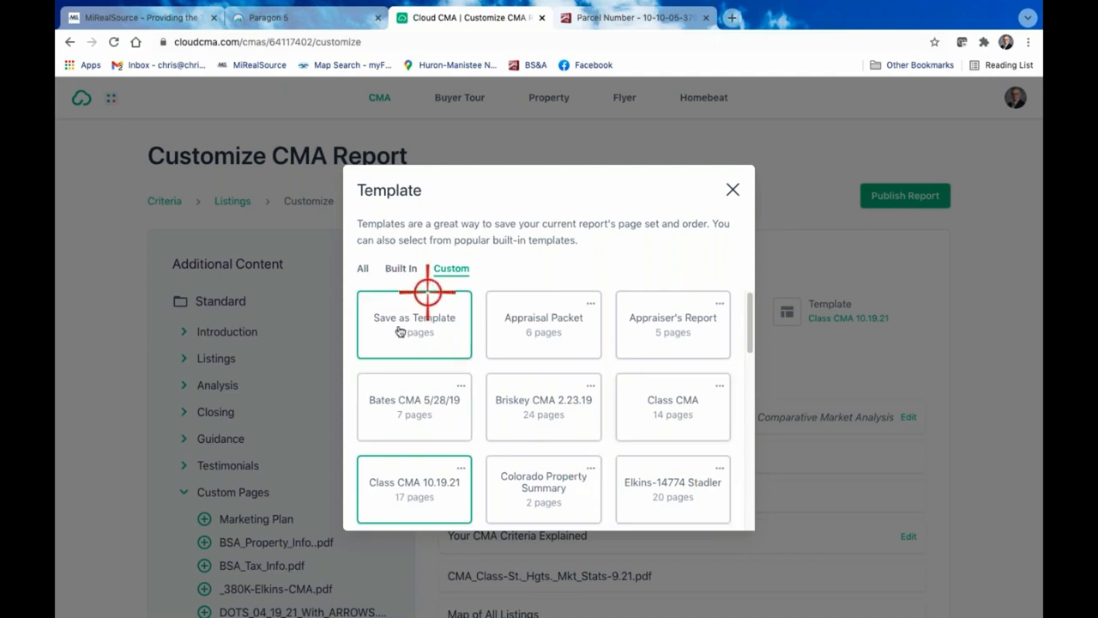
click(732, 187)
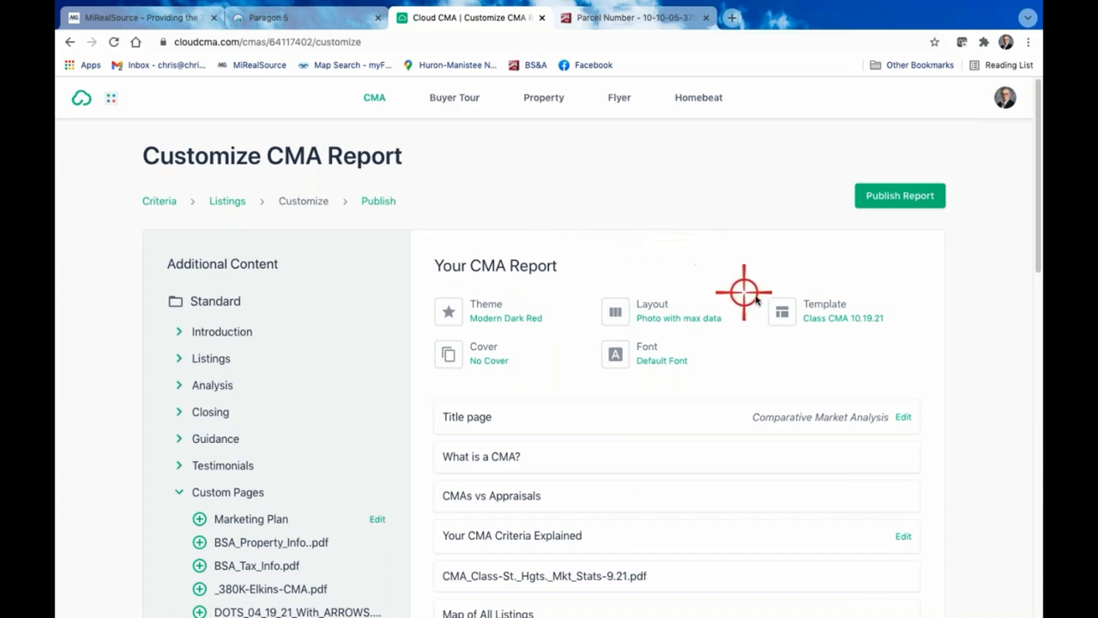
Publish the customized CMA report and open its PDF version
scroll(625, 412, down, 4)
scroll(626, 412, up, 4)
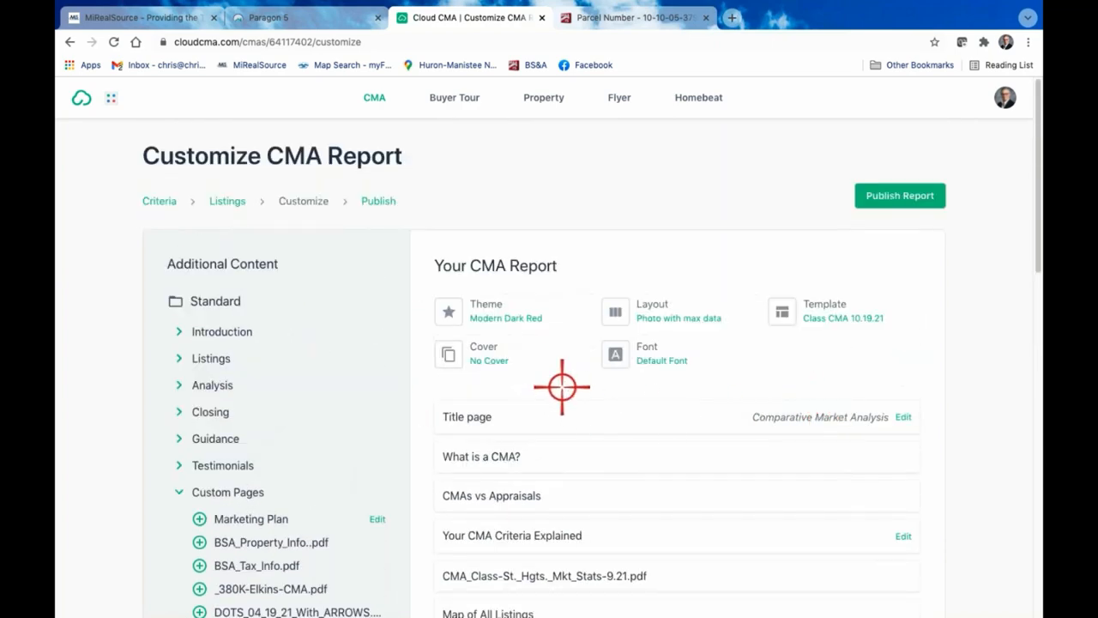
scroll(620, 510, down, 3)
scroll(640, 480, up, 3)
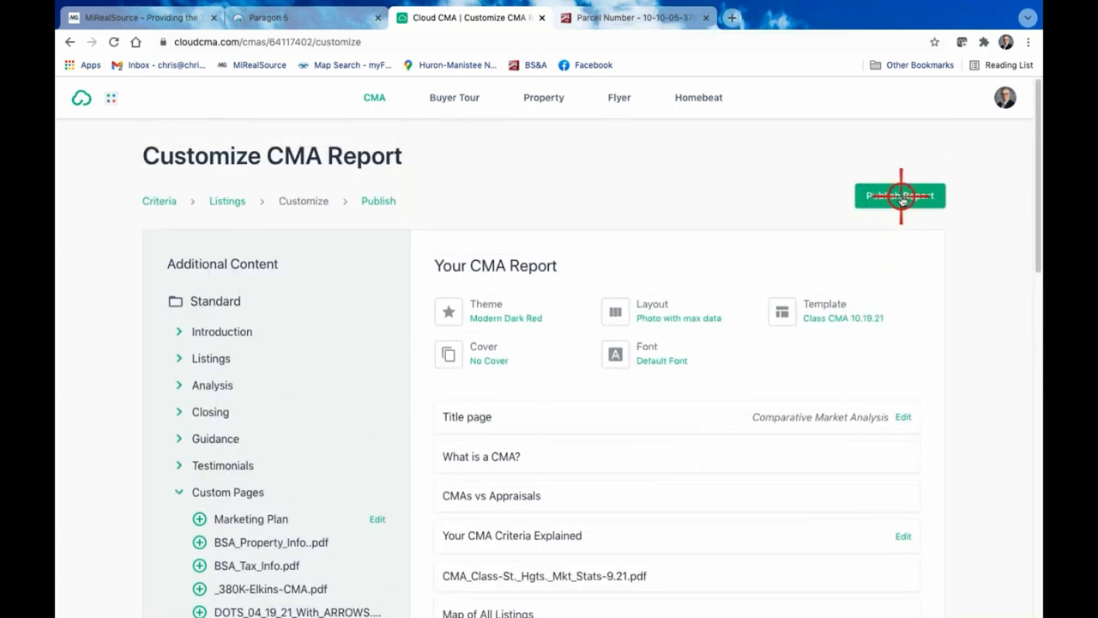
click(901, 197)
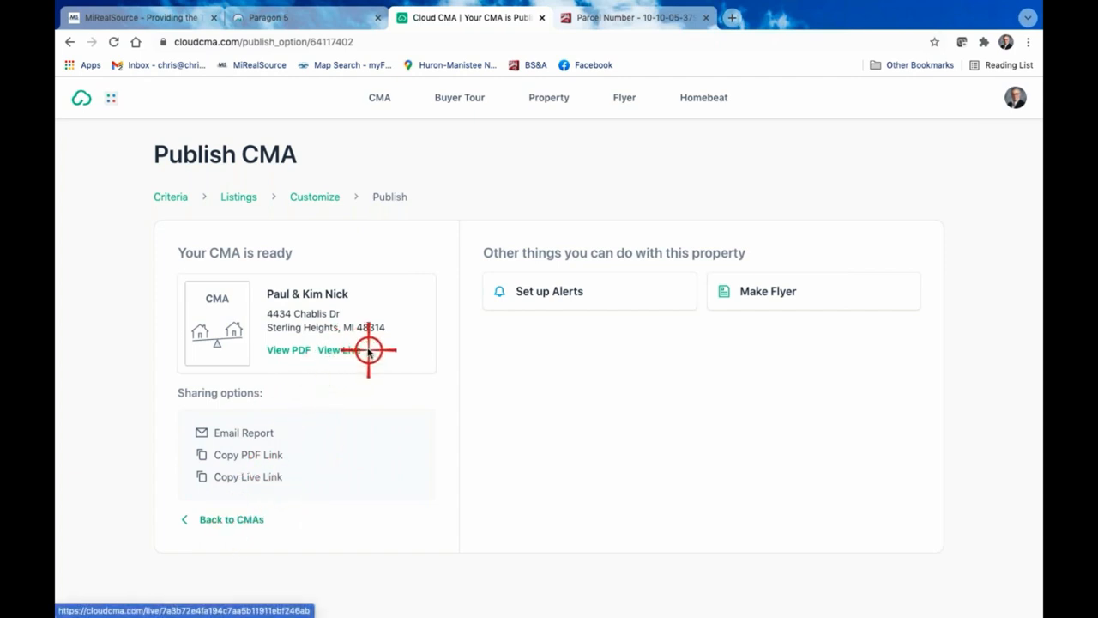
click(290, 350)
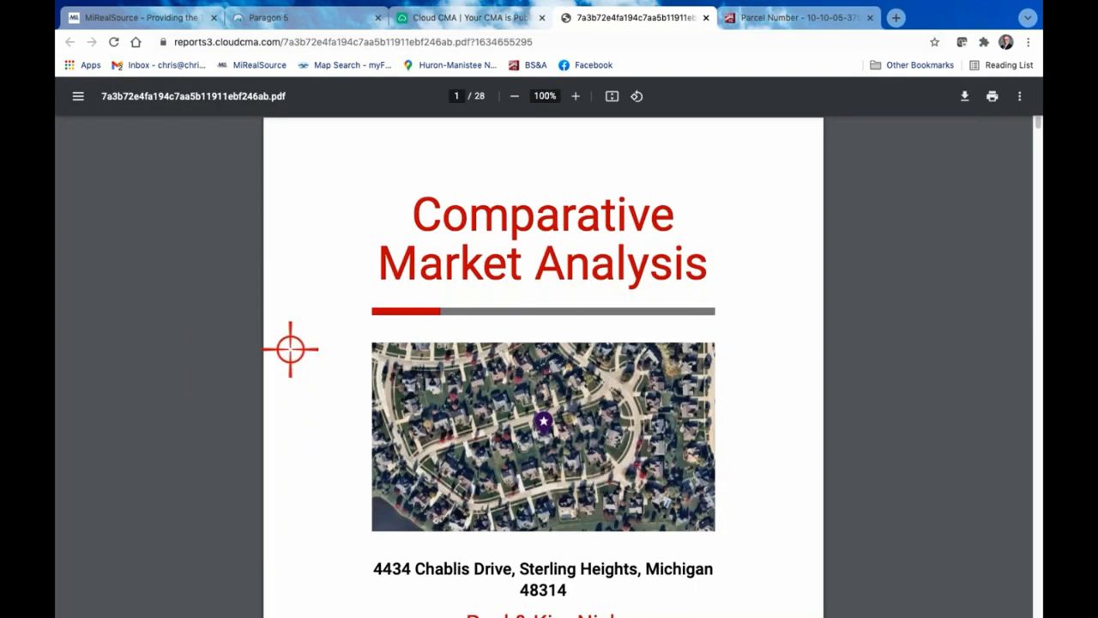
Review the published PDF's title page, What is a CMA, CMAs vs Appraisals and Your CMA Criteria Explained pages
scroll(649, 380, down, 2)
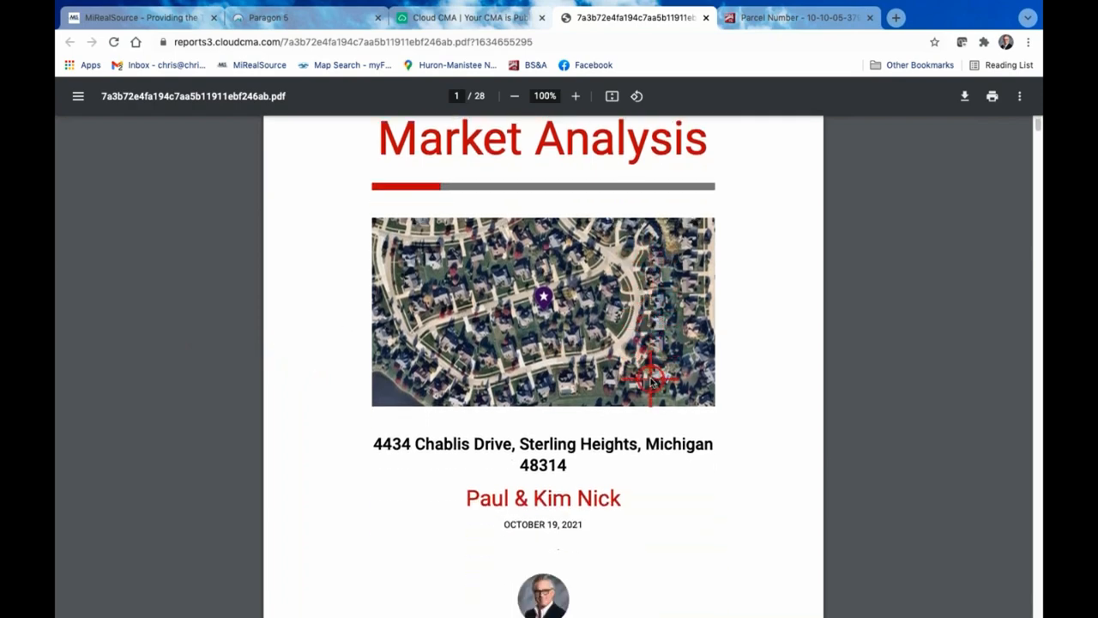
scroll(649, 380, up, 1)
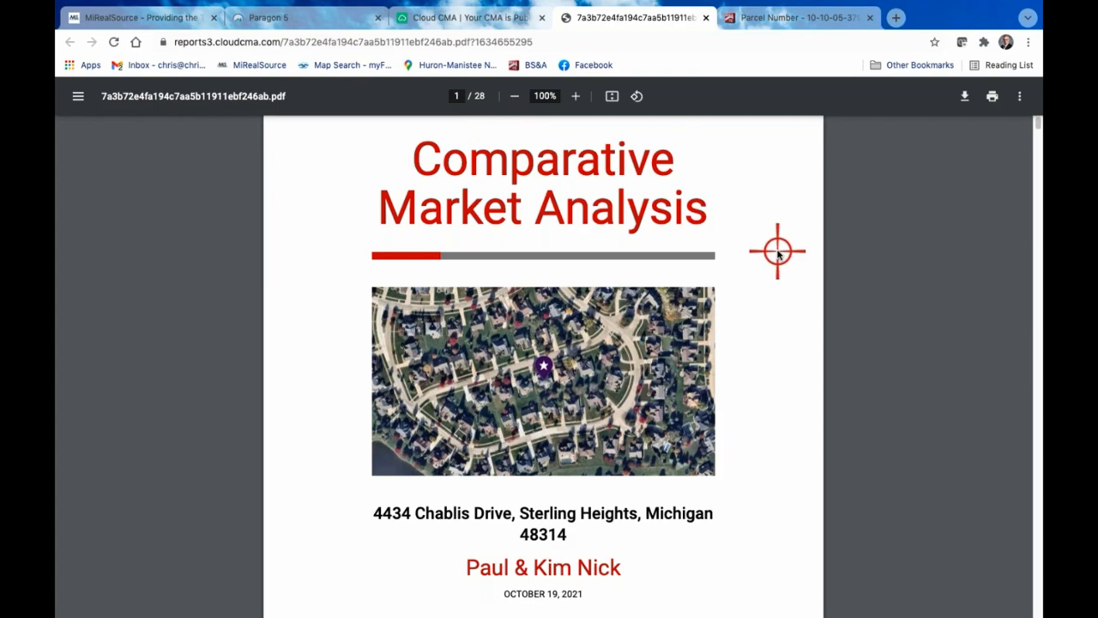
scroll(777, 252, down, 8)
scroll(777, 252, up, 2)
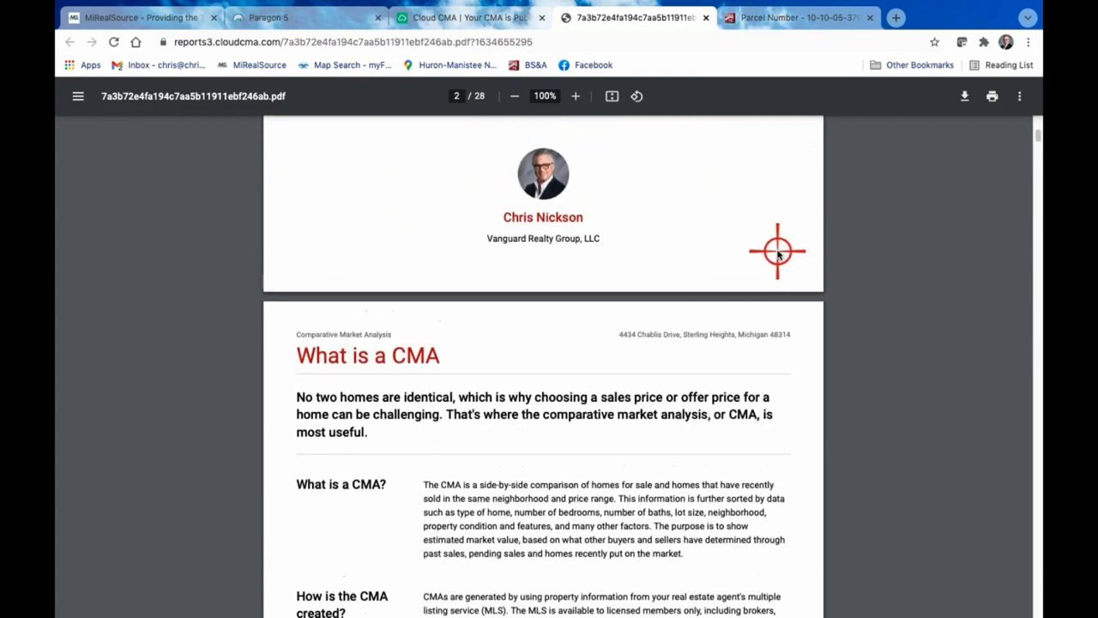
scroll(777, 252, up, 2)
scroll(778, 252, down, 4)
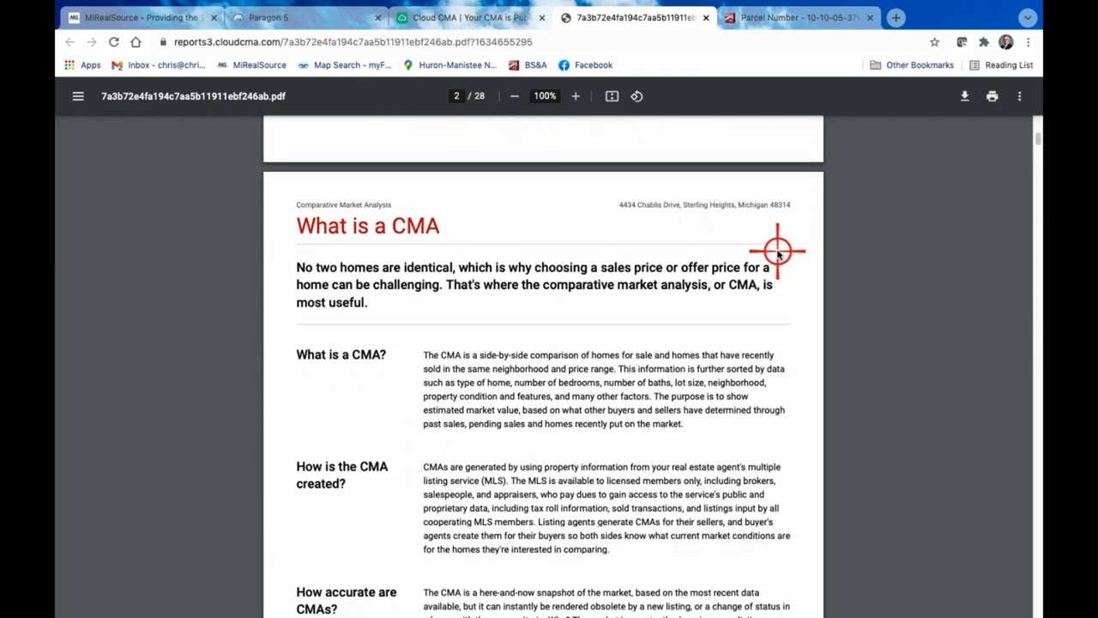
scroll(778, 252, down, 6)
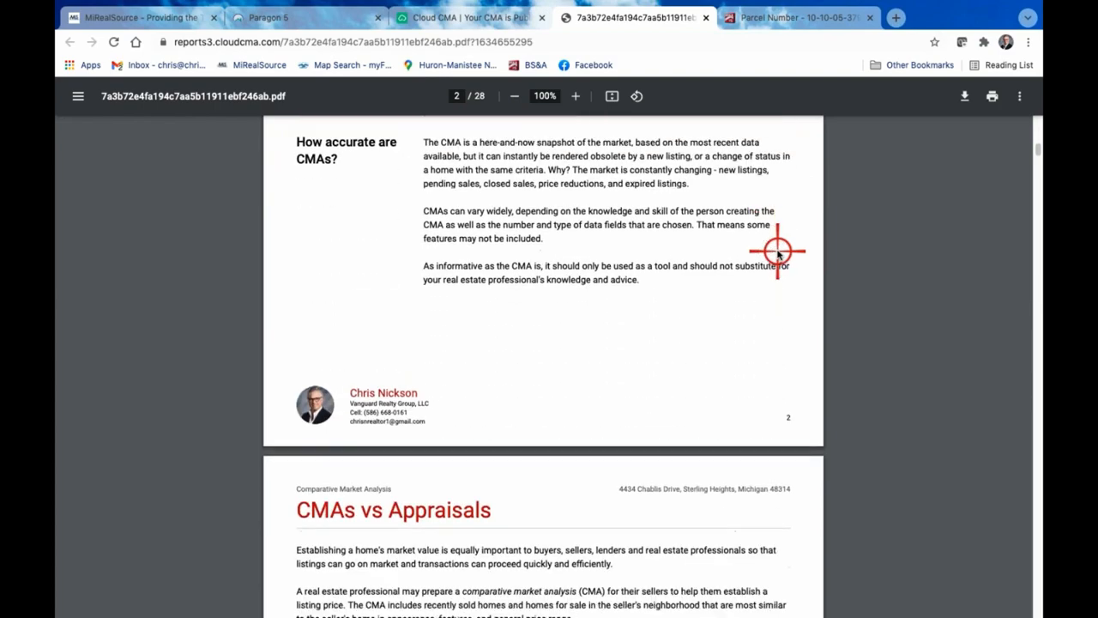
scroll(778, 252, down, 9)
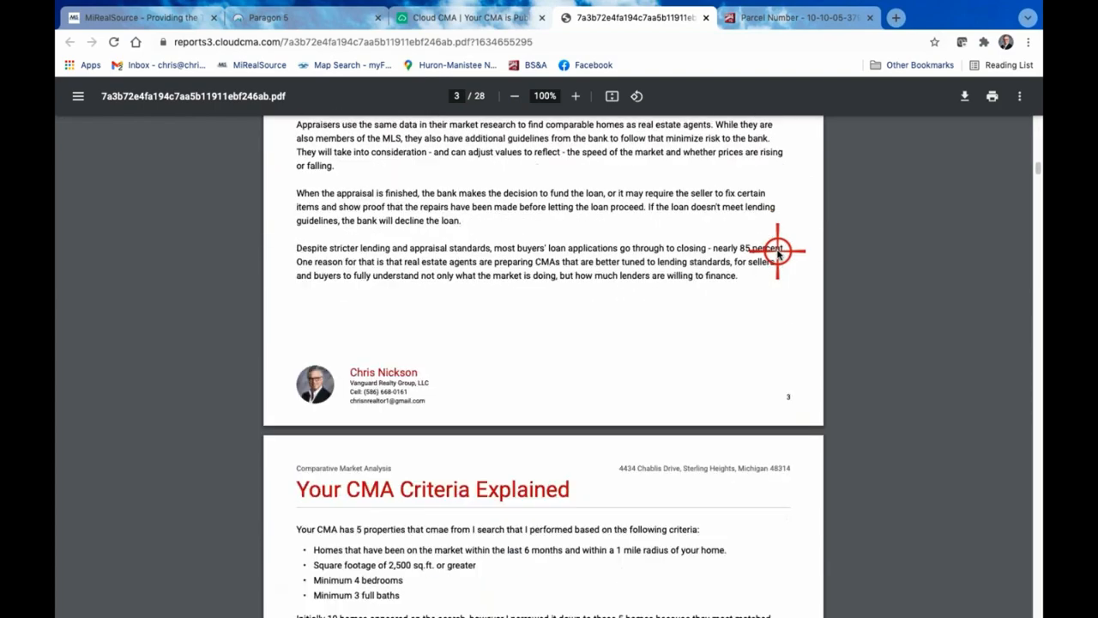
scroll(777, 252, down, 1)
scroll(740, 457, down, 8)
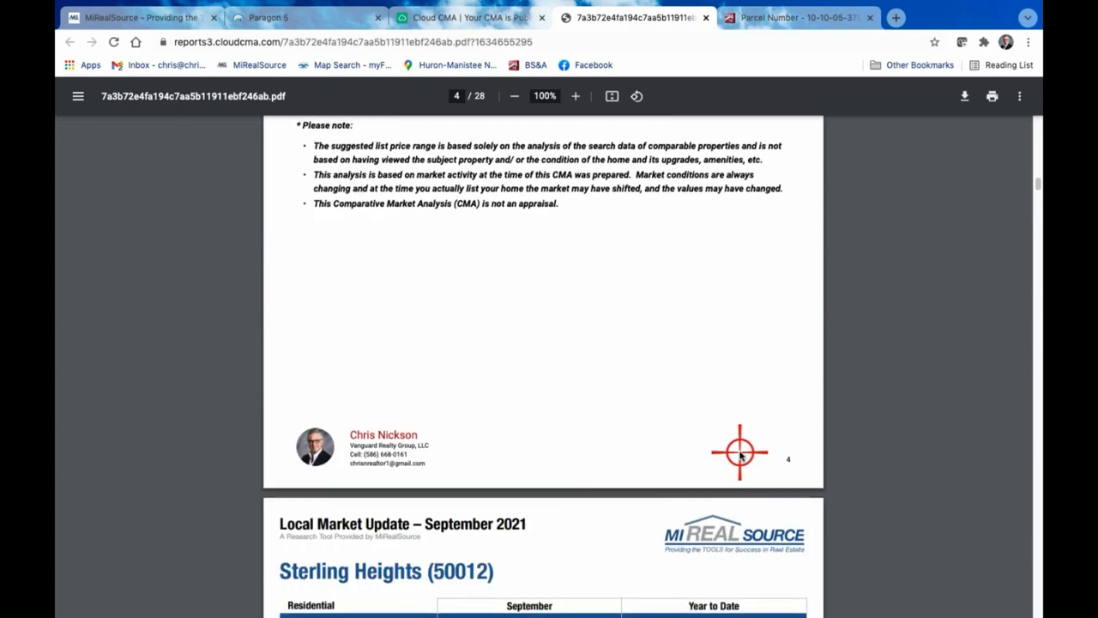
Examine the Sterling Heights Local Market Update page, including its residential and condo key metrics and median sales price charts
scroll(738, 450, down, 5)
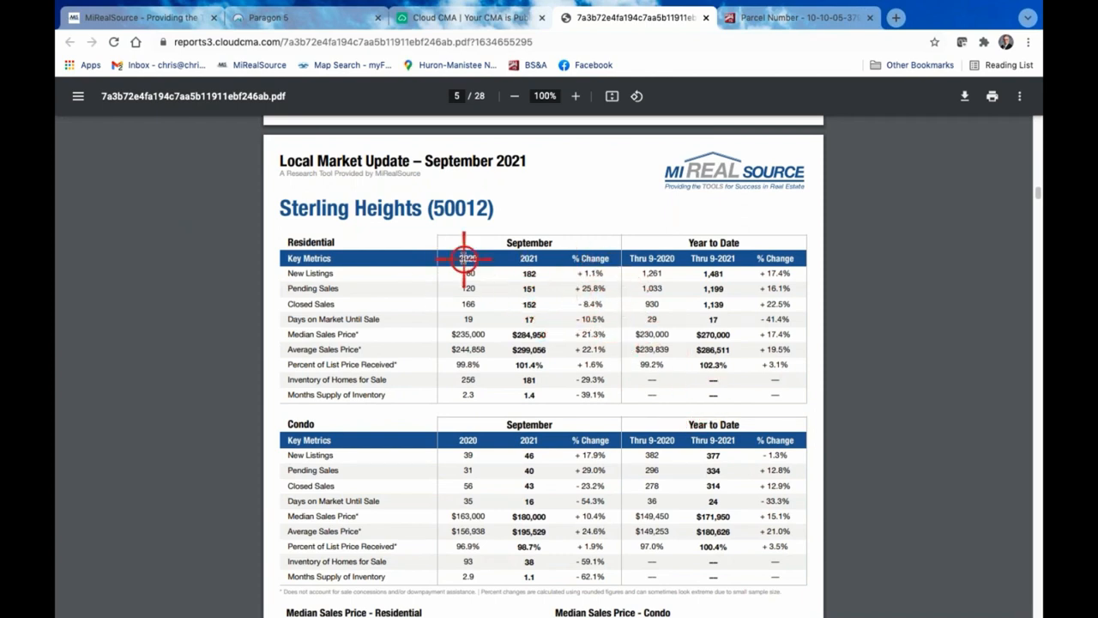
scroll(552, 274, down, 1)
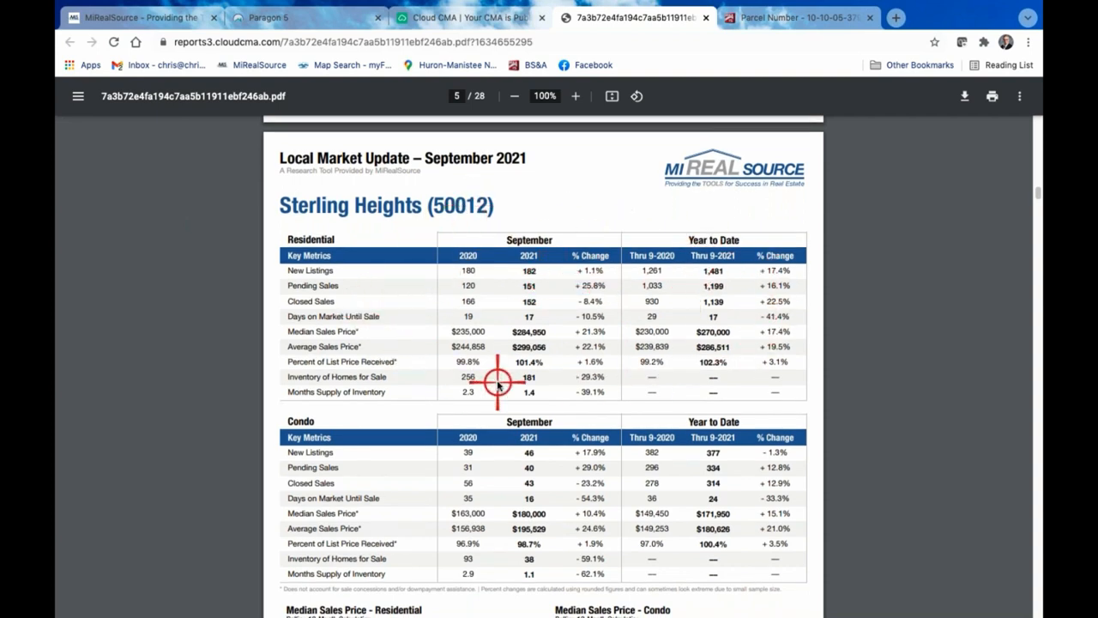
scroll(498, 380, down, 1)
scroll(437, 300, down, 1)
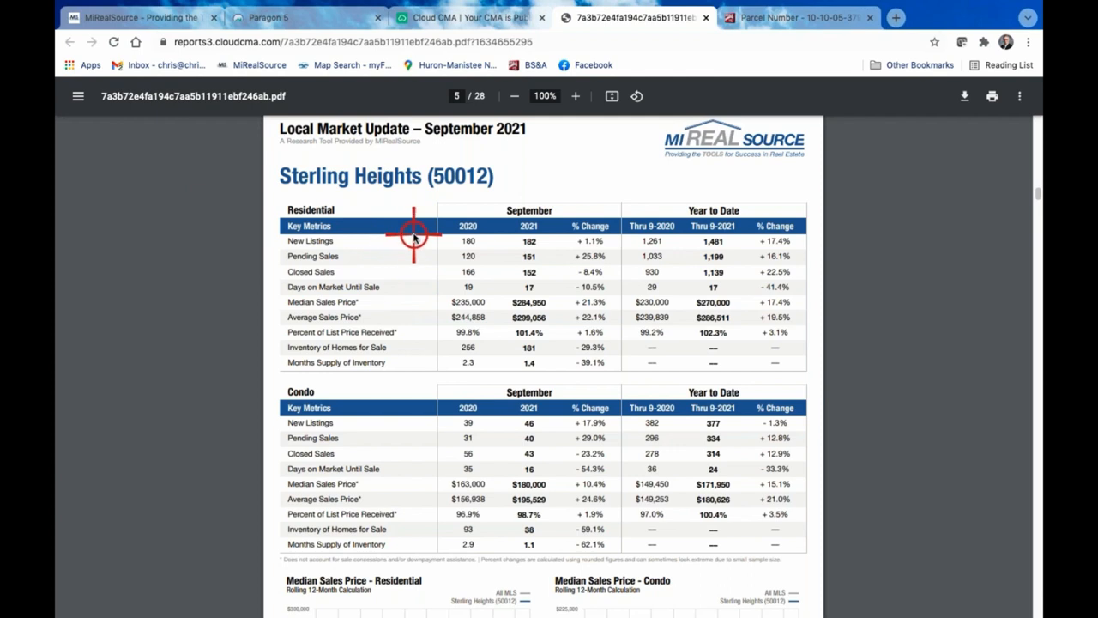
scroll(413, 234, down, 1)
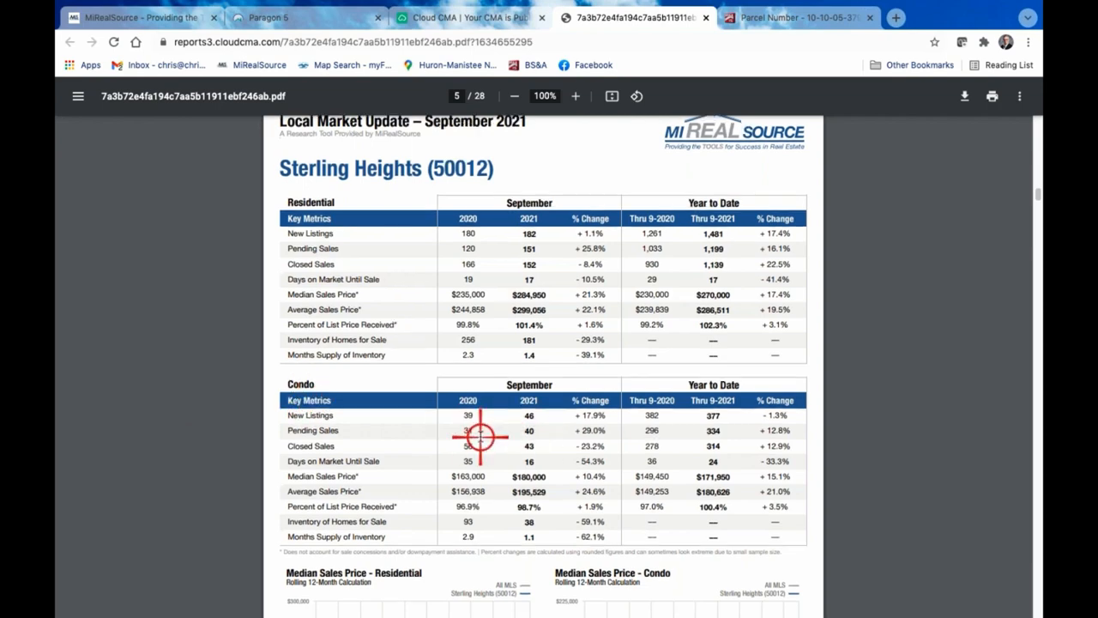
scroll(480, 434, down, 2)
scroll(480, 434, down, 3)
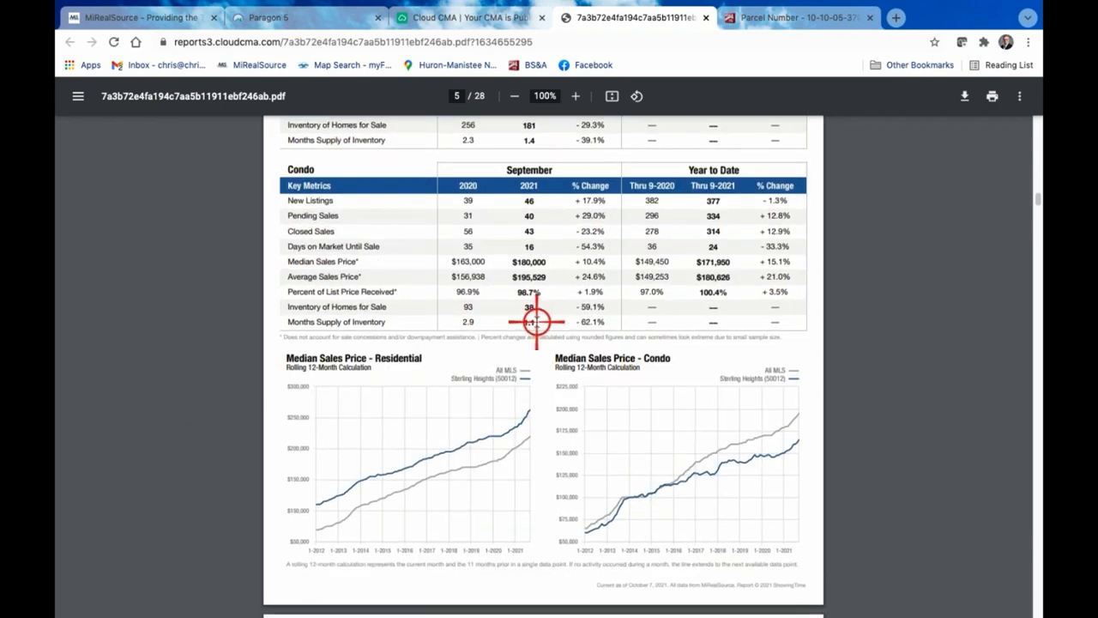
scroll(463, 309, up, 5)
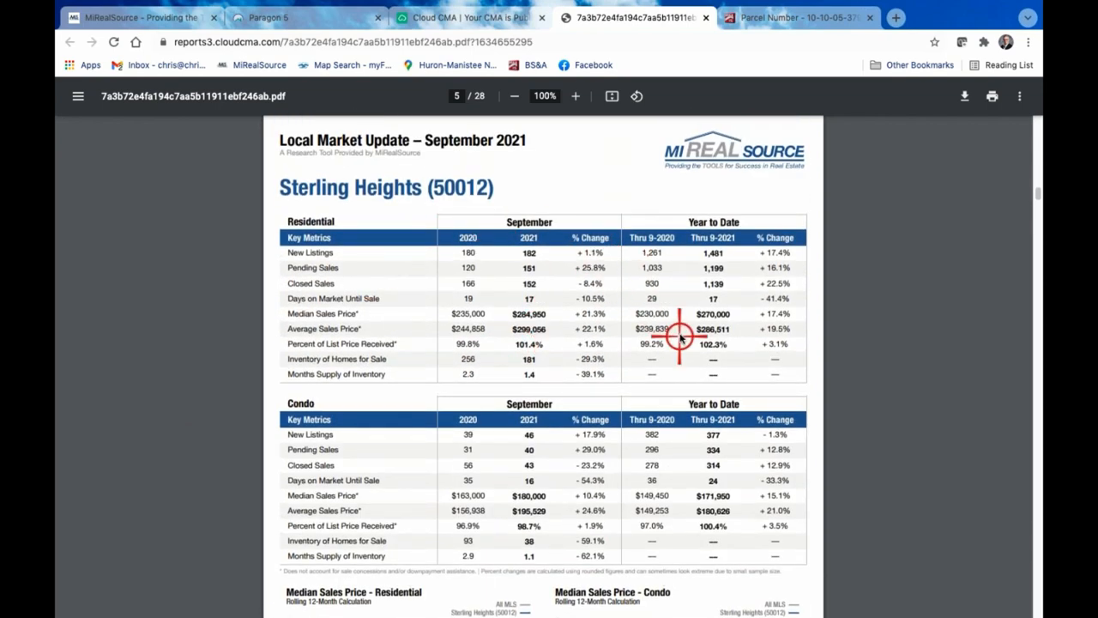
scroll(400, 221, down, 1)
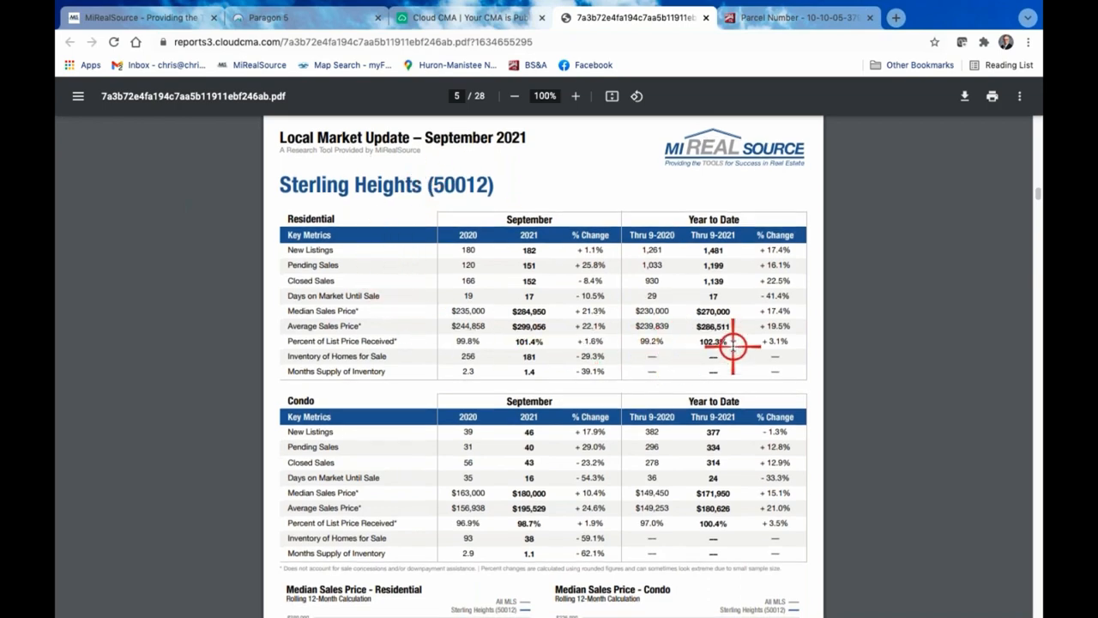
Review the report's Map of Comparable Listings and Summary of Comparable Properties pages
scroll(731, 345, down, 1)
scroll(732, 346, down, 10)
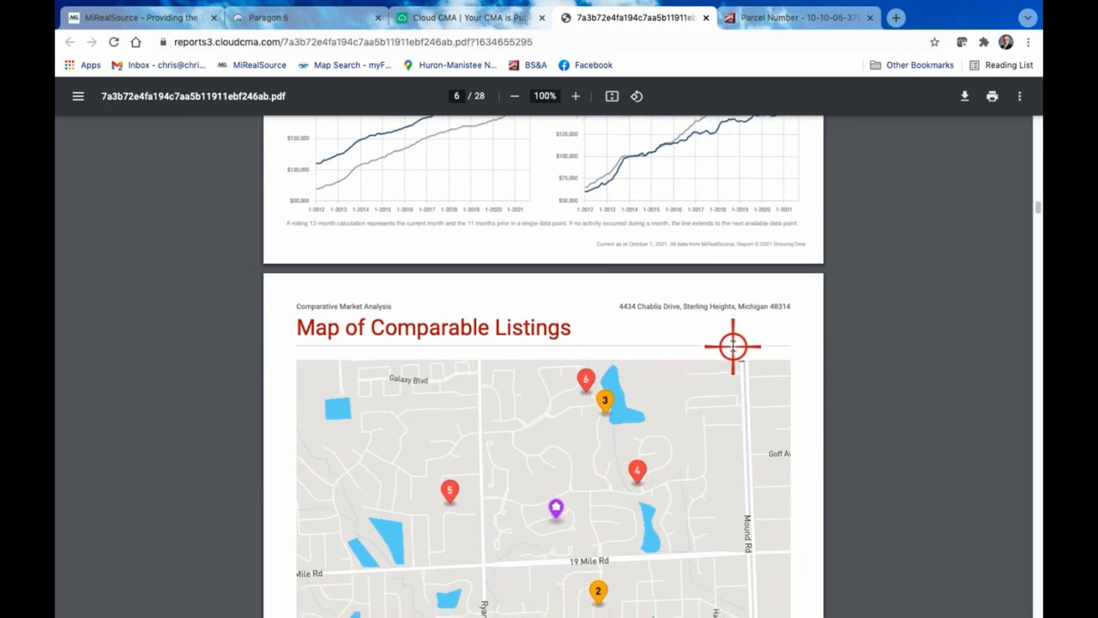
scroll(633, 411, down, 1)
scroll(866, 438, down, 5)
scroll(867, 437, down, 10)
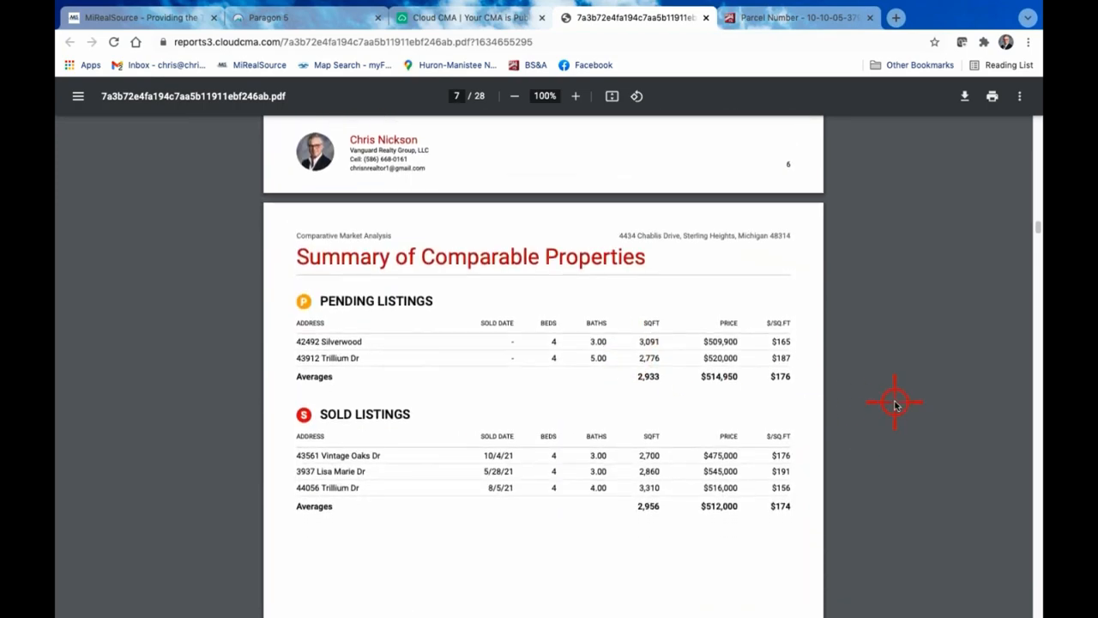
Examine the first pending comparable home's features and details page and its page of interior photos
scroll(895, 405, down, 7)
scroll(895, 405, down, 3)
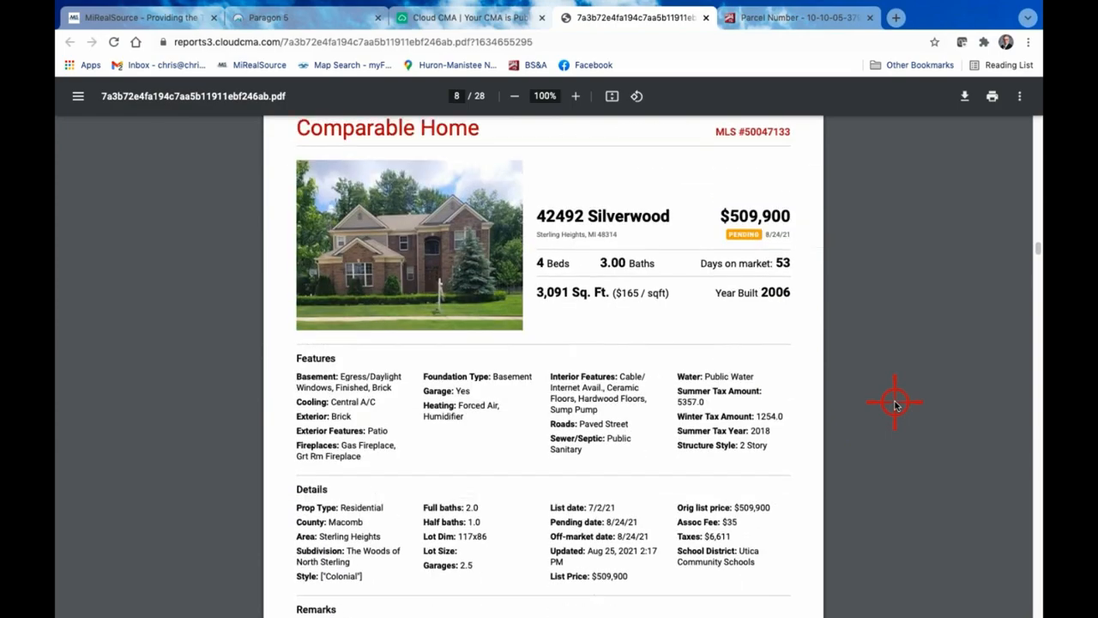
scroll(894, 405, down, 8)
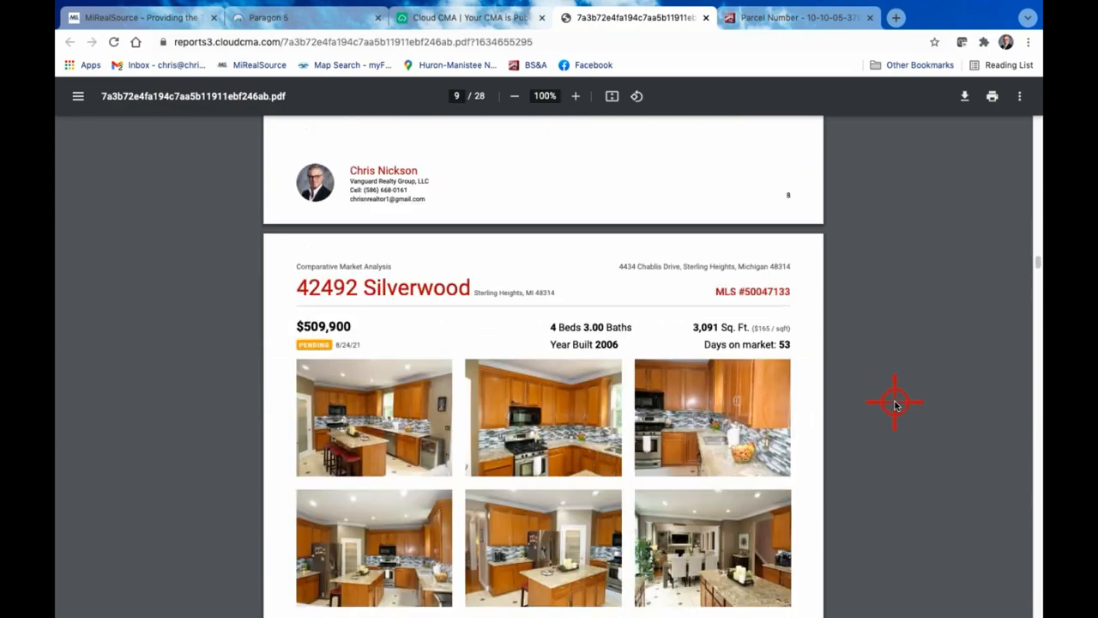
scroll(895, 405, down, 9)
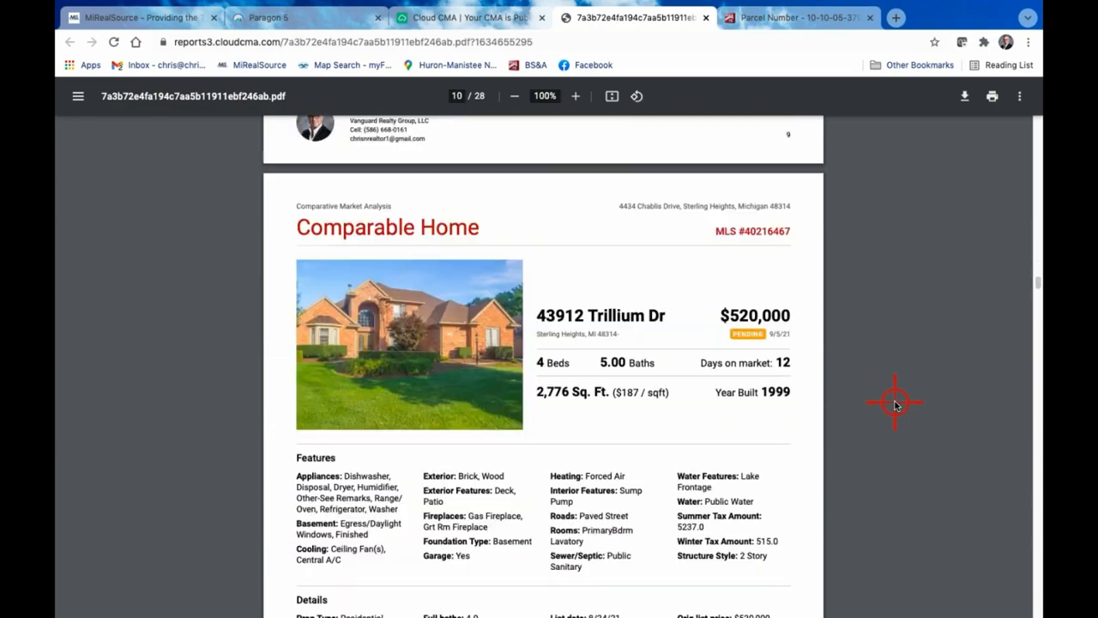
scroll(894, 400, up, 5)
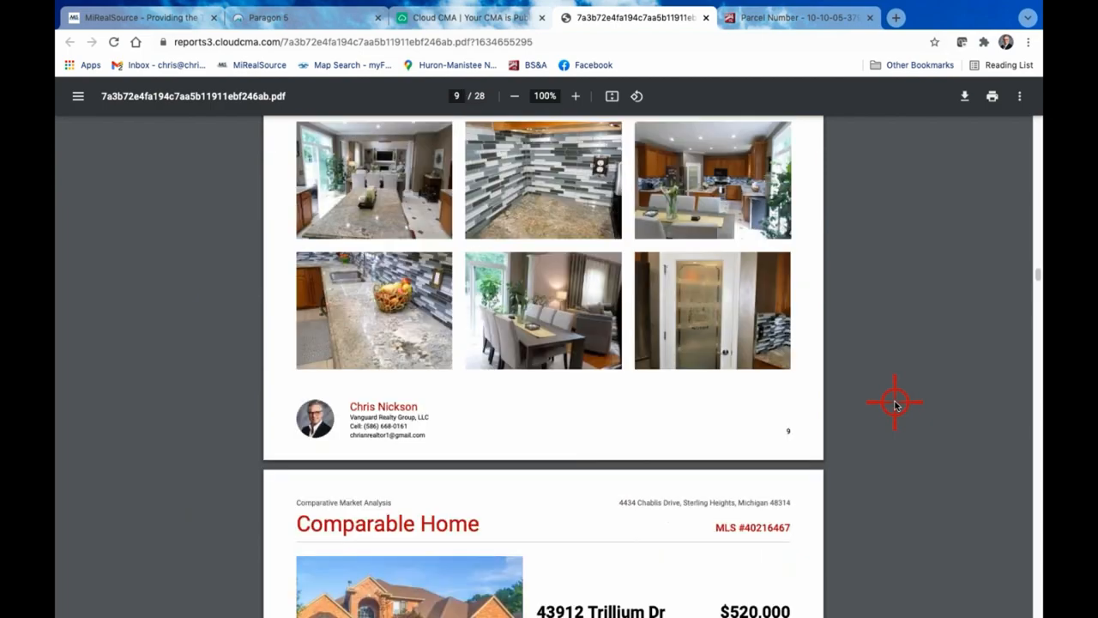
scroll(895, 400, up, 3)
scroll(713, 361, up, 3)
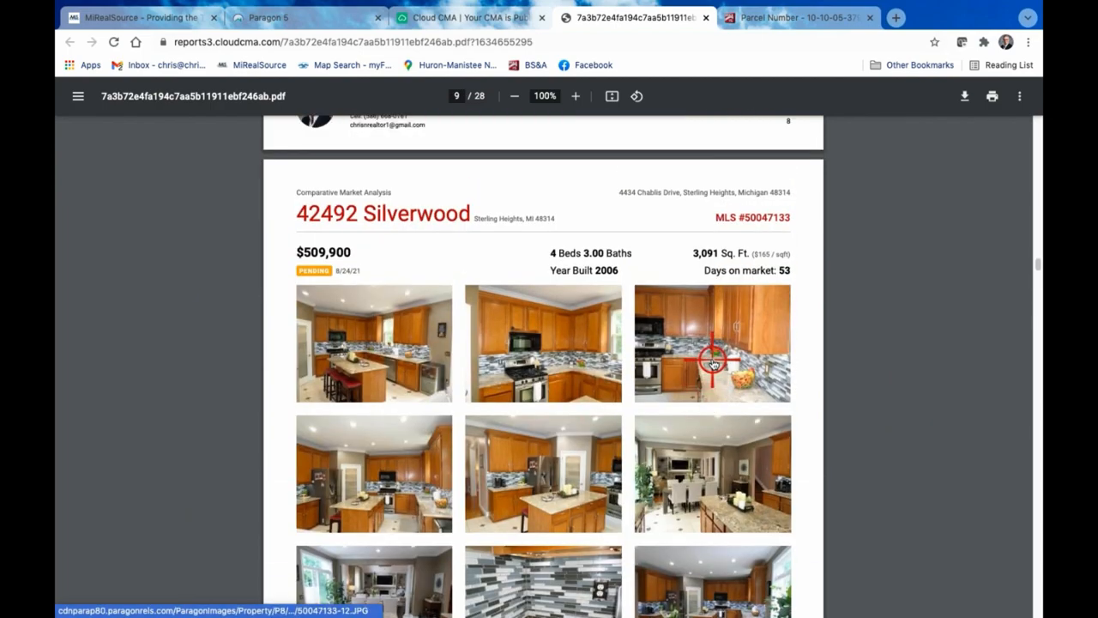
scroll(711, 356, down, 3)
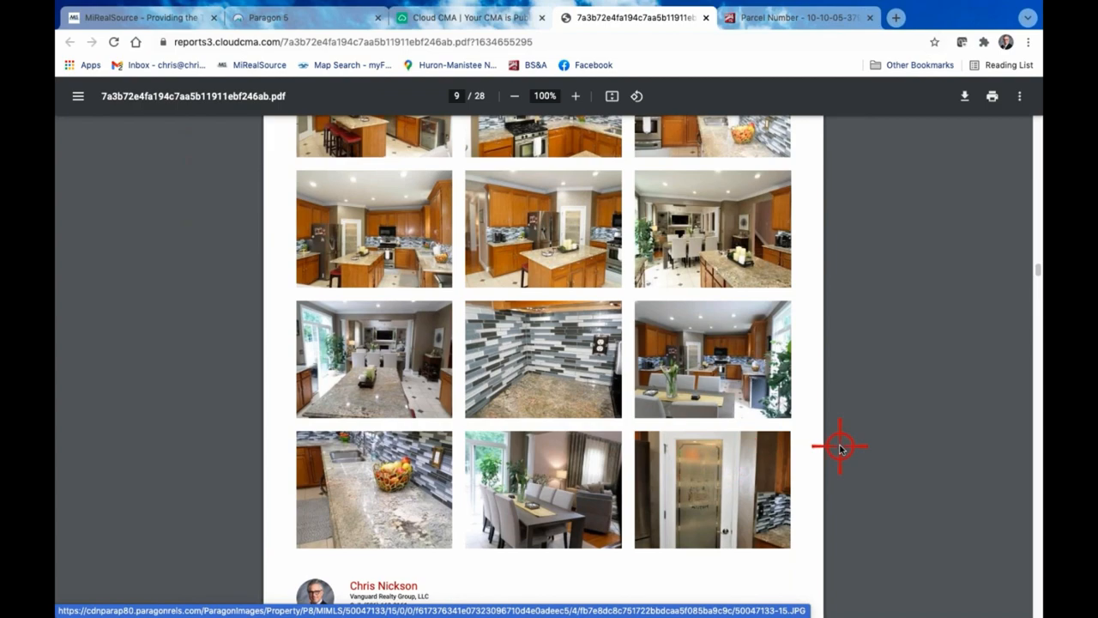
scroll(841, 445, down, 7)
scroll(775, 440, up, 7)
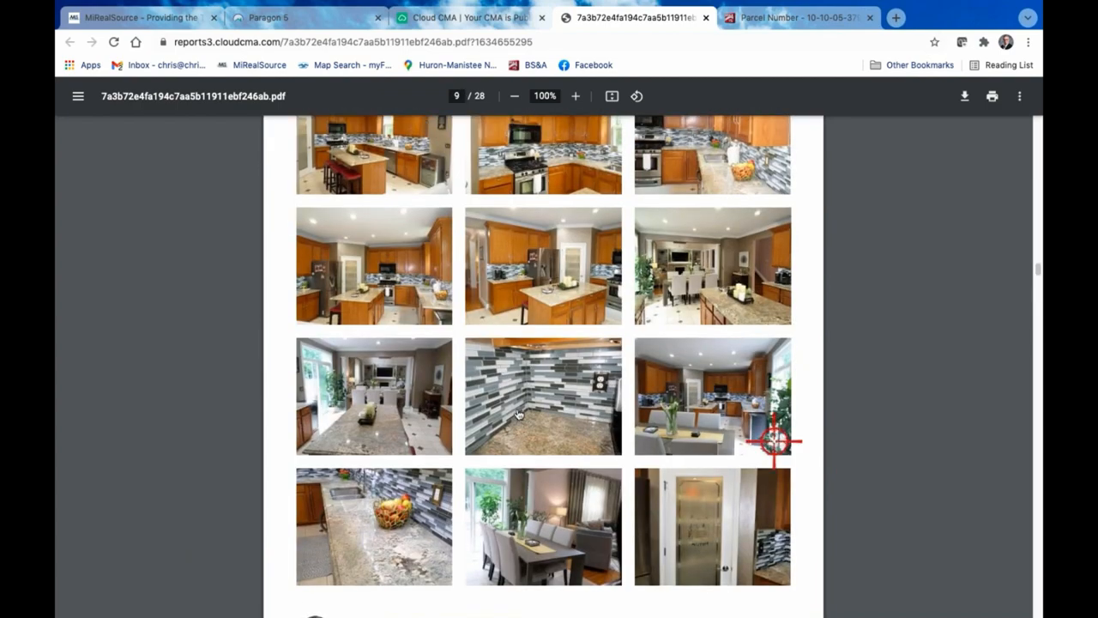
scroll(571, 413, up, 3)
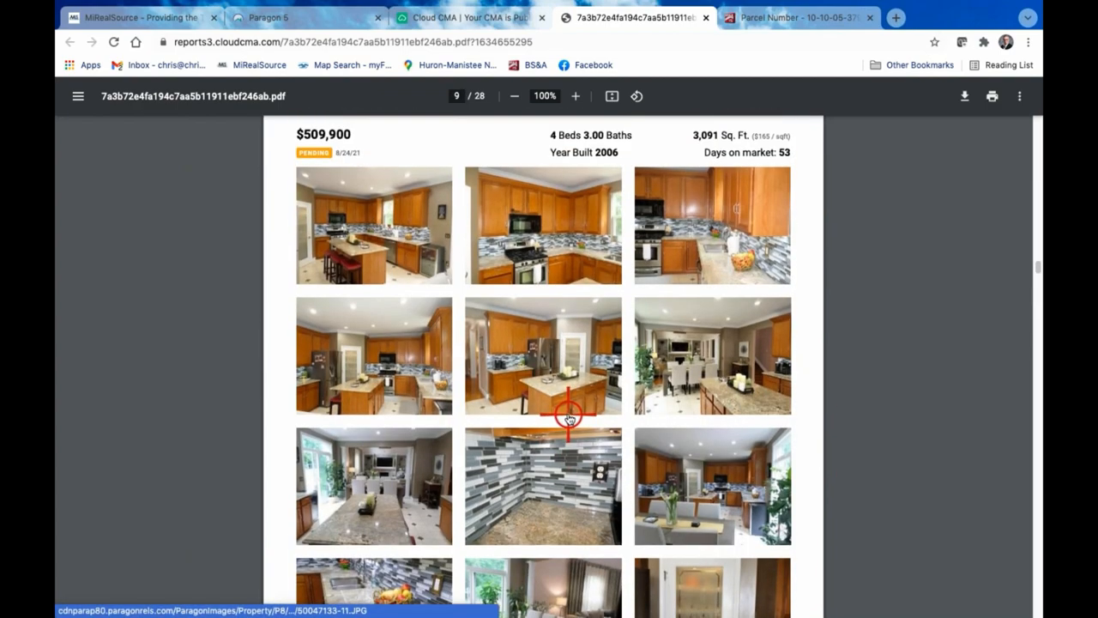
Examine the second pending comparable home's remaining remarks and its page of exterior and interior photos
scroll(570, 417, down, 10)
scroll(568, 418, down, 8)
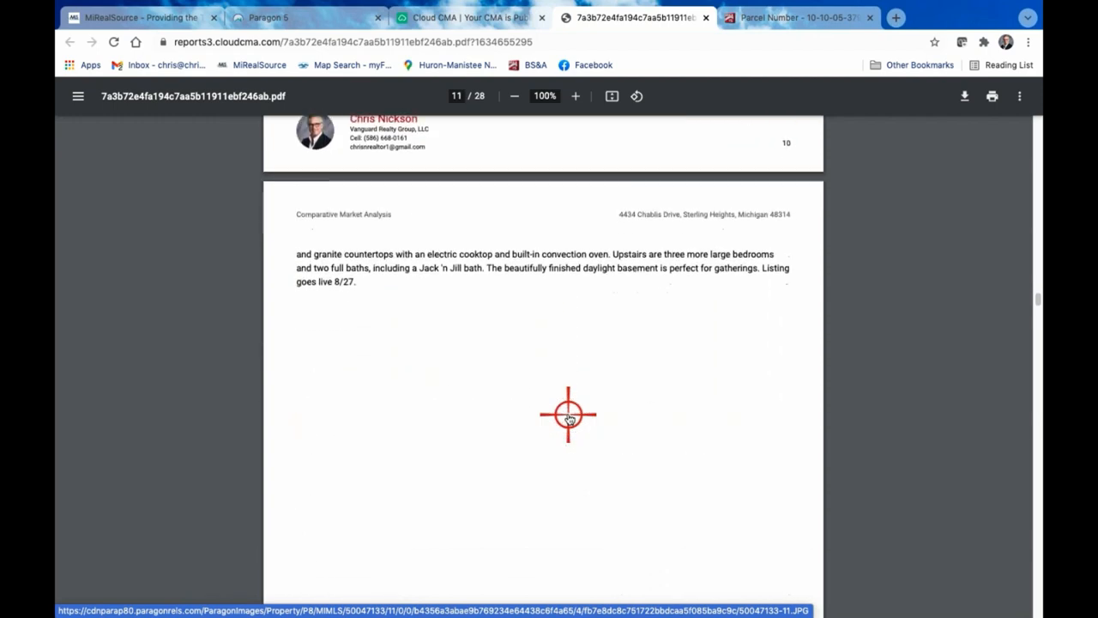
scroll(568, 417, down, 5)
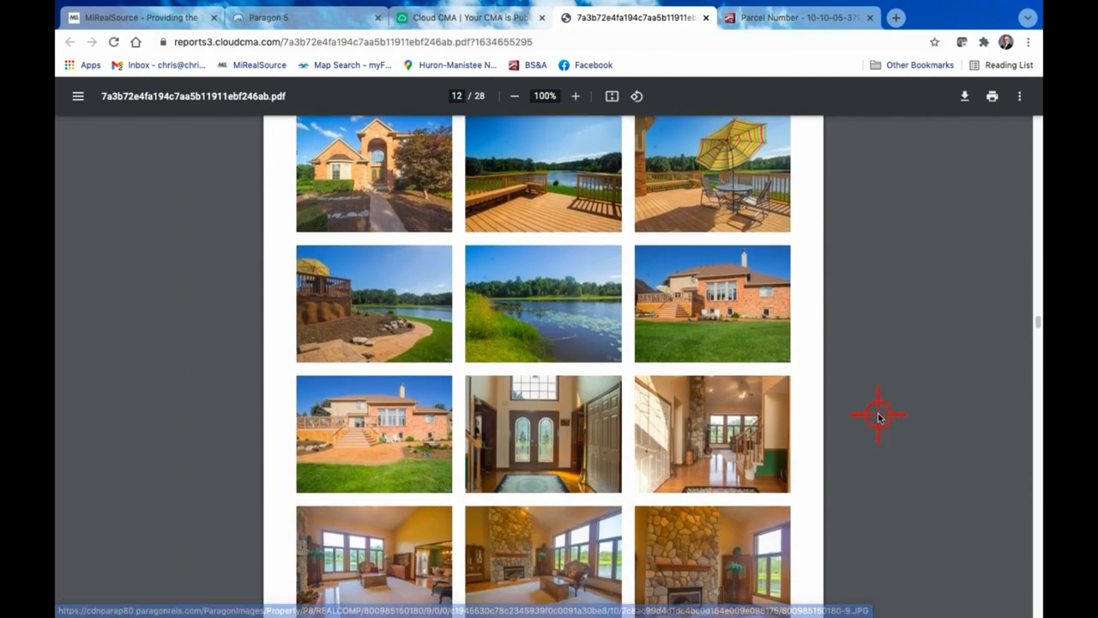
scroll(878, 412, down, 2)
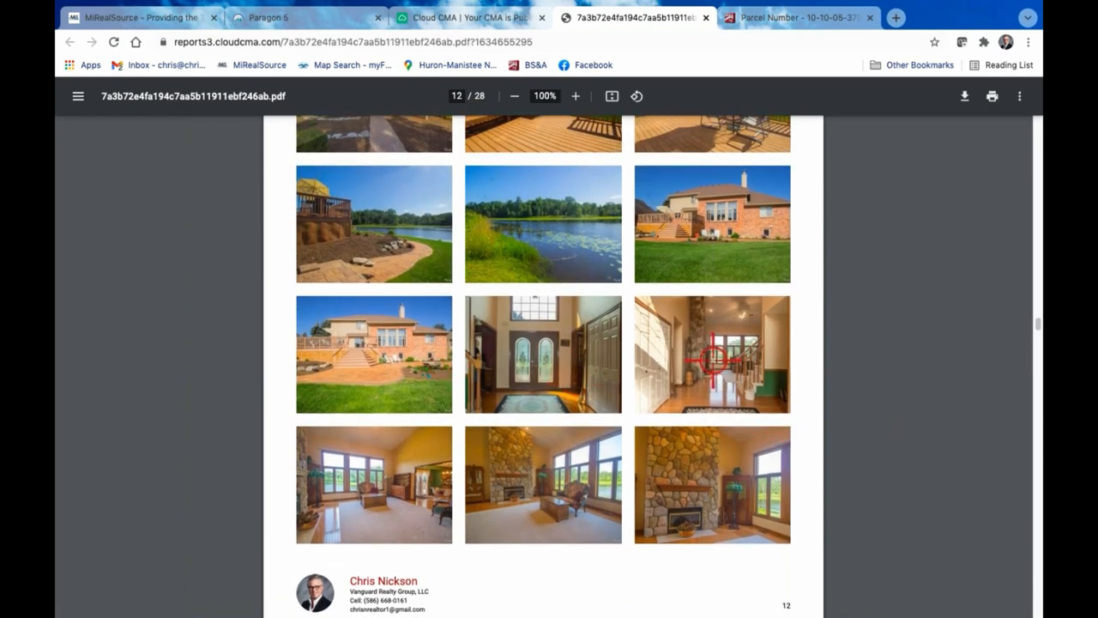
scroll(543, 403, up, 2)
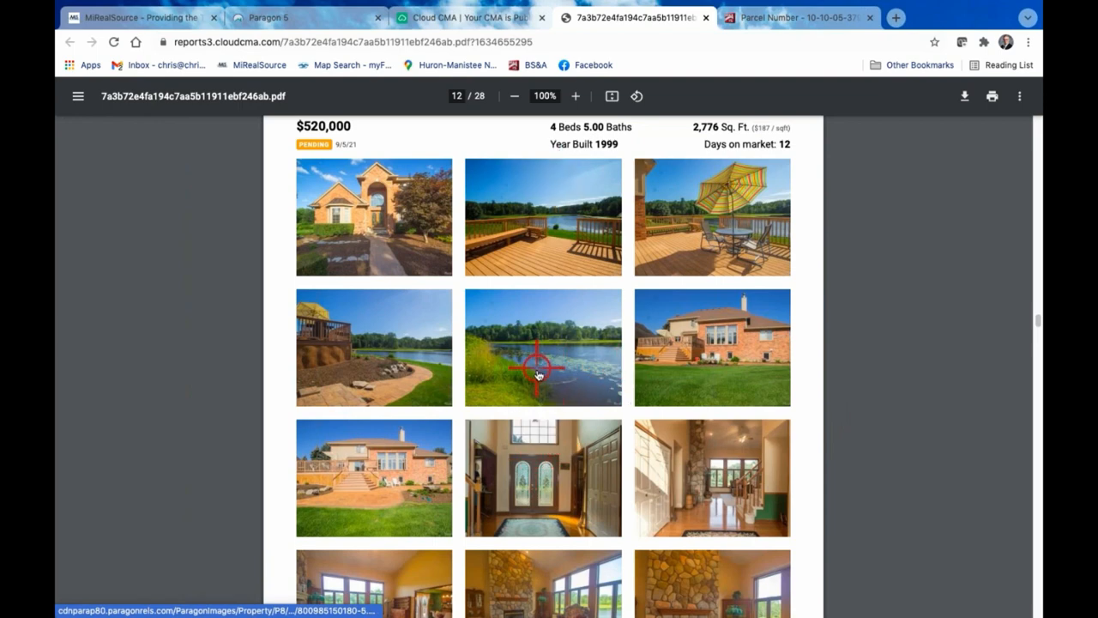
scroll(935, 467, down, 2)
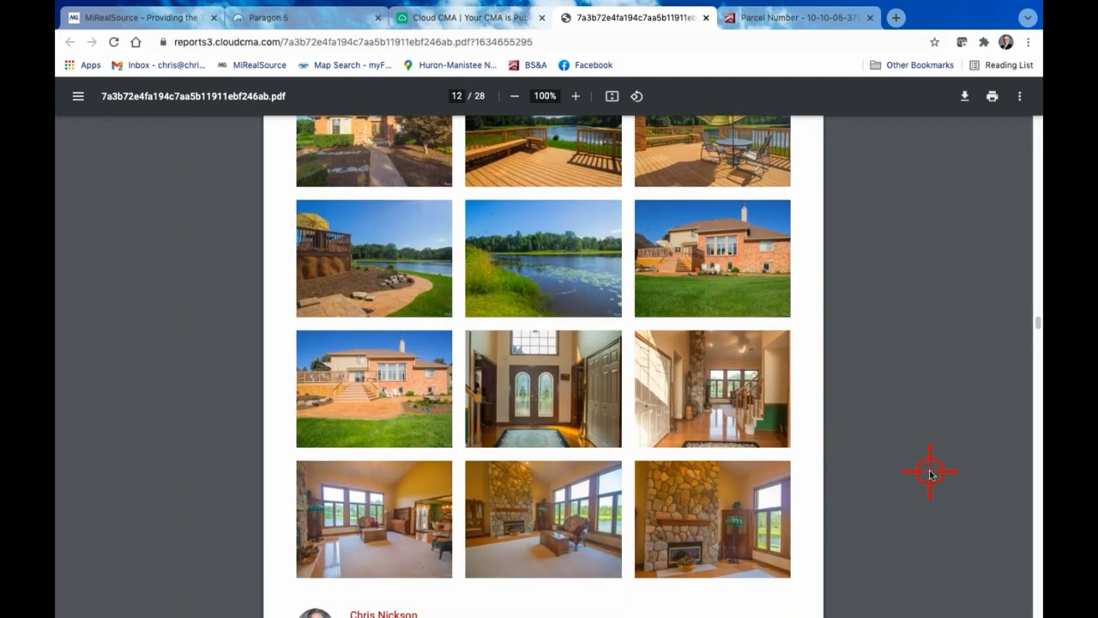
scroll(932, 482, down, 8)
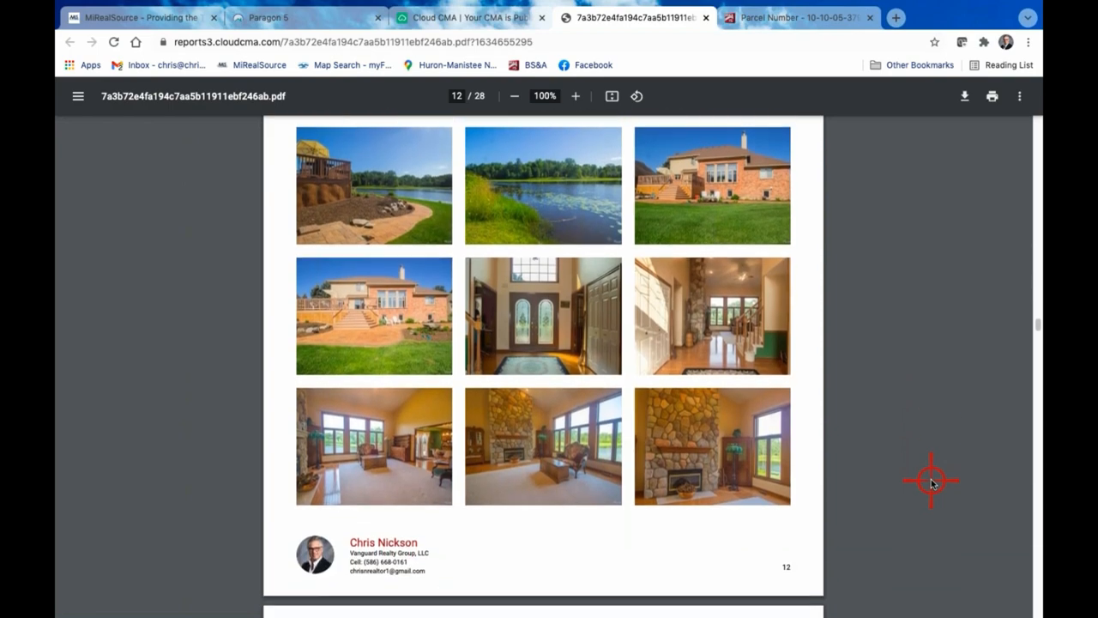
Review the sold comparable homes' details, remarks and photo pages through to the Comparable Property Statistics page
scroll(931, 483, down, 3)
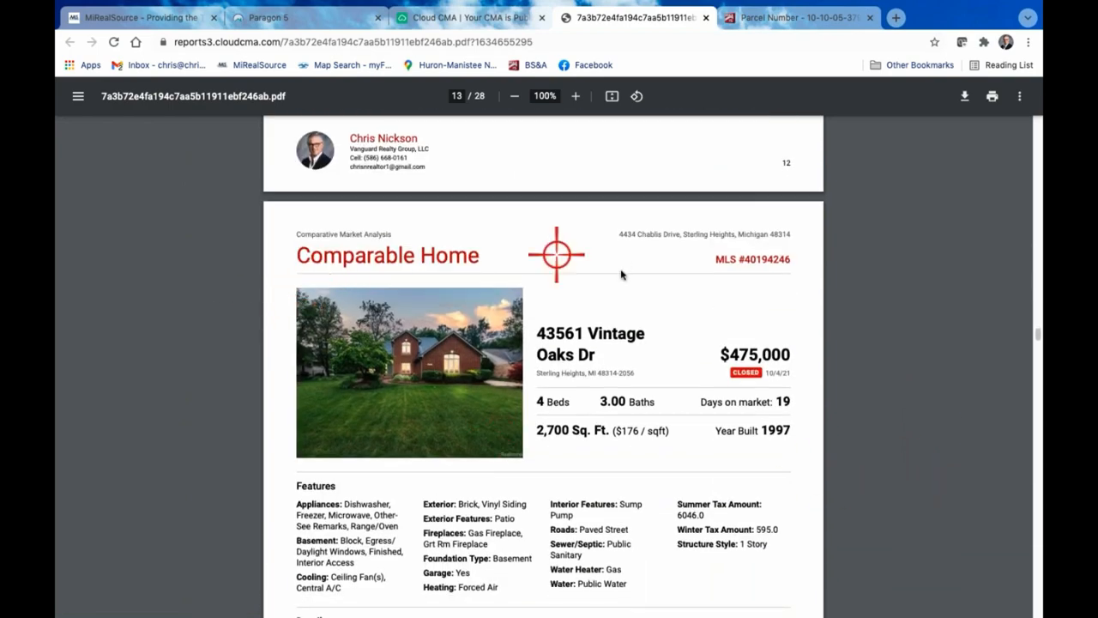
scroll(895, 471, down, 10)
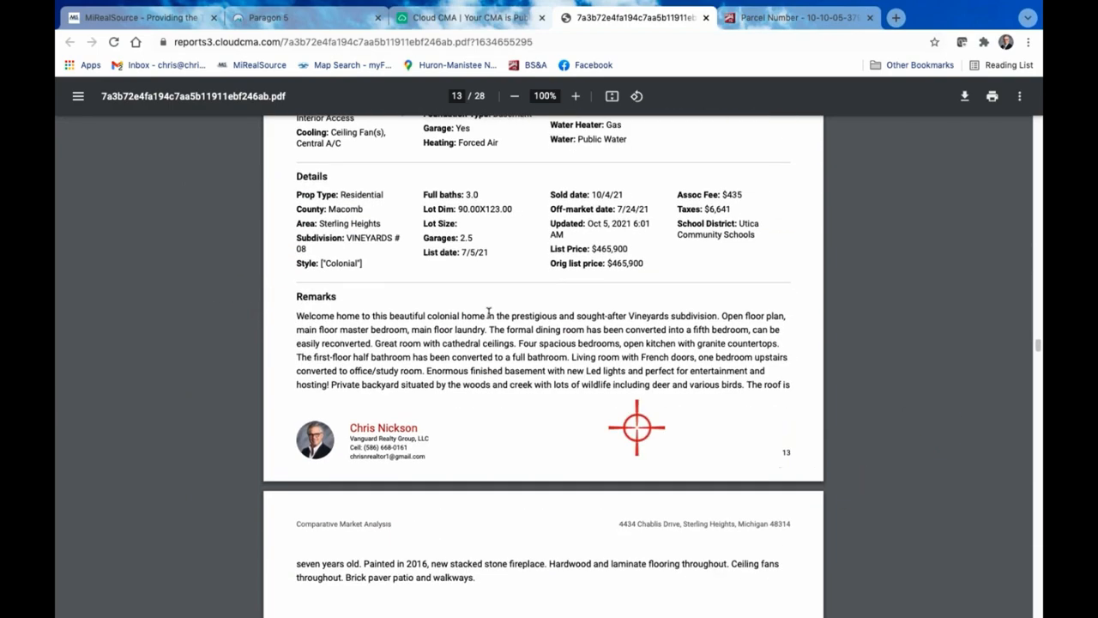
scroll(499, 297, up, 2)
scroll(500, 297, down, 12)
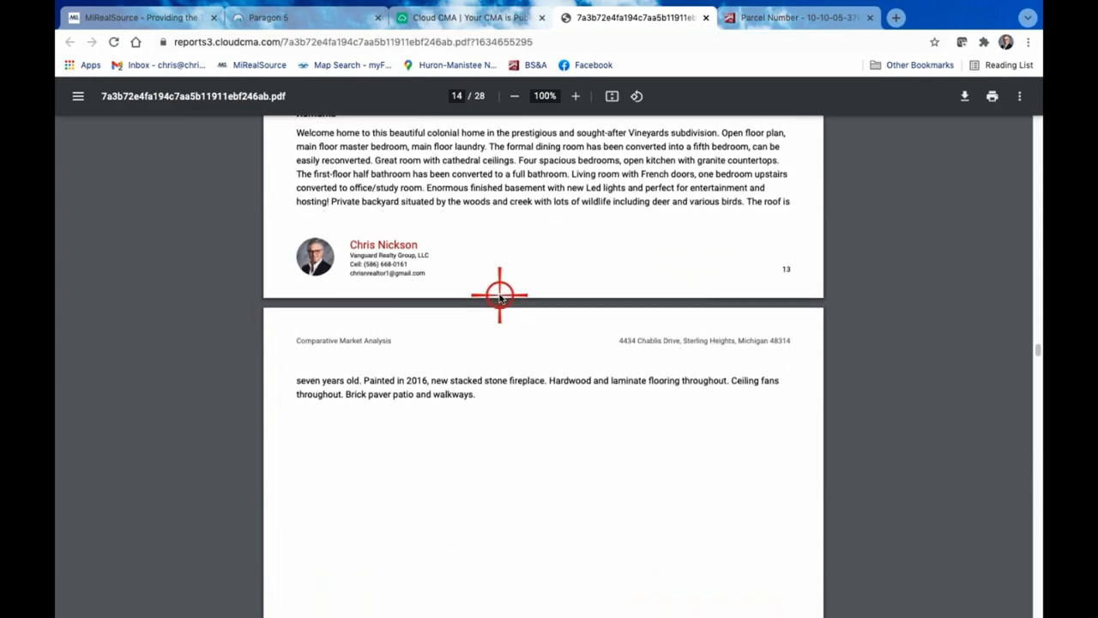
scroll(500, 297, down, 18)
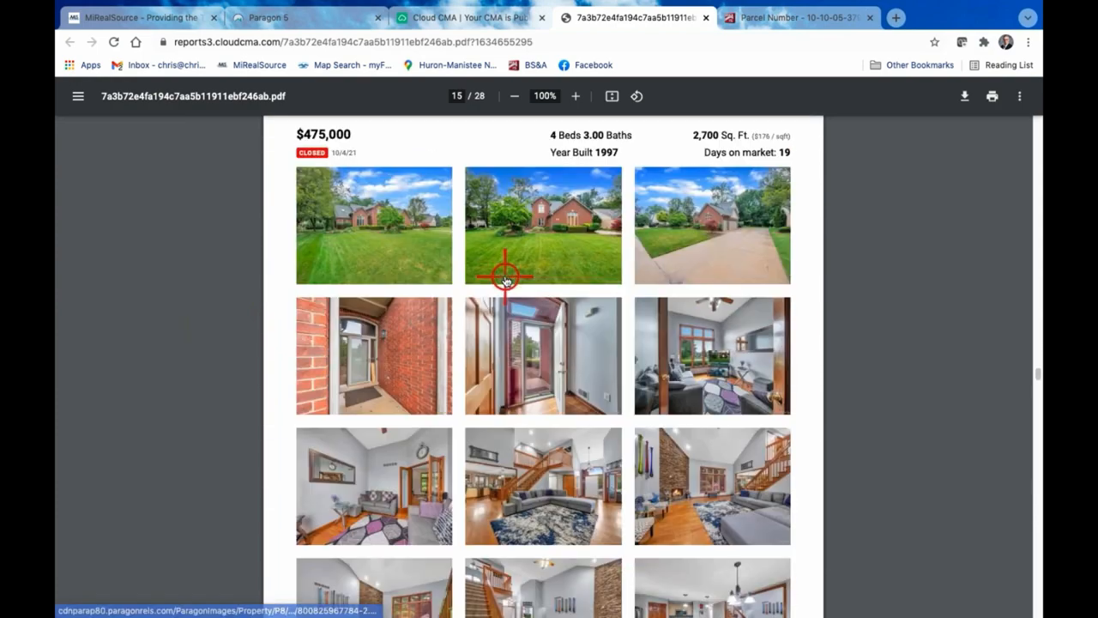
scroll(504, 274, down, 20)
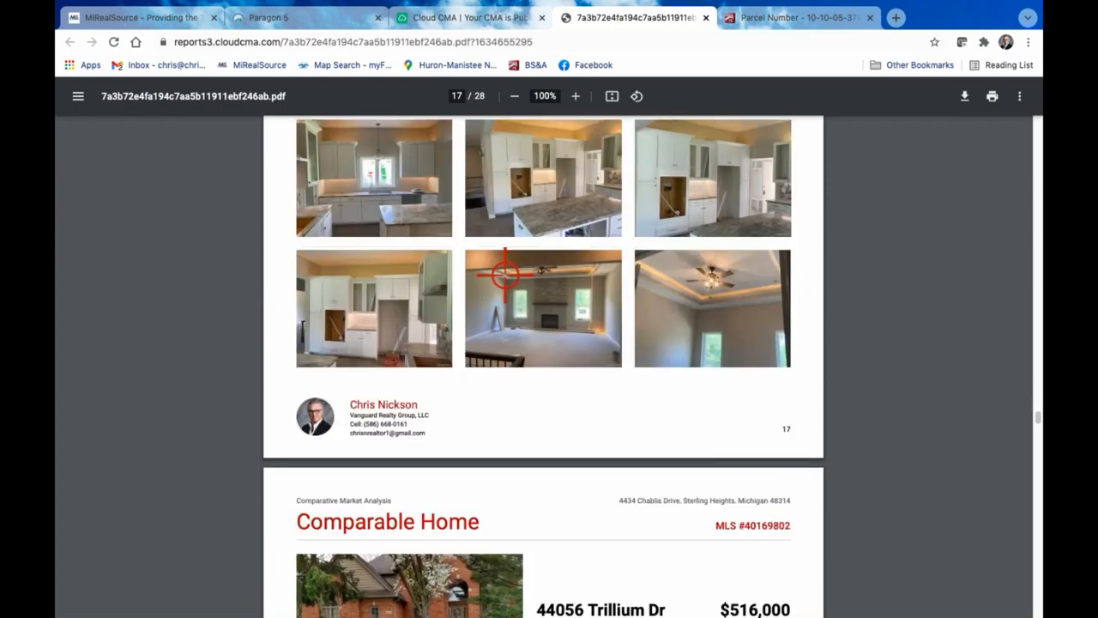
scroll(504, 279, down, 20)
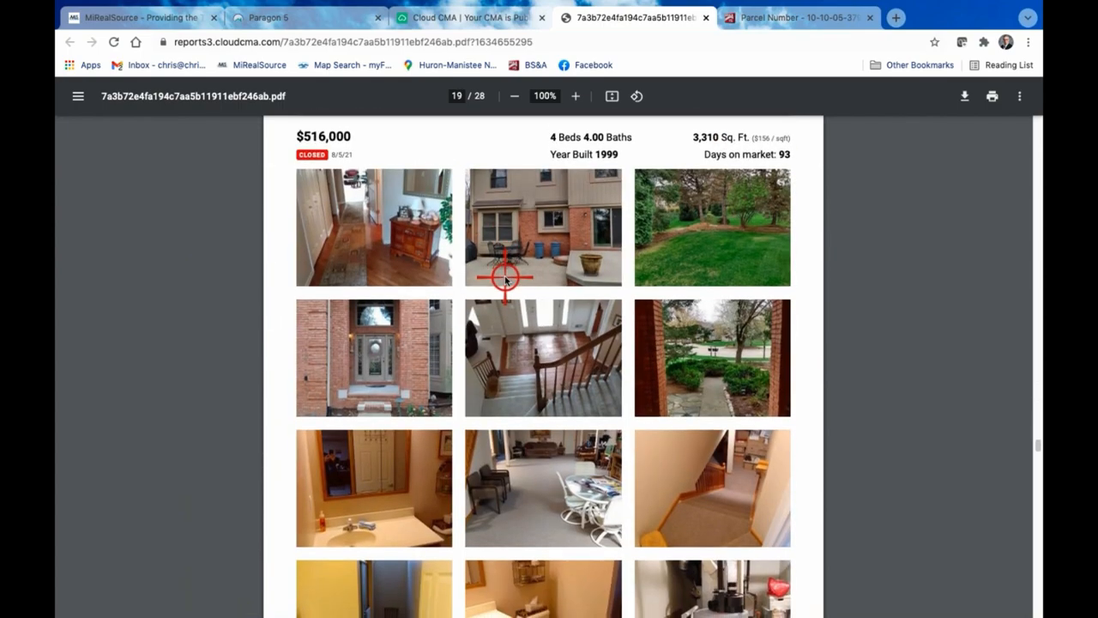
scroll(505, 281, down, 5)
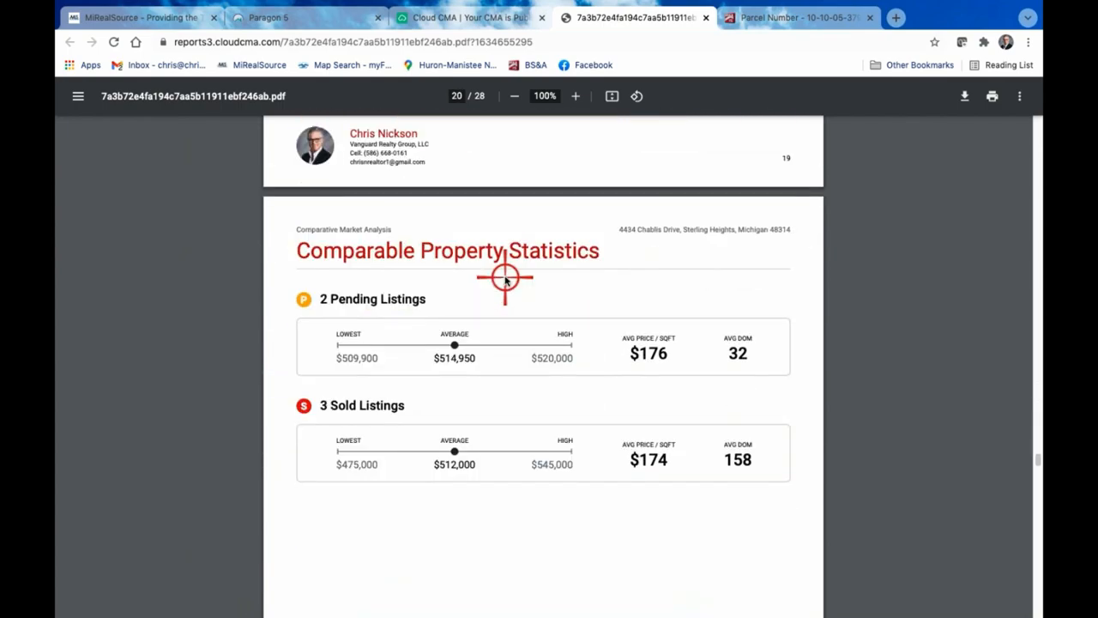
Compare the inserted Zillow home value page for the subject property with the Online Valuation Analysis page on Zestimate accuracy
scroll(506, 281, down, 15)
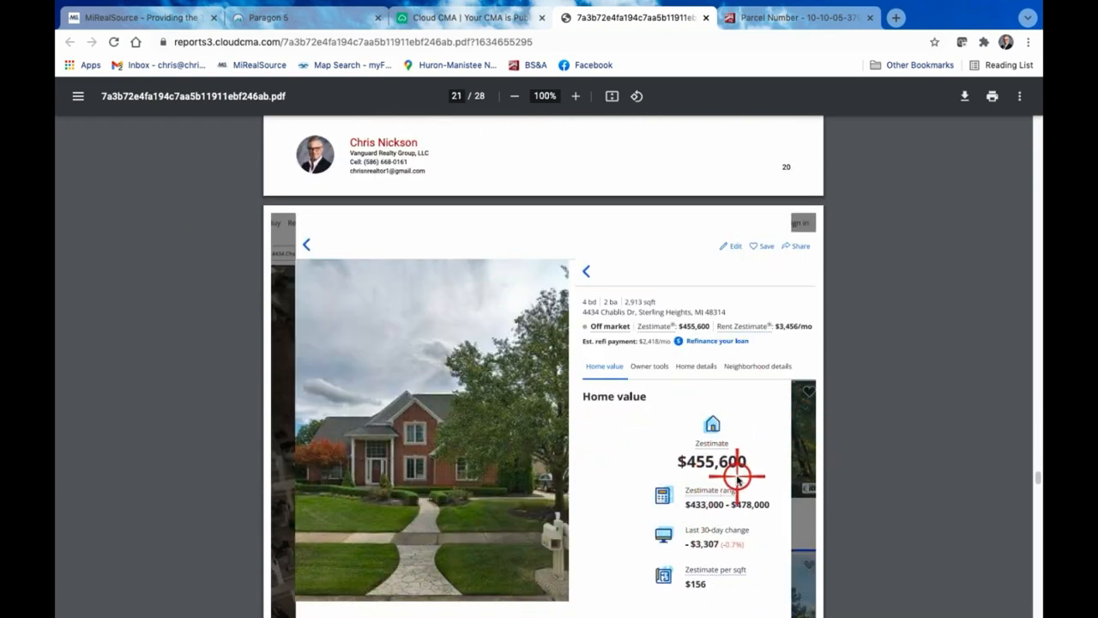
scroll(737, 478, down, 2)
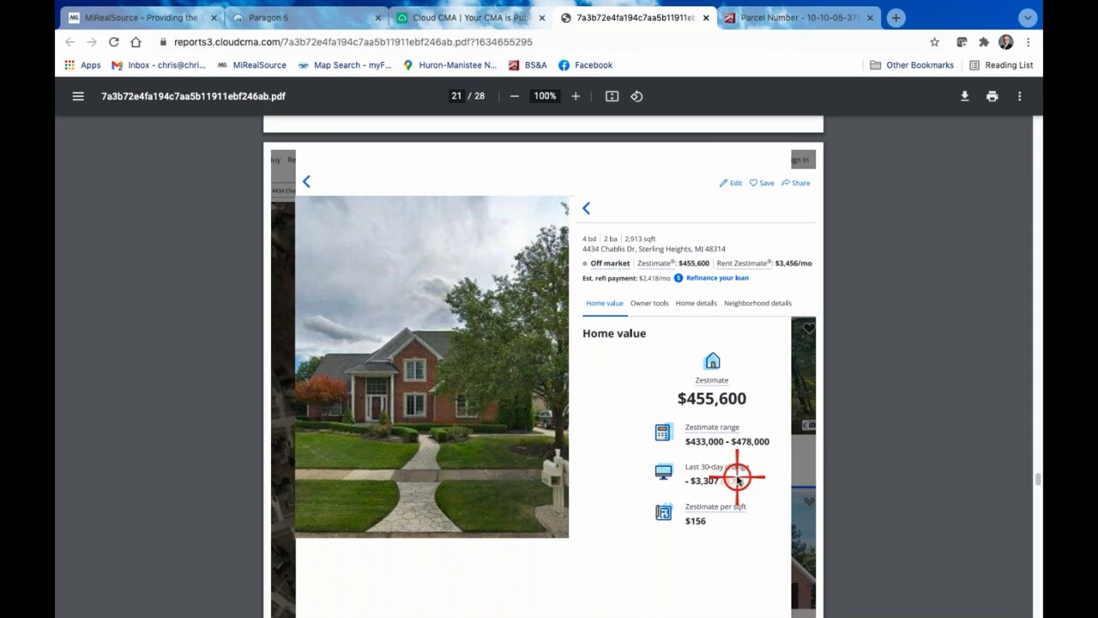
scroll(736, 479, down, 10)
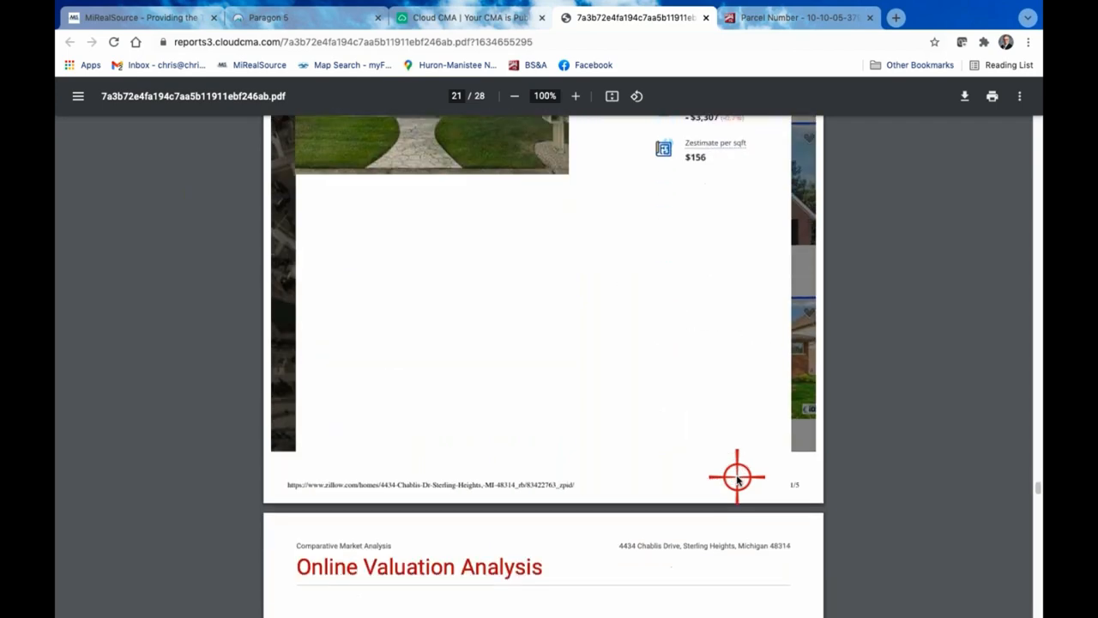
scroll(736, 479, down, 2)
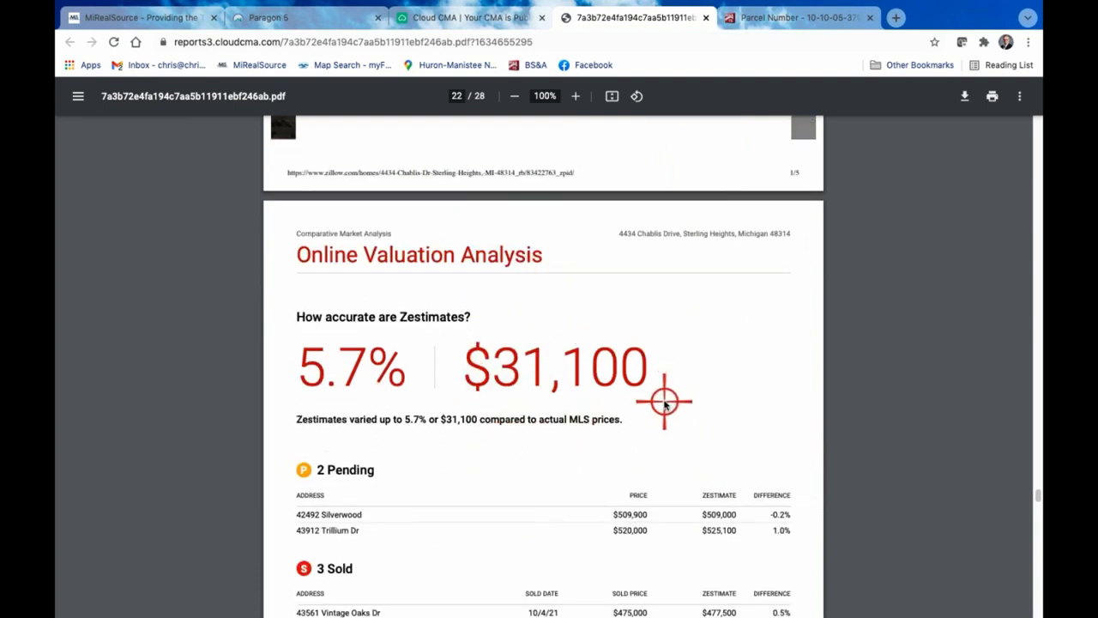
scroll(664, 404, up, 5)
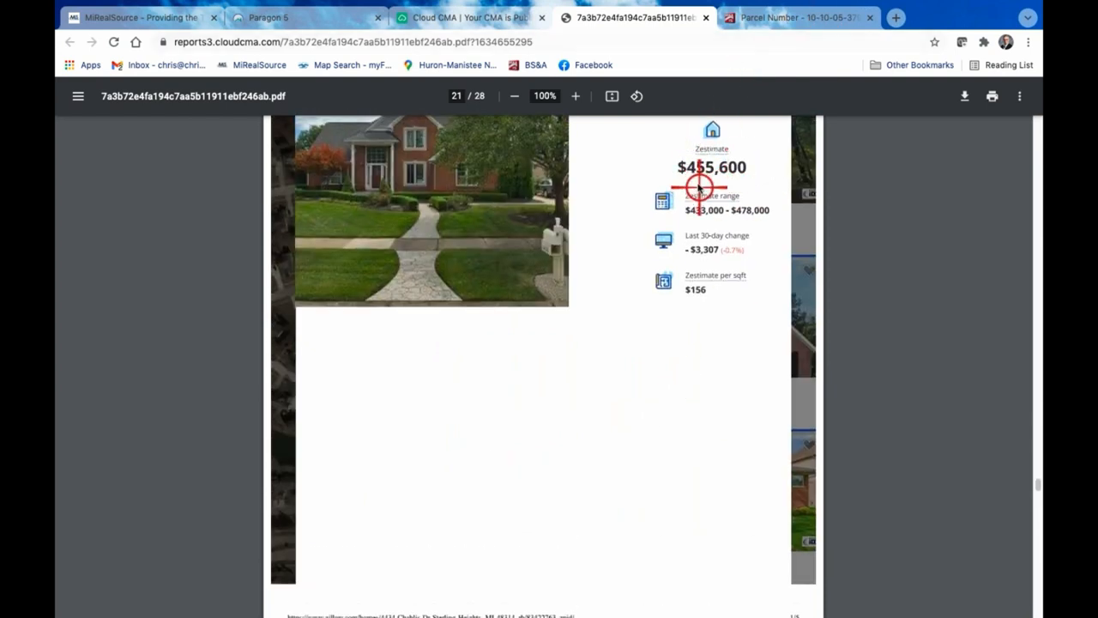
scroll(725, 176, up, 2)
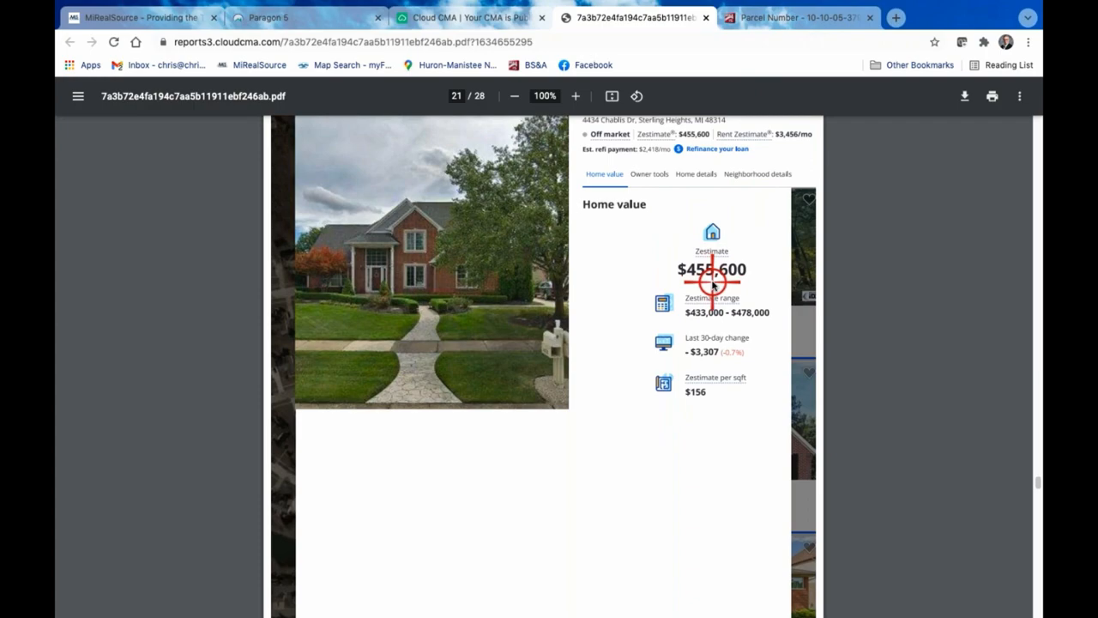
Read the report's The Value of Your Home and Why You Need a Real Estate Professional pages
scroll(712, 283, down, 15)
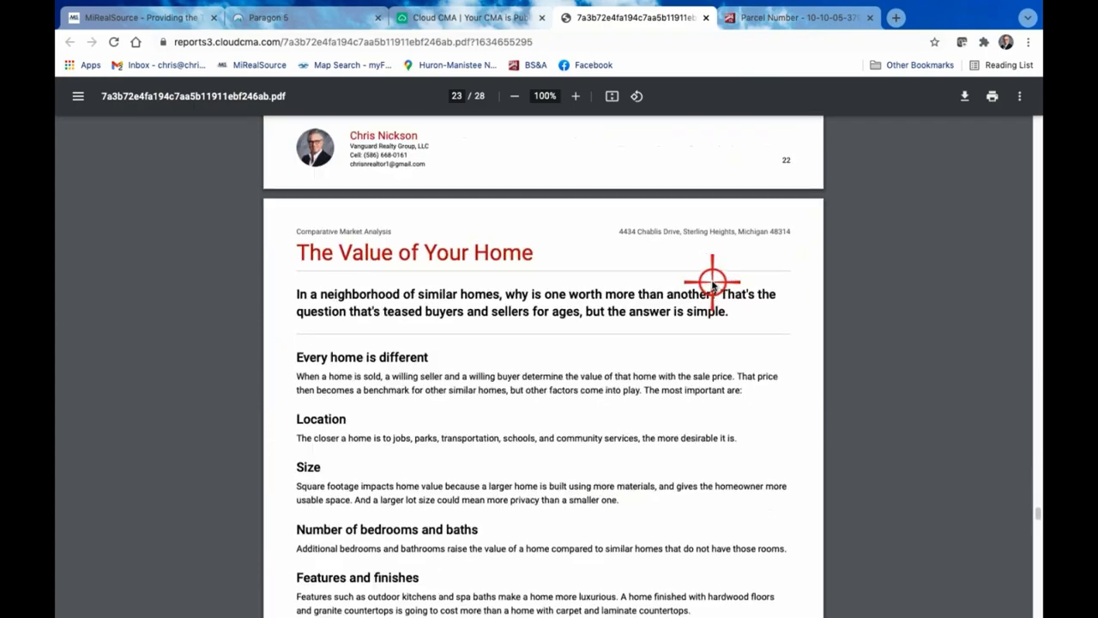
scroll(713, 283, down, 2)
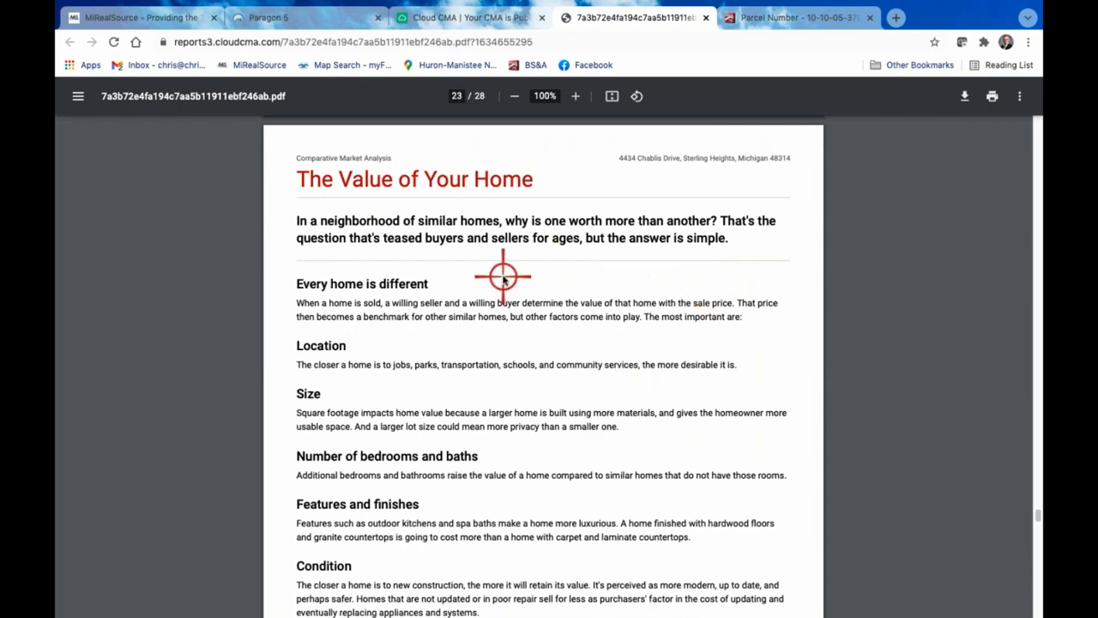
scroll(503, 276, down, 1)
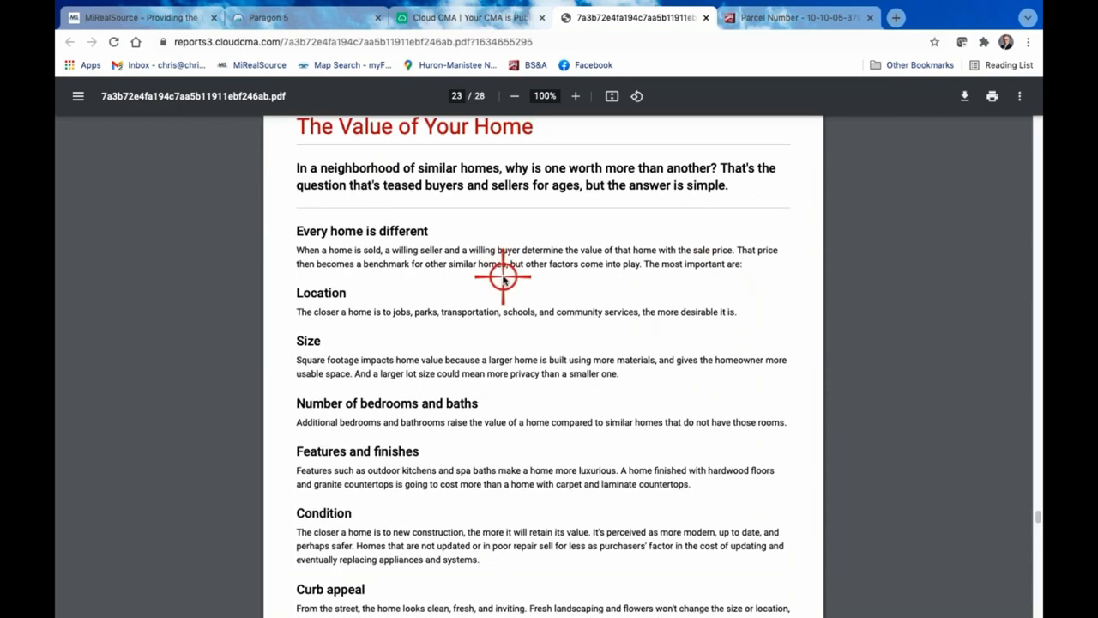
scroll(503, 276, down, 15)
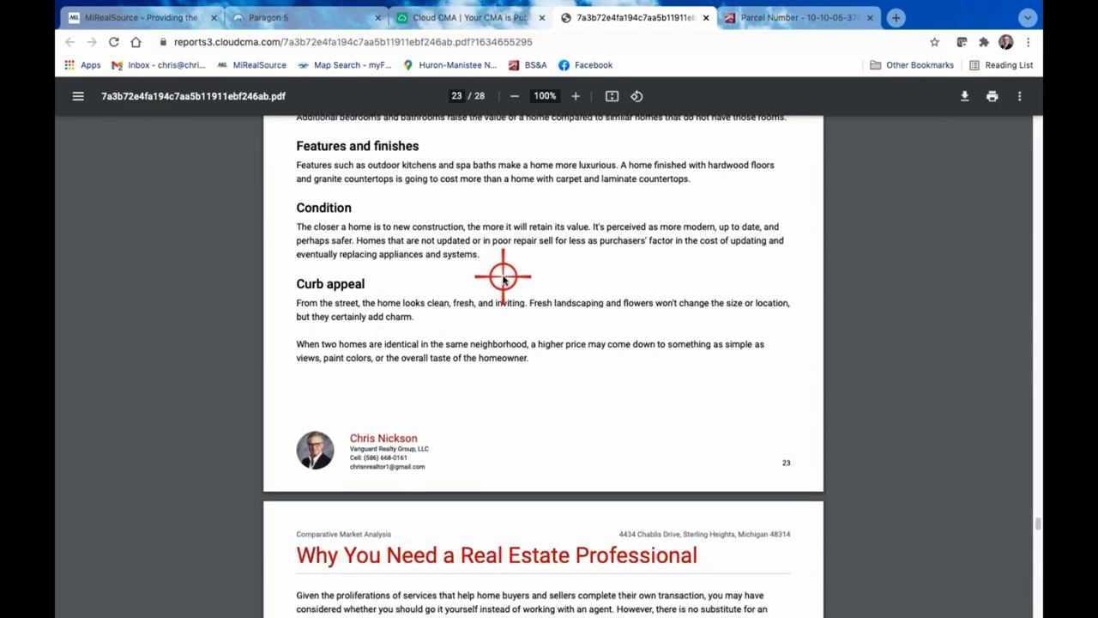
scroll(503, 276, up, 1)
scroll(503, 276, down, 3)
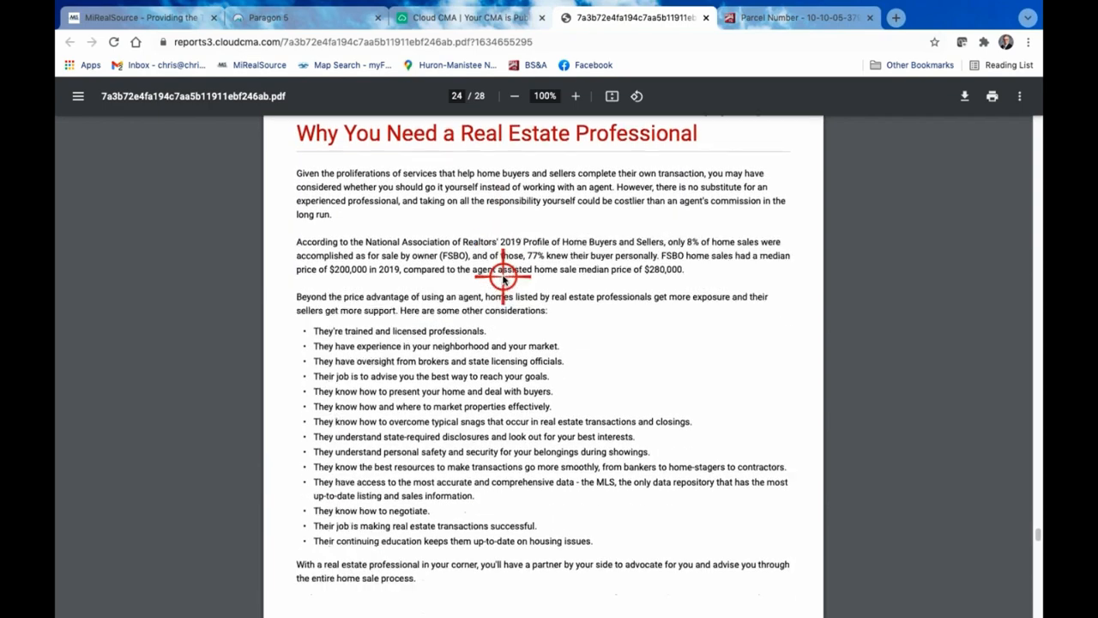
scroll(504, 277, up, 2)
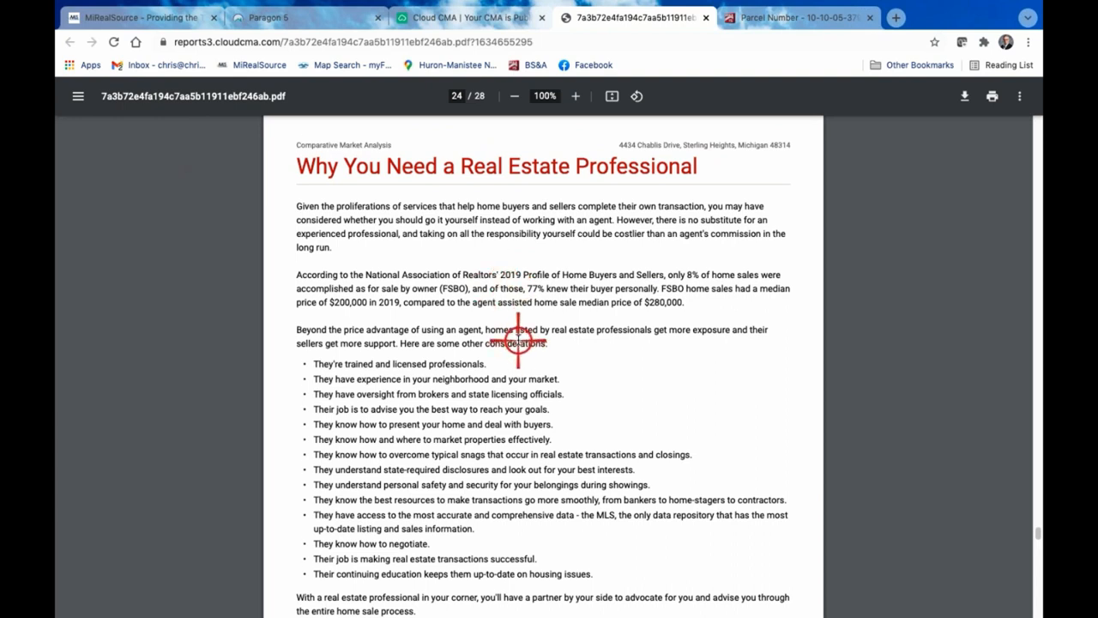
Read the rest of the Why You Need a Real Estate Professional page, the Intelligent Pricing and Timing pages, and the closing agent contact page
scroll(518, 340, down, 1)
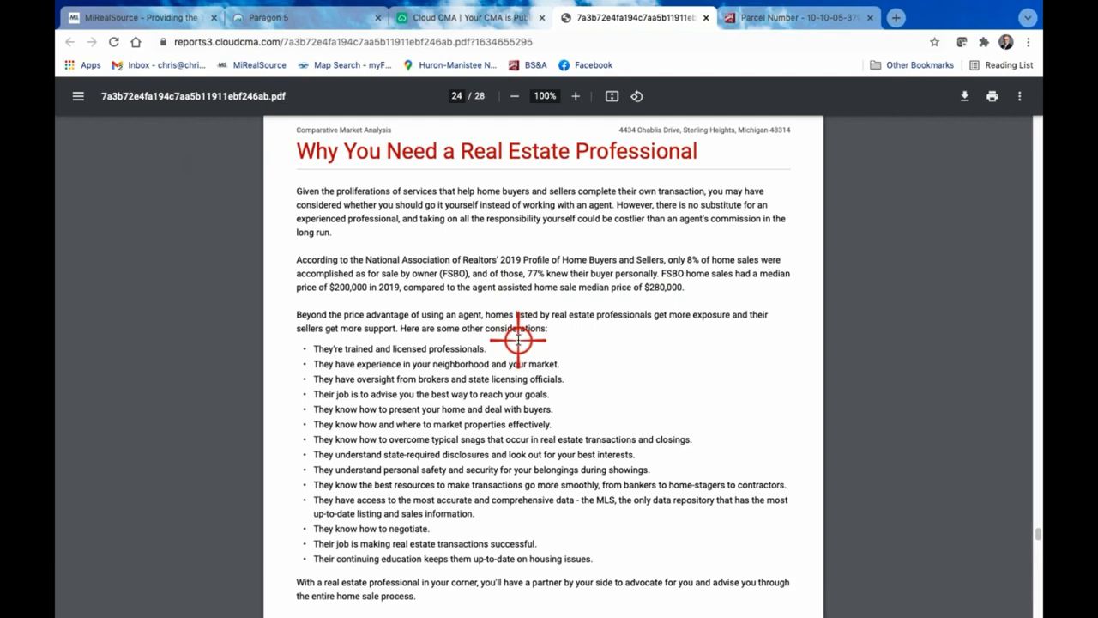
scroll(518, 341, down, 2)
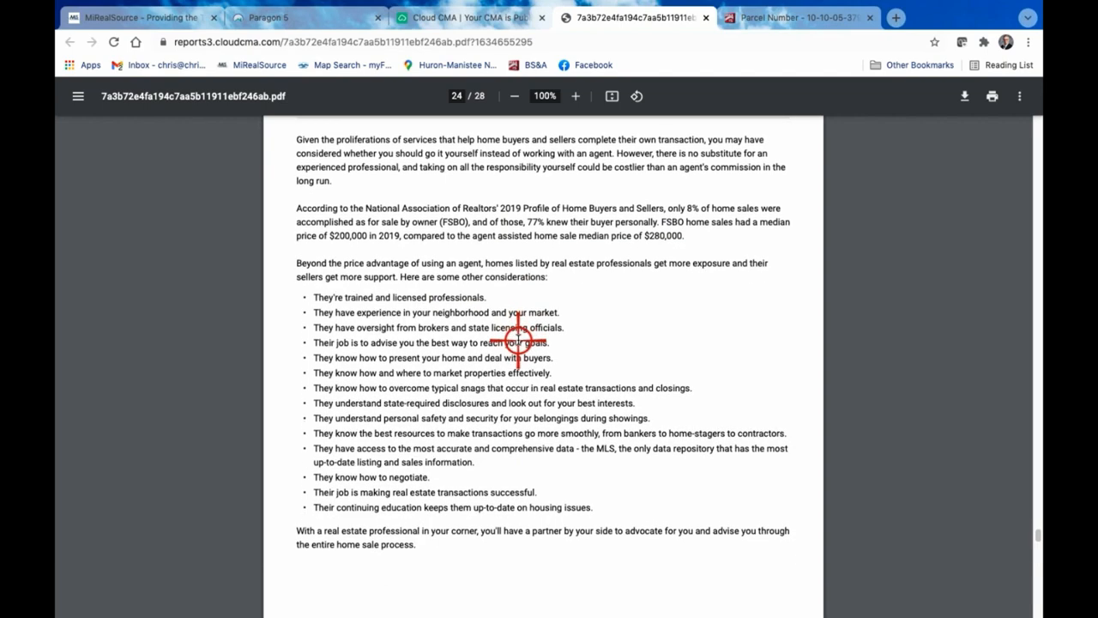
scroll(517, 340, down, 3)
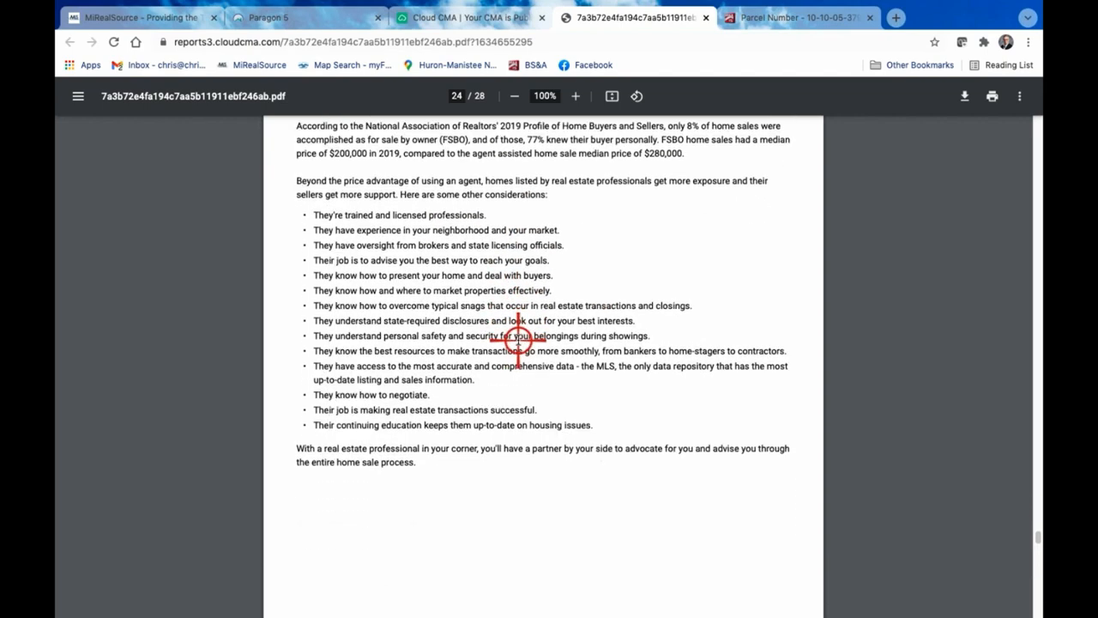
scroll(517, 340, down, 10)
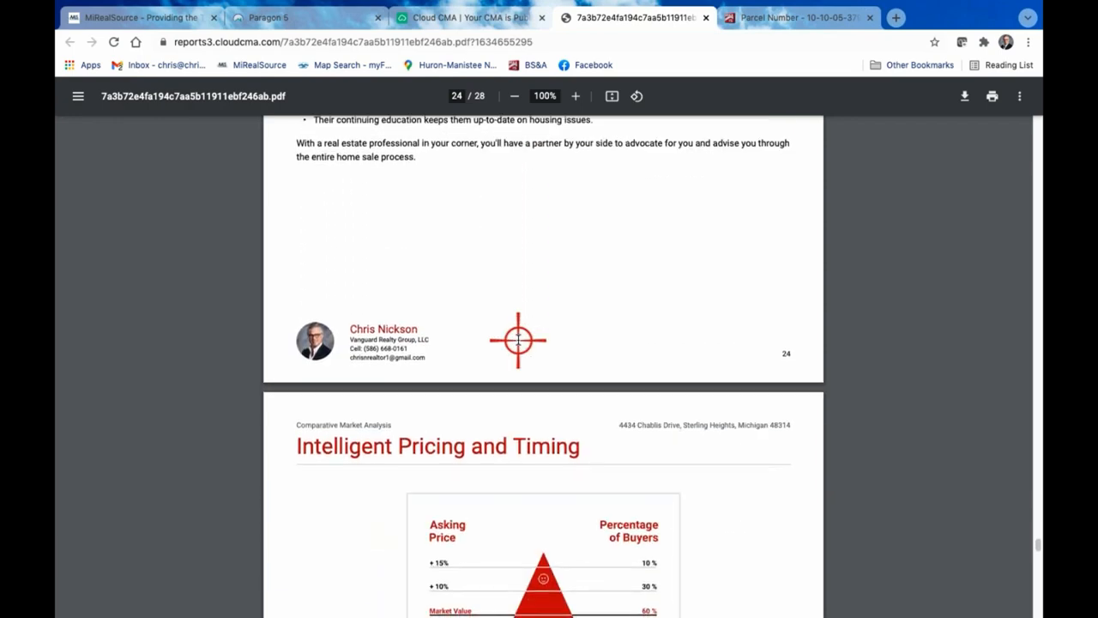
scroll(518, 340, down, 9)
scroll(518, 341, down, 2)
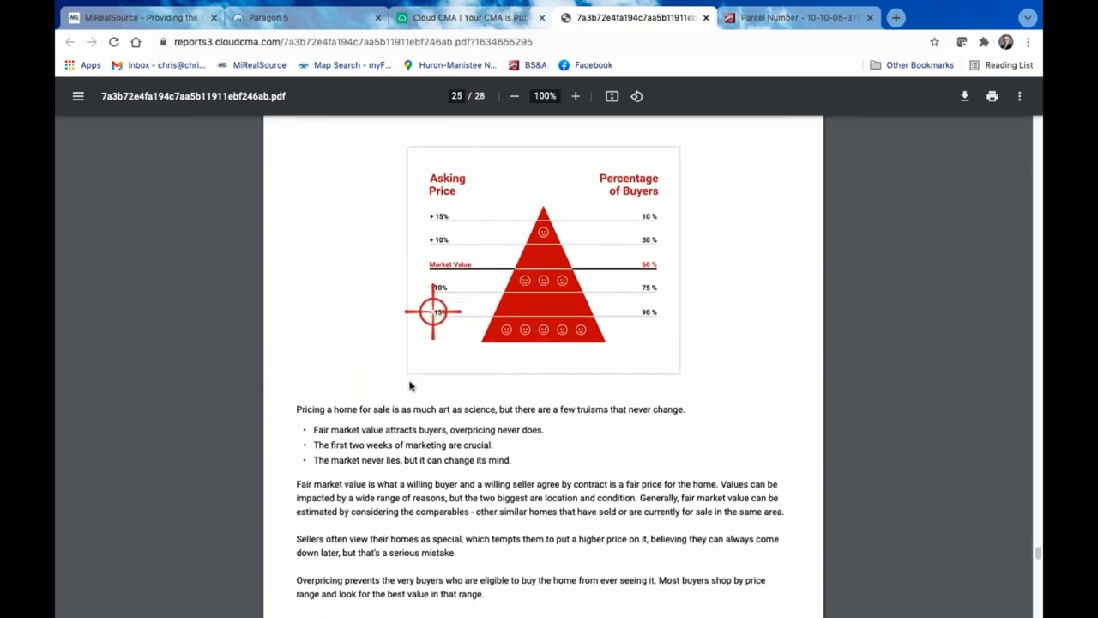
scroll(614, 439, down, 20)
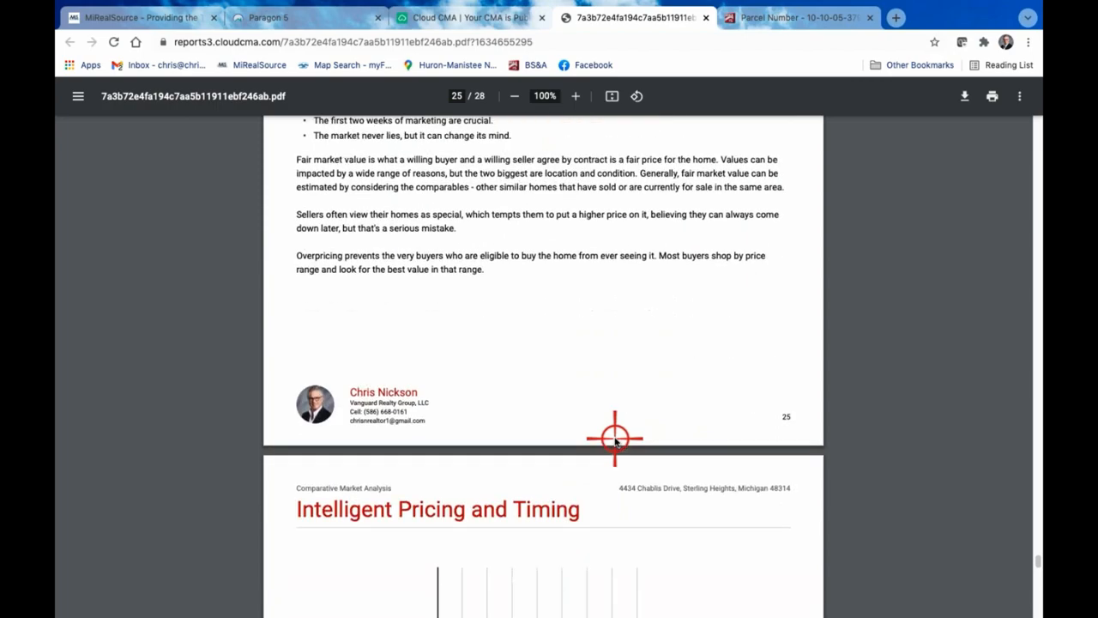
scroll(614, 439, down, 20)
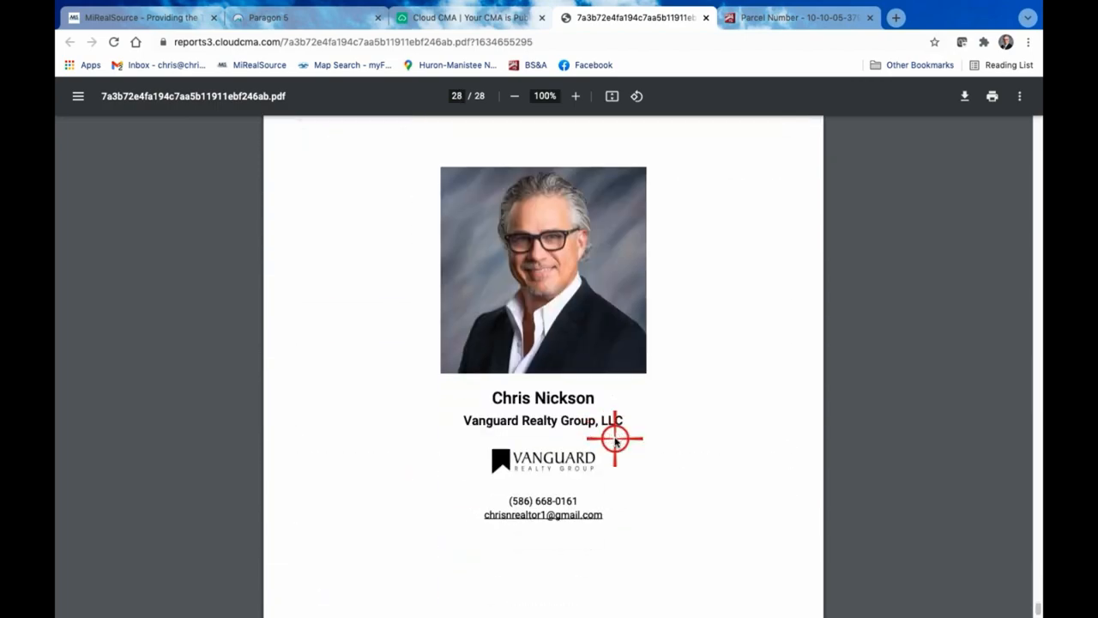
Go back through the report from the closing contact page, past the Zillow home value page, to the sold comparable homes
scroll(615, 439, up, 20)
scroll(614, 439, up, 20)
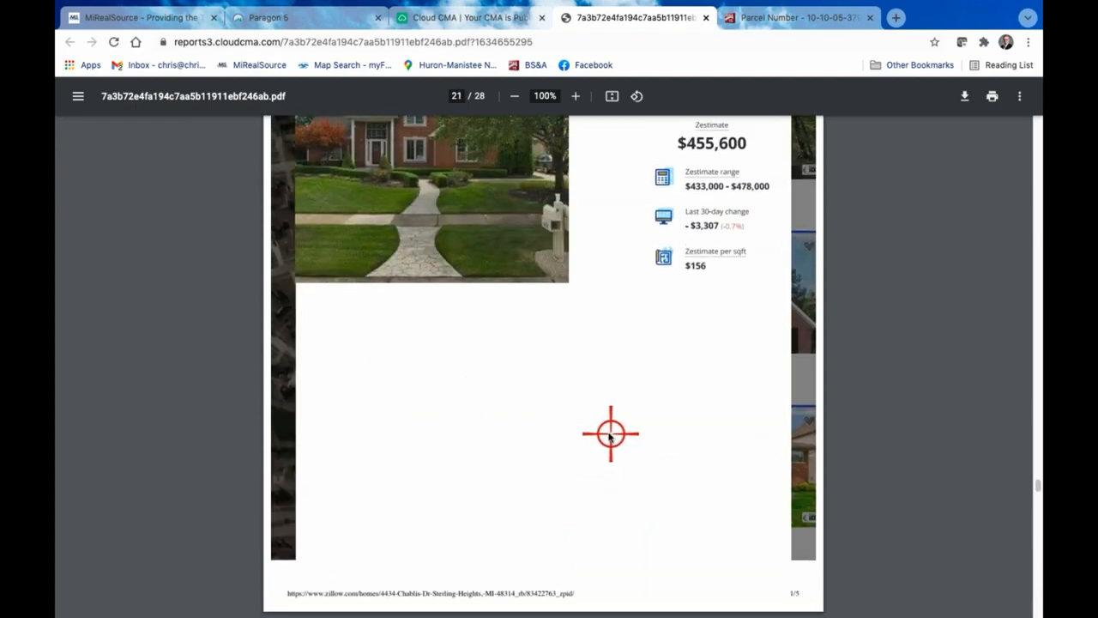
scroll(584, 434, up, 20)
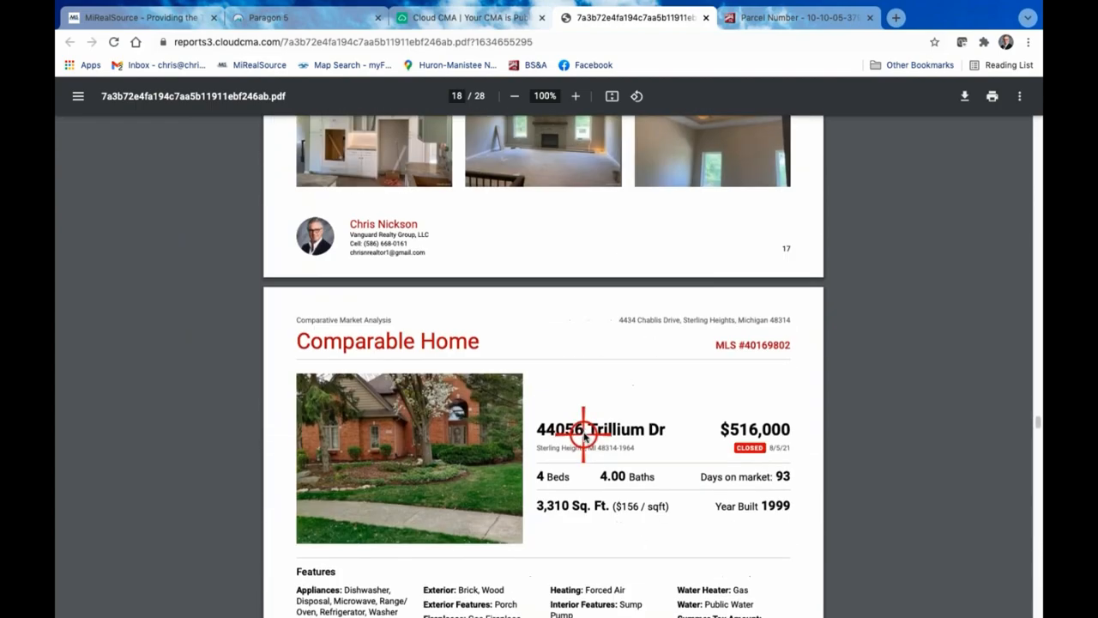
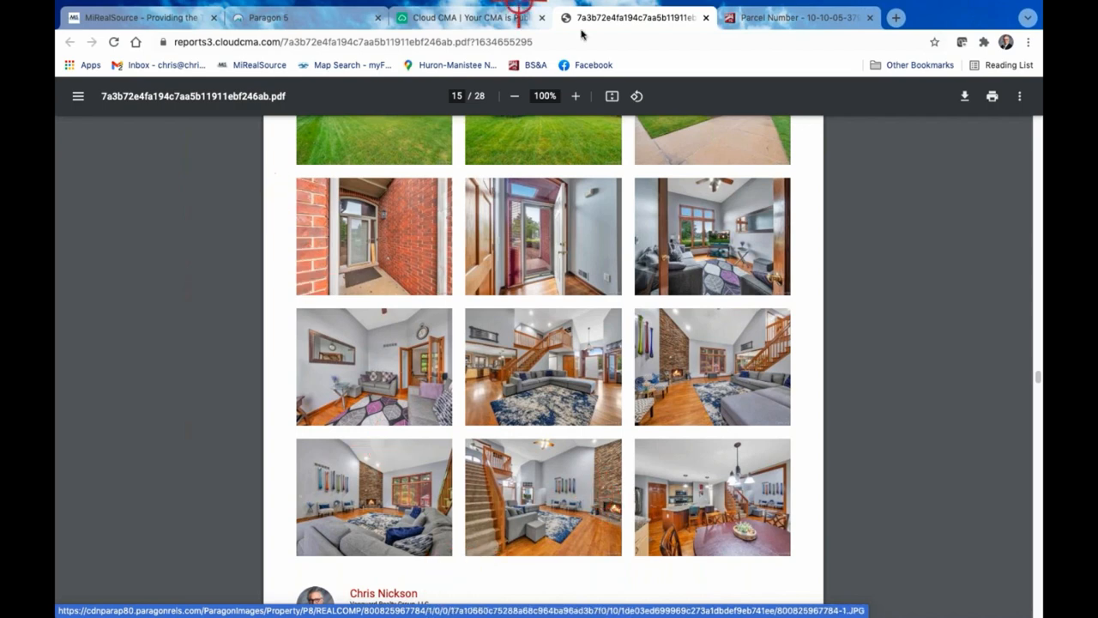
Return to the Cloud CMA site and reopen the most recent CMA report from Recent Reports at its Customize stage
click(458, 17)
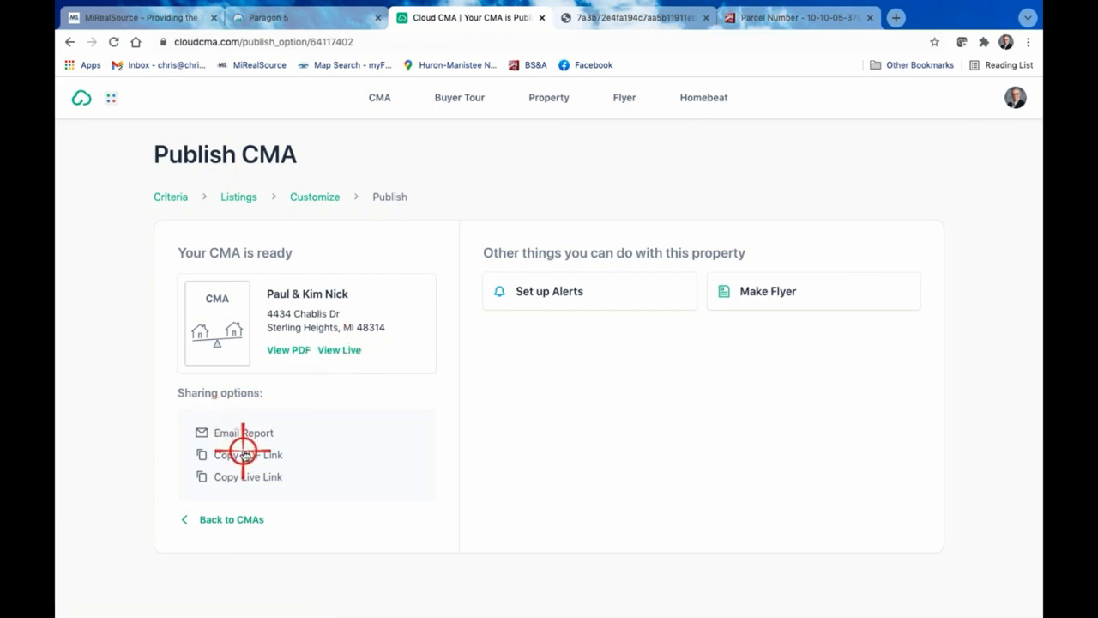
click(265, 486)
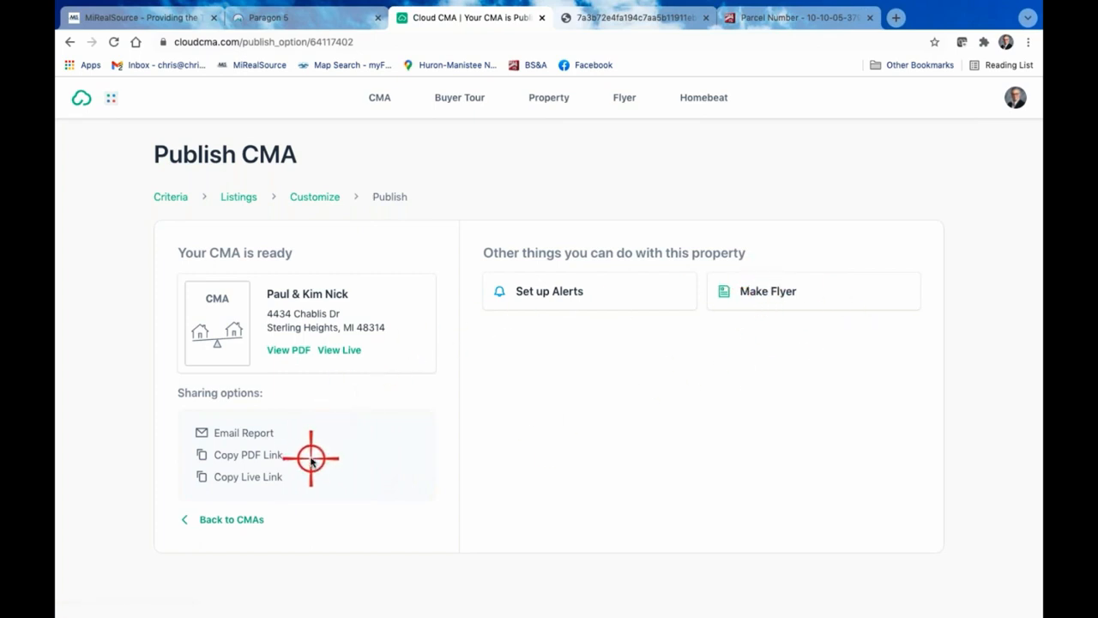
click(81, 99)
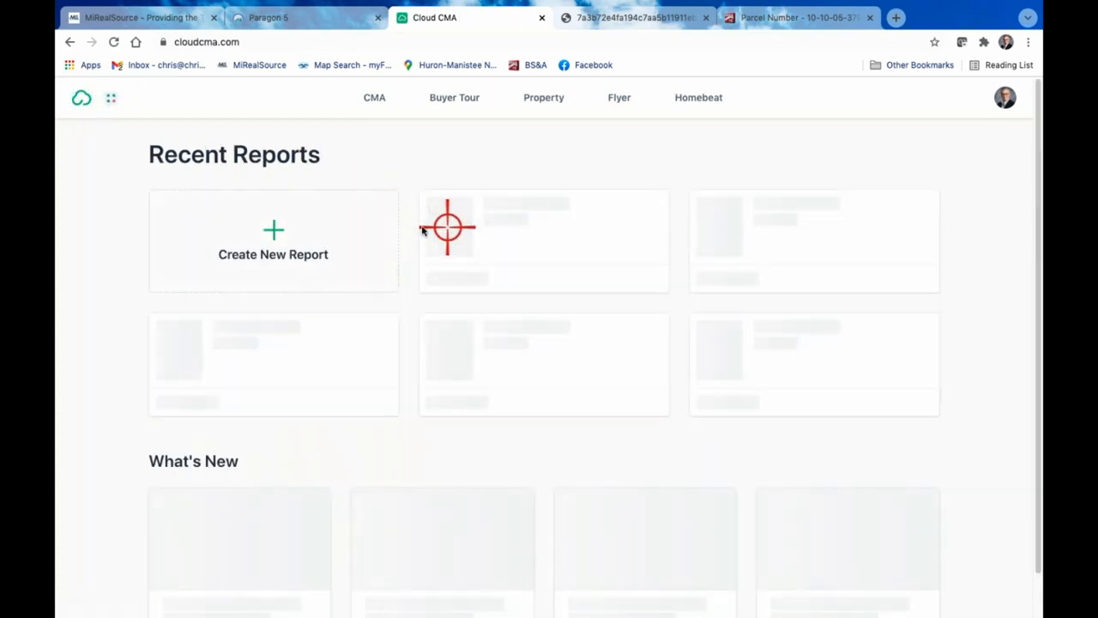
scroll(247, 218, down, 1)
scroll(247, 218, up, 1)
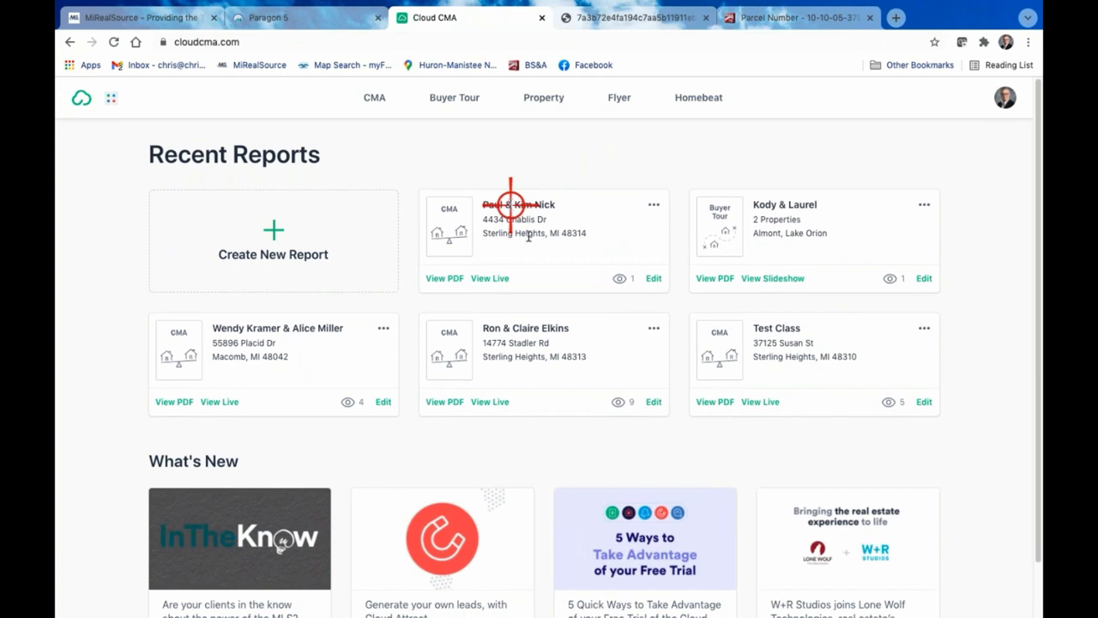
click(654, 278)
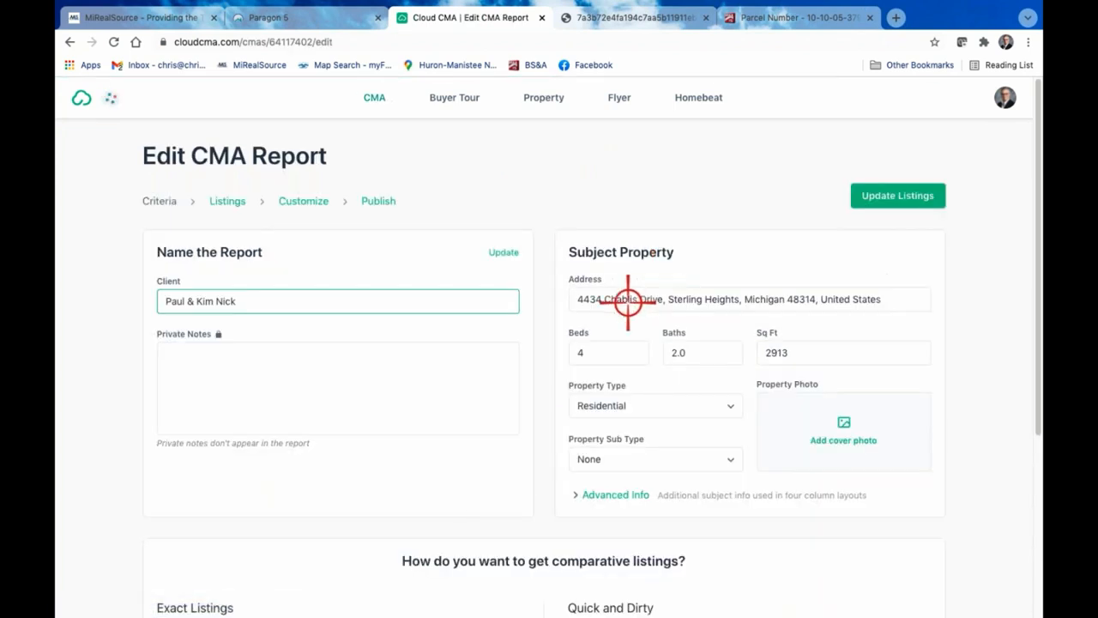
click(315, 202)
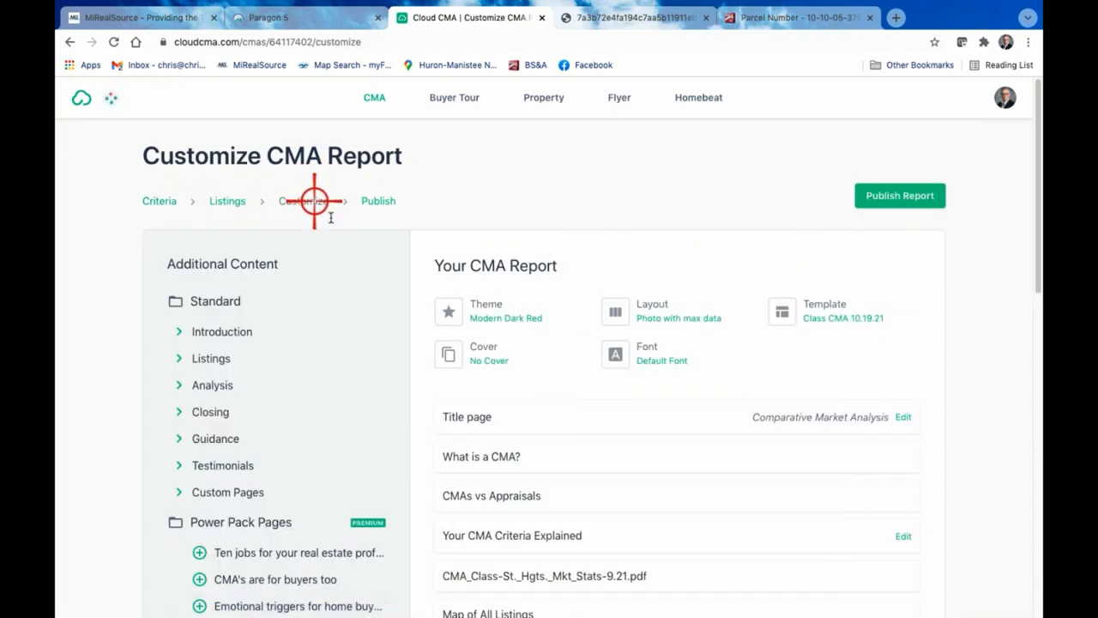
Remove the Photos page from the Listings section of the report
scroll(649, 386, down, 3)
scroll(650, 385, down, 3)
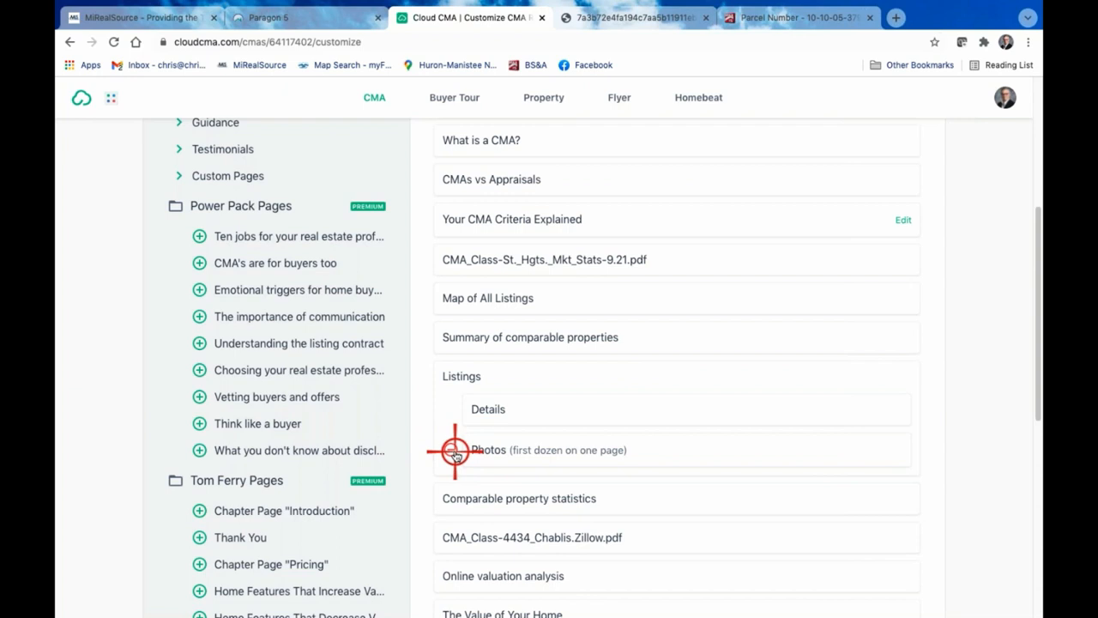
click(455, 451)
Change the report layout to Two column comparison
scroll(653, 390, up, 4)
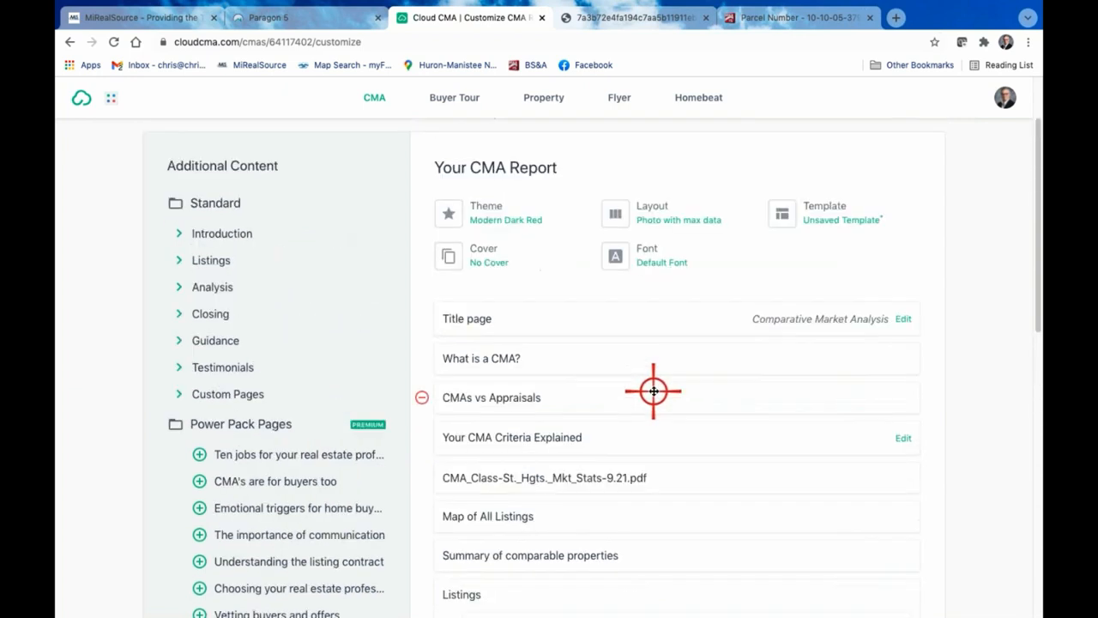
click(662, 216)
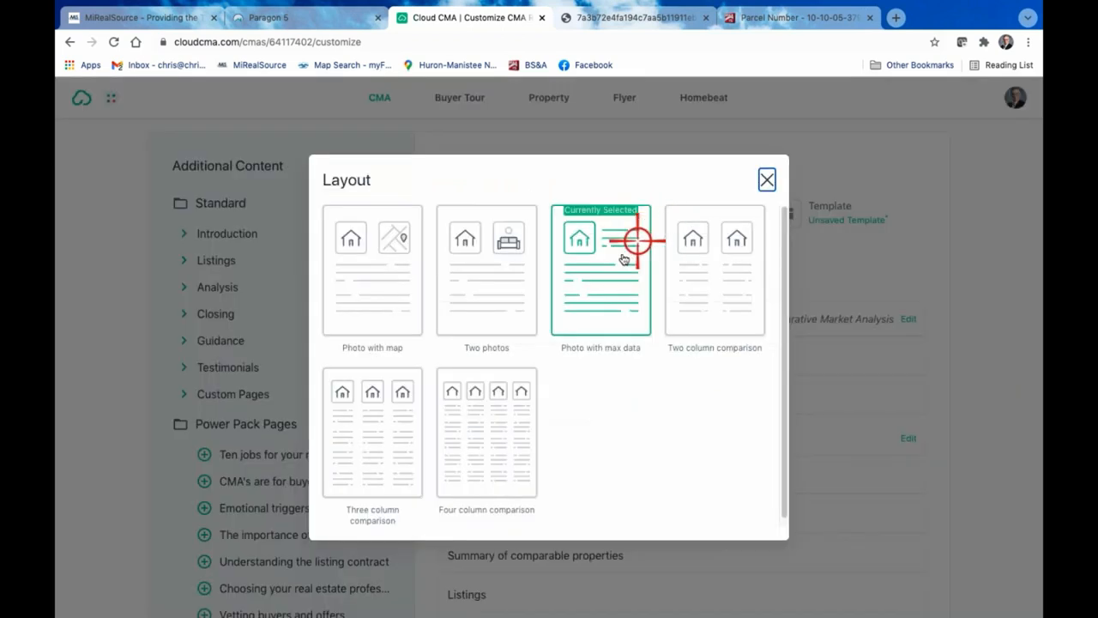
click(728, 279)
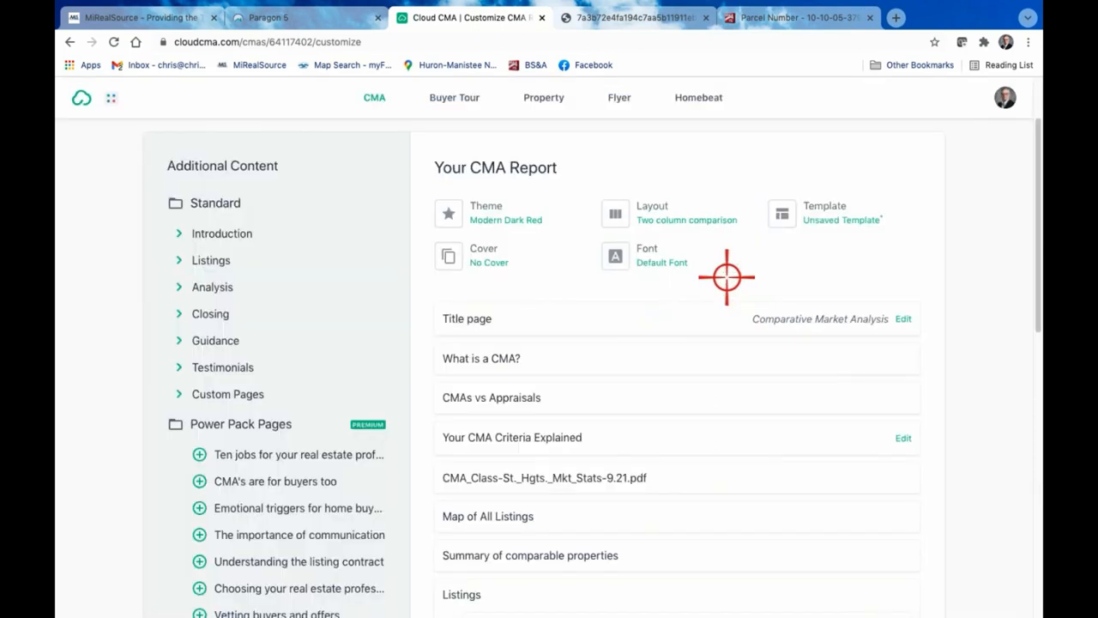
Reapply the Modern Dark Red theme to the report
click(499, 212)
click(546, 474)
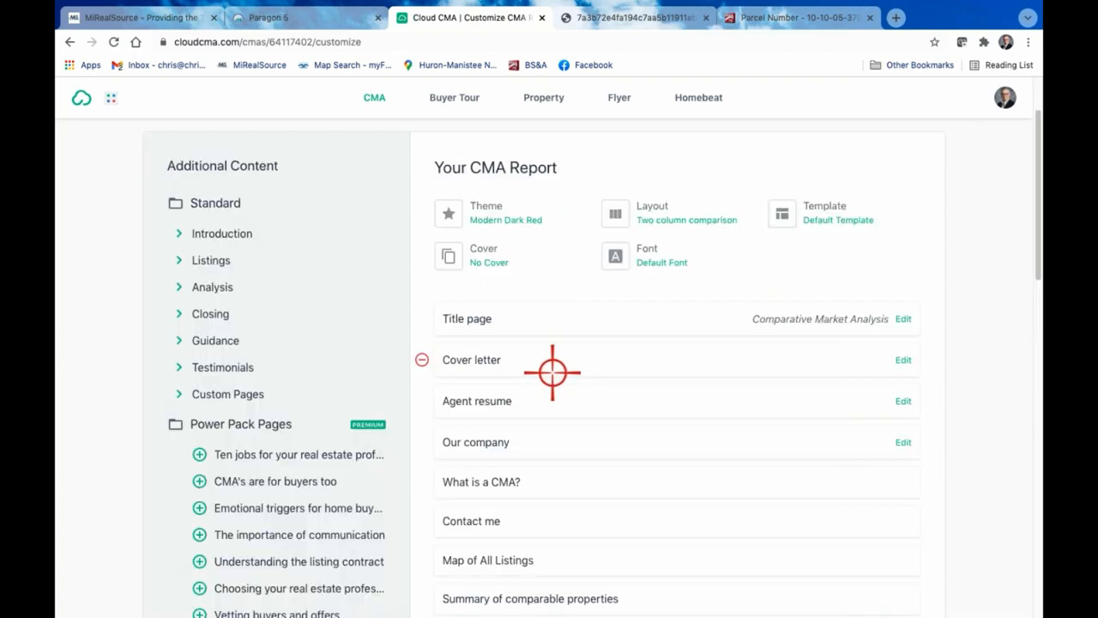
click(517, 214)
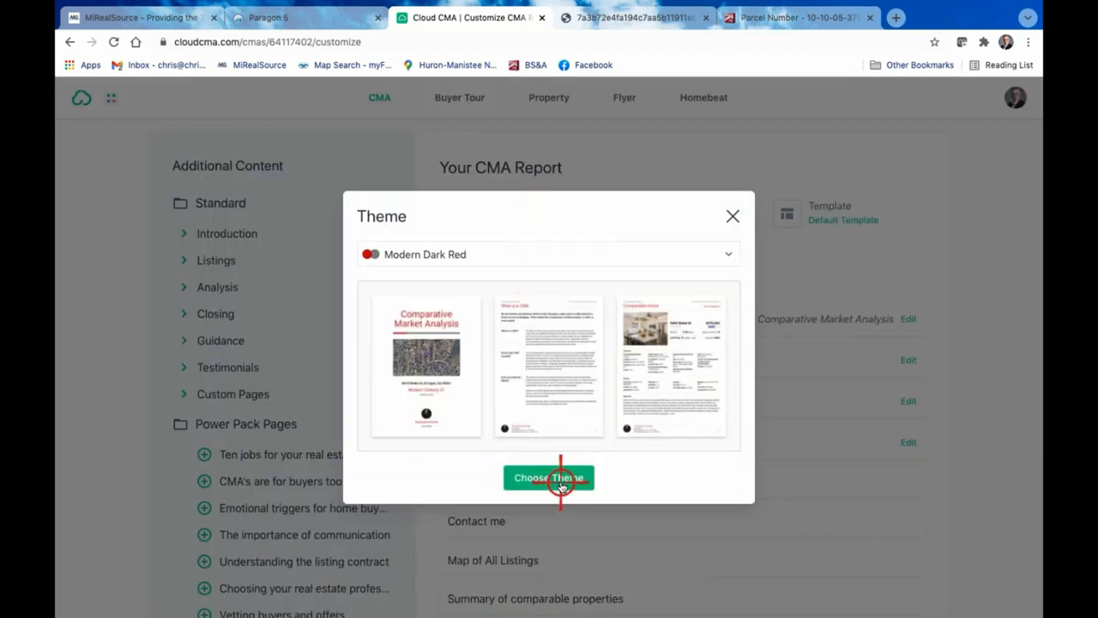
click(559, 480)
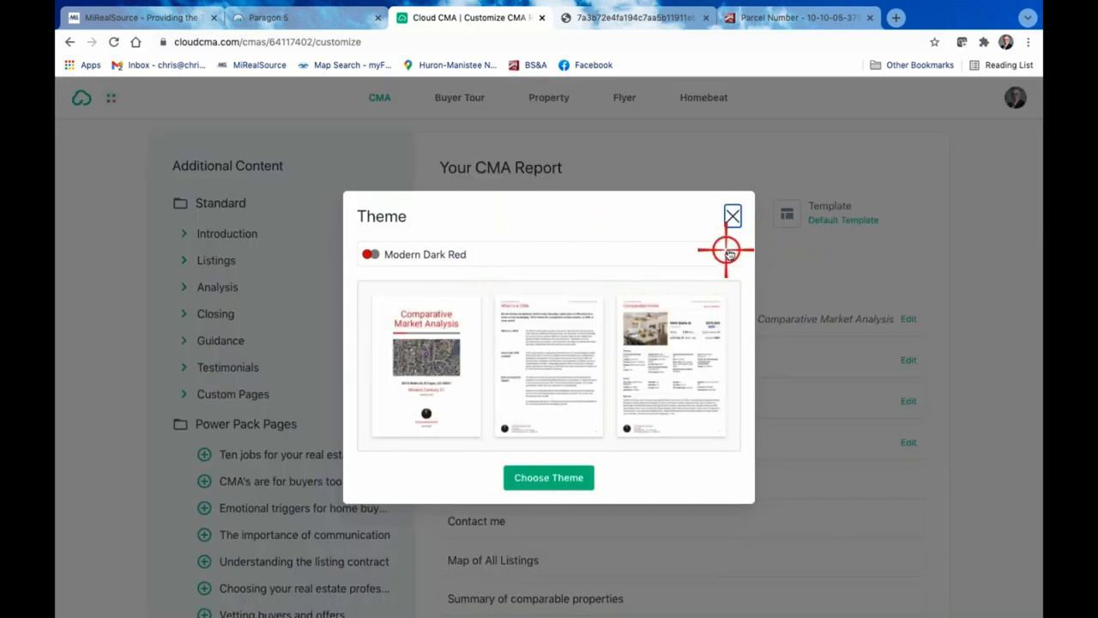
Set the report theme to Modern Green
click(724, 251)
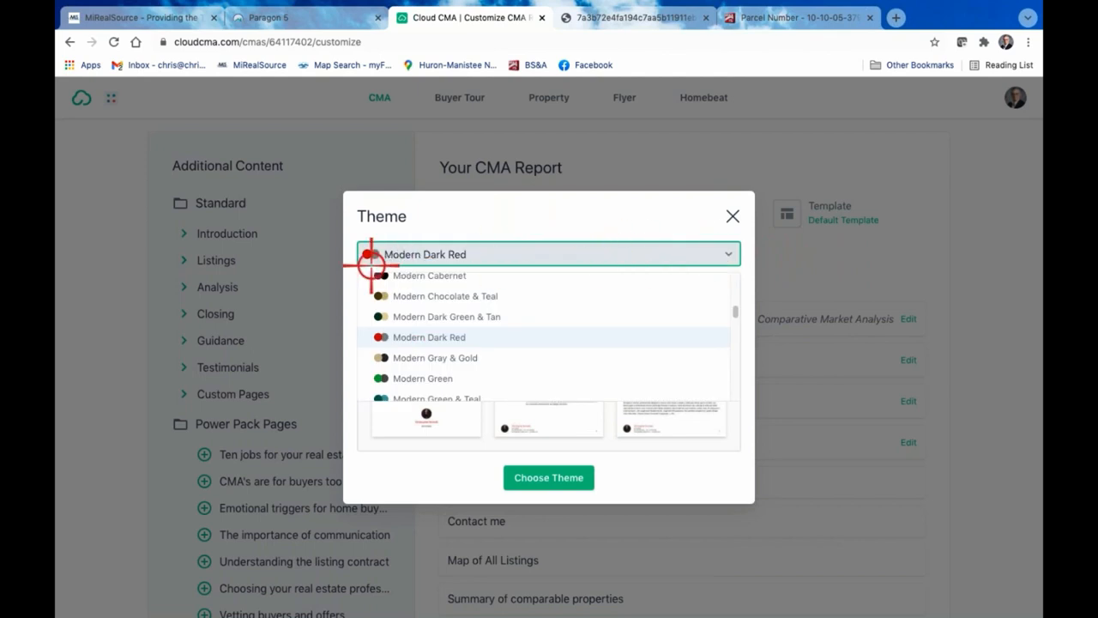
scroll(434, 343, down, 2)
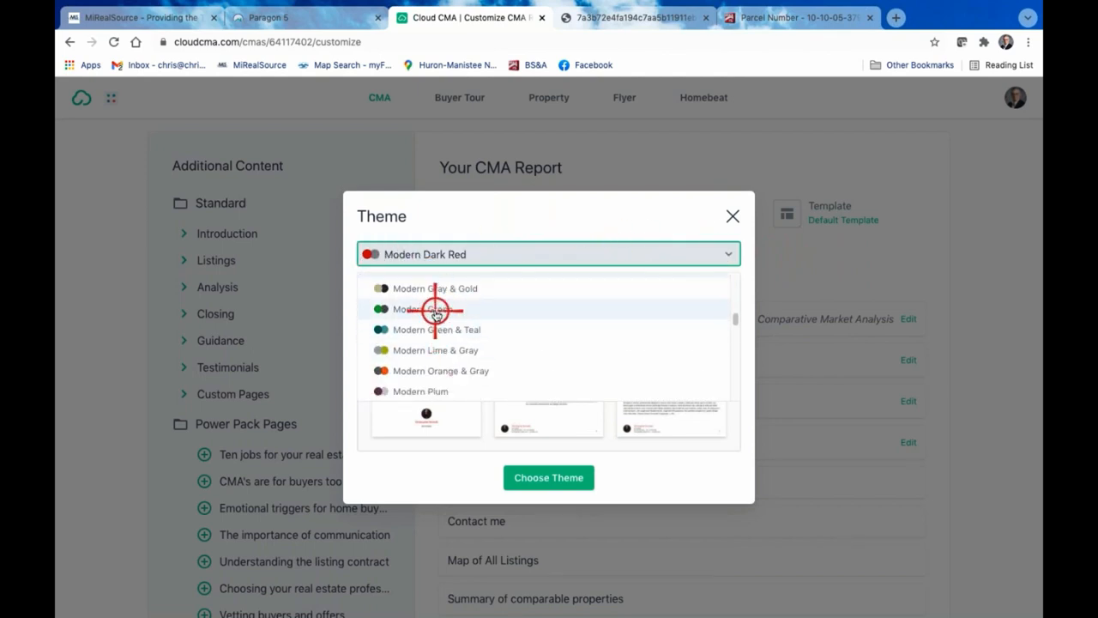
click(435, 310)
click(568, 474)
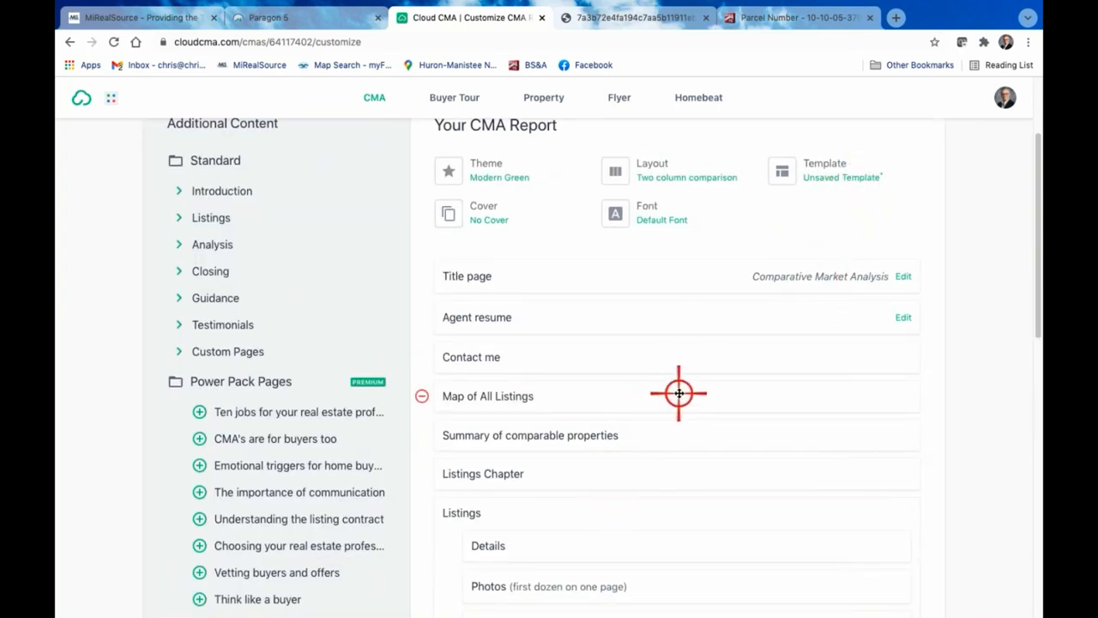
Try to save the current page set as a template named Class CMA
click(858, 177)
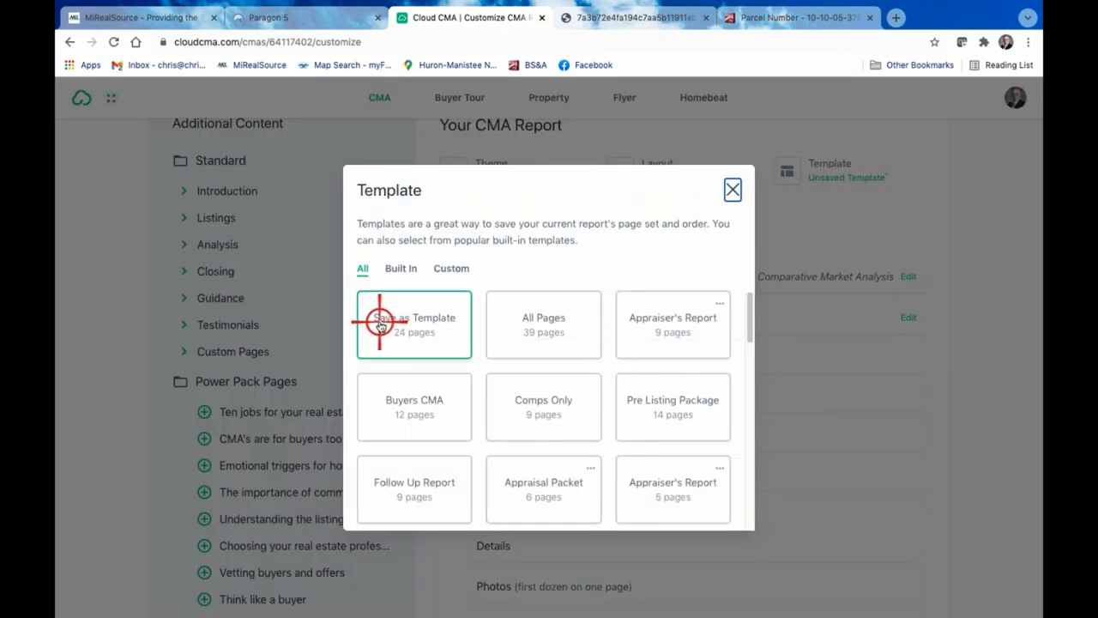
click(418, 324)
text(Class CMA)
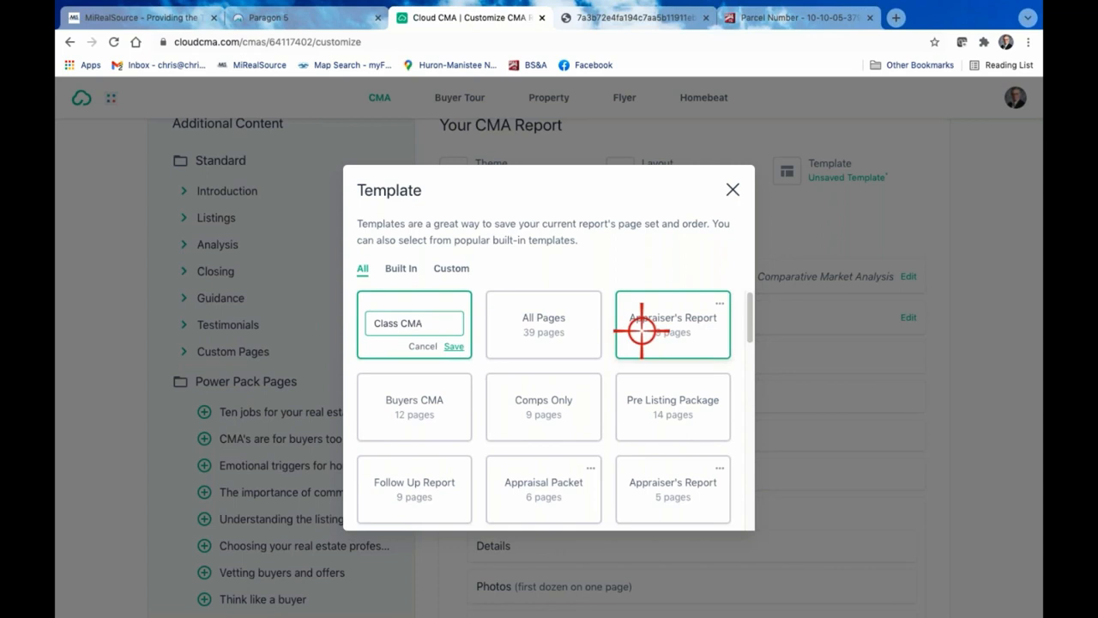
click(453, 345)
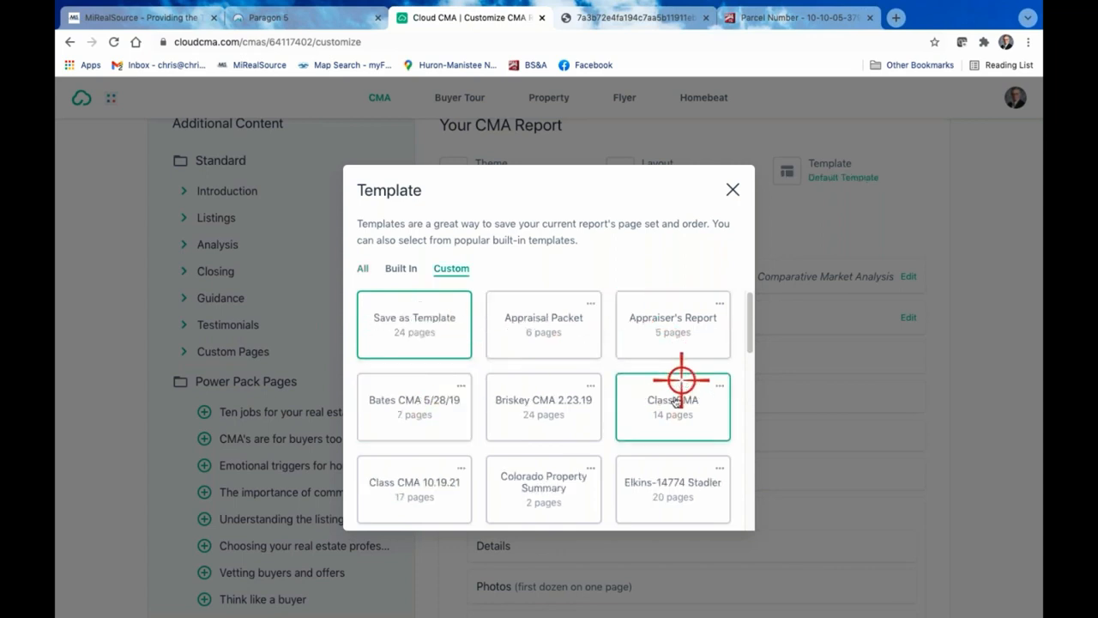
Apply the custom template Class CMA 10.19.21 to the report and check its page order
scroll(682, 403, down, 1)
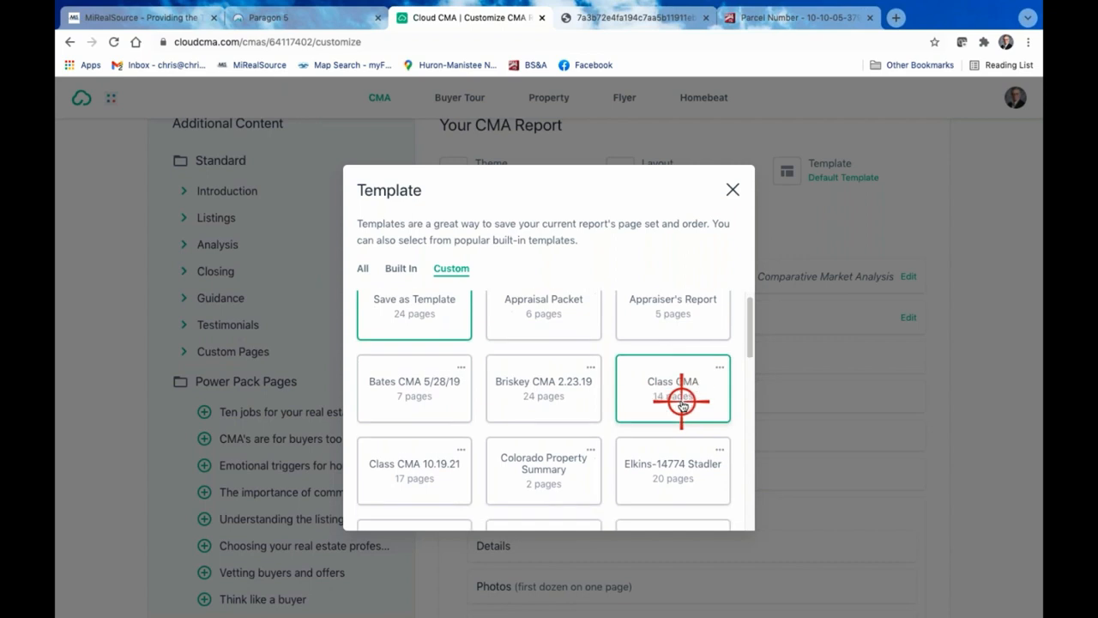
click(418, 469)
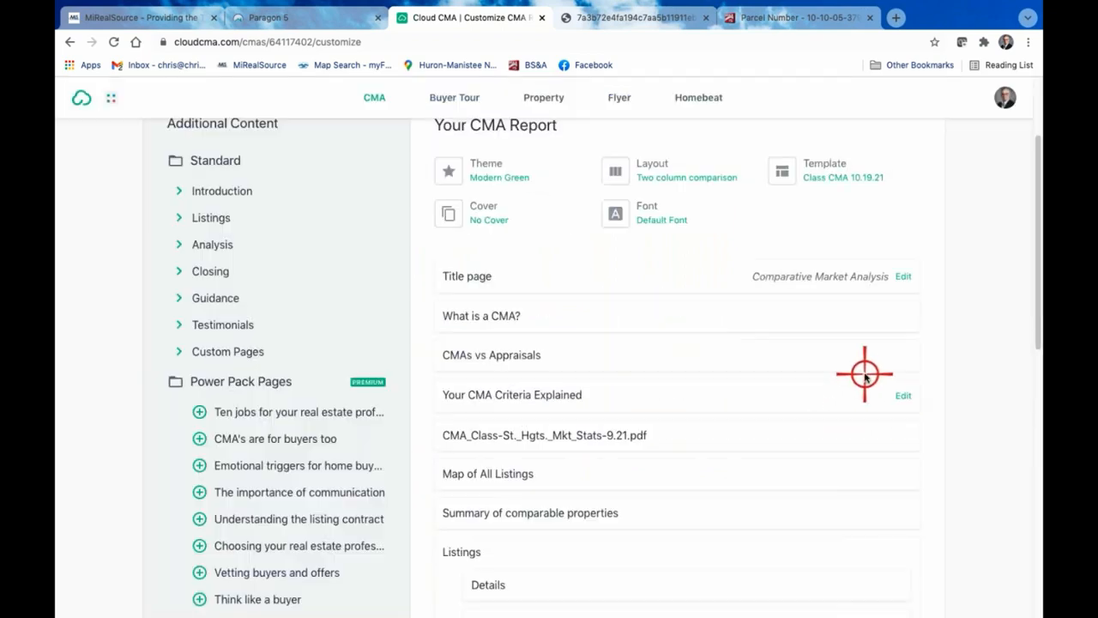
scroll(781, 409, down, 1)
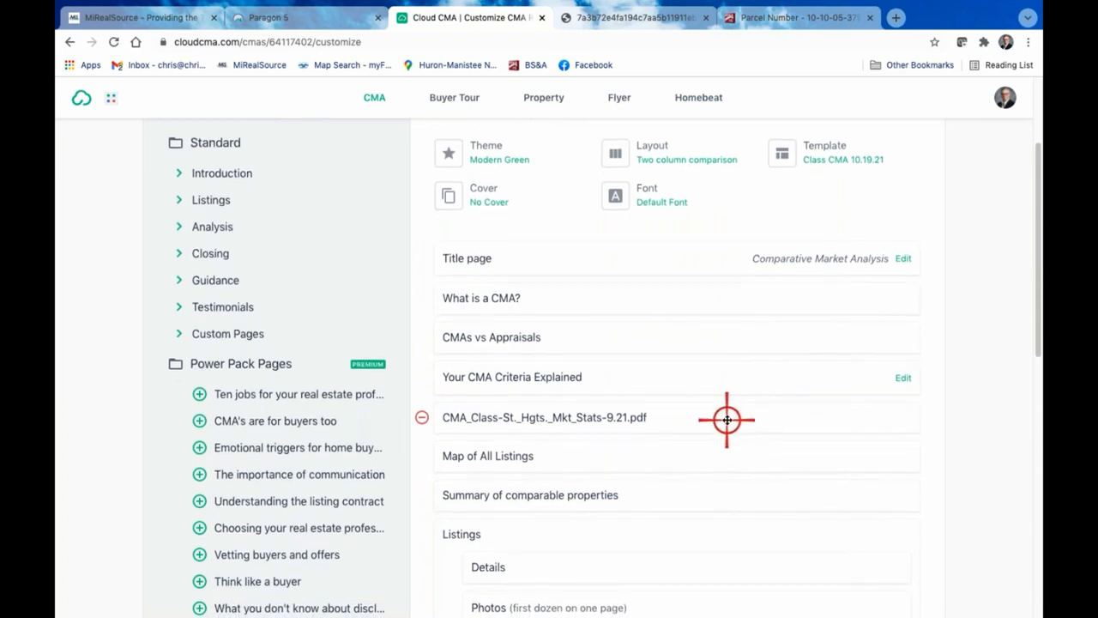
scroll(674, 429, up, 2)
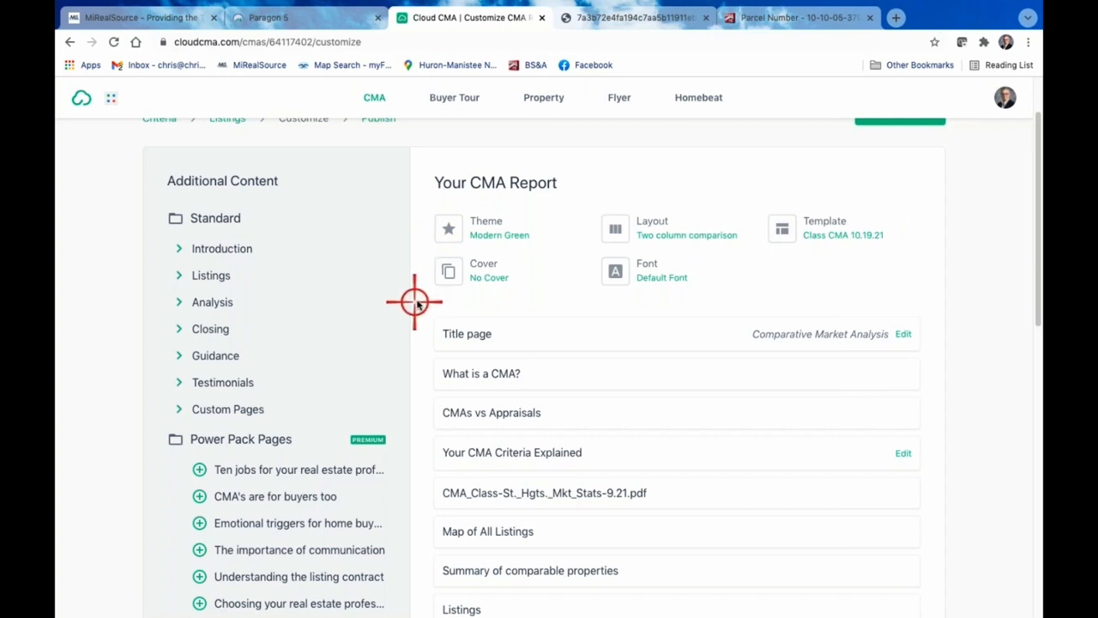
Remove the Photos page from the Listings section of the applied Class CMA 10.19.21 page set
scroll(660, 318, down, 1)
scroll(662, 318, down, 4)
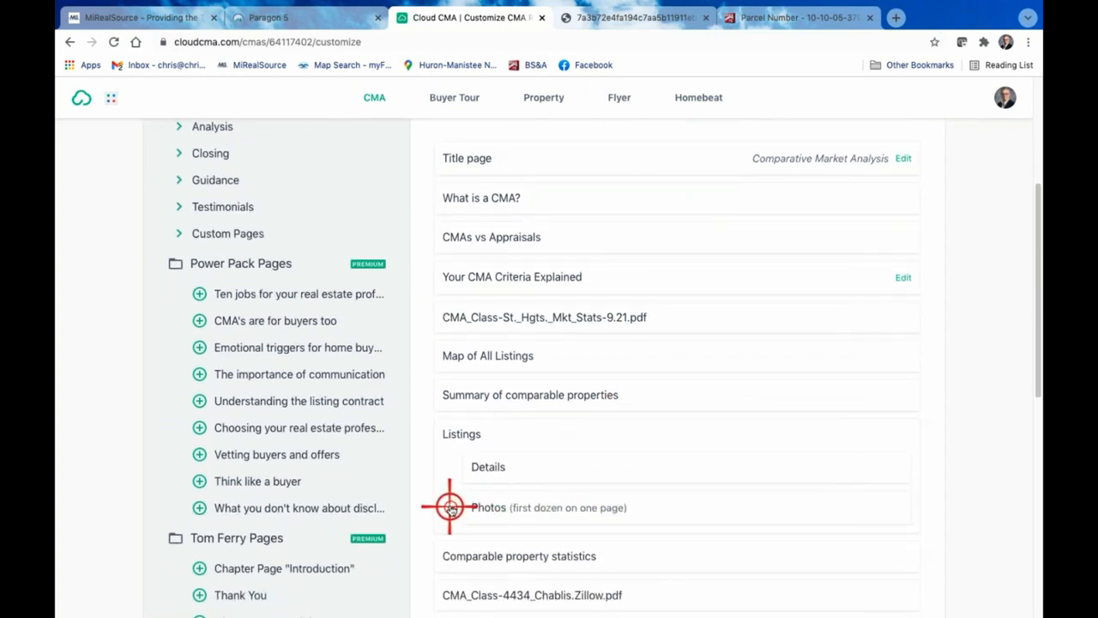
click(449, 507)
scroll(775, 474, down, 4)
Save the modified page set as a new template named Class CMA 10.17.21
scroll(775, 473, up, 6)
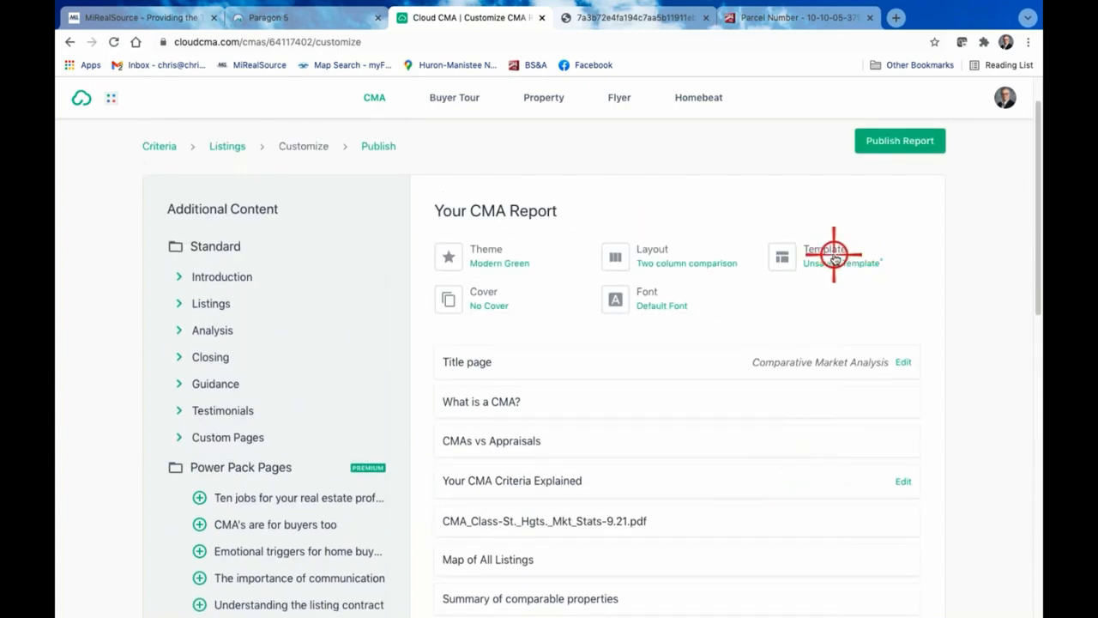
click(828, 258)
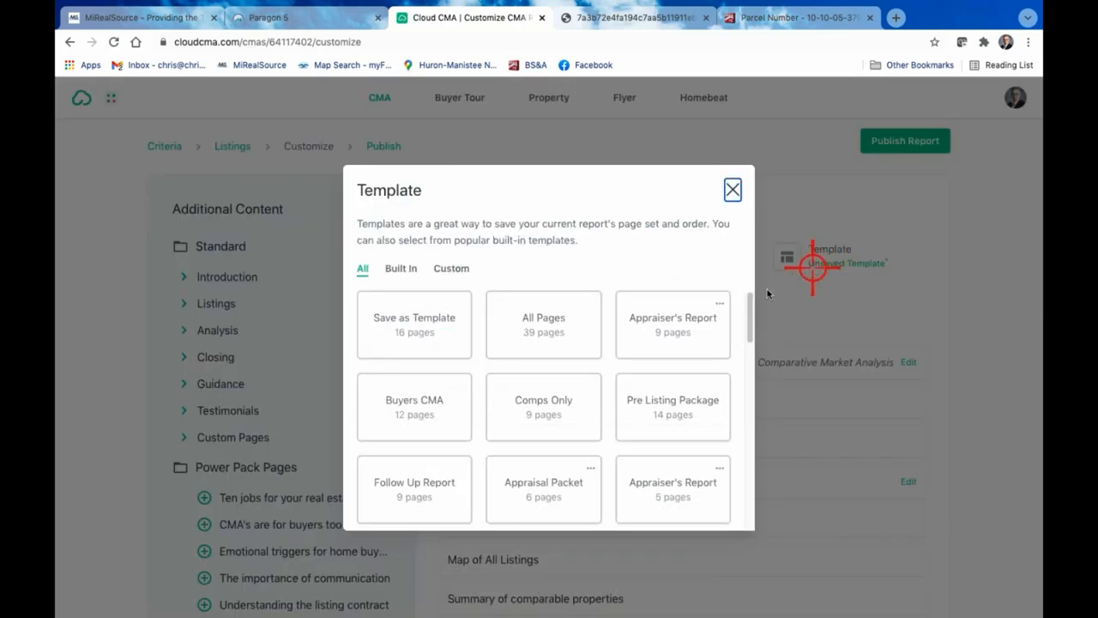
click(386, 324)
text(Cl)
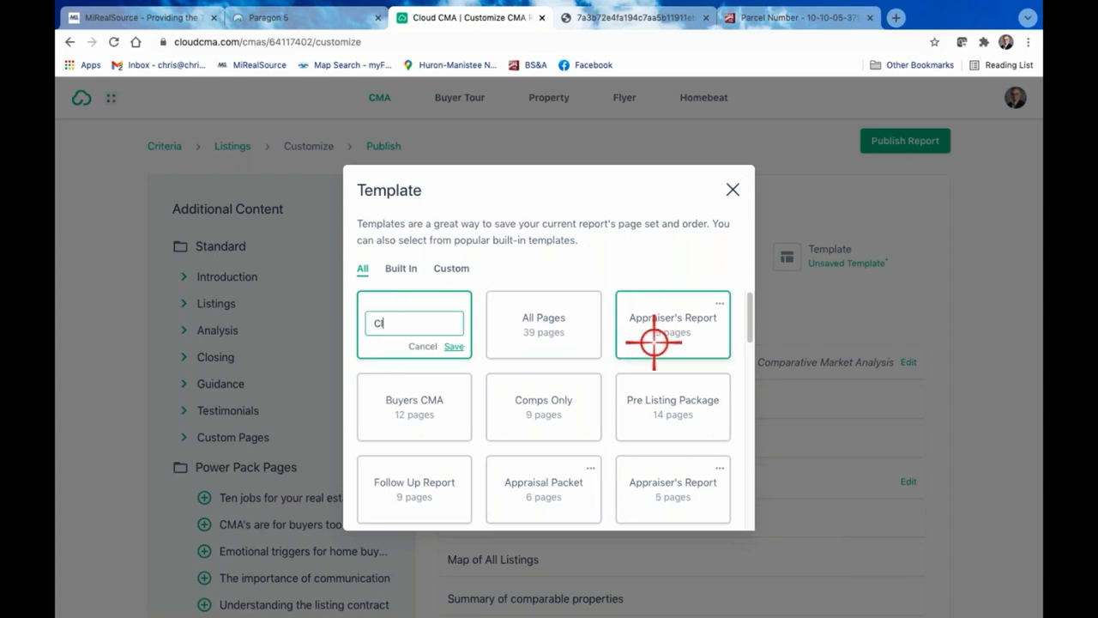
text(ass CMA 1)
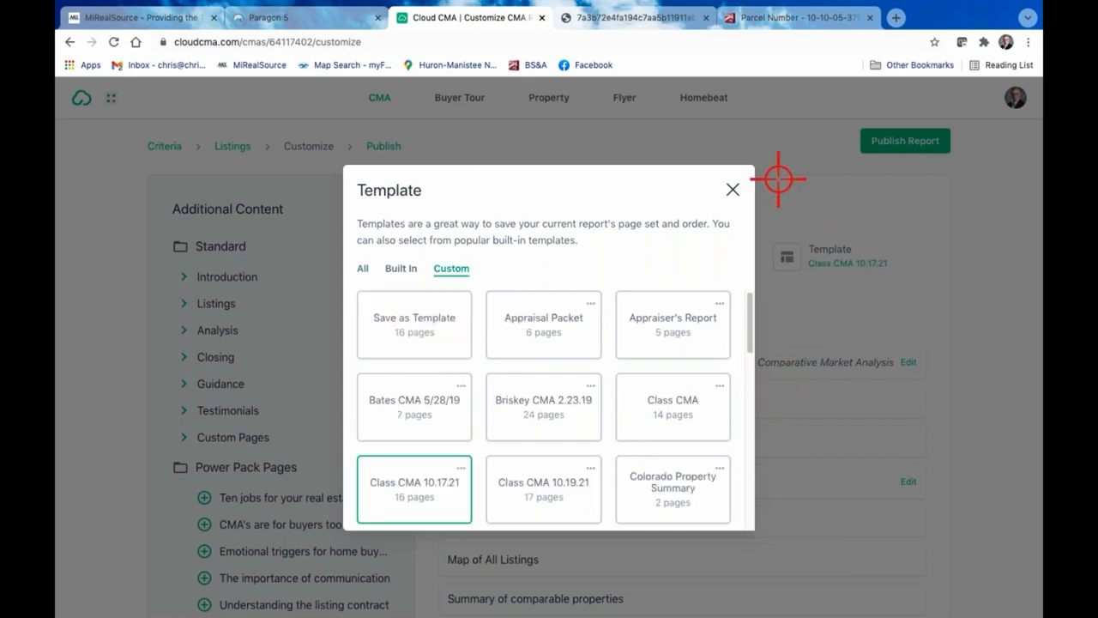
click(735, 192)
Publish the updated CMA report and open its PDF version
scroll(800, 523, down, 1)
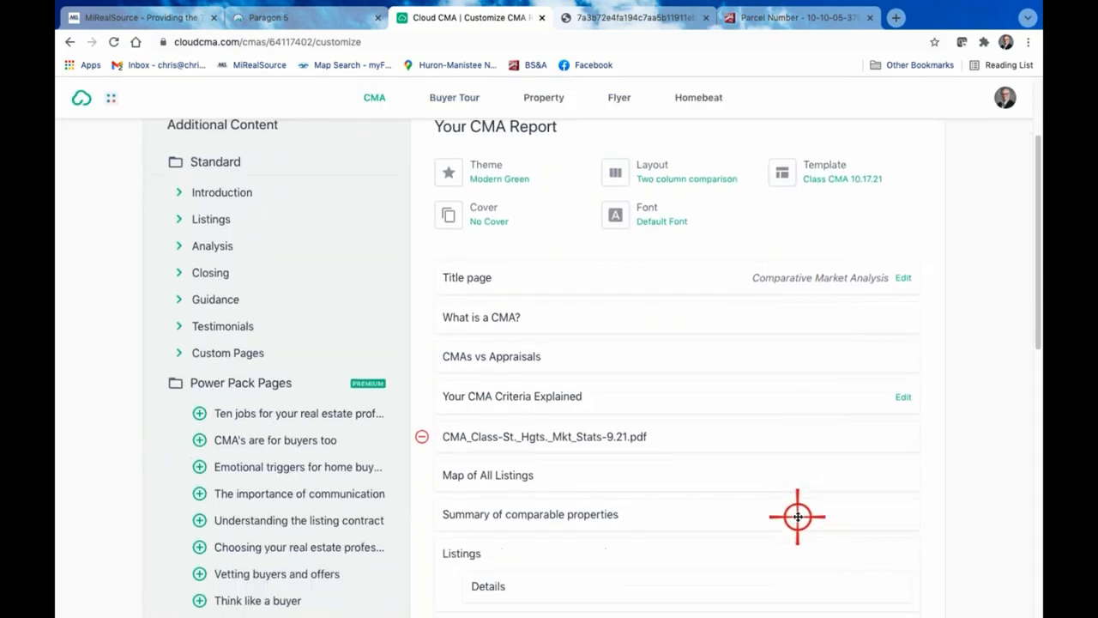
scroll(794, 510, up, 2)
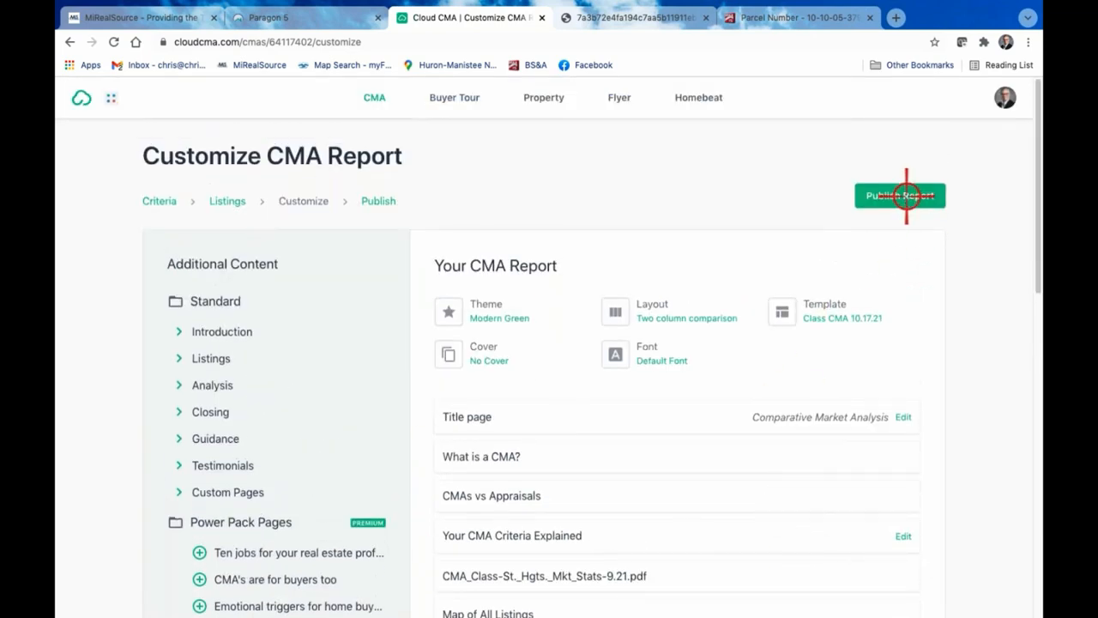
click(906, 196)
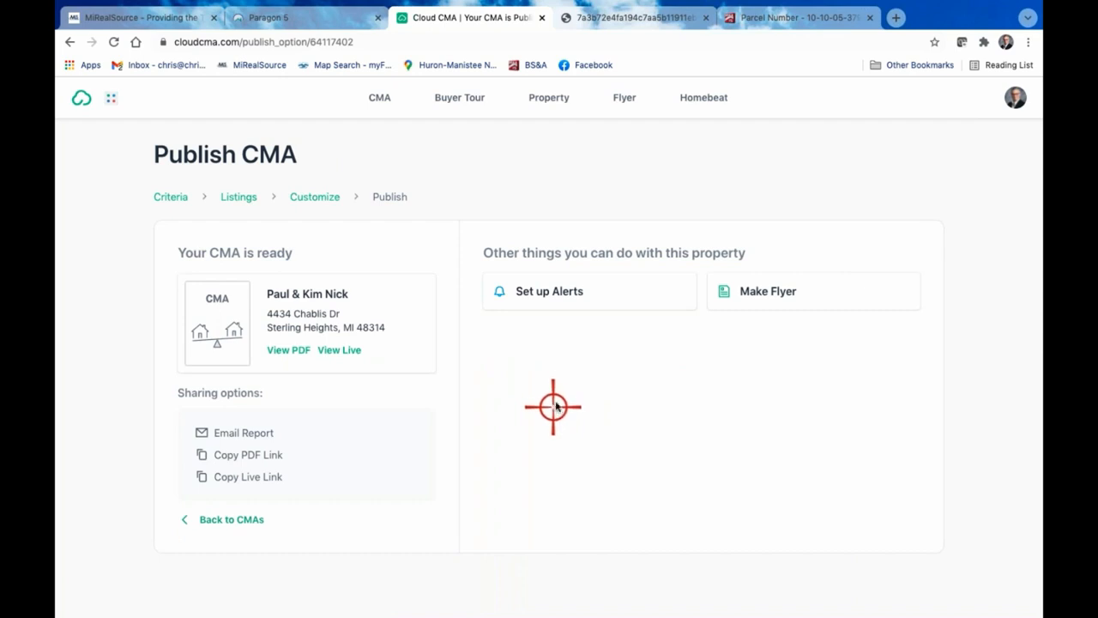
click(294, 350)
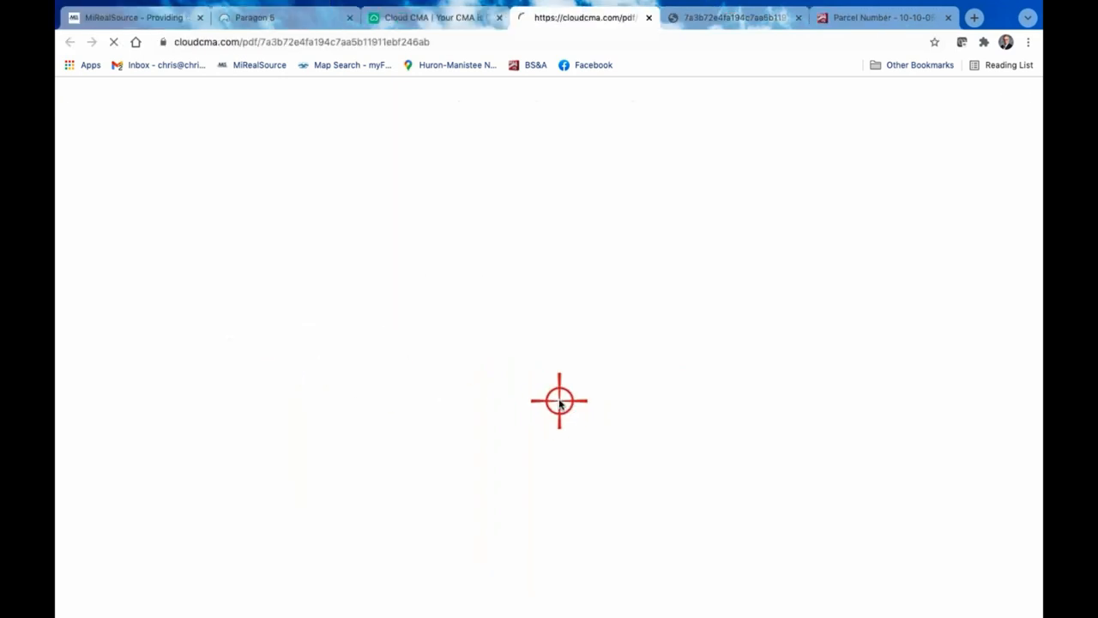
Review the republished report's PDF, including the market statistics and the two-column Properties Pending Sale and Properties Recently Sold pages
scroll(567, 399, down, 1)
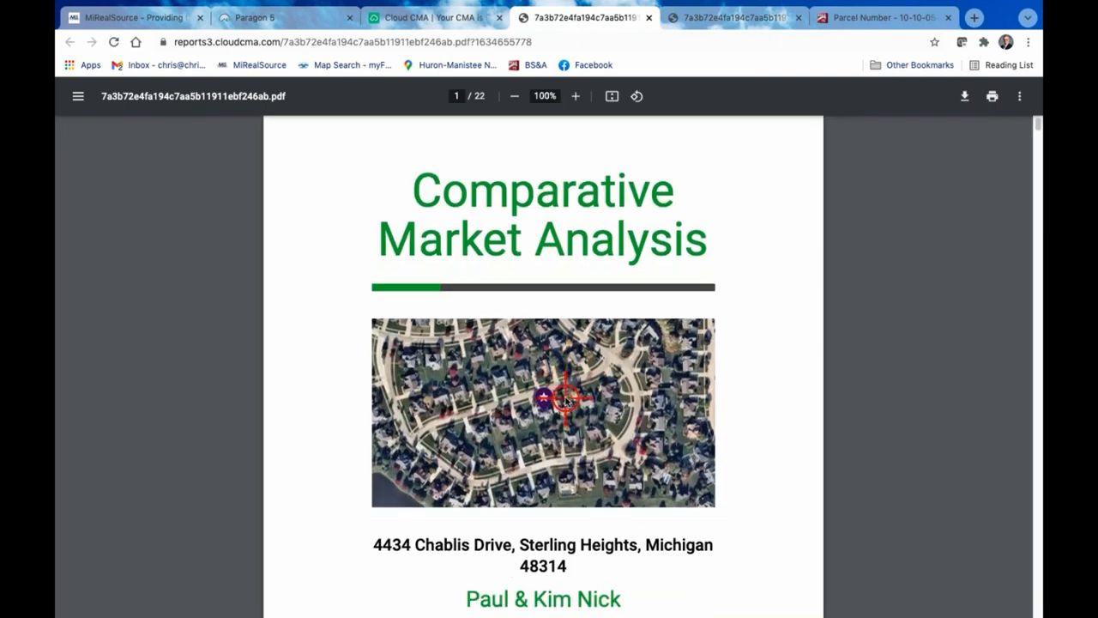
scroll(567, 399, down, 7)
scroll(566, 399, down, 20)
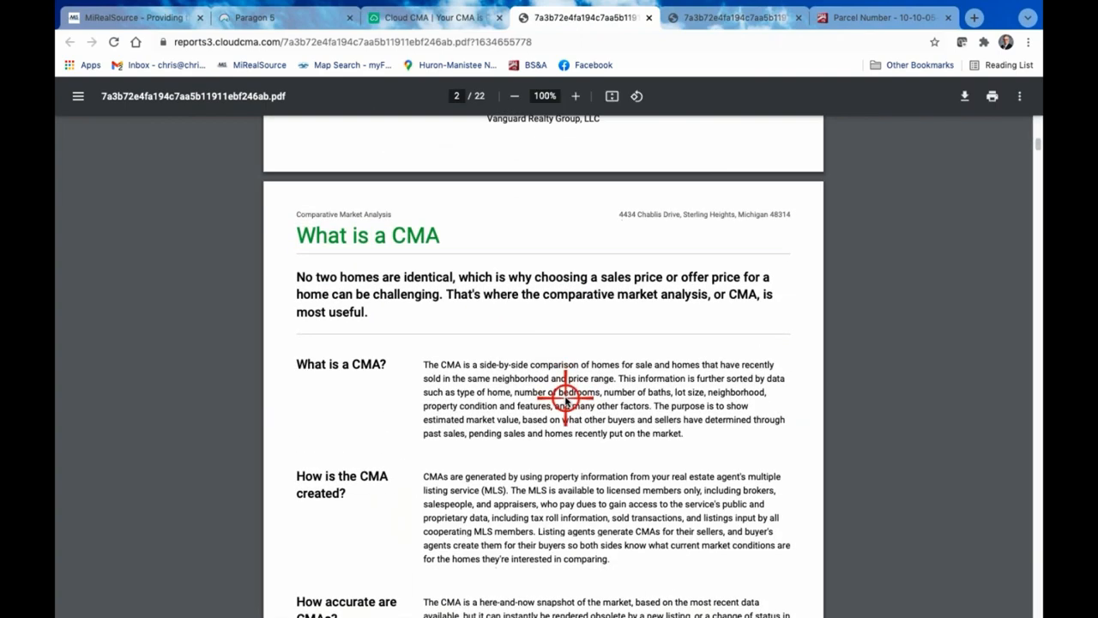
scroll(566, 399, down, 15)
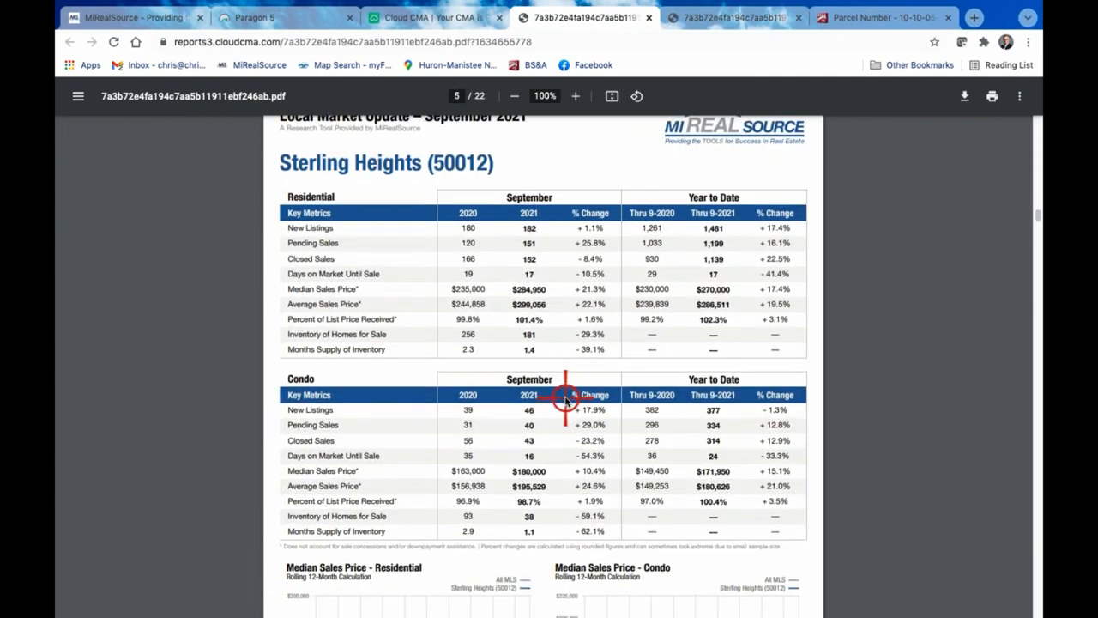
scroll(567, 399, down, 10)
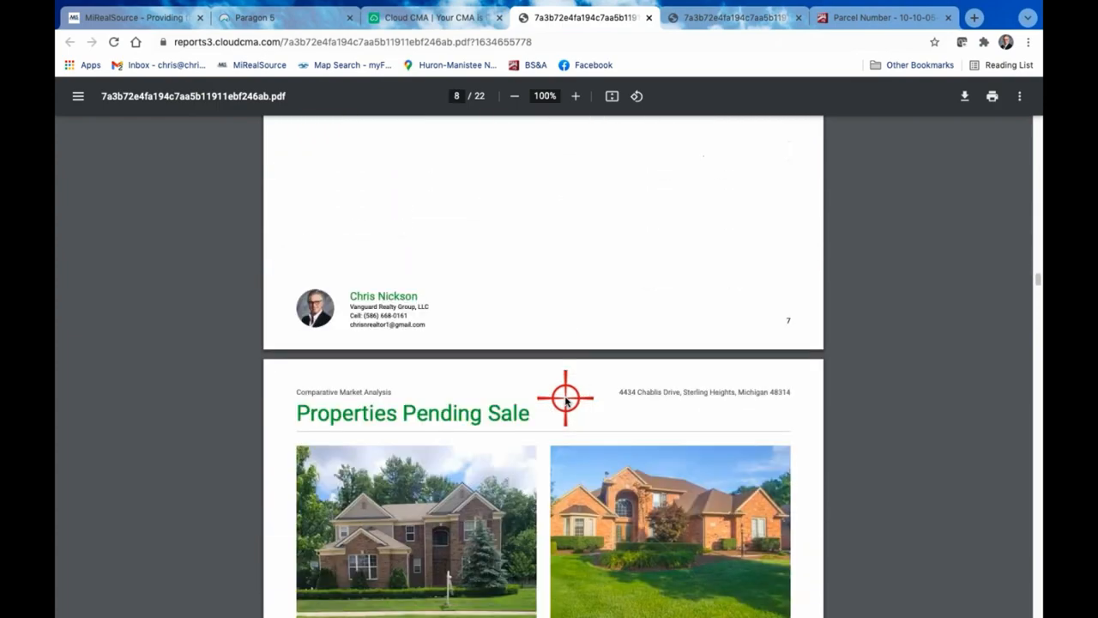
scroll(566, 399, up, 3)
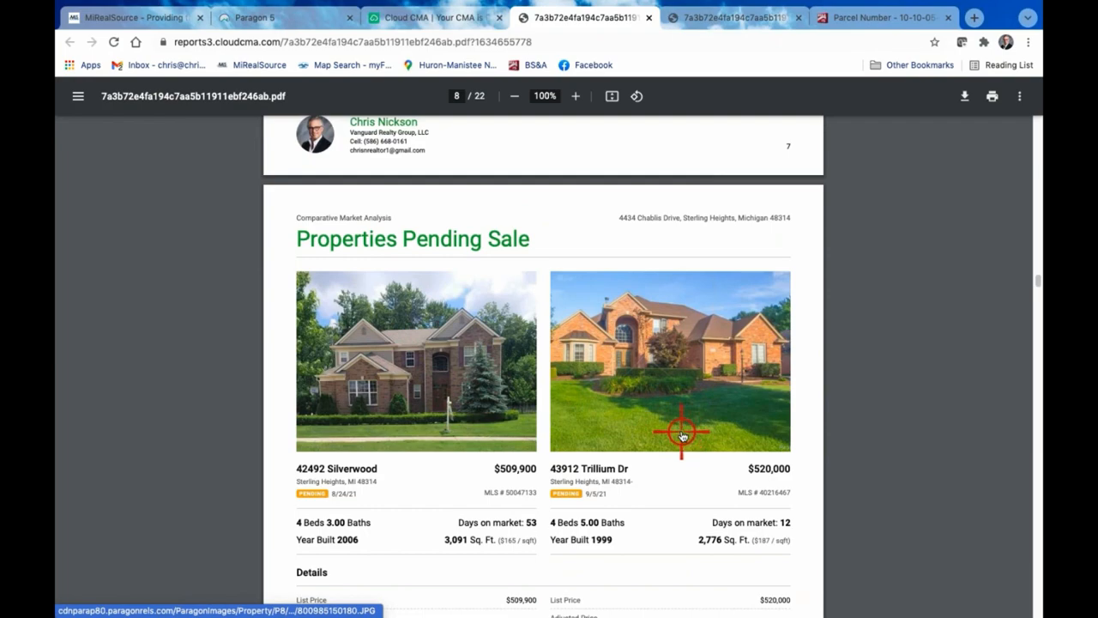
scroll(682, 436, down, 5)
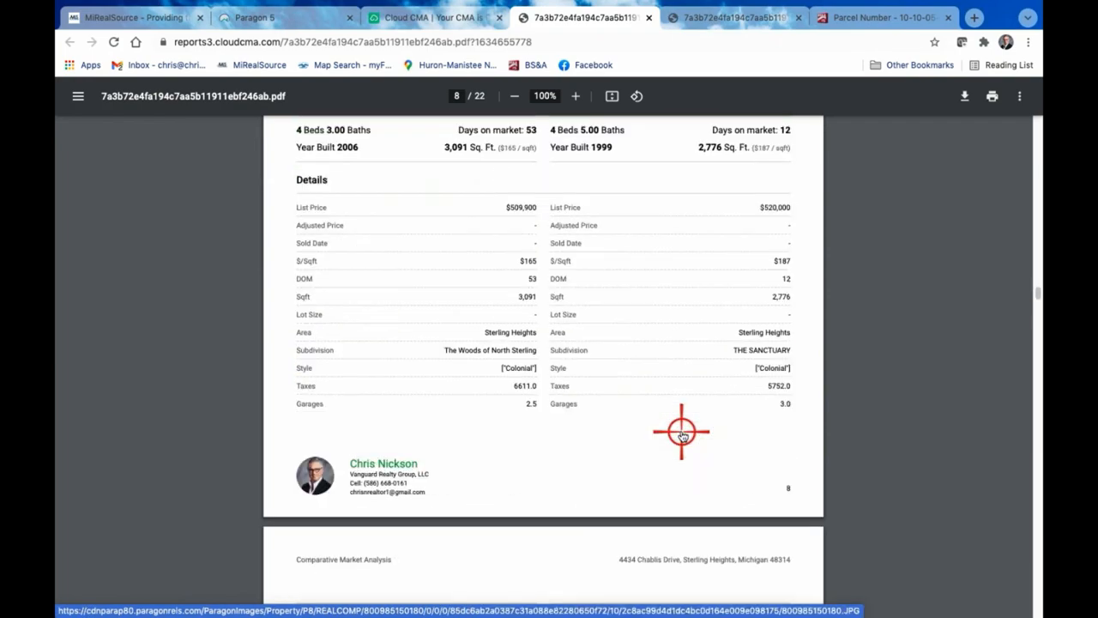
scroll(682, 436, up, 5)
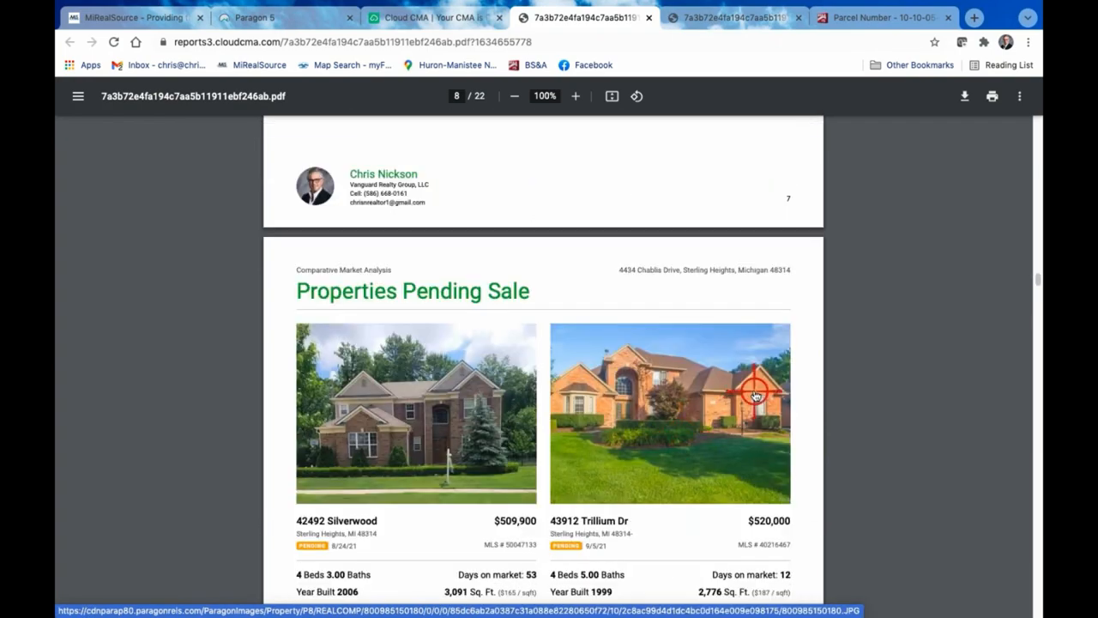
scroll(755, 394, down, 10)
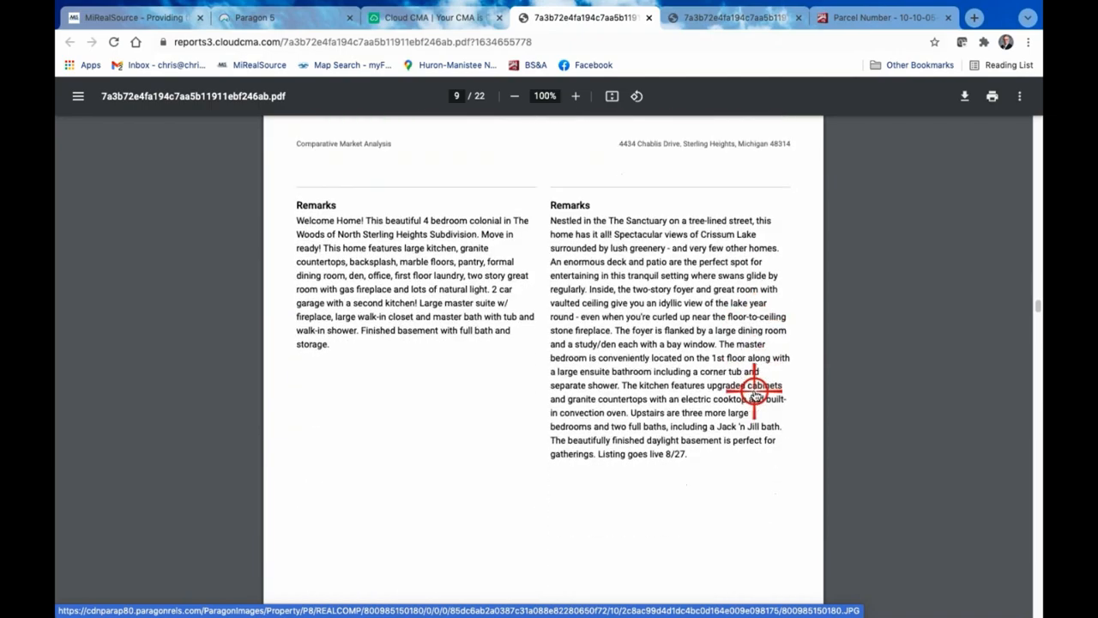
scroll(755, 394, down, 10)
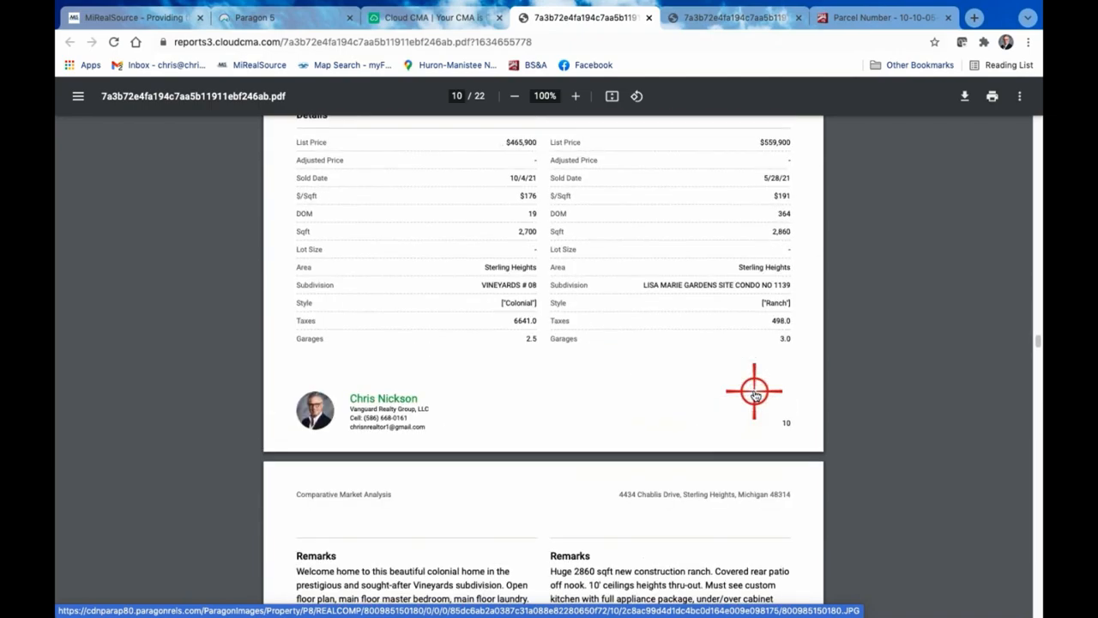
scroll(755, 394, down, 2)
scroll(755, 395, up, 10)
scroll(755, 394, down, 1)
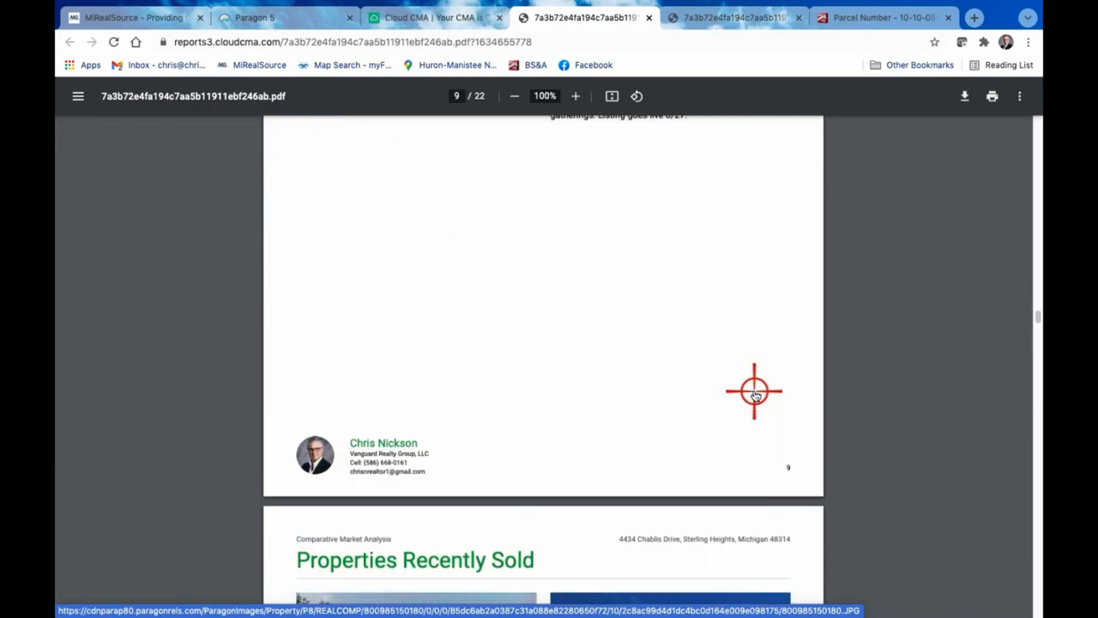
scroll(755, 395, up, 20)
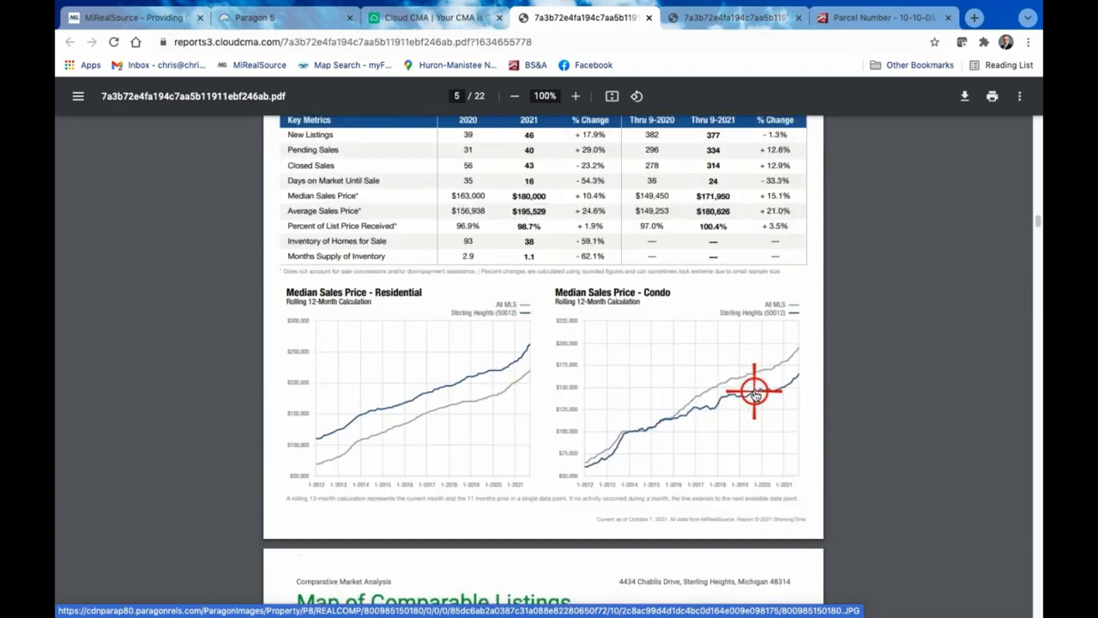
scroll(755, 395, up, 8)
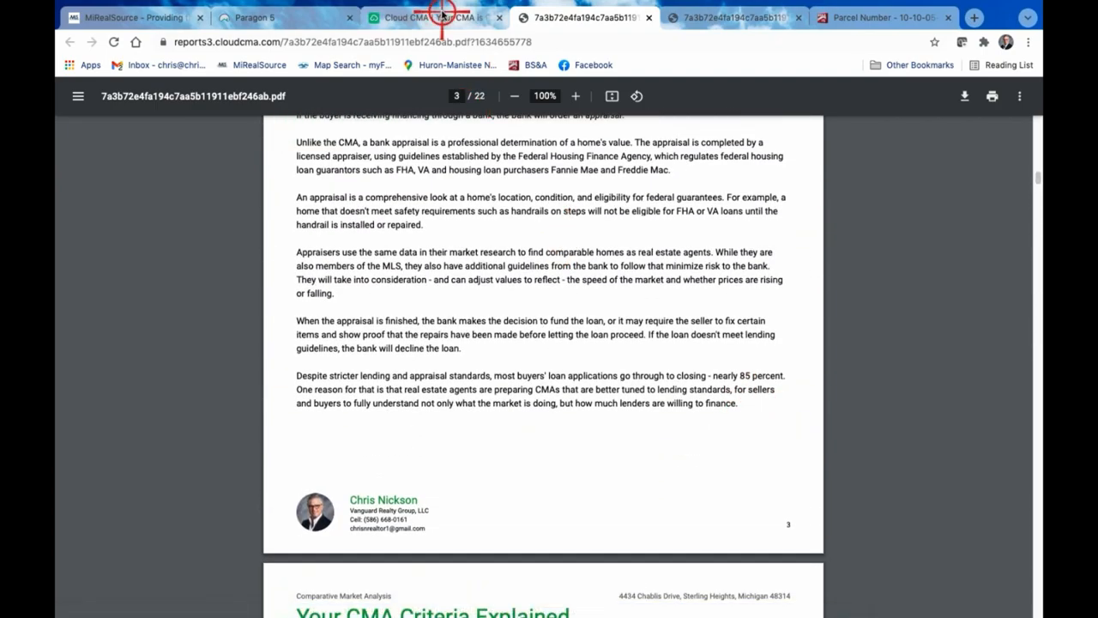
Return to the report's customization and set the layout to Four column comparison
click(437, 17)
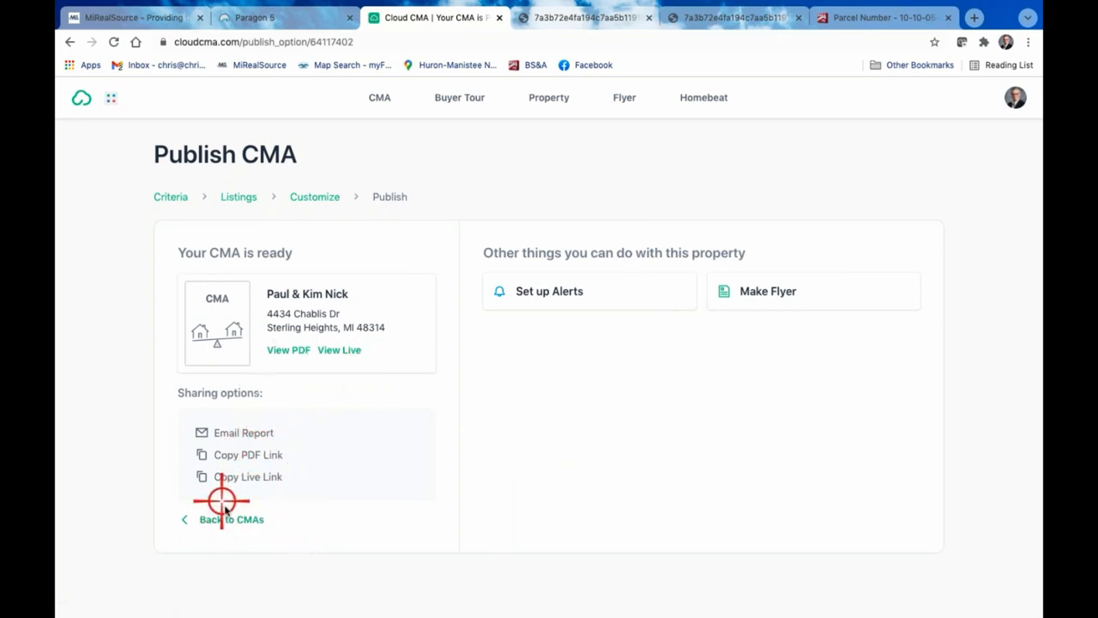
click(327, 196)
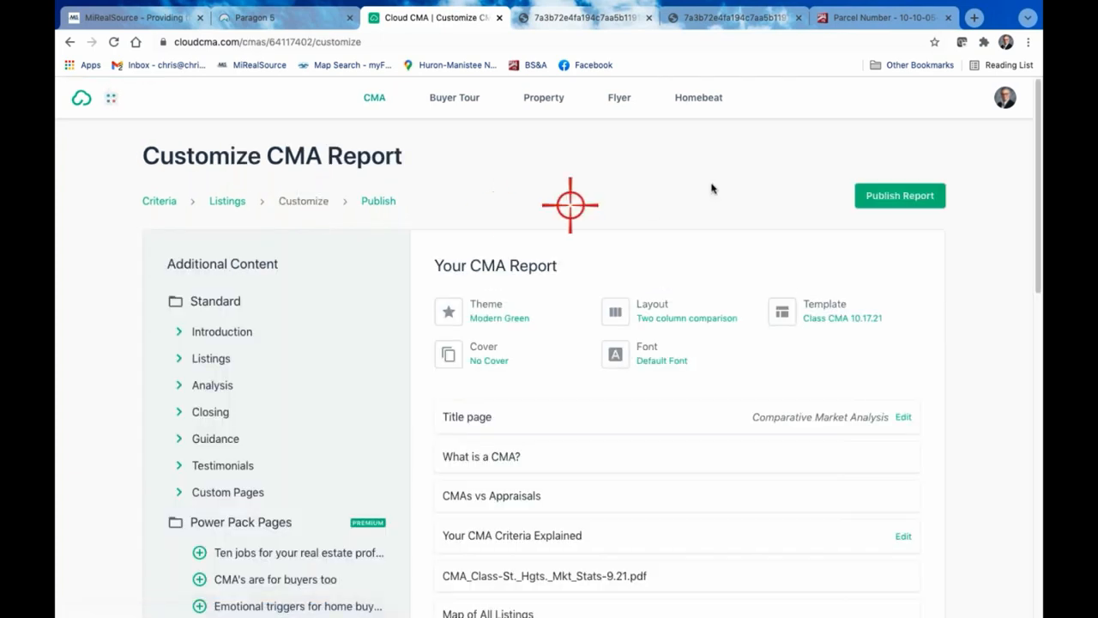
click(675, 316)
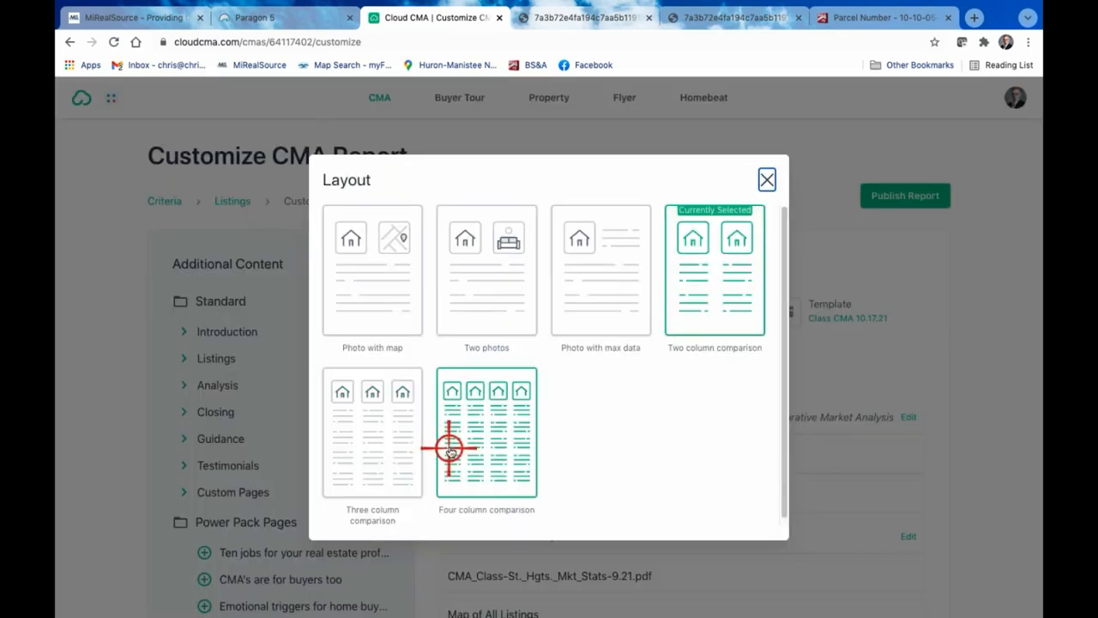
click(489, 431)
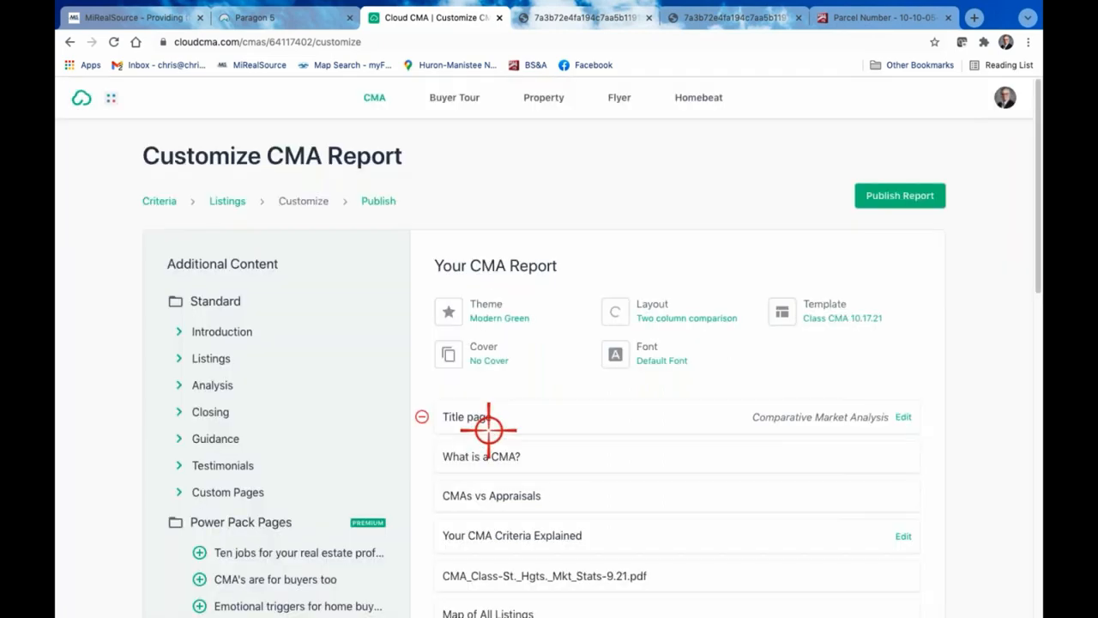
Look at the available report fonts without choosing one, and set the layout to Three column comparison
click(656, 353)
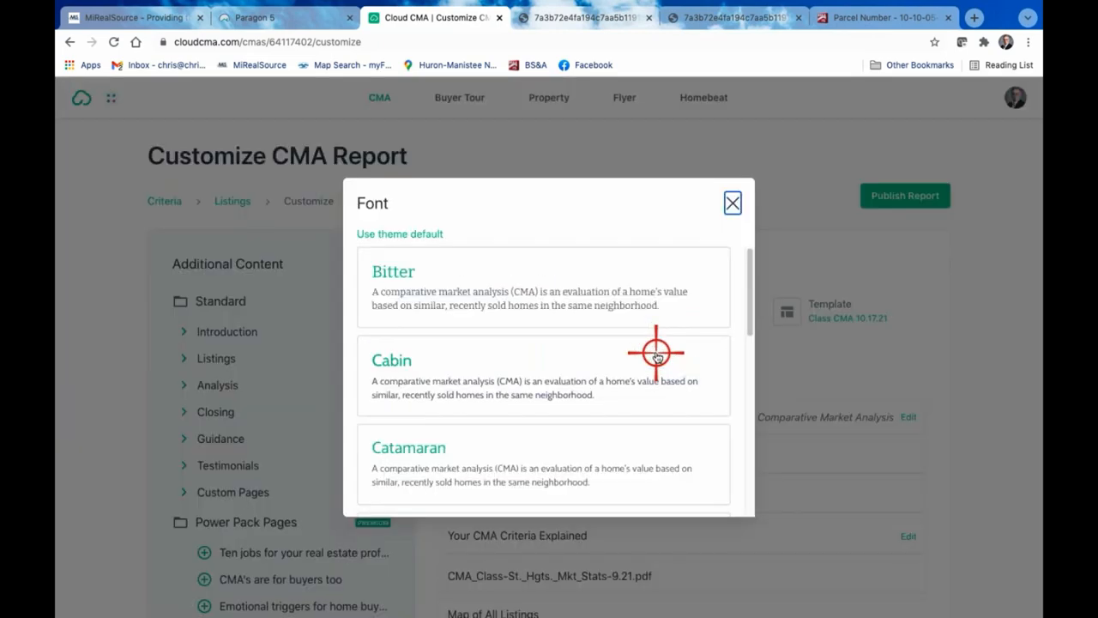
click(731, 201)
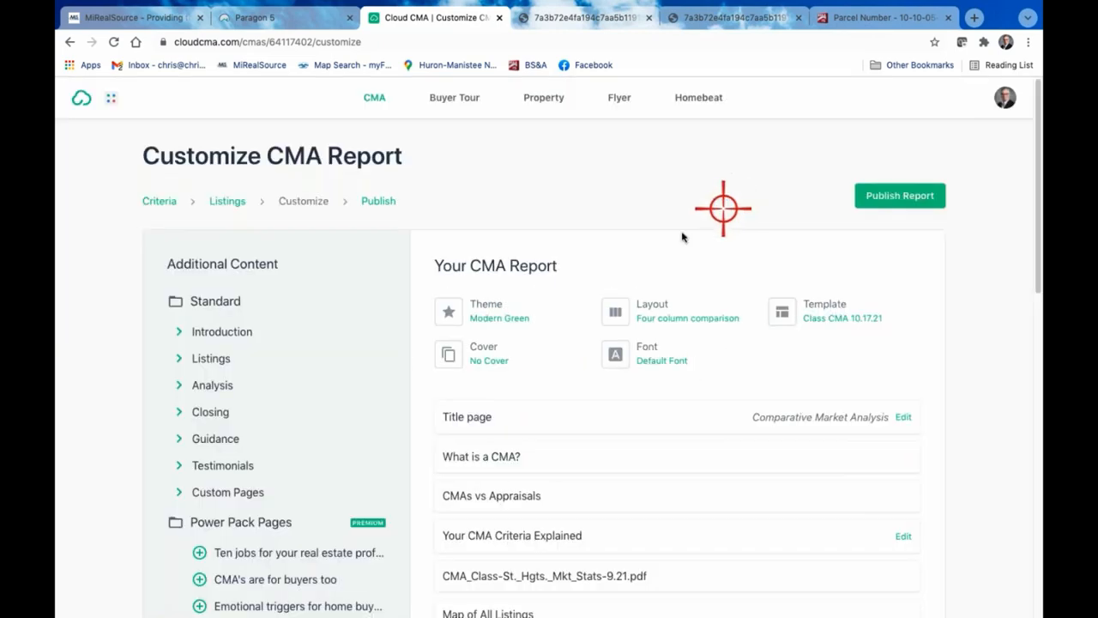
click(678, 311)
click(353, 423)
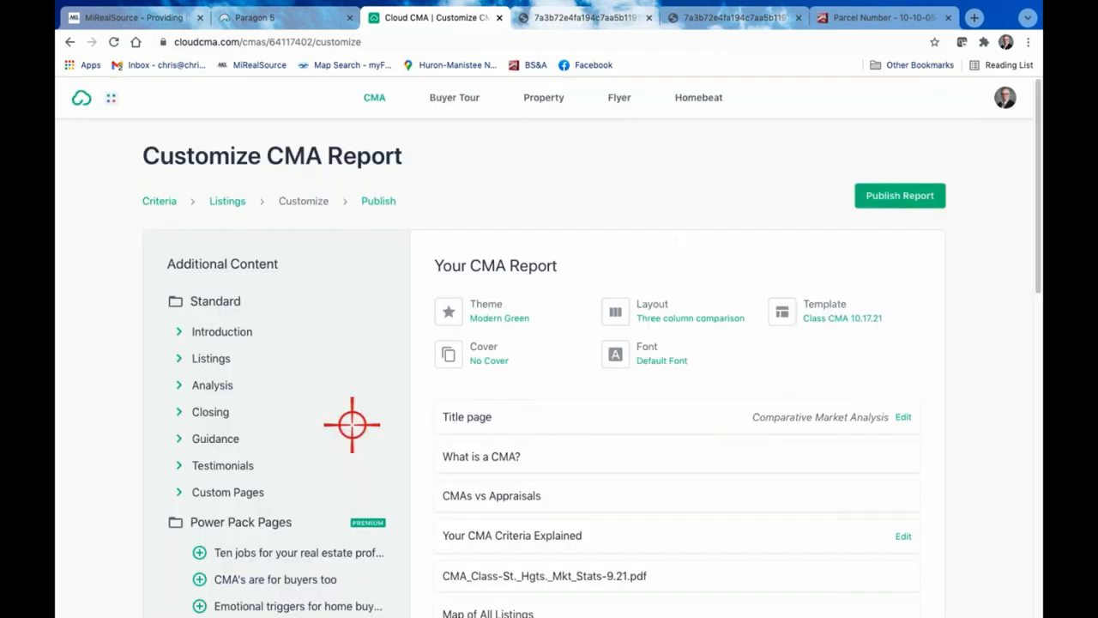
Reapply the saved custom template Class CMA 10.17.21 to the report
click(831, 314)
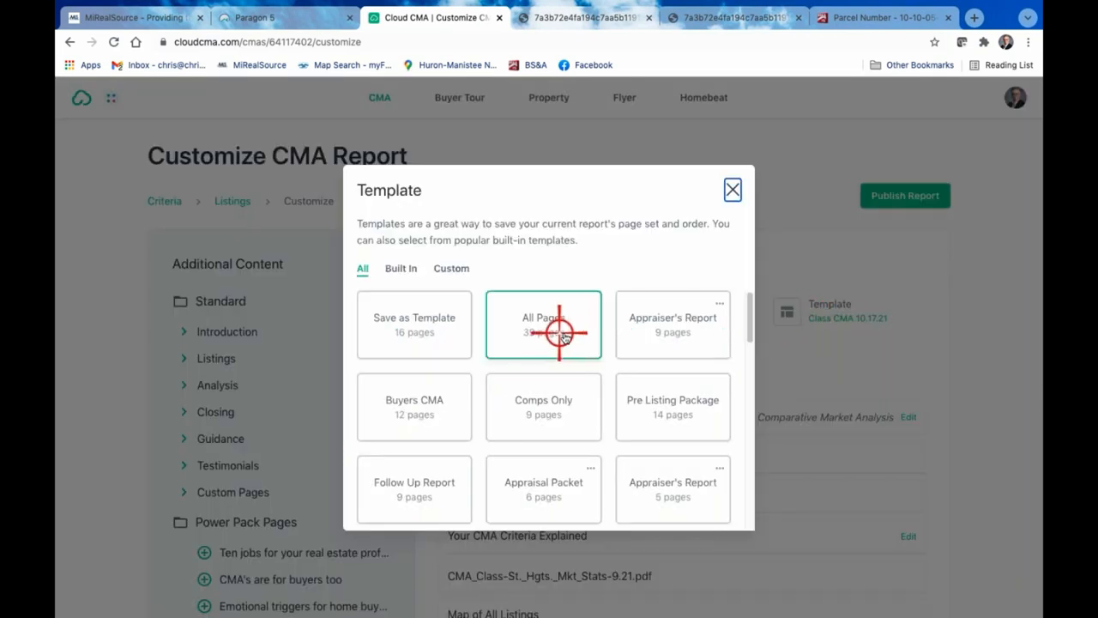
scroll(675, 395, down, 3)
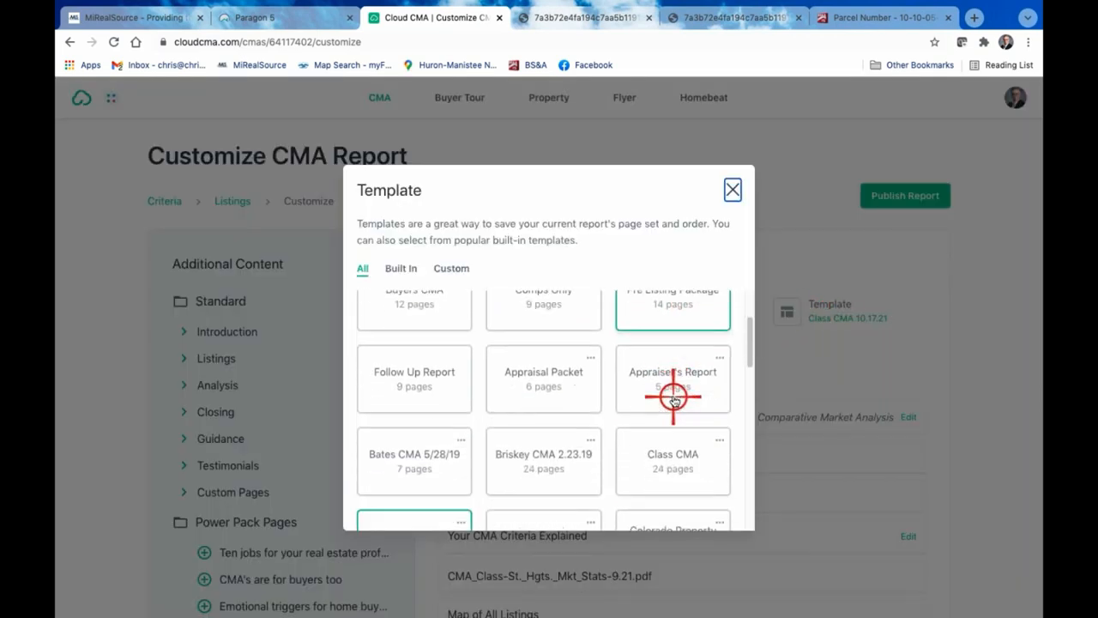
scroll(675, 396, down, 3)
click(399, 422)
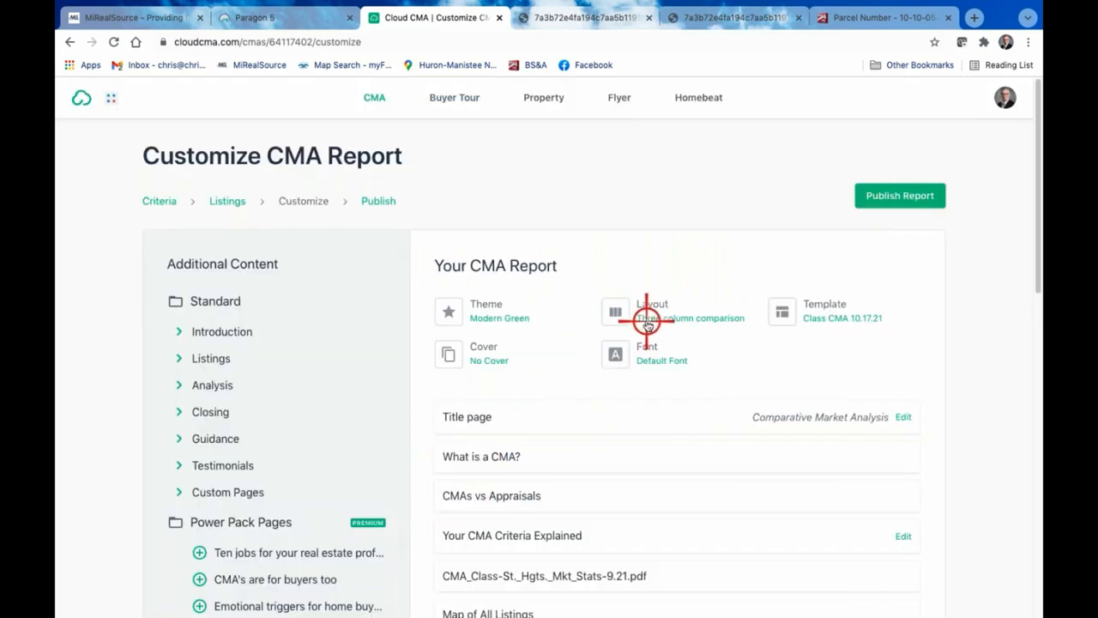
Publish the report with the three-column layout and open its new PDF
click(904, 194)
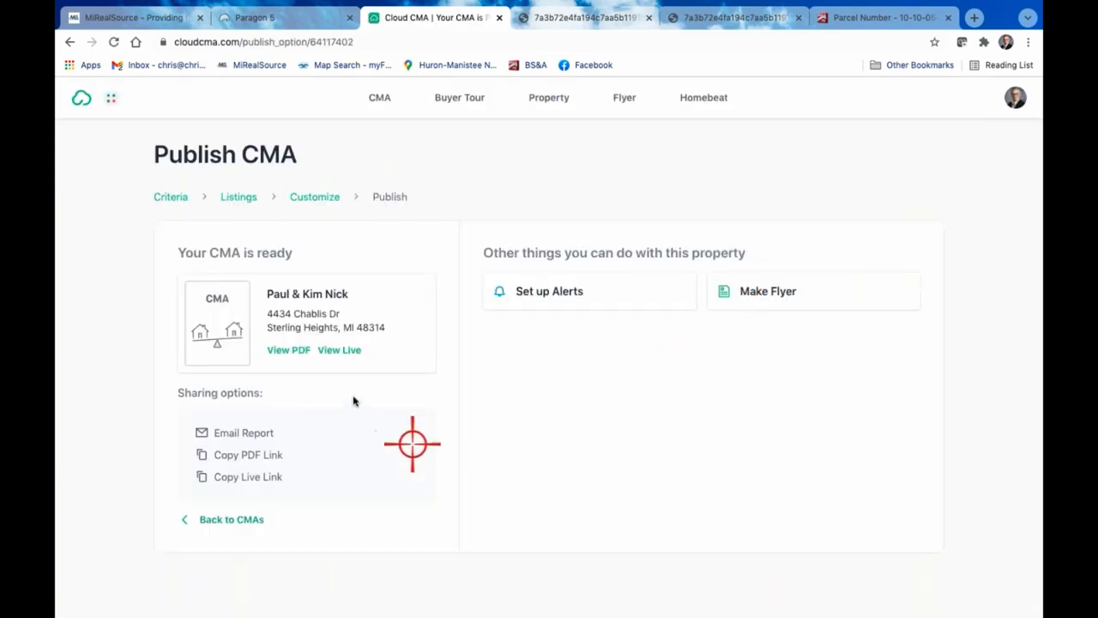
click(288, 349)
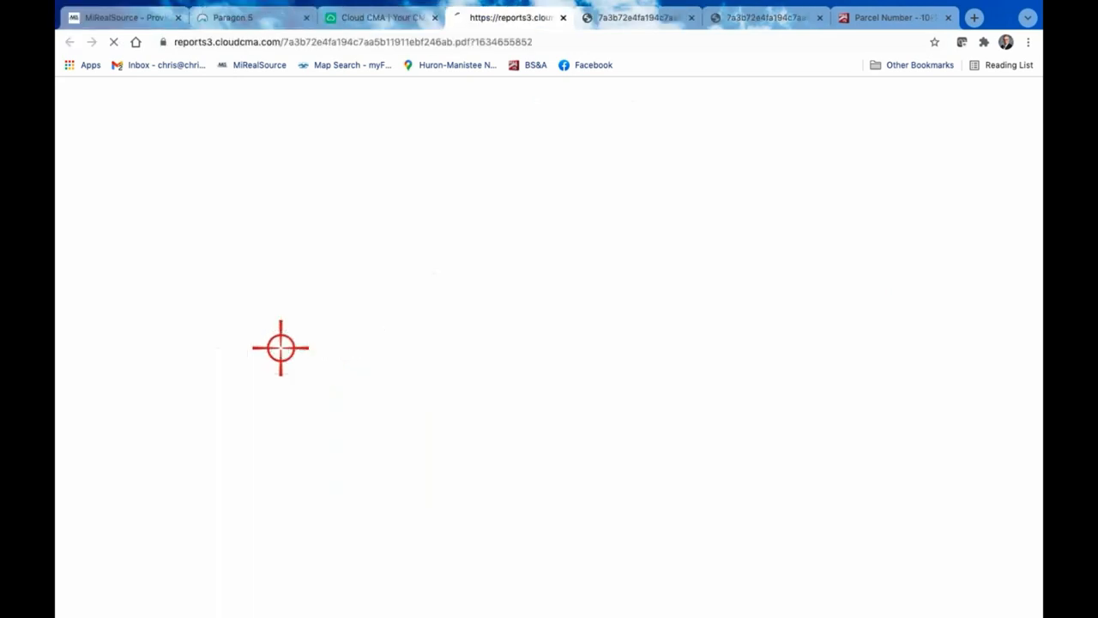
Examine the new PDF's pages, focusing on how the Comparable Properties pages arrange the listings in three columns
scroll(499, 333, down, 20)
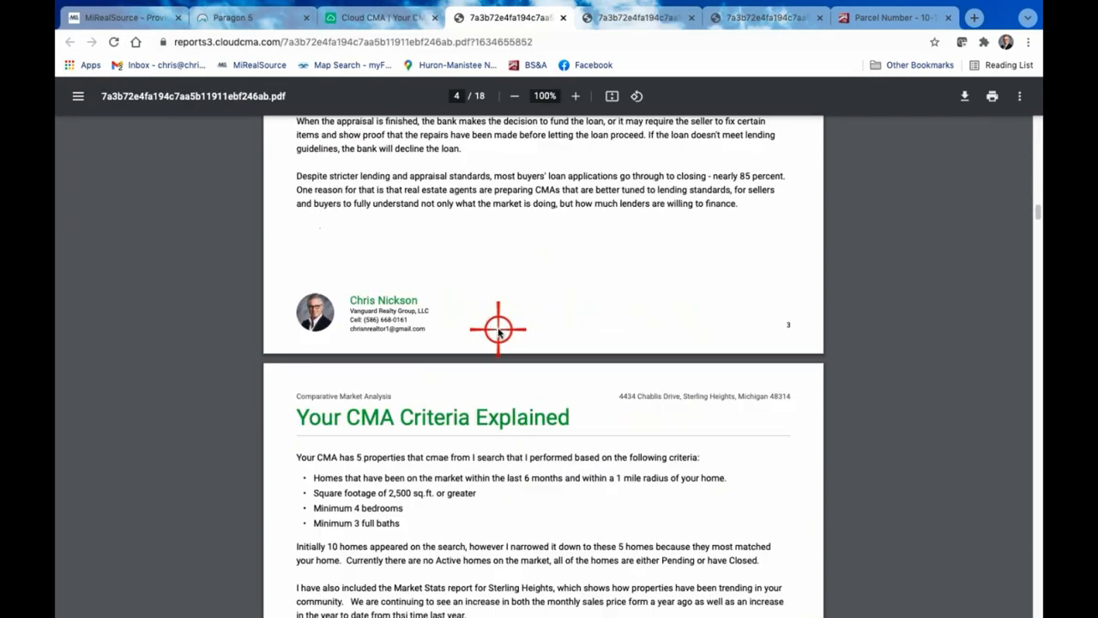
scroll(499, 333, down, 10)
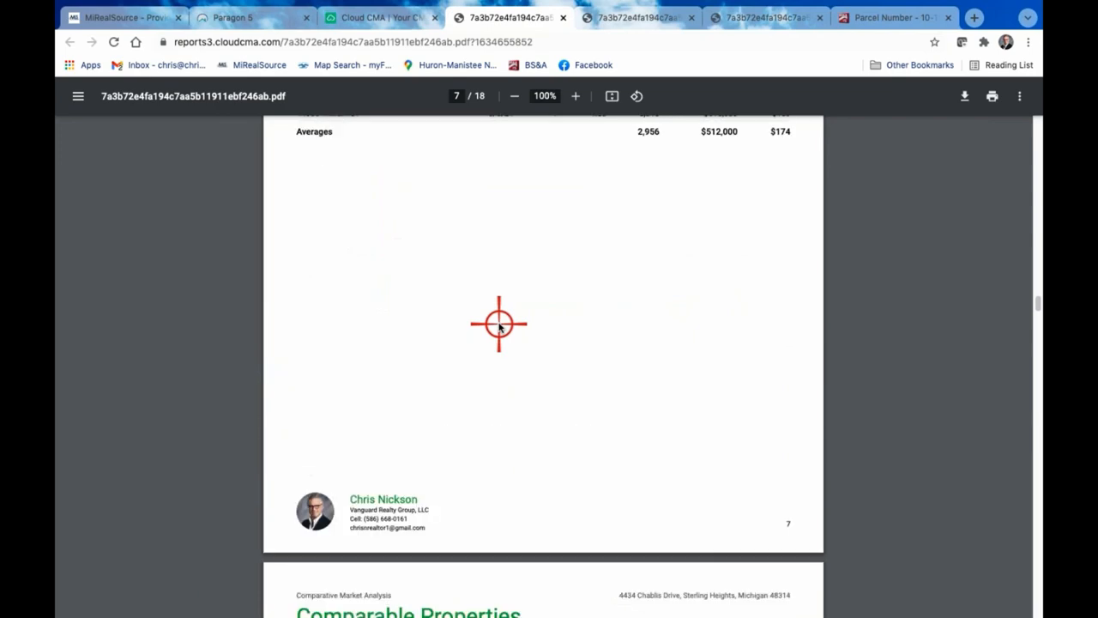
scroll(499, 326, down, 4)
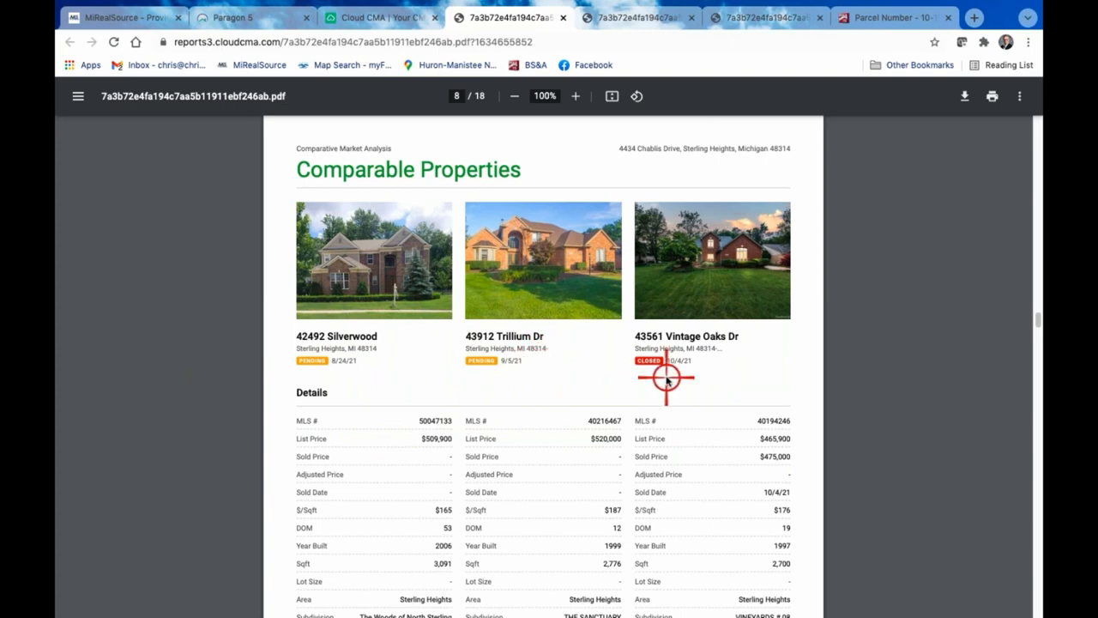
scroll(667, 381, down, 6)
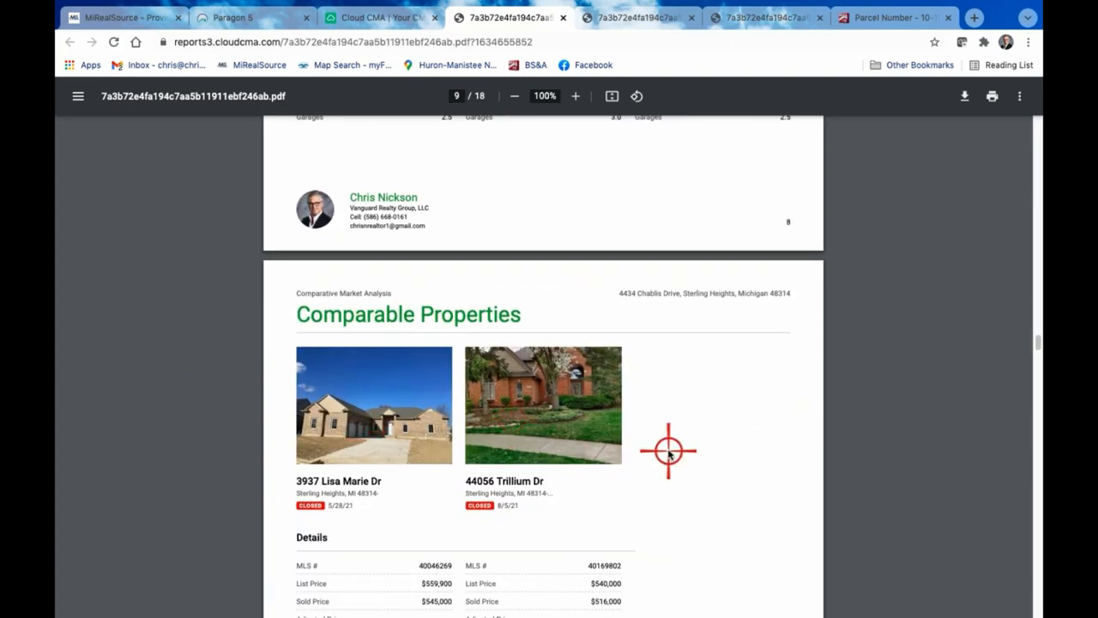
scroll(667, 448, down, 4)
scroll(667, 449, up, 3)
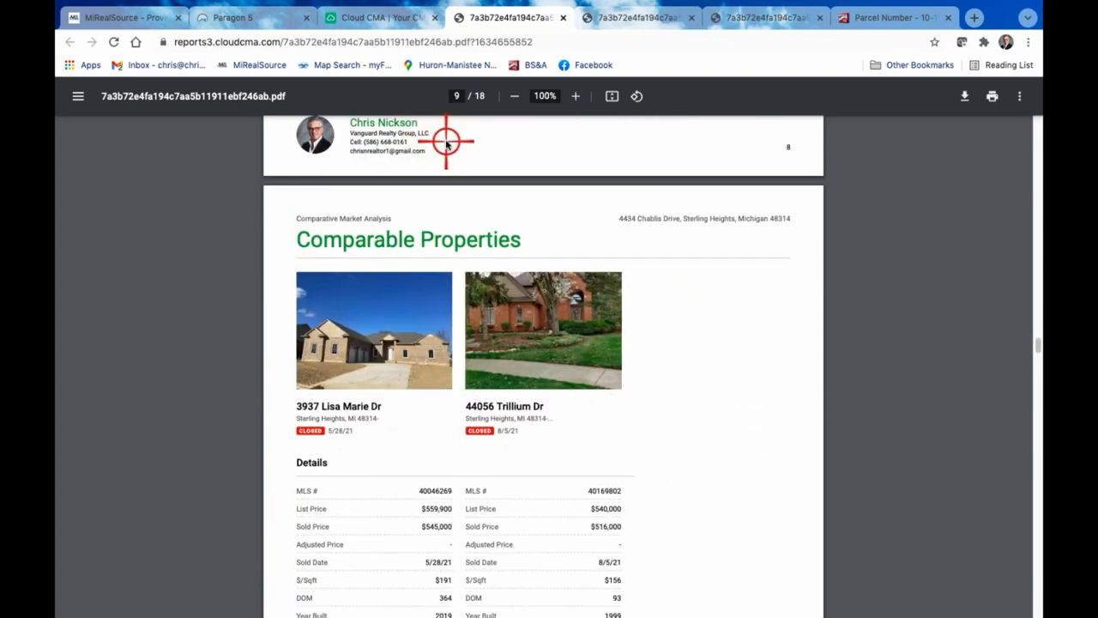
click(666, 486)
scroll(668, 486, down, 8)
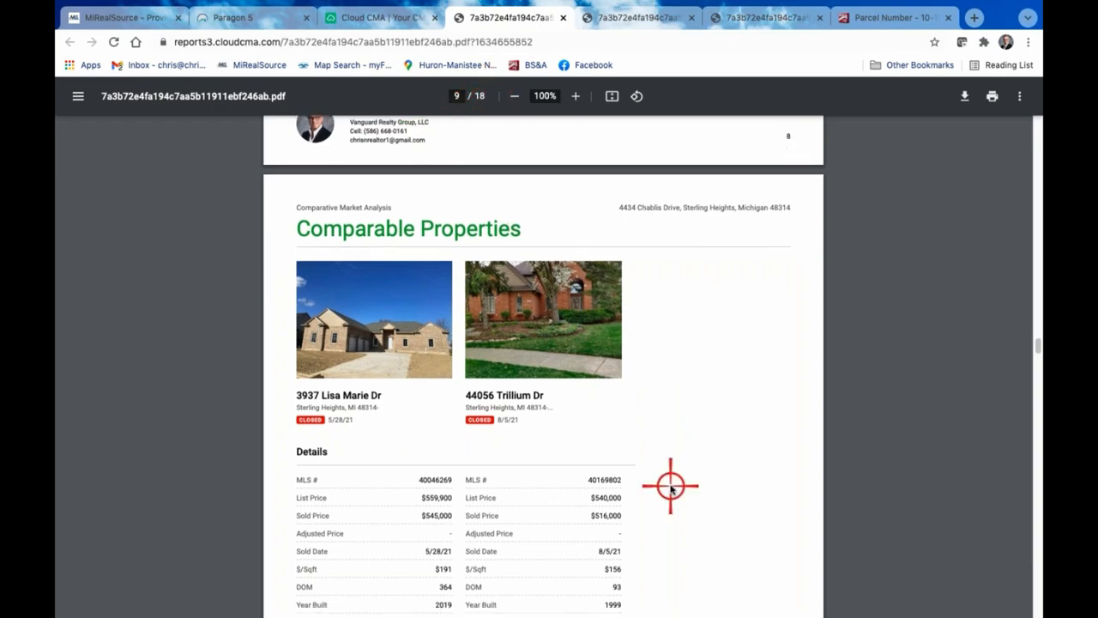
scroll(671, 486, down, 10)
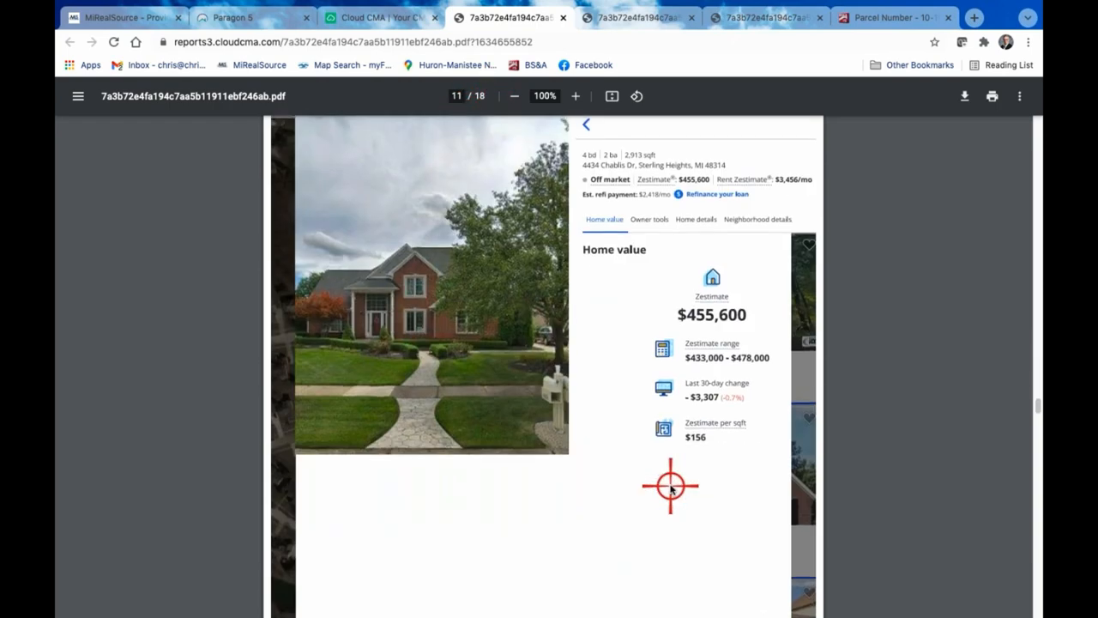
scroll(671, 486, up, 20)
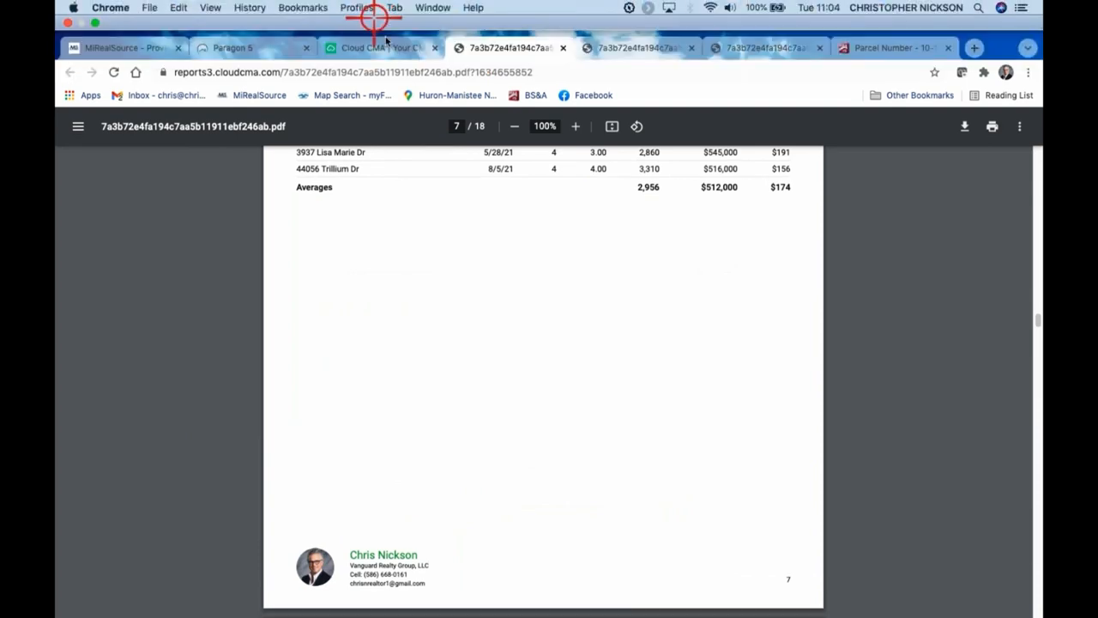
Go back to the published report's page and open the list of all CMA reports to browse the saved ones
click(386, 42)
click(383, 17)
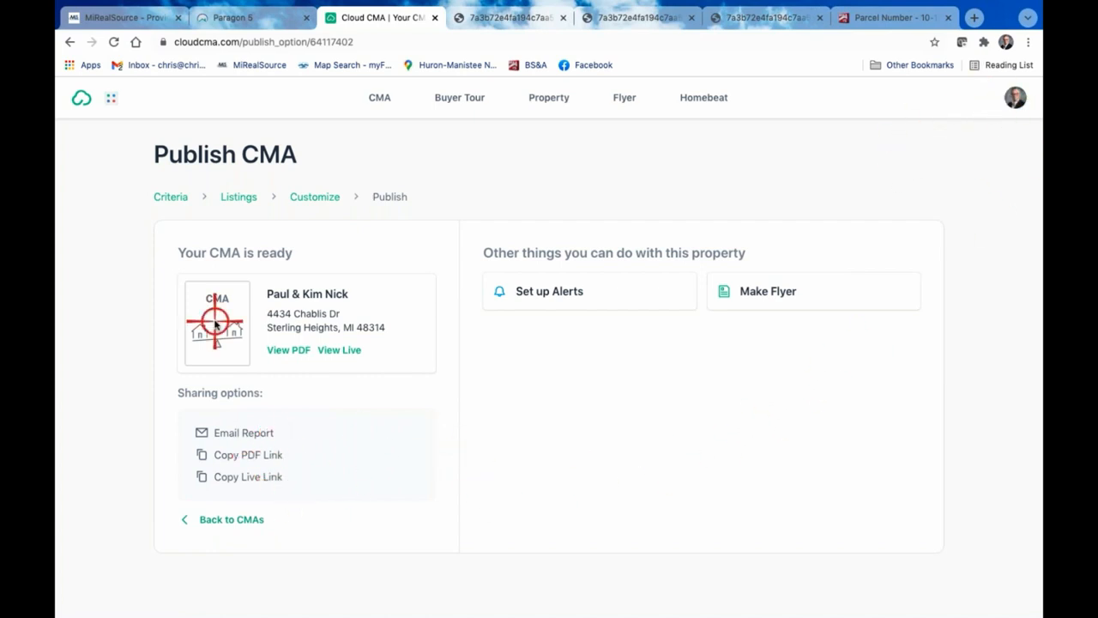
click(234, 521)
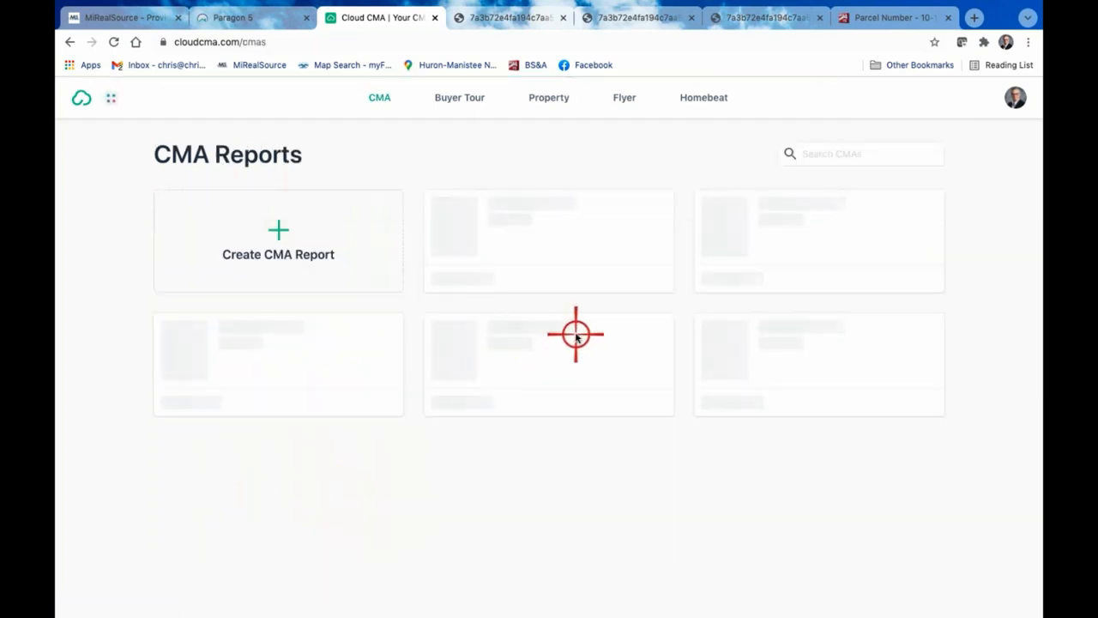
scroll(575, 334, down, 3)
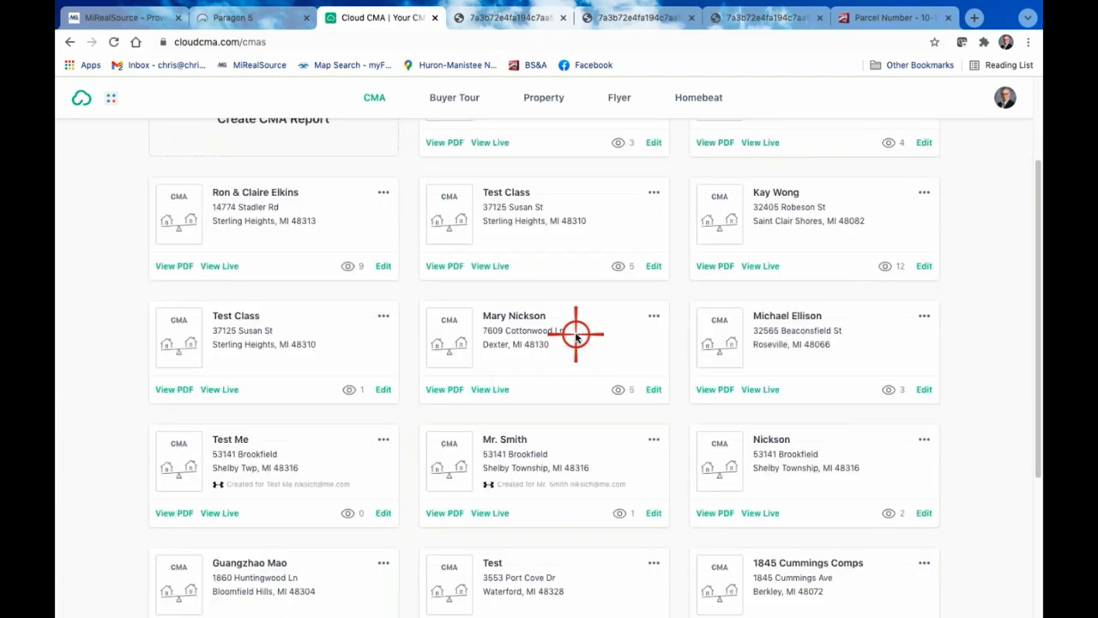
Open the live version of the first saved CMA report and close two of the leftover report PDFs
scroll(576, 335, up, 3)
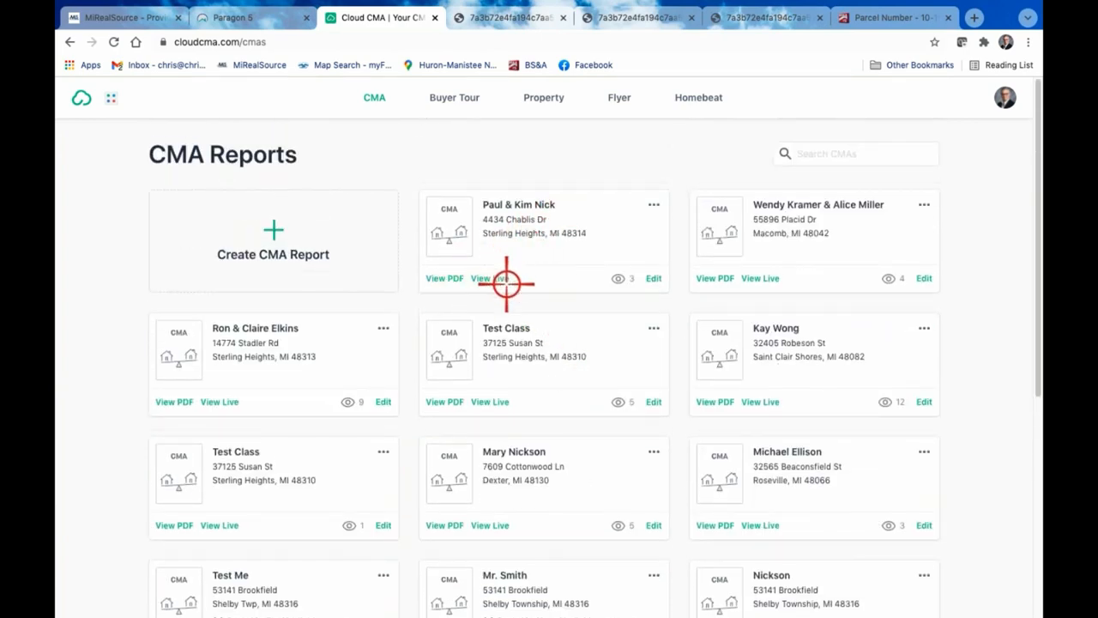
mouse_move(619, 278)
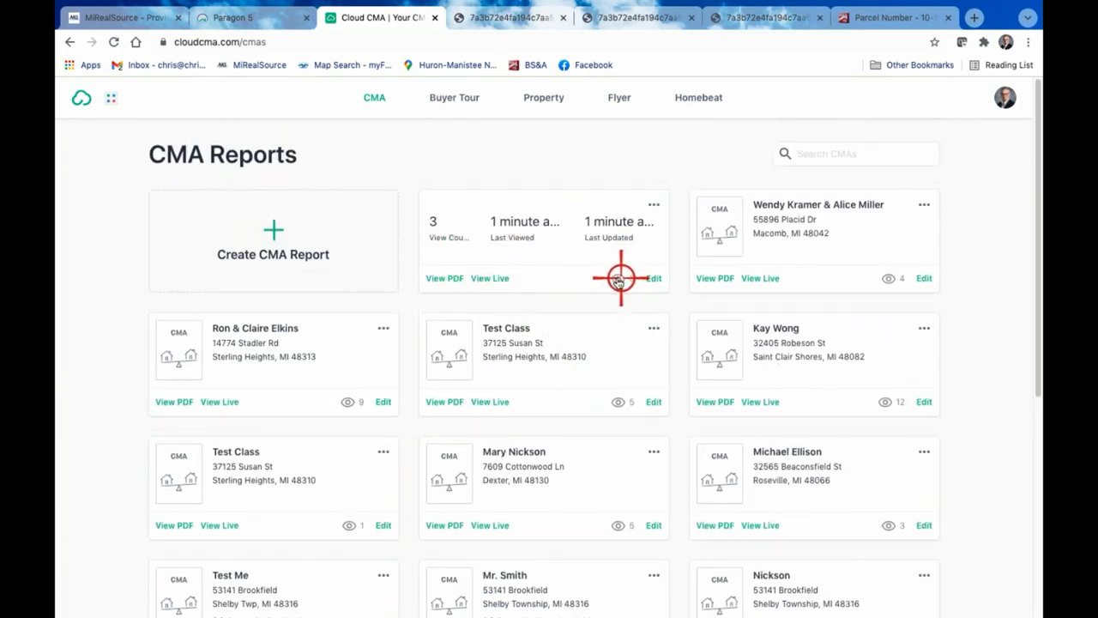
click(494, 278)
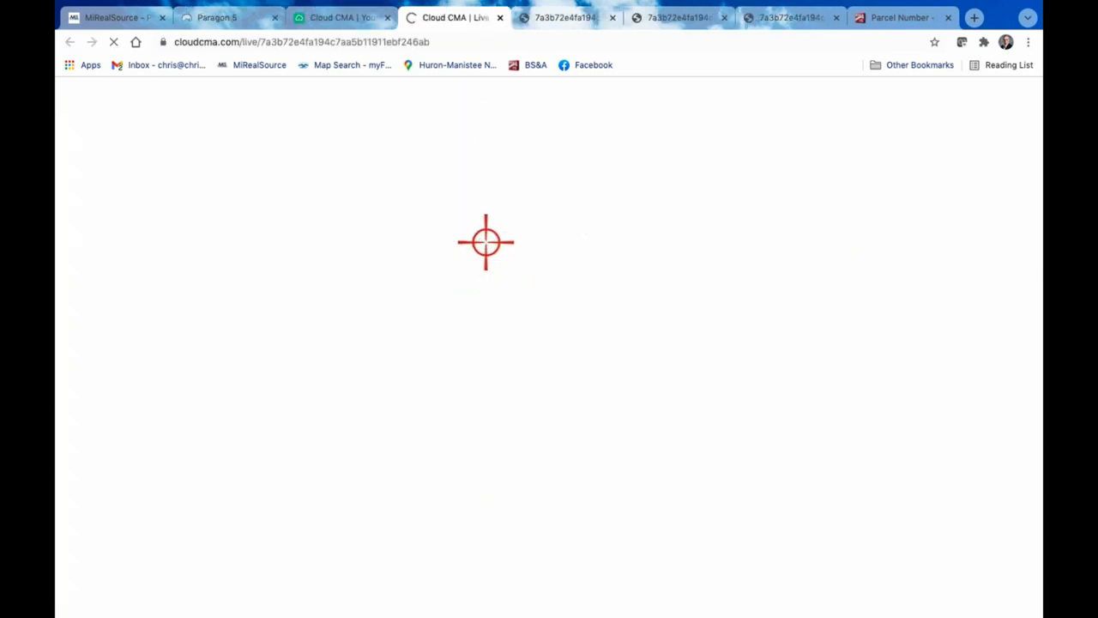
click(612, 18)
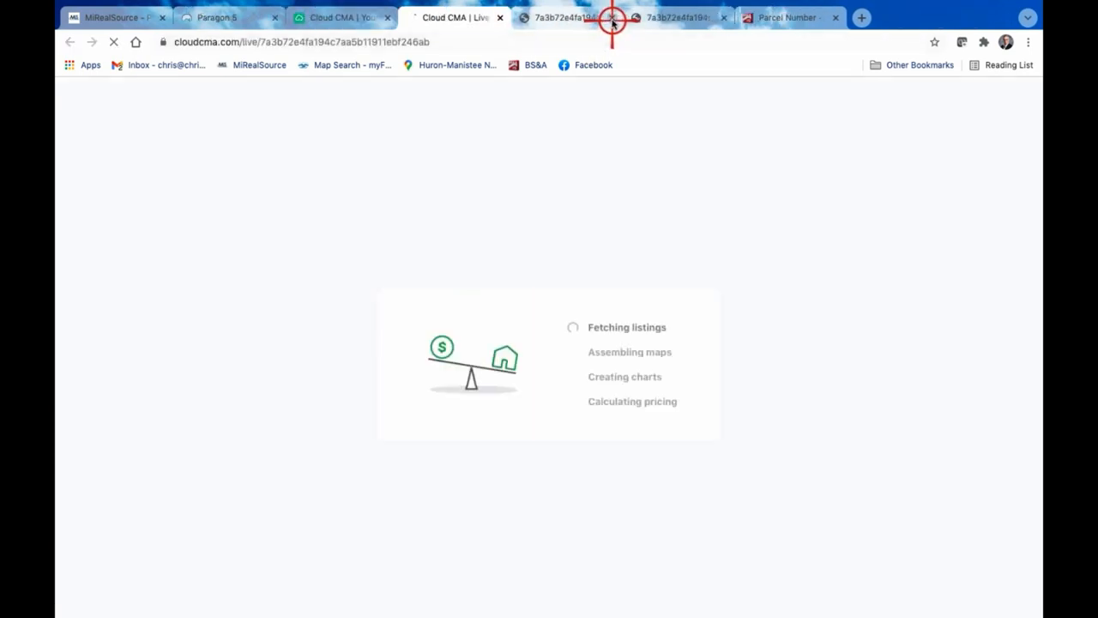
click(611, 18)
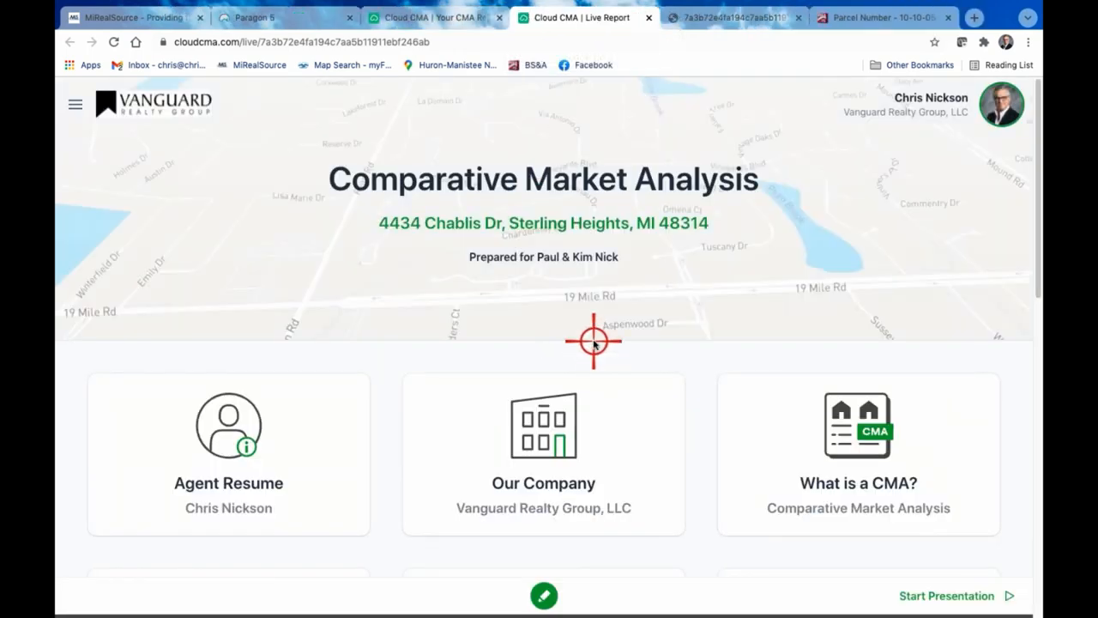
Look through the section tiles of the live report, from Agent Resume down to Suggested List Price
scroll(592, 340, down, 3)
scroll(595, 343, up, 4)
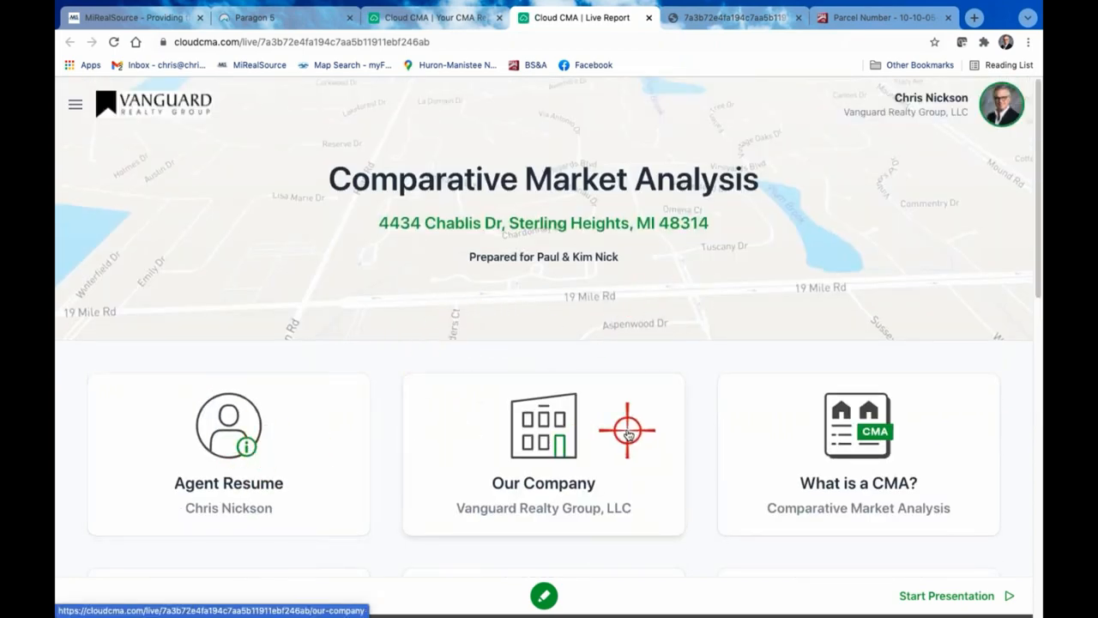
scroll(627, 434, down, 4)
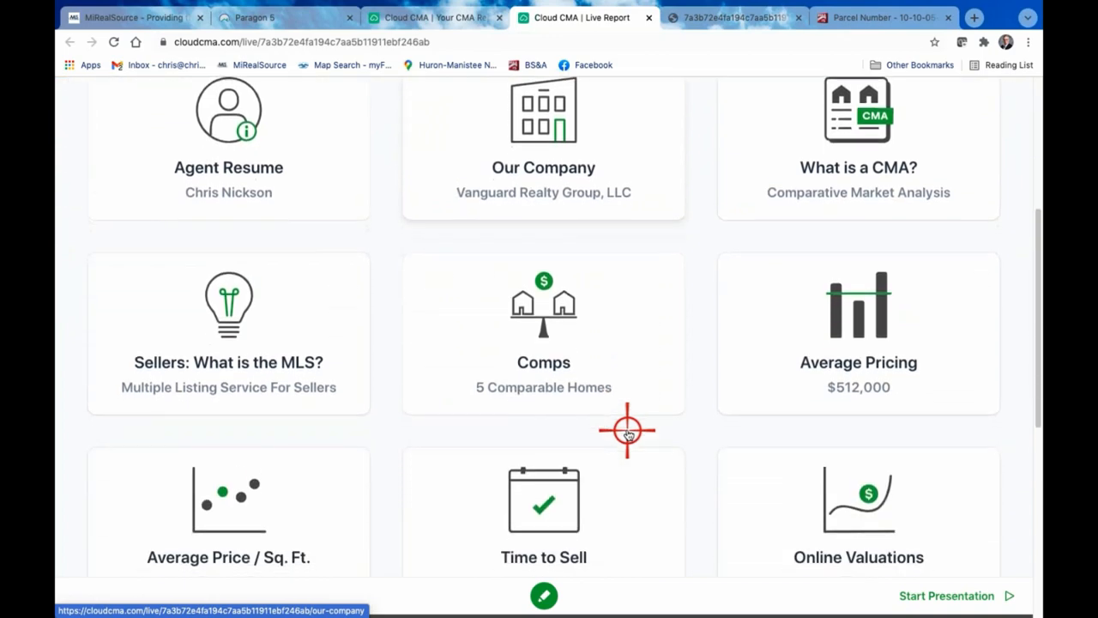
scroll(627, 433, down, 6)
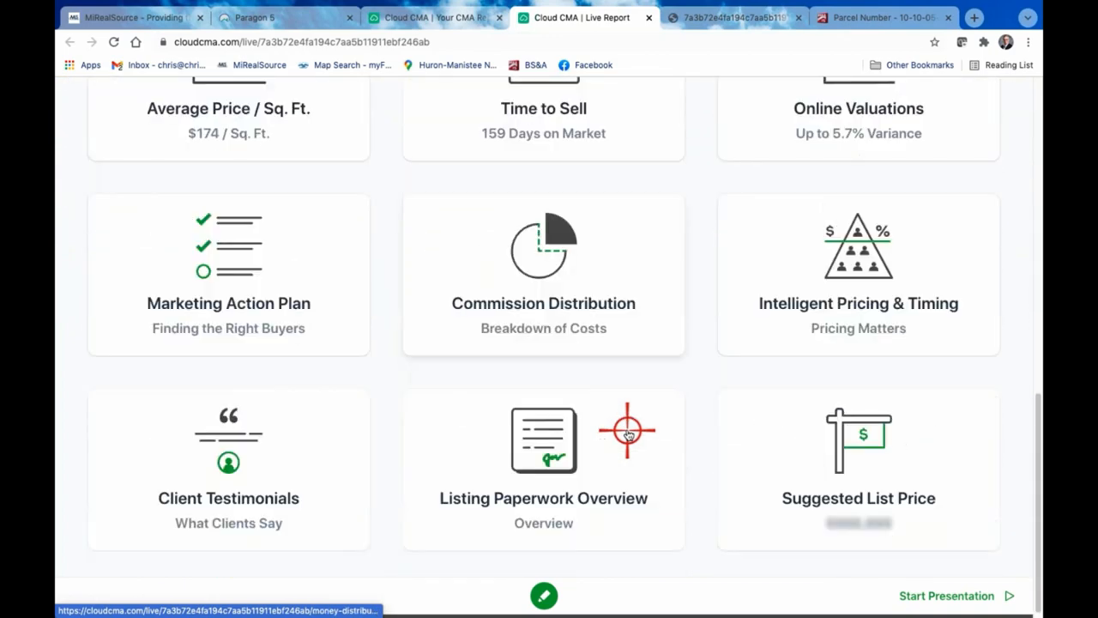
scroll(627, 433, up, 5)
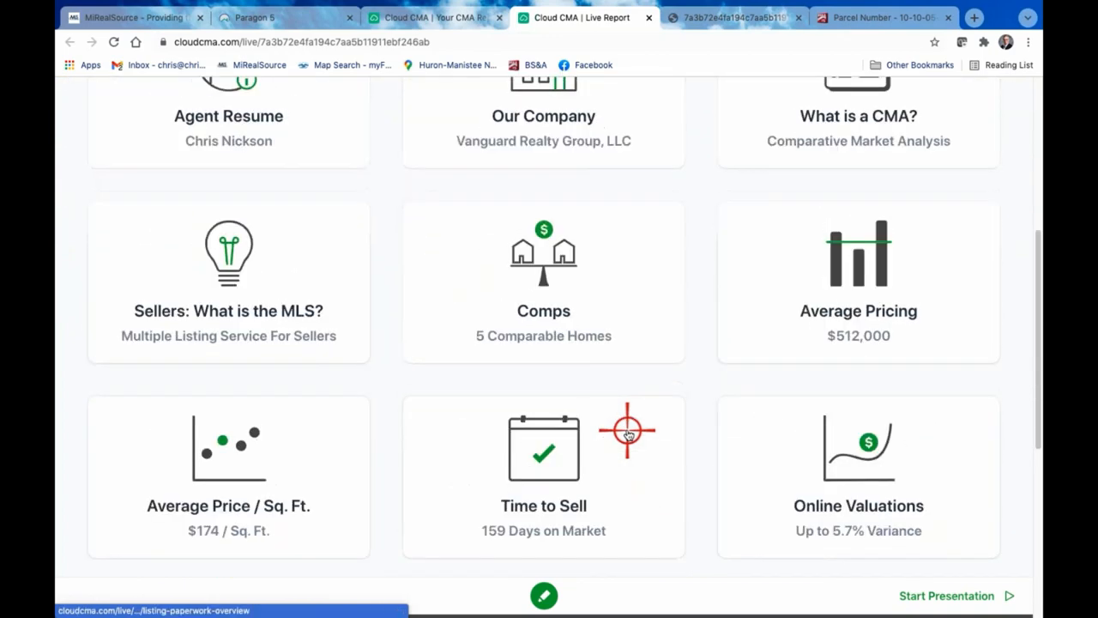
scroll(627, 433, up, 5)
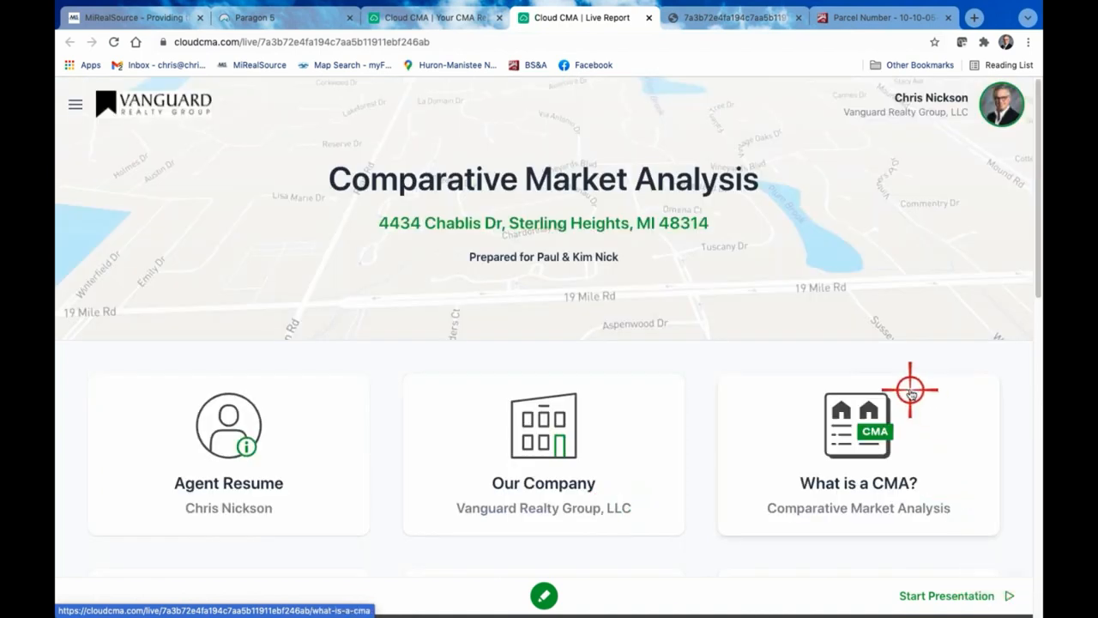
Return to the CMA Reports list and view the first report as a slideshow
click(433, 15)
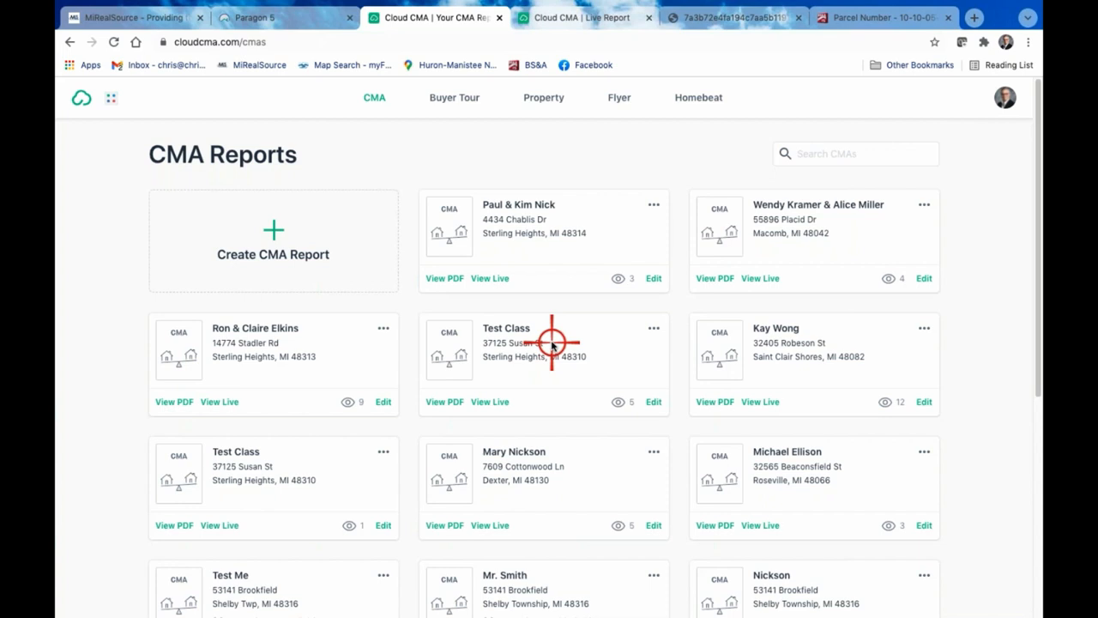
click(655, 204)
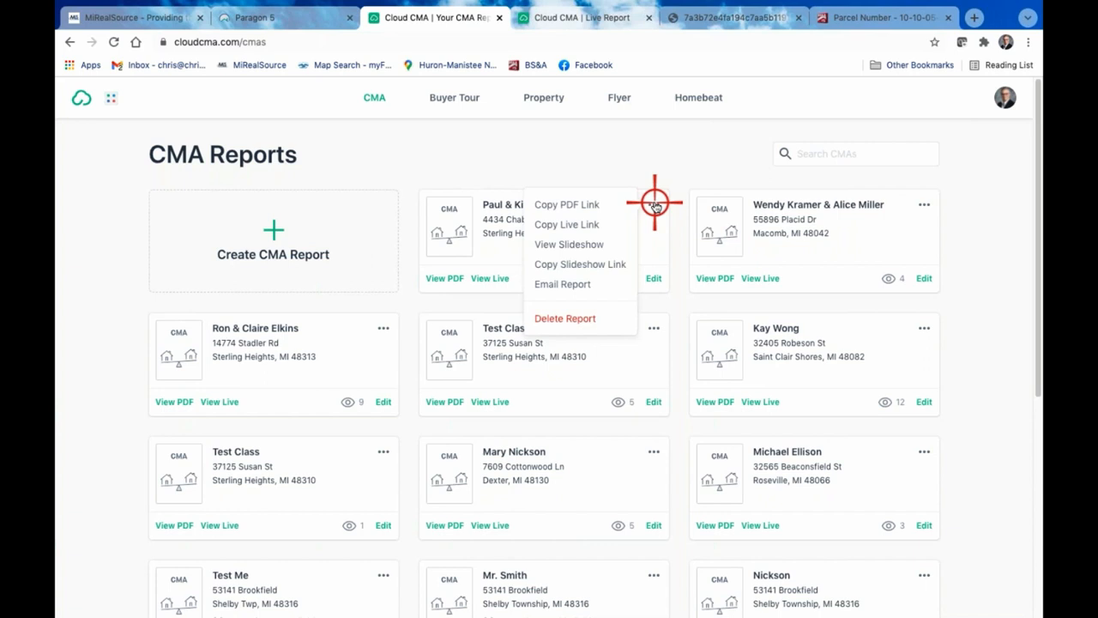
click(654, 204)
click(655, 204)
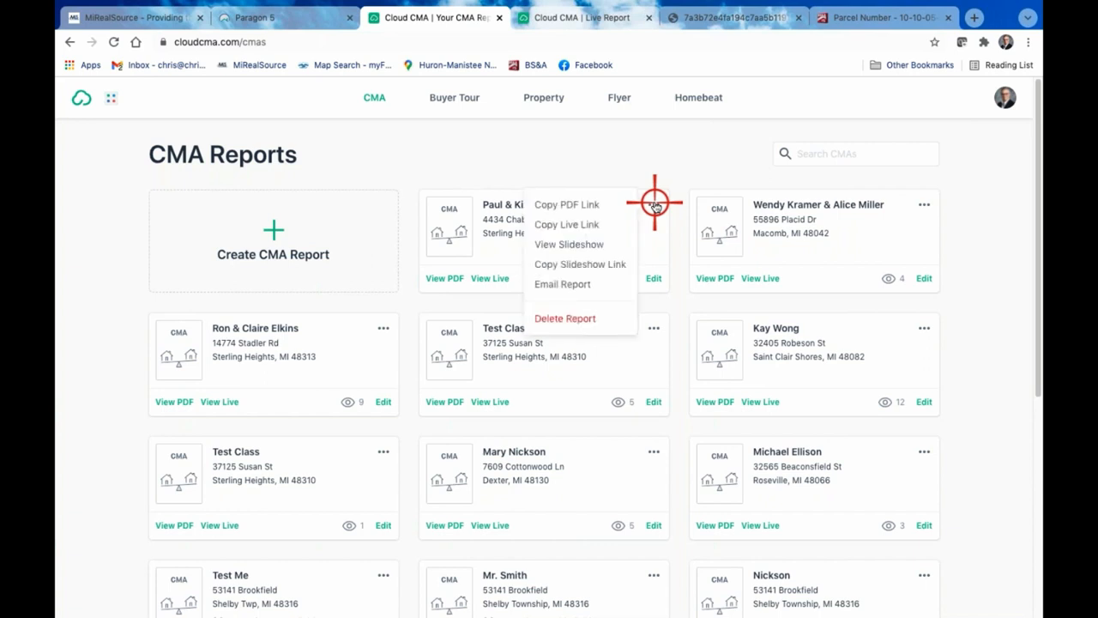
click(568, 243)
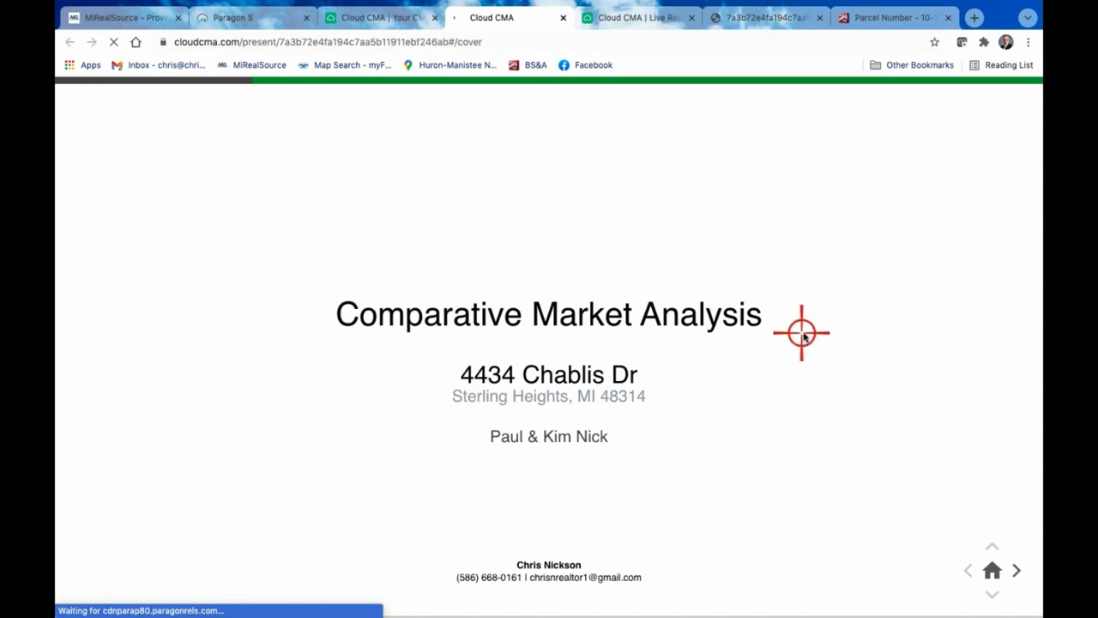
Page through the slideshow's Sold Homes section and its listings, and close the slideshow and the live report
click(1017, 569)
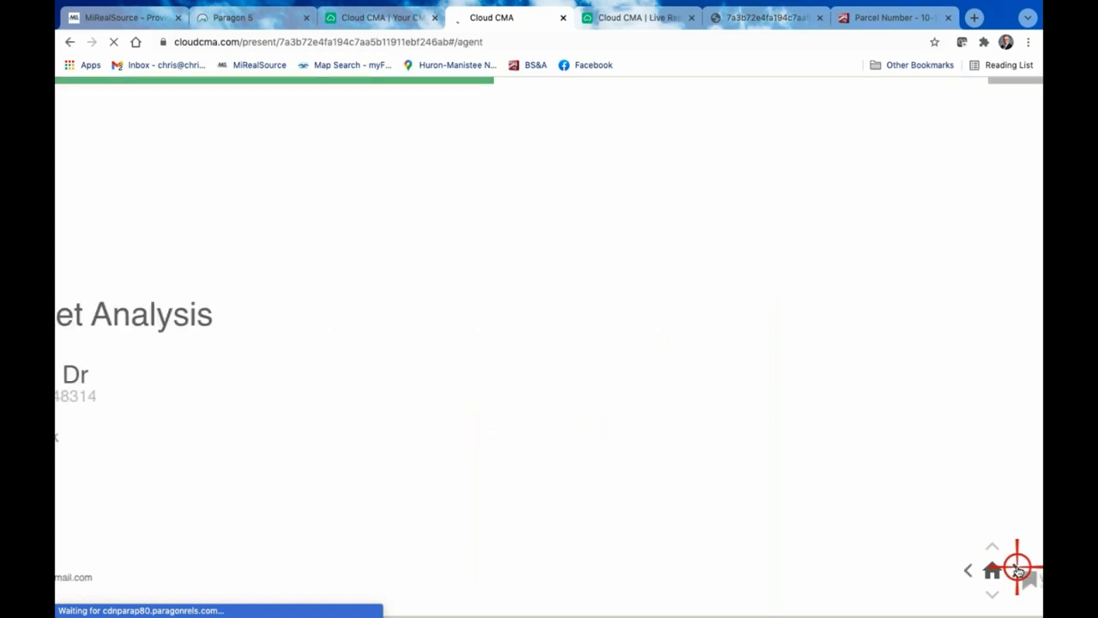
click(1017, 569)
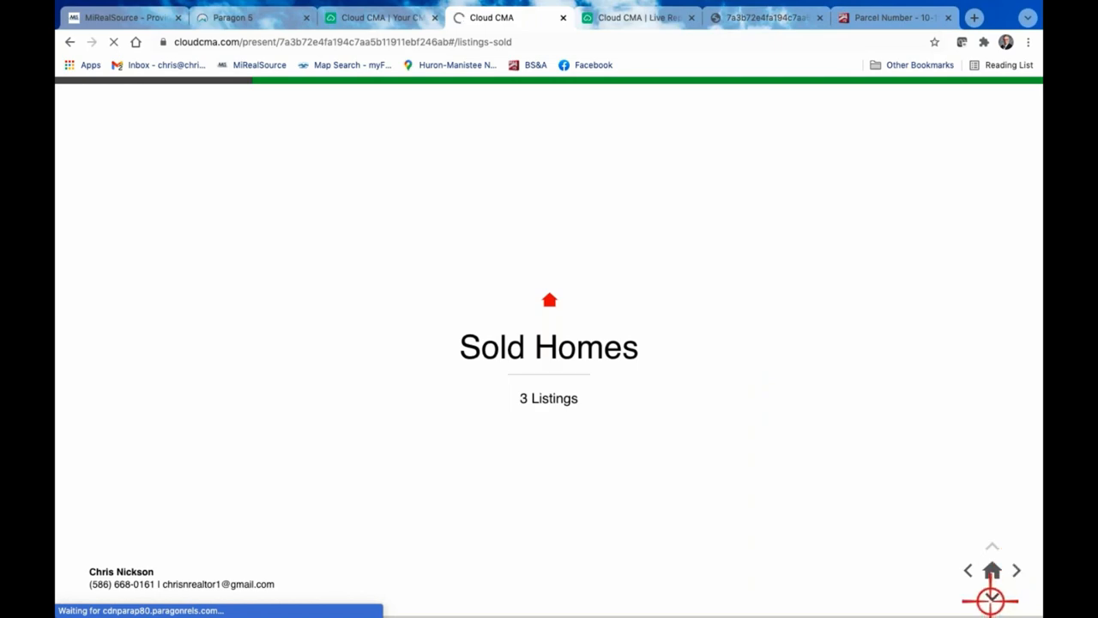
click(993, 599)
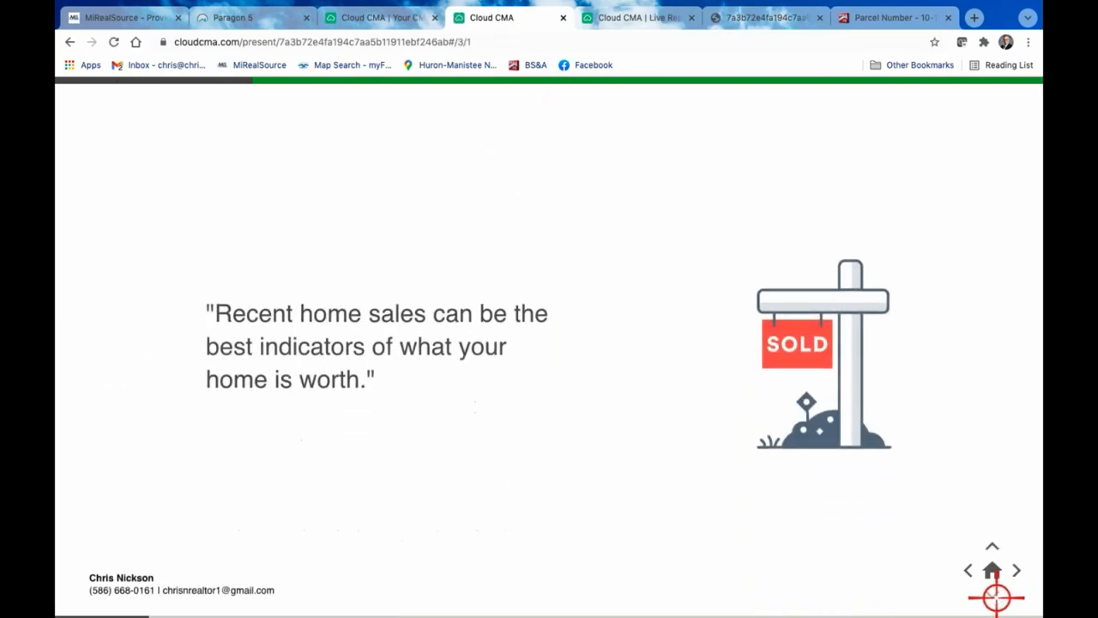
click(1019, 571)
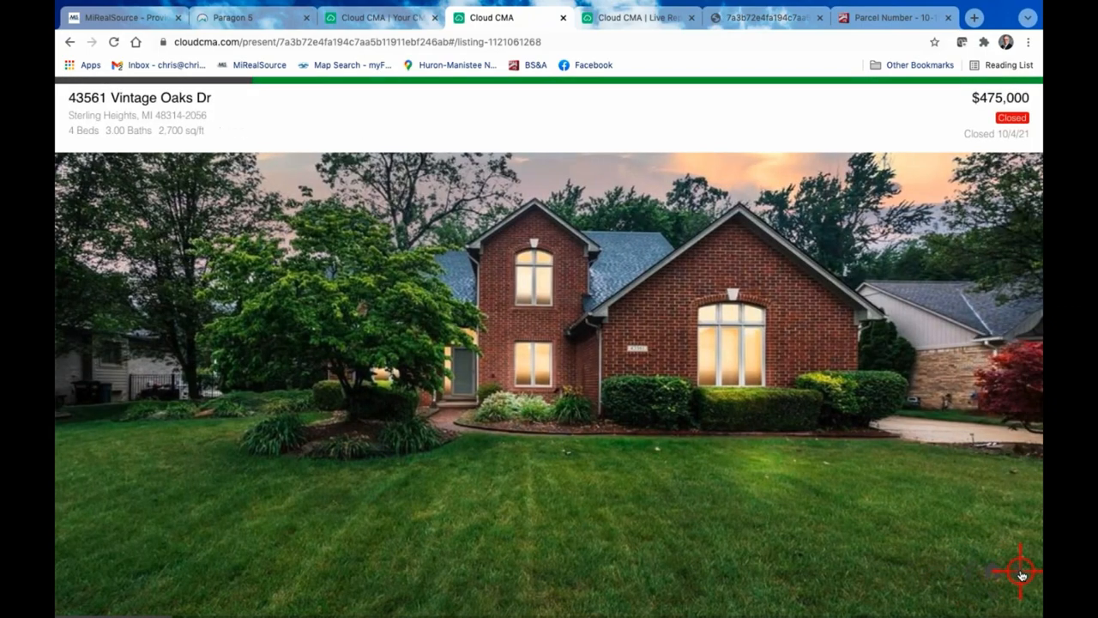
click(1020, 571)
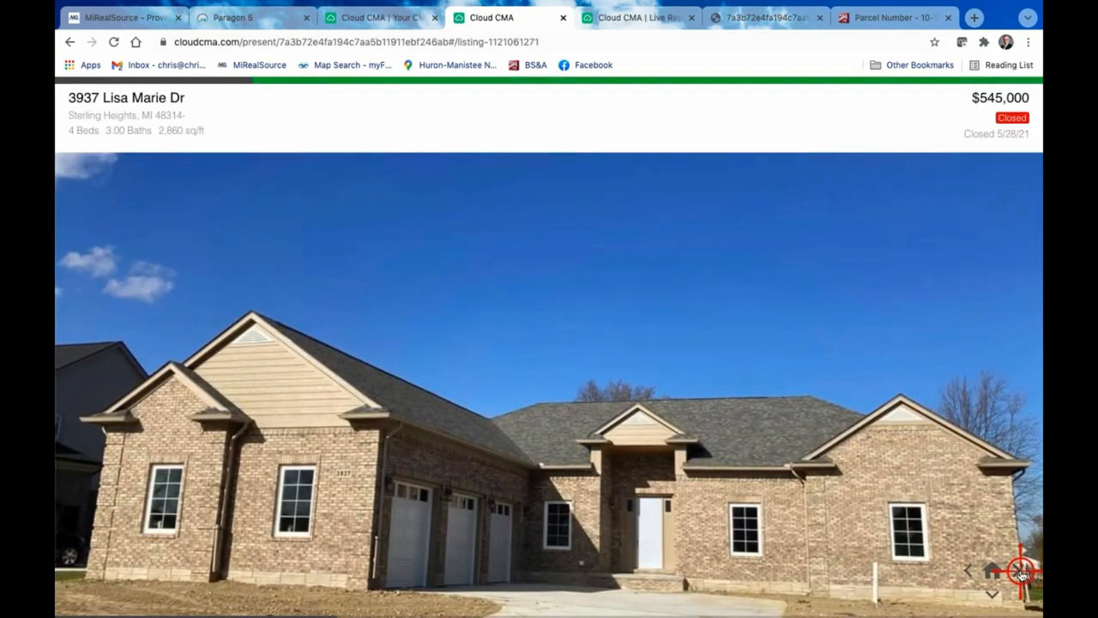
click(1021, 571)
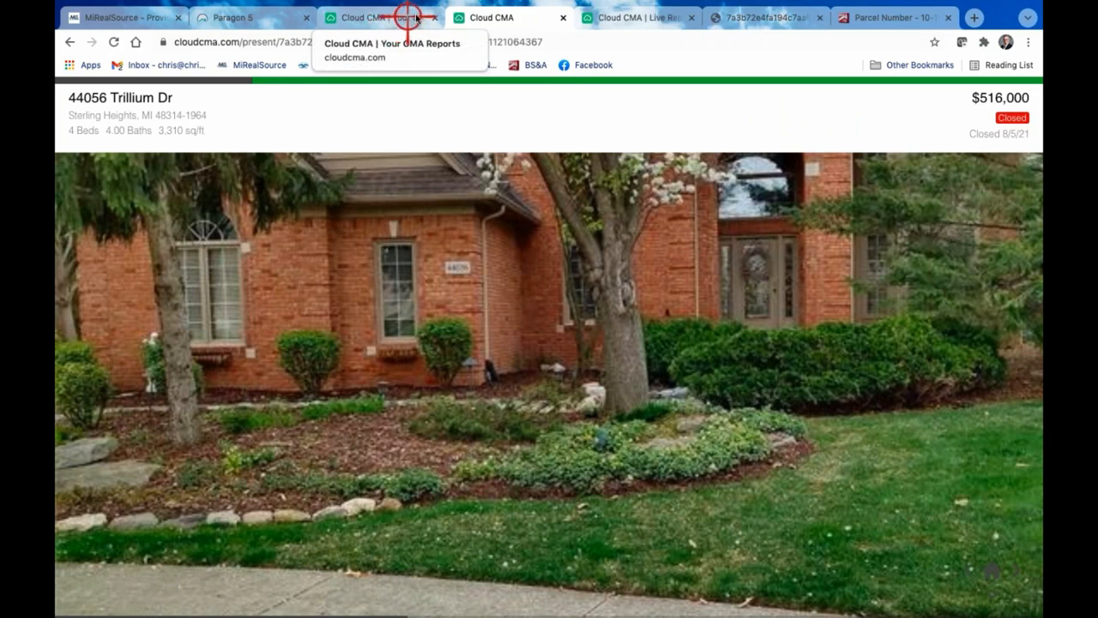
click(563, 17)
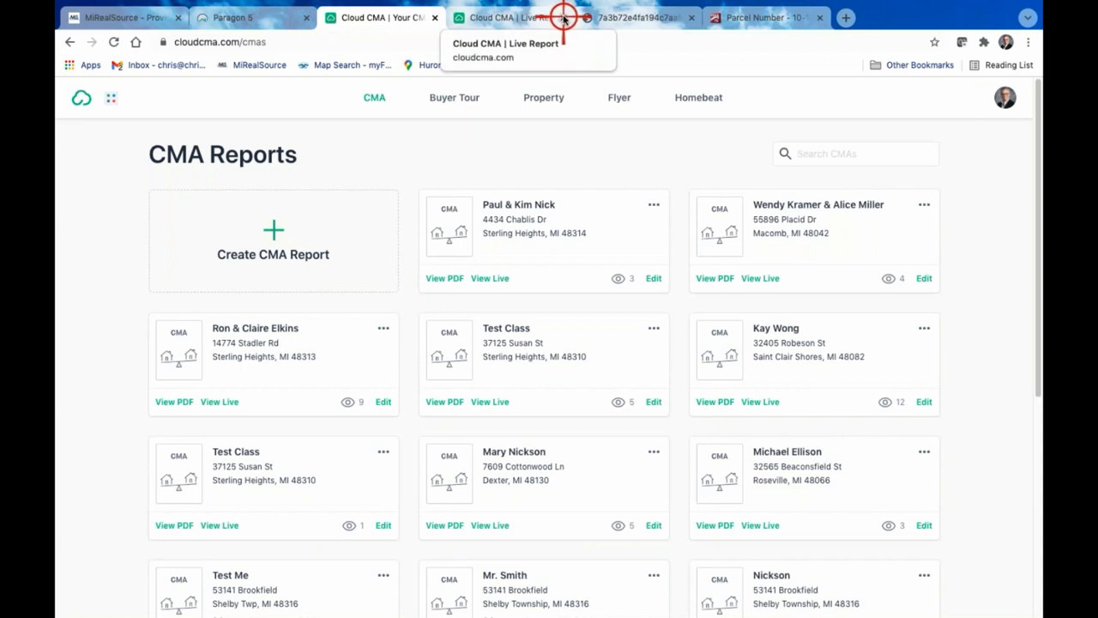
click(564, 17)
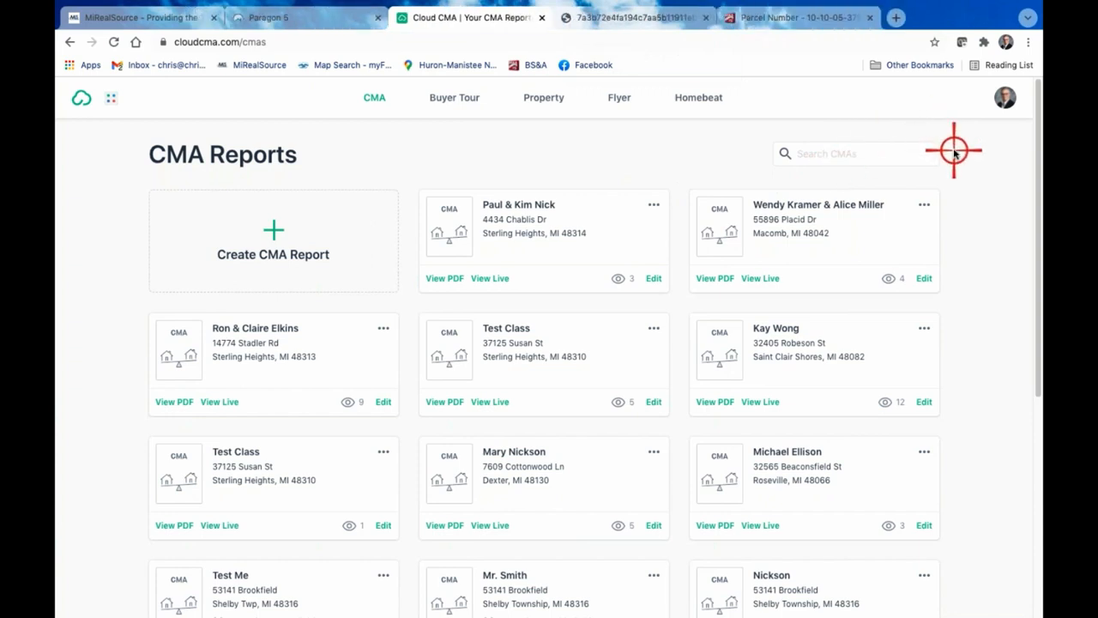
Open the account settings and review the profile's avatar, name, company, logo, email, city and state fields
click(1008, 100)
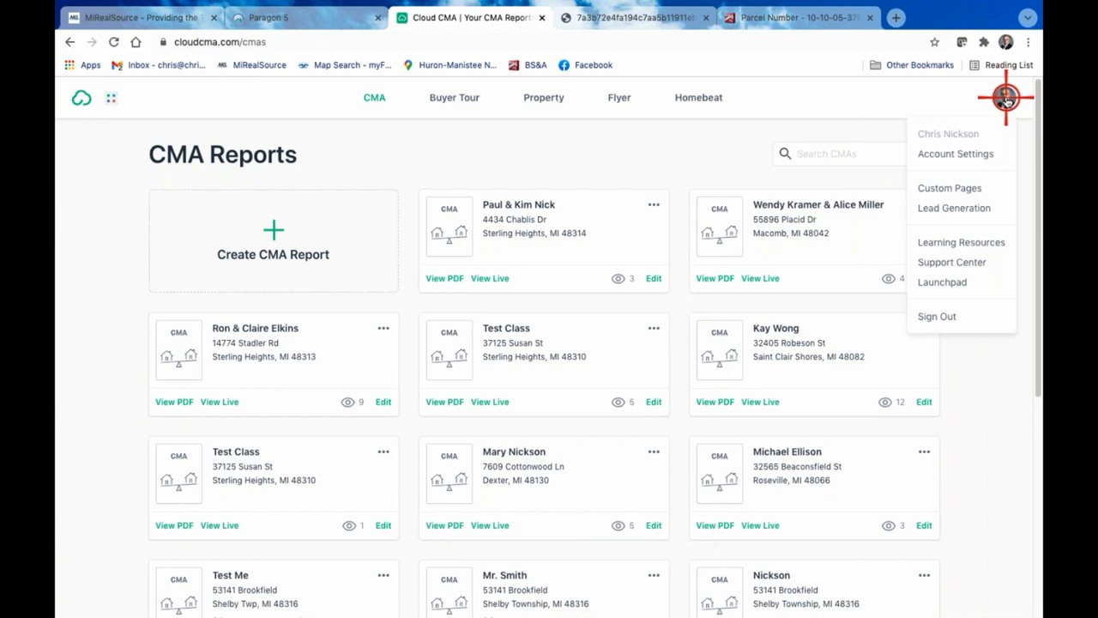
click(972, 152)
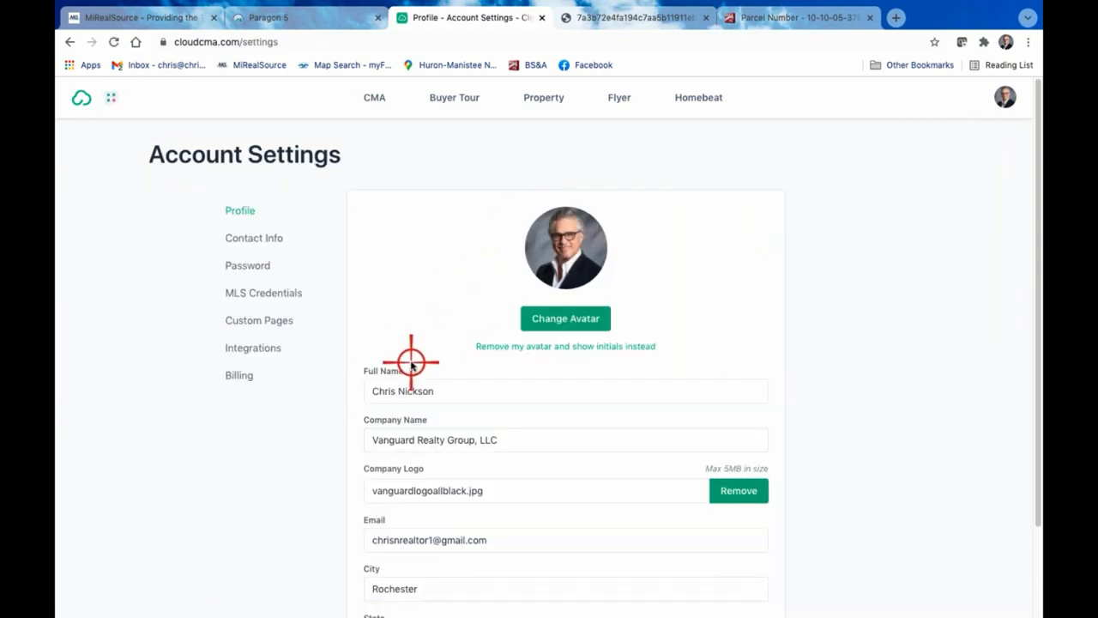
scroll(603, 412, down, 1)
scroll(603, 412, down, 1)
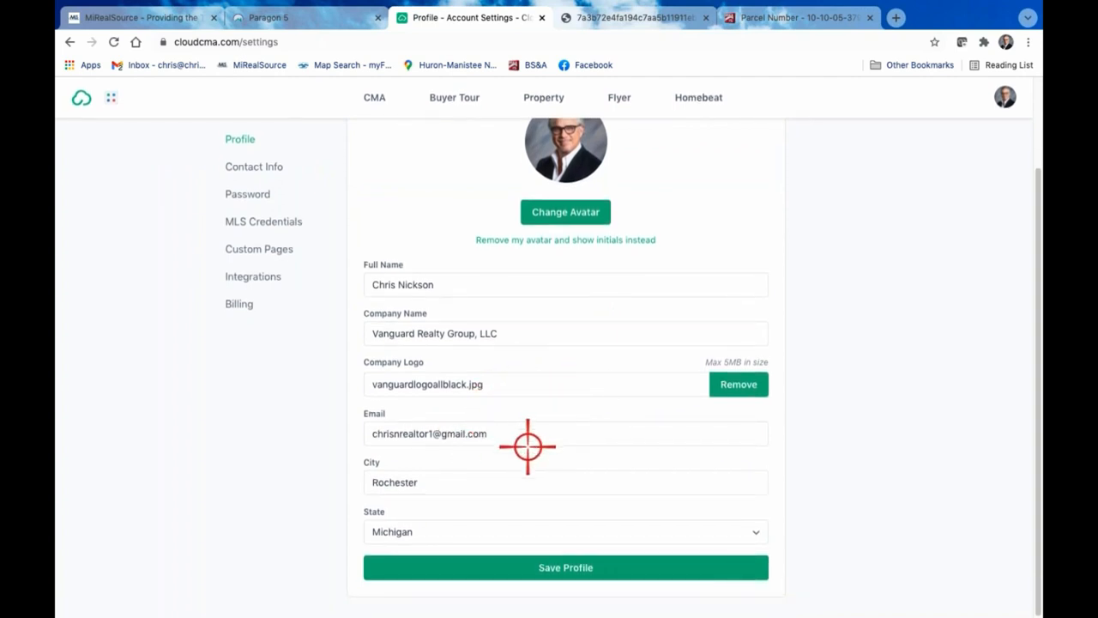
scroll(527, 446, up, 1)
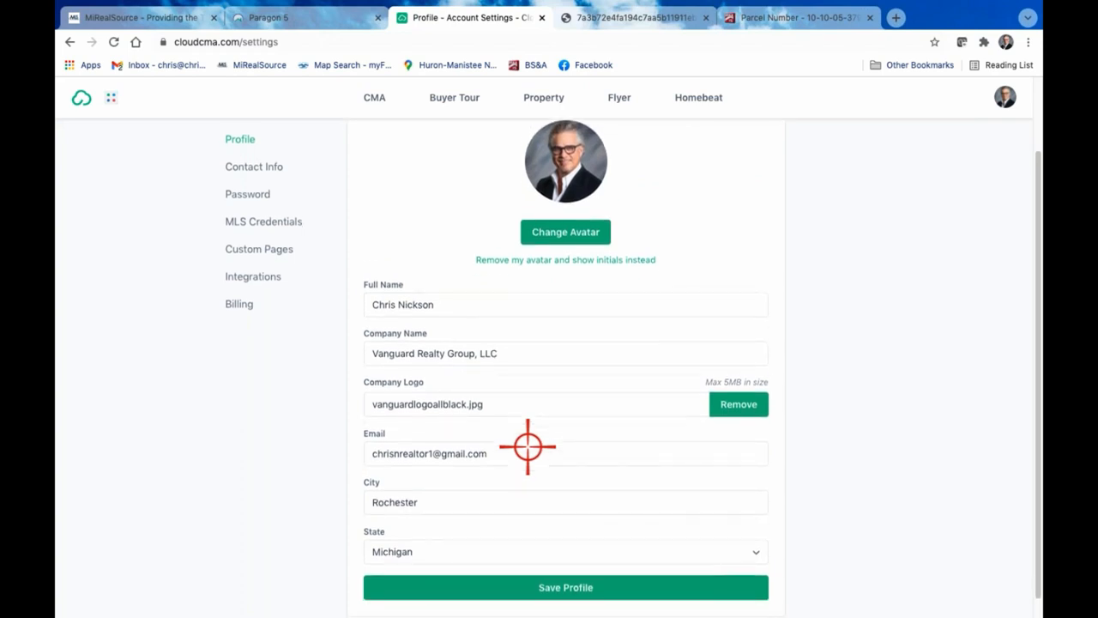
scroll(528, 447, down, 1)
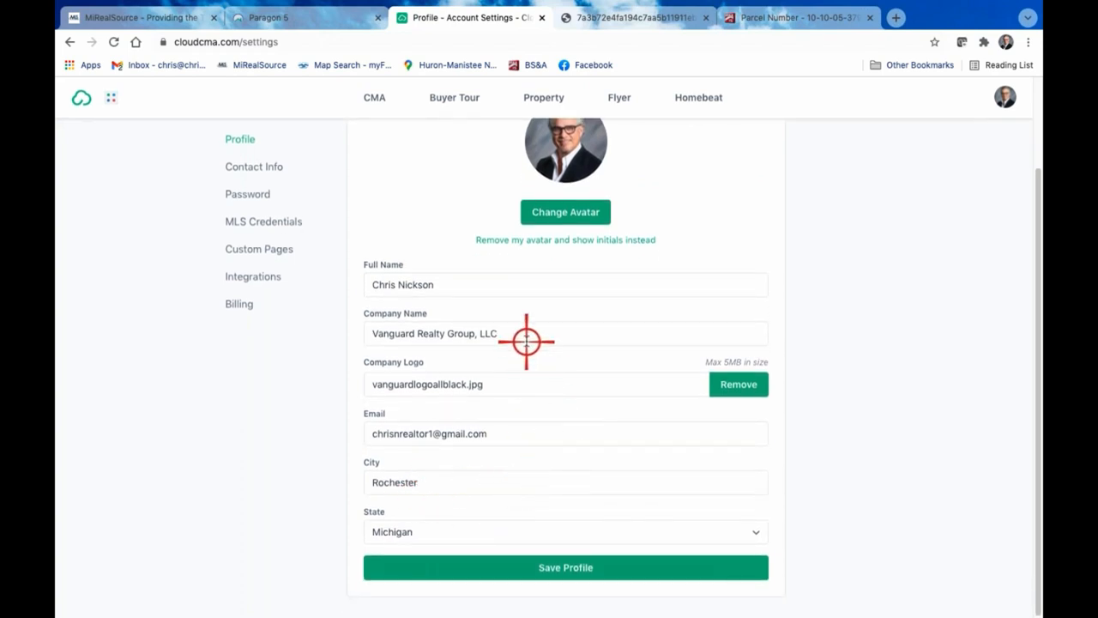
scroll(527, 341, up, 3)
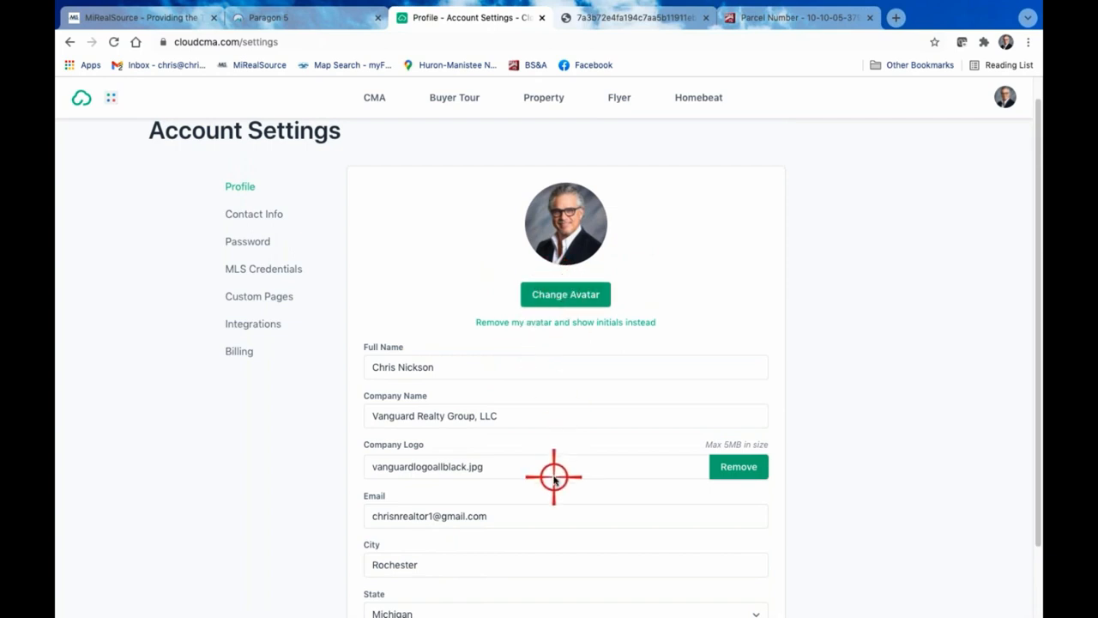
scroll(554, 474, down, 3)
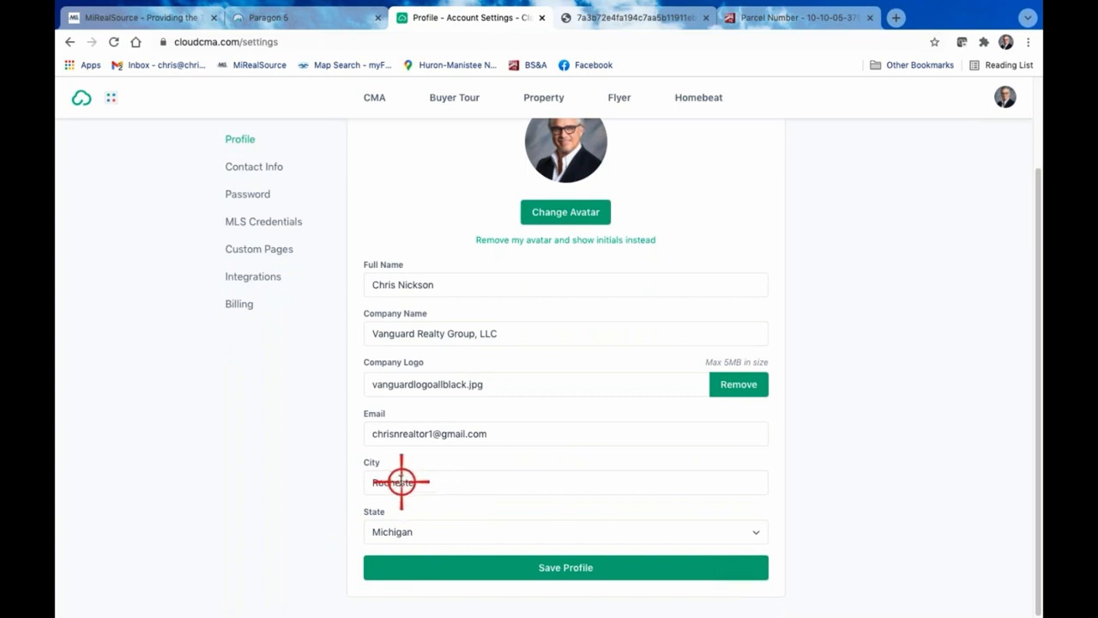
scroll(434, 501, up, 1)
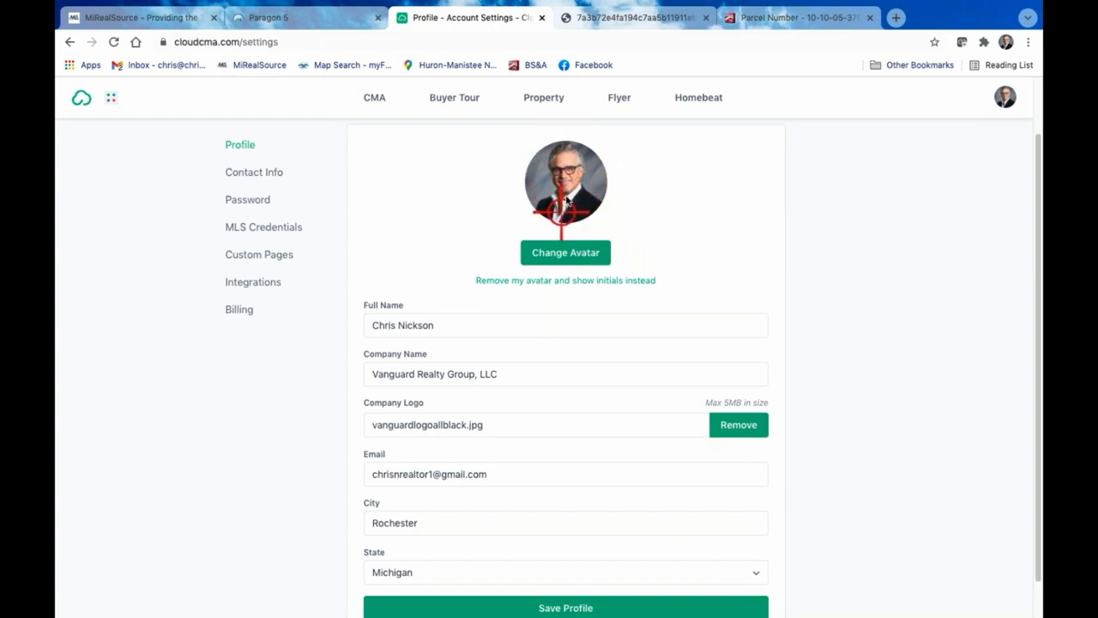
scroll(630, 412, up, 2)
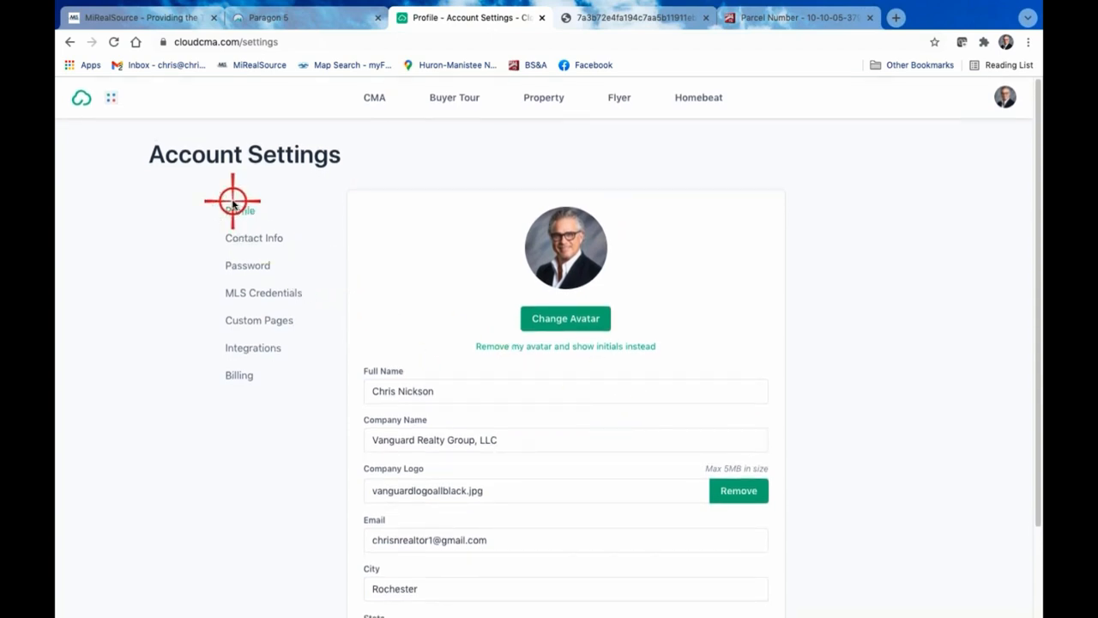
Open the Contact Info settings and check which contact methods can be added, without choosing one
click(1012, 98)
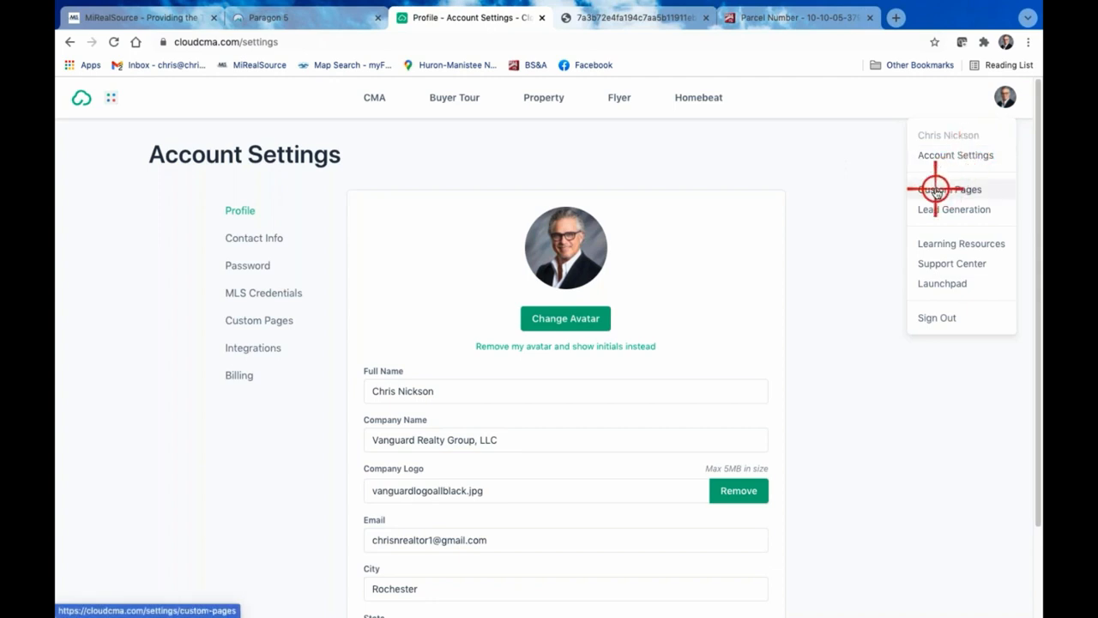
click(264, 246)
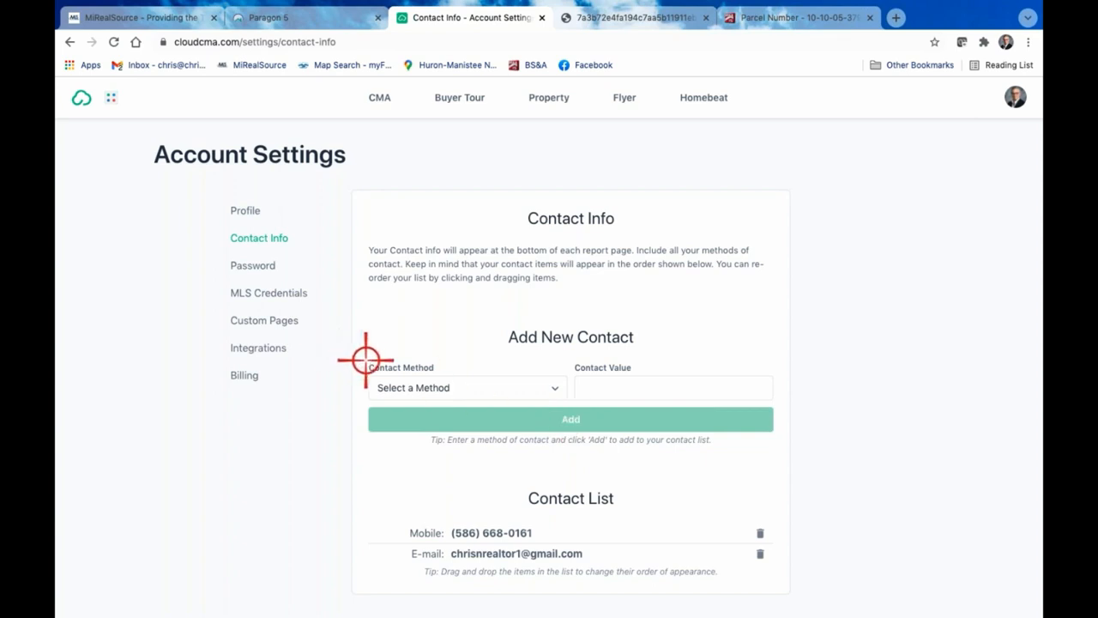
click(557, 388)
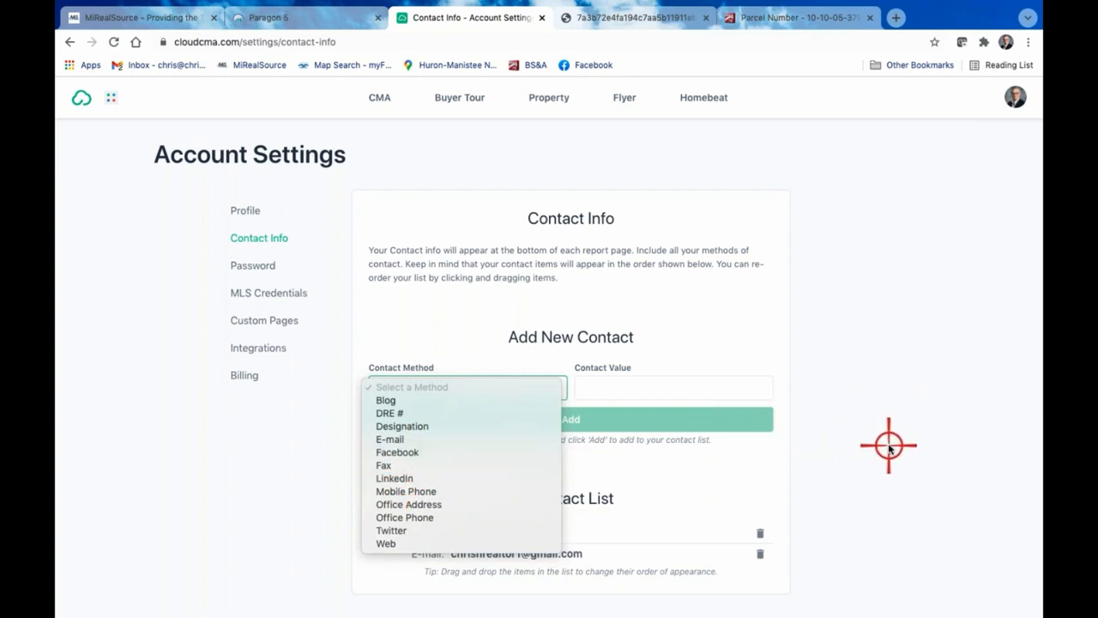
click(944, 375)
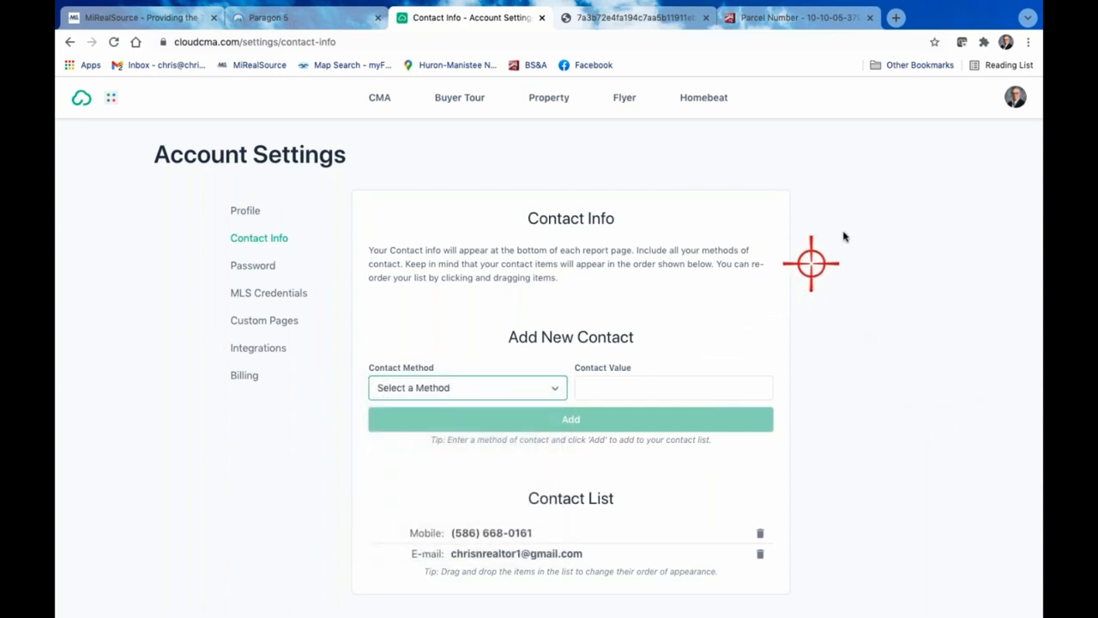
Open the Lead Generation settings and review the landing page, its link, the notification setting and the share options
click(1017, 97)
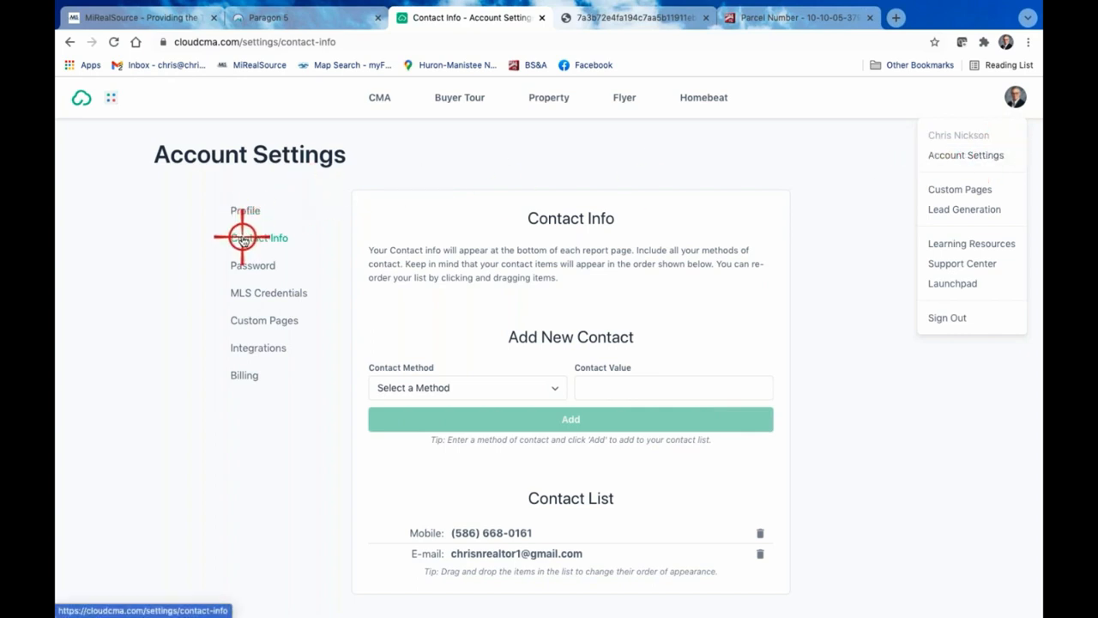
click(961, 411)
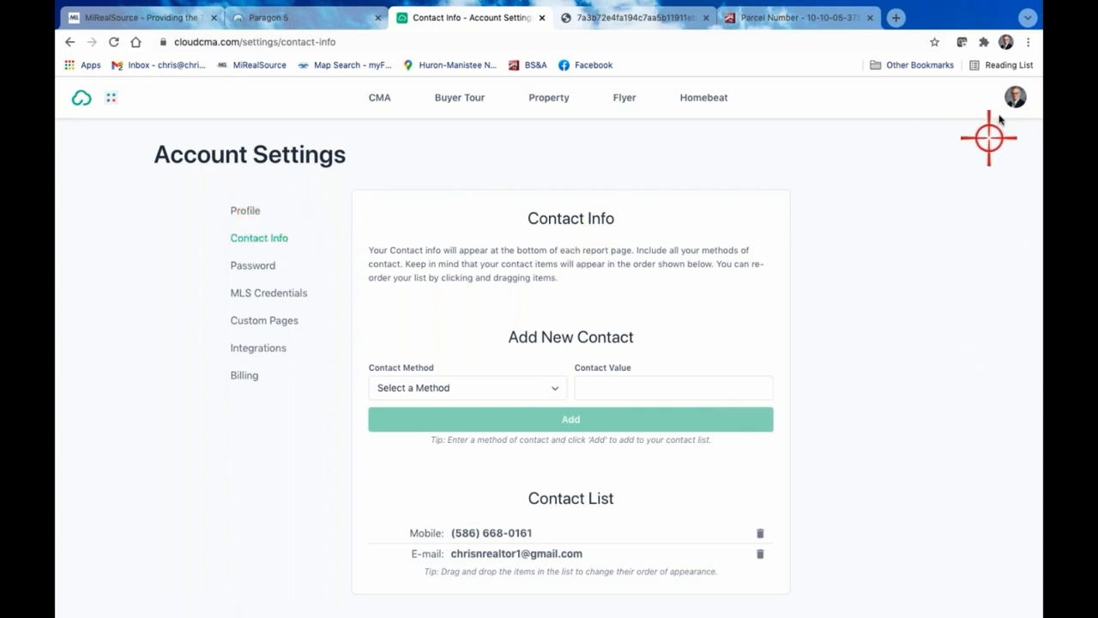
click(1017, 101)
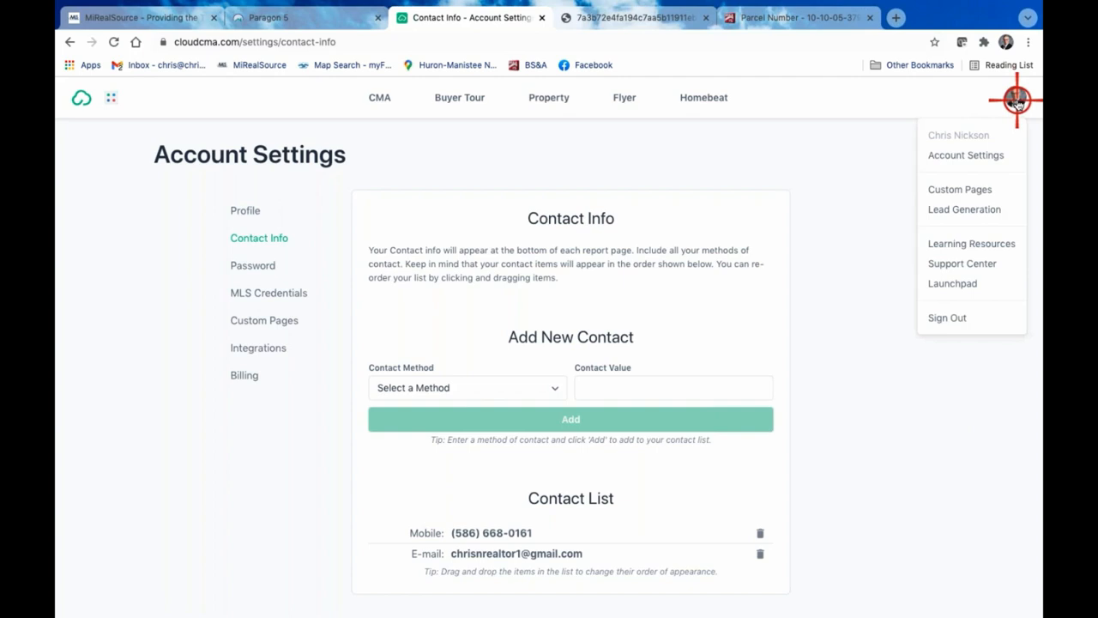
click(970, 215)
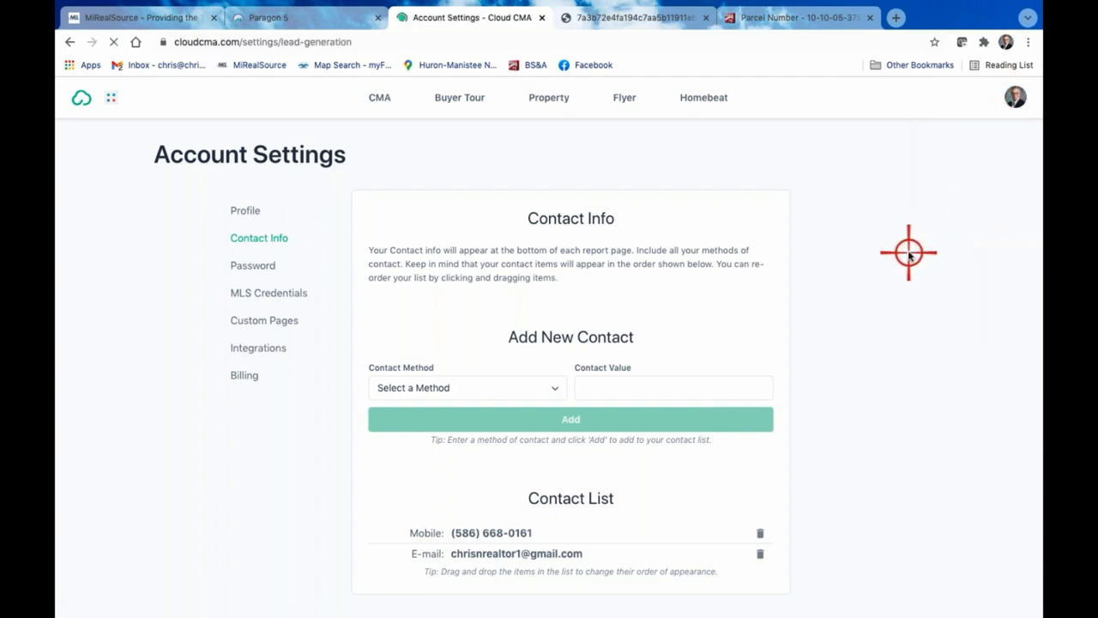
scroll(910, 262, down, 2)
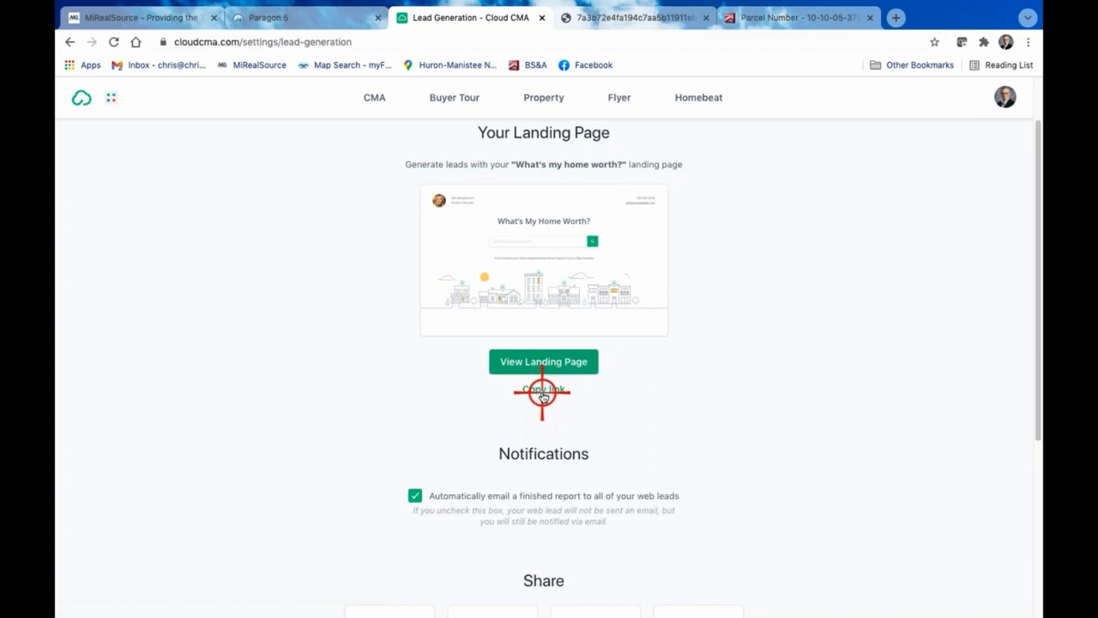
scroll(699, 452, down, 3)
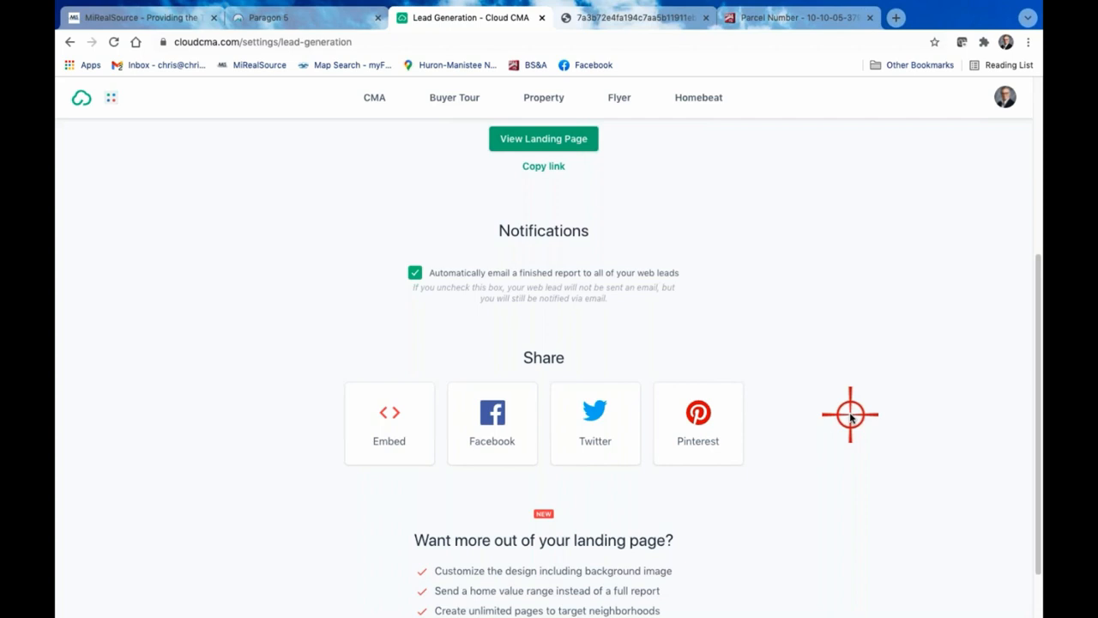
scroll(853, 261, up, 4)
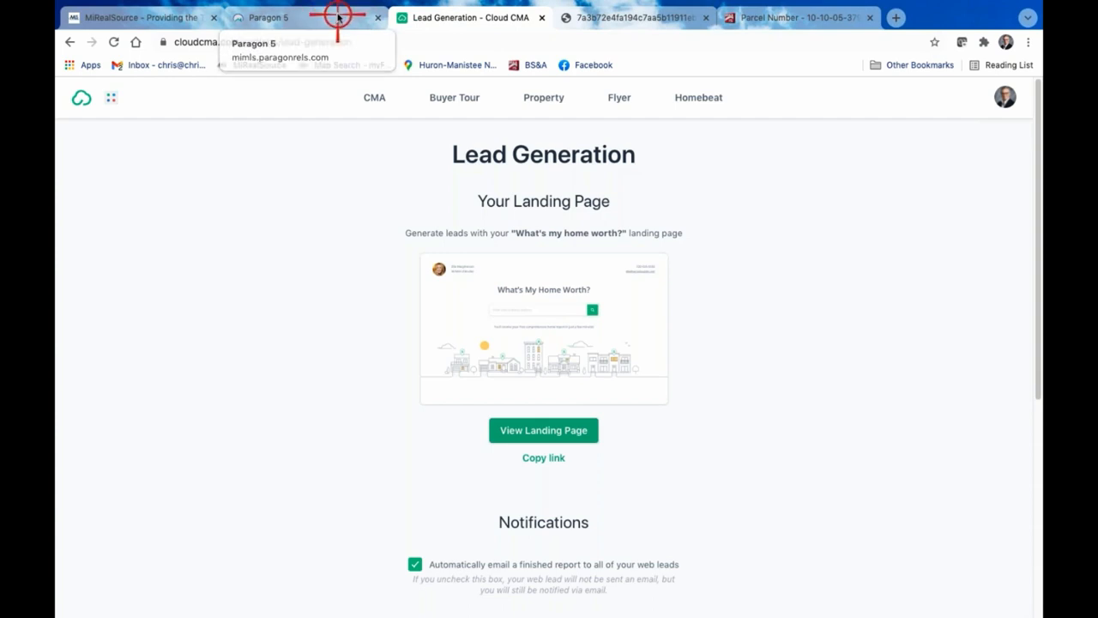
Switch to Paragon 5, open Cloud CMA from the agent tools resources, and close both it and the Lead Generation page
click(339, 14)
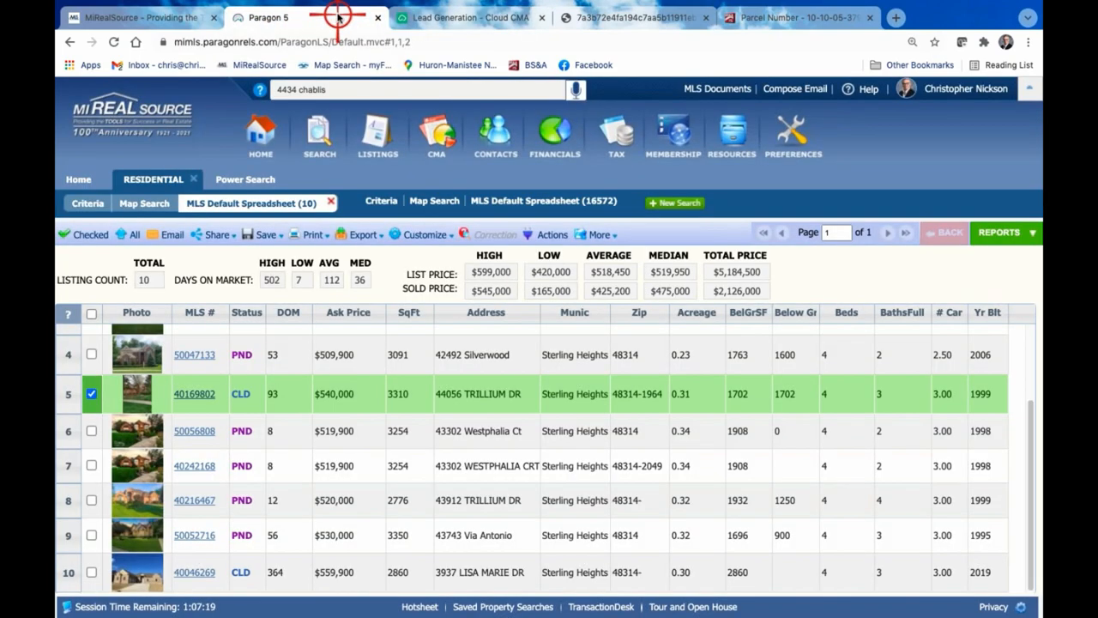
key(ctrl+minus)
key(ctrl+minus)
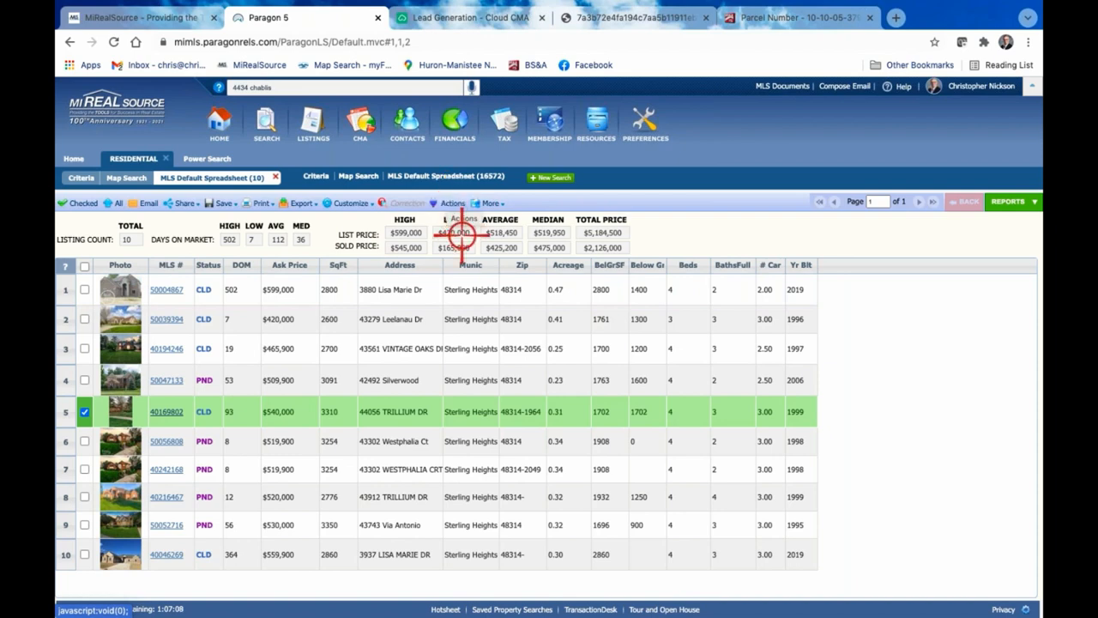
mouse_move(594, 126)
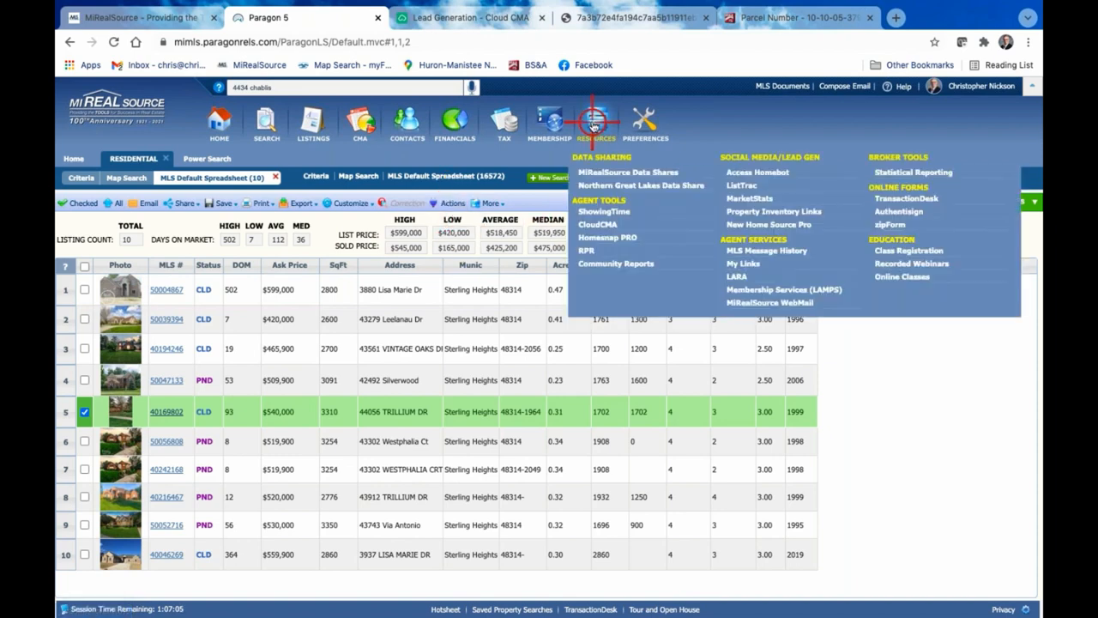
click(596, 224)
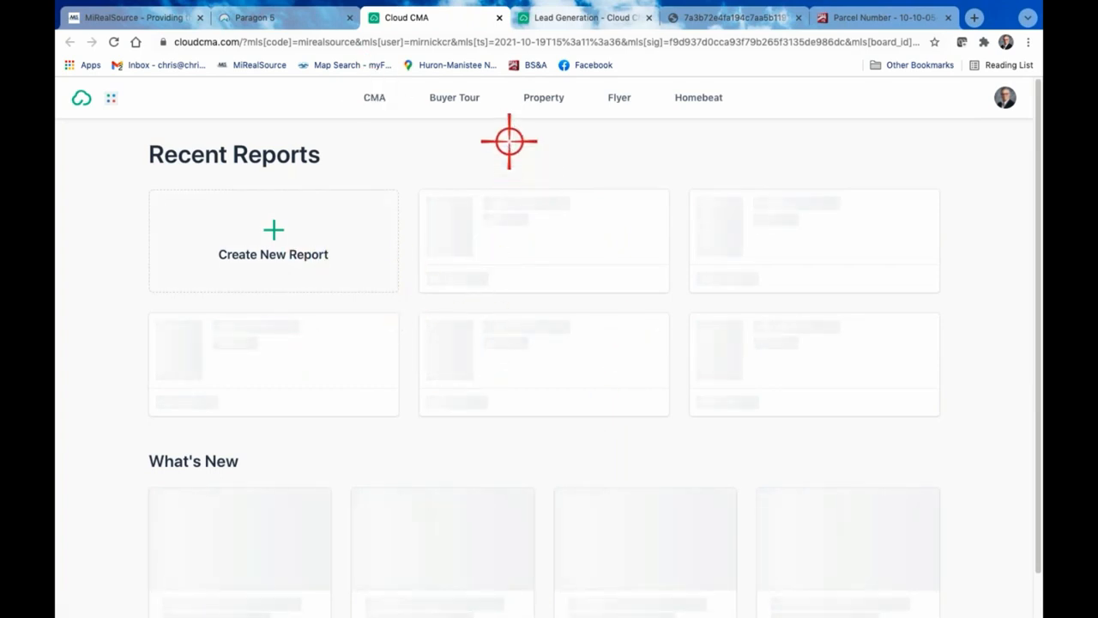
click(501, 17)
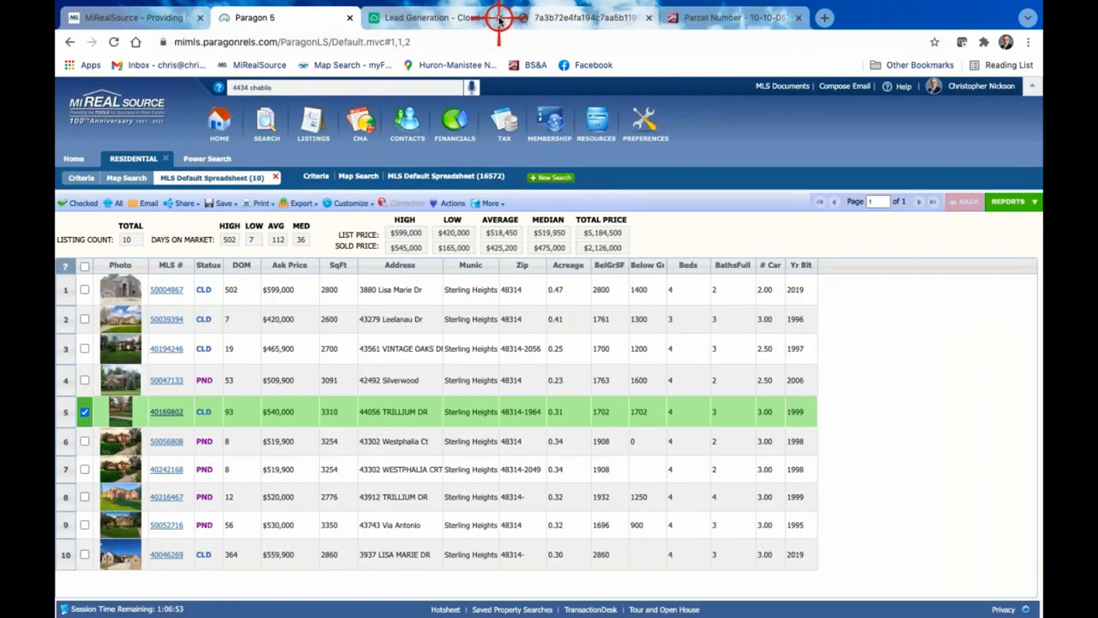
click(500, 17)
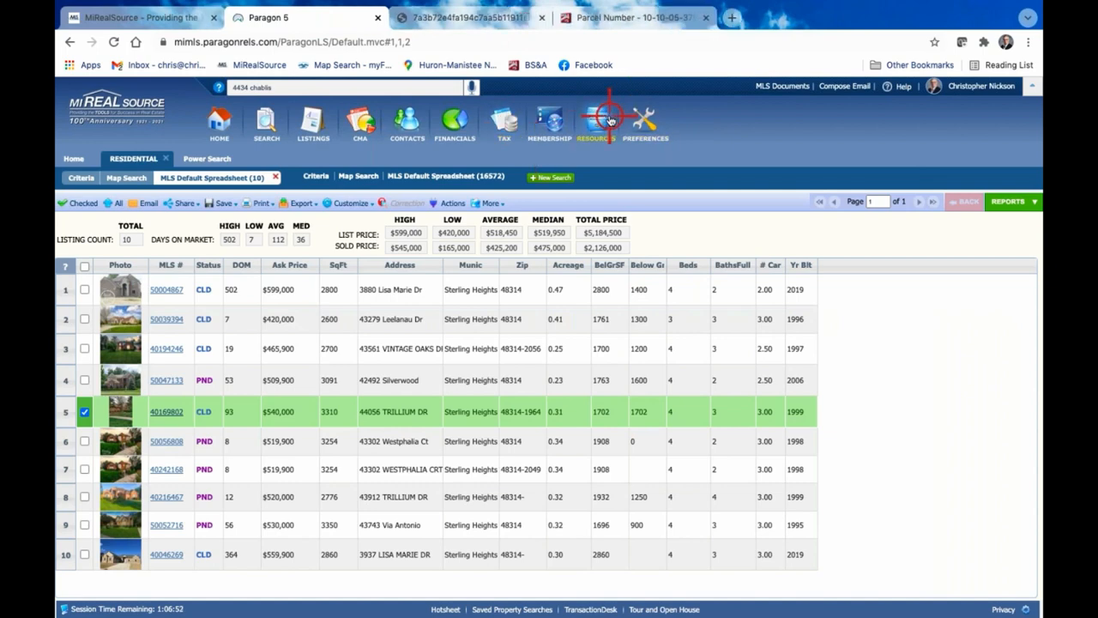
Launch Cloud CMA from Paragon's CMA presentation options, and close its Recent Reports page
mouse_move(598, 120)
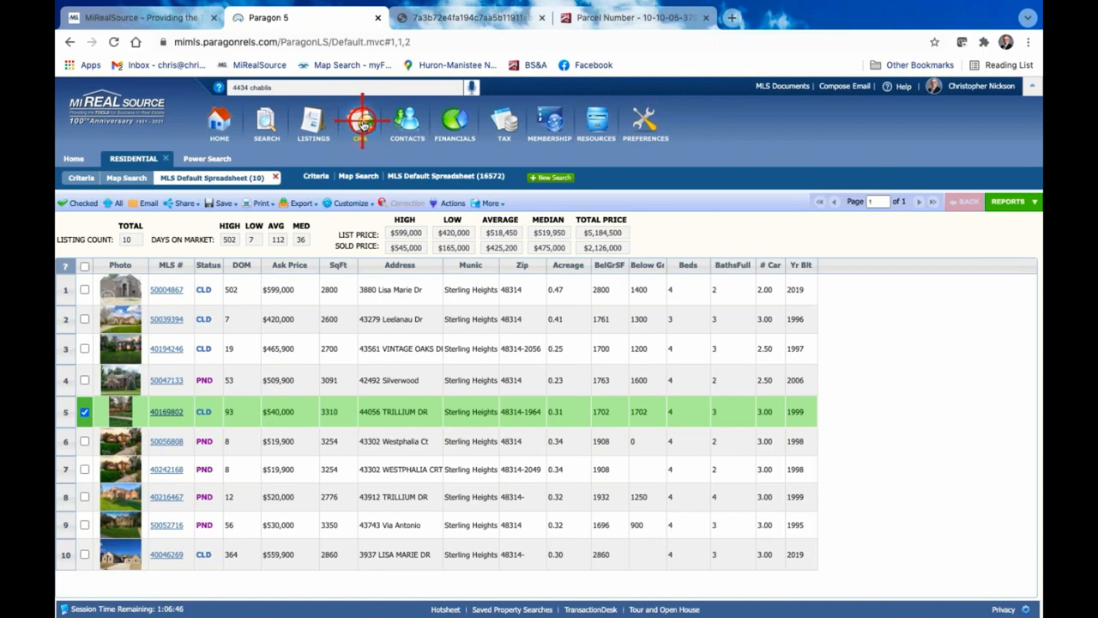
click(363, 125)
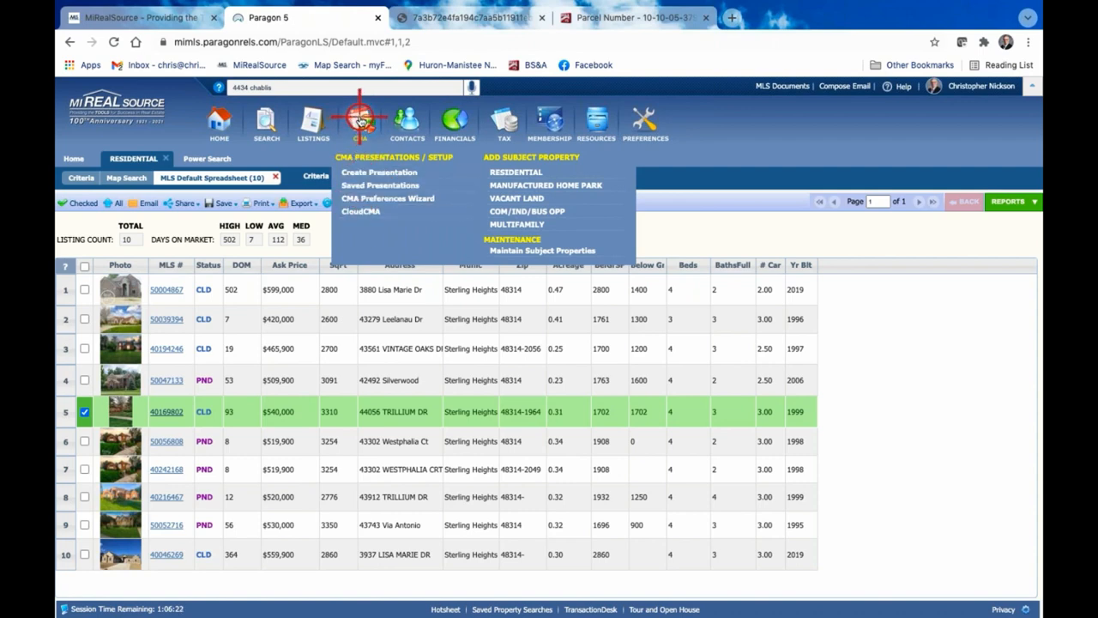
click(368, 211)
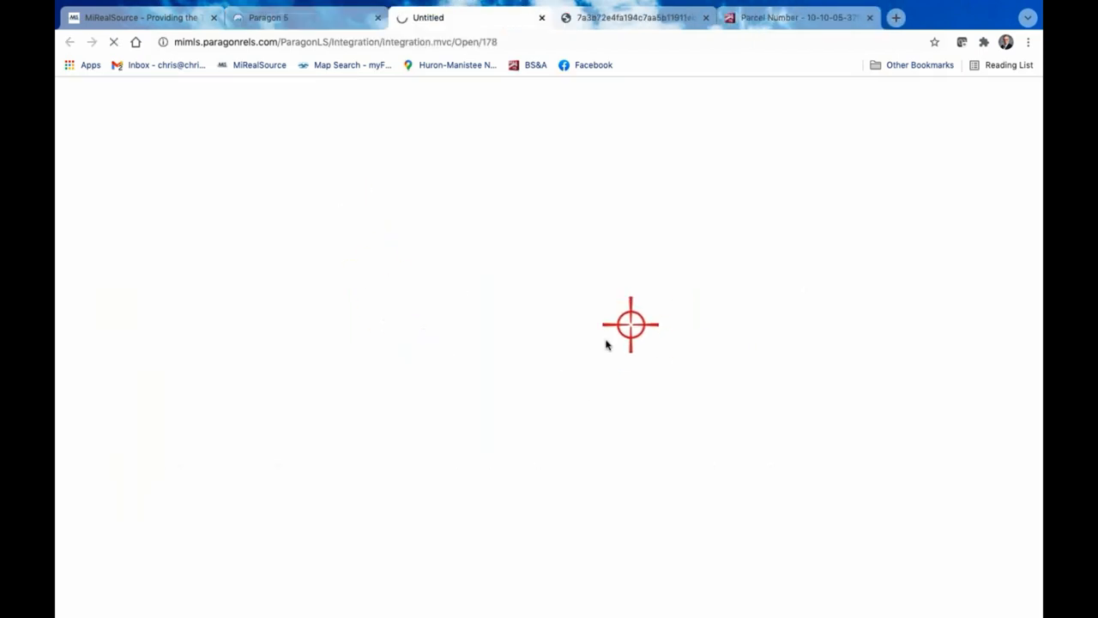
click(541, 18)
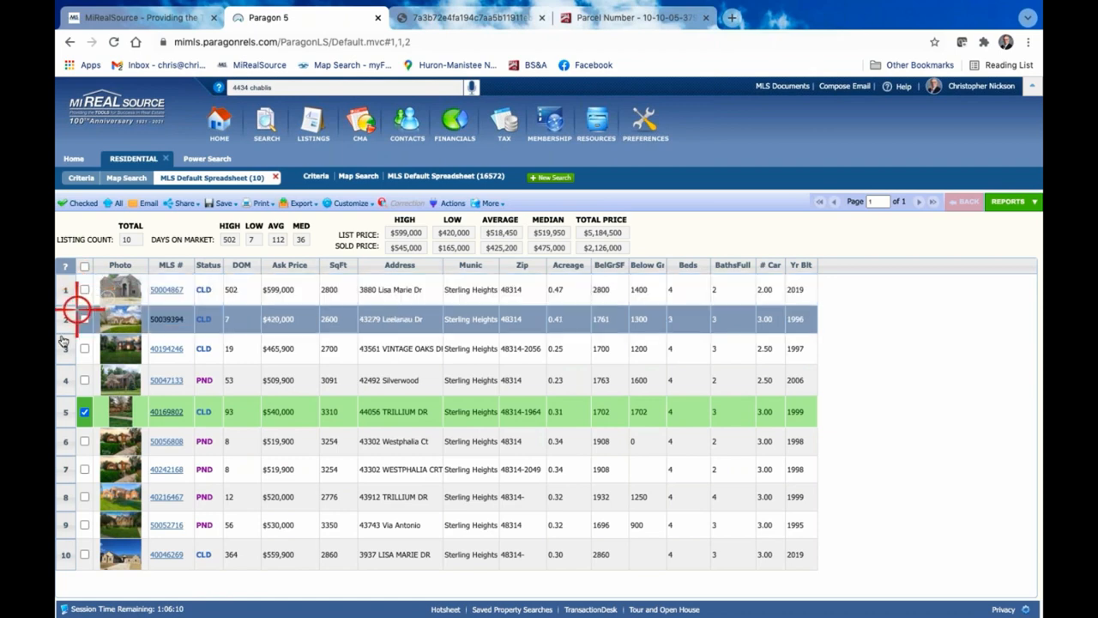
Select the closed listings in rows 2, 3 and 10 in addition to row 5, and show only the checked listings
click(85, 320)
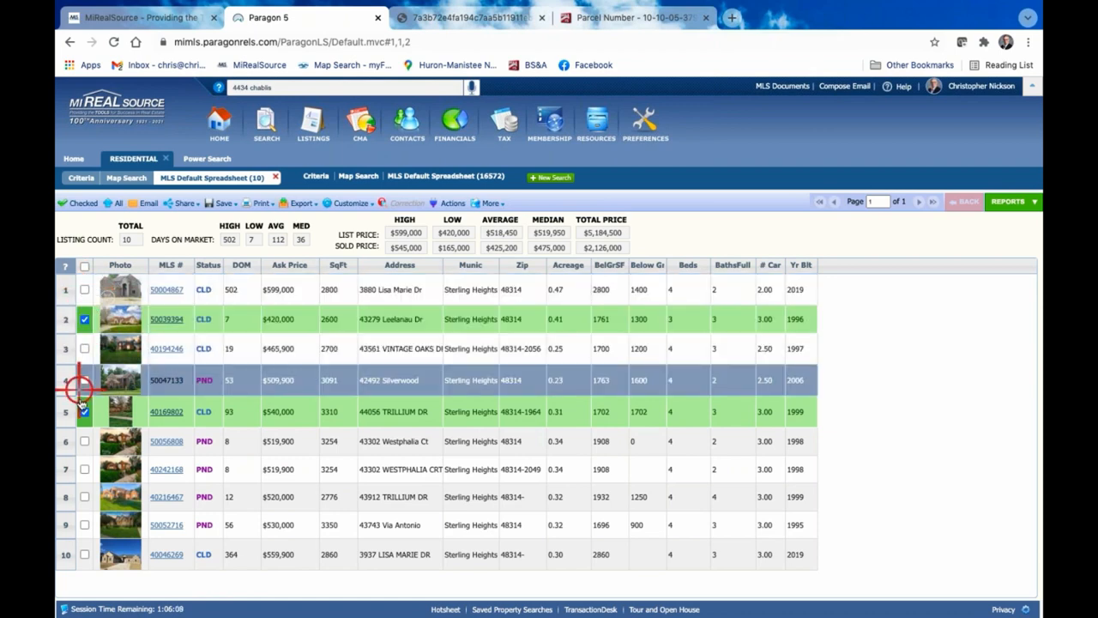
click(84, 470)
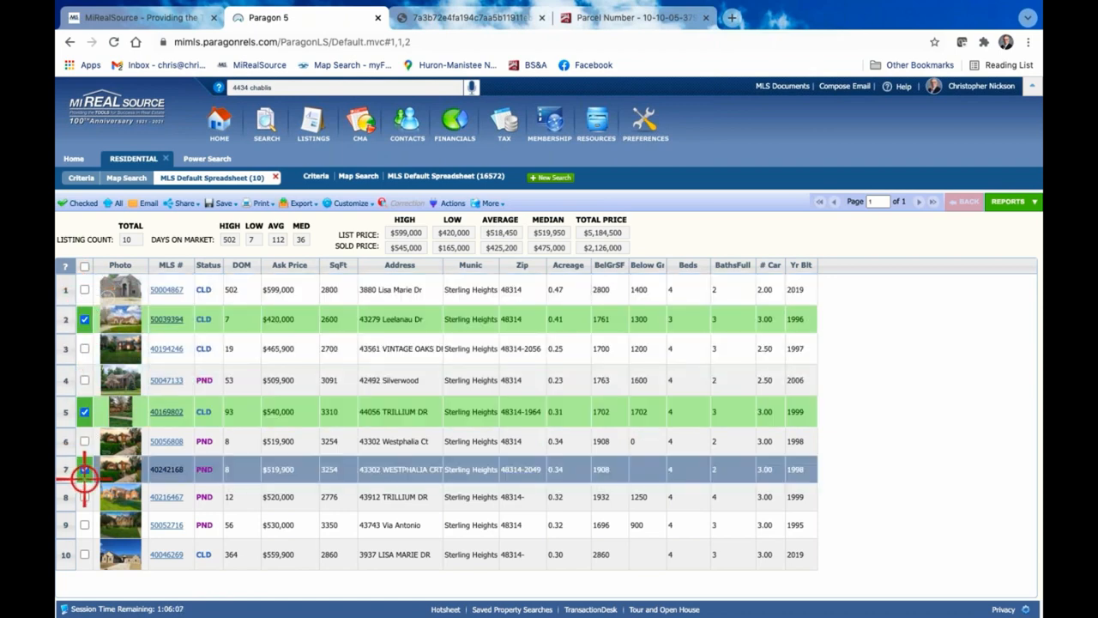
click(84, 552)
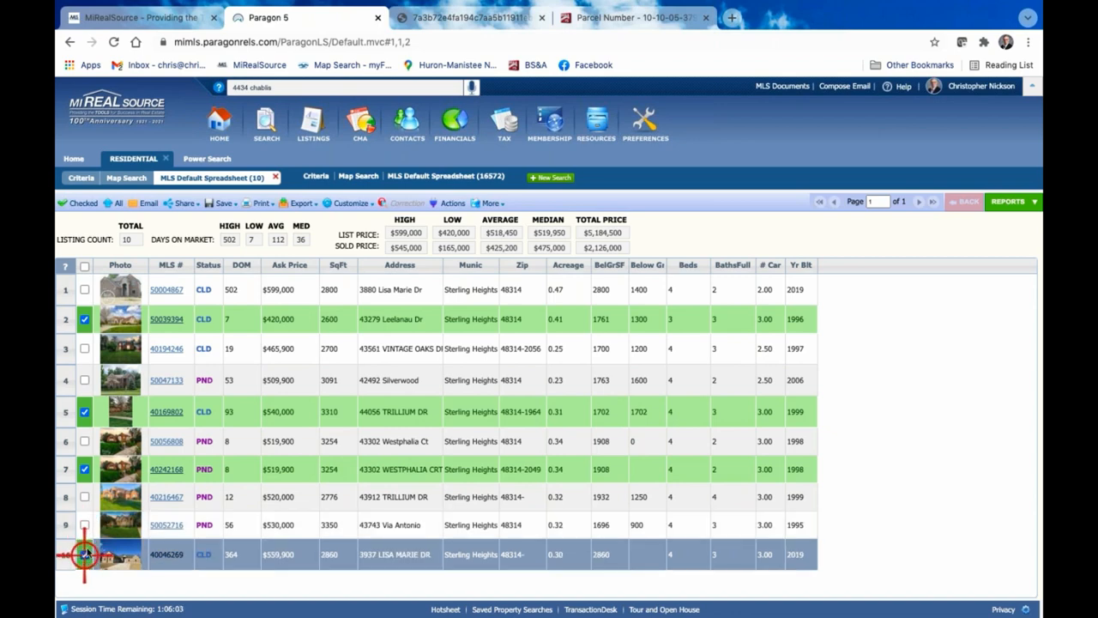
click(84, 349)
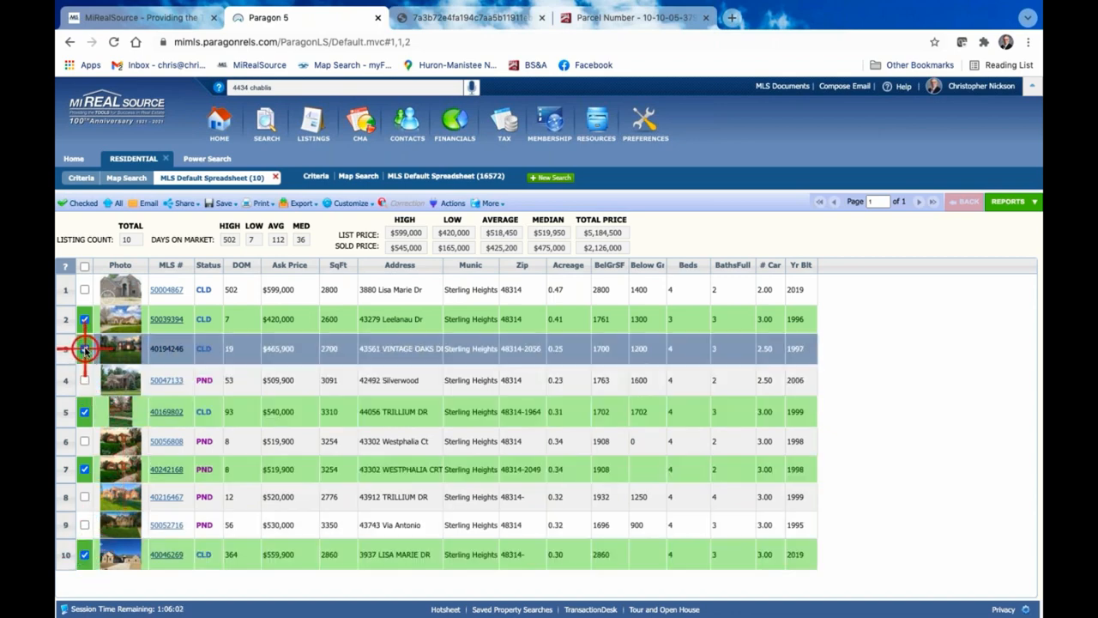
click(80, 466)
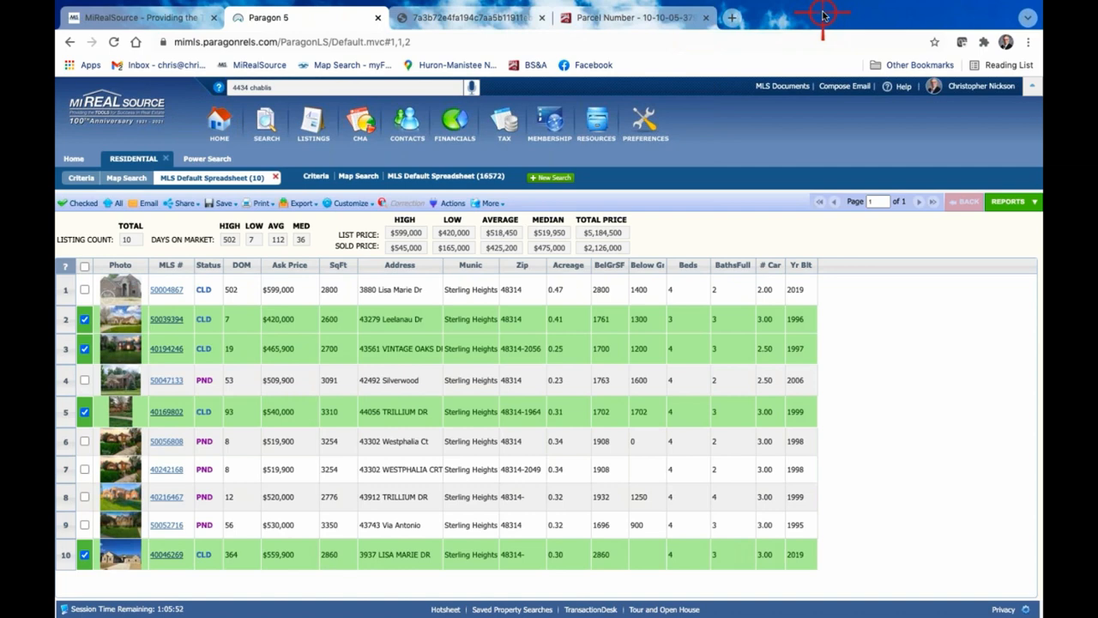
click(78, 206)
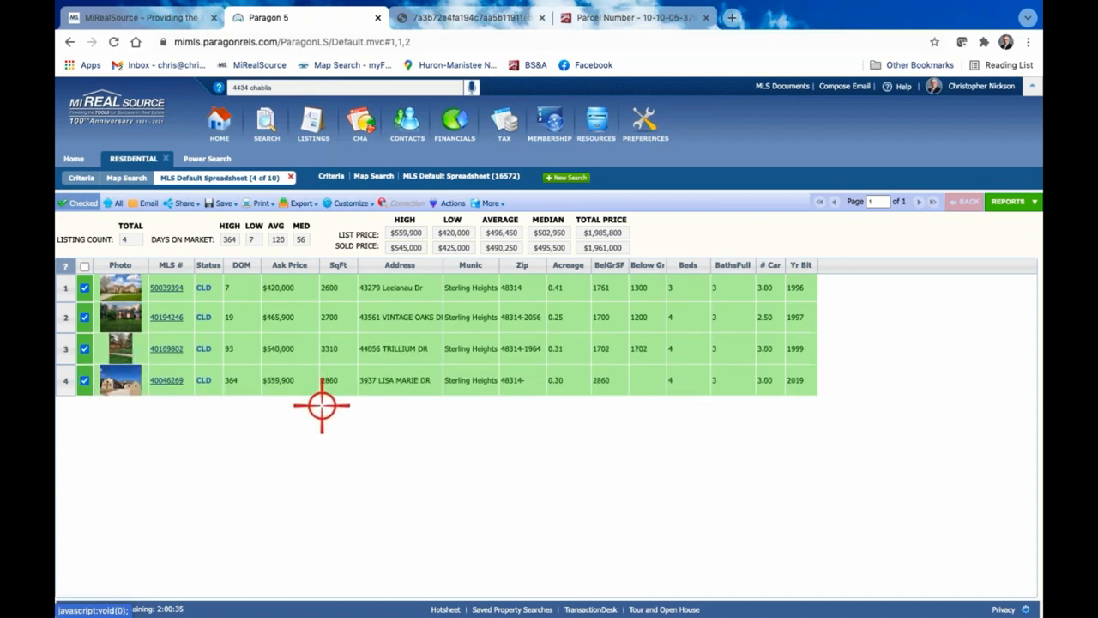
Check which integrated tools are offered as actions for the selected listings, and close the list without choosing one
click(489, 203)
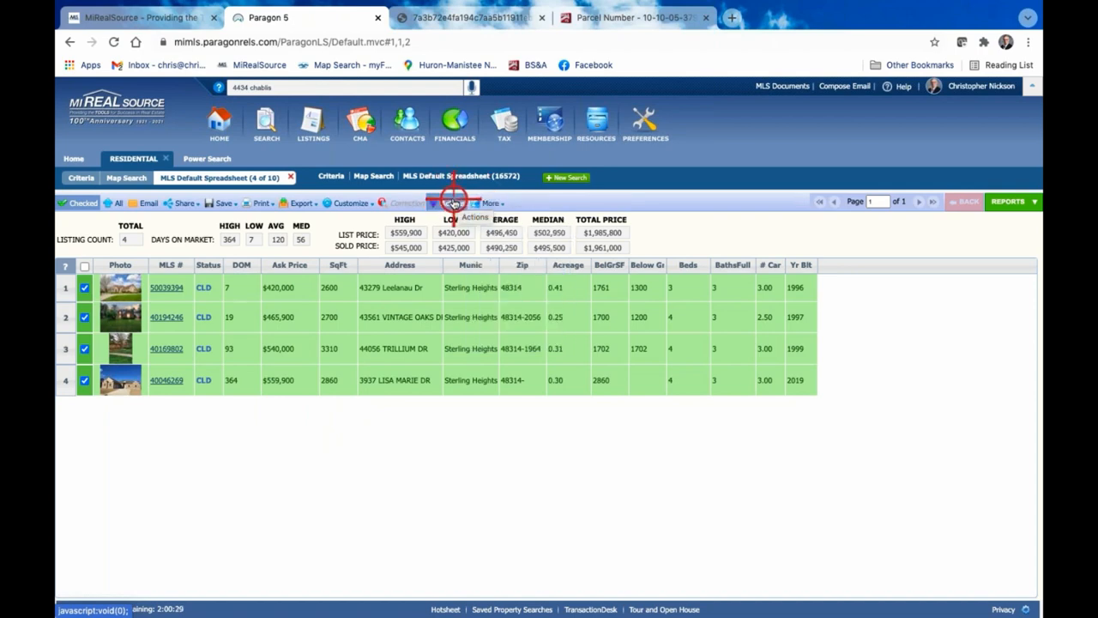
click(455, 202)
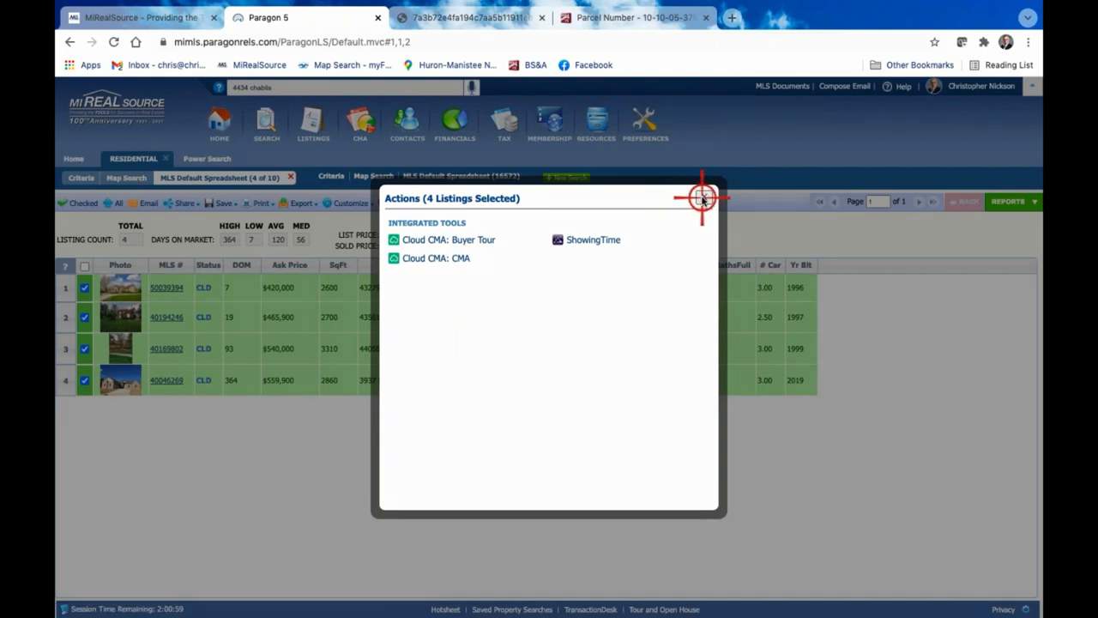
click(702, 198)
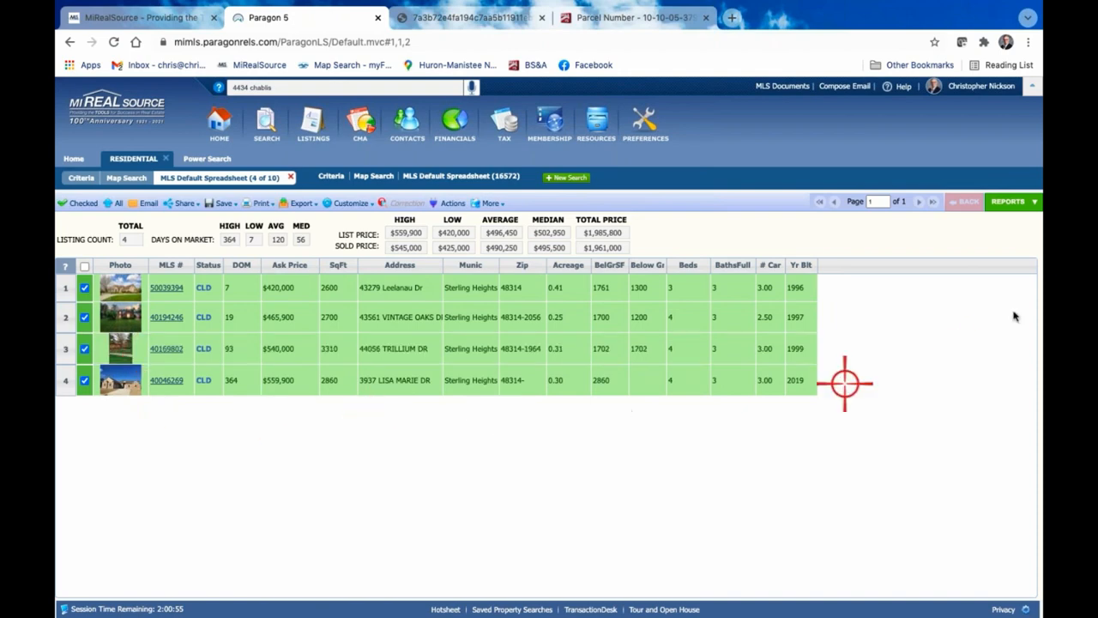
View the selected listings in the CMA Summary report and examine its price and square-footage statistics
click(1017, 202)
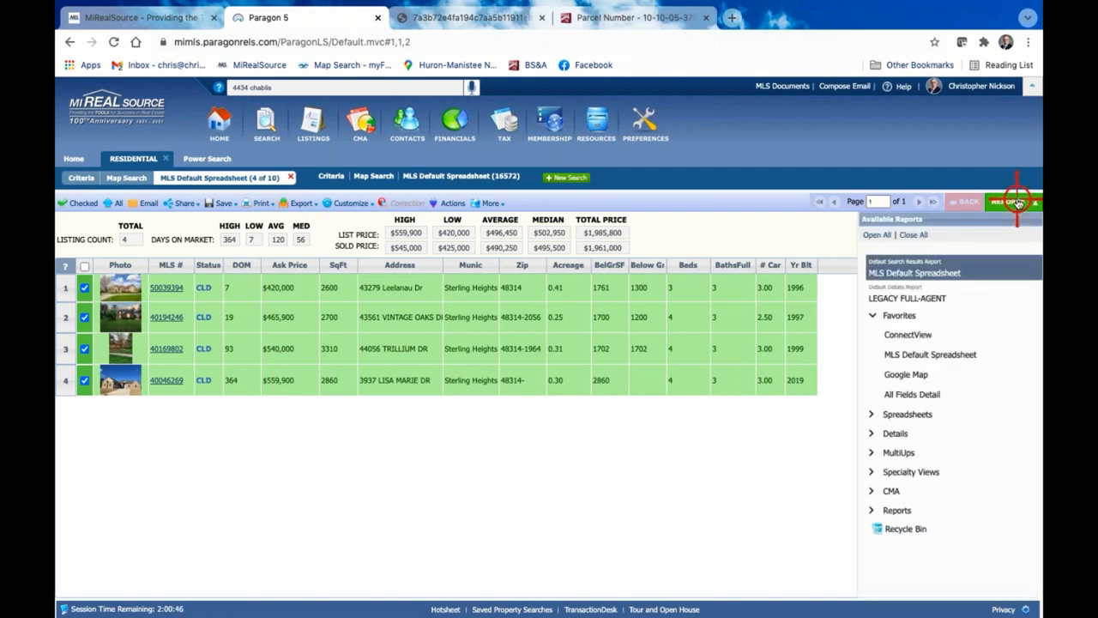
click(892, 490)
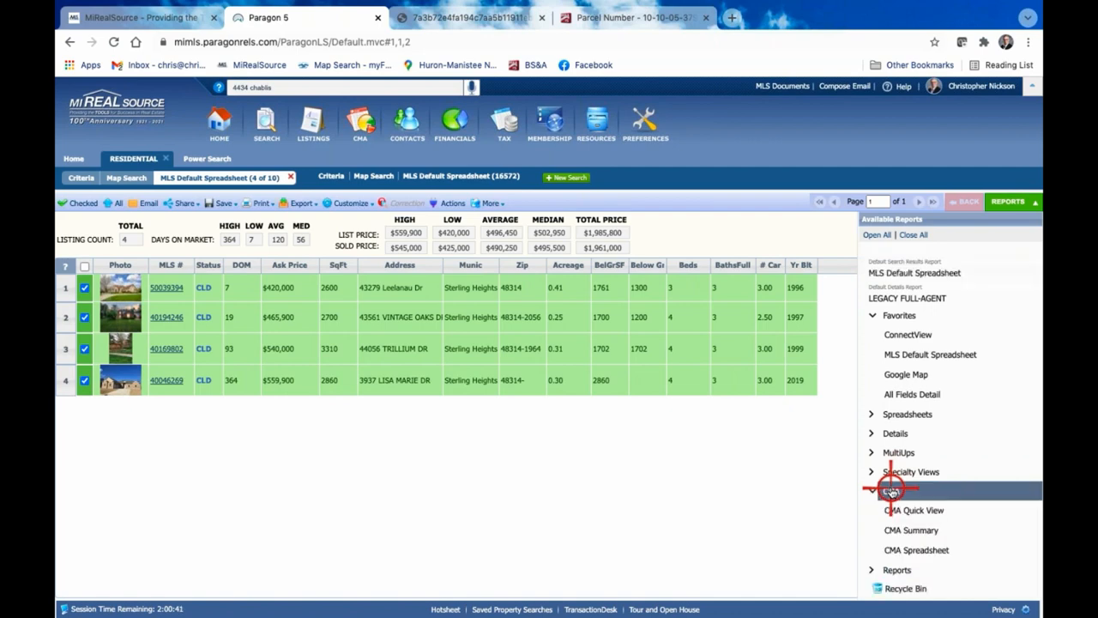
click(927, 525)
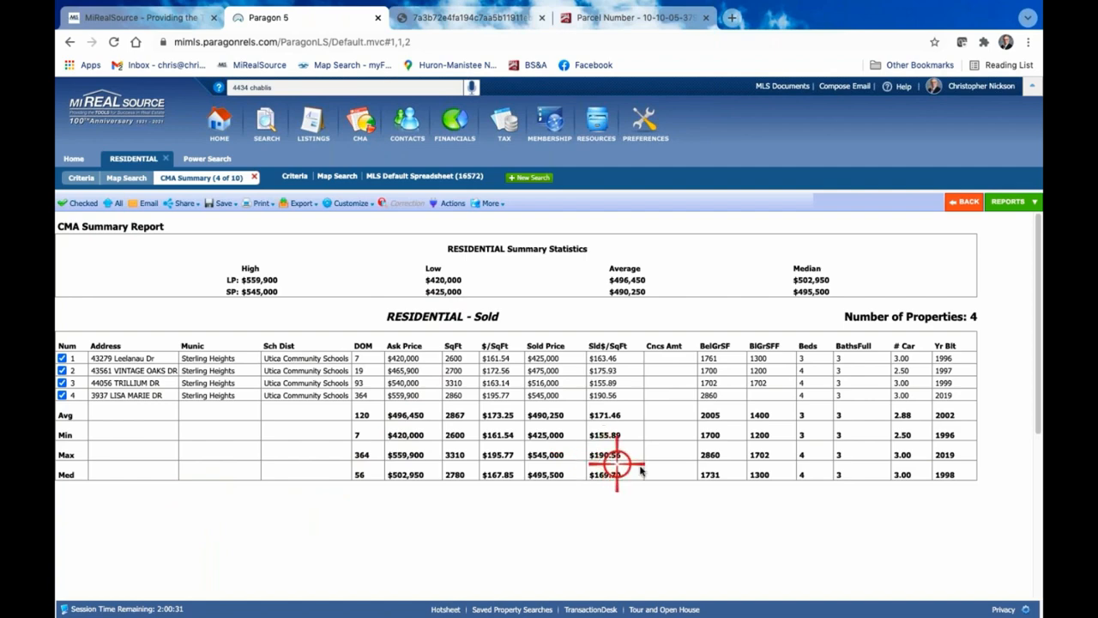
View the selected listings in the CMA Quick View report and in the CMA Spreadsheet report
click(1021, 202)
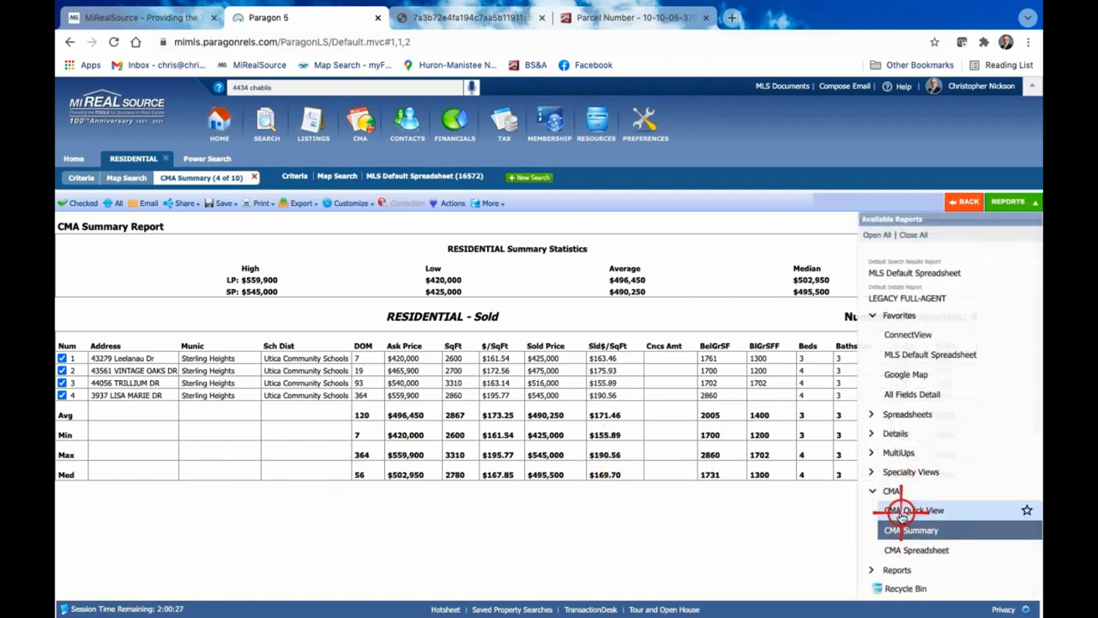
click(900, 515)
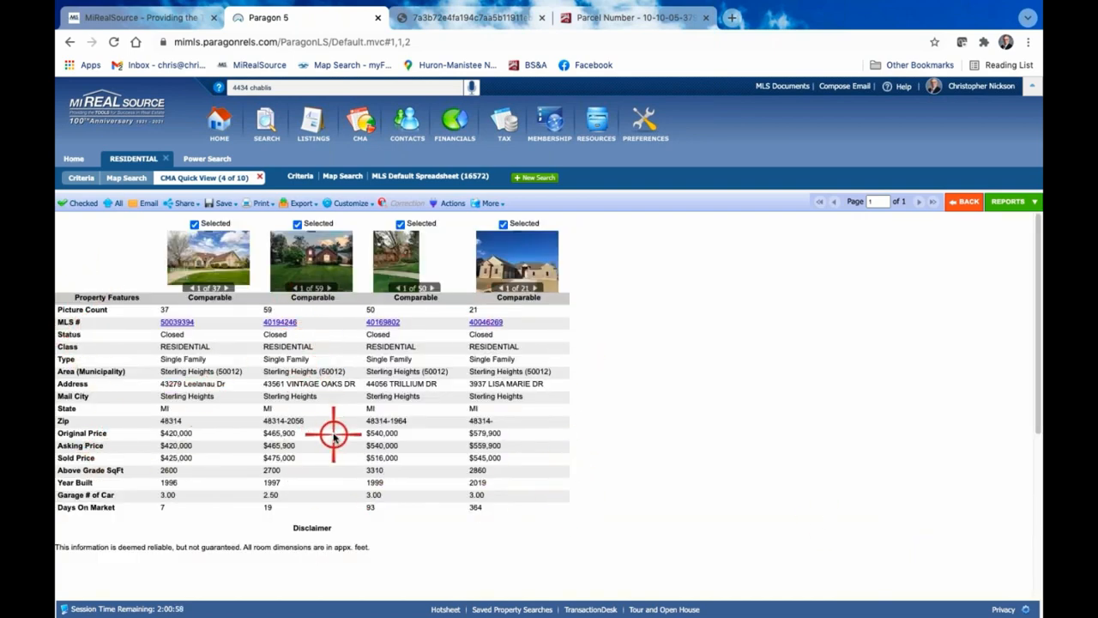
click(1020, 203)
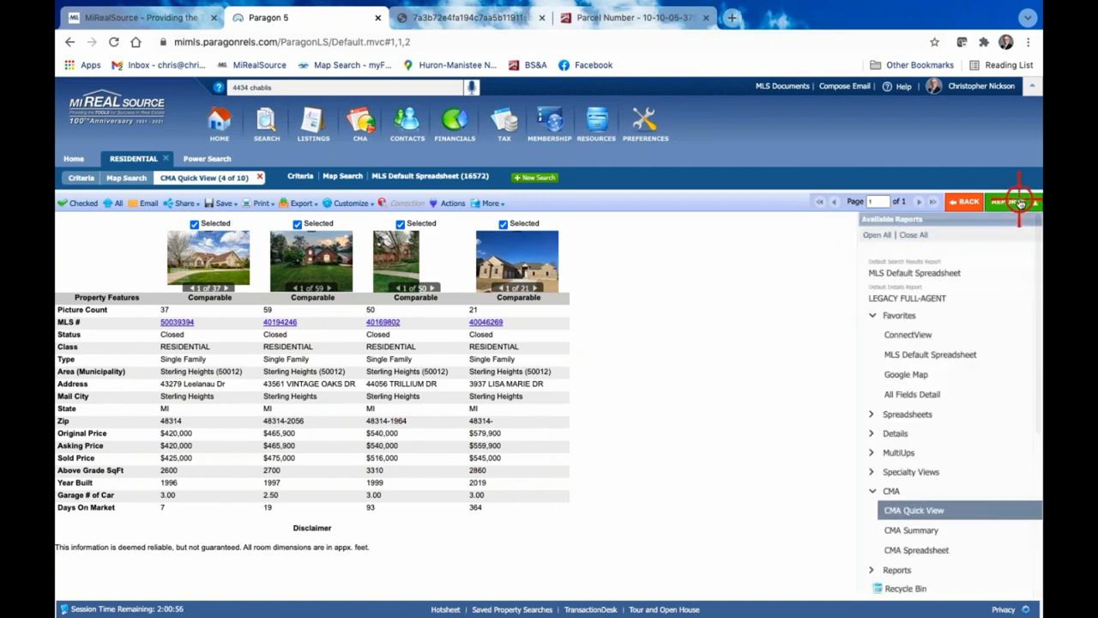
click(930, 550)
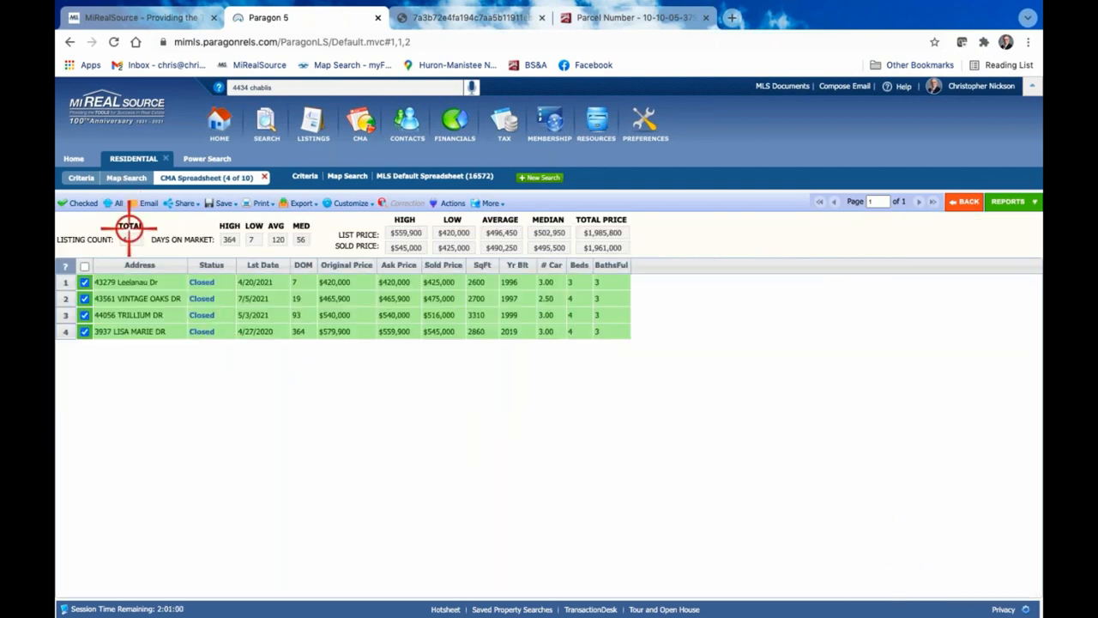
Return to the CMA Summary report and show all listings from the search instead of only the checked ones
click(1011, 202)
click(932, 535)
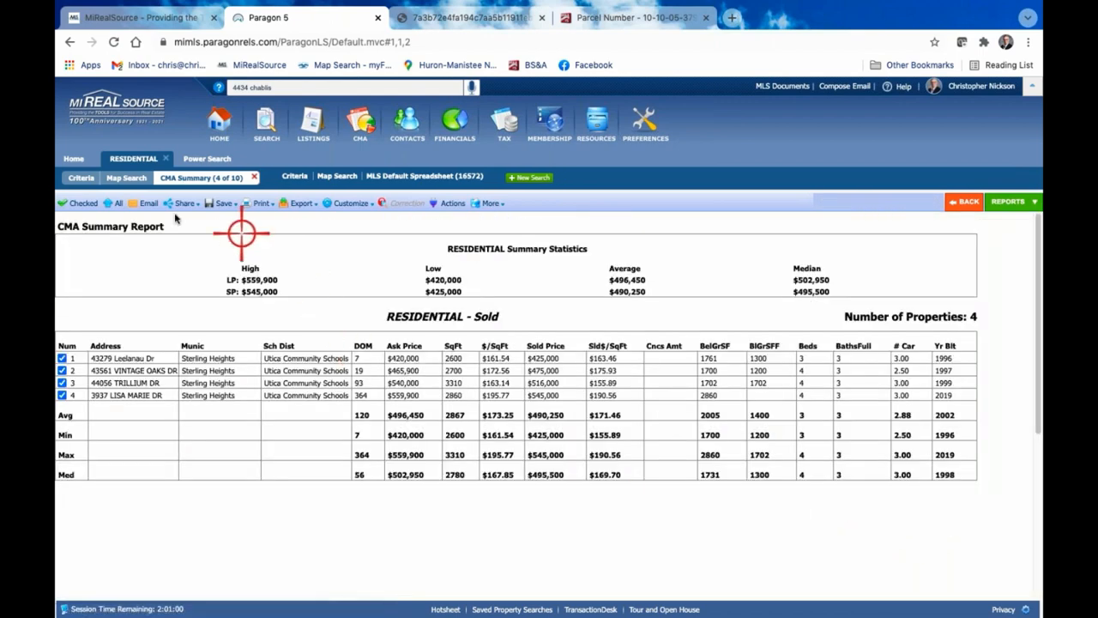
click(115, 206)
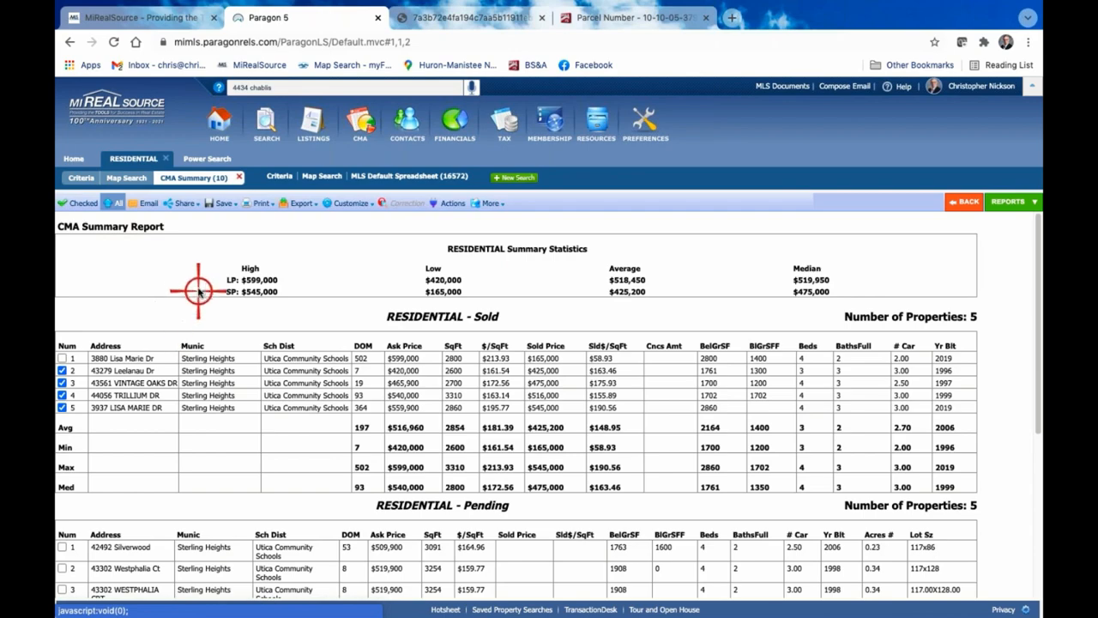
Examine the sold and pending listings in the CMA Summary report, including their asking prices, sold prices and summary statistics
scroll(198, 290, down, 1)
scroll(198, 290, down, 3)
scroll(200, 287, up, 4)
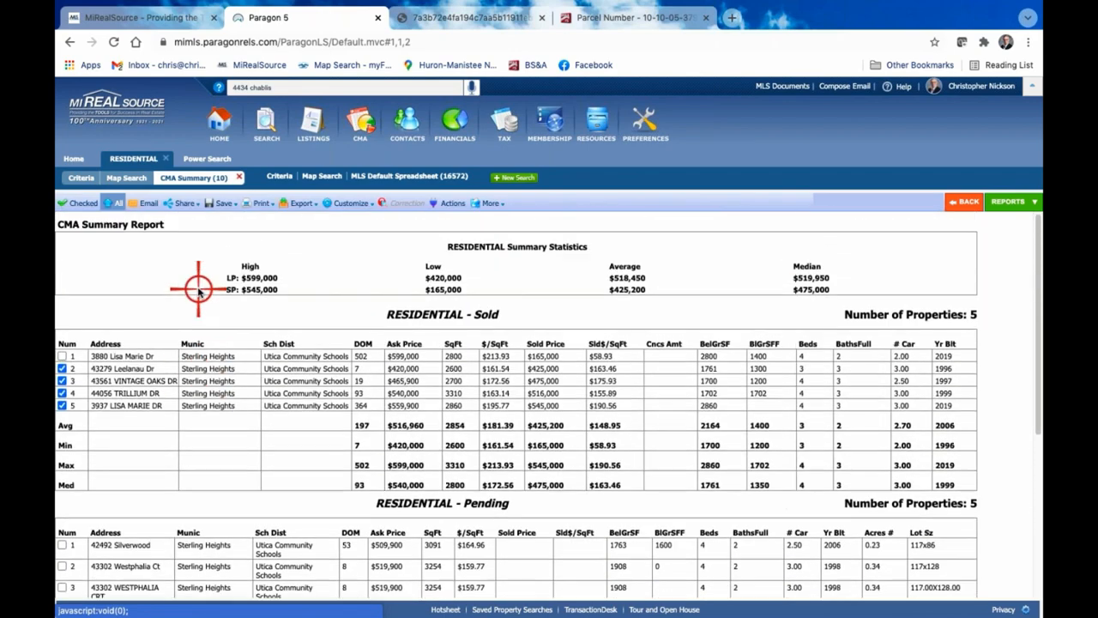
scroll(522, 311, down, 1)
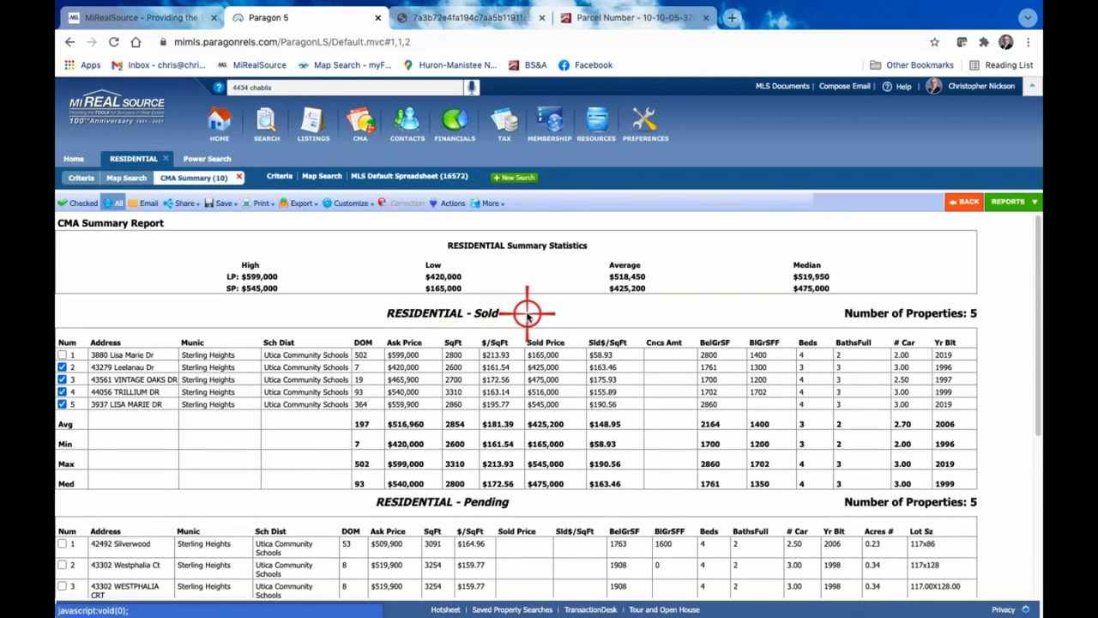
scroll(528, 317, down, 1)
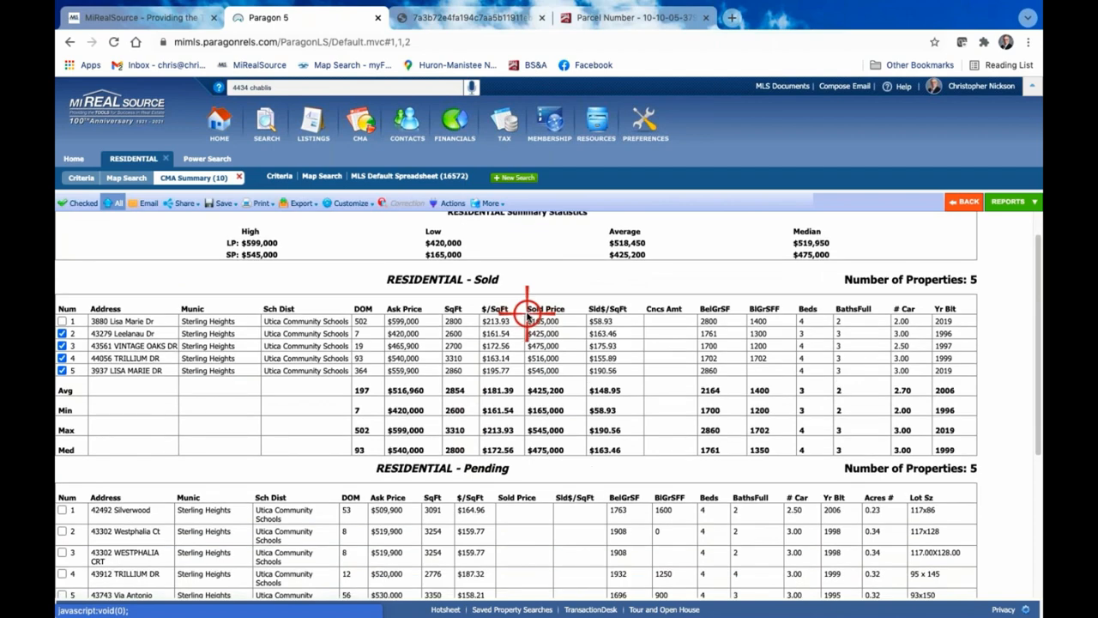
scroll(538, 292, down, 1)
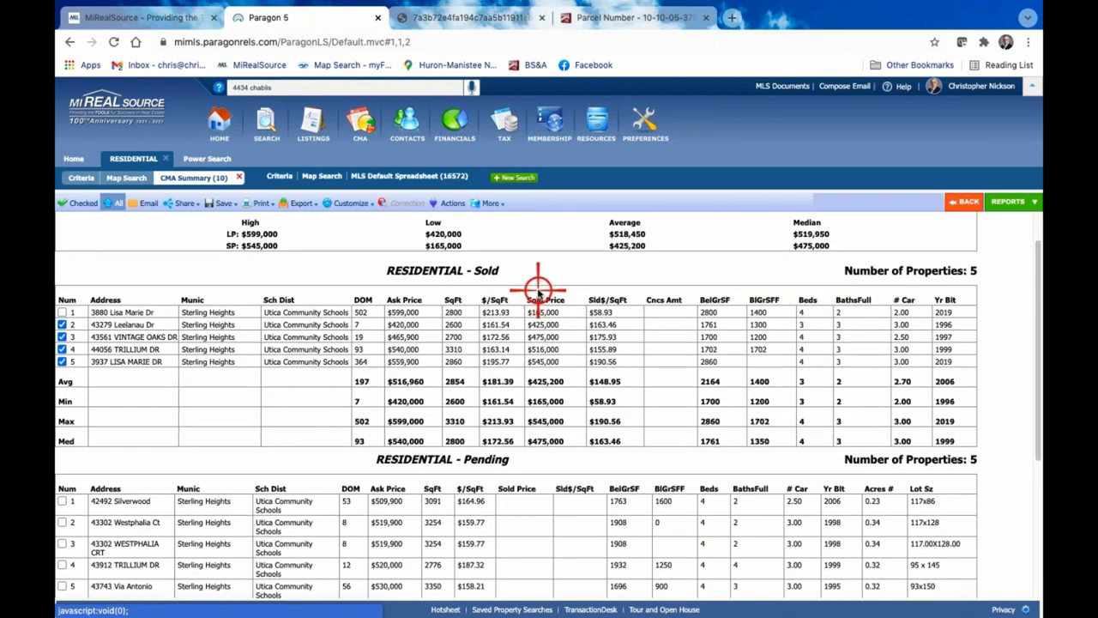
scroll(539, 292, down, 1)
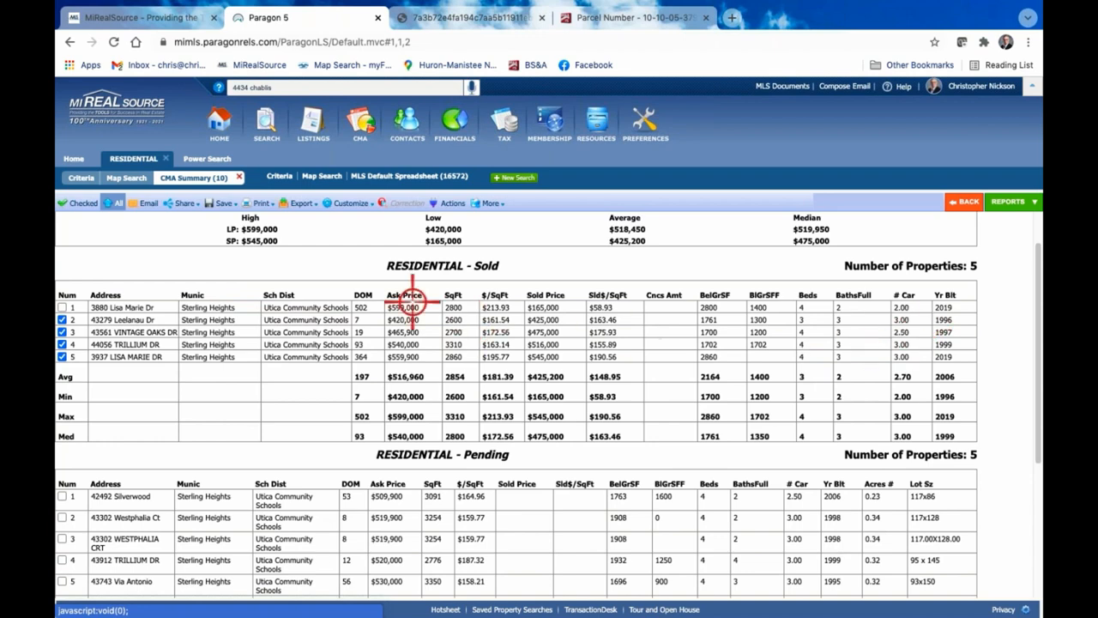
Check the group and status choices in the CMA Summary field preferences, and close them without saving
click(351, 203)
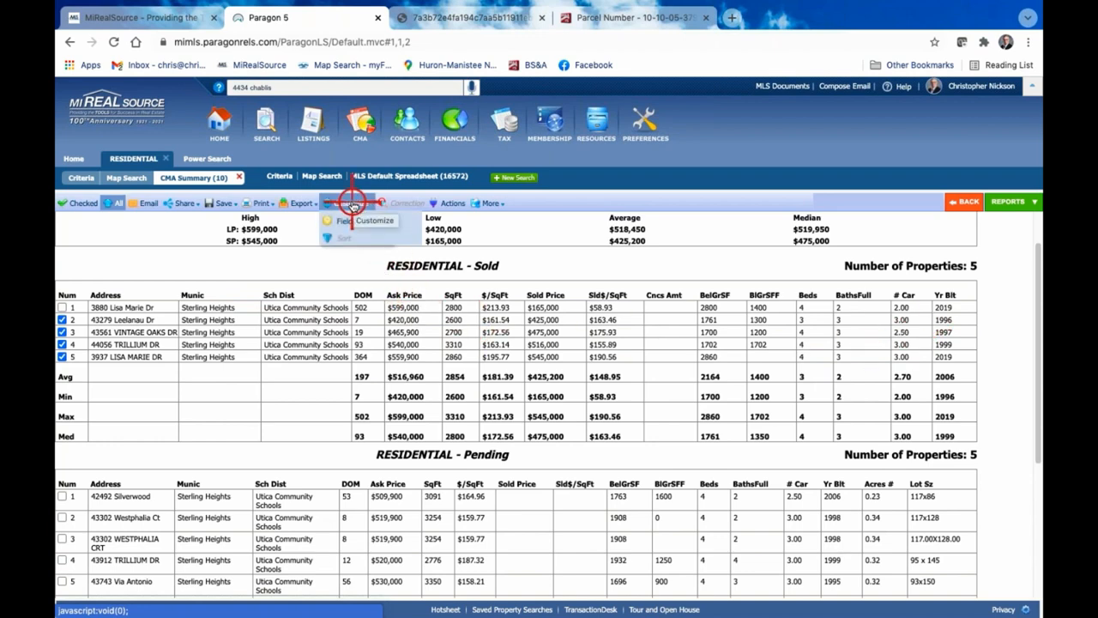
key(ctrl+plus)
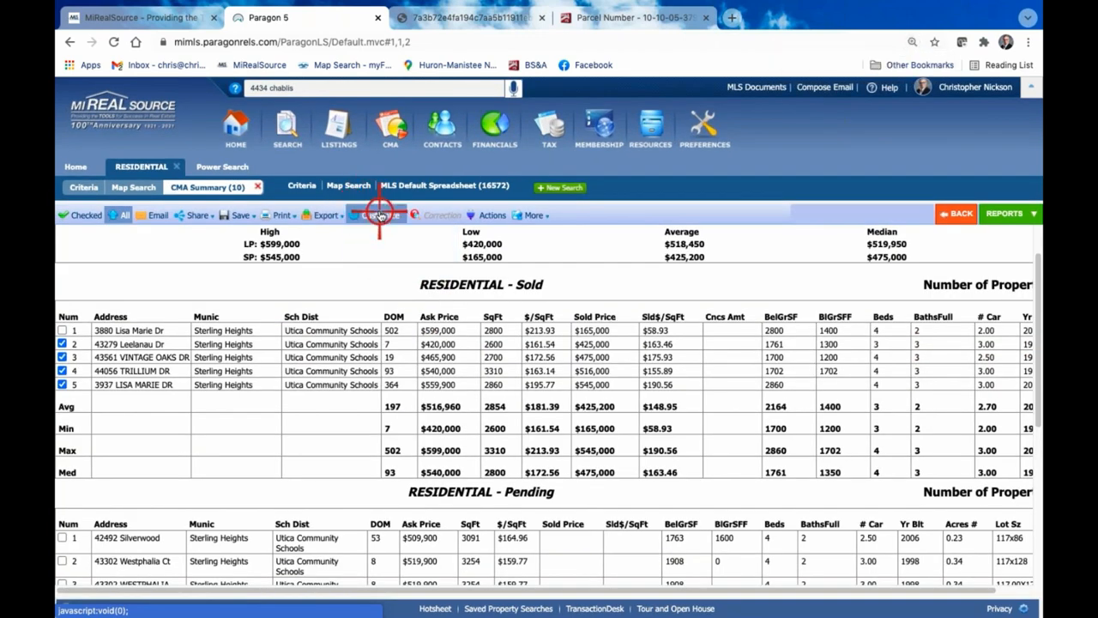
click(364, 215)
click(381, 228)
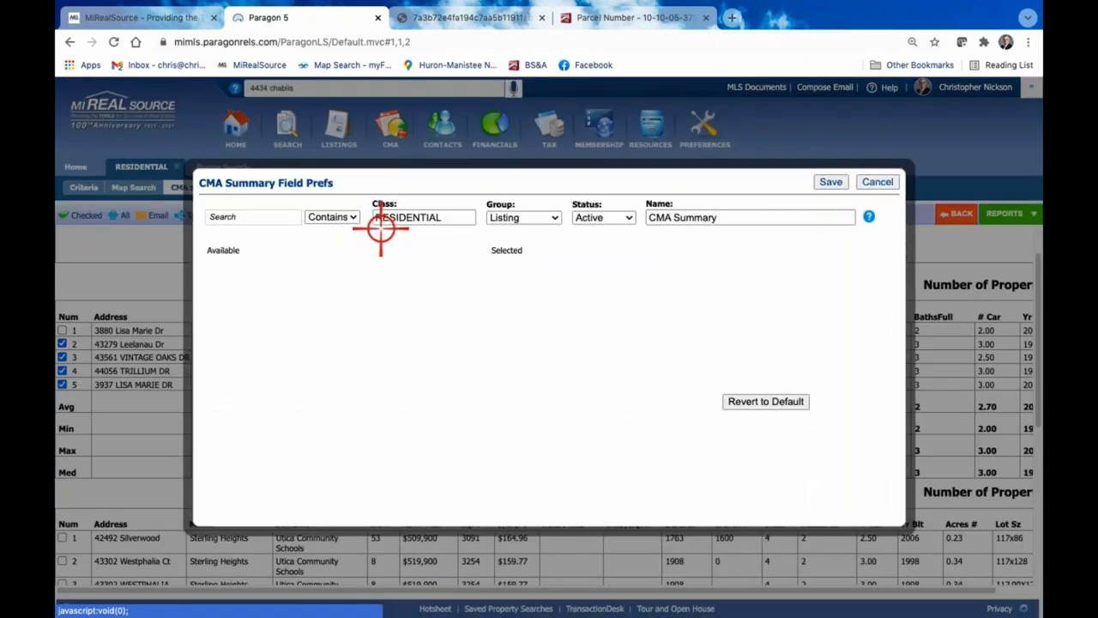
click(558, 218)
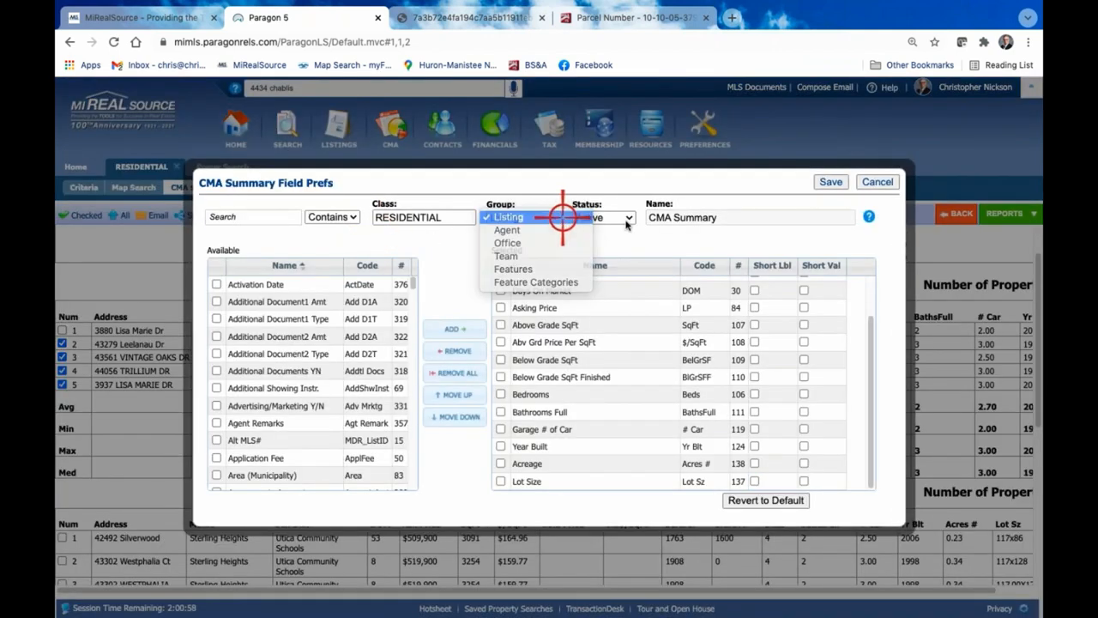
click(559, 217)
click(624, 218)
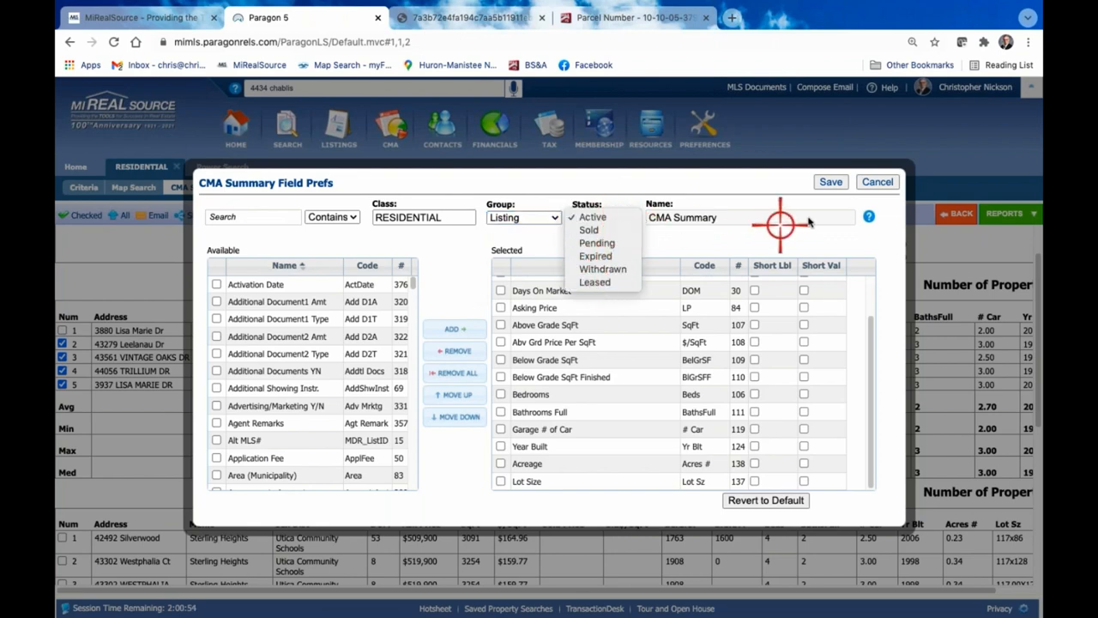
click(882, 181)
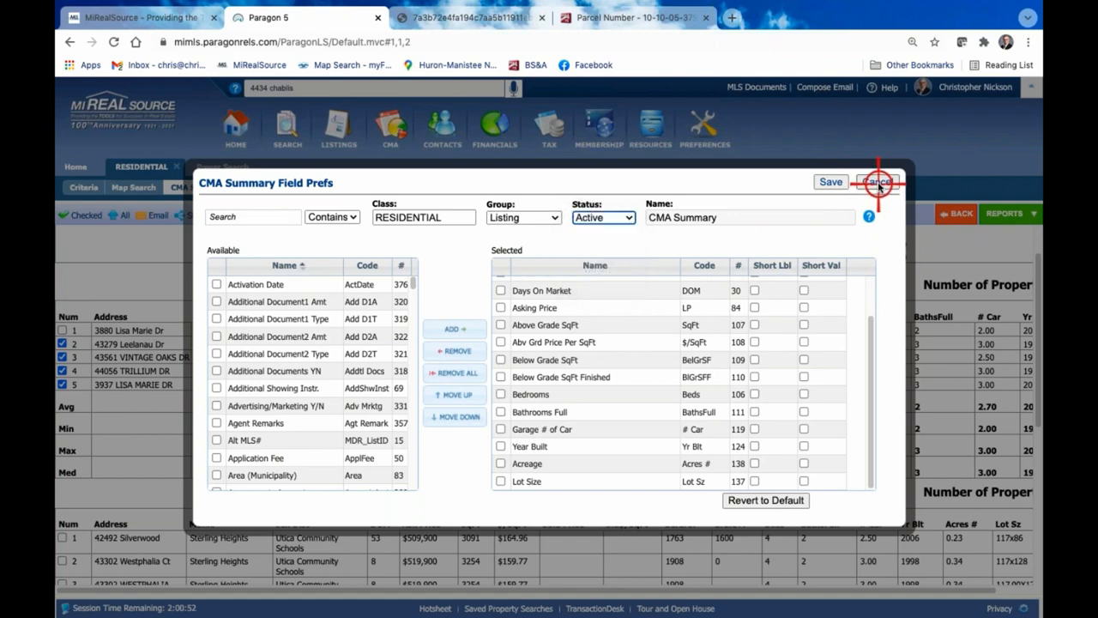
click(882, 182)
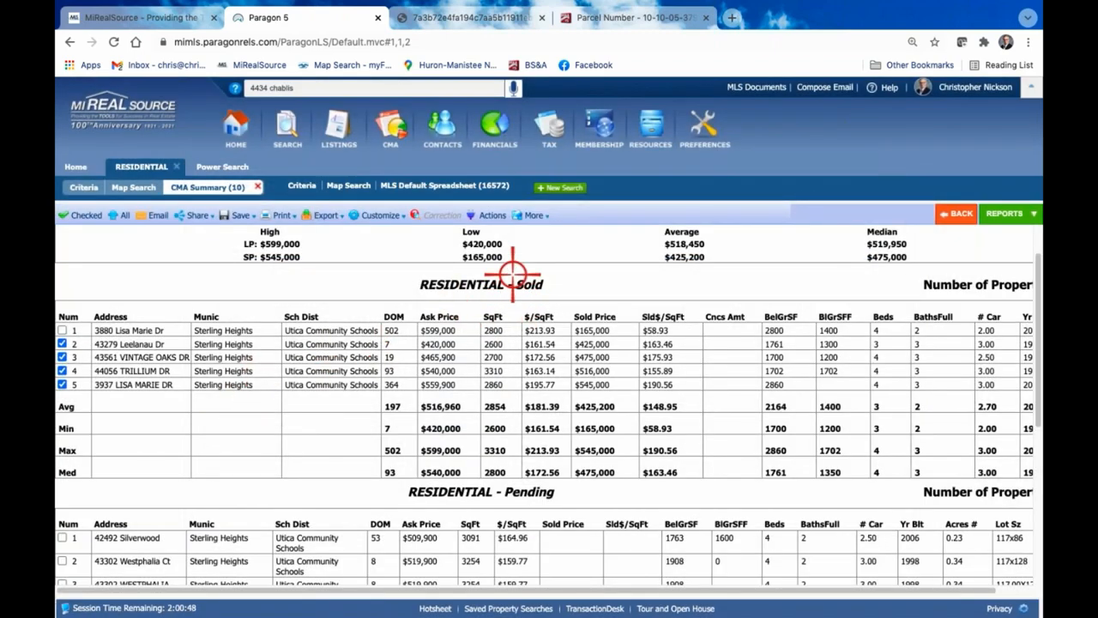
In the CMA Summary field preferences for Sold status, remove School District, Garage # of Car and Year Built from the selected fields
click(387, 214)
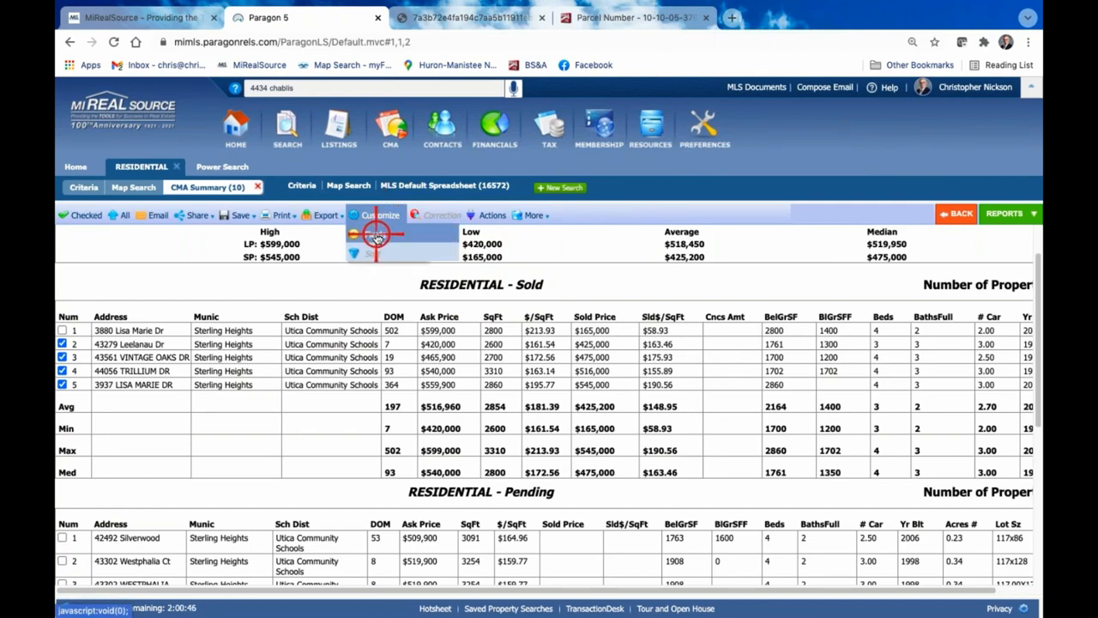
click(376, 235)
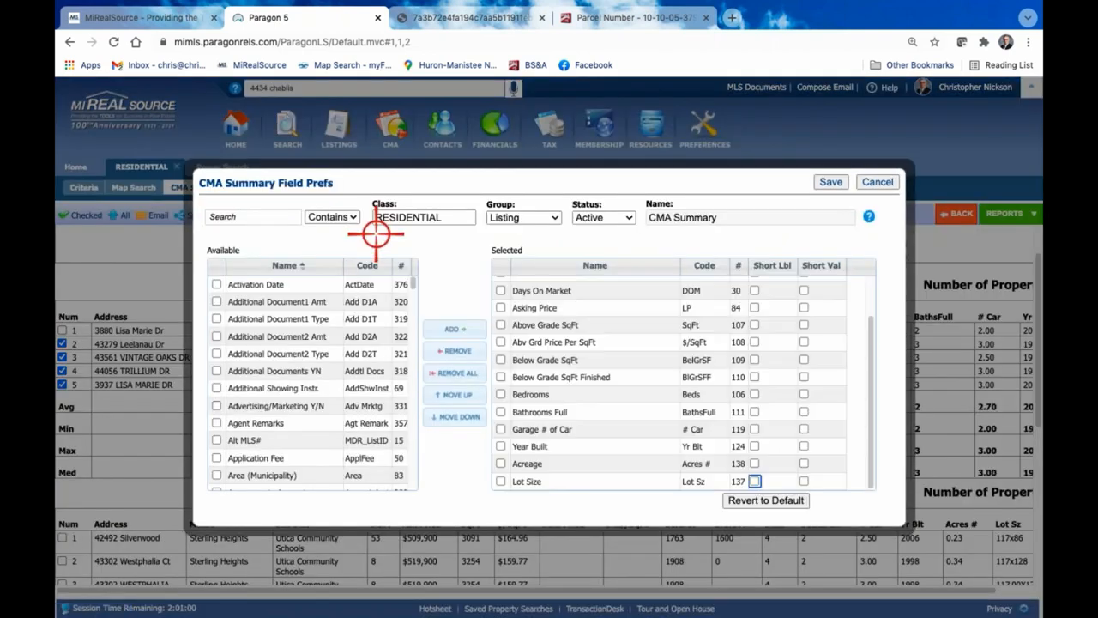
click(623, 217)
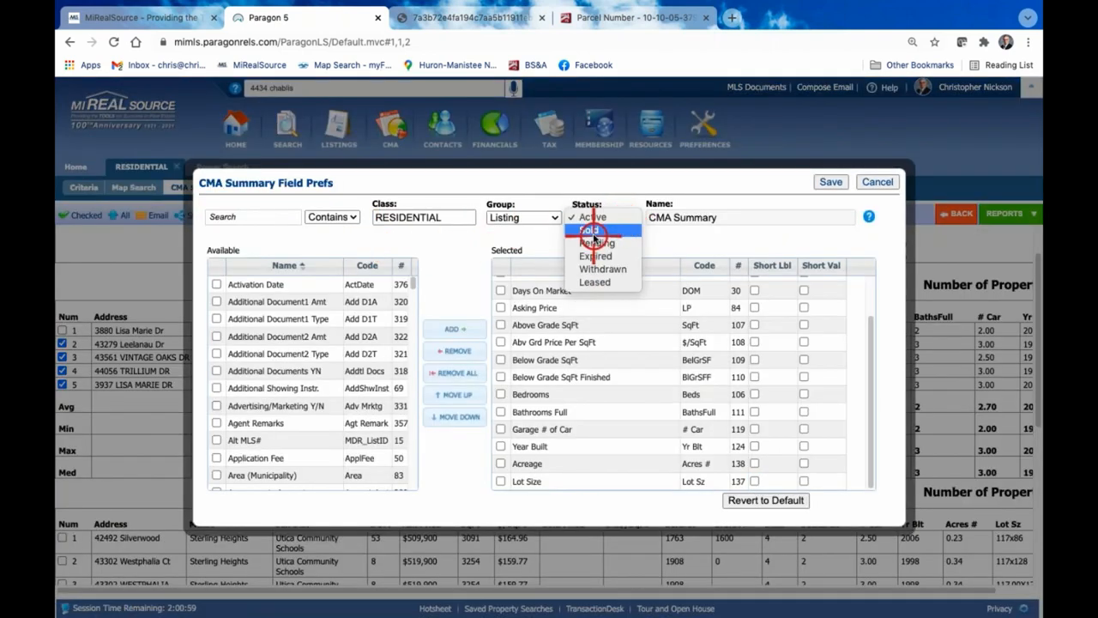
click(598, 230)
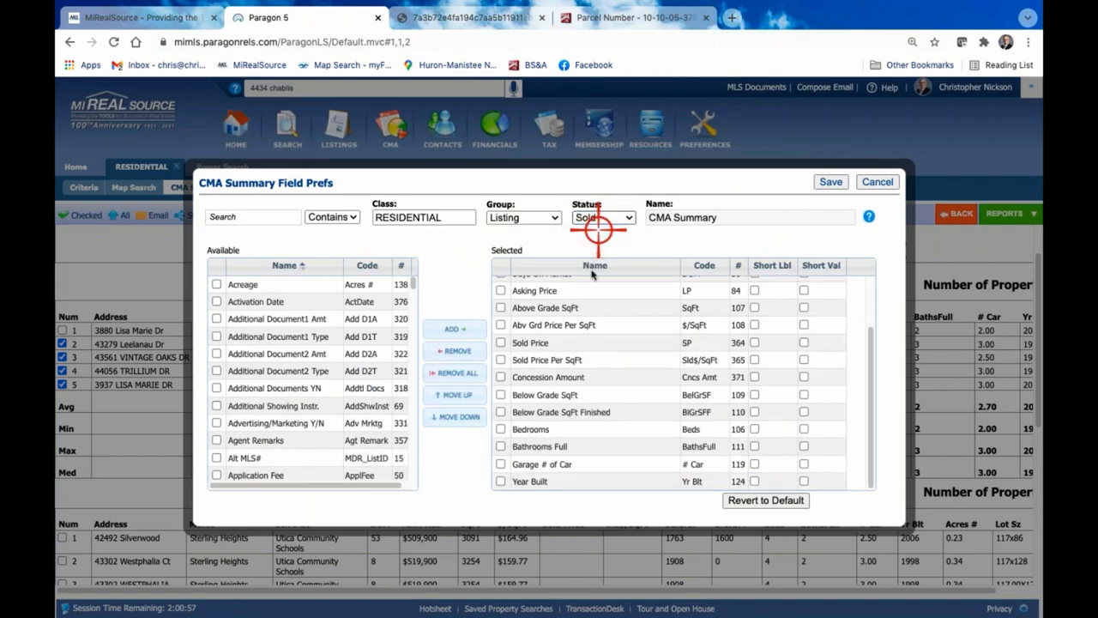
click(562, 290)
click(548, 410)
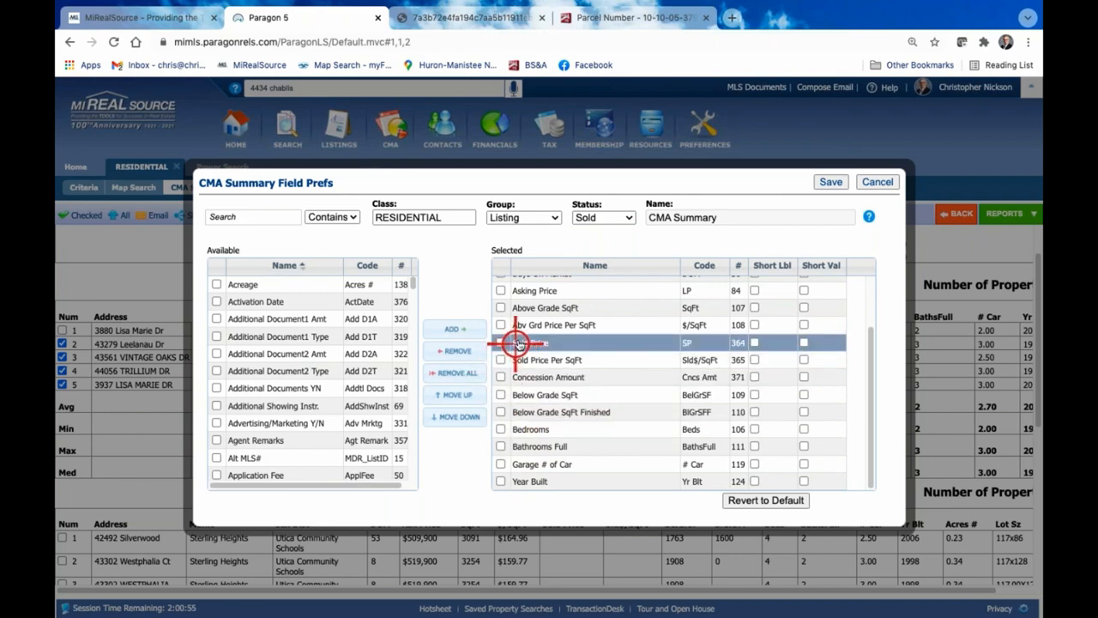
scroll(517, 342, up, 2)
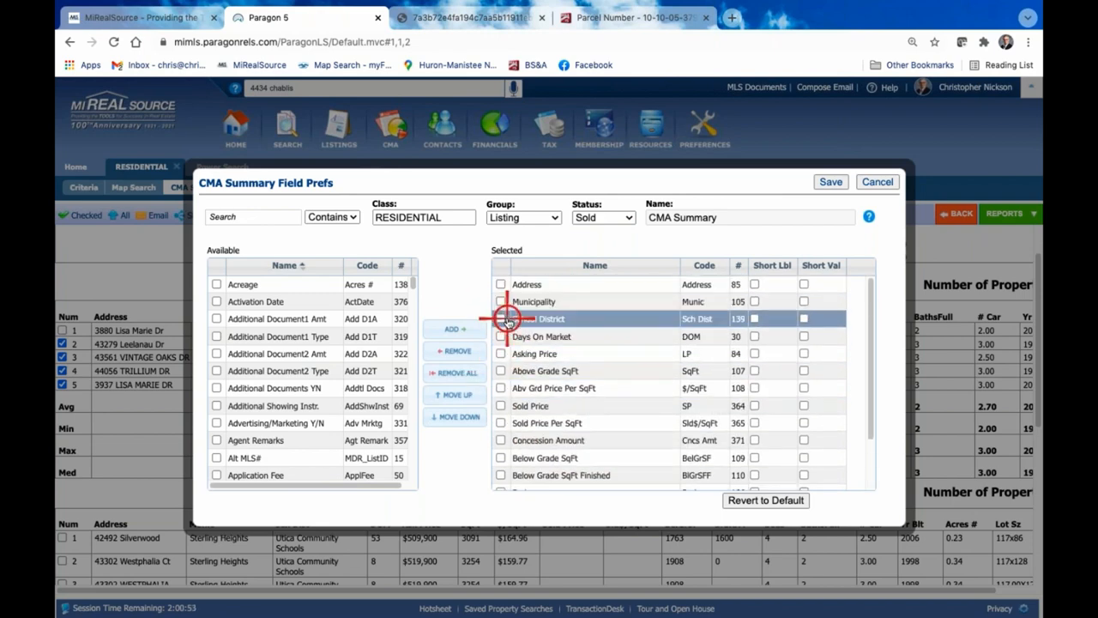
click(501, 319)
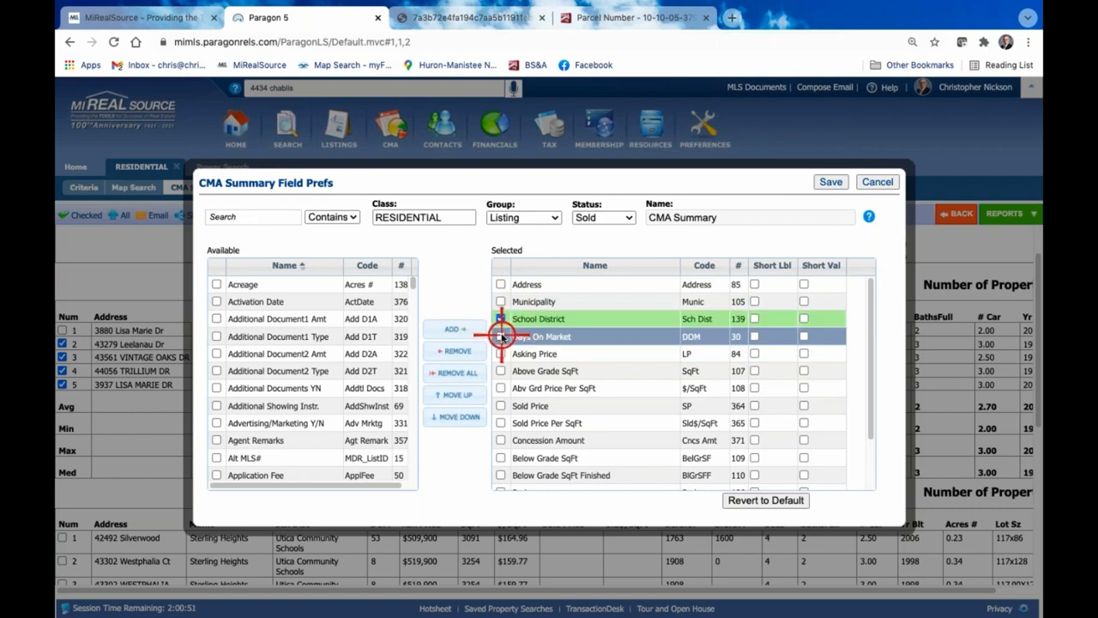
scroll(554, 386, down, 3)
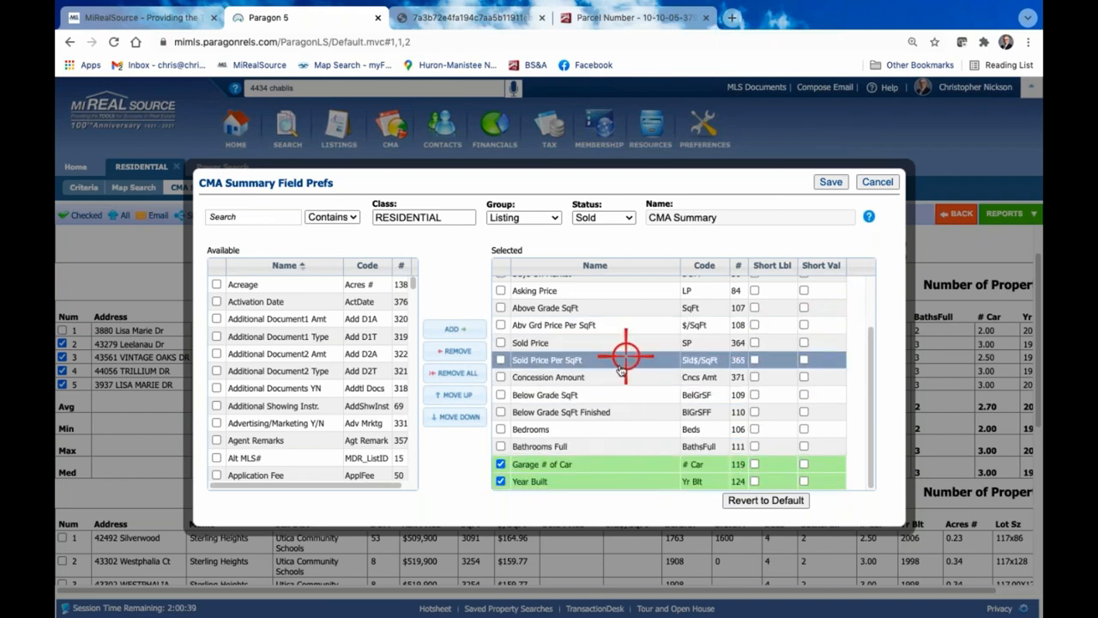
click(463, 352)
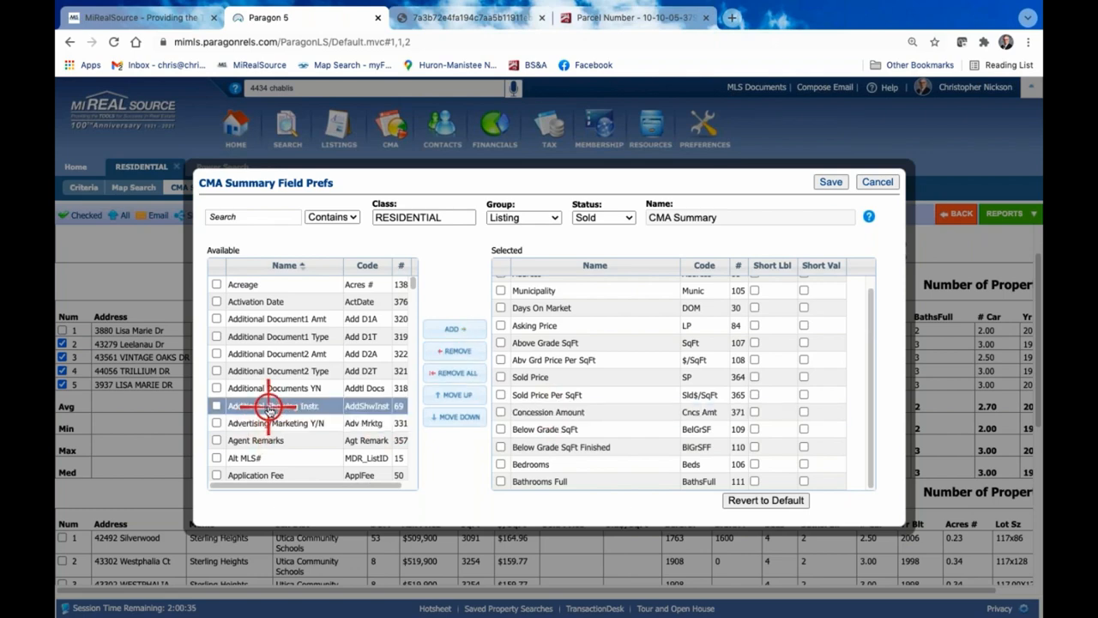
Add the Acreage field to the Sold listings' selected fields just above Bathrooms Full, and save the field preferences
scroll(268, 411, down, 5)
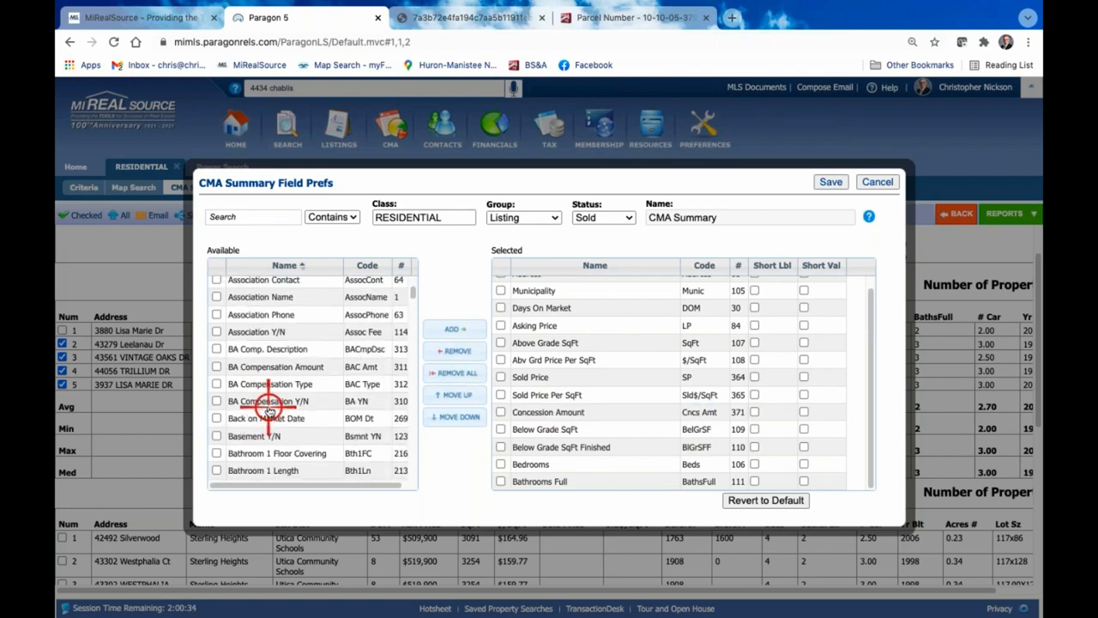
click(273, 216)
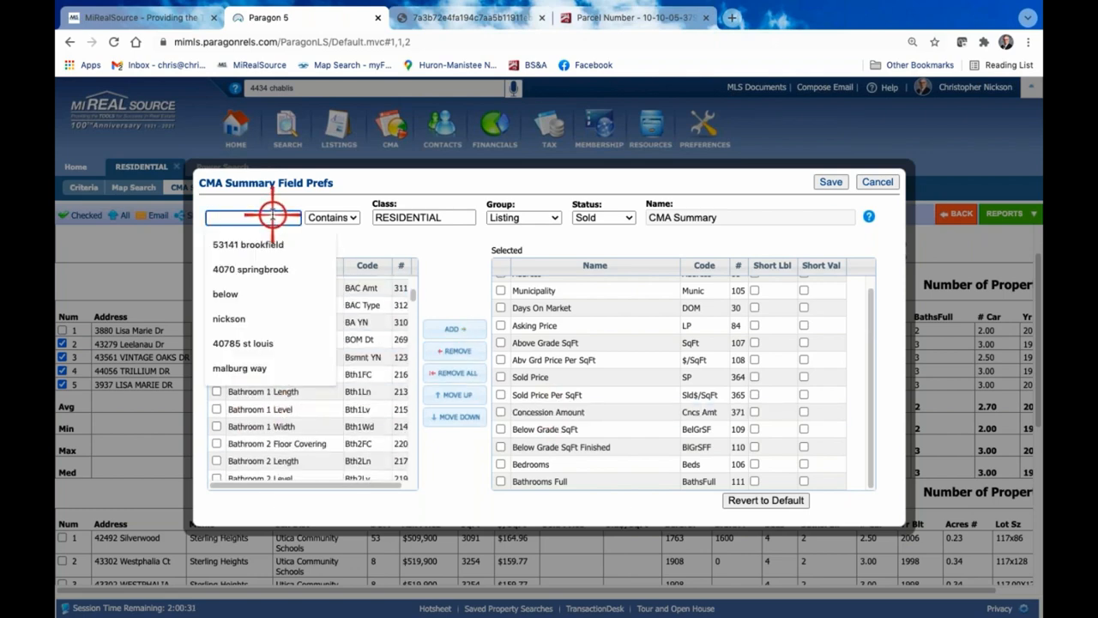
text(sq)
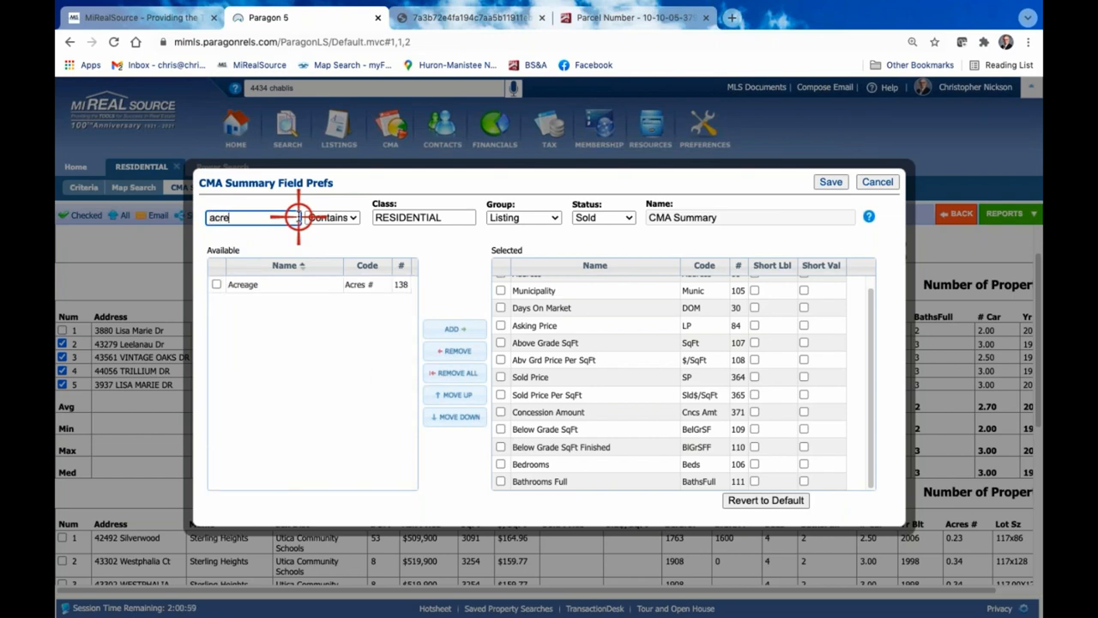
click(211, 284)
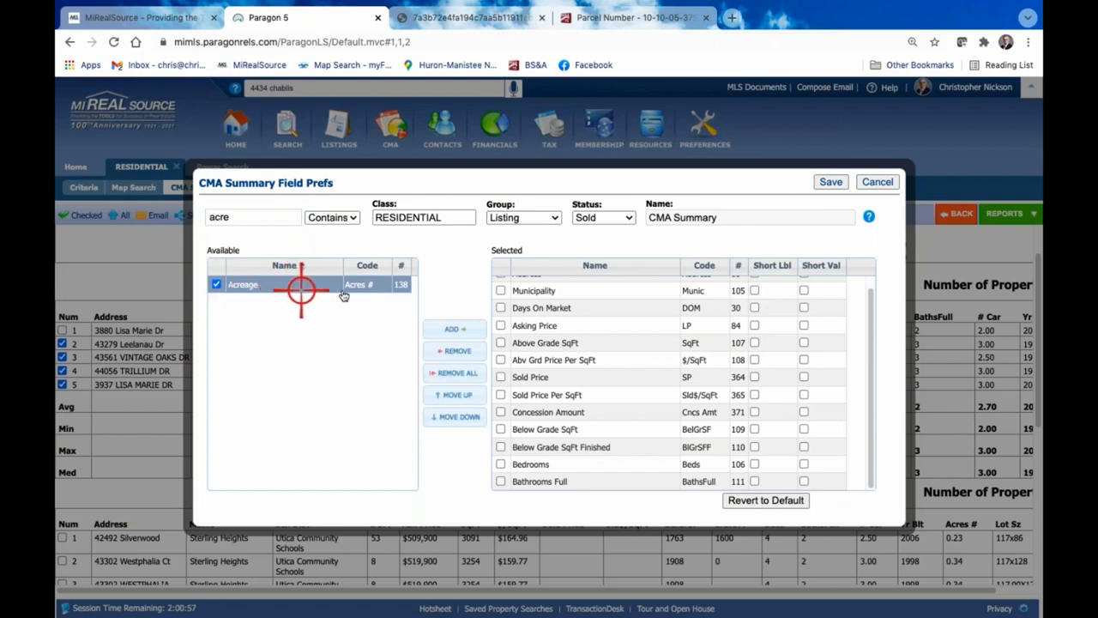
click(213, 284)
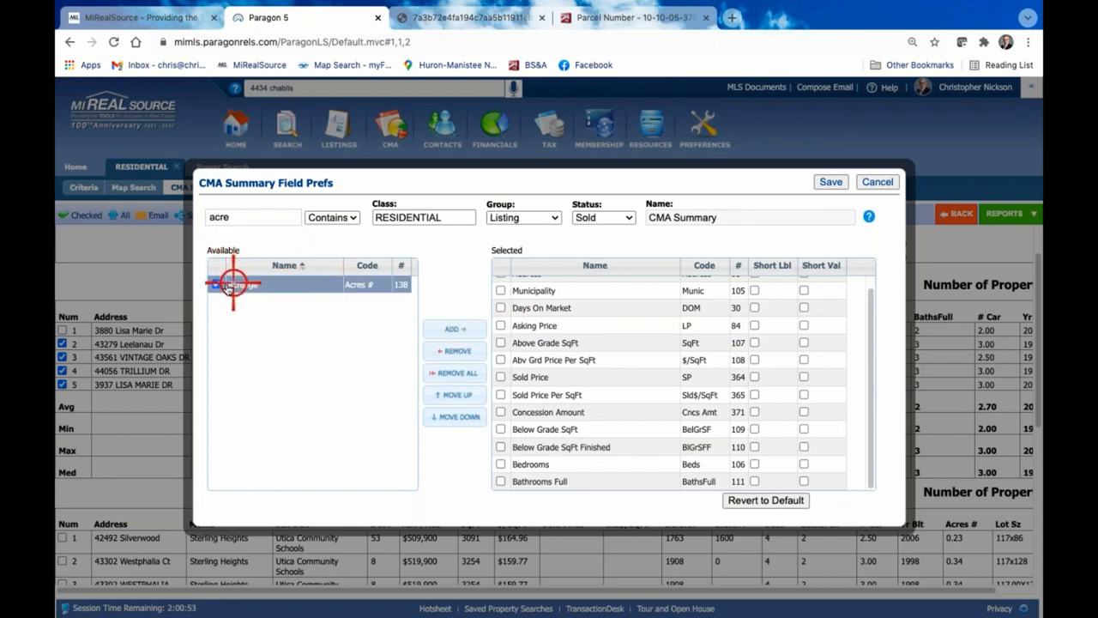
click(463, 331)
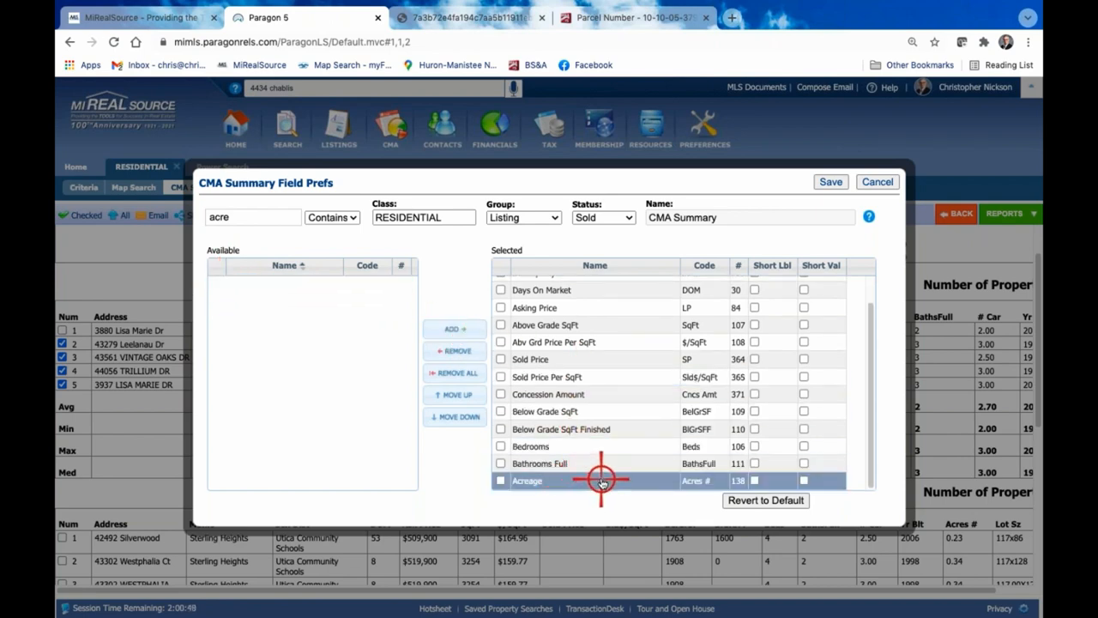
drag(602, 481, 628, 475)
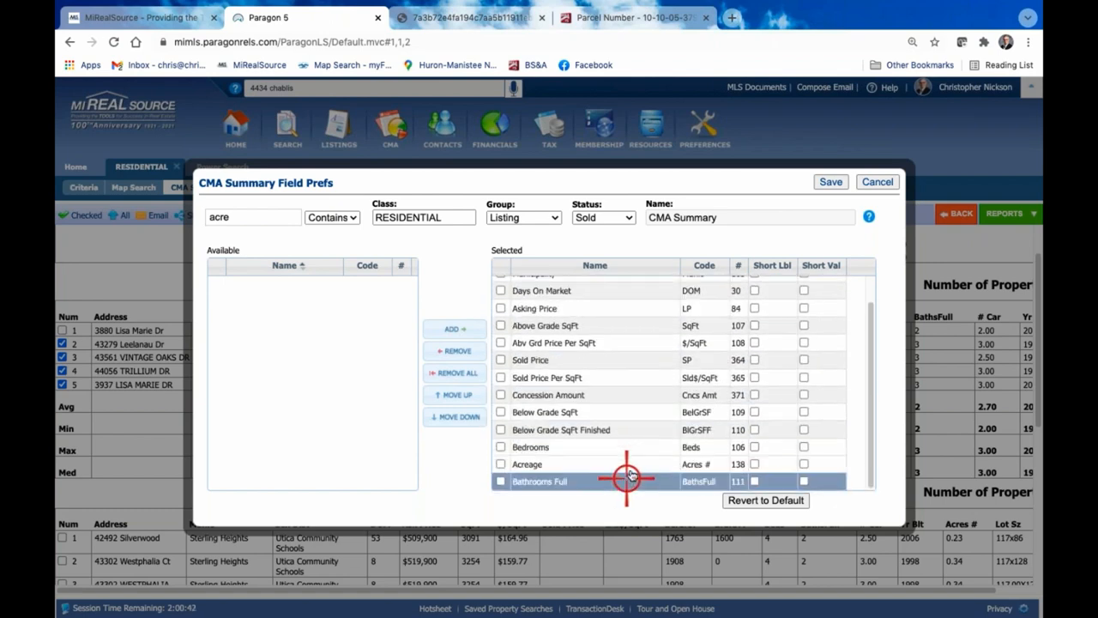
click(827, 182)
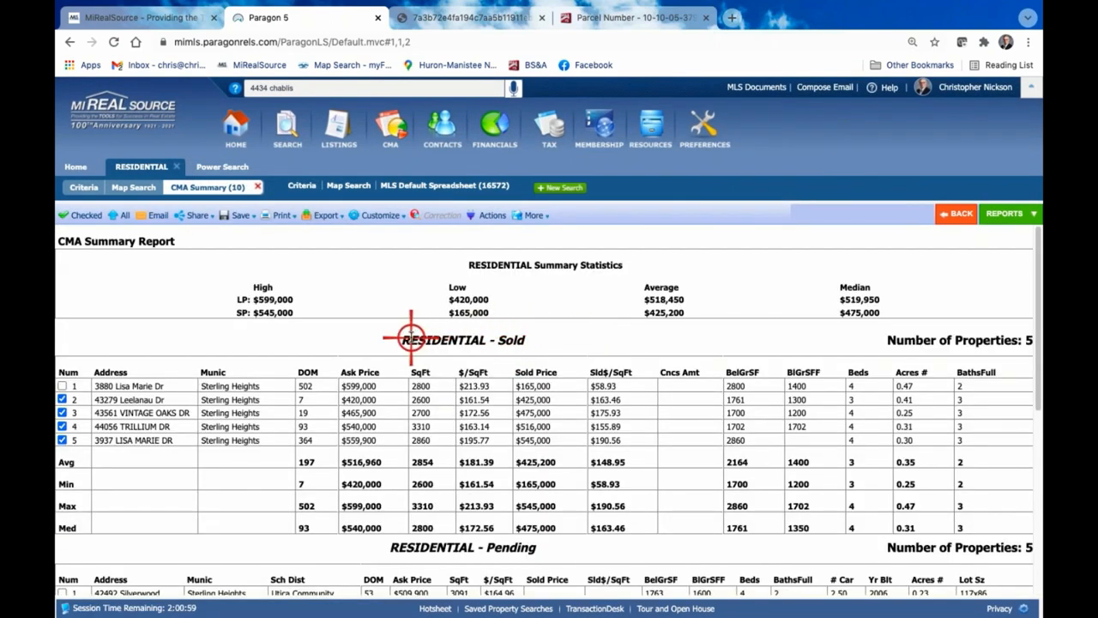
Compare the columns of the Sold section with those of the Pending section in the updated CMA Summary report
scroll(567, 375, down, 3)
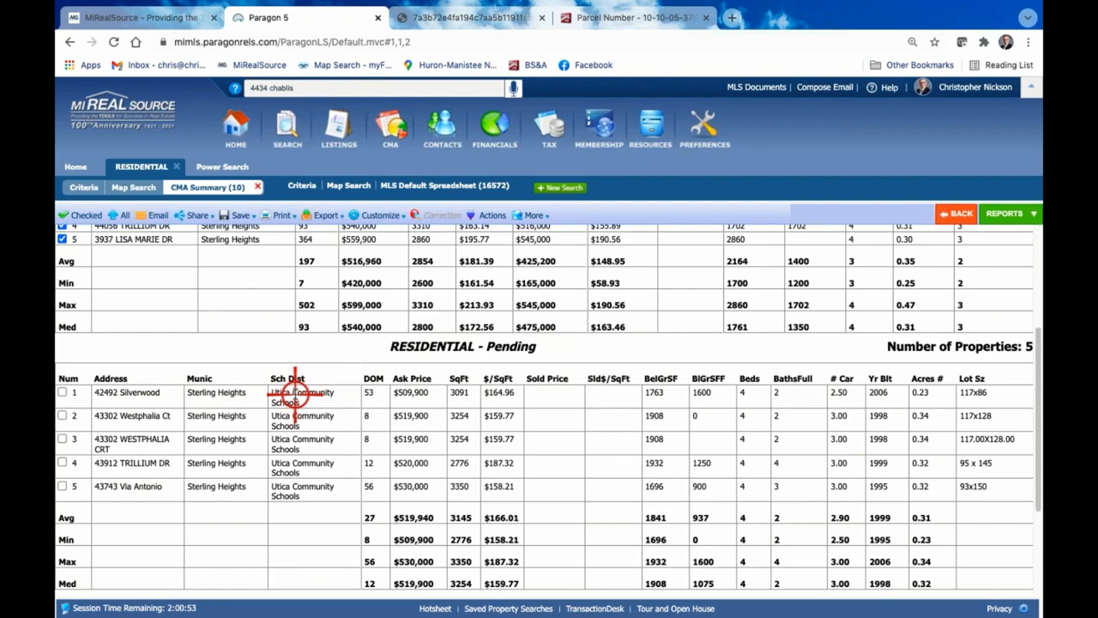
scroll(326, 392, up, 3)
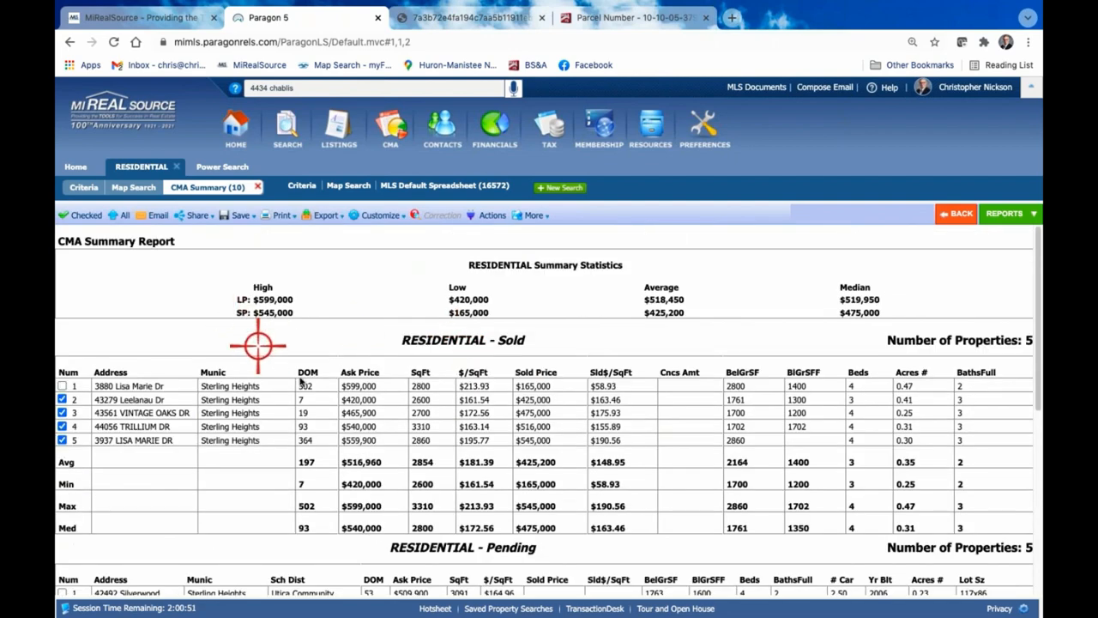
scroll(559, 441, down, 2)
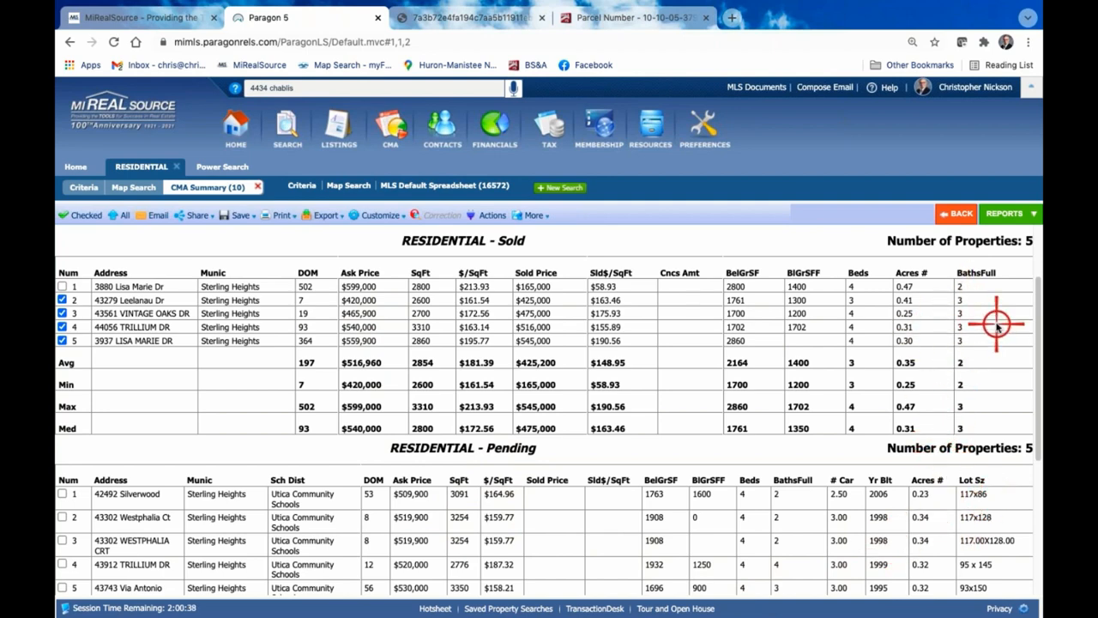
scroll(927, 361, down, 2)
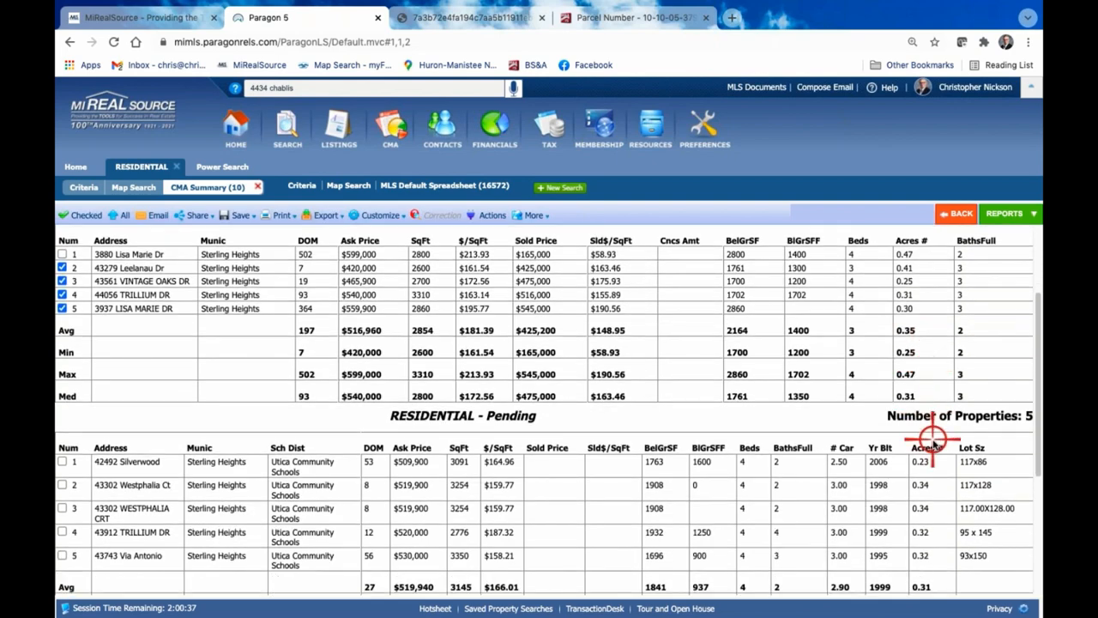
scroll(711, 338, up, 1)
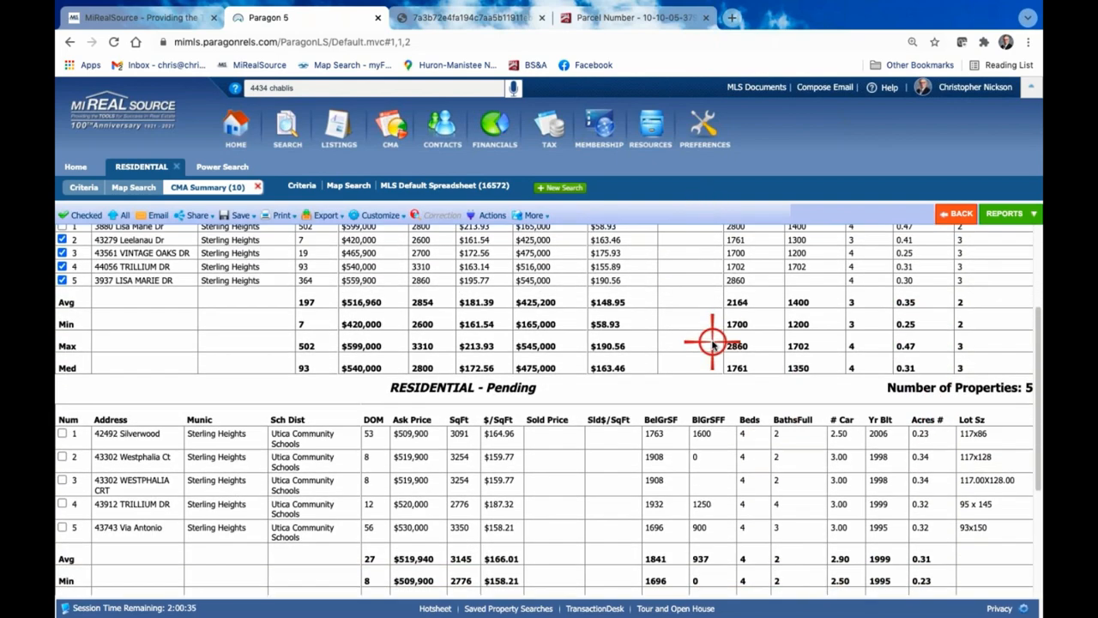
In the CMA Summary field preferences for Pending status, remove Year Built, Days On Market and School District from the selected fields, and save
mouse_move(385, 215)
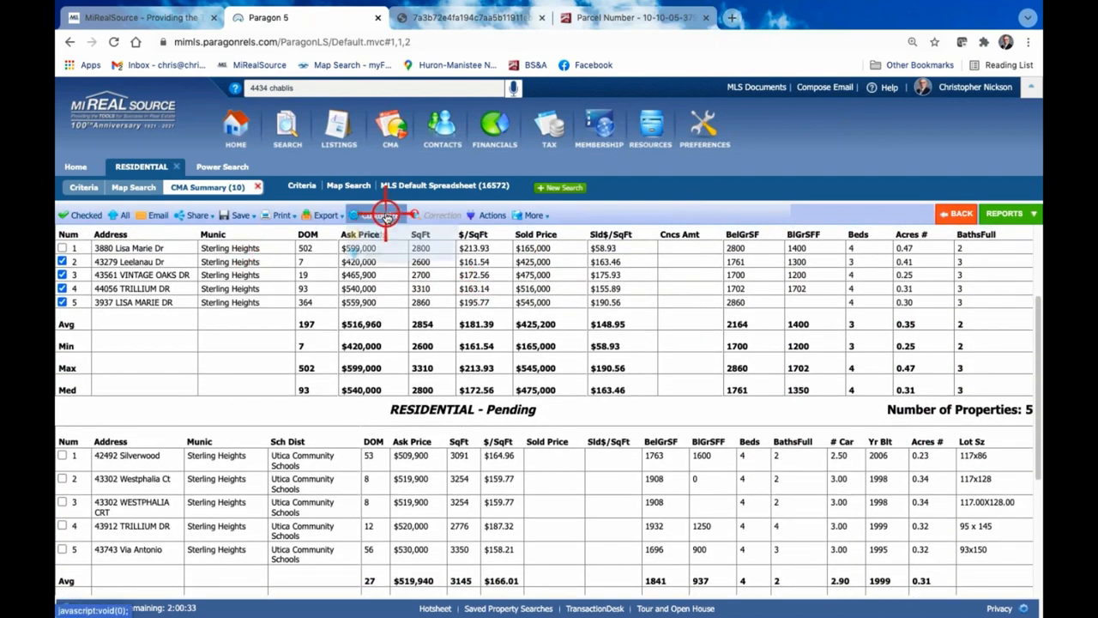
click(380, 234)
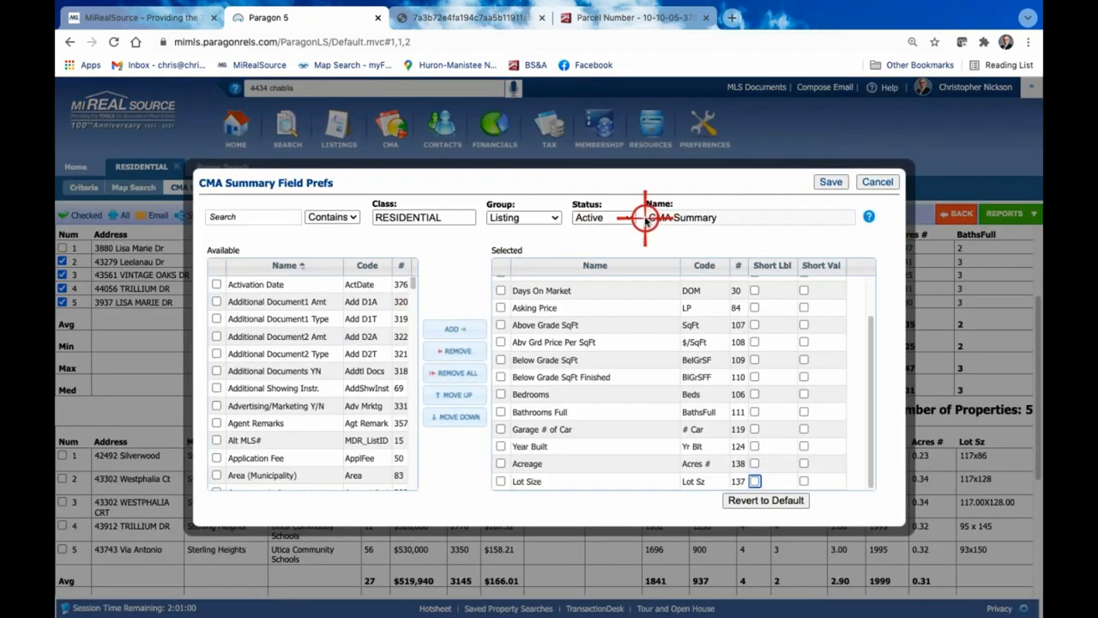
click(627, 217)
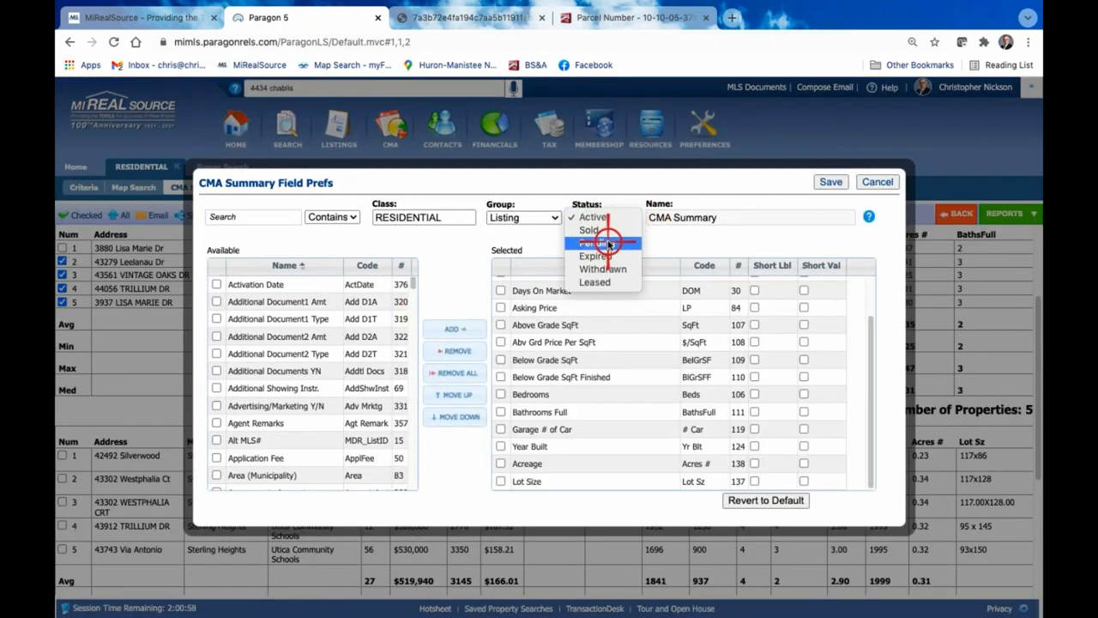
click(599, 242)
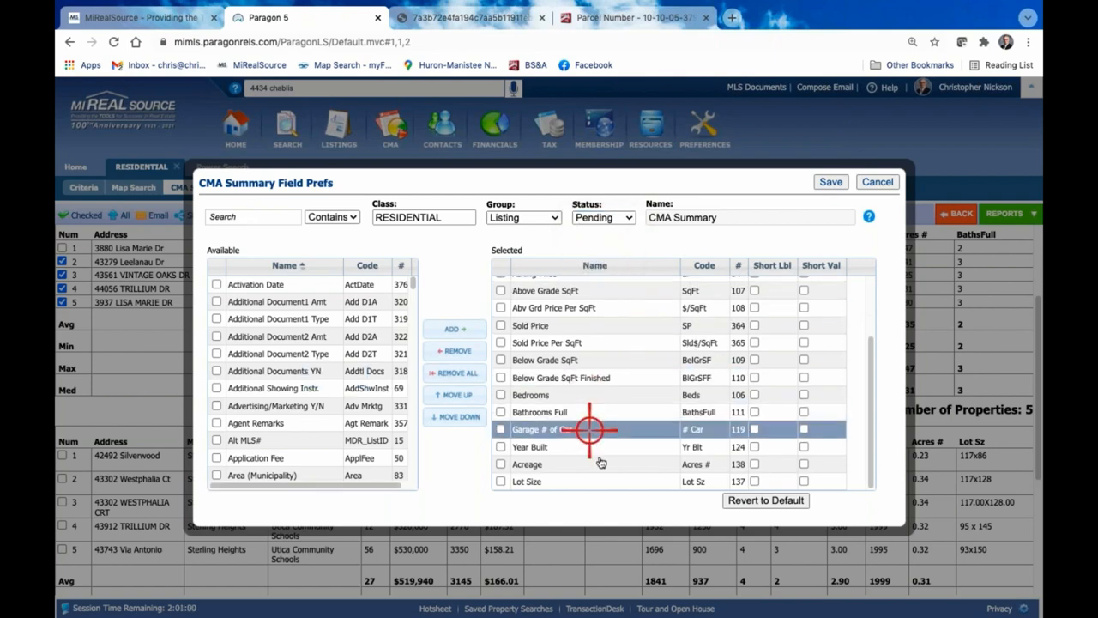
click(501, 446)
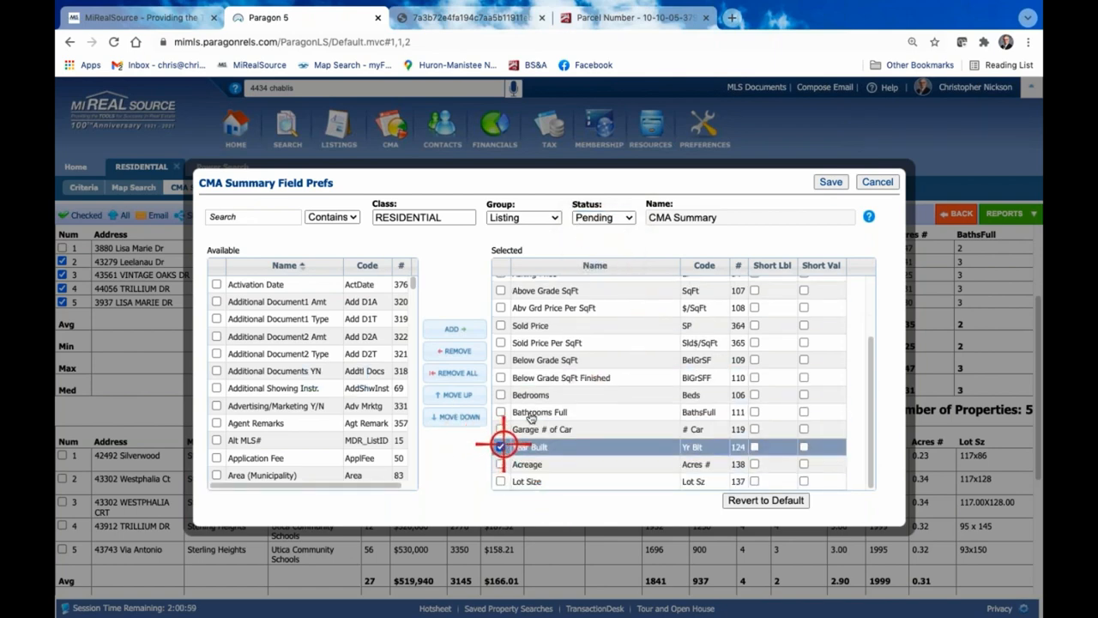
click(642, 364)
scroll(642, 369, up, 3)
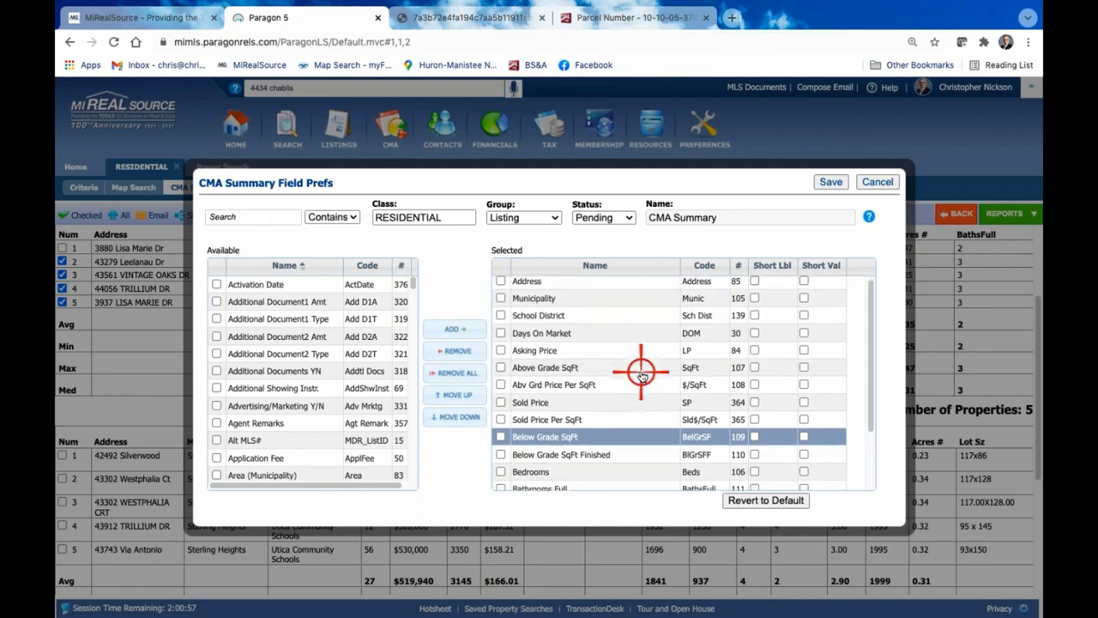
click(642, 375)
click(514, 337)
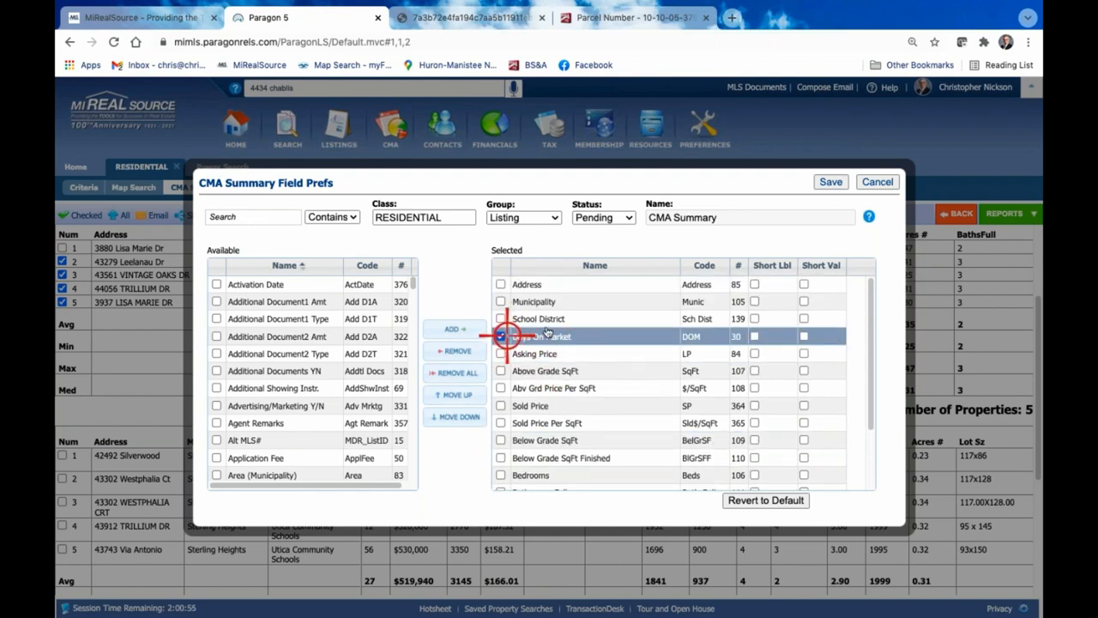
click(502, 318)
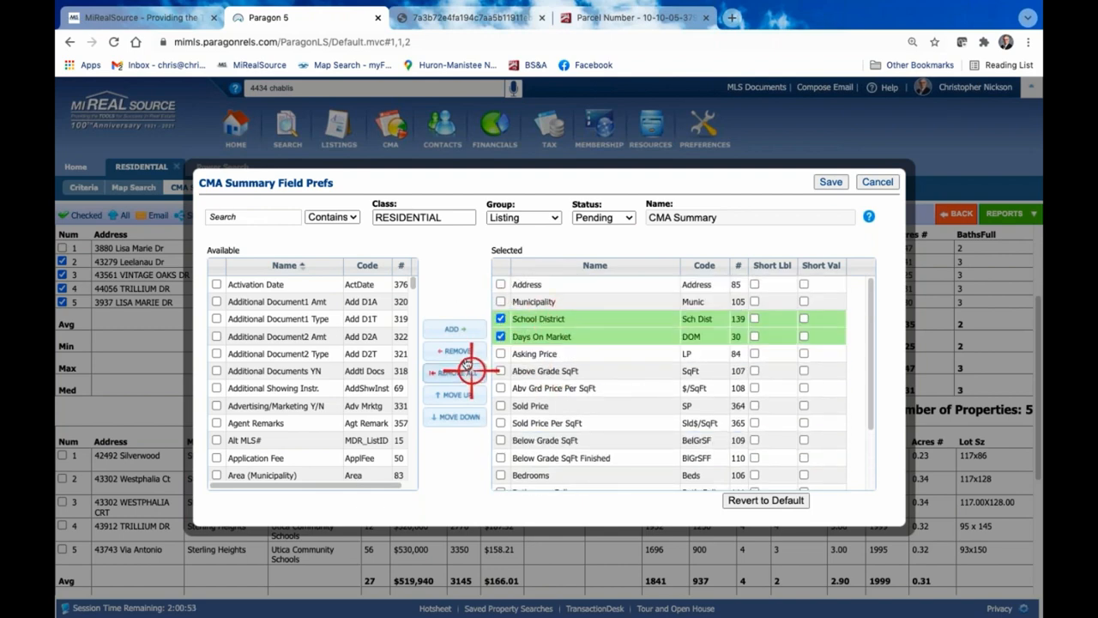
click(459, 351)
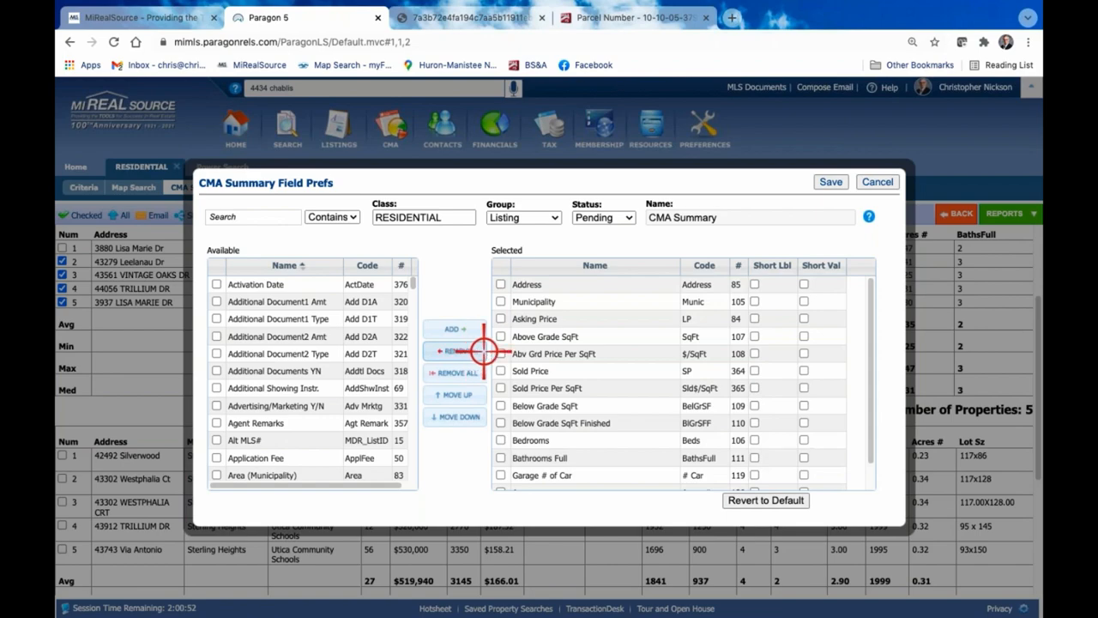
click(833, 183)
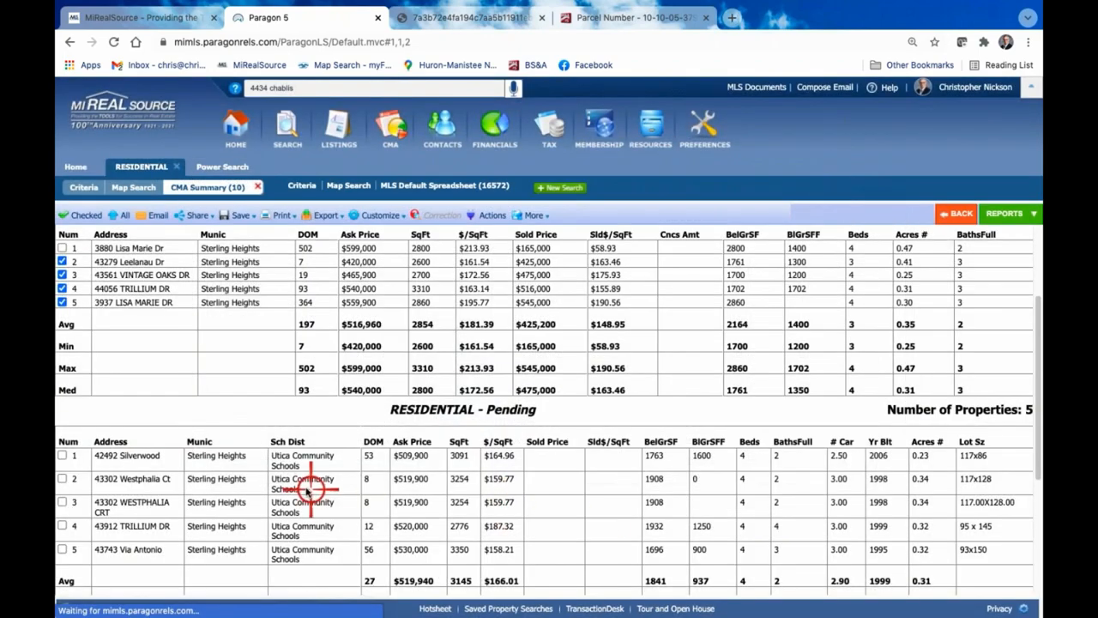
scroll(618, 463, down, 2)
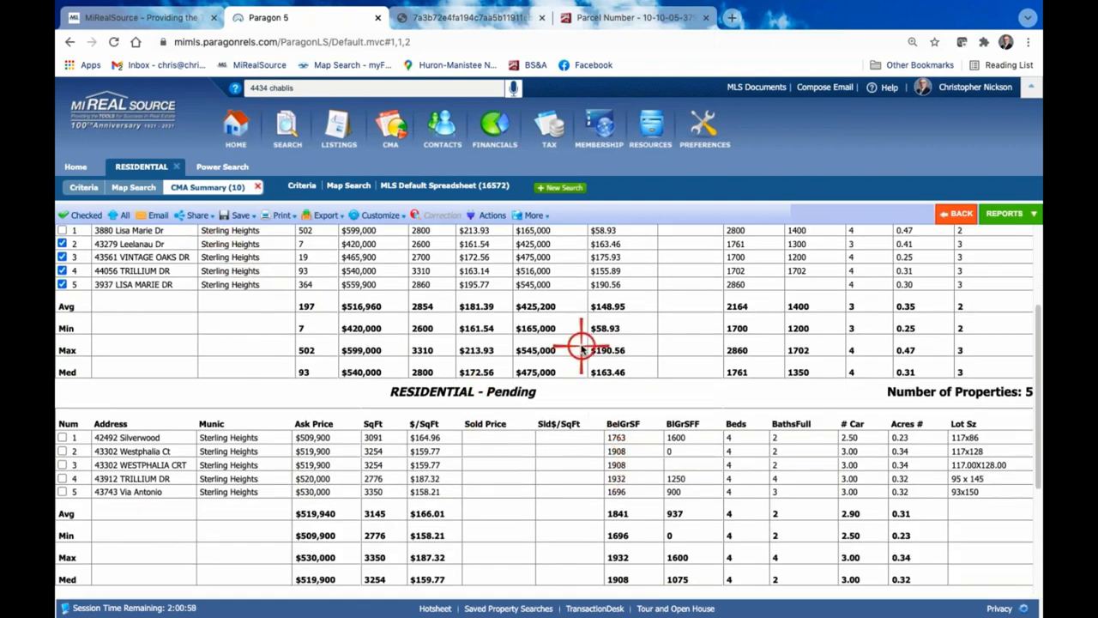
Reopen the CMA Summary field preferences, check the listing status choices, and close them without saving
click(384, 215)
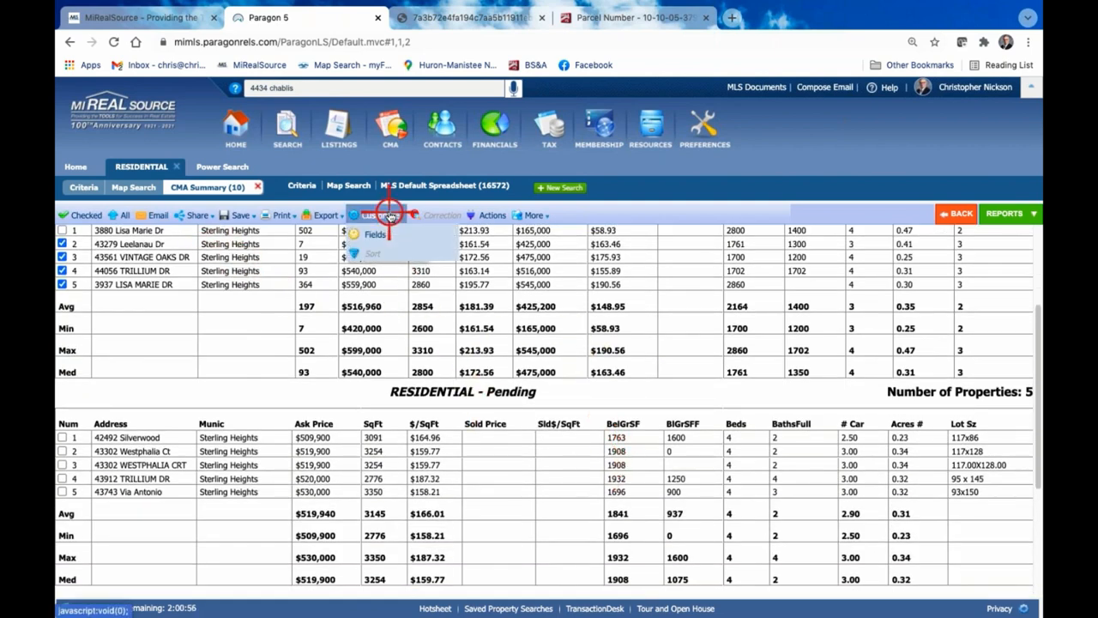
click(384, 232)
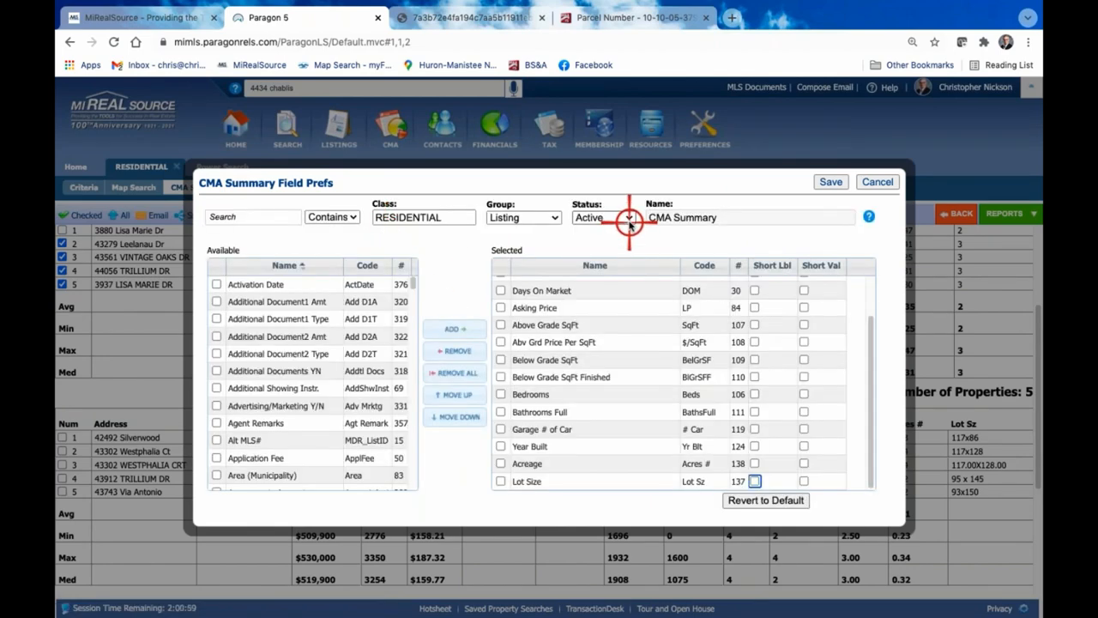
click(629, 222)
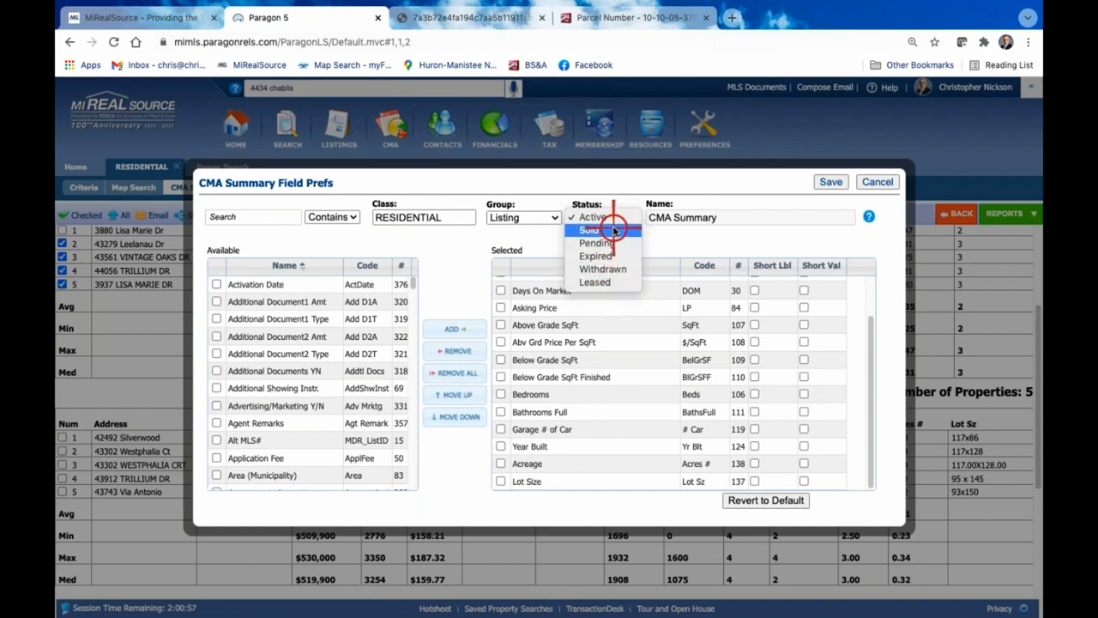
click(879, 182)
click(879, 182)
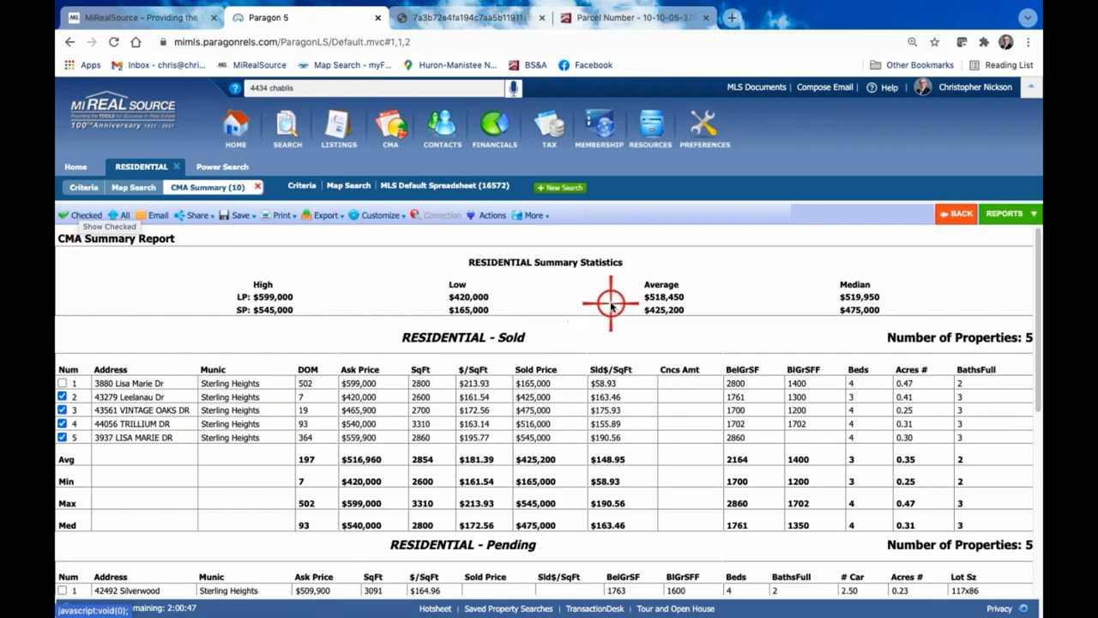
Look over the Sold and Pending sections, and try to limit the CMA Summary report to the checked listings
scroll(623, 316, down, 2)
scroll(623, 319, up, 1)
scroll(623, 319, down, 3)
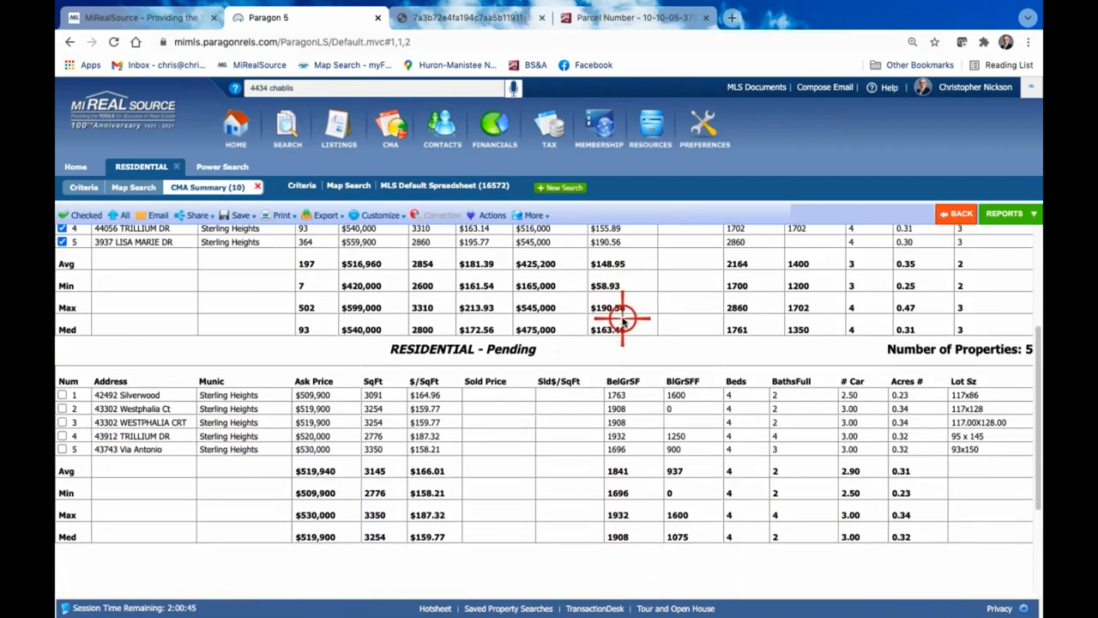
scroll(495, 419, up, 2)
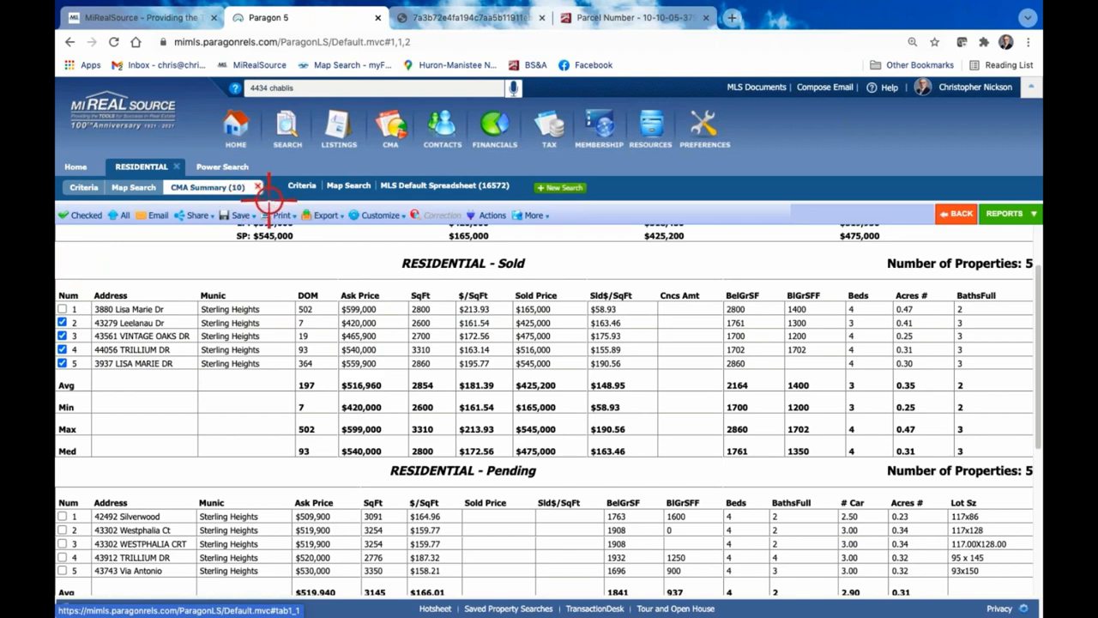
click(69, 214)
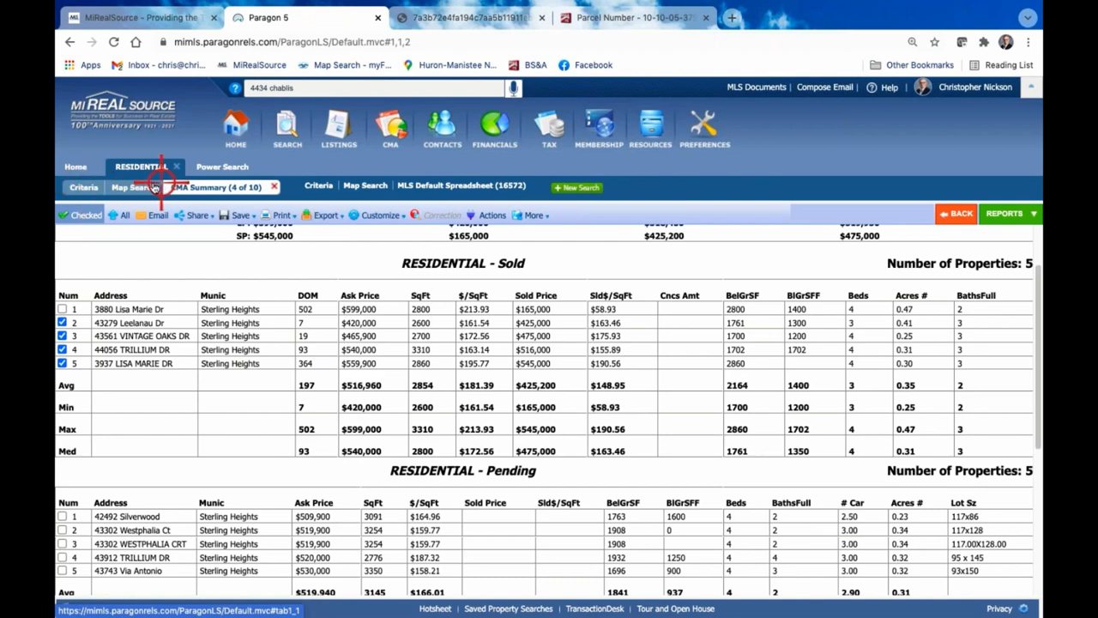
Rerun the residential search from its criteria, and select all the closed (CLD) listings in the results spreadsheet
click(84, 187)
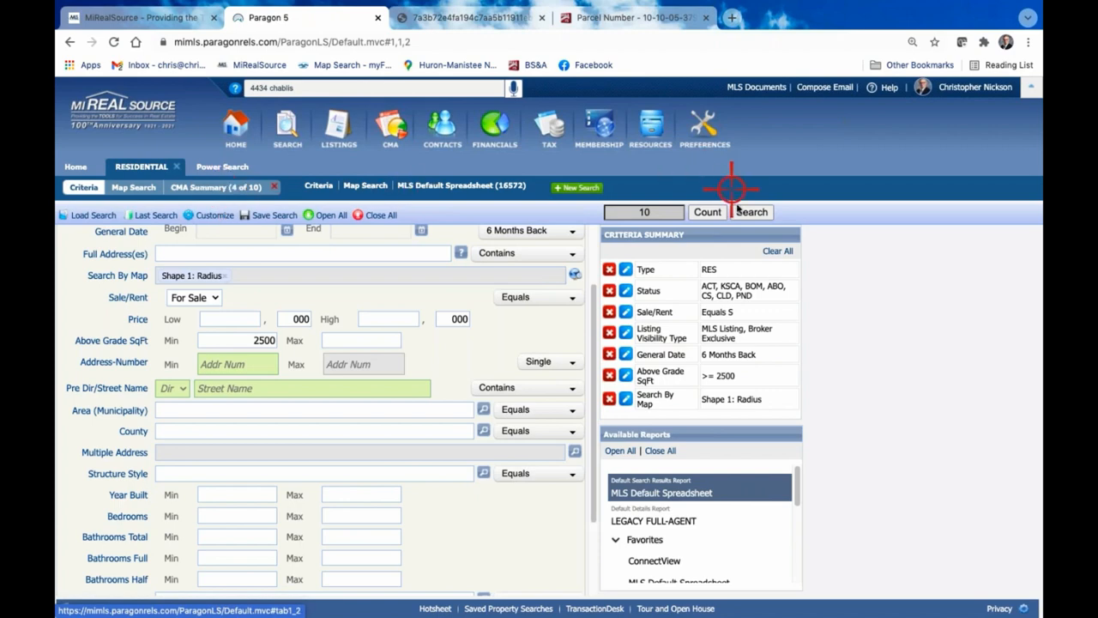
click(751, 211)
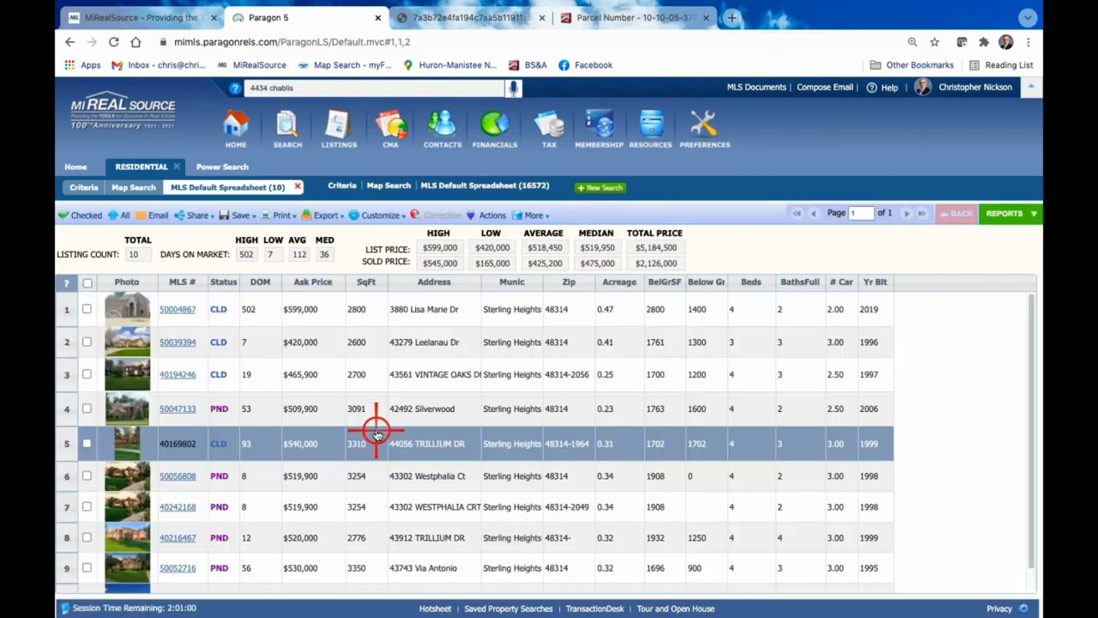
click(86, 443)
click(86, 374)
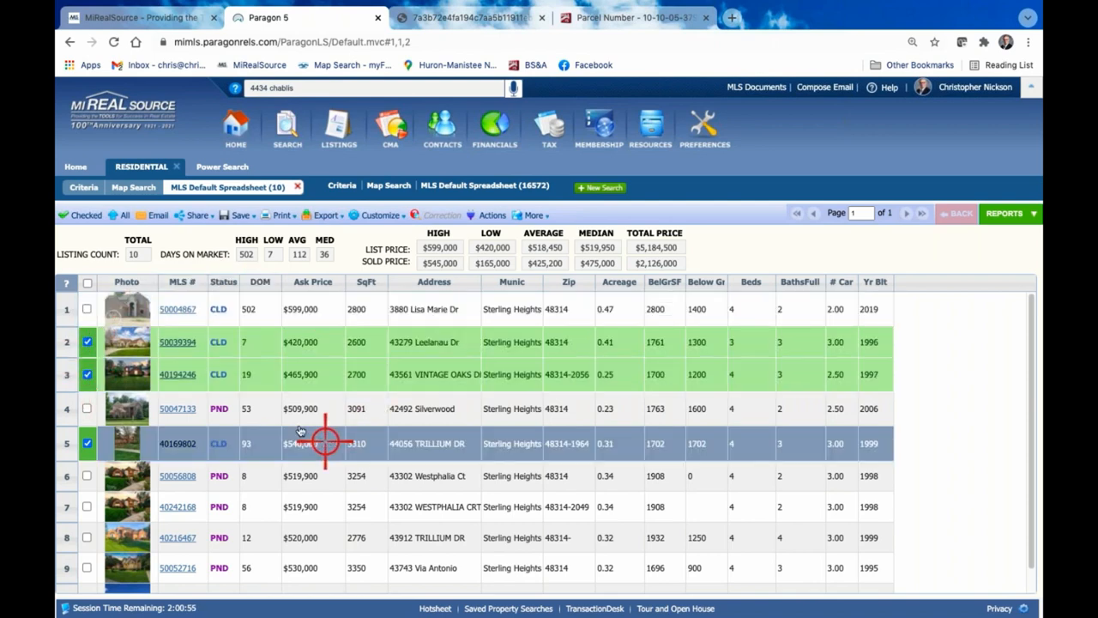
click(86, 340)
scroll(412, 392, down, 1)
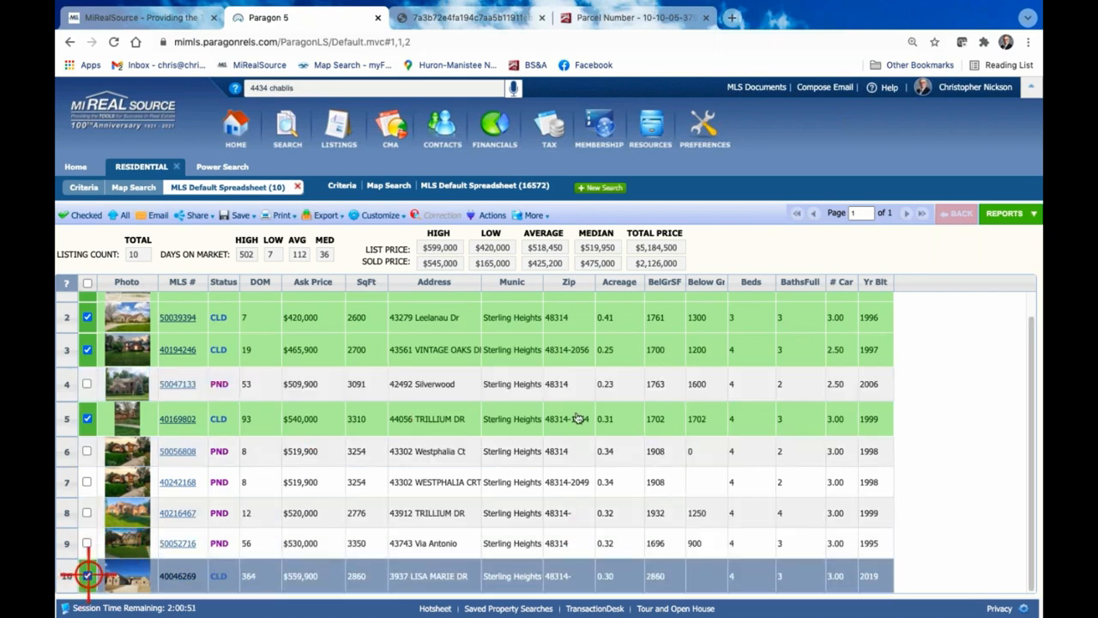
Open the CMA Summary report for the search results and review its Sold and Pending sections
click(1005, 213)
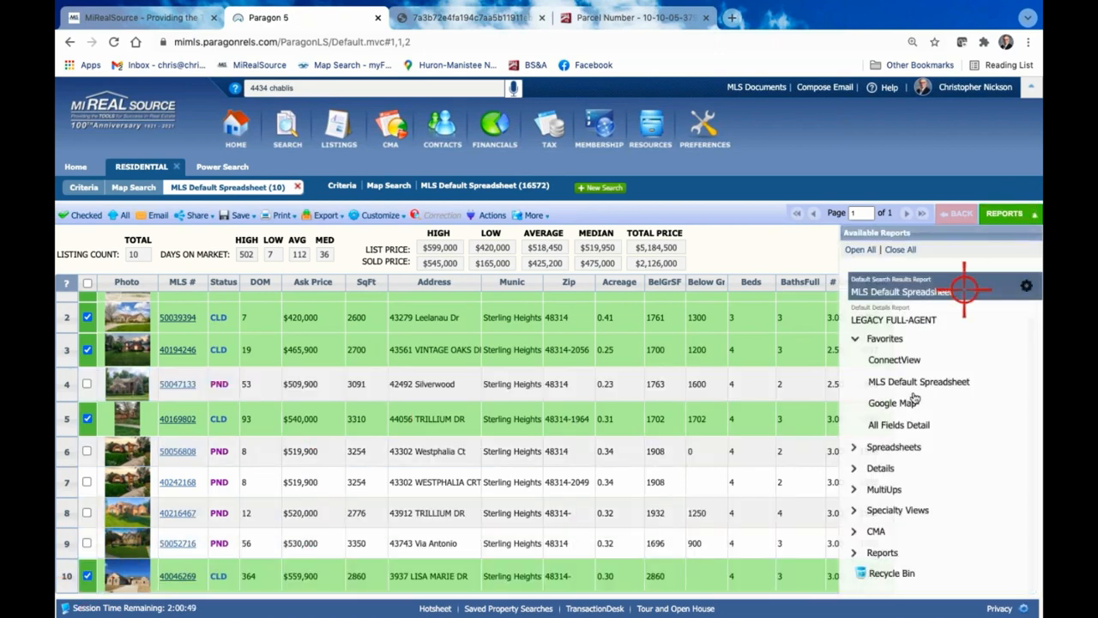
click(876, 531)
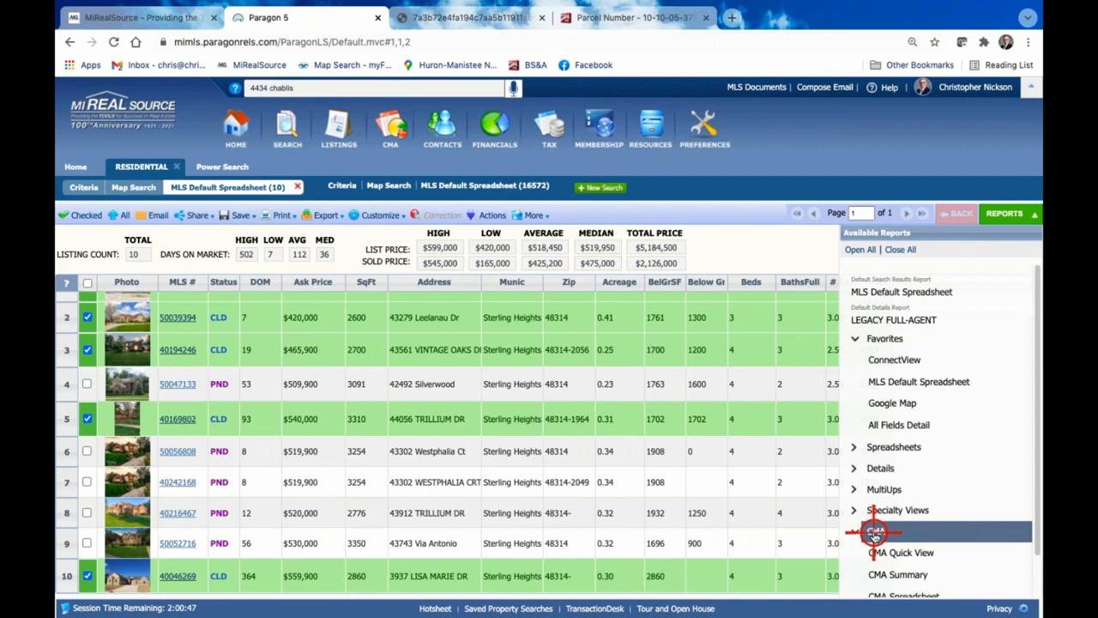
click(910, 548)
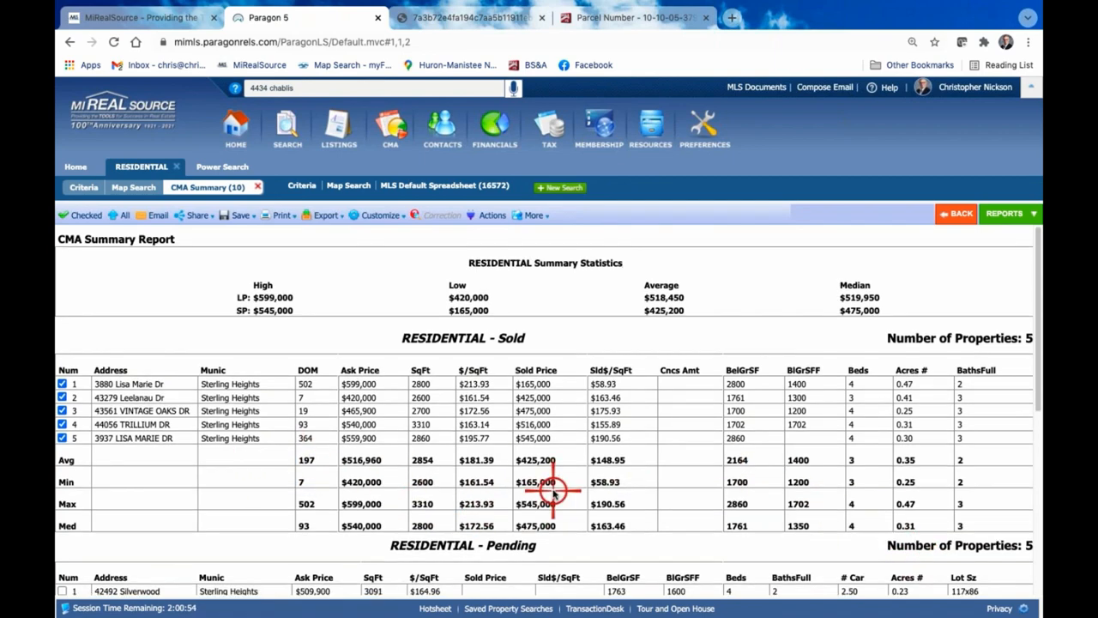
scroll(553, 493, down, 2)
scroll(553, 494, up, 1)
scroll(553, 494, up, 1)
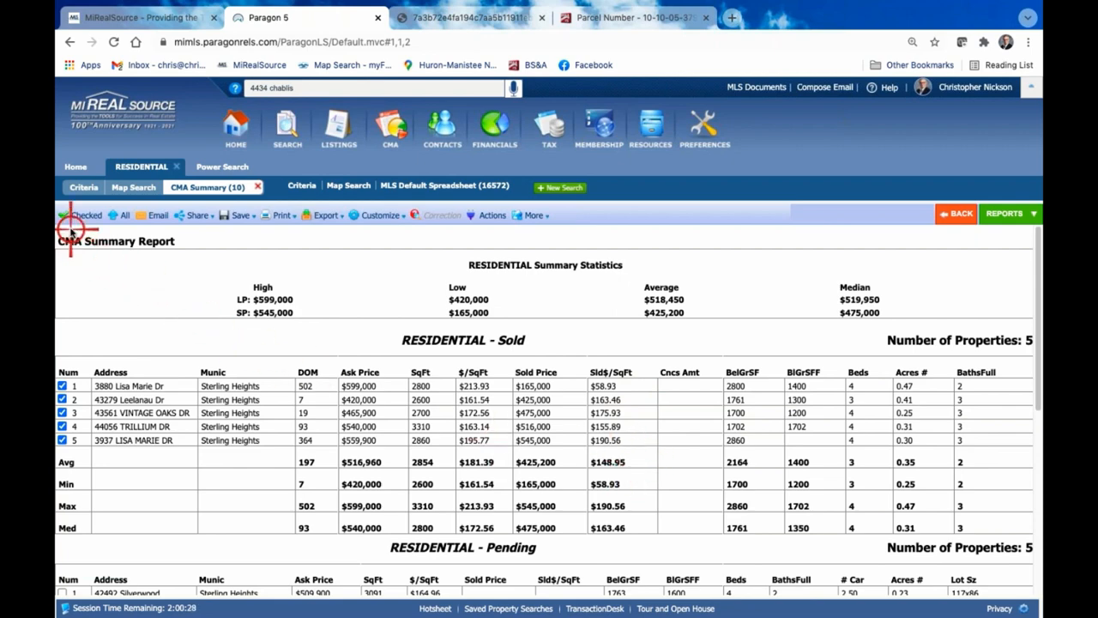
Deselect the first Sold listing, limit the CMA Summary report to the checked listings, and review the recalculated statistics
click(63, 385)
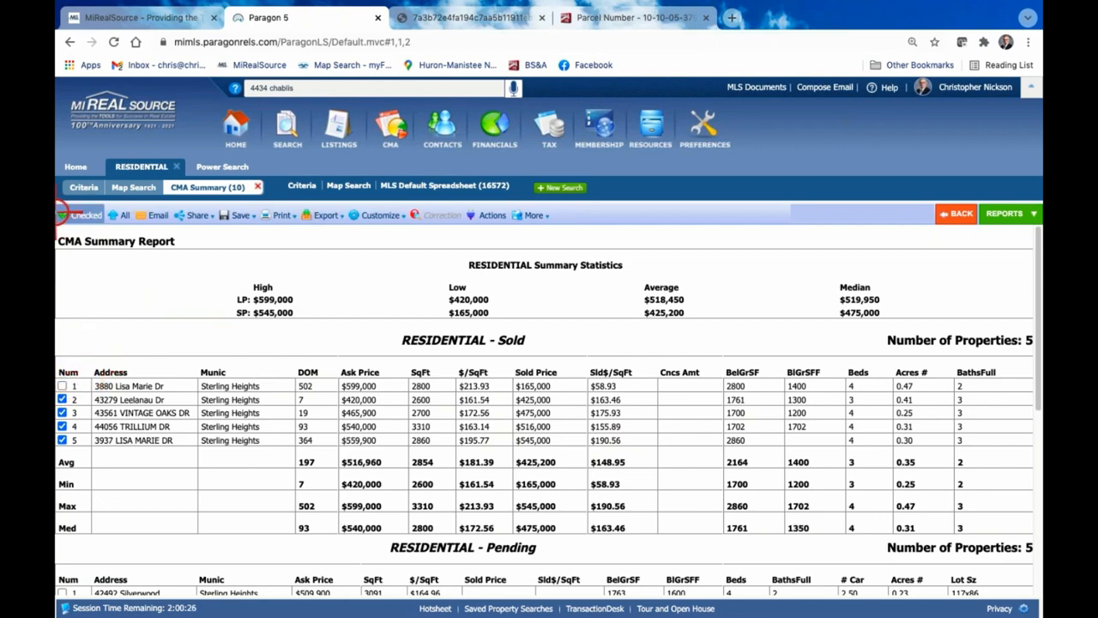
click(78, 216)
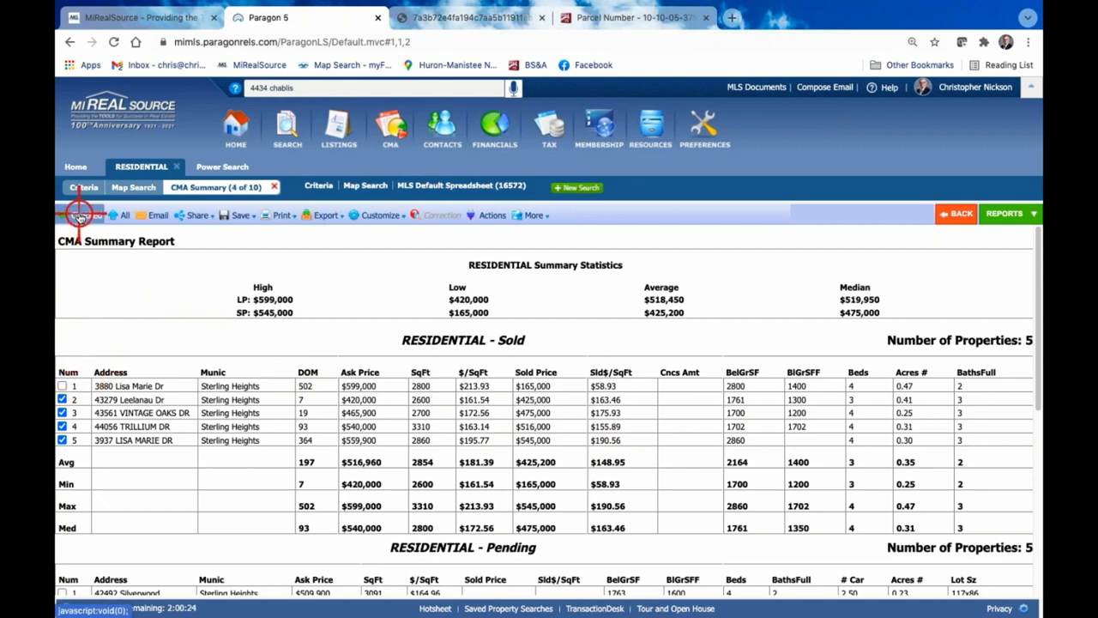
click(79, 216)
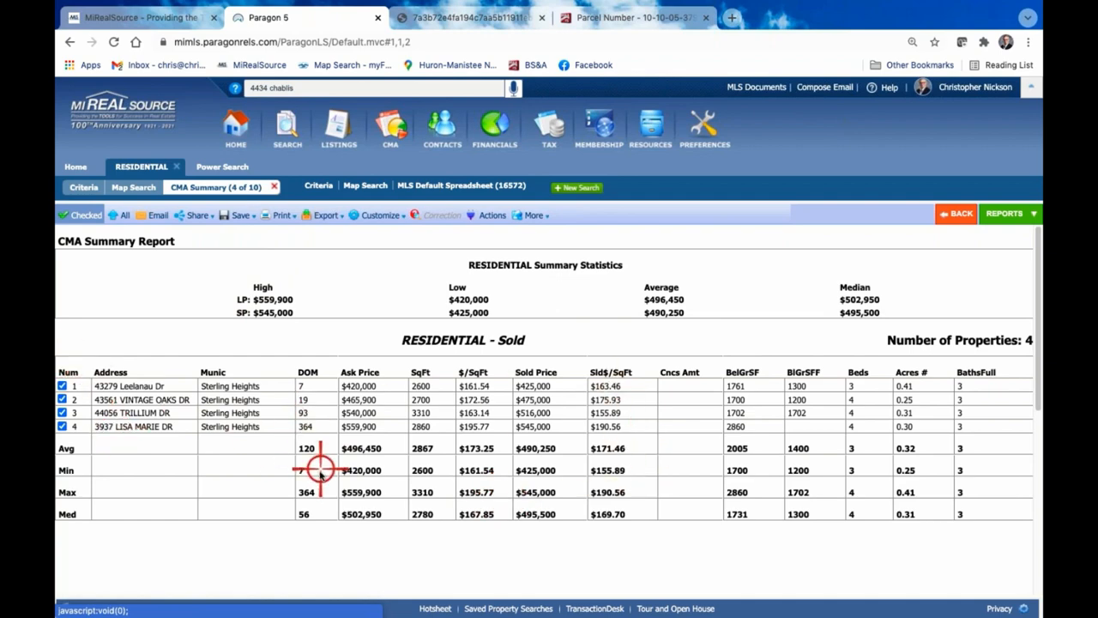
scroll(319, 471, down, 1)
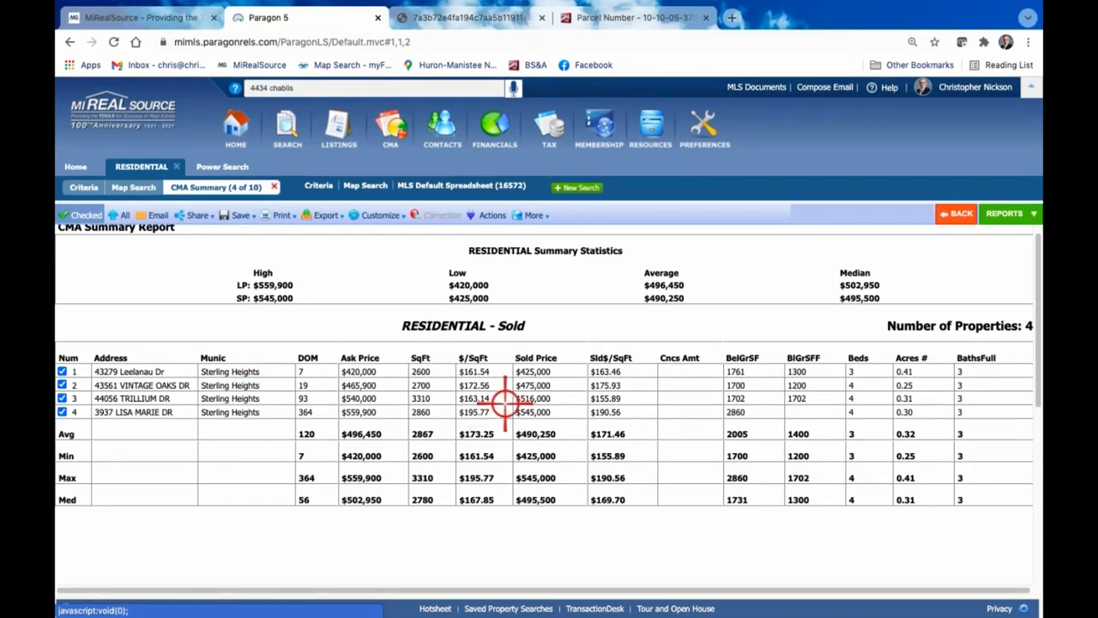
click(363, 214)
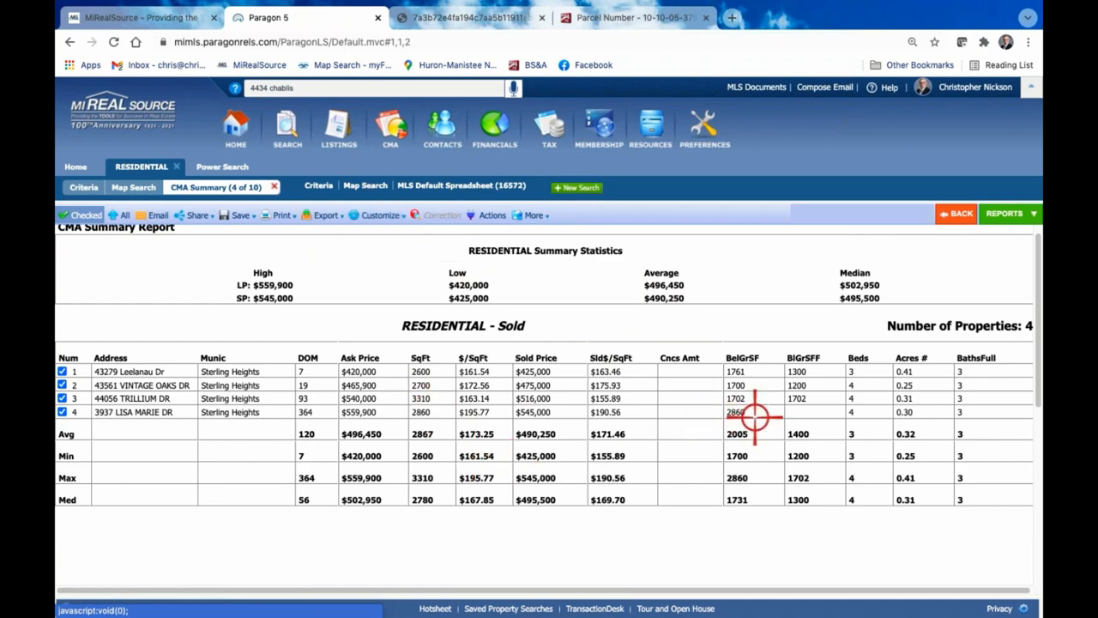
scroll(739, 419, down, 1)
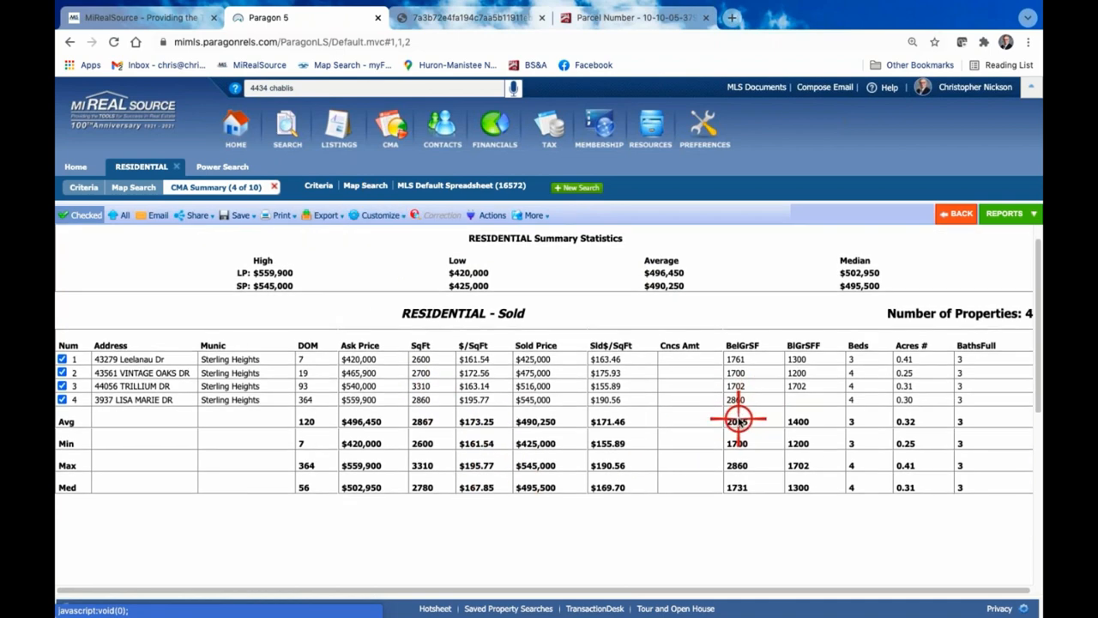
scroll(738, 420, down, 1)
scroll(686, 410, down, 4)
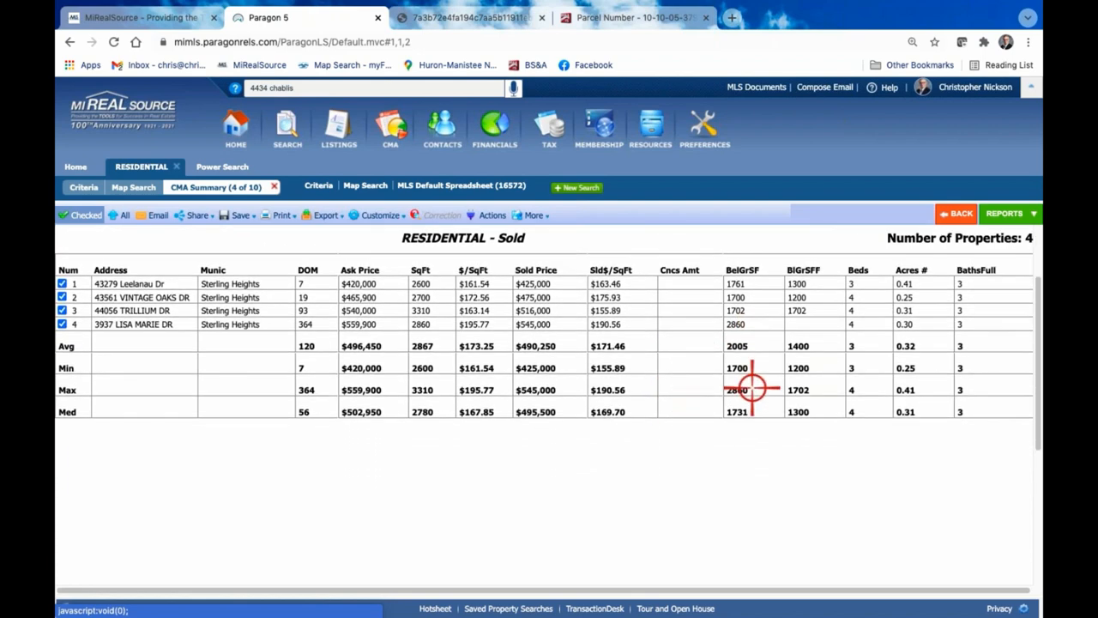
Bring up the available reports for the search results, and open Cloud CMA from the agent tools
click(1002, 214)
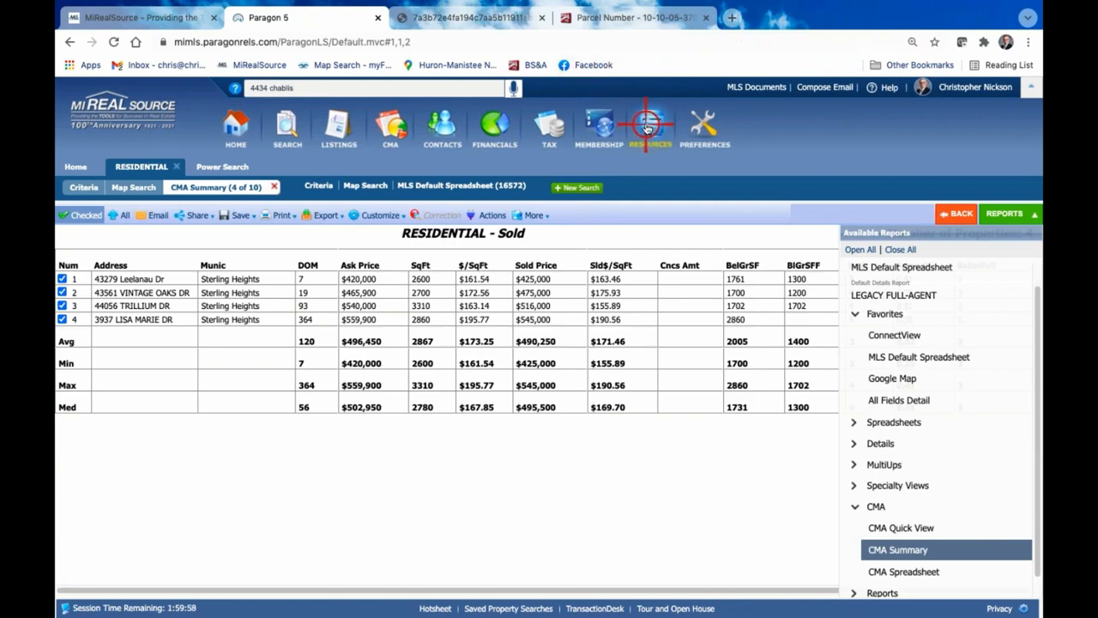
mouse_move(648, 127)
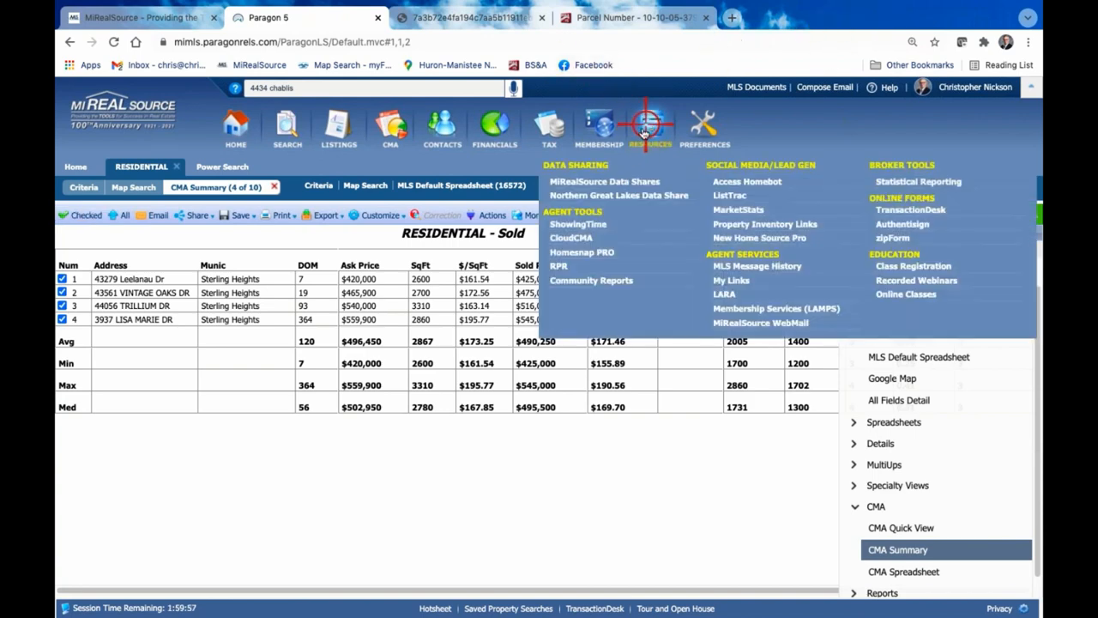
click(601, 236)
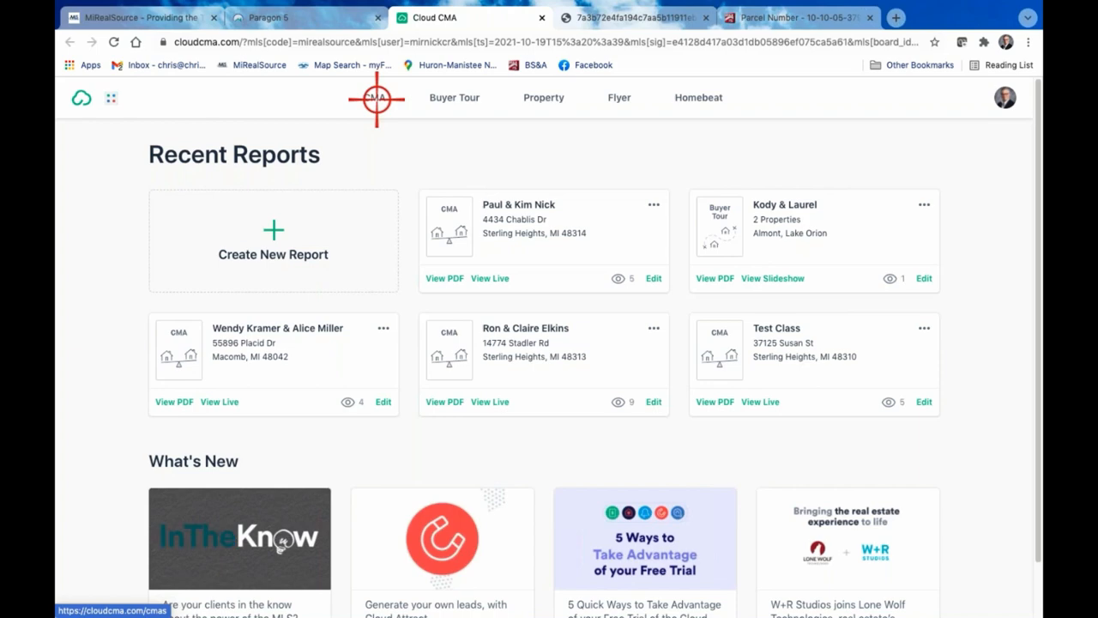
Switch back to Paragon 5, open the Education folder in MLS Documents, and look through its handouts and cheat sheets
click(319, 19)
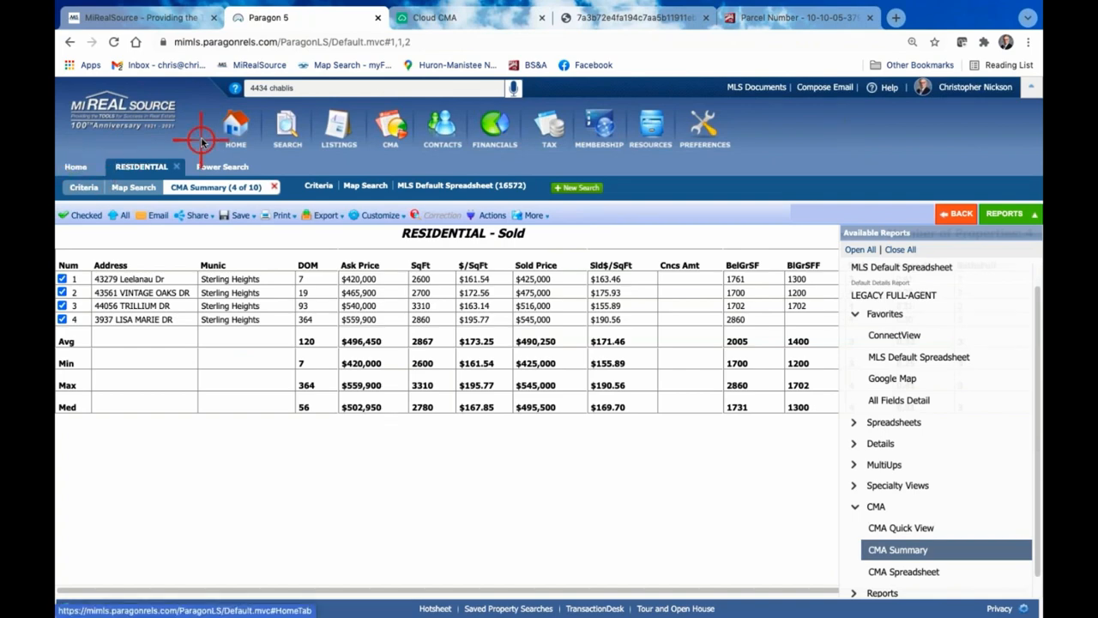
click(236, 127)
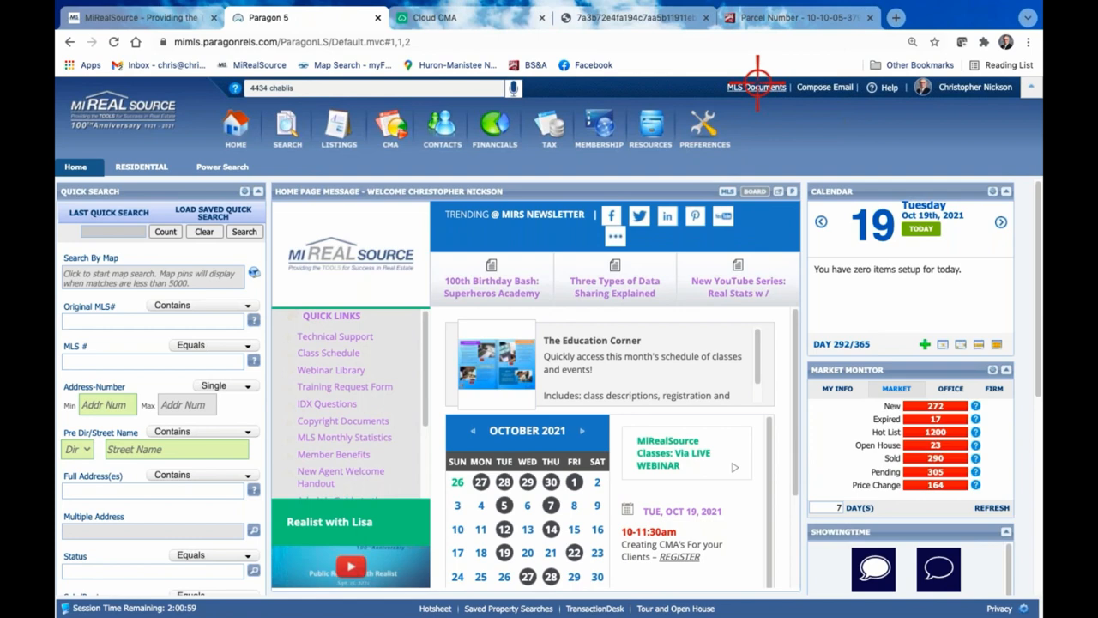
click(757, 87)
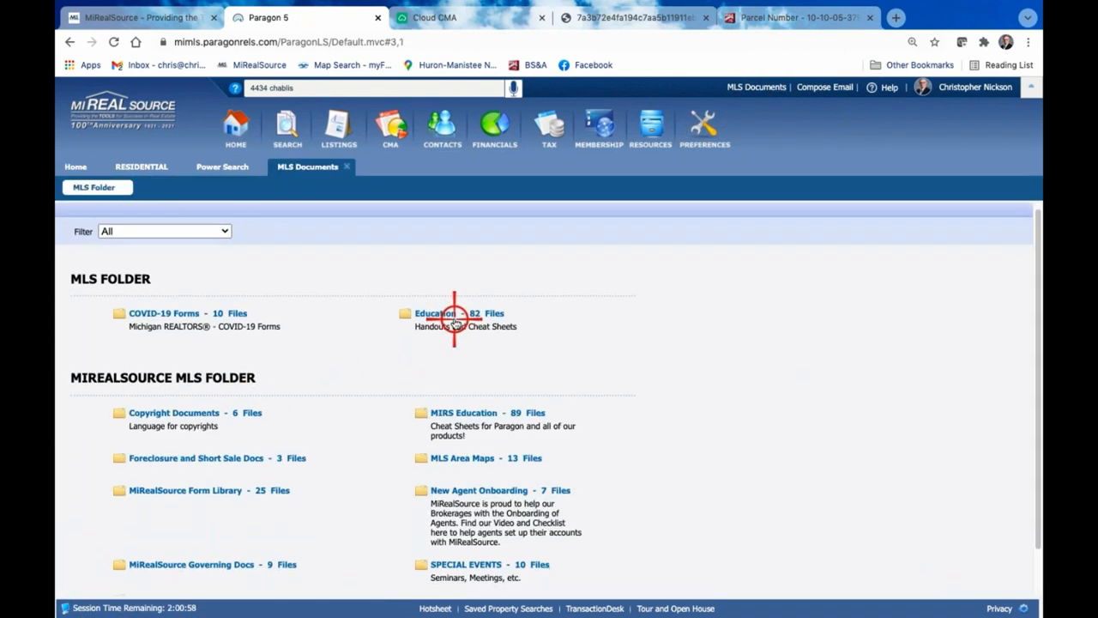
scroll(451, 314, down, 1)
click(449, 265)
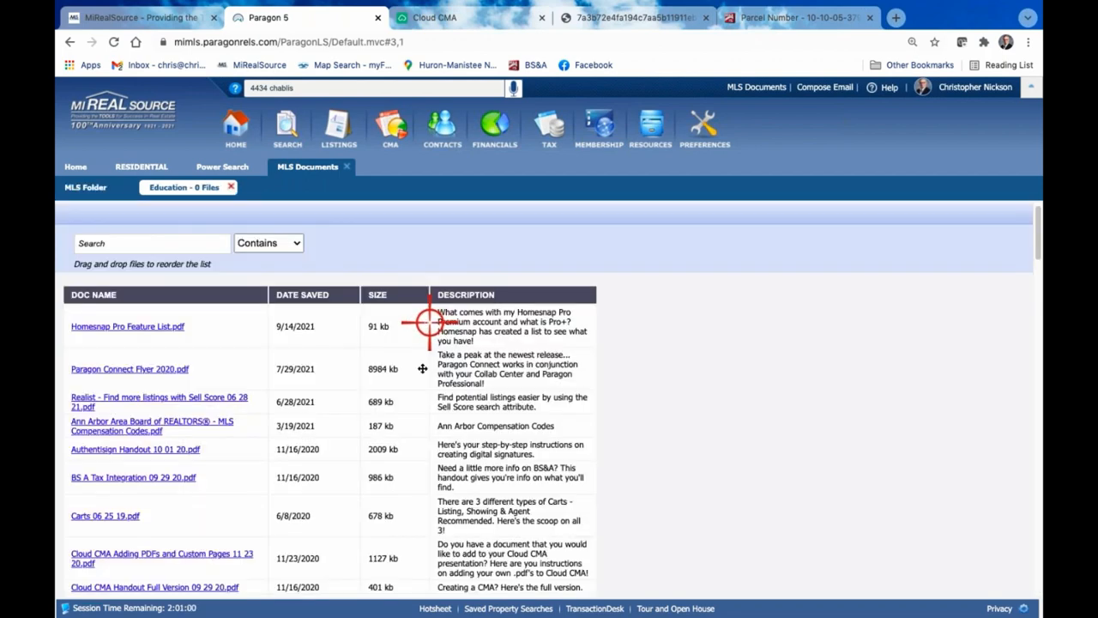
scroll(219, 355, down, 5)
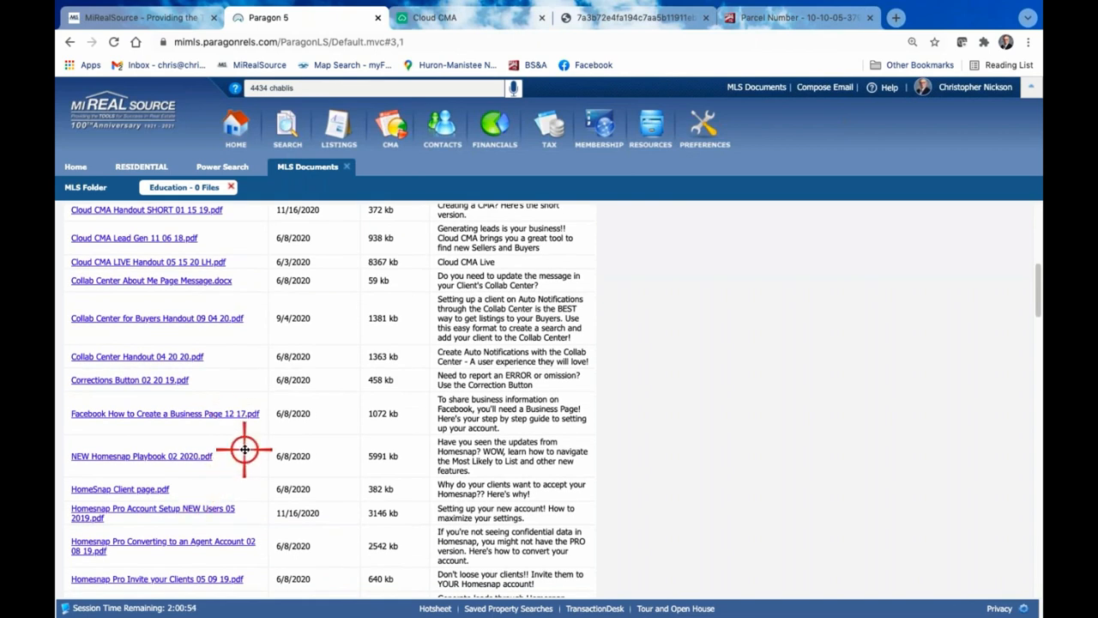
scroll(245, 448, down, 1)
scroll(244, 448, down, 3)
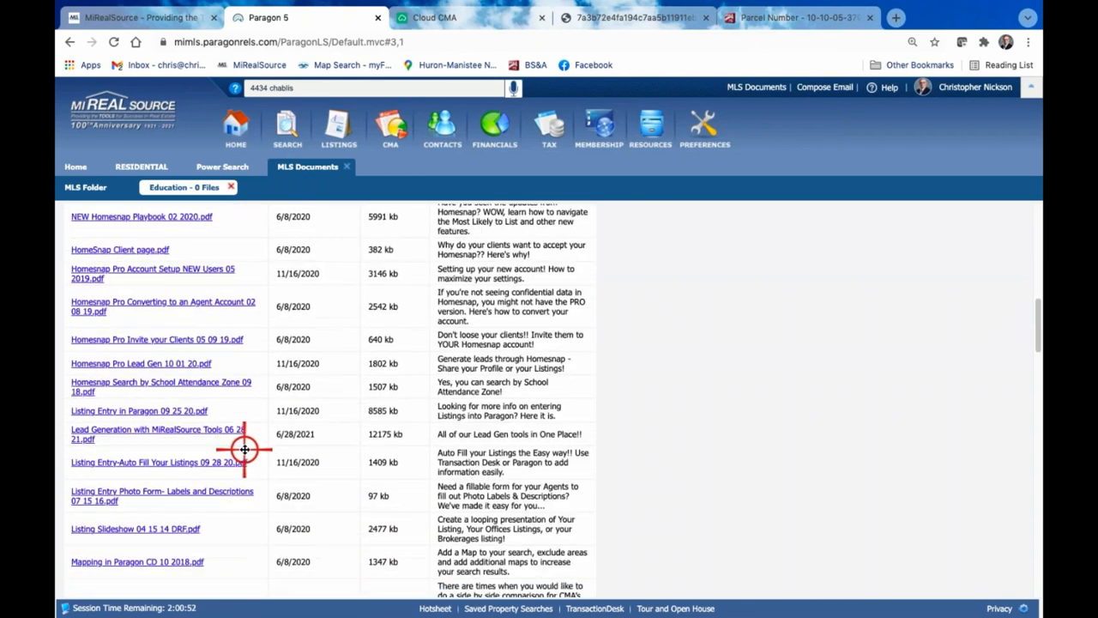
scroll(244, 448, up, 15)
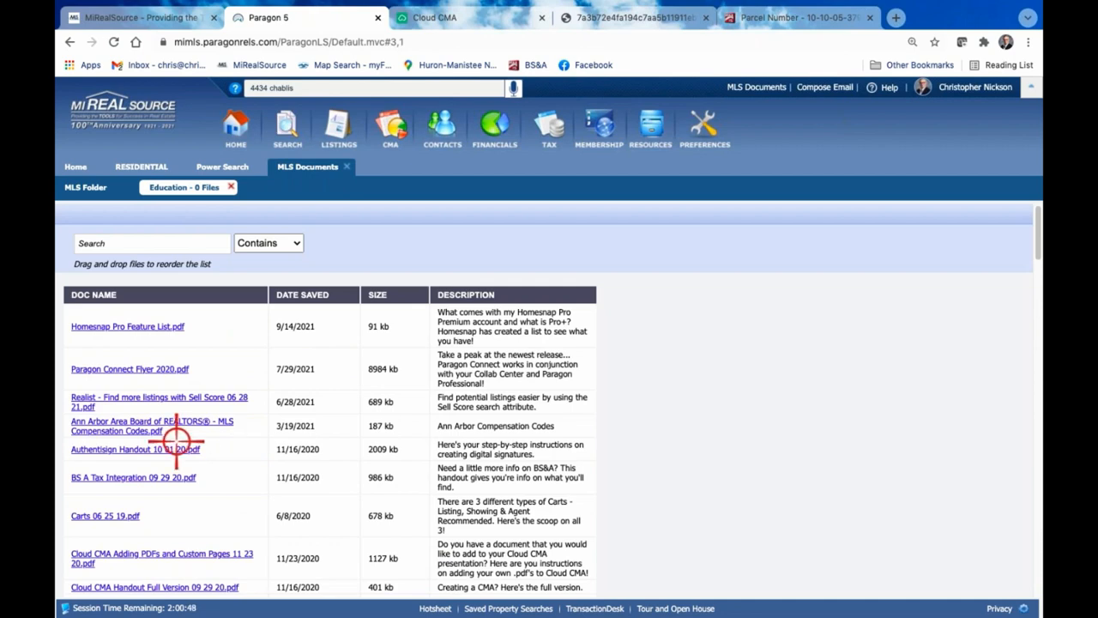
Open the Webinar Library from the home page's quick links, and browse the MIRealSourceMedia videos on YouTube for recorded classes
click(232, 125)
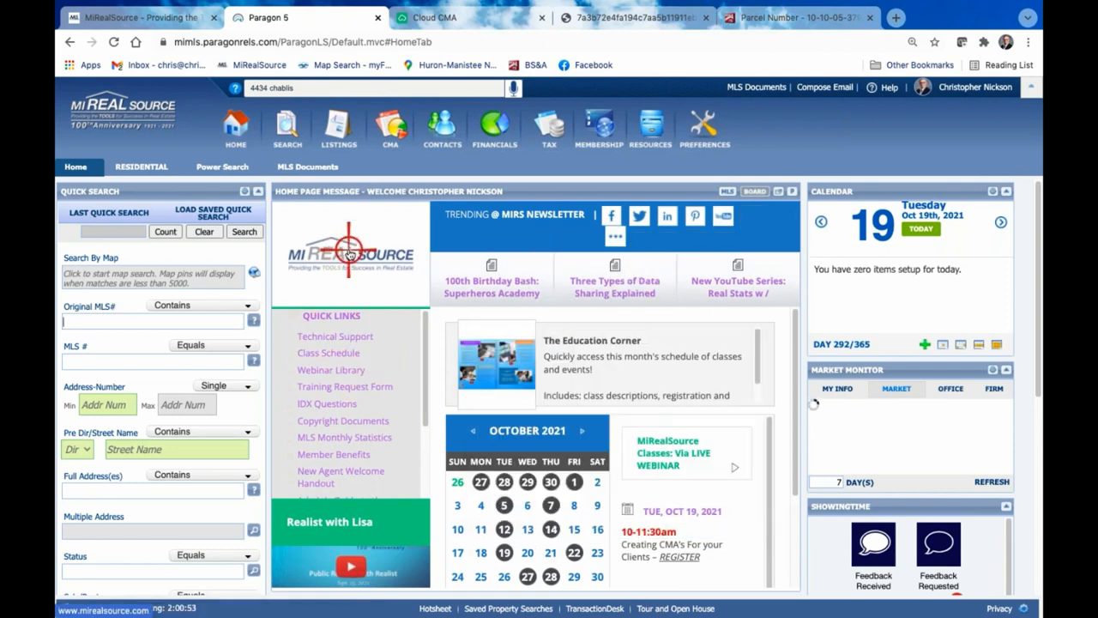
click(323, 369)
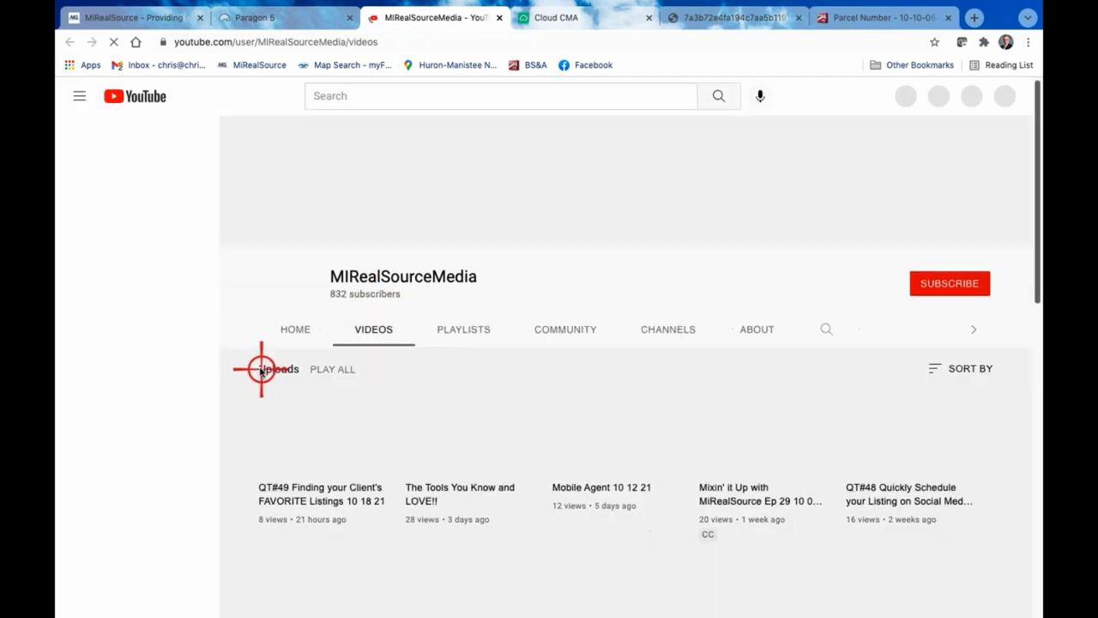
scroll(177, 331, down, 1)
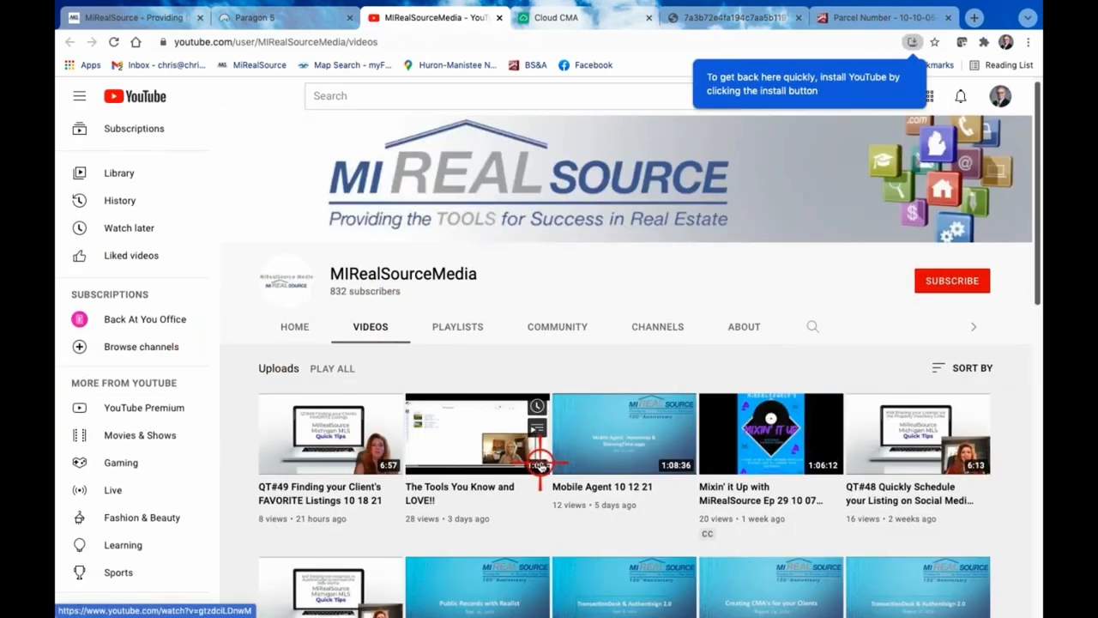
scroll(537, 459, down, 2)
scroll(540, 463, down, 3)
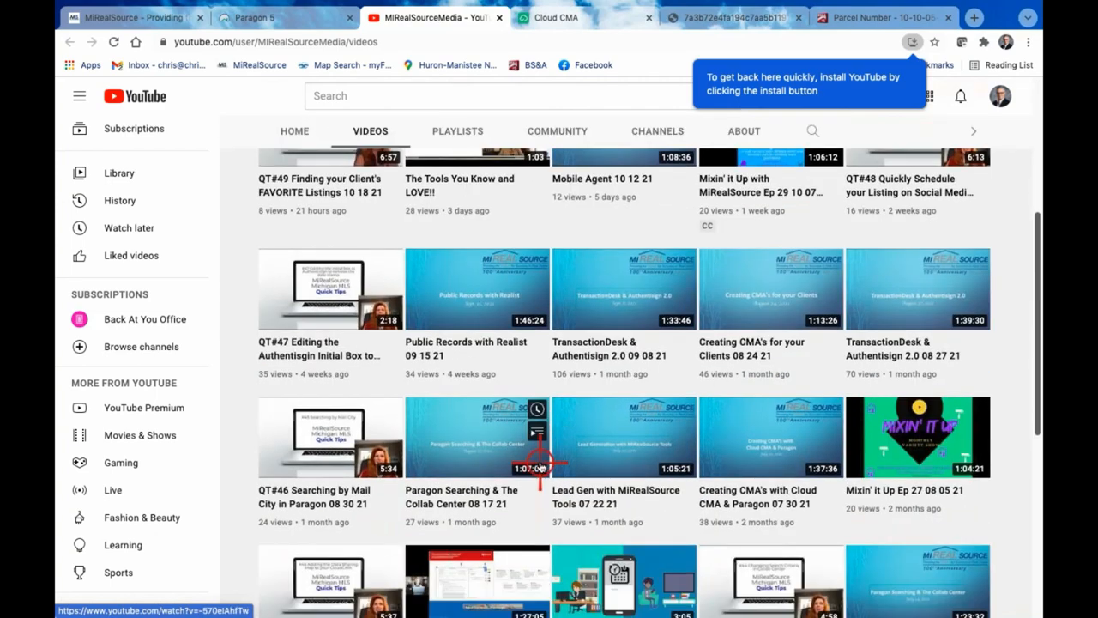
scroll(539, 463, down, 2)
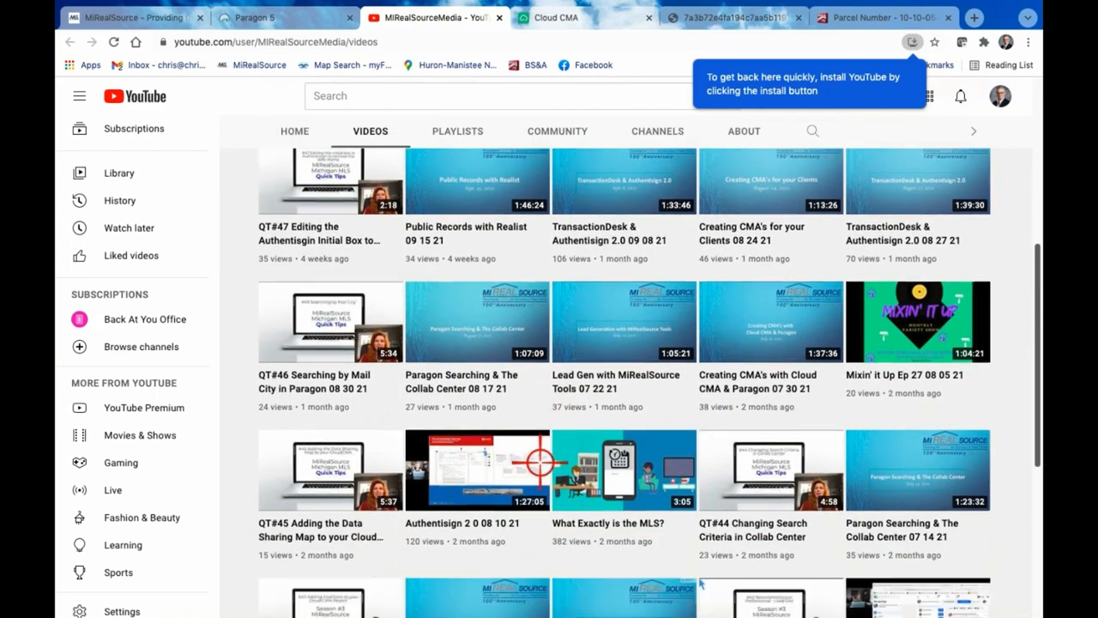
scroll(540, 463, down, 4)
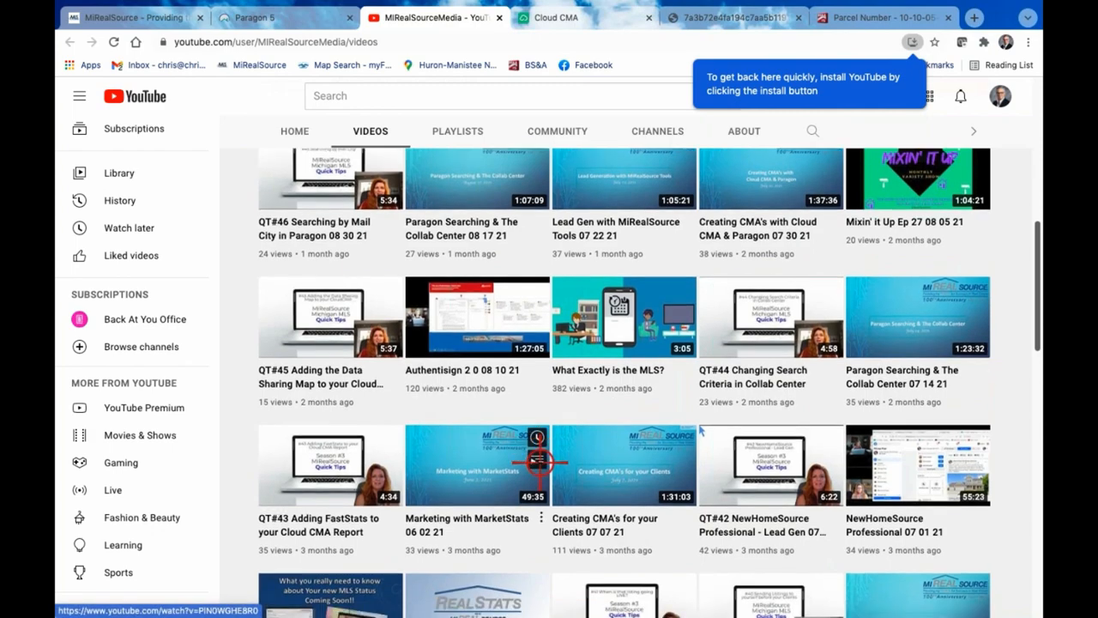
scroll(539, 463, down, 5)
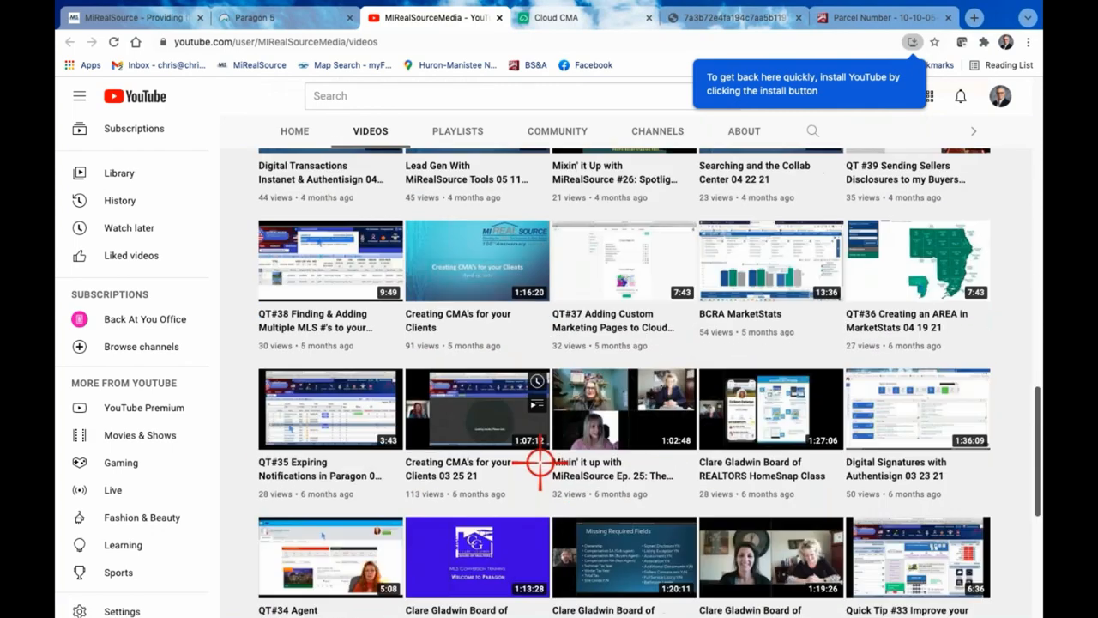
scroll(540, 463, up, 10)
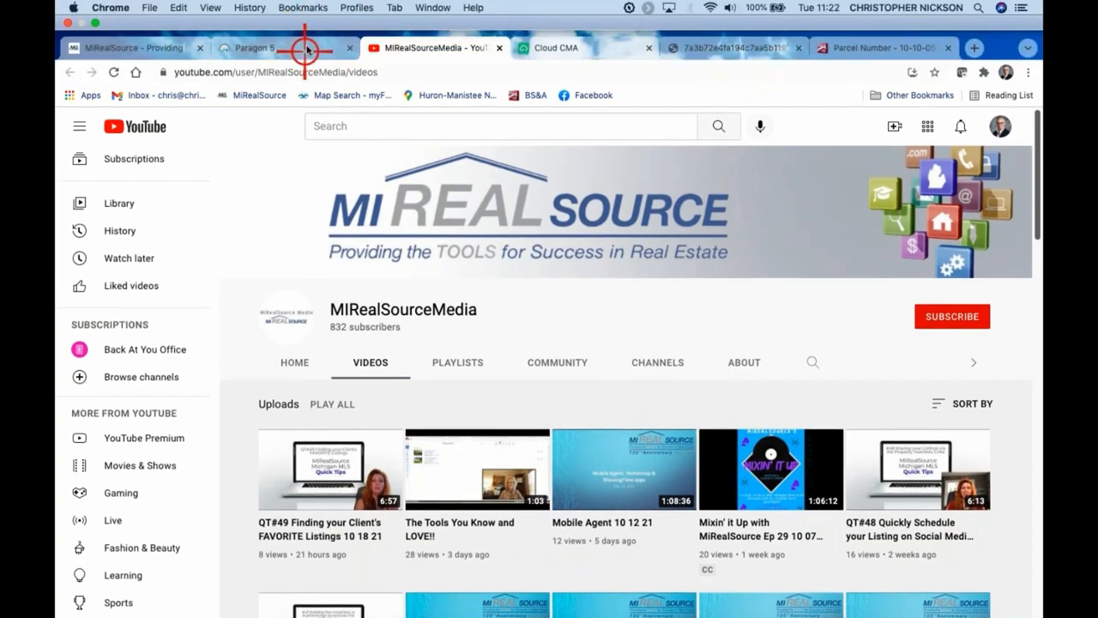
Switch back to the Paragon 5 home page and look over its quick links
click(307, 47)
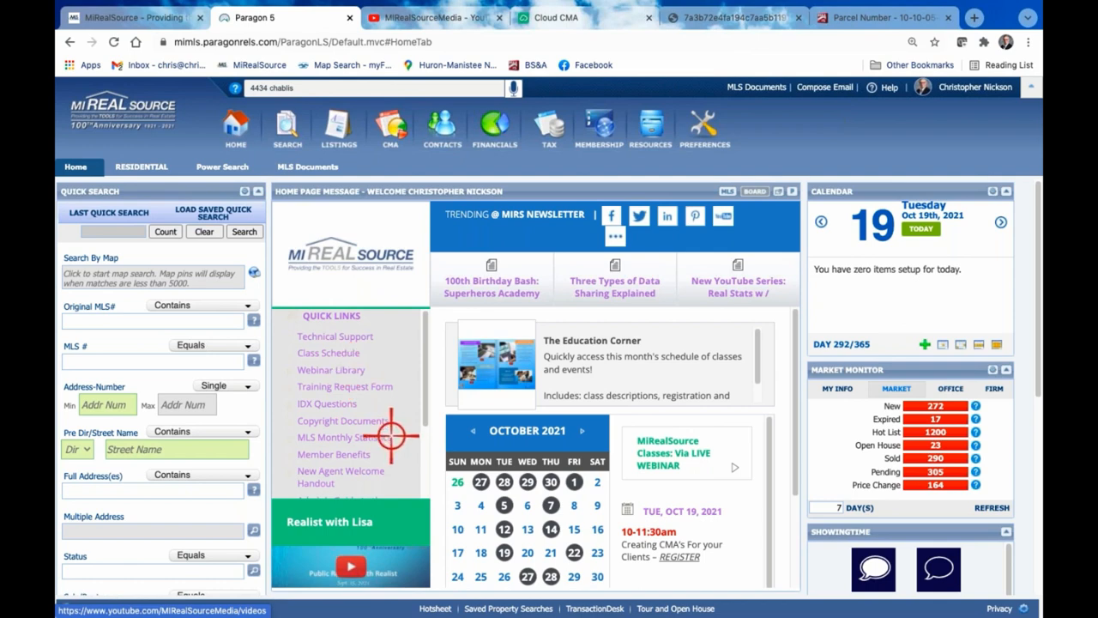
scroll(393, 438, down, 1)
scroll(394, 438, up, 1)
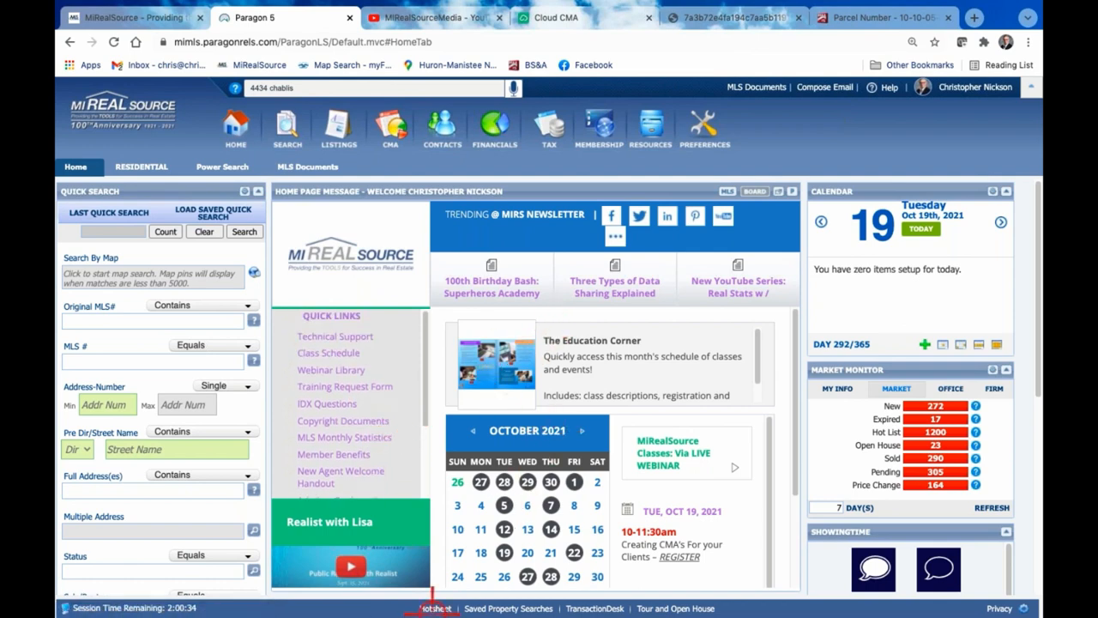